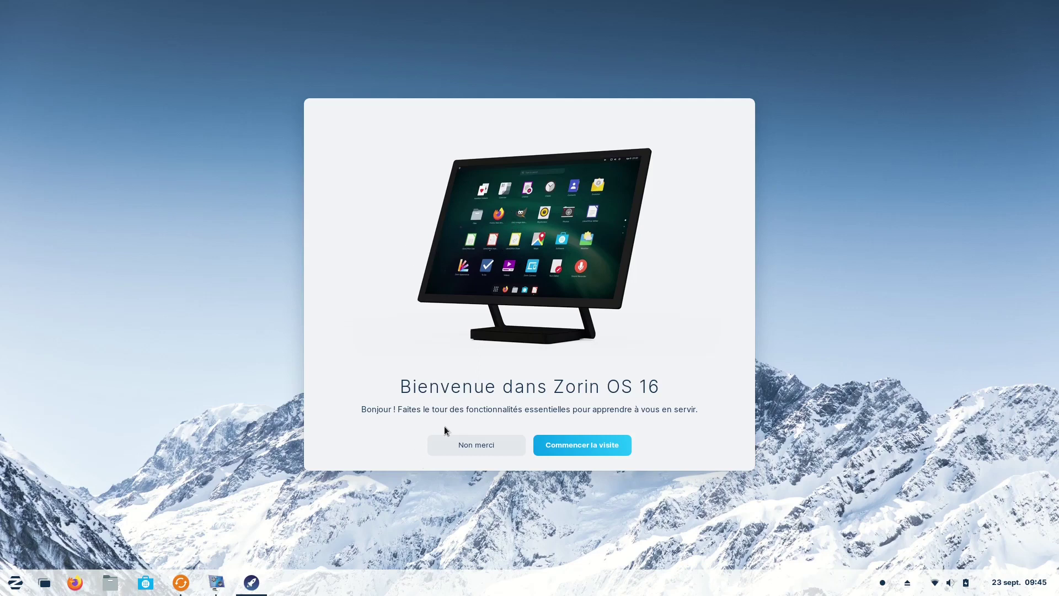
# Dismiss the welcome window and relaunch Visite from Outils Système in the Zorin menu.
pyautogui.click(473, 447)
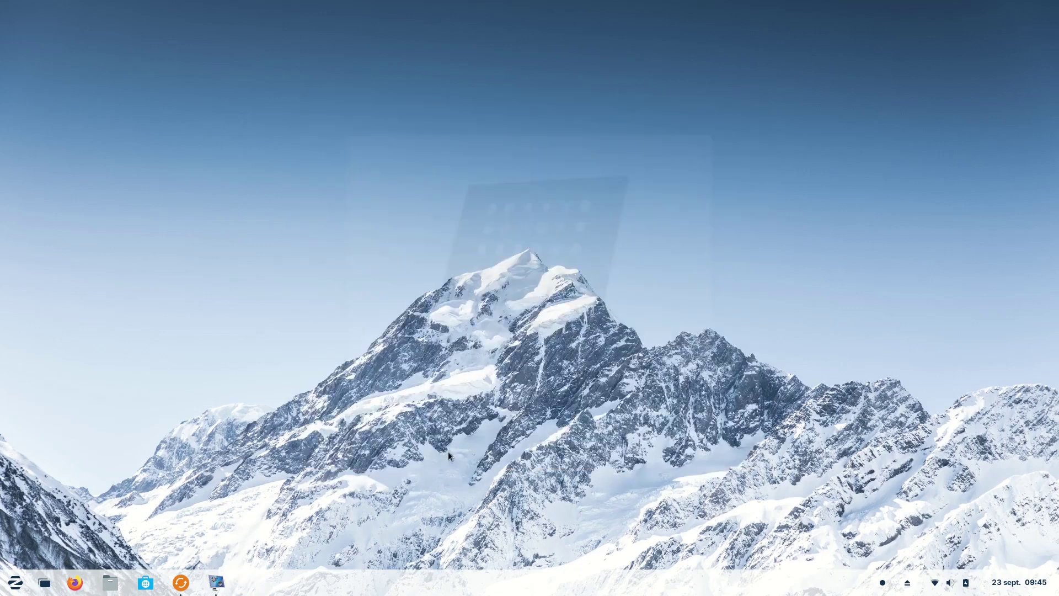
pyautogui.click(9, 588)
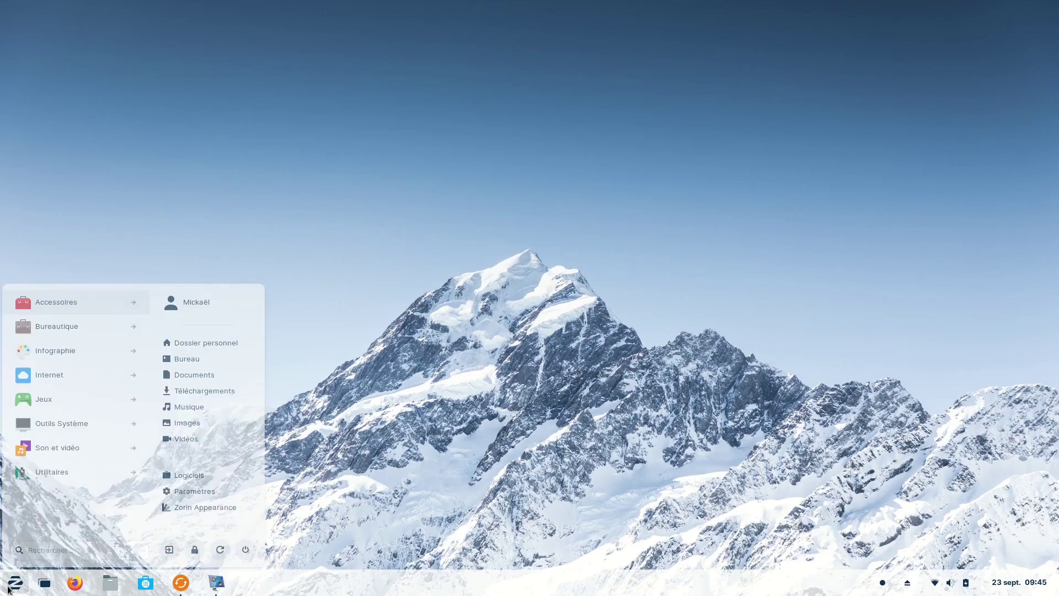
pyautogui.click(64, 427)
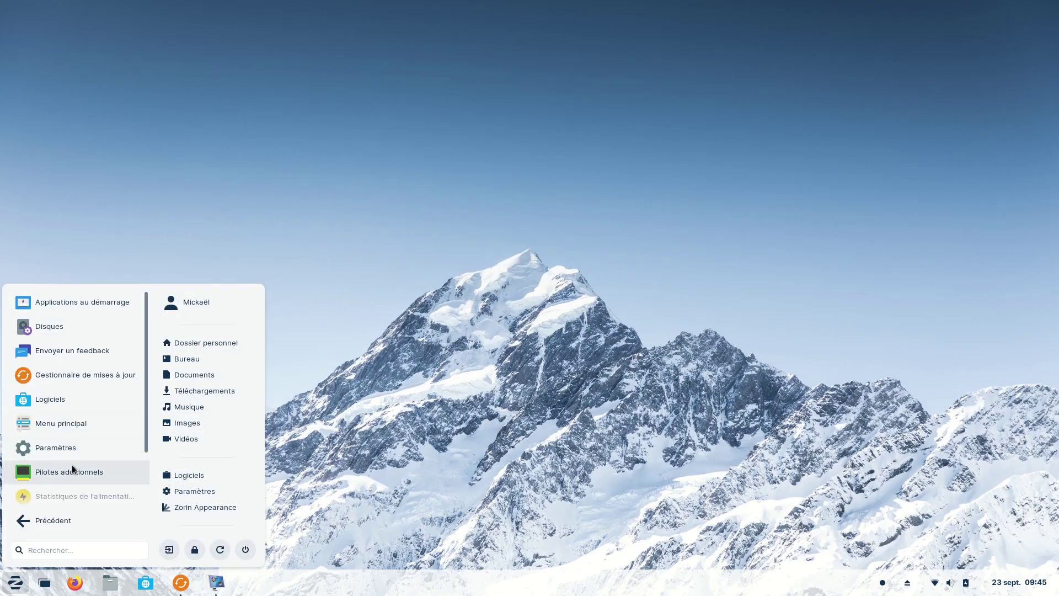
pyautogui.scroll(-2, 65, 495)
pyautogui.scroll(-2, 64, 494)
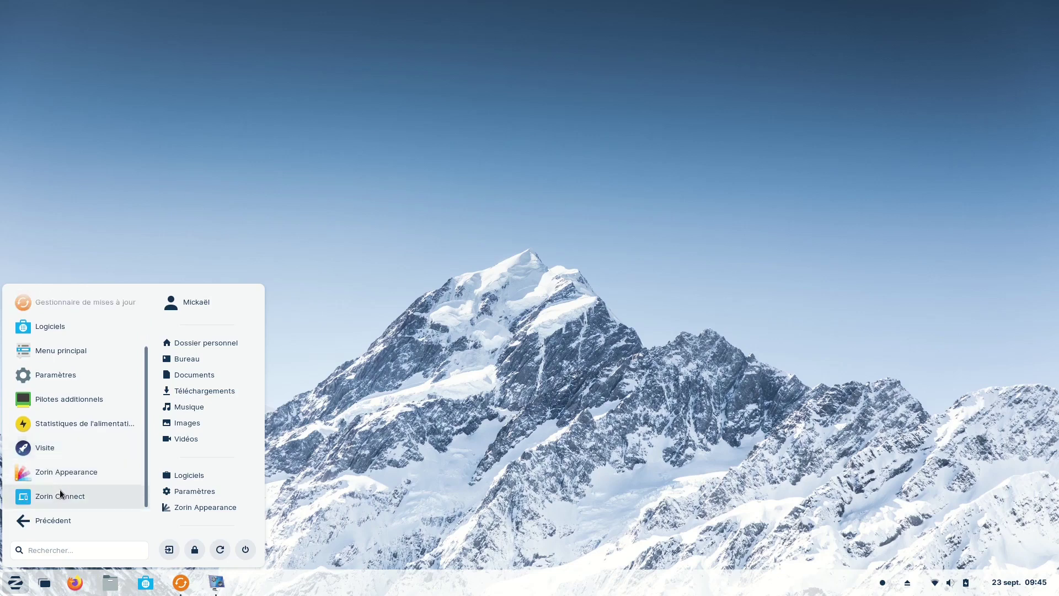
pyautogui.click(49, 452)
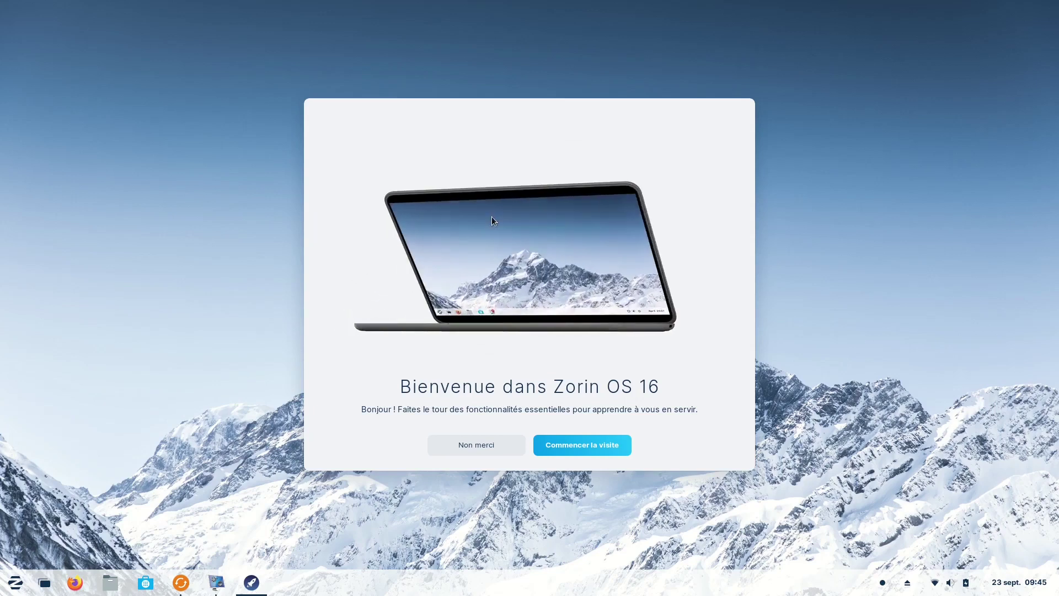
# Start the guided tour with Commencer la visite.
pyautogui.click(580, 447)
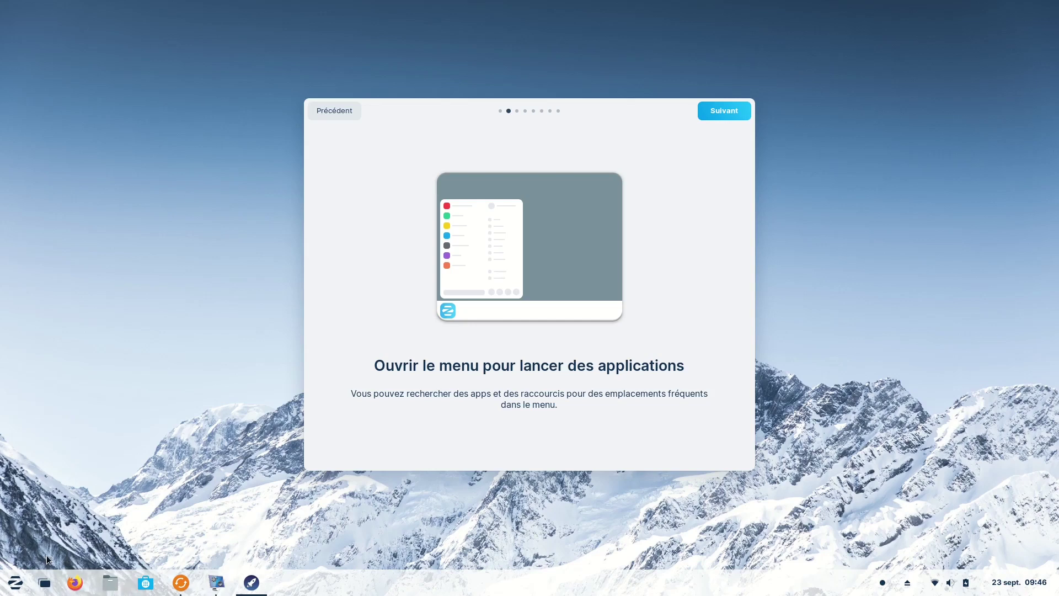
# Browse the Accessoires and Bureautique menu categories, then advance the tour to the next page.
pyautogui.click(15, 582)
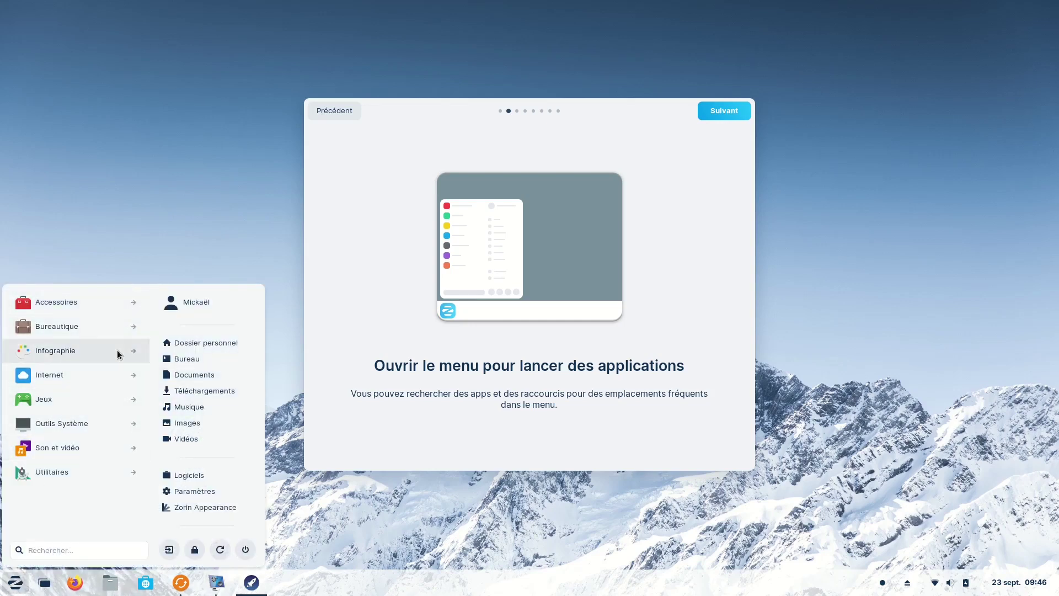
pyautogui.click(62, 303)
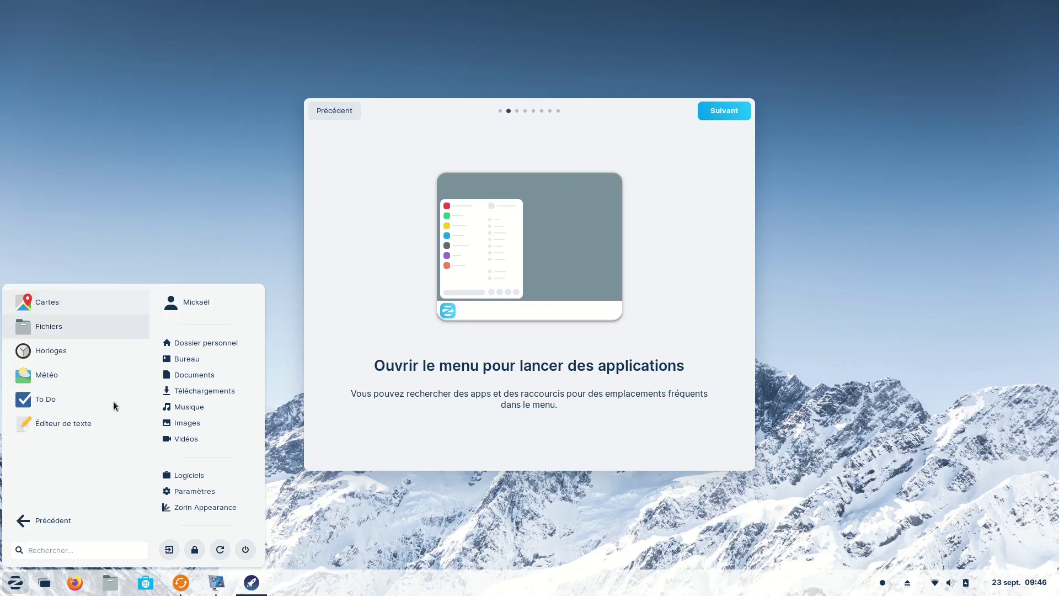
pyautogui.click(26, 522)
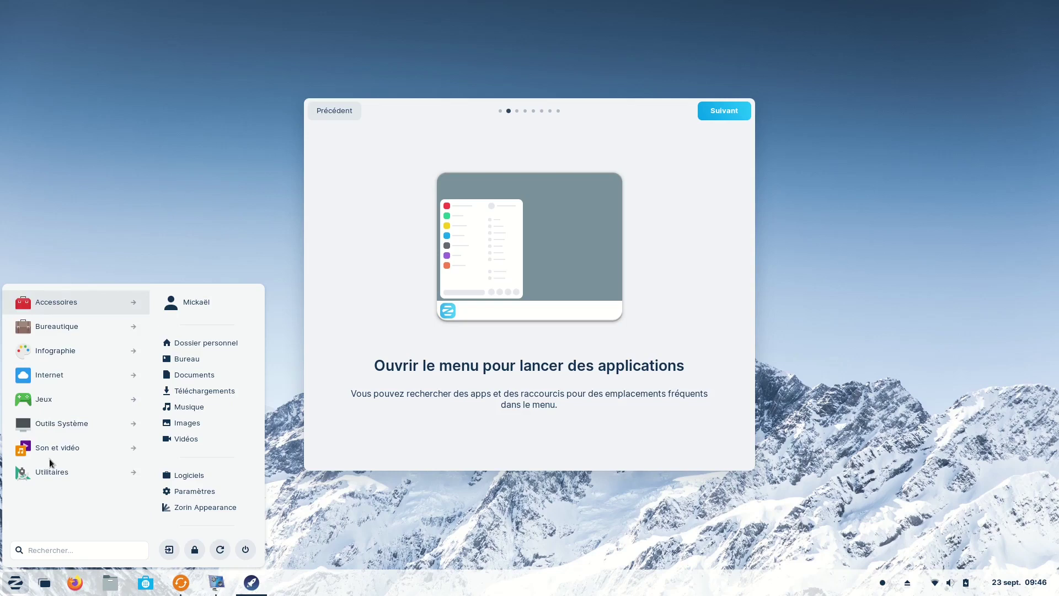
pyautogui.click(81, 331)
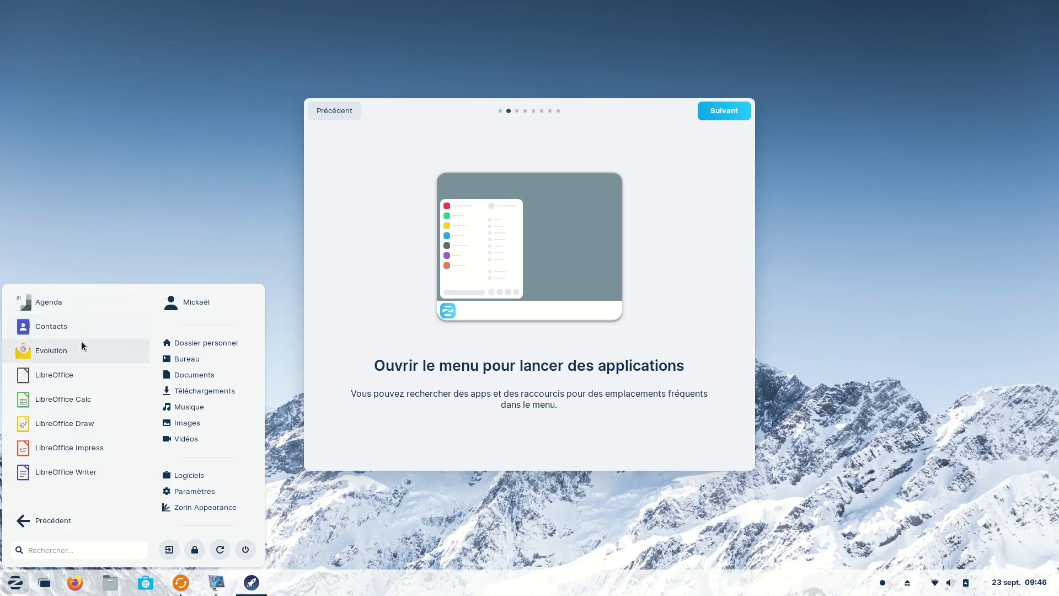
pyautogui.click(53, 523)
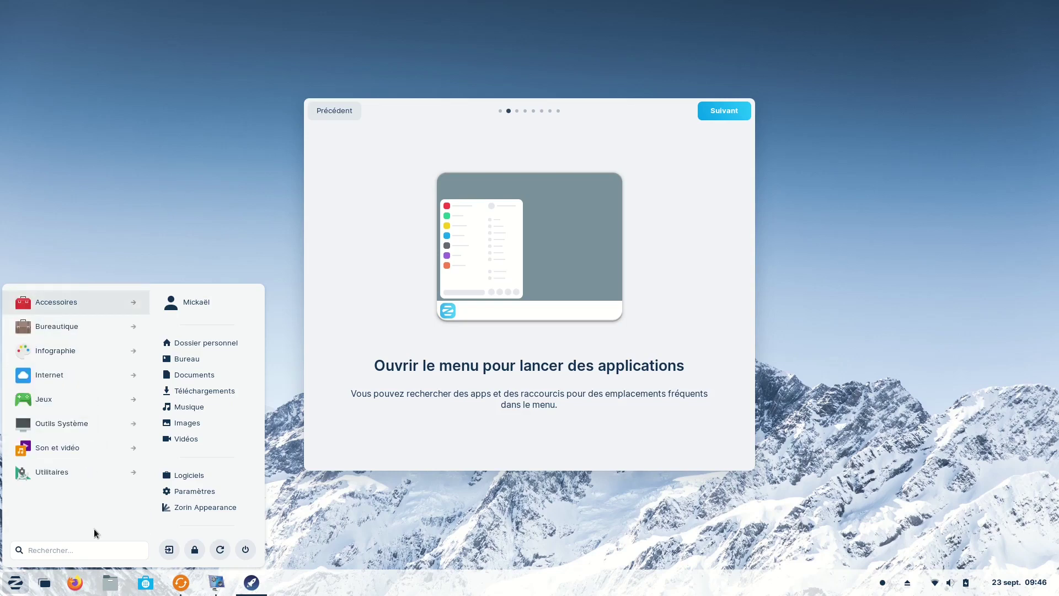
pyautogui.click(727, 111)
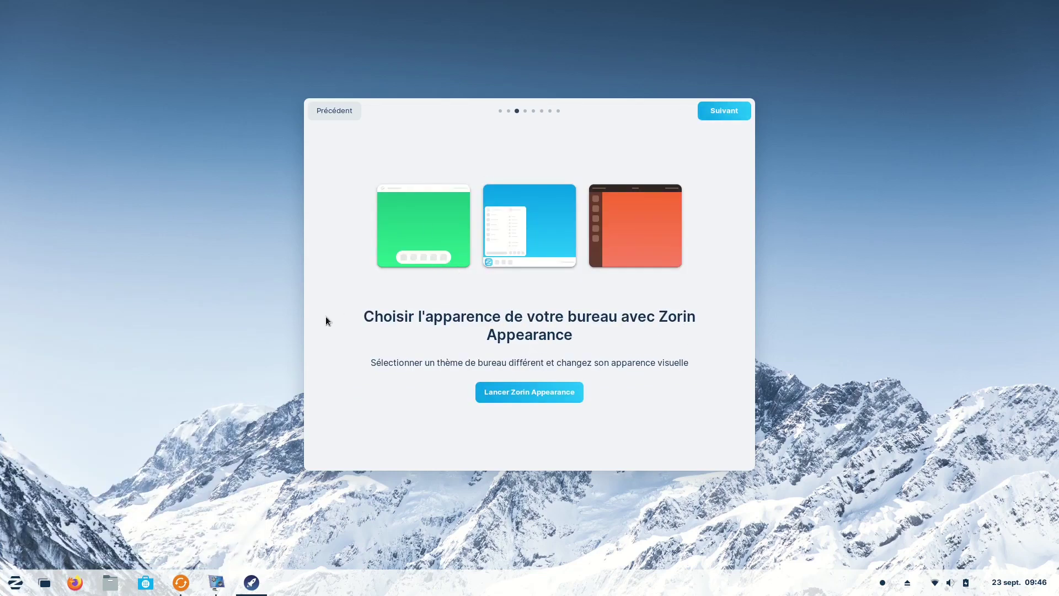
# Launch Zorin Appearance from the tour, pin it to the taskbar favourites, and close it.
pyautogui.click(525, 393)
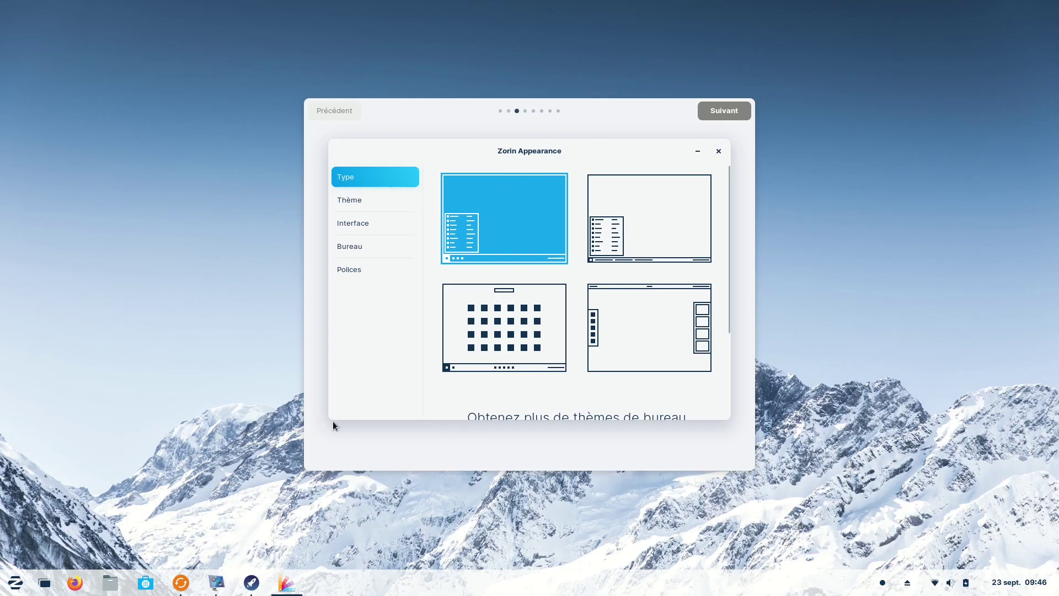
pyautogui.moveTo(292, 586)
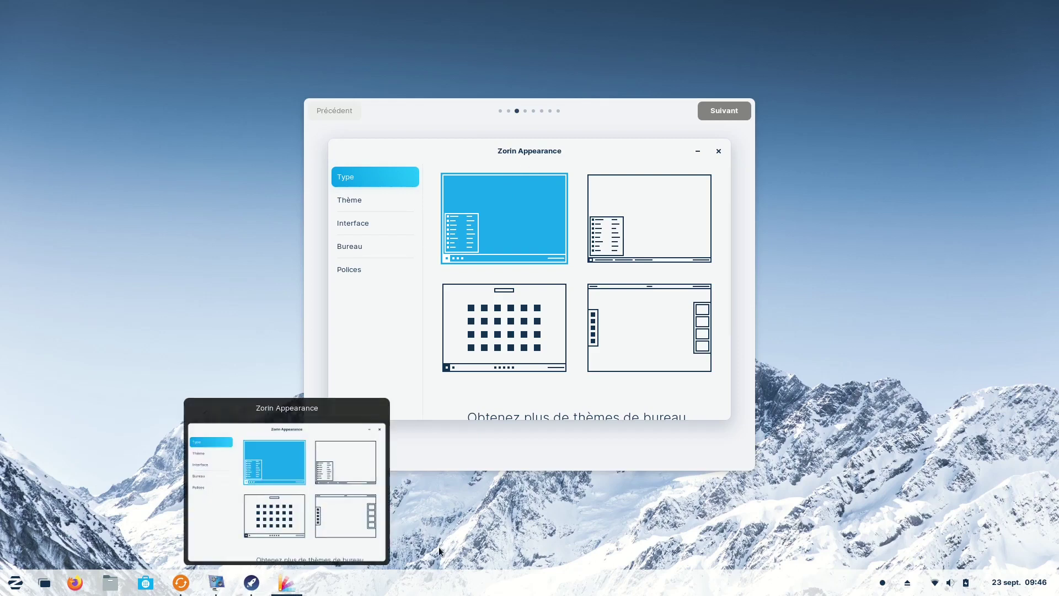
pyautogui.rightClick(282, 586)
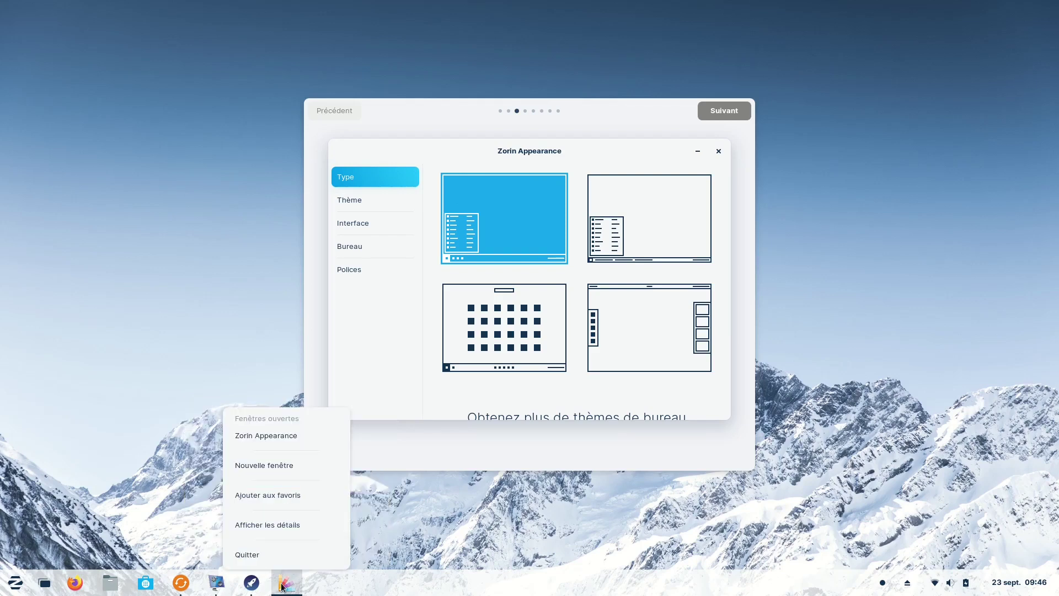
pyautogui.click(282, 495)
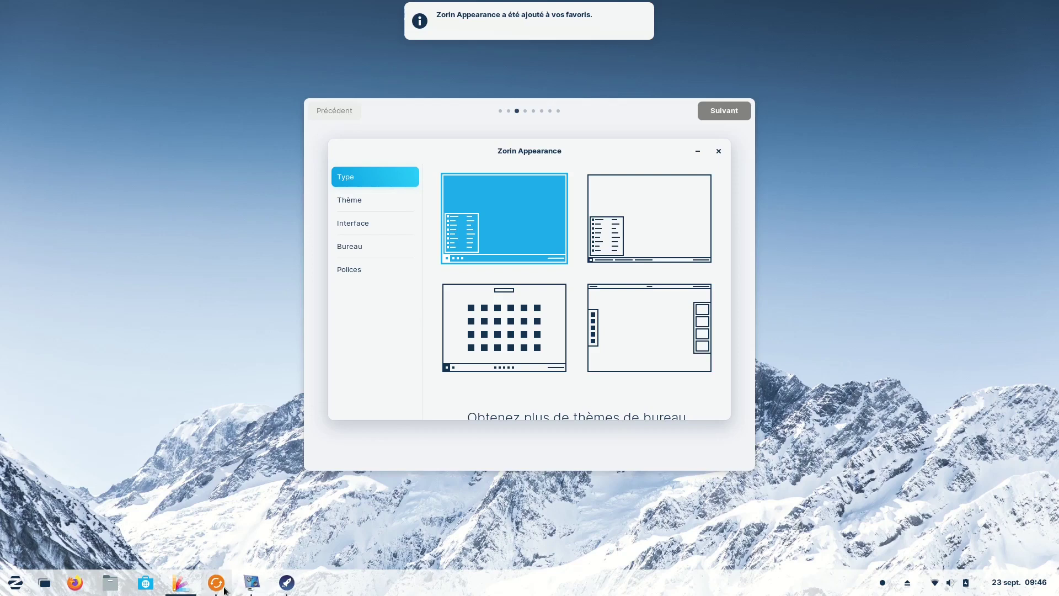
pyautogui.moveTo(182, 589)
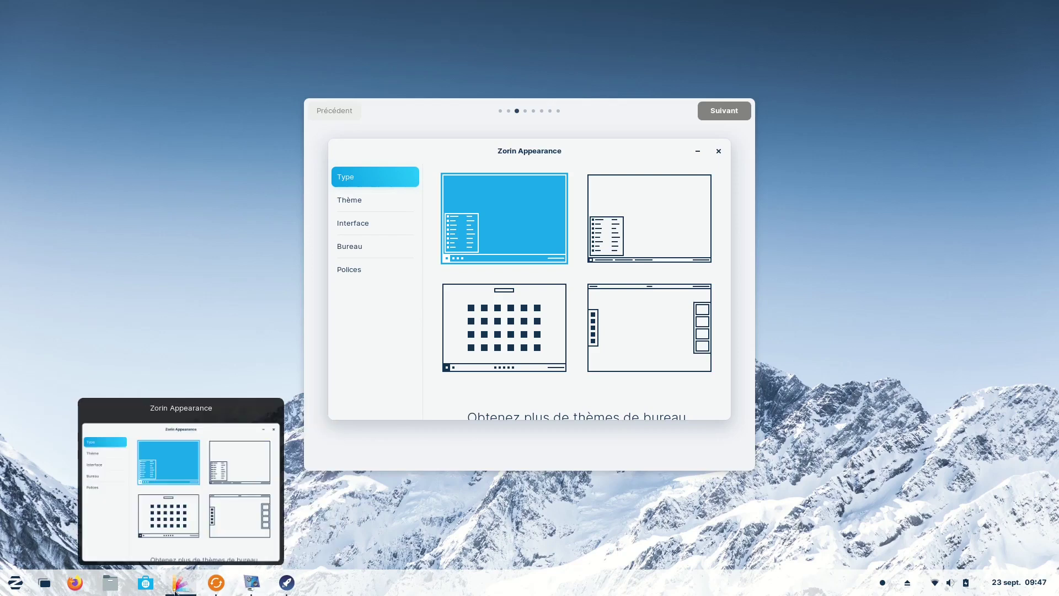
pyautogui.click(719, 151)
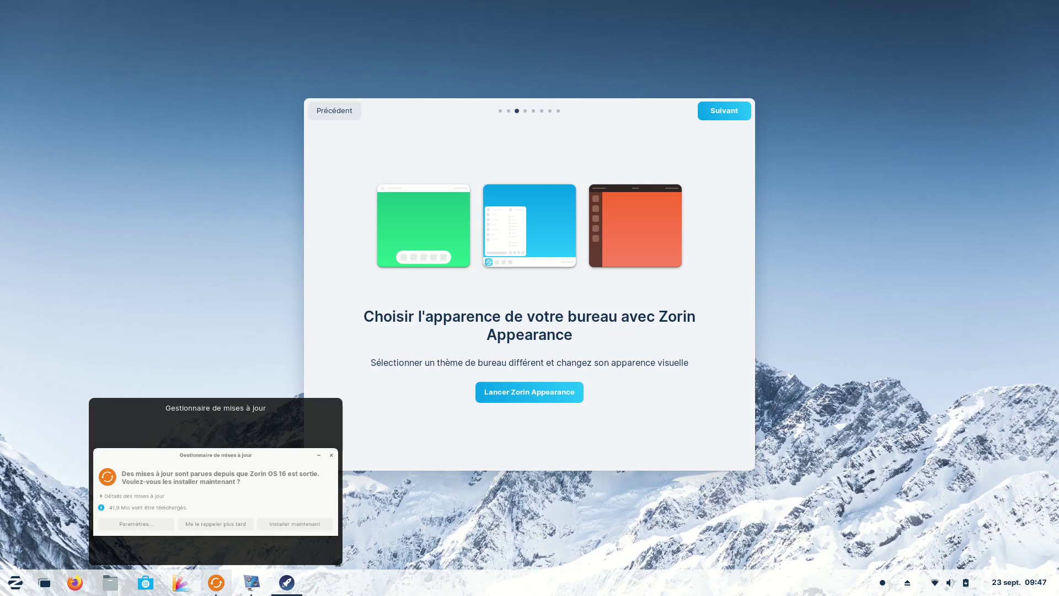
# Reopen Zorin Appearance and follow En savoir plus on its Type page to the Zorin OS Pro site.
pyautogui.moveTo(252, 583)
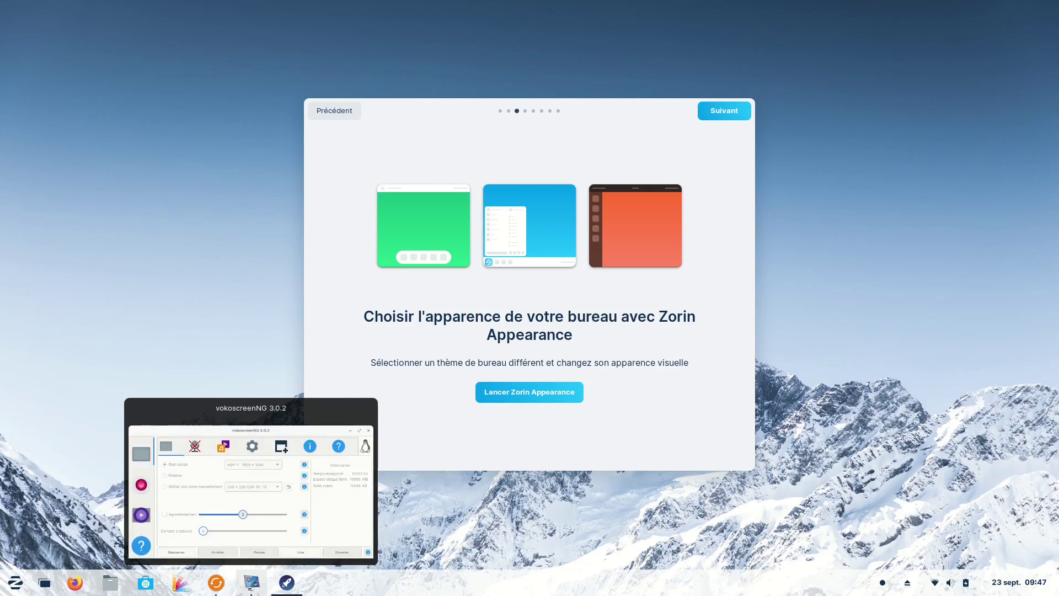
pyautogui.moveTo(280, 593)
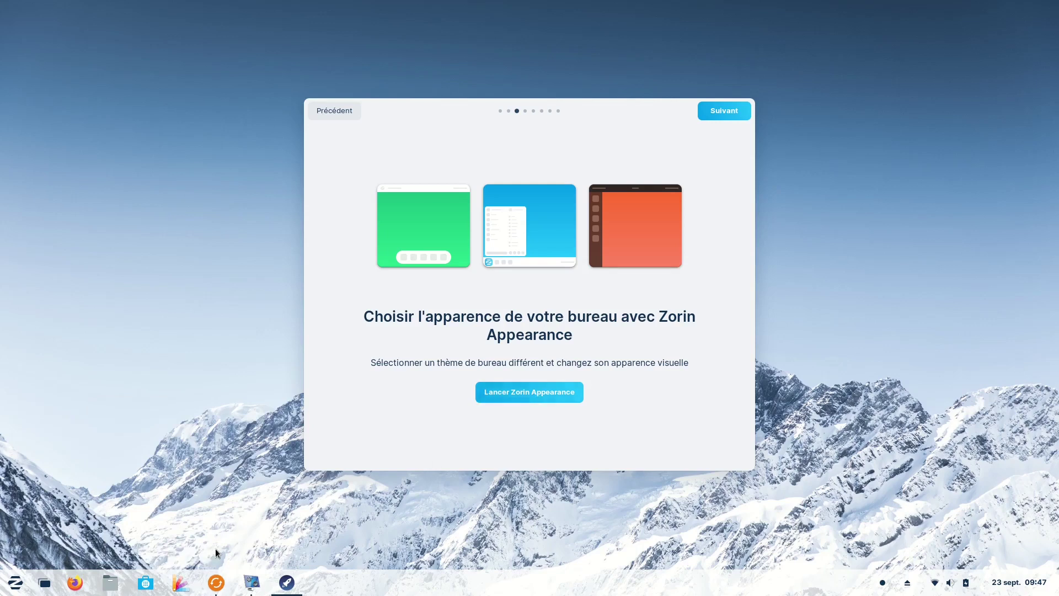
pyautogui.click(534, 393)
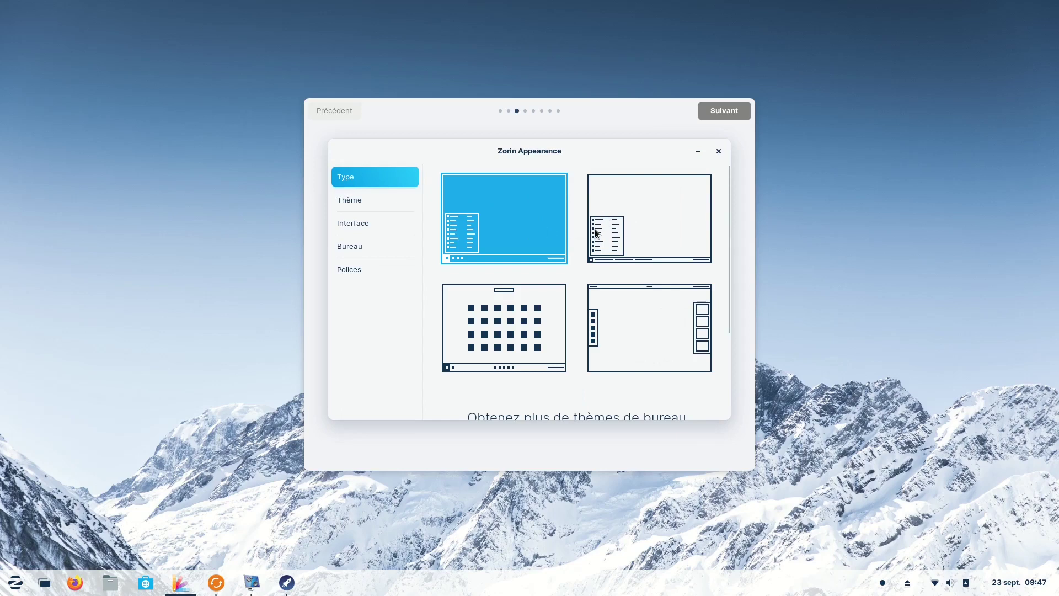
pyautogui.scroll(-1, 622, 272)
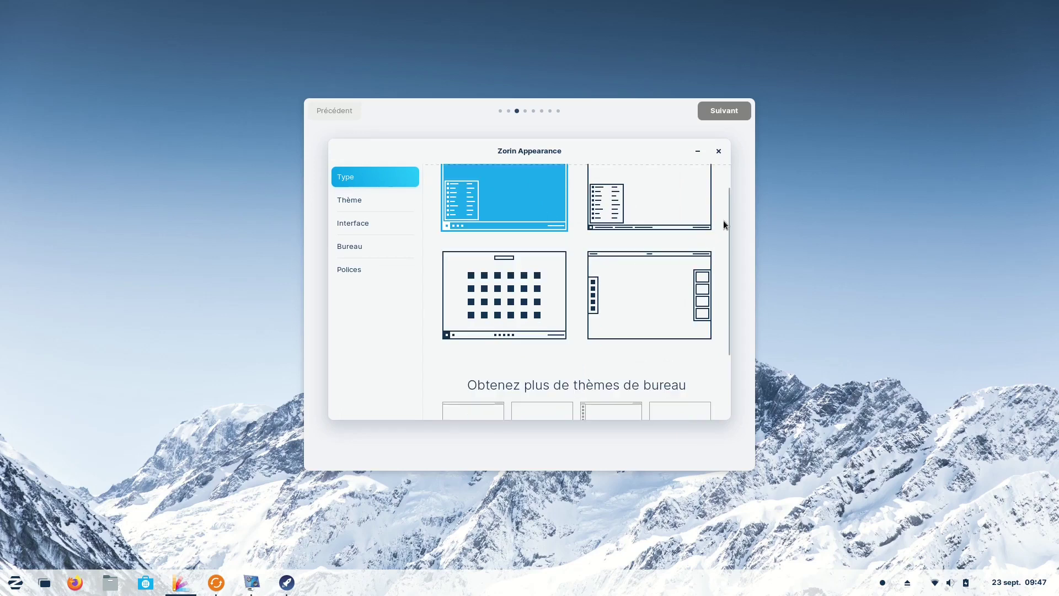
pyautogui.moveTo(727, 226); pyautogui.dragTo(734, 313)
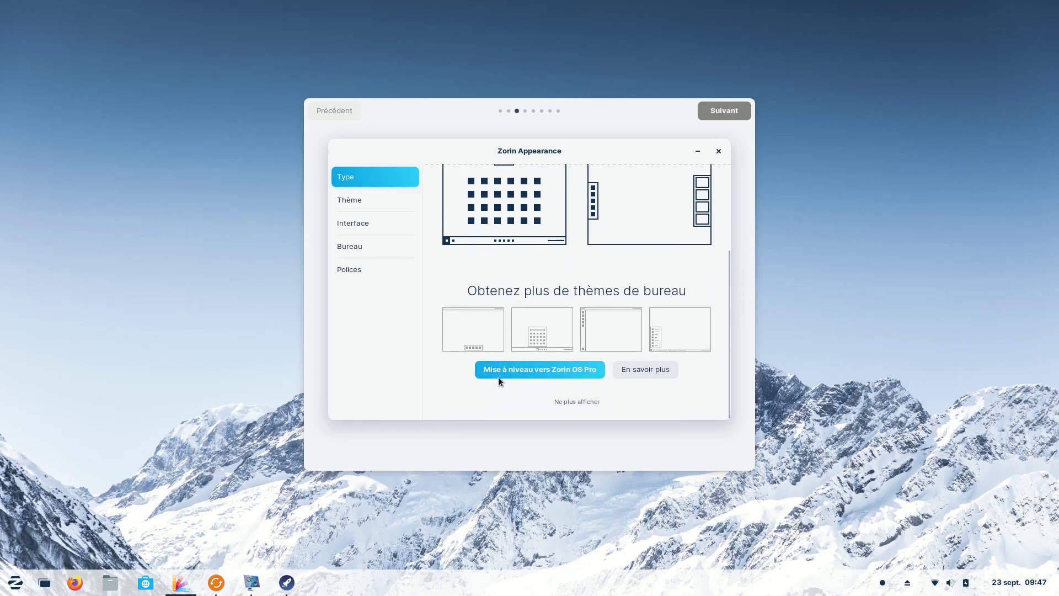
pyautogui.click(655, 369)
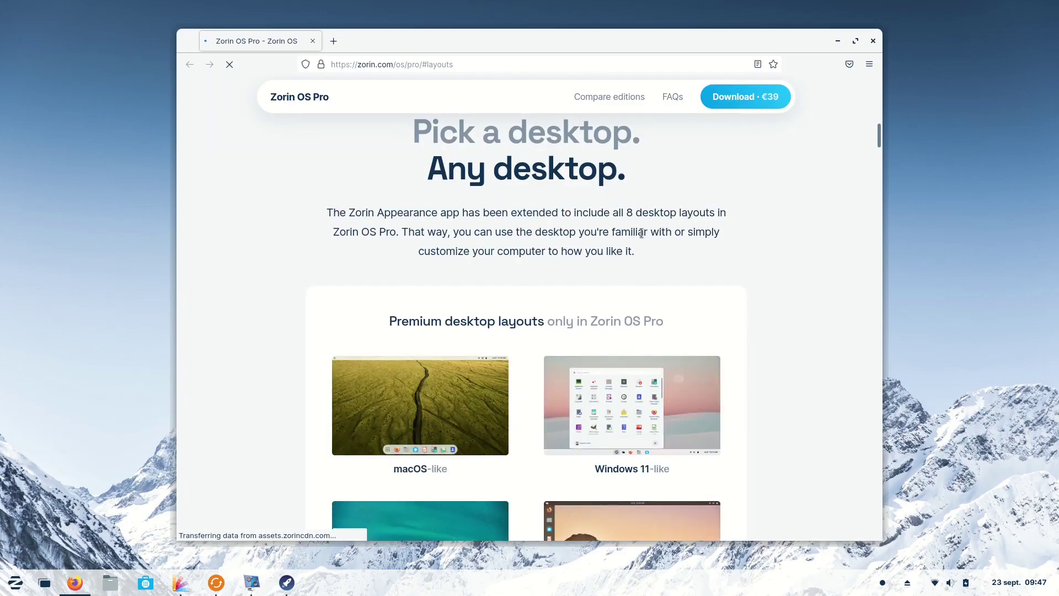
# Scroll the Zorin OS Pro page past the premium layouts to the Standard desktop layouts section.
pyautogui.scroll(-5, 758, 286)
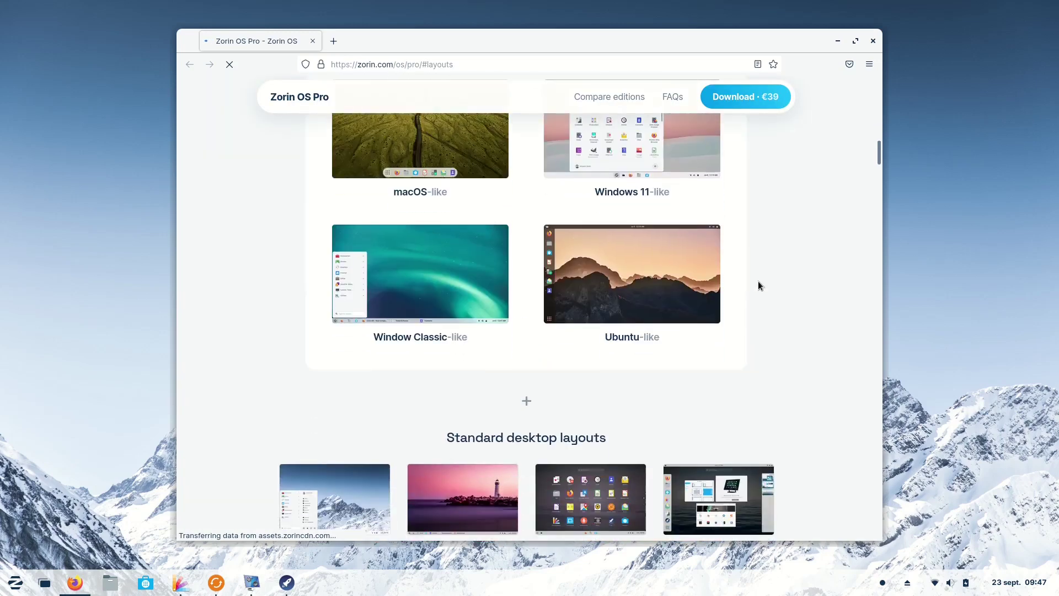
pyautogui.scroll(5, 757, 282)
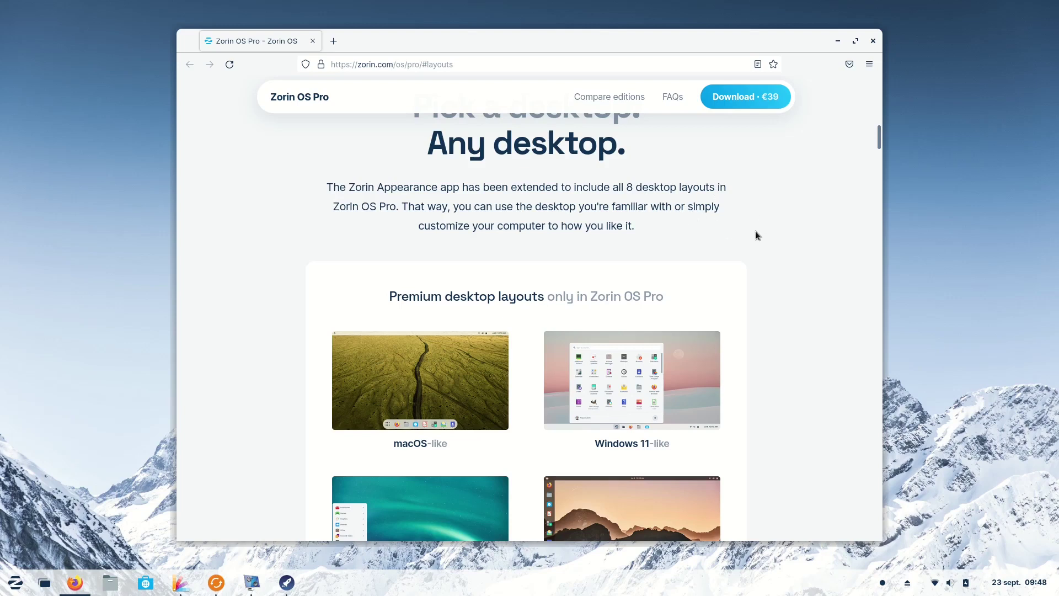
pyautogui.scroll(-2, 779, 254)
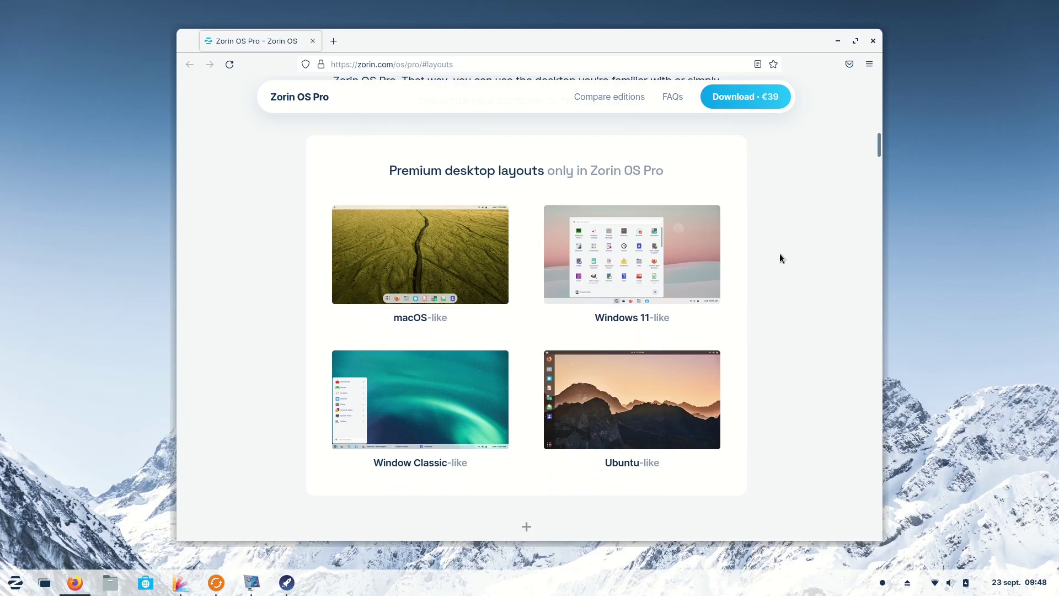
pyautogui.scroll(-1, 788, 263)
pyautogui.scroll(4, 788, 263)
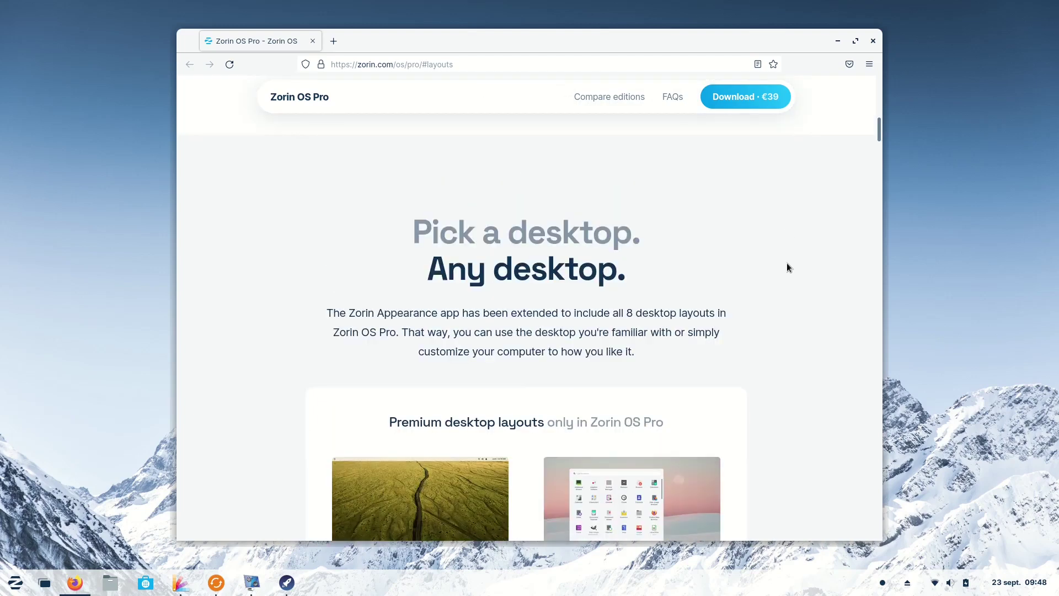
pyautogui.scroll(-1, 785, 265)
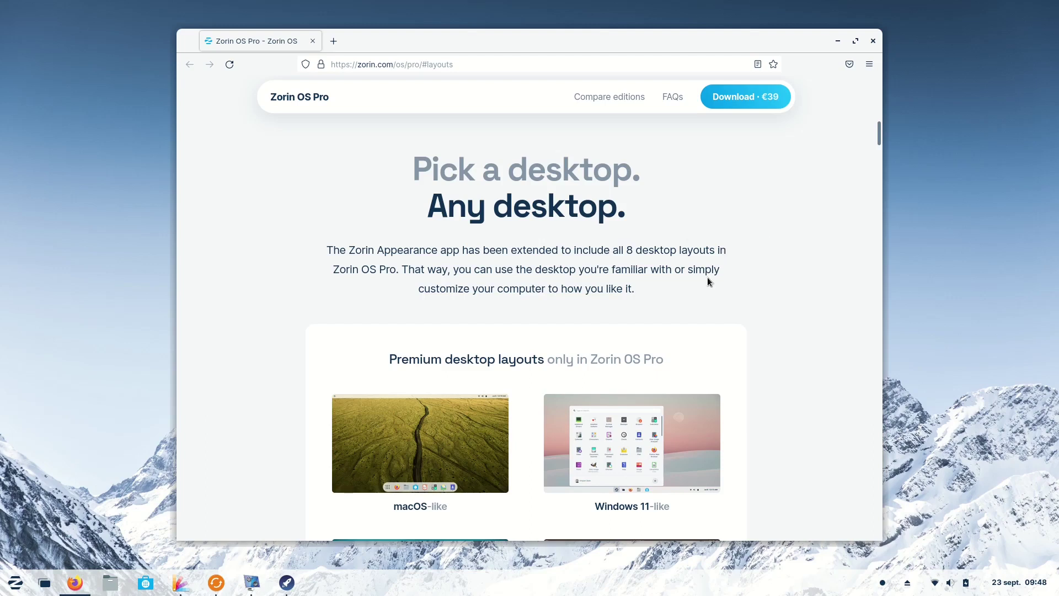
pyautogui.scroll(-5, 756, 300)
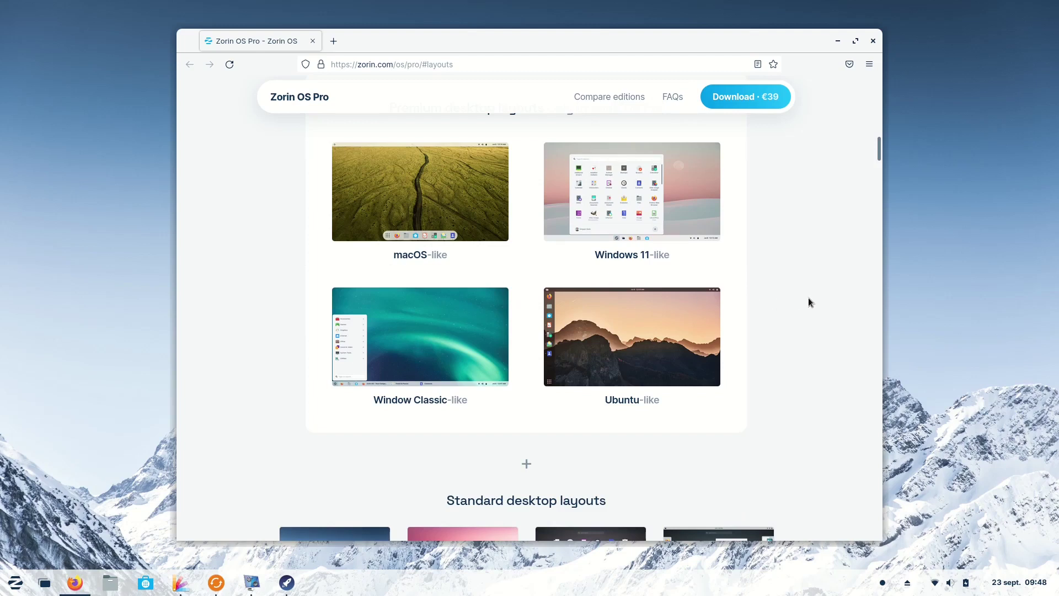
pyautogui.scroll(2, 786, 294)
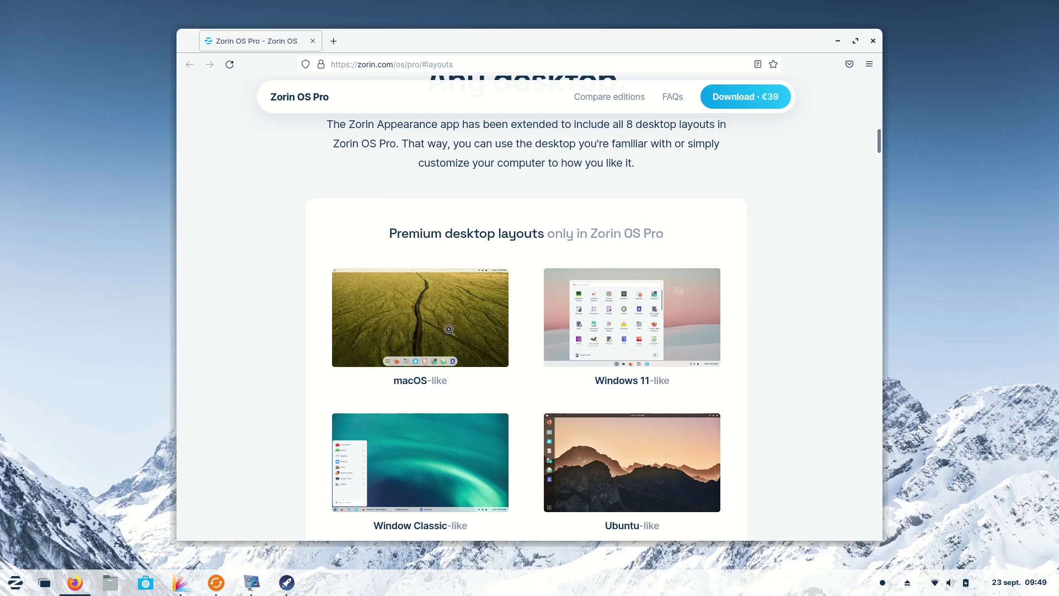
pyautogui.scroll(-1, 442, 340)
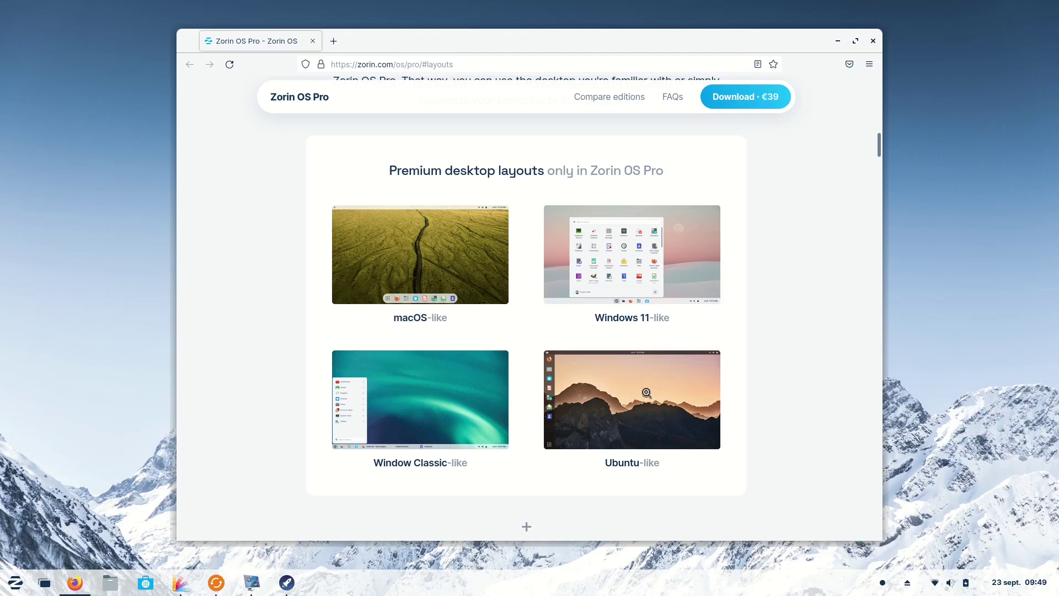
pyautogui.scroll(-1, 585, 344)
pyautogui.scroll(-2, 583, 344)
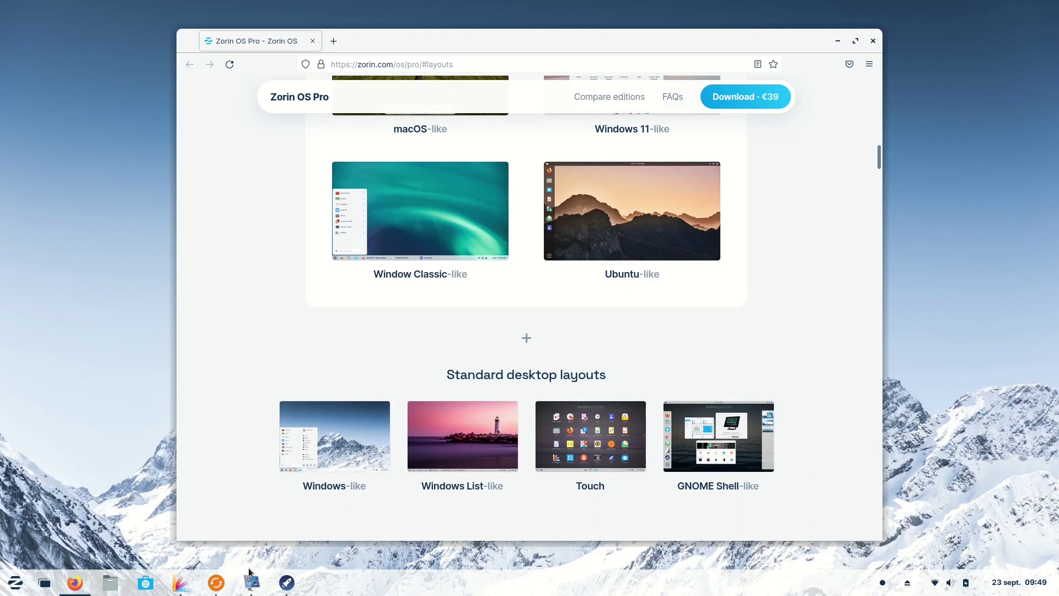
# Enlarge the Windows-like layout screenshot, then close it.
pyautogui.click(338, 442)
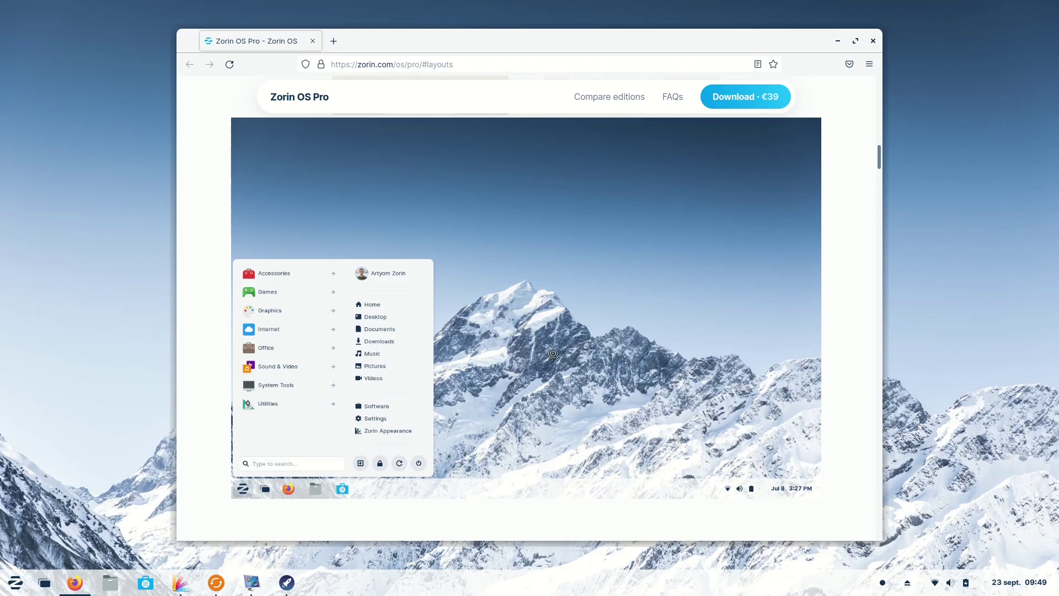
pyautogui.click(546, 305)
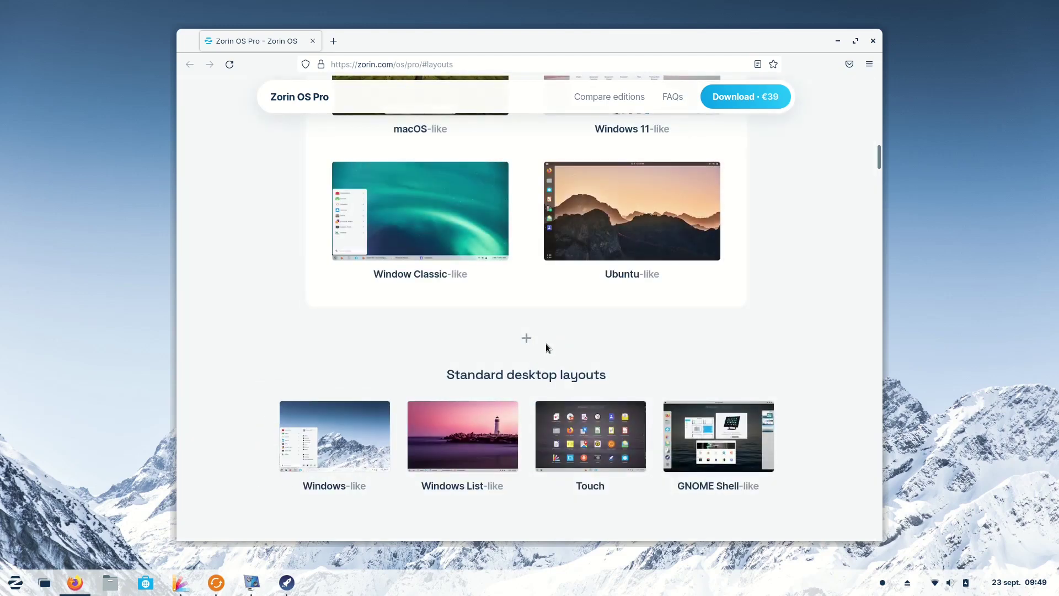
pyautogui.scroll(10, 545, 344)
pyautogui.scroll(-10, 544, 353)
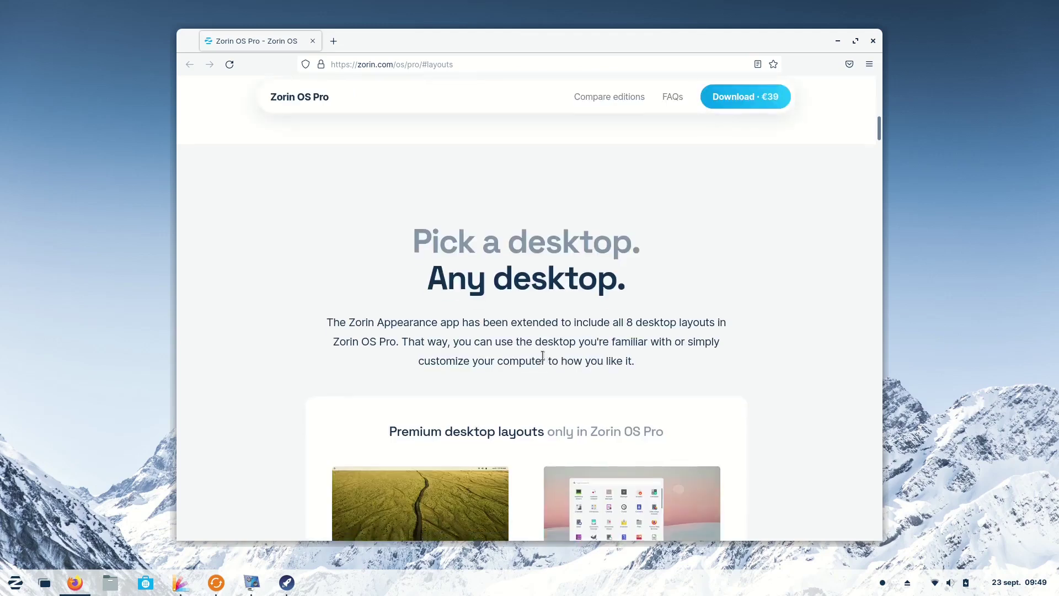
# Bring Zorin Appearance forward, then enlarge the Windows List-like layout screenshot.
pyautogui.click(183, 590)
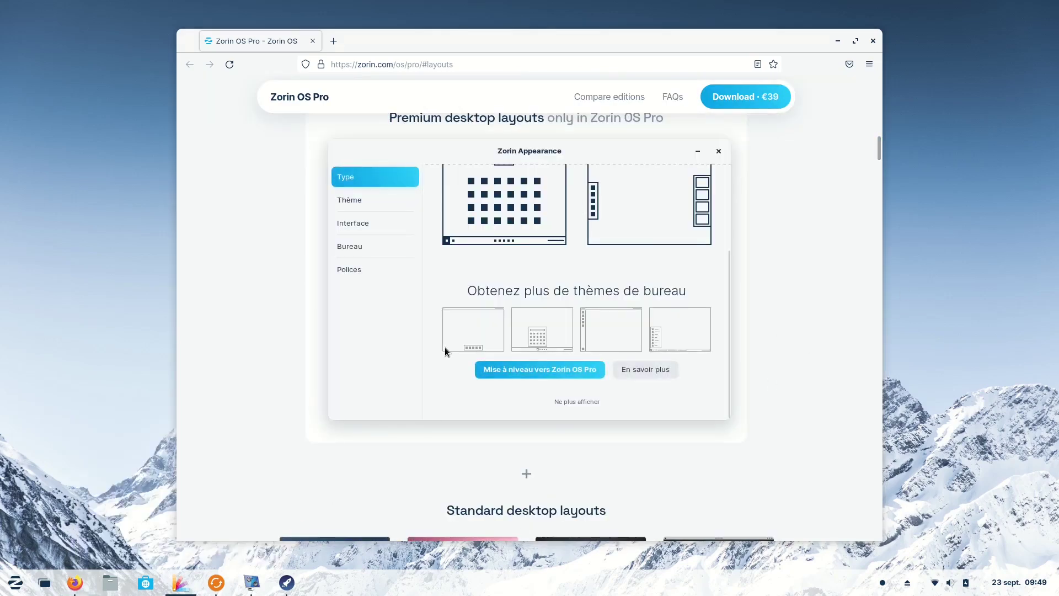
pyautogui.scroll(3, 469, 320)
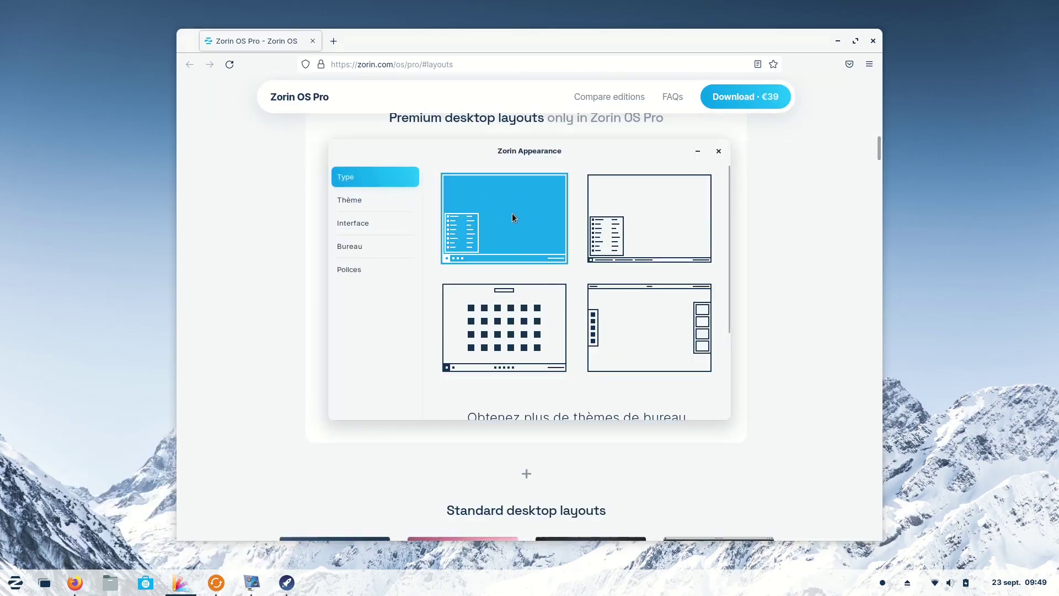
pyautogui.scroll(-8, 483, 314)
pyautogui.scroll(3, 479, 310)
pyautogui.scroll(1, 479, 314)
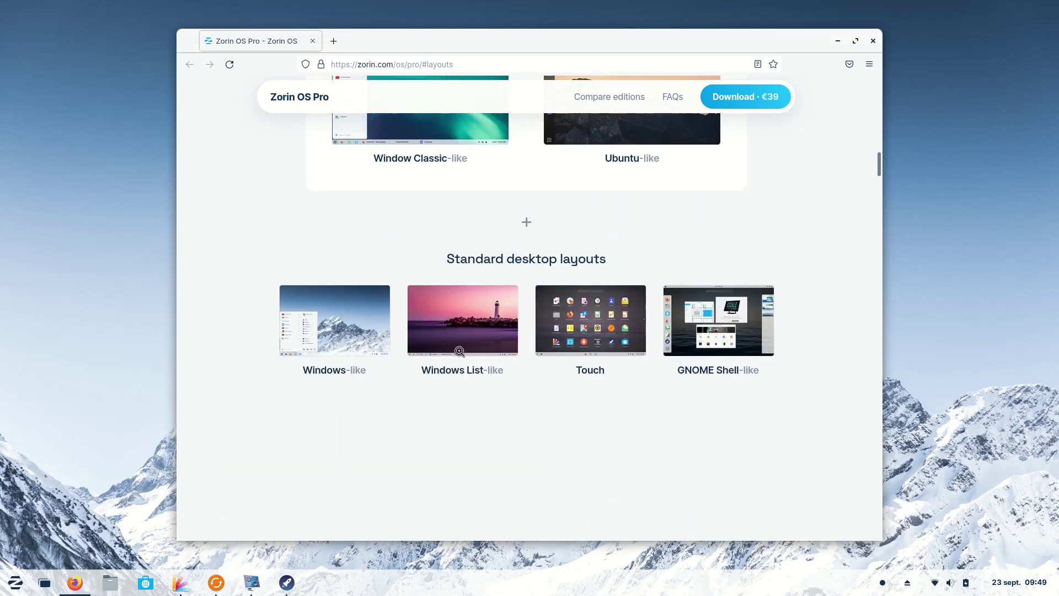
pyautogui.click(462, 316)
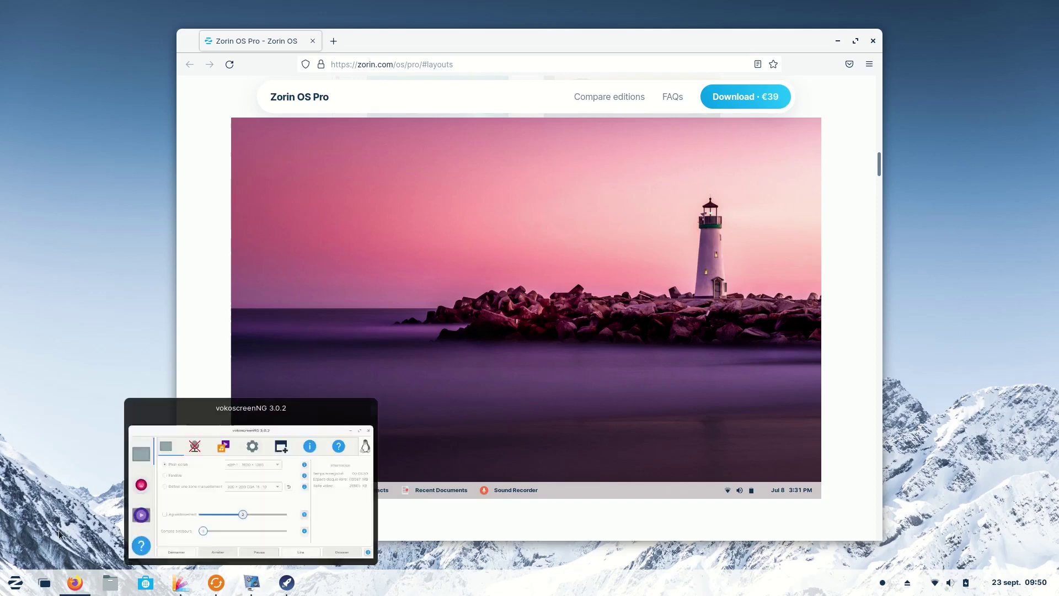
# Open the home folder in Files from the taskbar, then return focus to the web page.
pyautogui.click(111, 584)
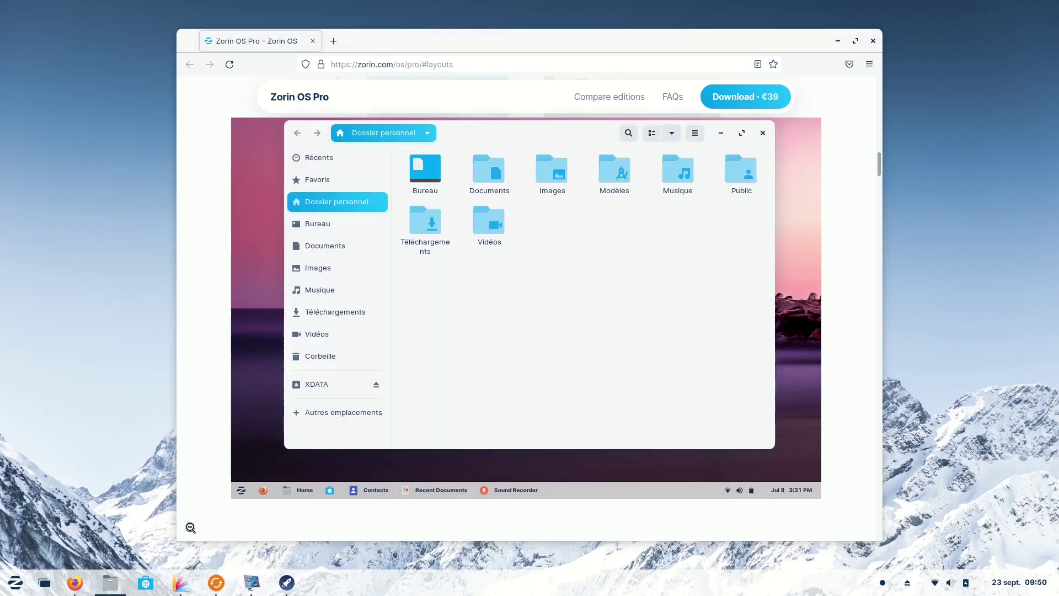
pyautogui.click(100, 480)
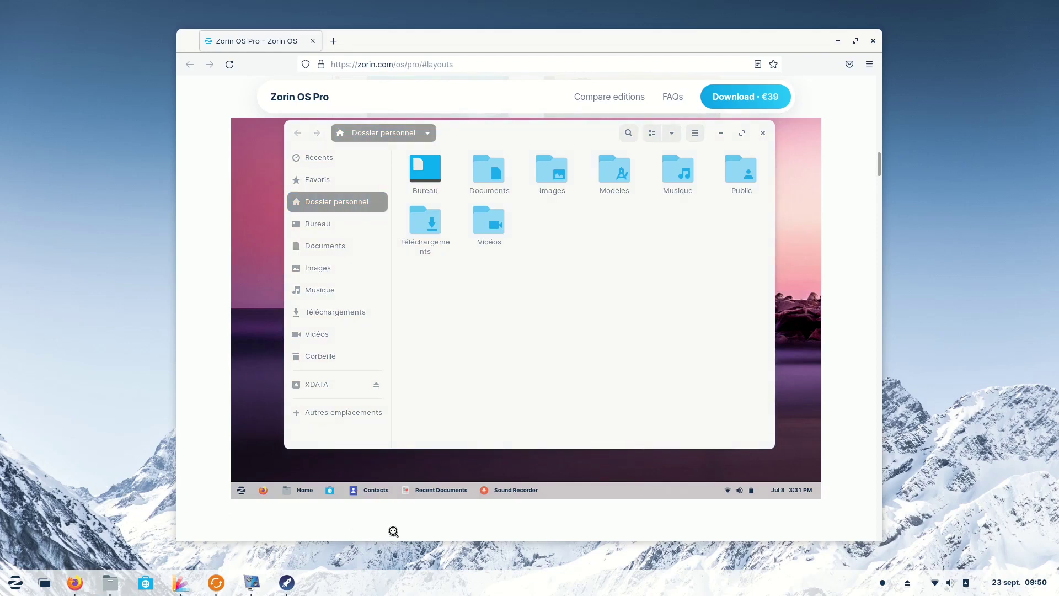
# Raise Zorin Appearance and apply the Windows List layout from its Type page.
pyautogui.click(184, 589)
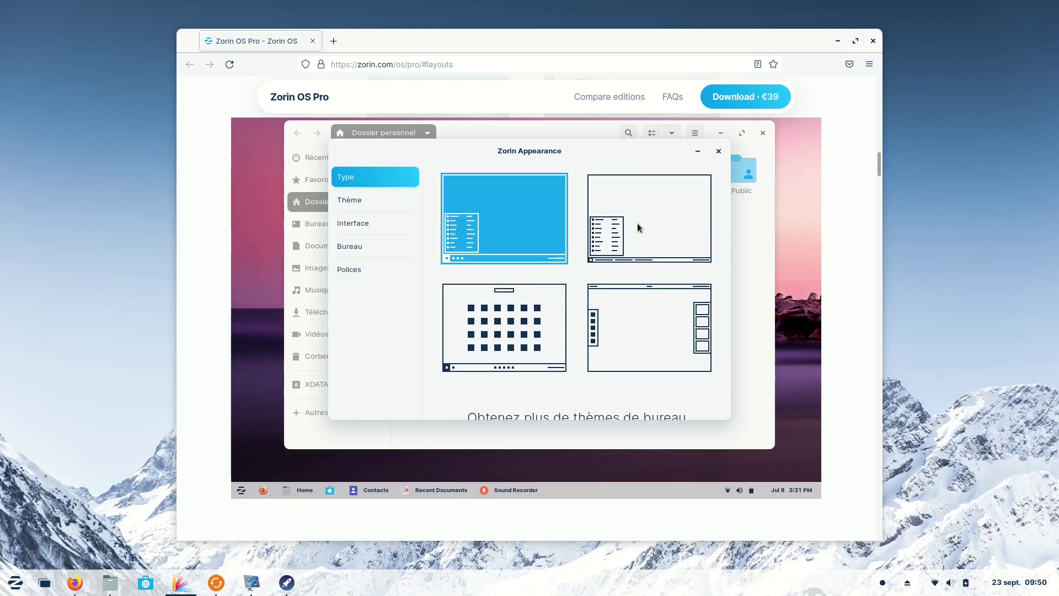
pyautogui.click(637, 222)
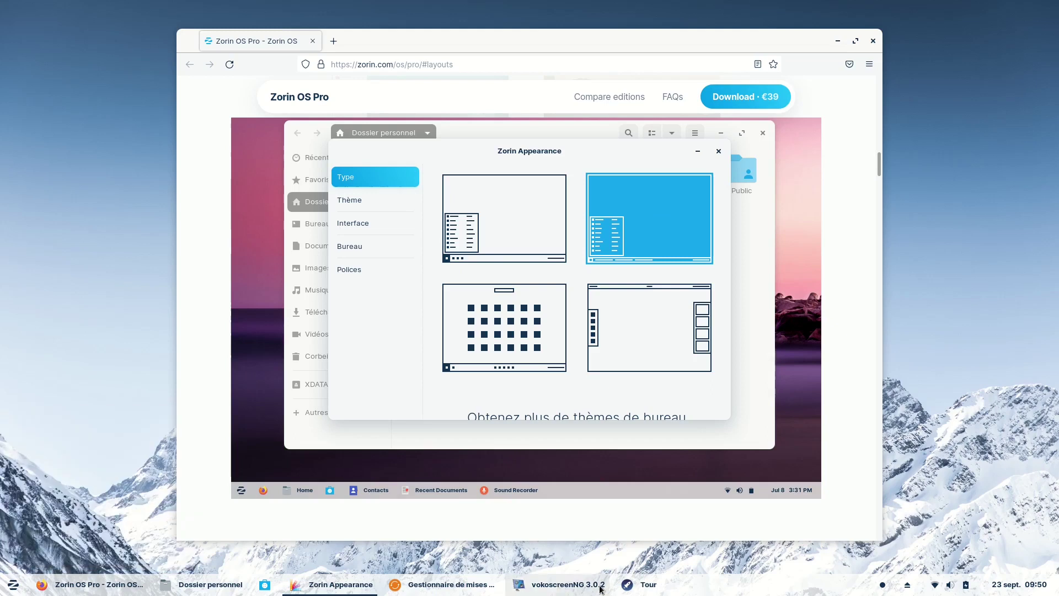
pyautogui.moveTo(555, 589)
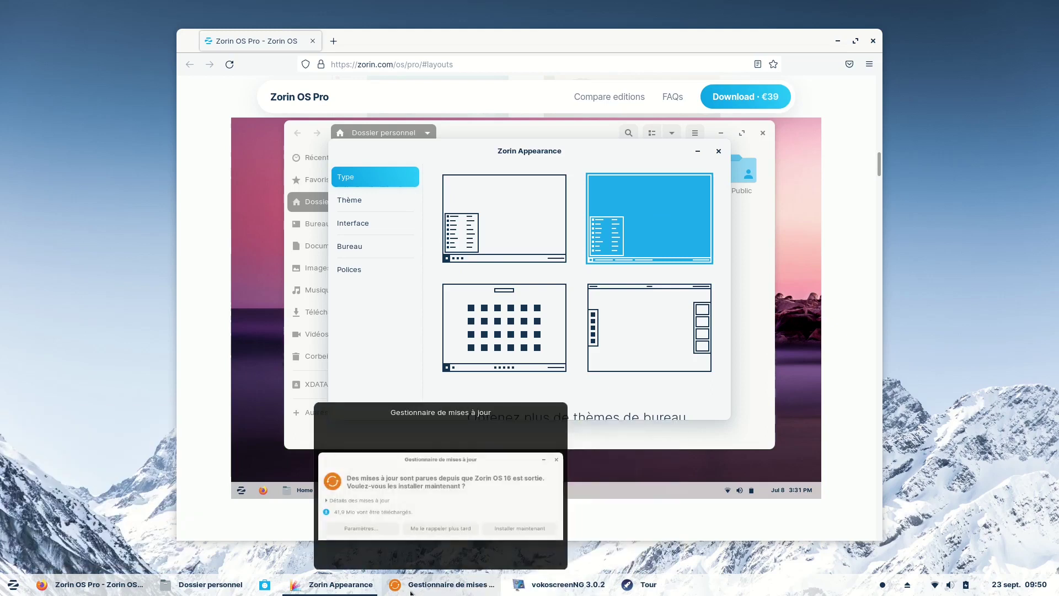
pyautogui.moveTo(307, 593)
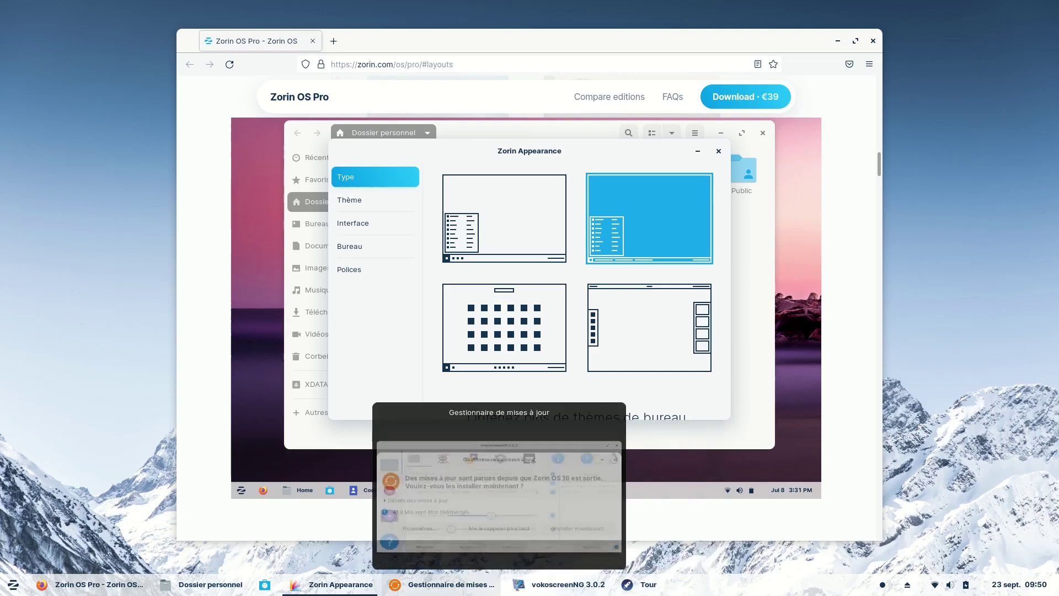
pyautogui.moveTo(201, 588)
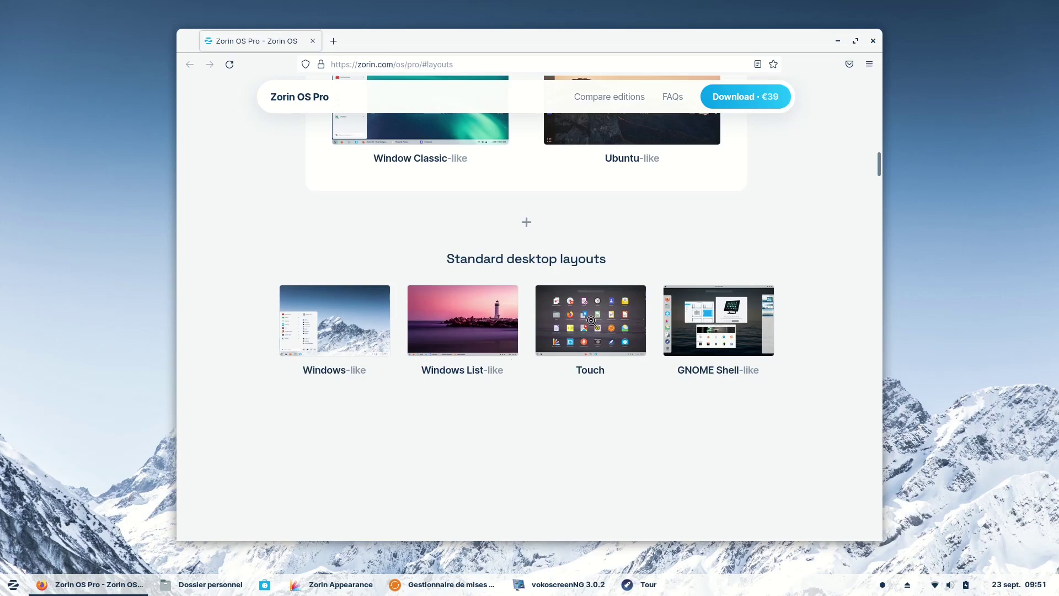
# Preview and apply the Touch layout, then open and close the application grid.
pyautogui.click(590, 320)
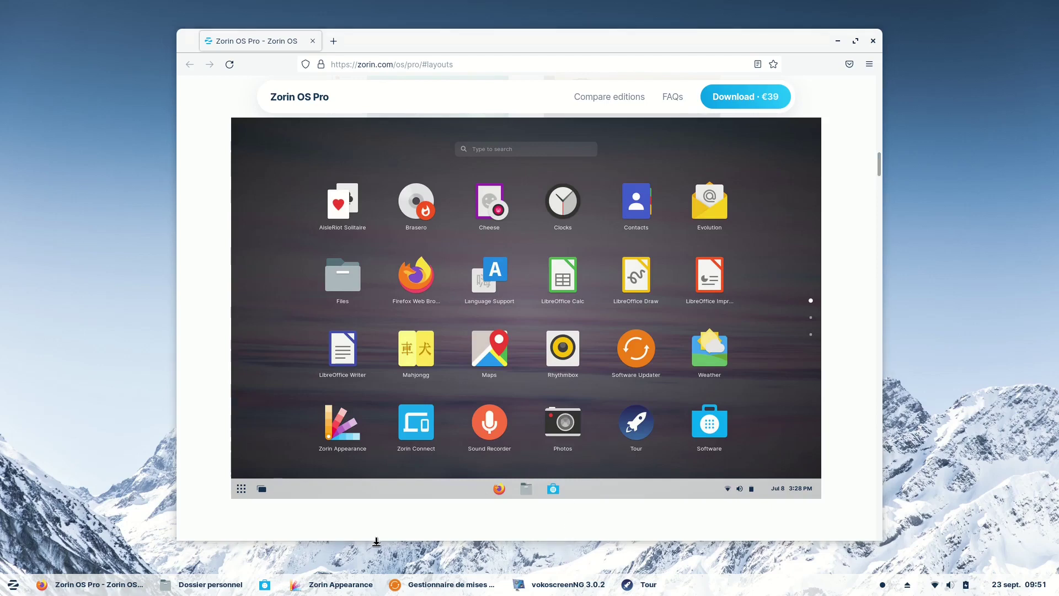
pyautogui.click(320, 587)
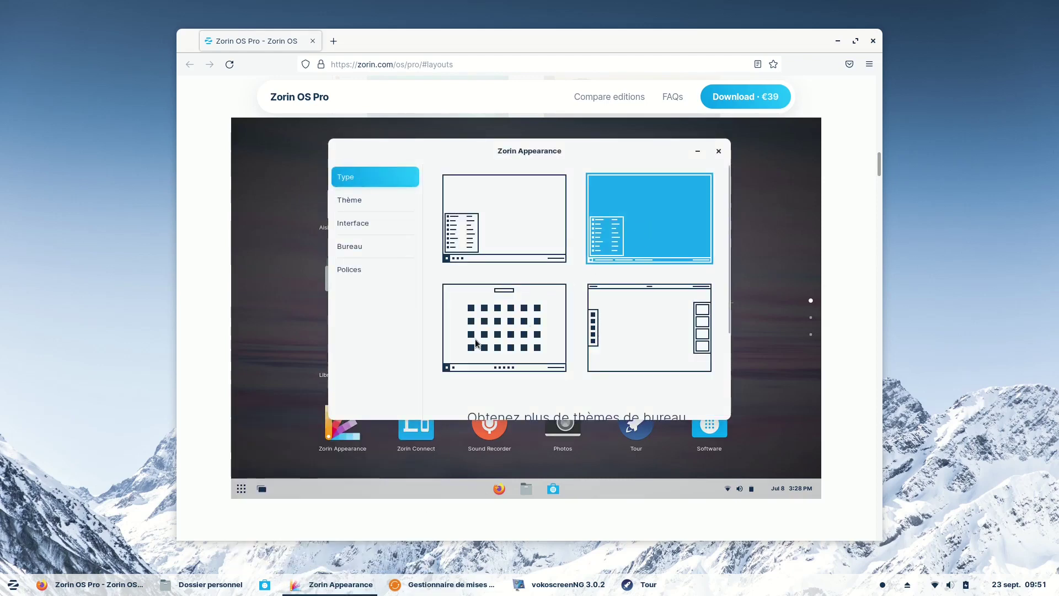
pyautogui.click(503, 329)
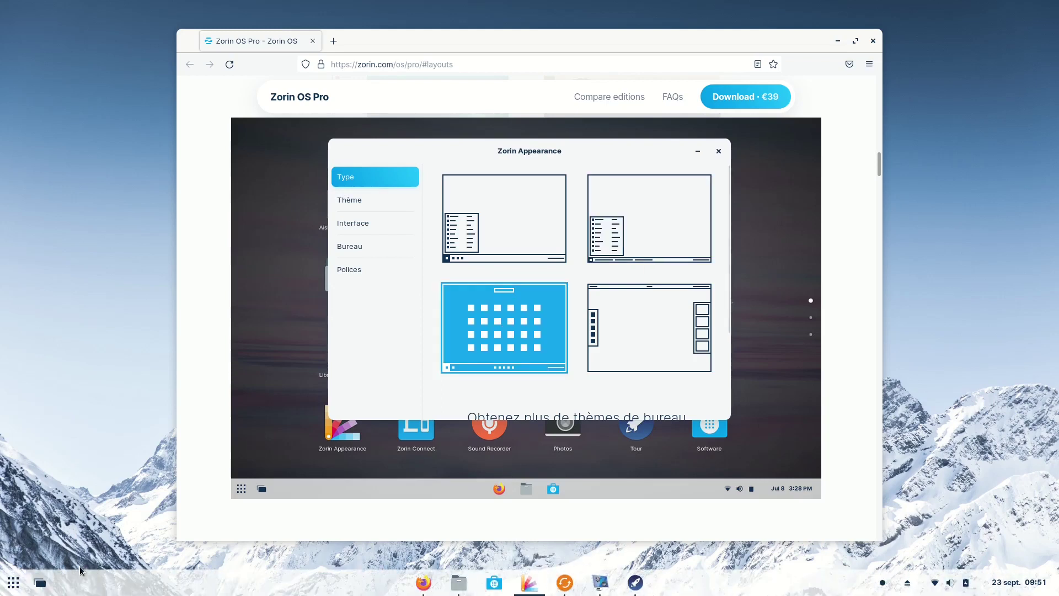
pyautogui.click(9, 590)
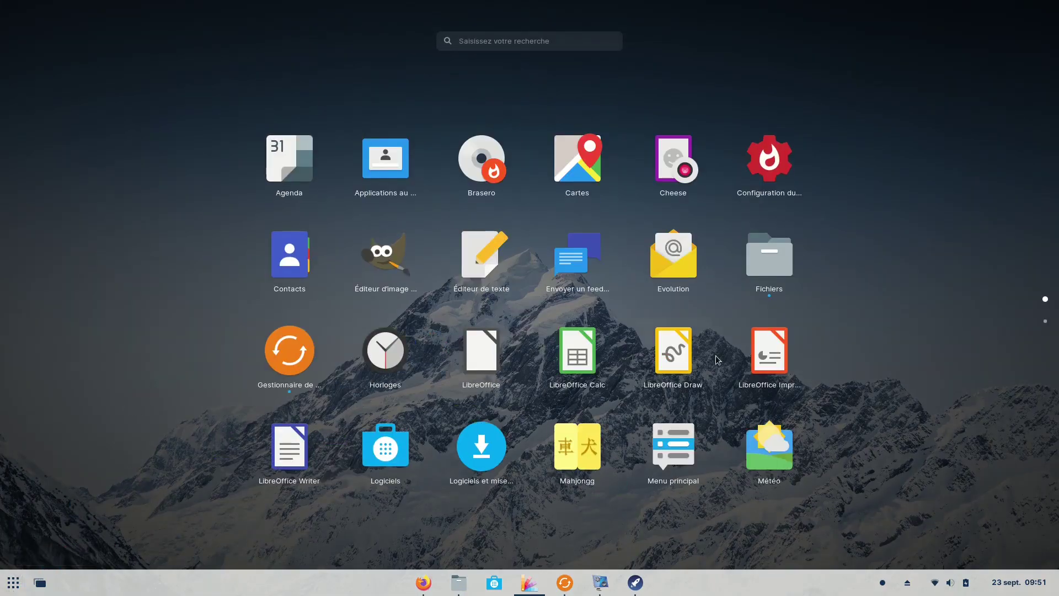
pyautogui.click(13, 585)
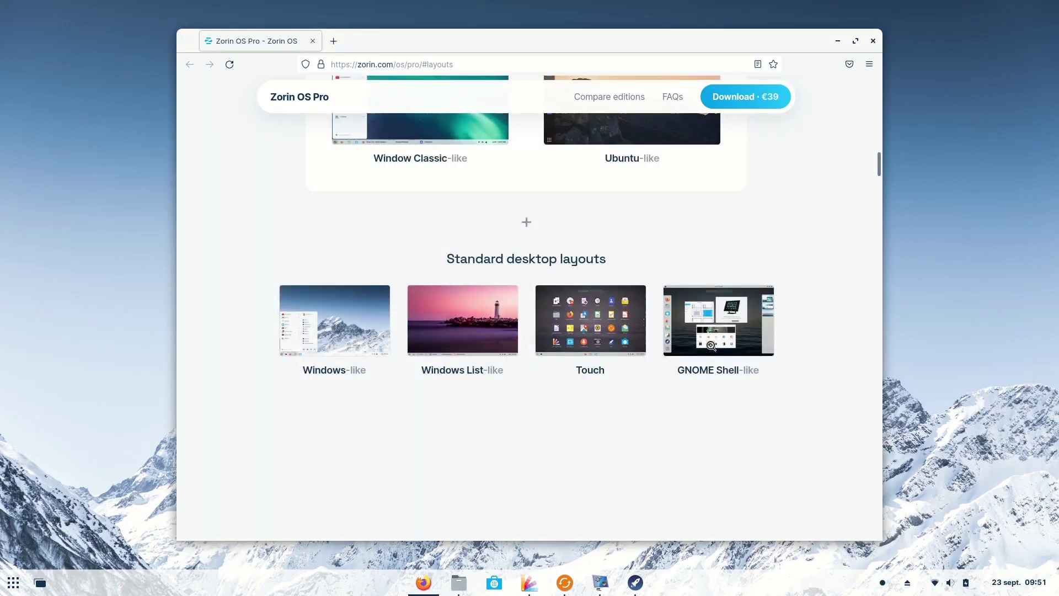
# Apply the GNOME Shell-like layout in Zorin Appearance and open the Activities overview of all windows.
pyautogui.click(717, 327)
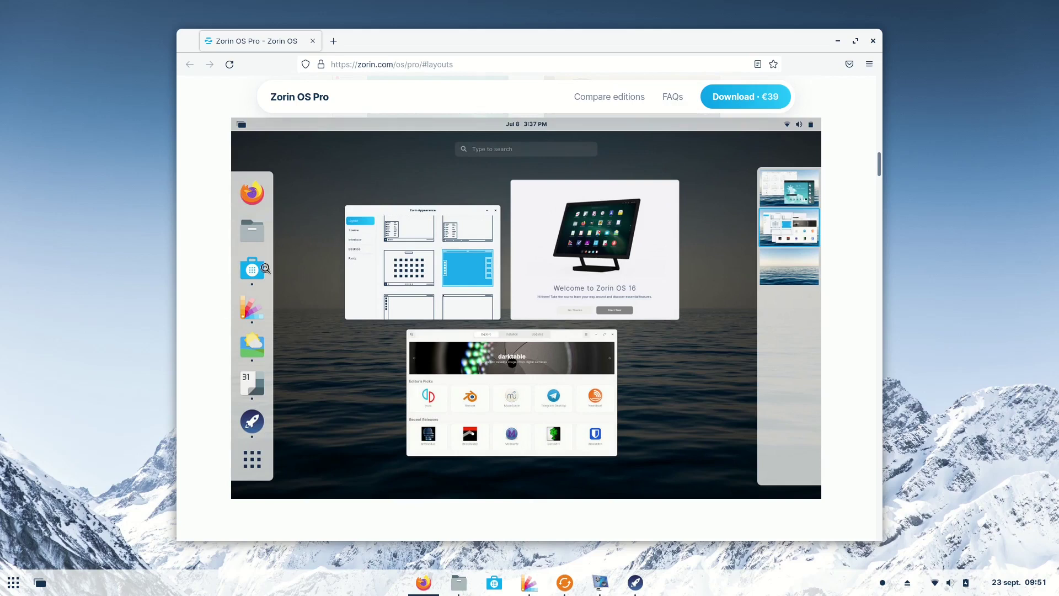
pyautogui.click(782, 554)
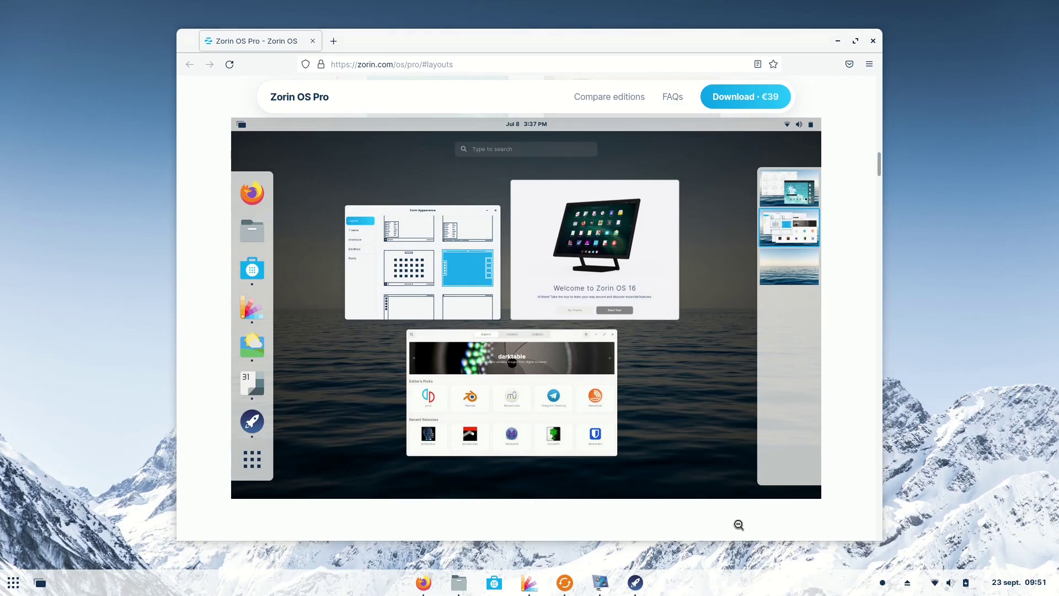
pyautogui.click(527, 586)
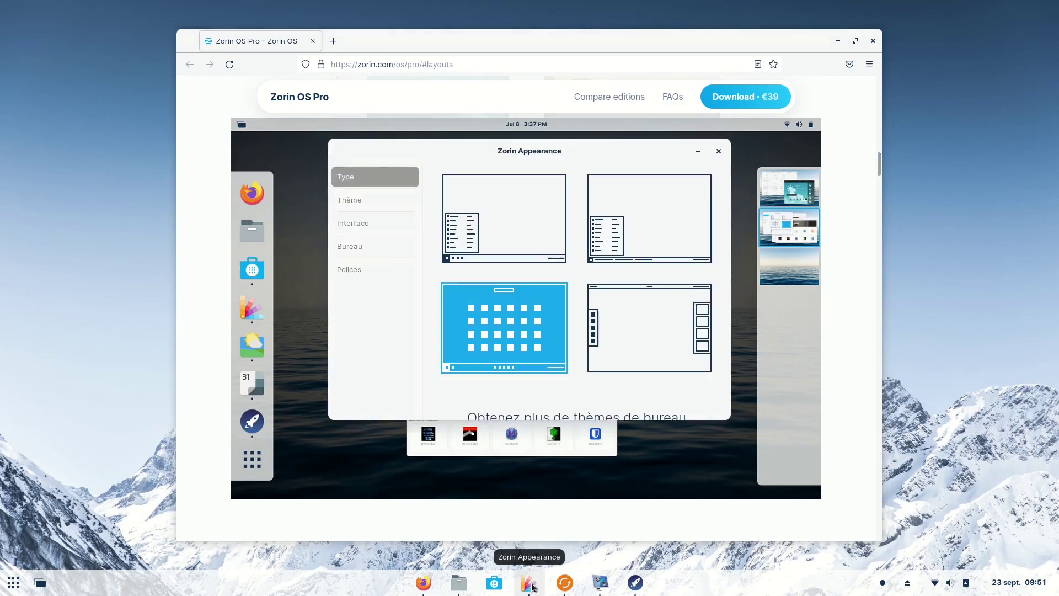
pyautogui.click(637, 330)
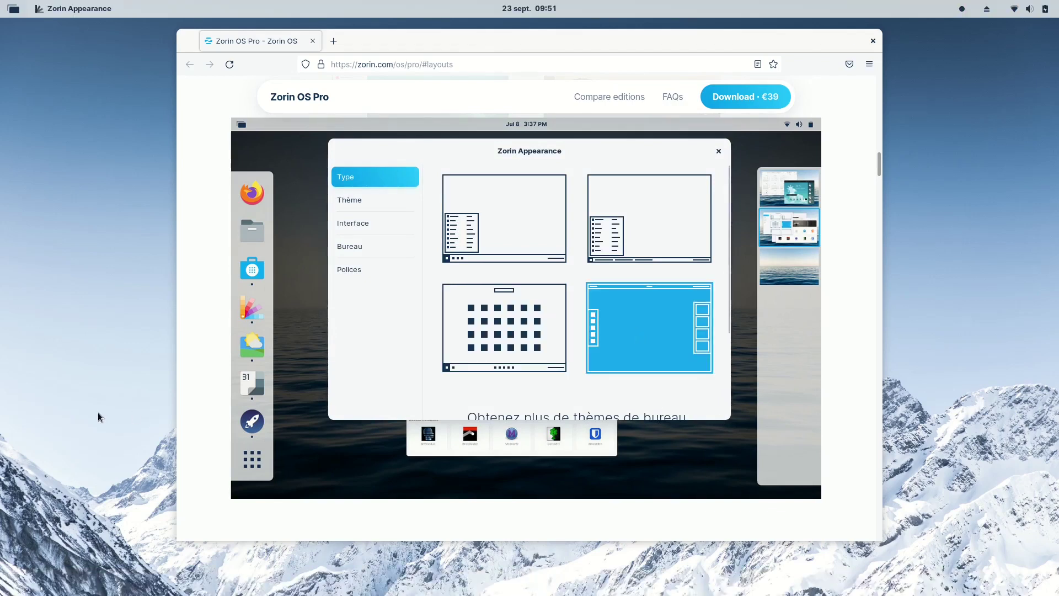
pyautogui.click(11, 10)
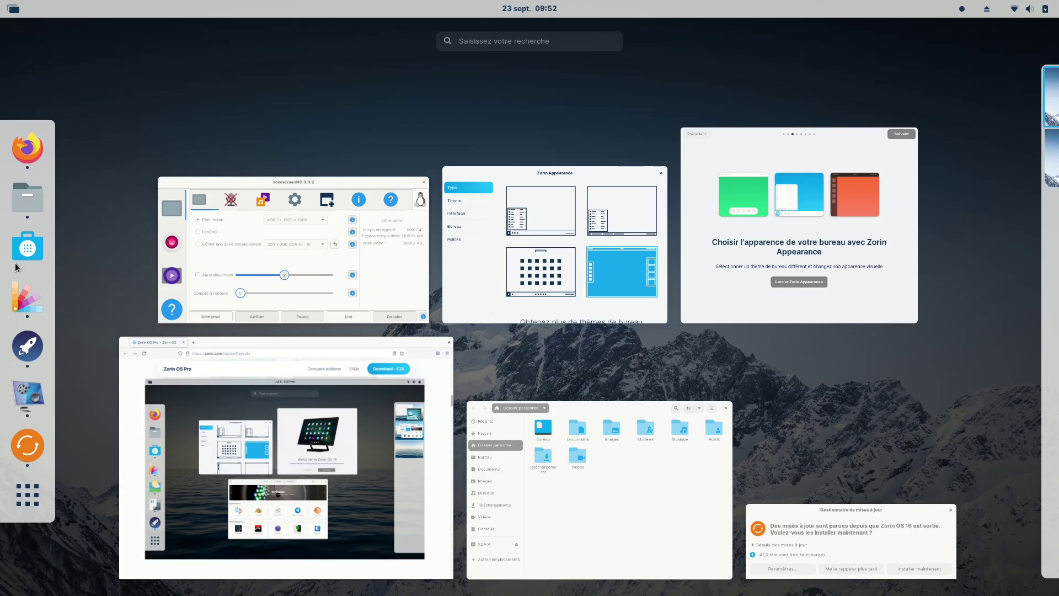
# Toggle the Activities overview with Super, then bring Zorin Appearance to the front from it.
pyautogui.click(28, 149)
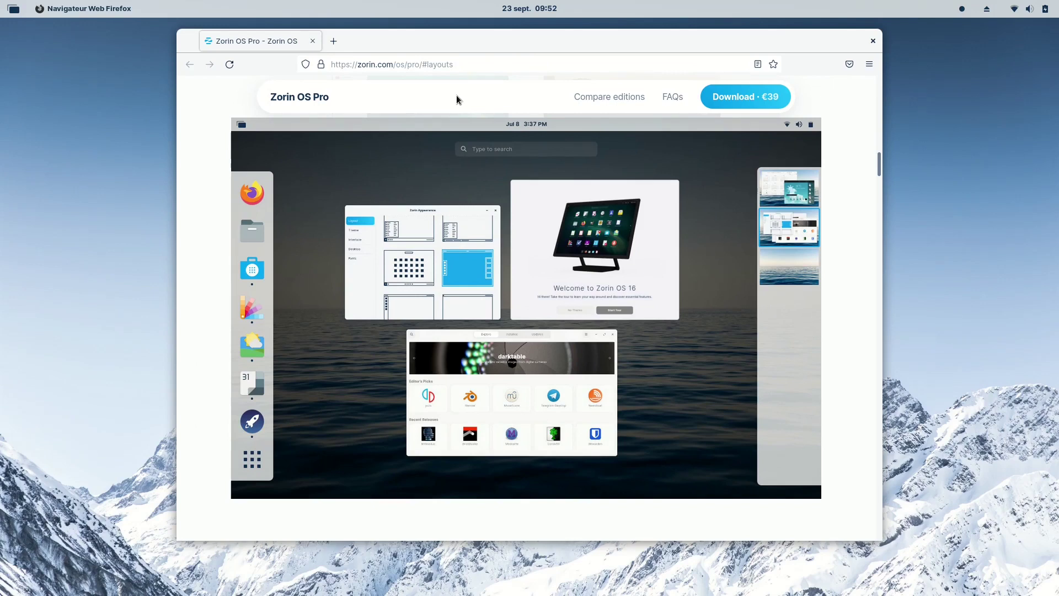
pyautogui.press('super')
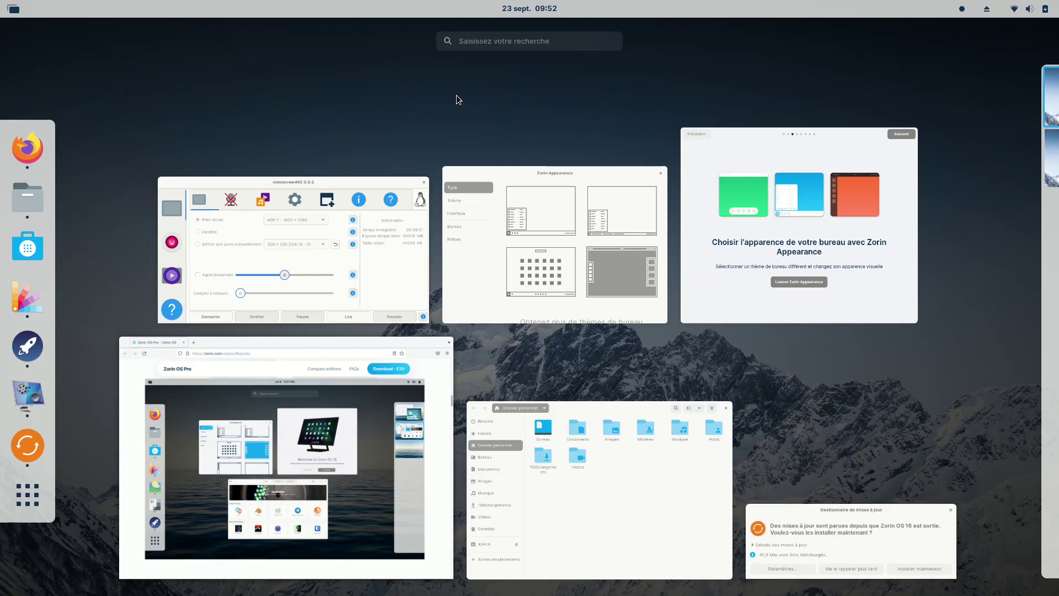
pyautogui.press('super')
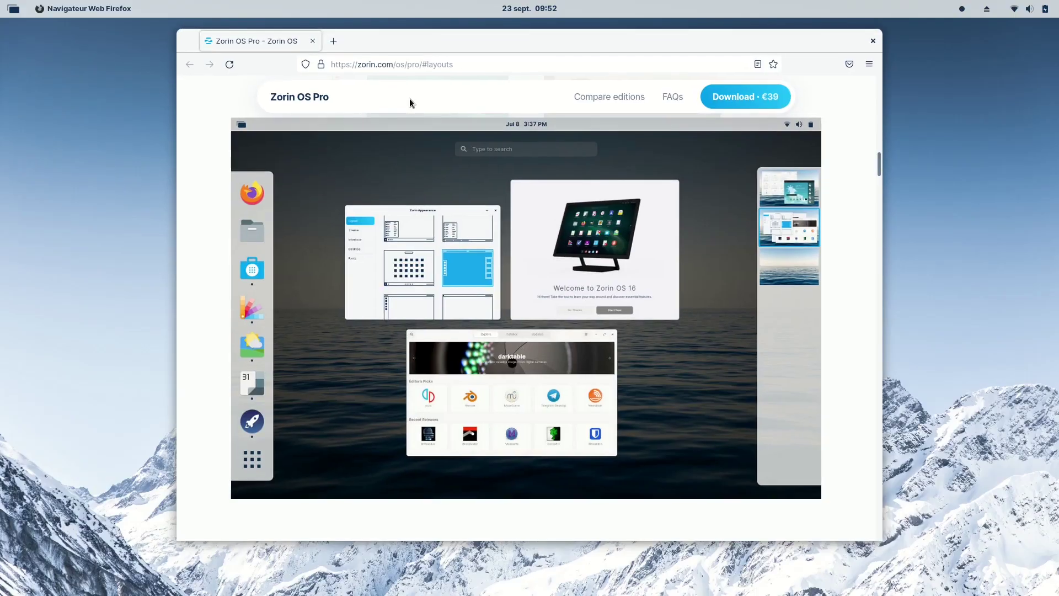
pyautogui.press('super')
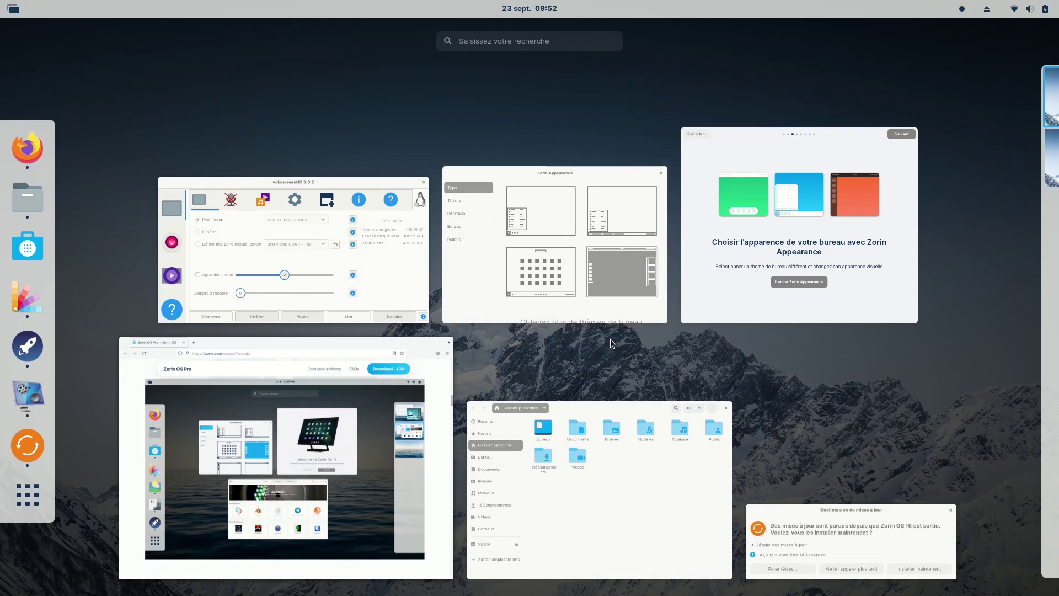
pyautogui.click(567, 171)
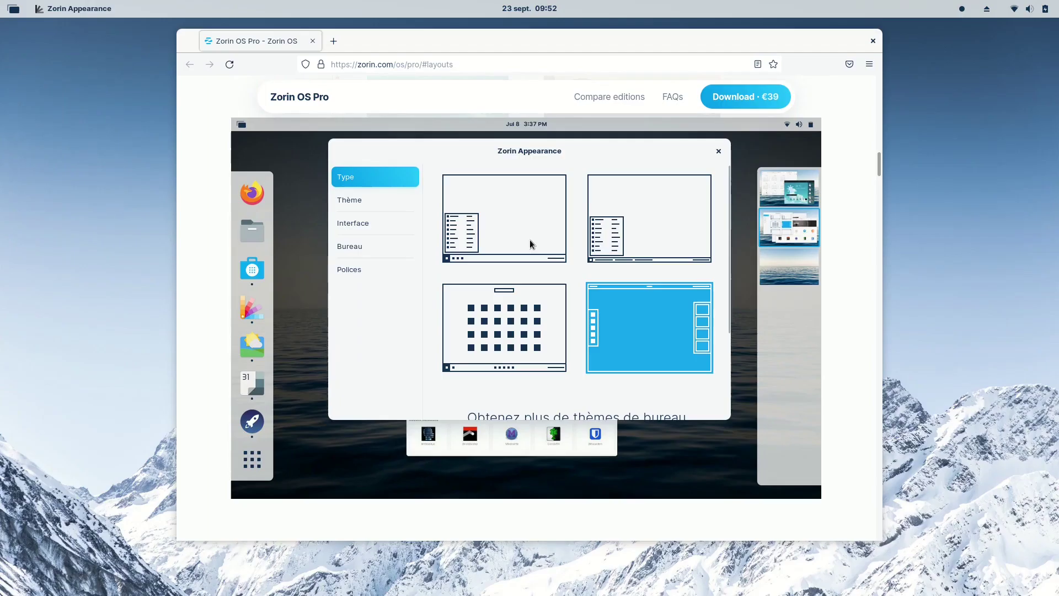
# Switch the desktop back to the Windows-like layout and show the Thème page's accent and background options.
pyautogui.click(482, 218)
pyautogui.scroll(-5, 859, 379)
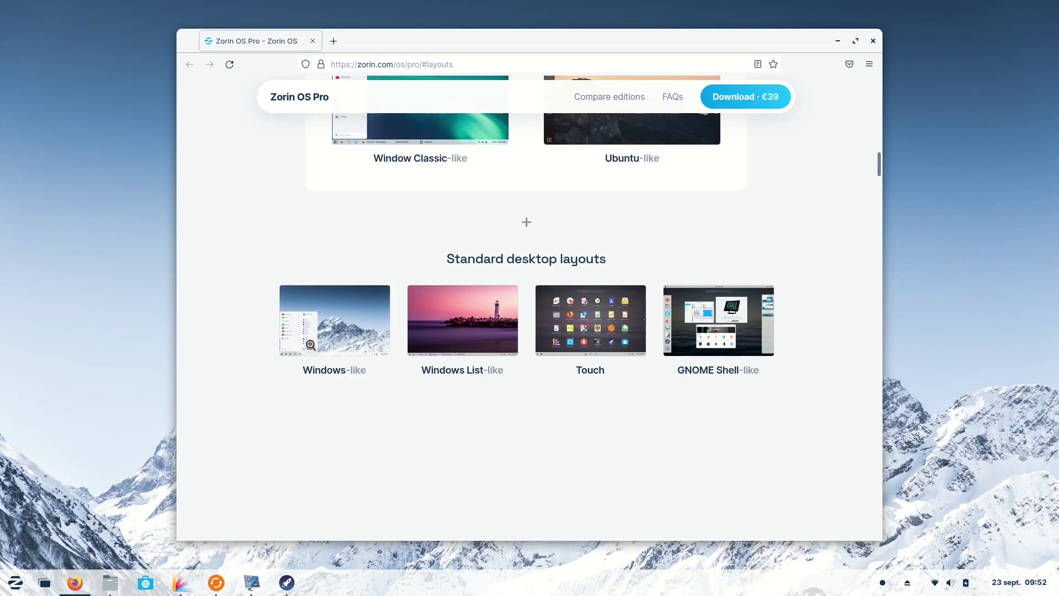
pyautogui.scroll(10, 319, 323)
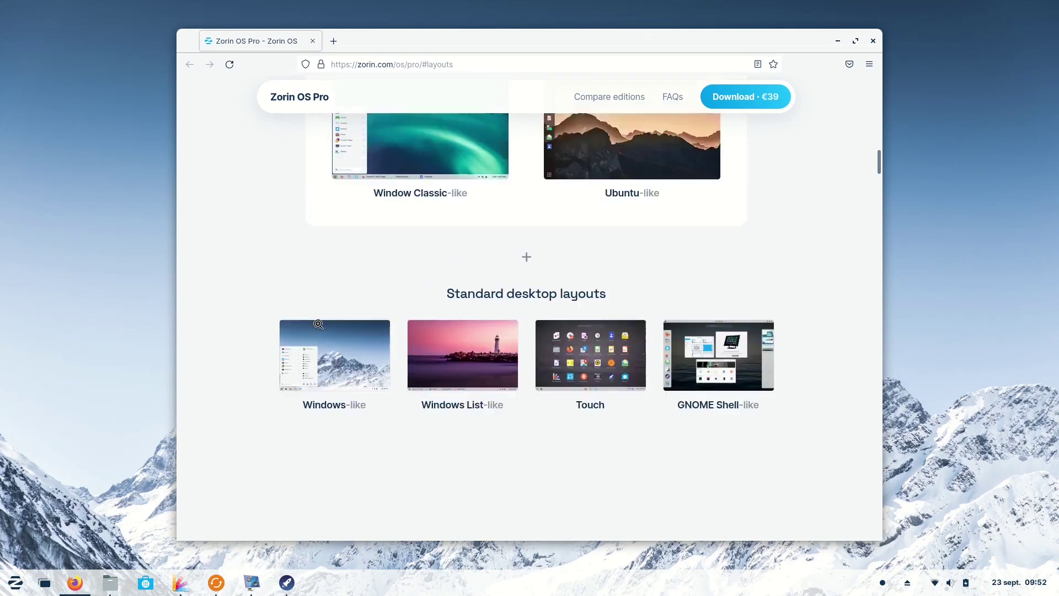
pyautogui.scroll(-2, 318, 323)
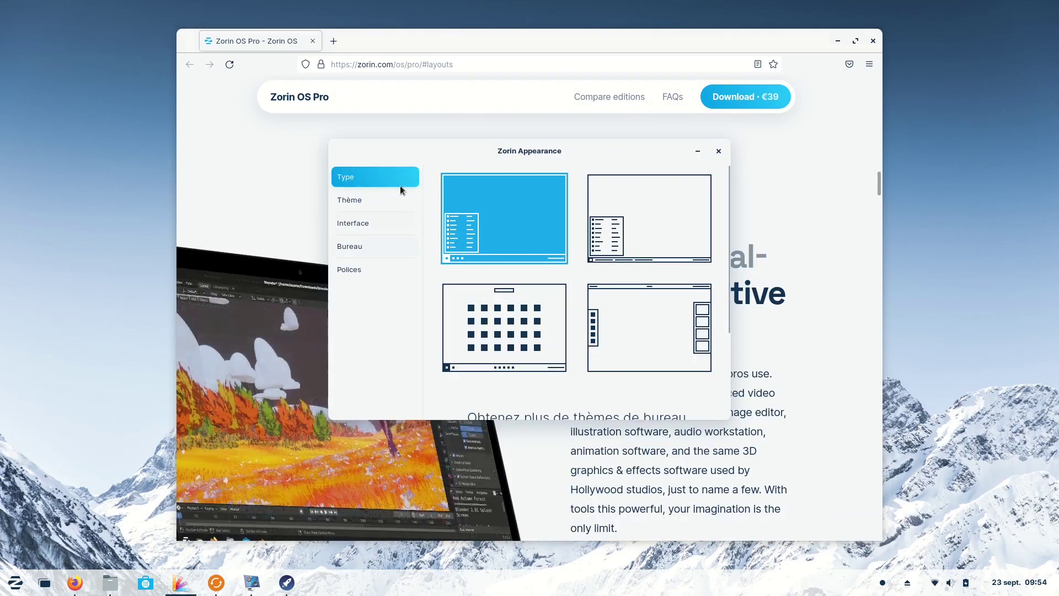
pyautogui.click(354, 201)
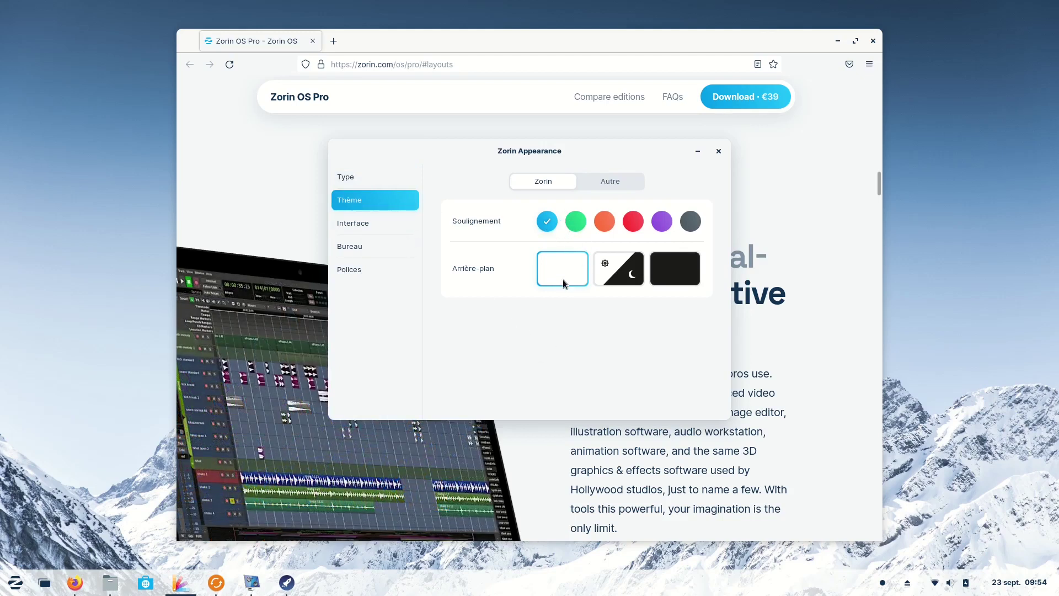
# Place the home folder window at lower left and the Appearance window at right.
pyautogui.click(110, 583)
pyautogui.moveTo(555, 131); pyautogui.dragTo(292, 181)
pyautogui.click(600, 151)
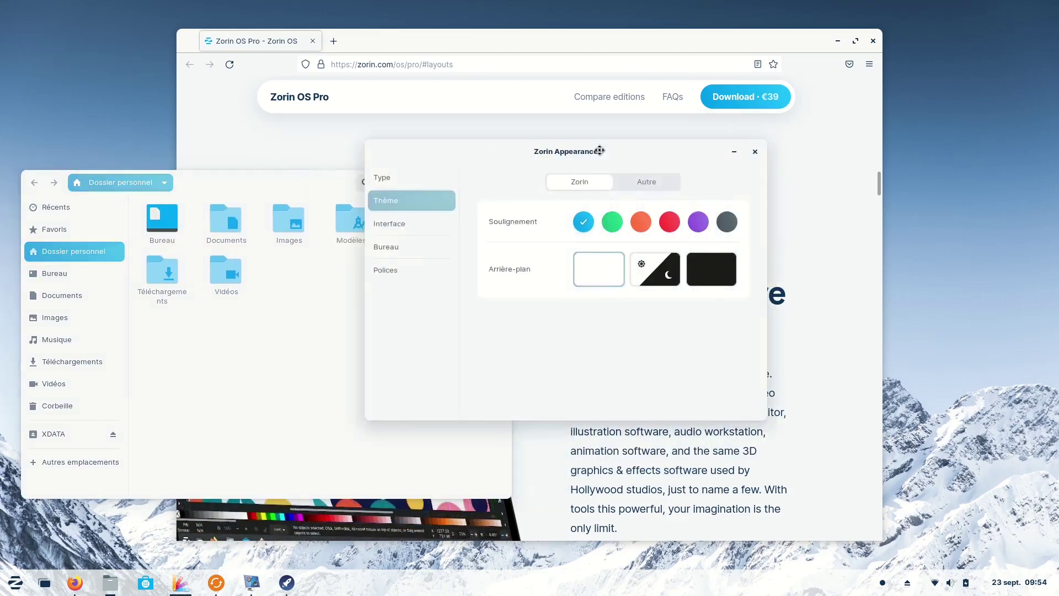
pyautogui.moveTo(600, 151); pyautogui.dragTo(772, 191)
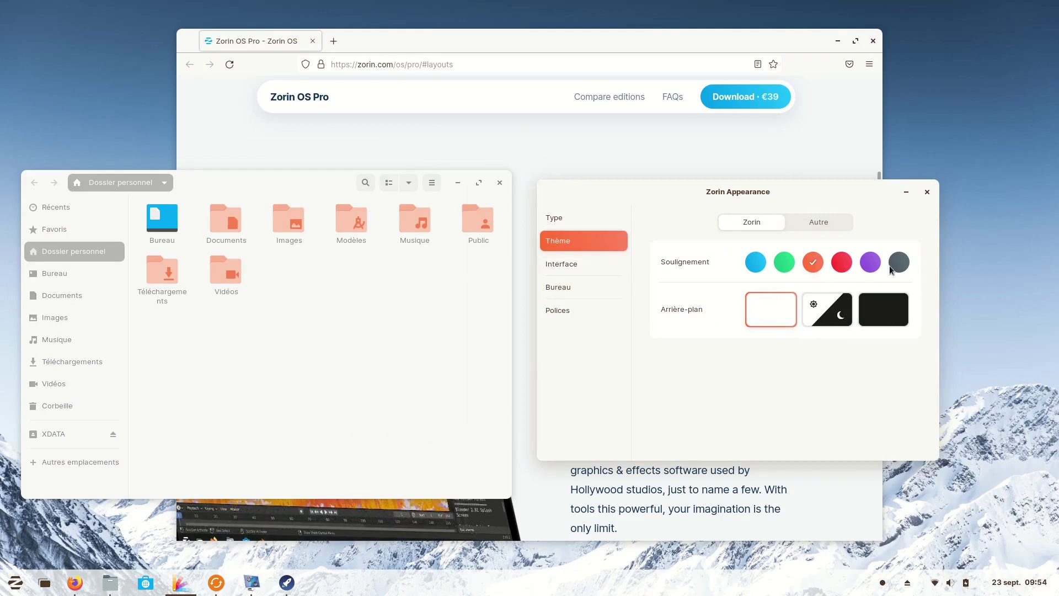
# Try purple and grey accent colours, then set the accent back to blue.
pyautogui.click(875, 267)
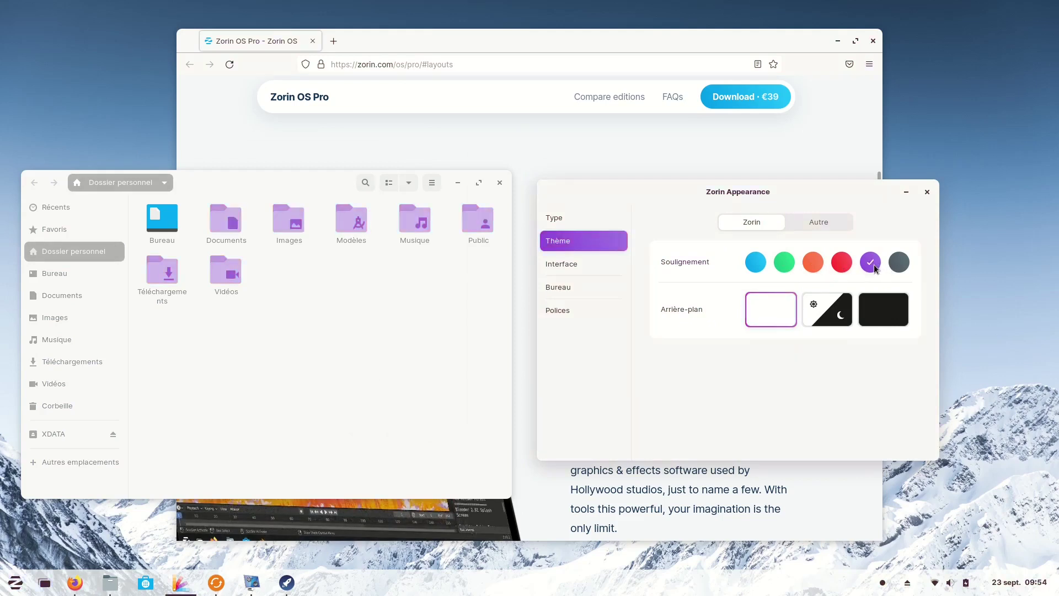
pyautogui.click(899, 263)
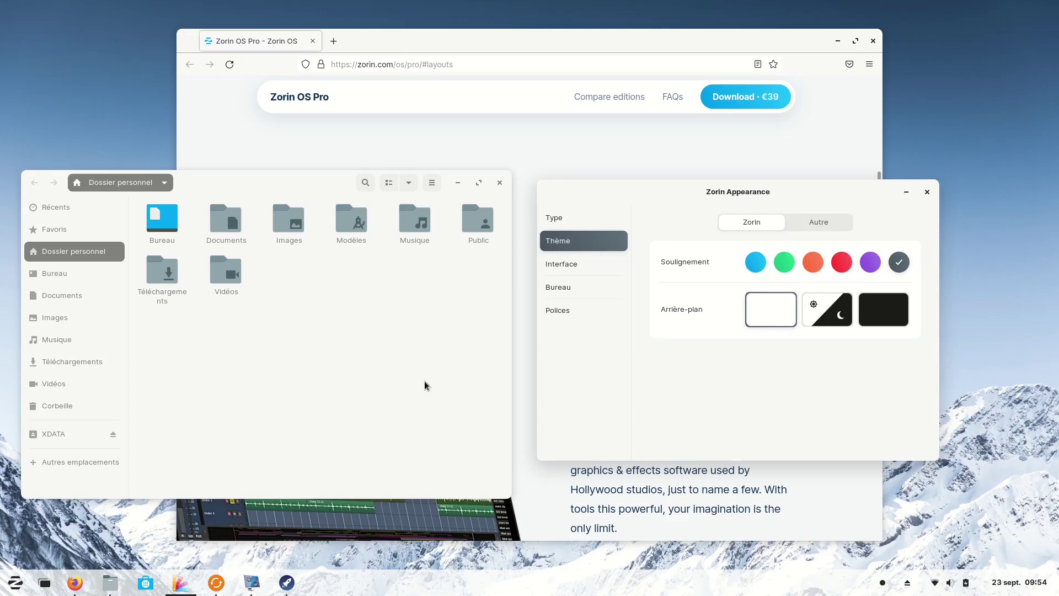
pyautogui.click(756, 263)
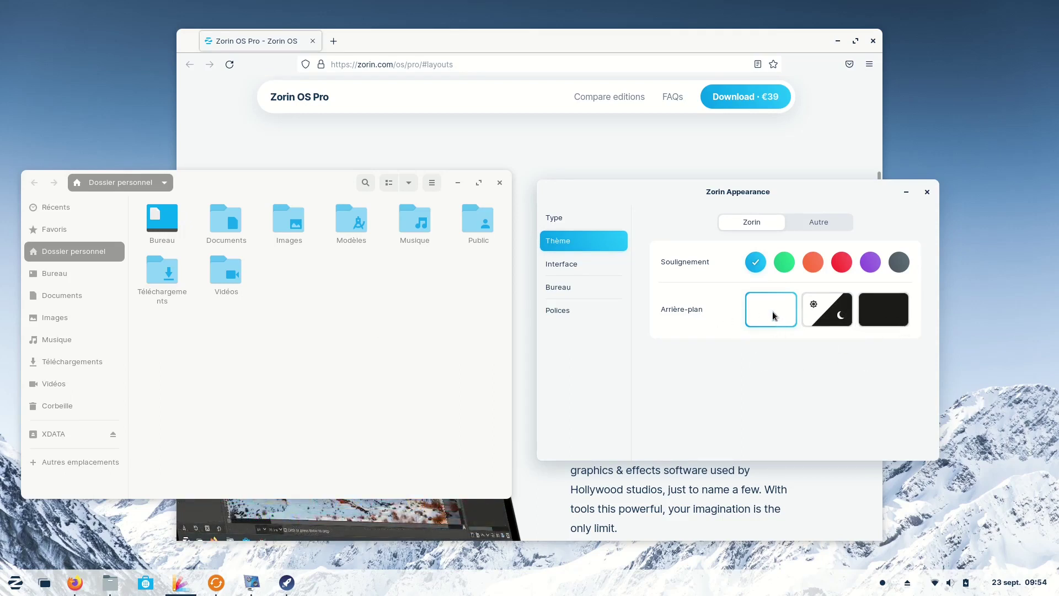
pyautogui.click(872, 320)
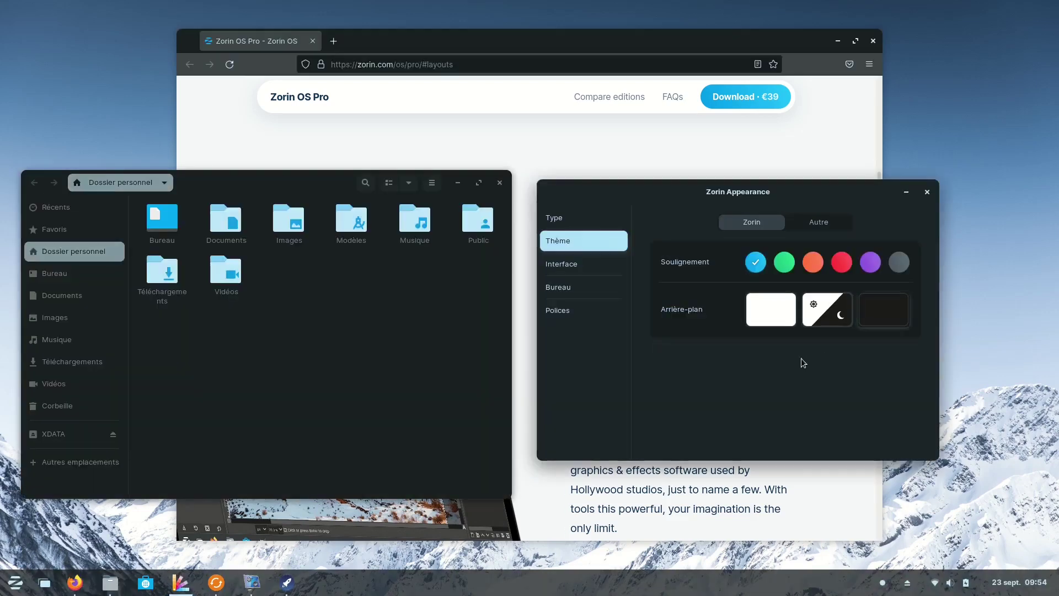
pyautogui.click(821, 310)
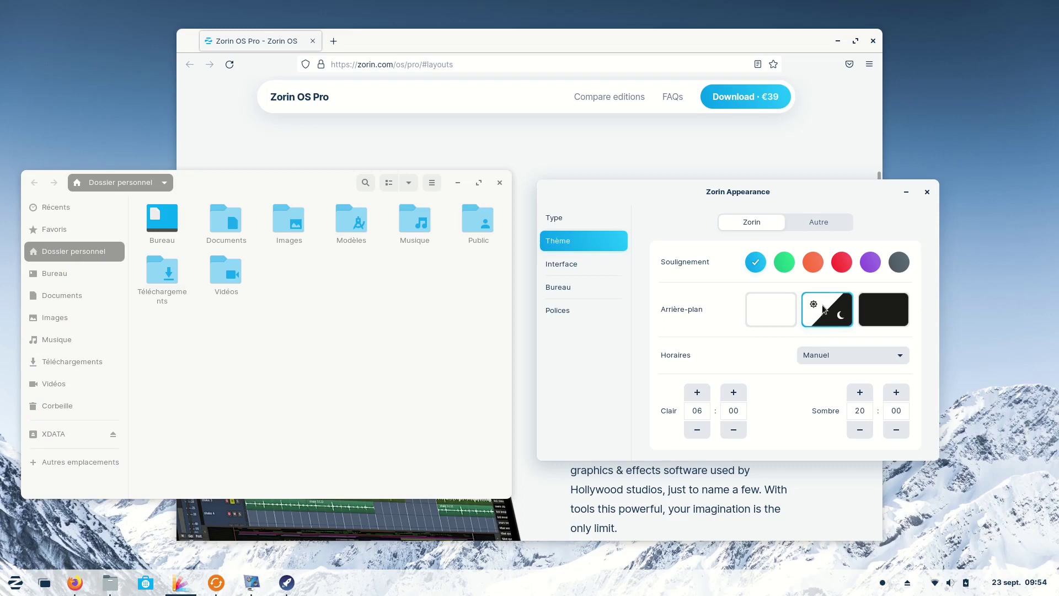
pyautogui.click(889, 311)
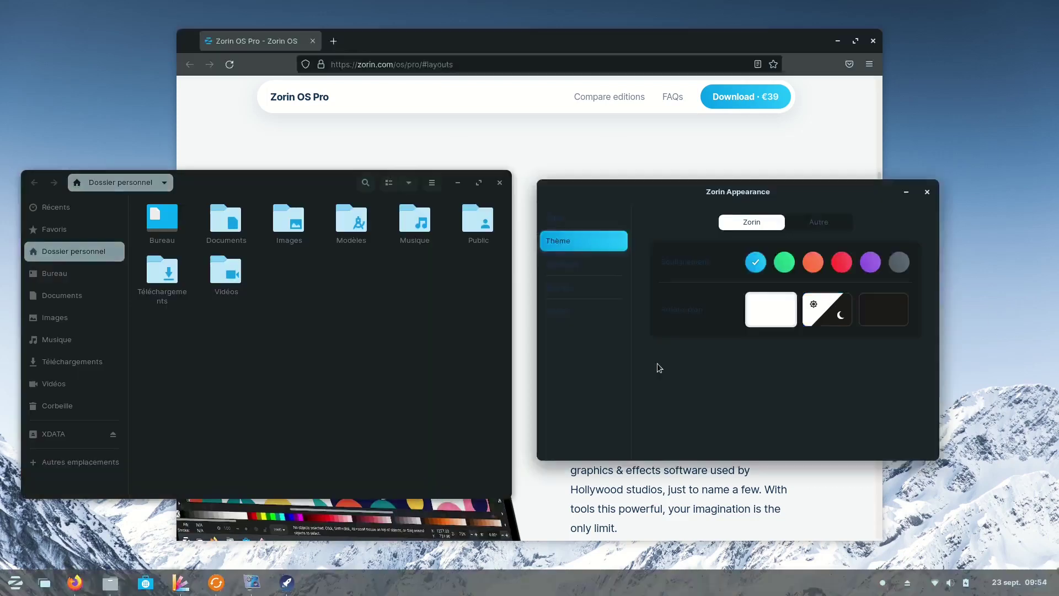
pyautogui.click(817, 313)
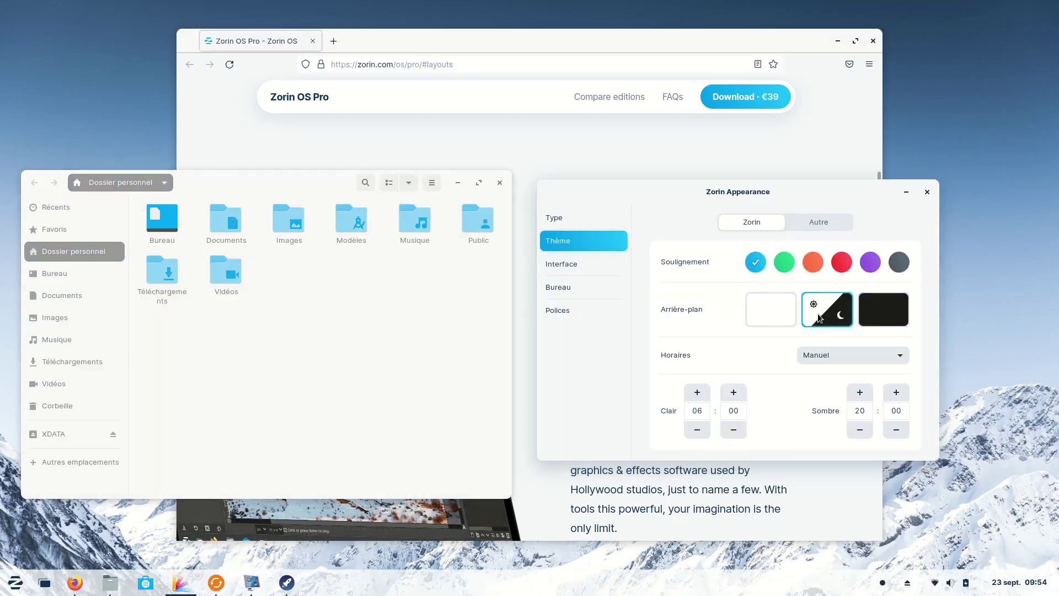
pyautogui.click(756, 310)
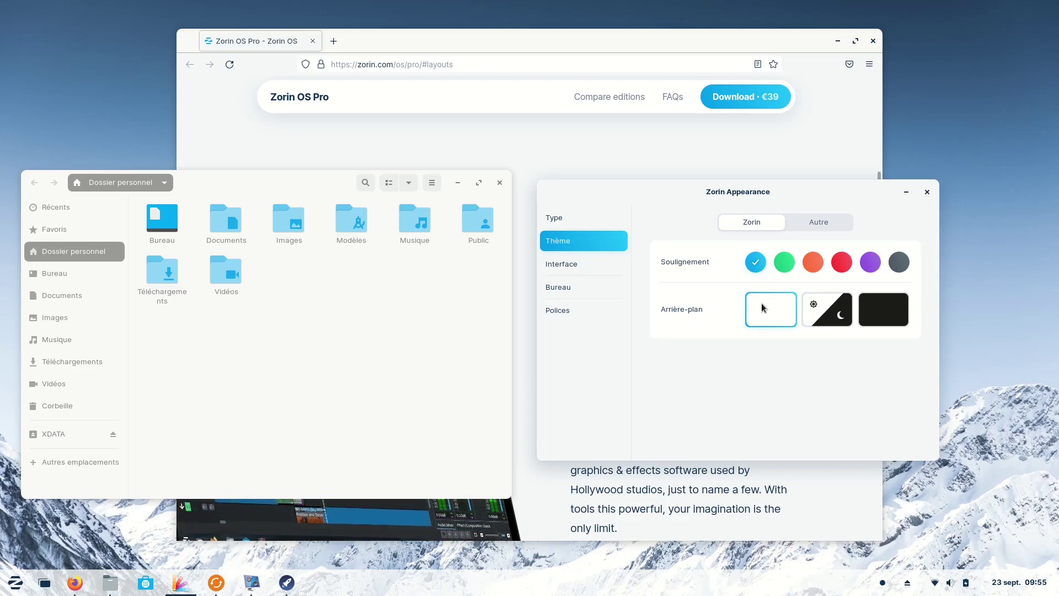
pyautogui.click(816, 226)
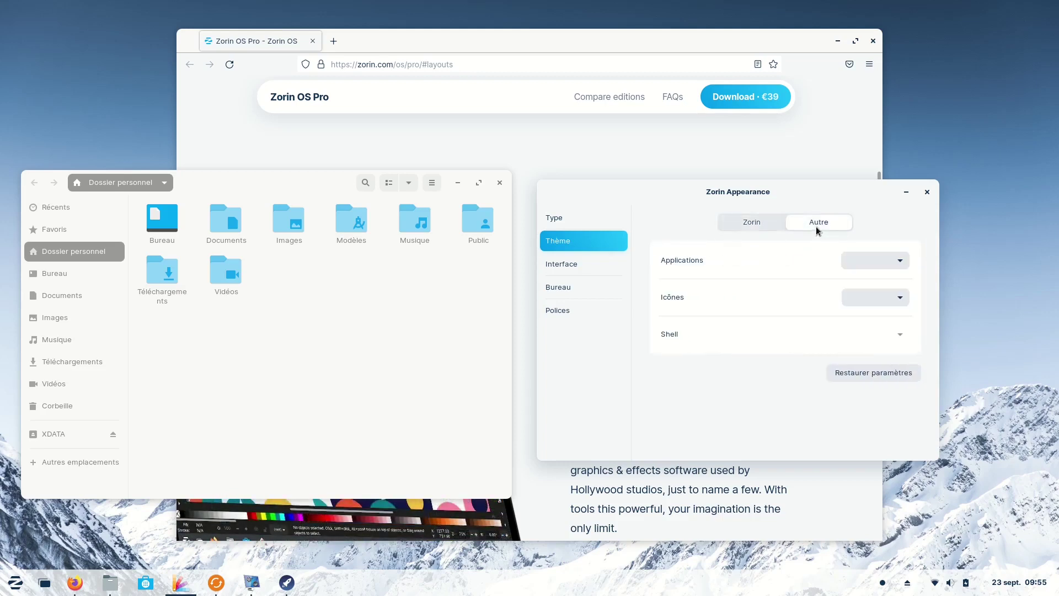
pyautogui.click(898, 260)
pyautogui.click(734, 297)
pyautogui.click(885, 301)
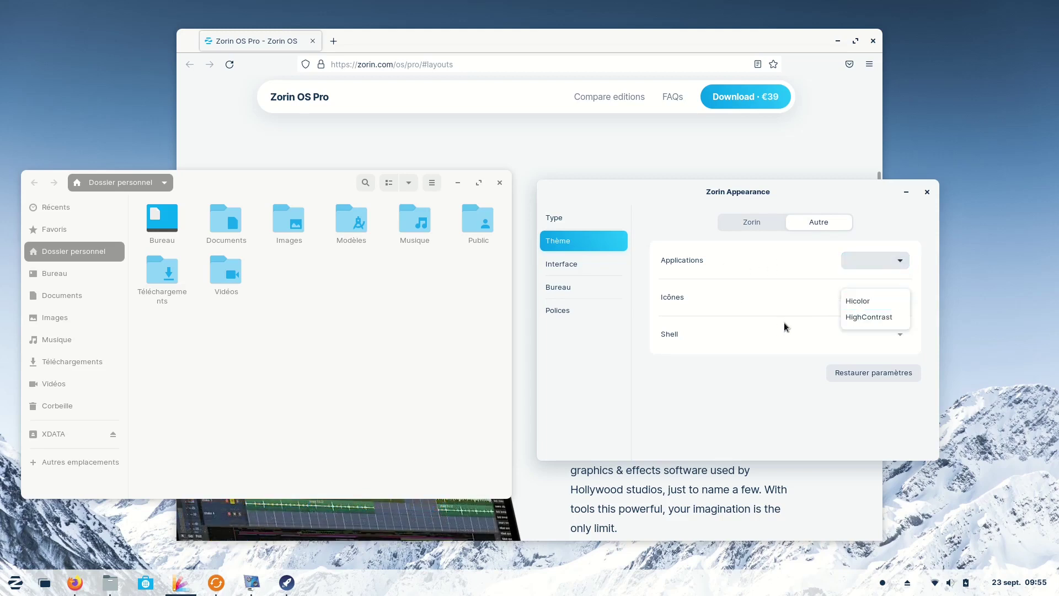
pyautogui.click(903, 335)
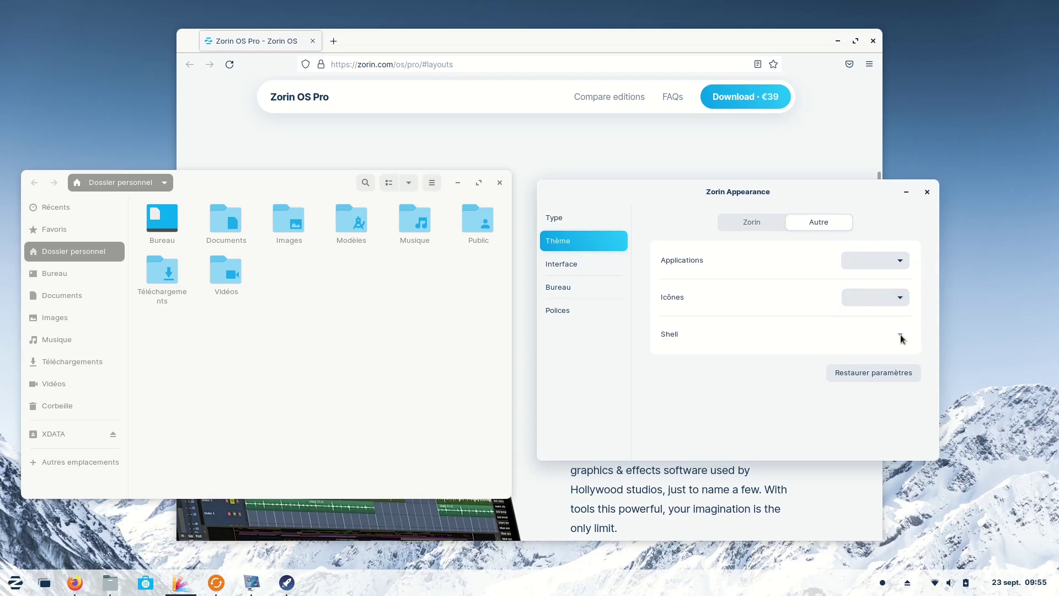
pyautogui.click(902, 298)
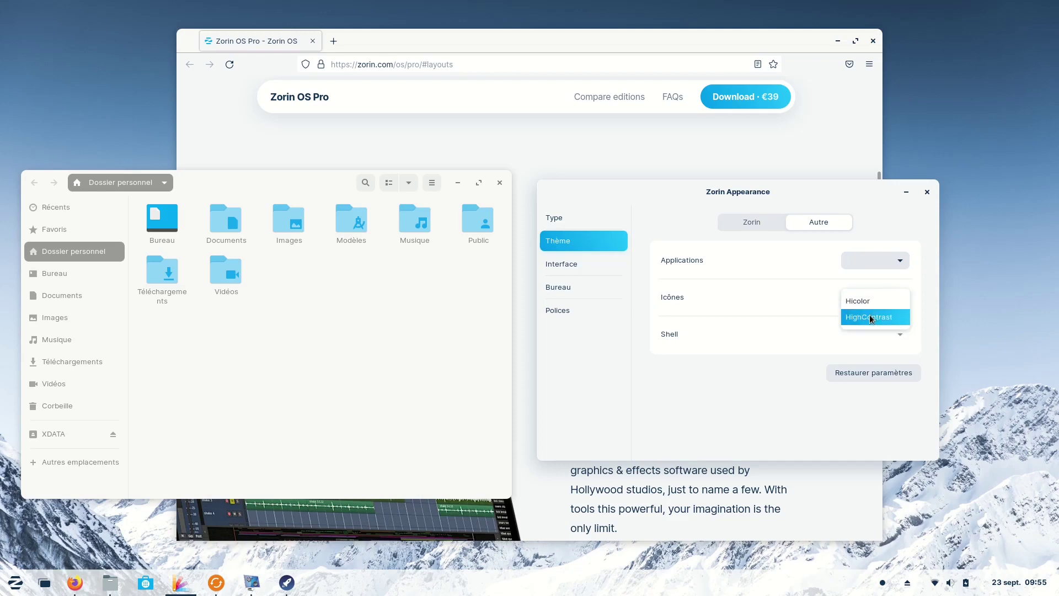
pyautogui.click(869, 315)
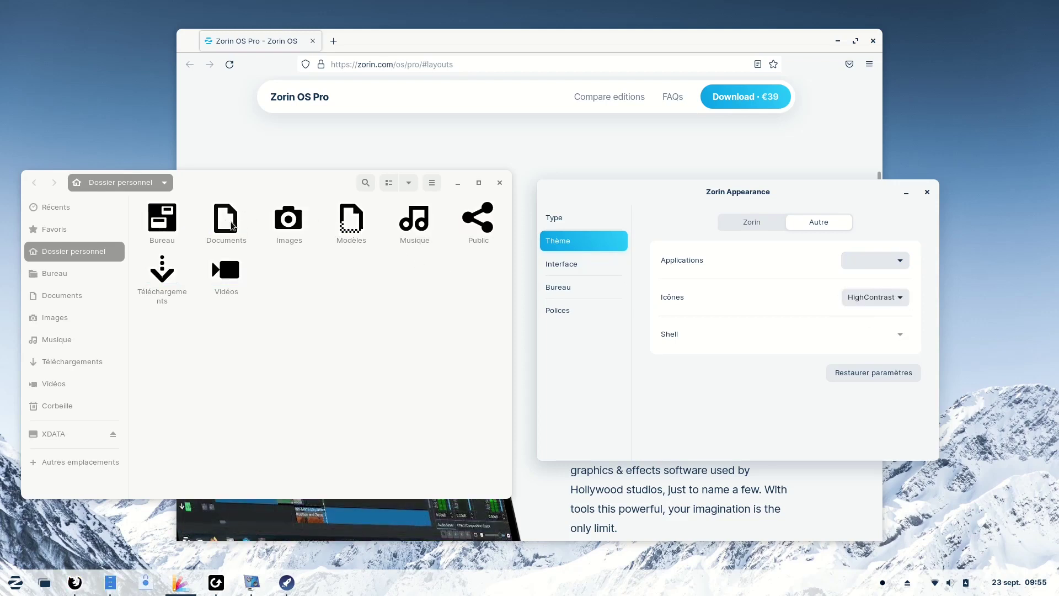
pyautogui.click(900, 299)
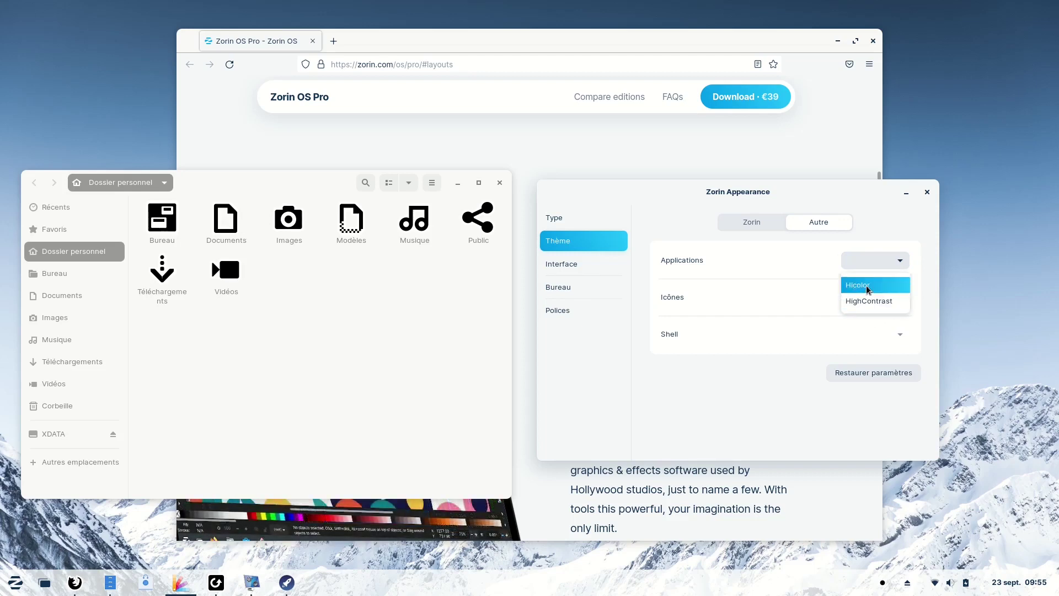
pyautogui.click(860, 284)
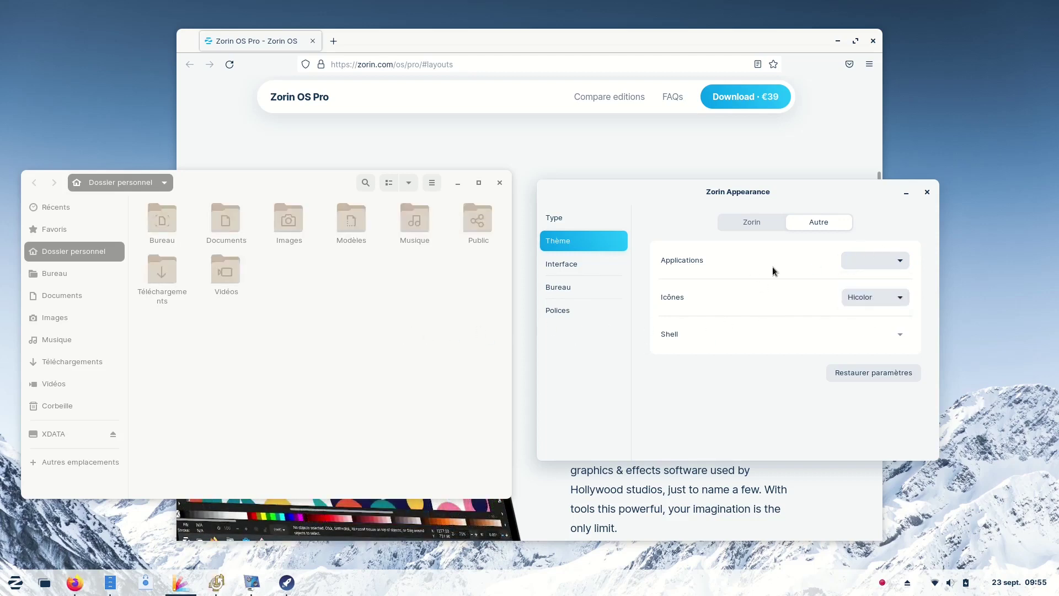
pyautogui.click(740, 220)
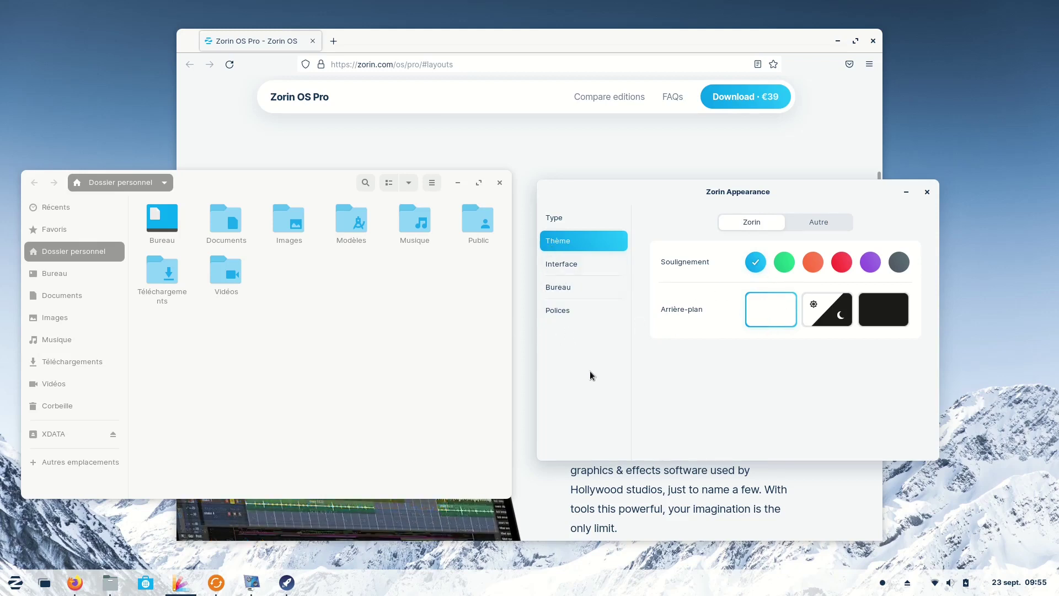
pyautogui.click(570, 262)
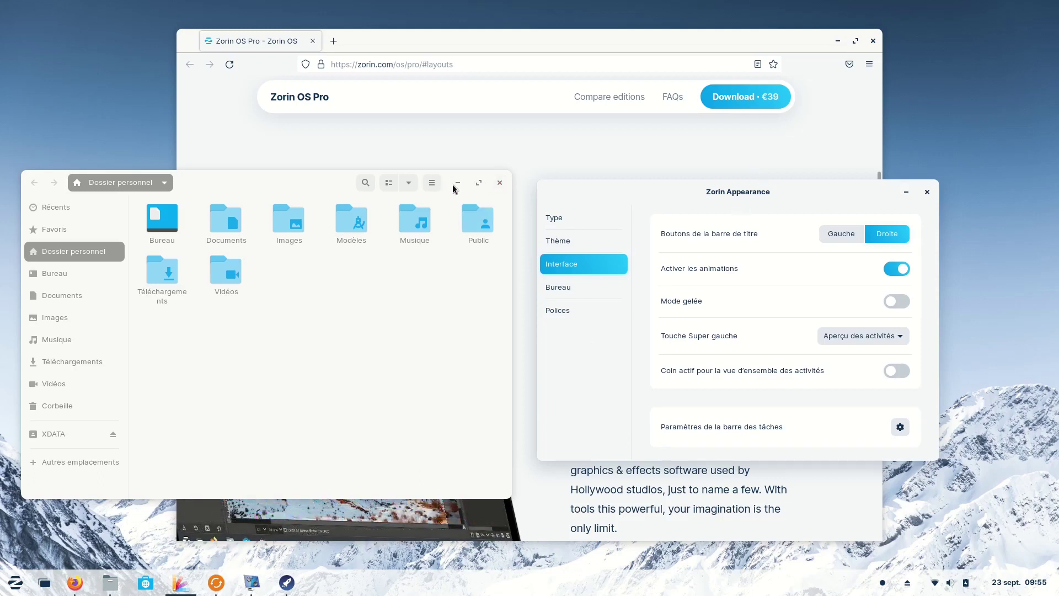
# Move the title-bar buttons to the left (Gauche), then back to the right (Droite).
pyautogui.click(838, 234)
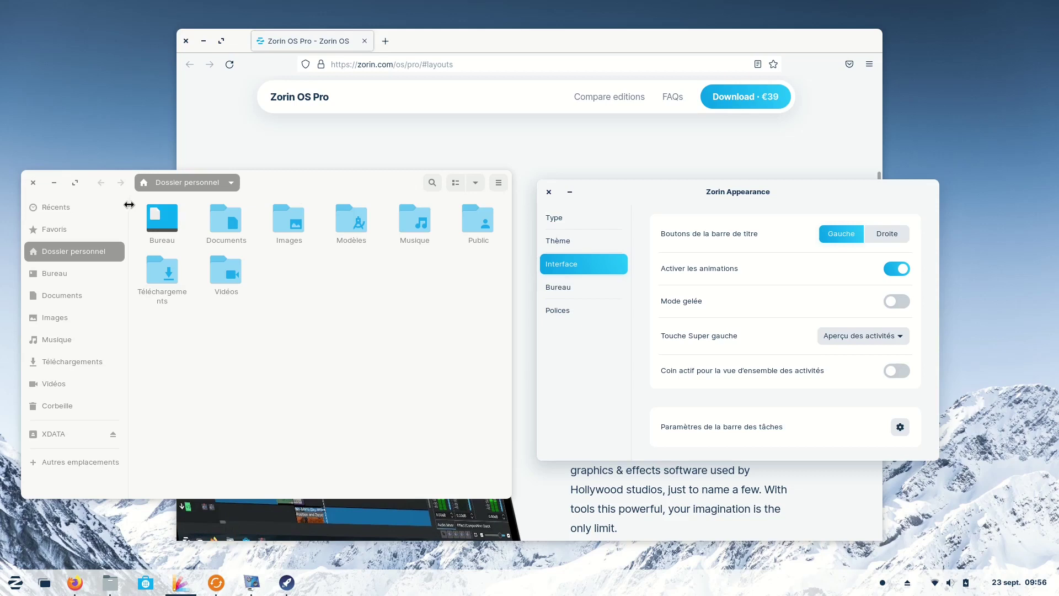
pyautogui.click(891, 234)
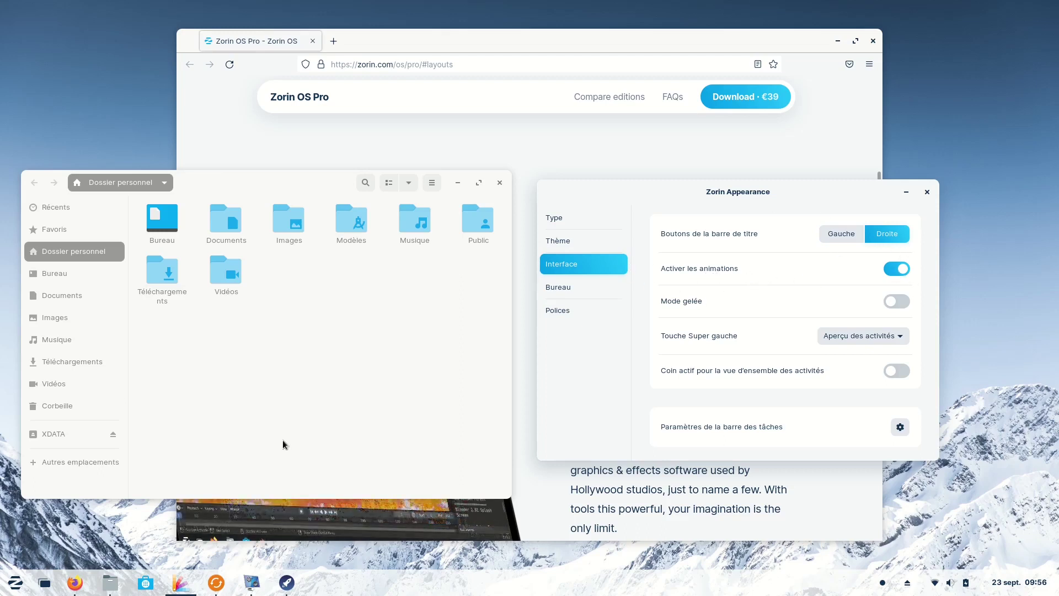
# Turn desktop animations off, compare the Activities overview, then turn animations back on.
pyautogui.click(44, 585)
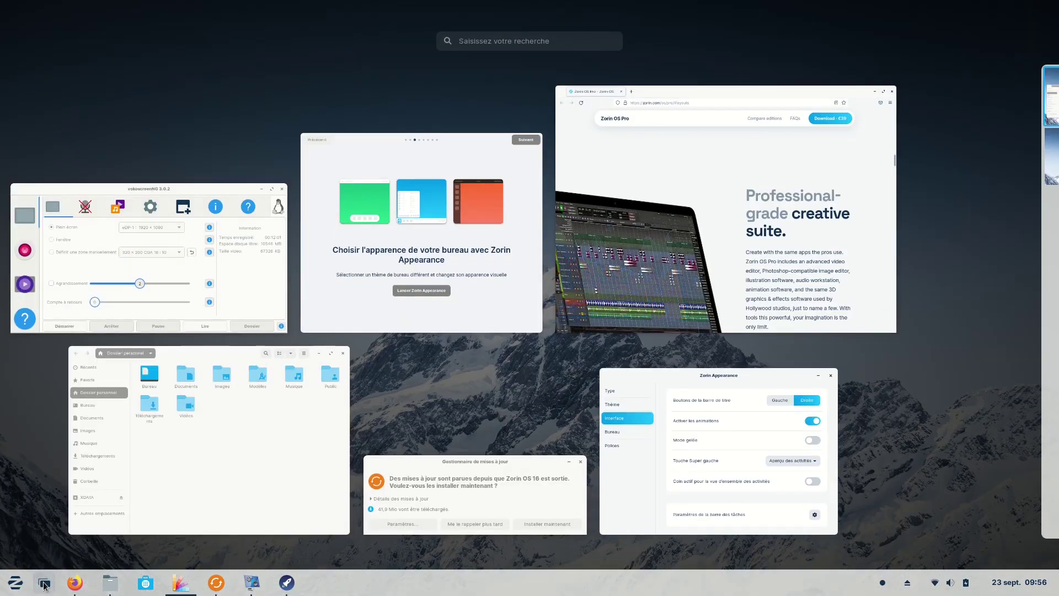
pyautogui.click(44, 585)
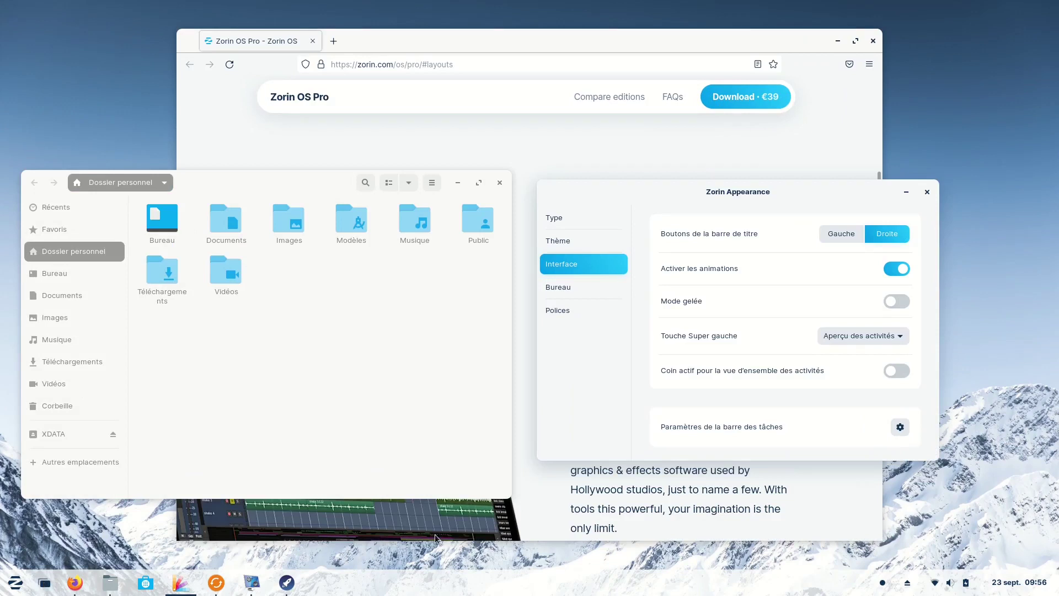
pyautogui.click(890, 269)
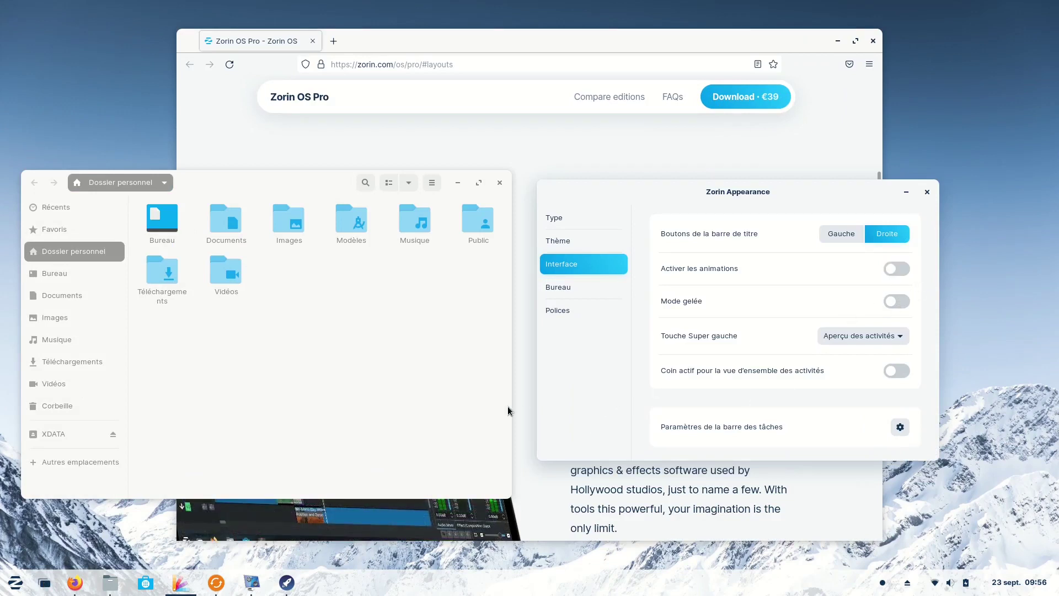
pyautogui.click(42, 584)
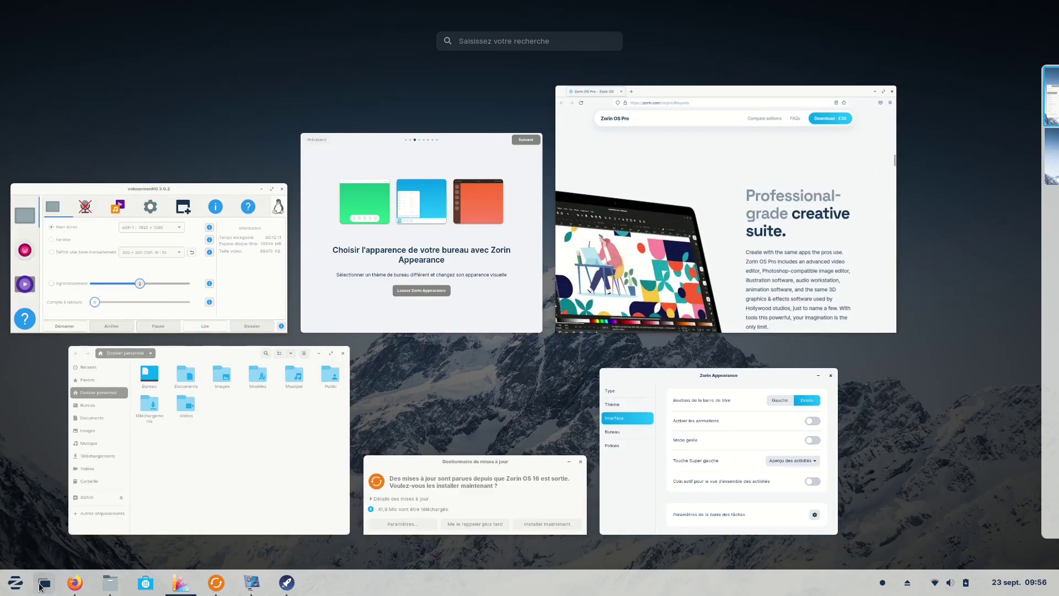
pyautogui.click(42, 584)
pyautogui.click(43, 584)
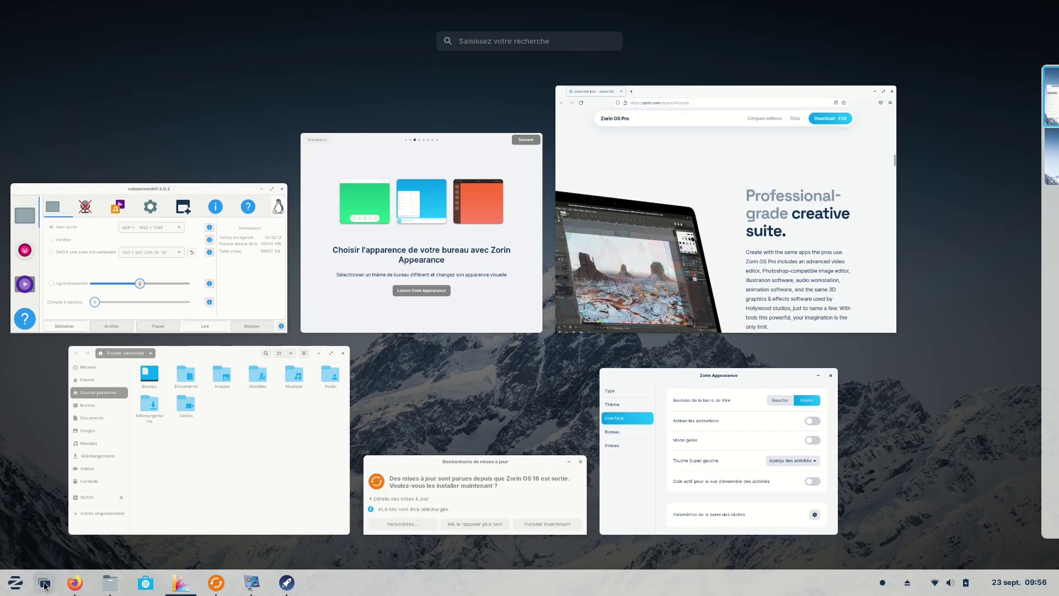
pyautogui.click(44, 585)
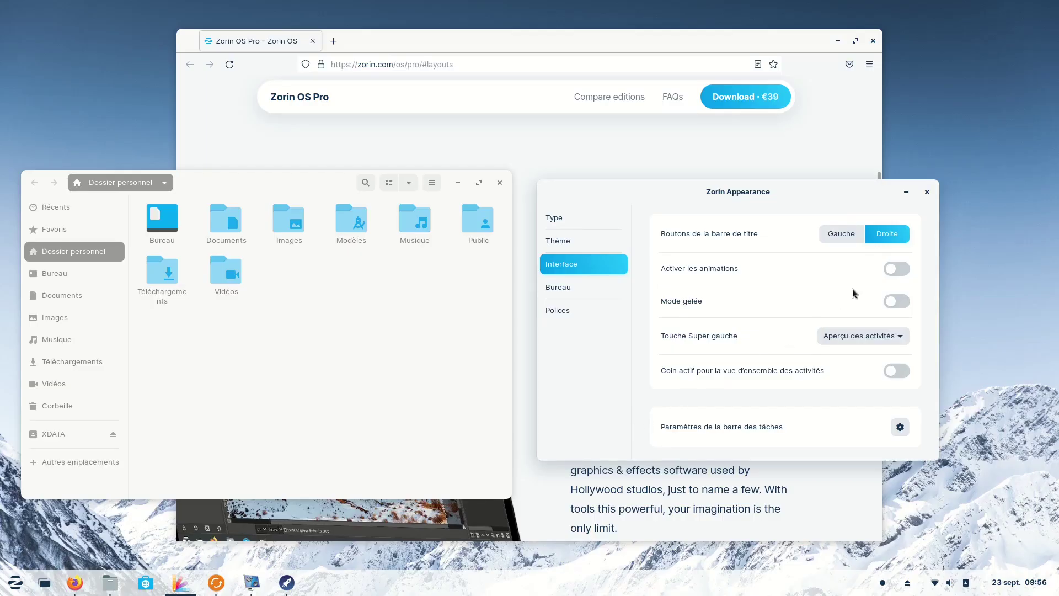
pyautogui.click(906, 268)
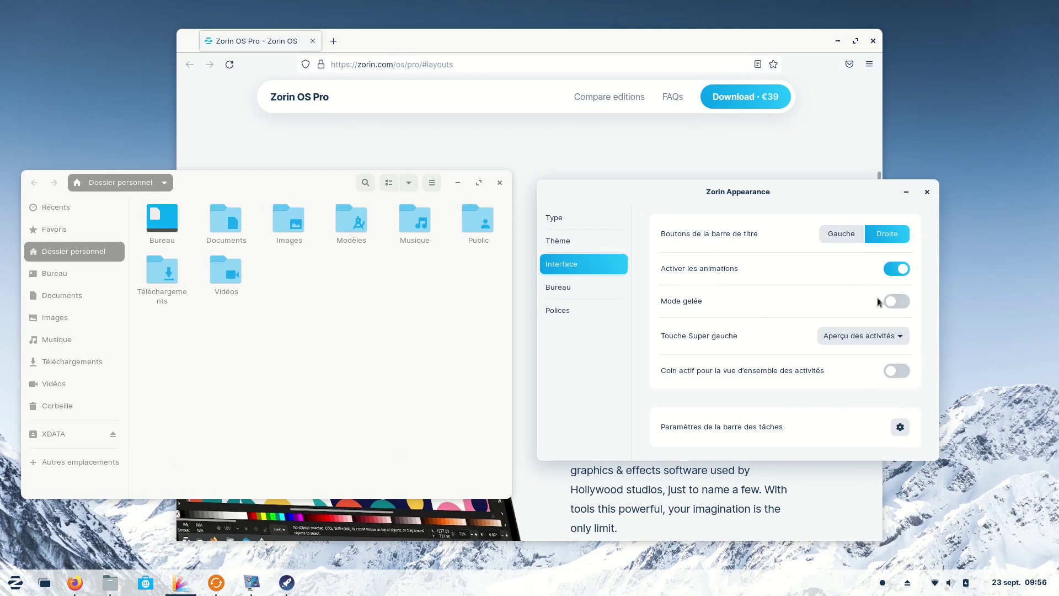
# Enable jelly mode (Mode gelée), drag the Appearance window to see it wobble, then disable it.
pyautogui.click(898, 300)
pyautogui.moveTo(767, 192); pyautogui.dragTo(736, 165)
pyautogui.click(908, 265)
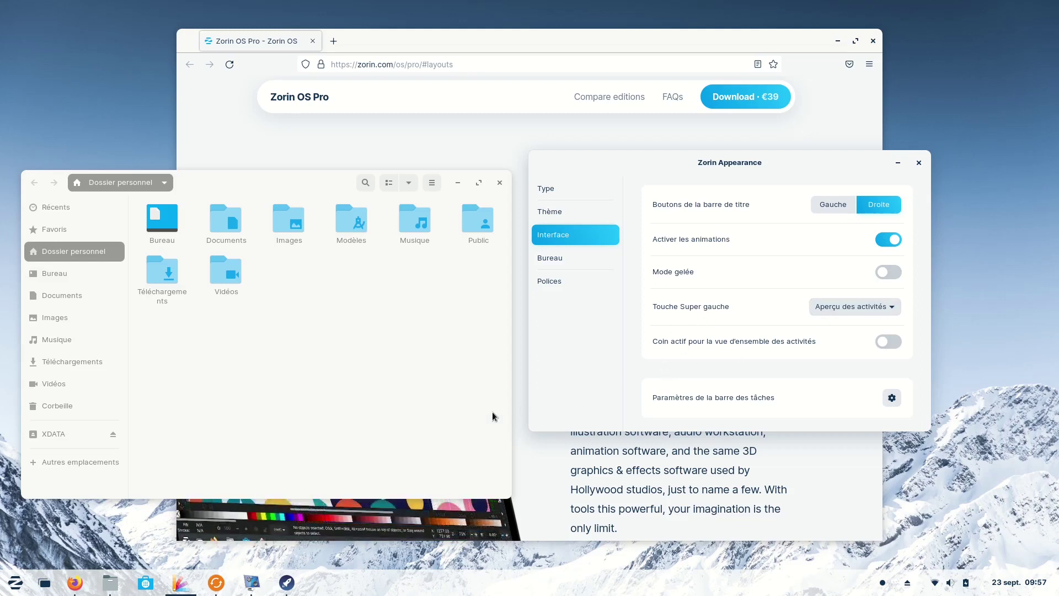
pyautogui.press('super')
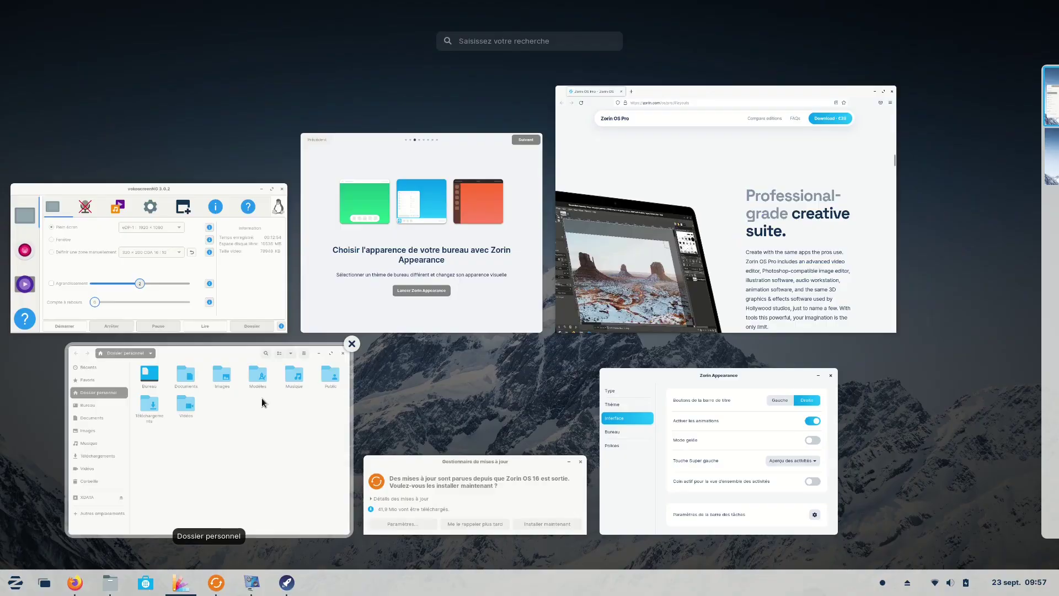
pyautogui.click(261, 399)
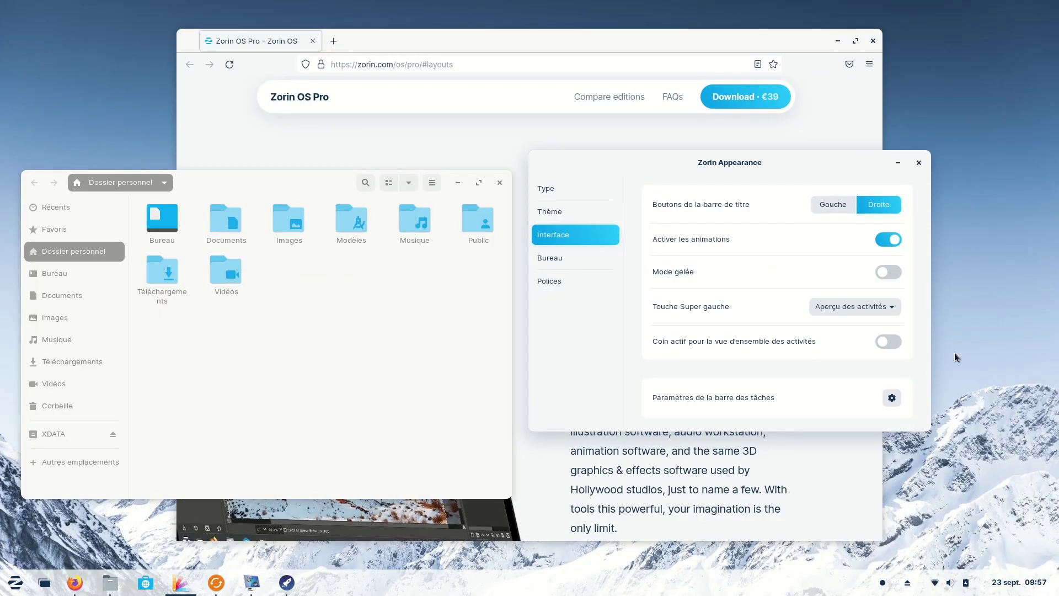
pyautogui.click(863, 306)
pyautogui.click(845, 326)
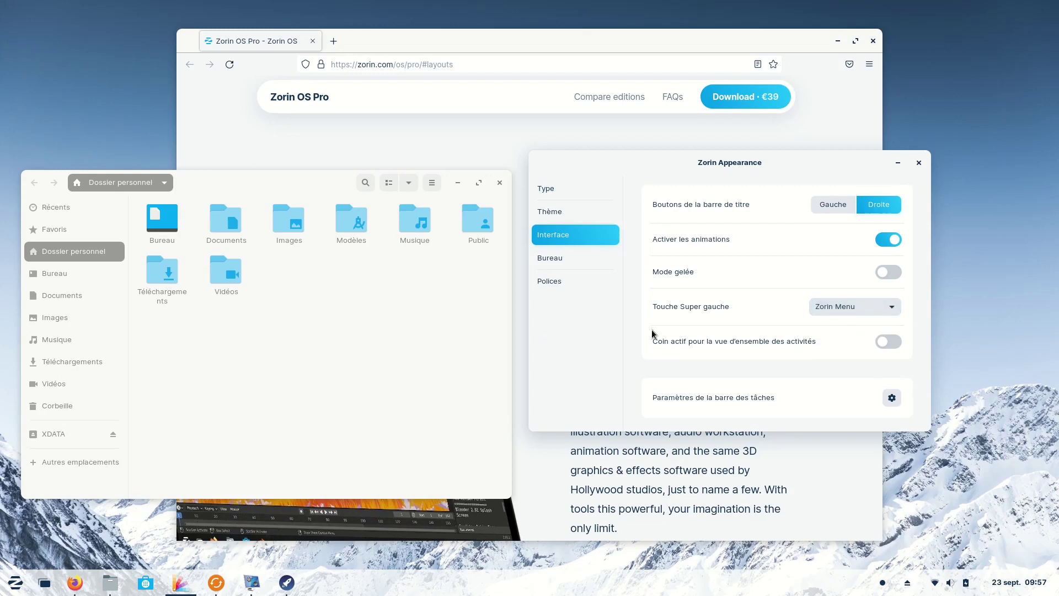
pyautogui.press('super')
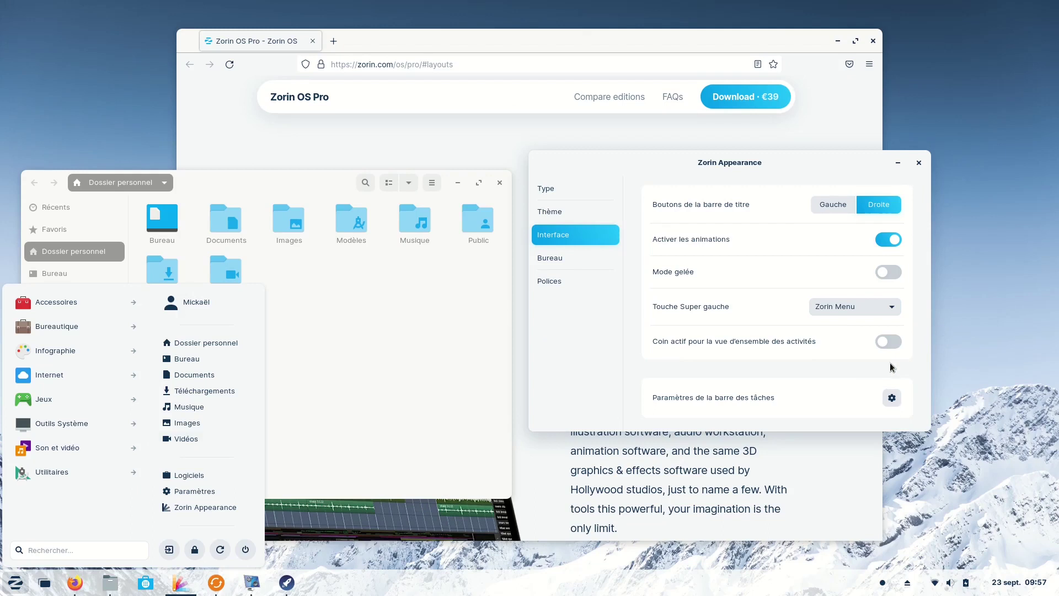
pyautogui.click(892, 311)
pyautogui.click(881, 306)
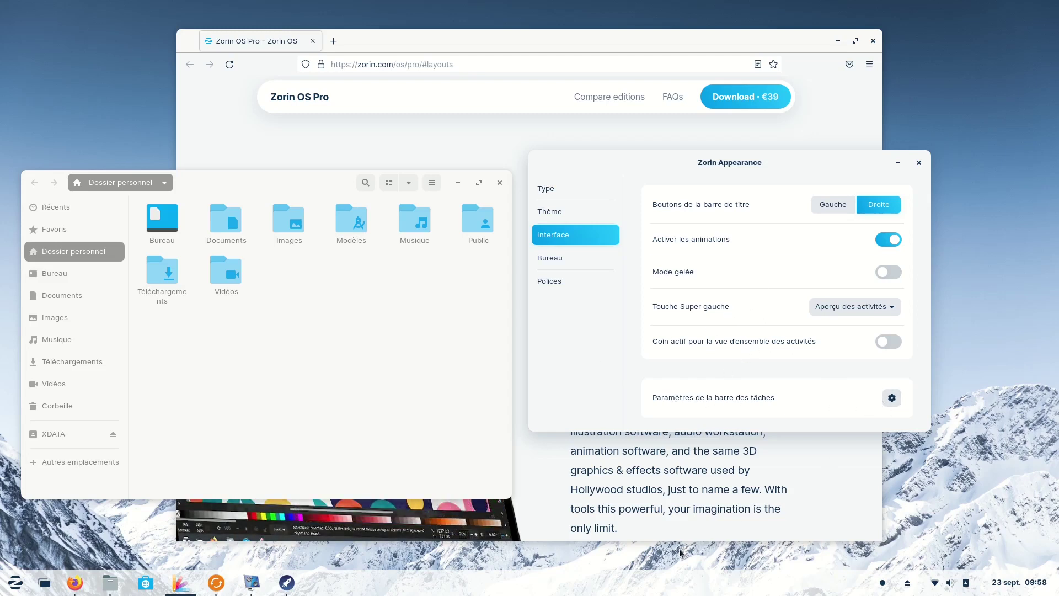
# In the taskbar settings, set panel size to 48 px and enable Masquage intelligent du panneau.
pyautogui.click(892, 401)
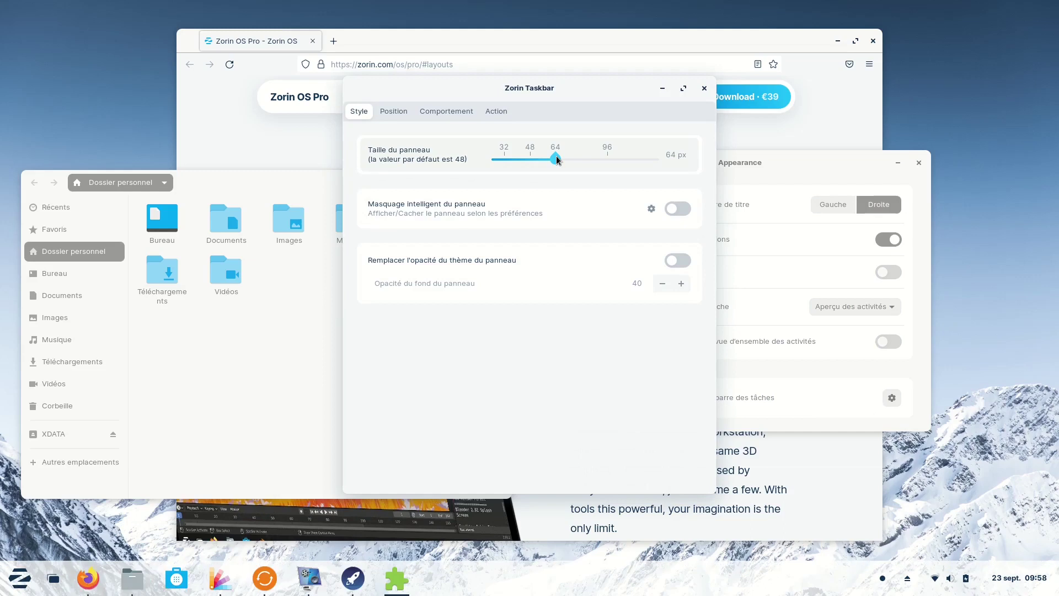
pyautogui.moveTo(551, 157)
pyautogui.mouseDown()
pyautogui.moveTo(602, 160)
pyautogui.moveTo(564, 164)
pyautogui.mouseUp()
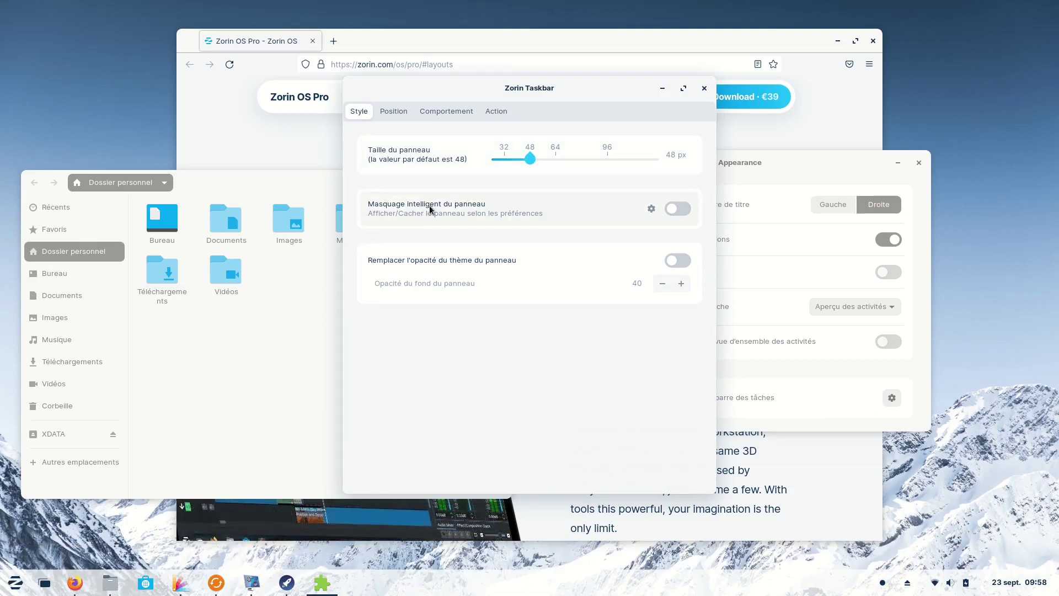
pyautogui.click(679, 208)
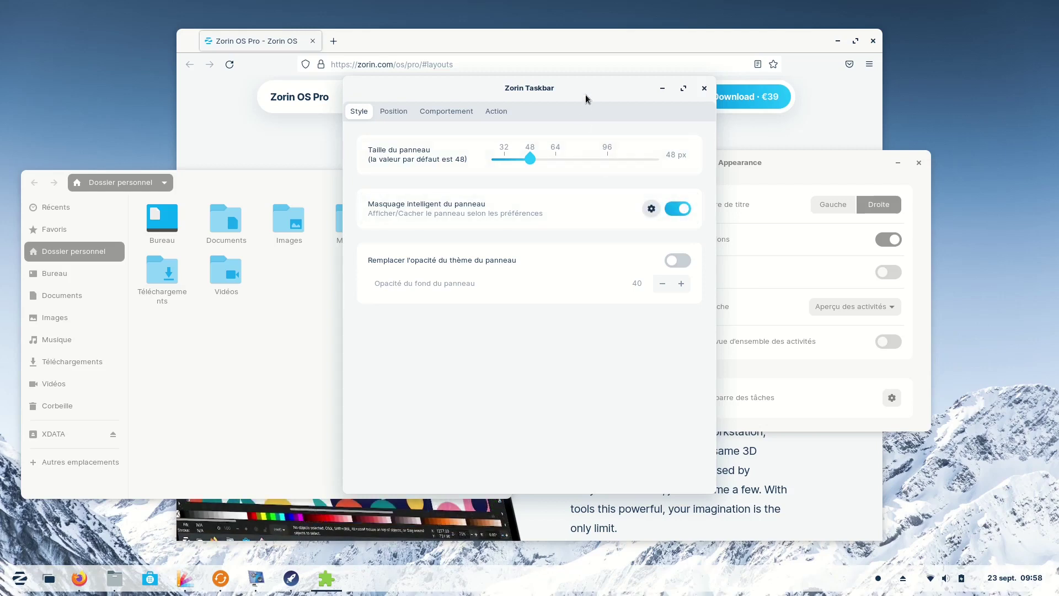
pyautogui.moveTo(585, 96); pyautogui.dragTo(588, 139)
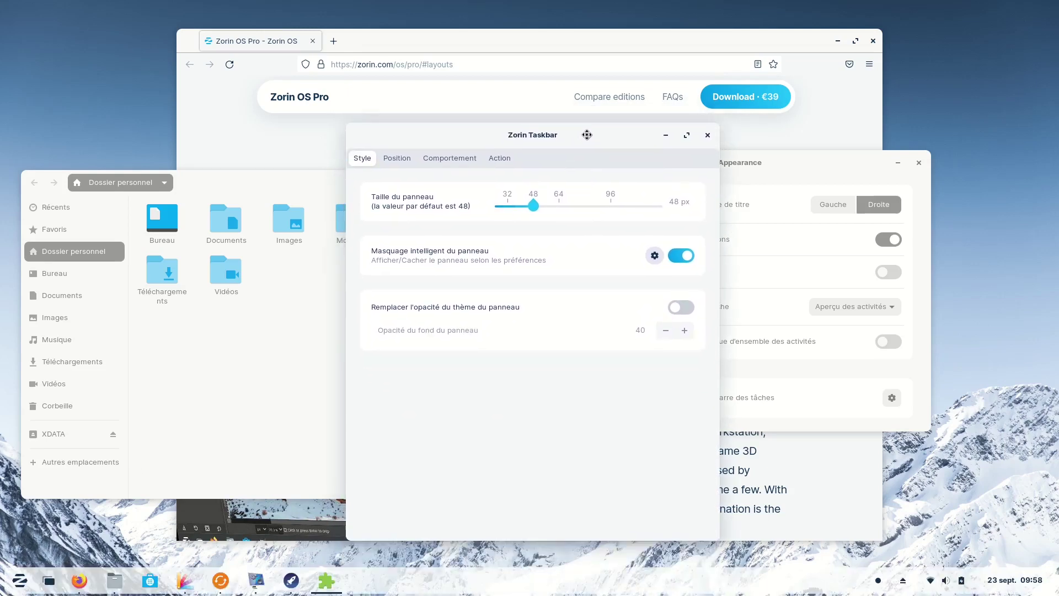
# Toggle Thème arrondi flottant off and on in the intelligent hiding options, then disable intelligent hiding.
pyautogui.click(654, 256)
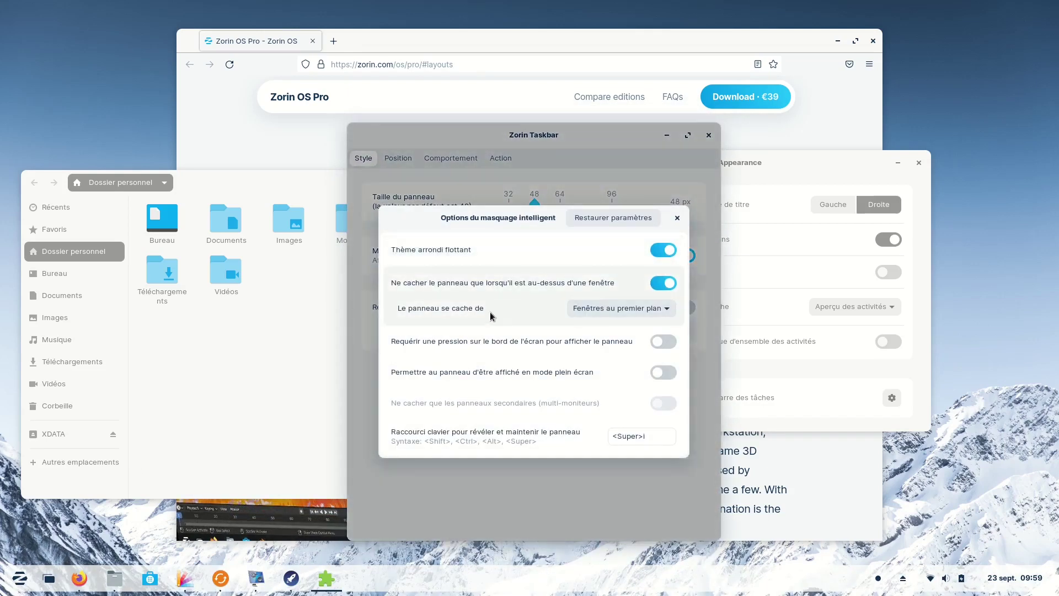
pyautogui.click(657, 251)
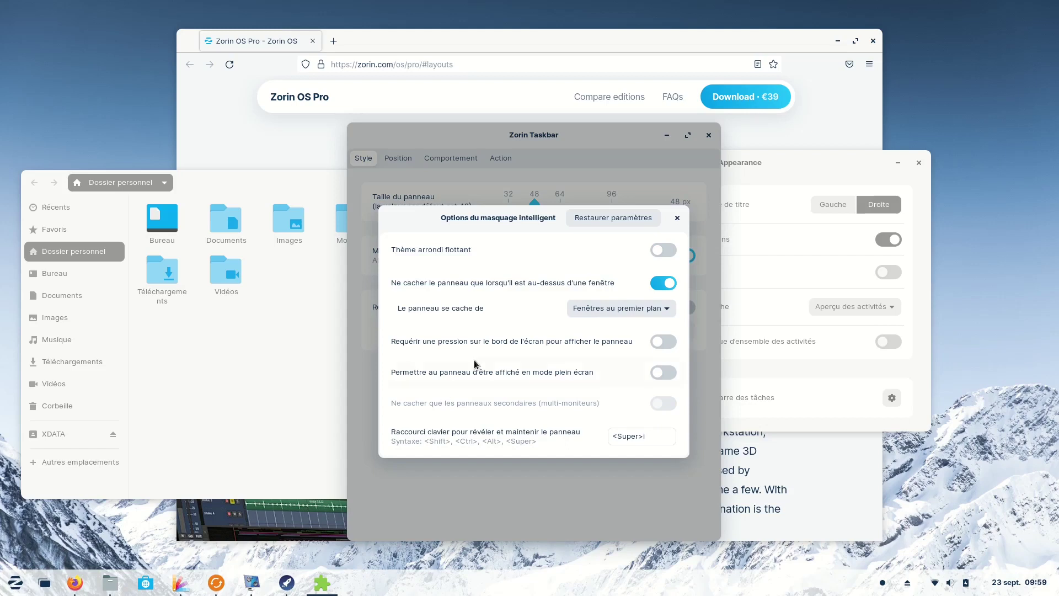
pyautogui.click(669, 250)
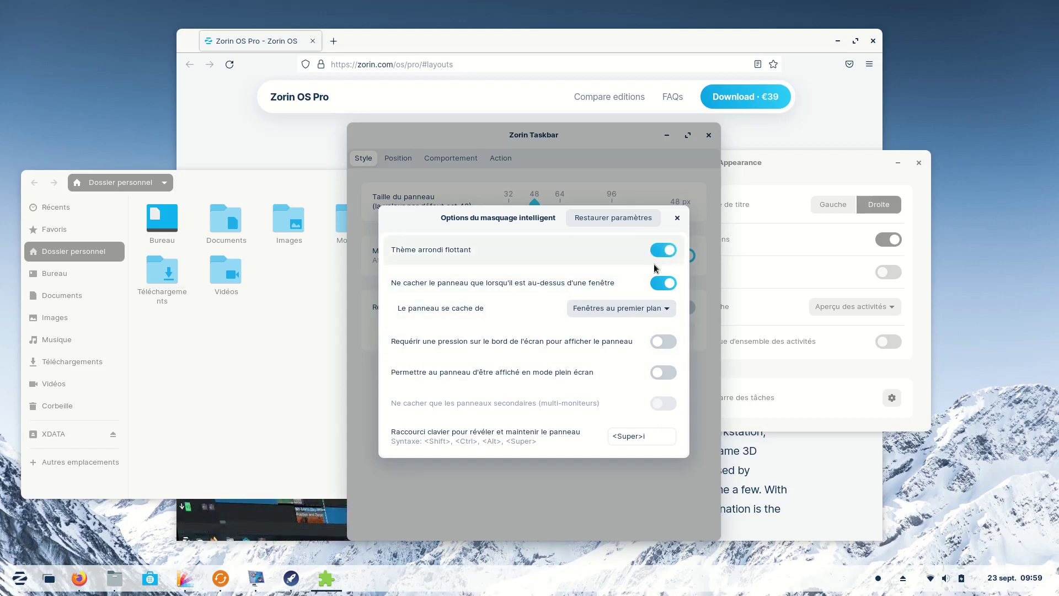
pyautogui.click(678, 218)
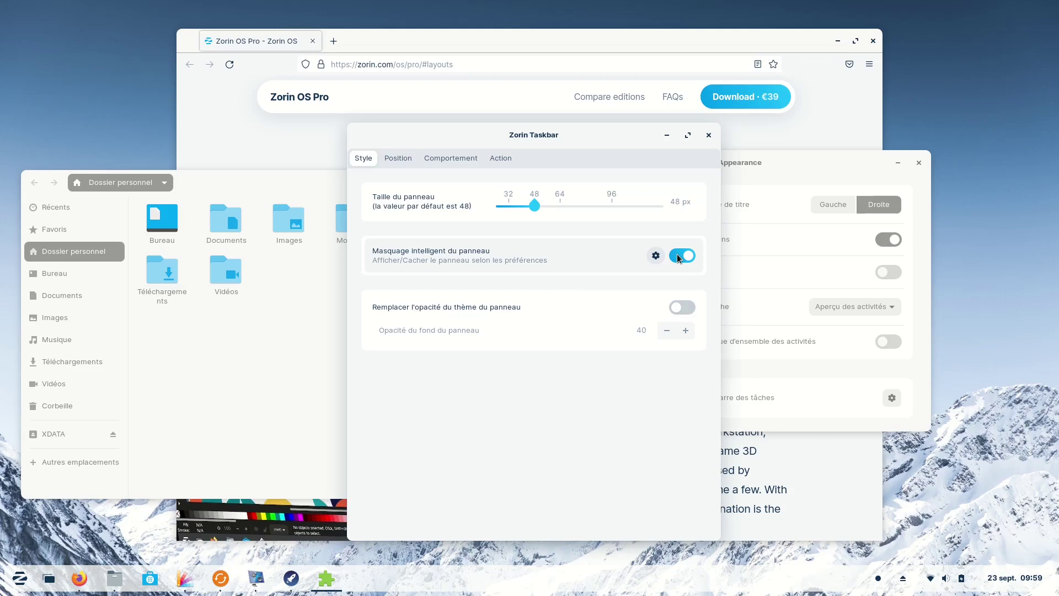
pyautogui.click(677, 254)
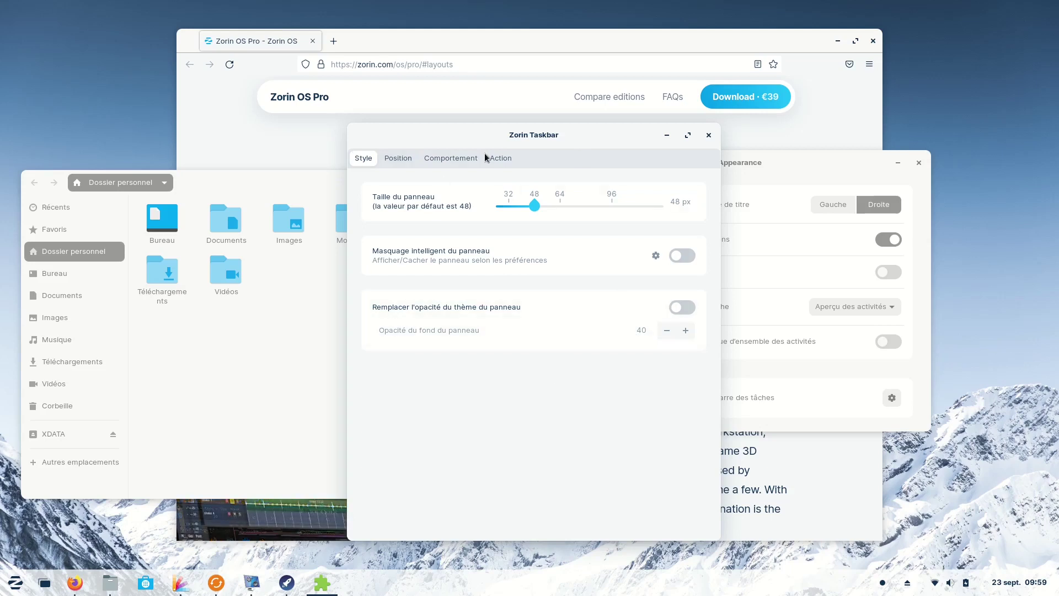
# Try the taskbar at top, left and right, return it to bottom, then add and use a show-desktop button.
pyautogui.click(388, 160)
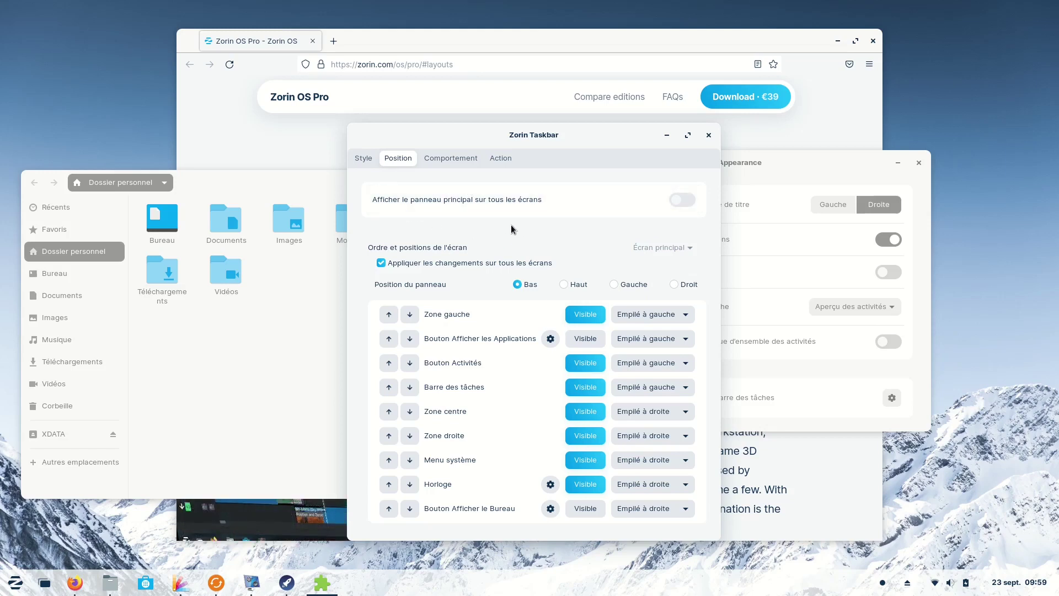
pyautogui.click(563, 283)
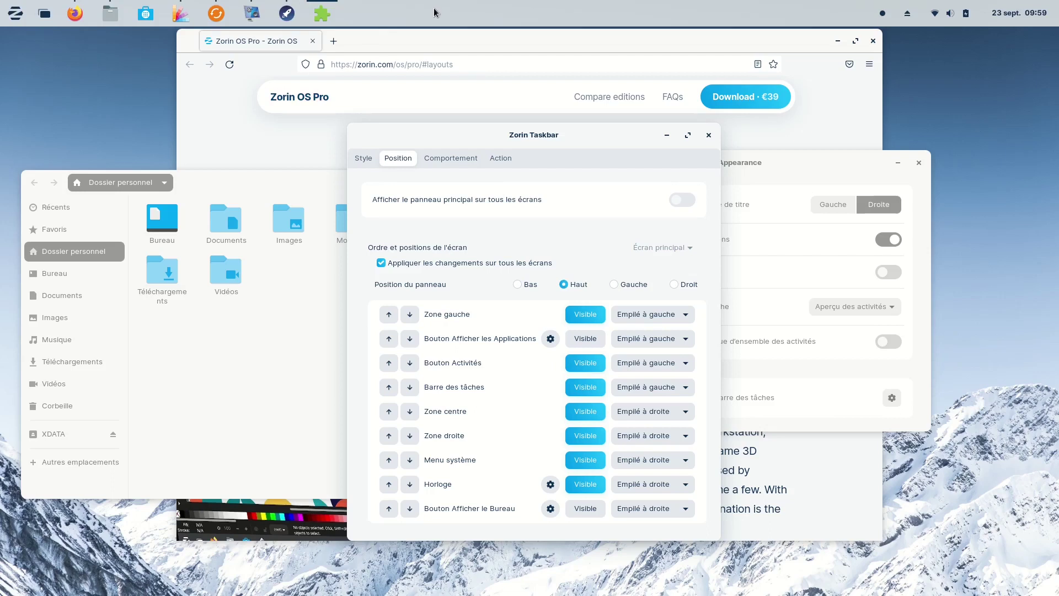
pyautogui.click(613, 283)
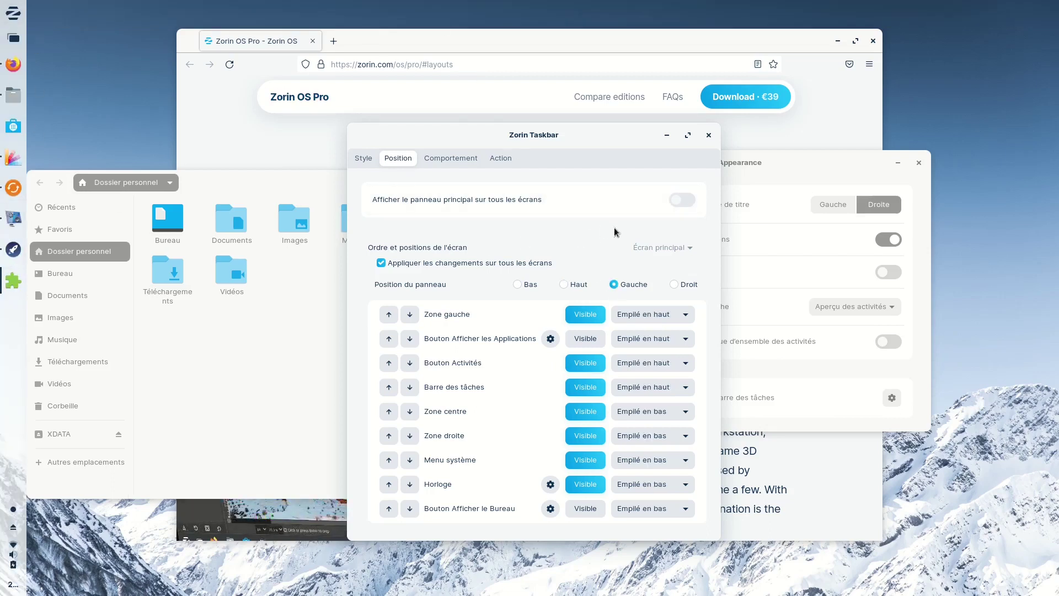
pyautogui.click(674, 284)
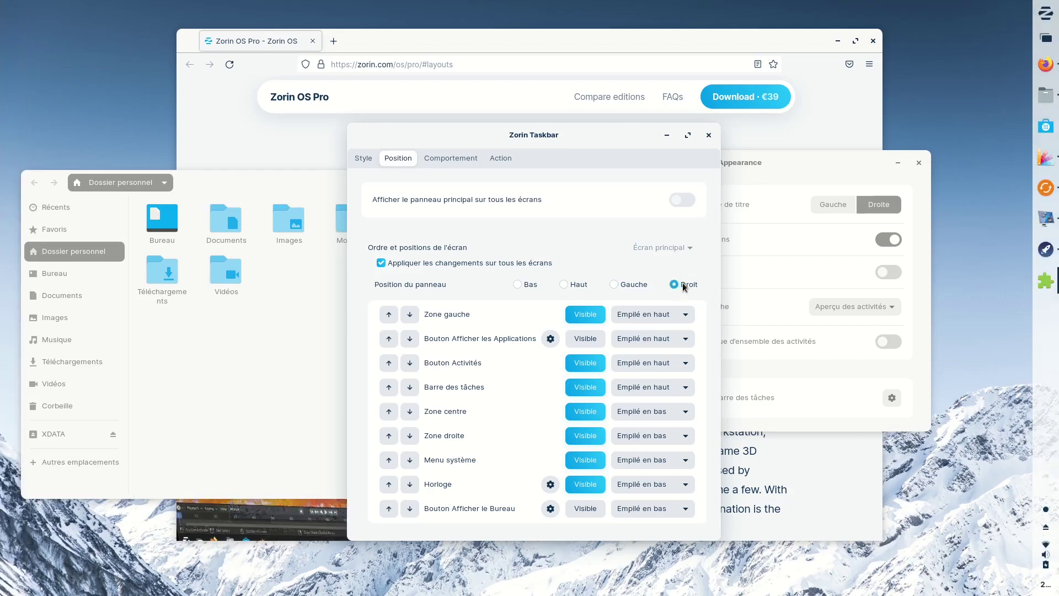
pyautogui.click(518, 284)
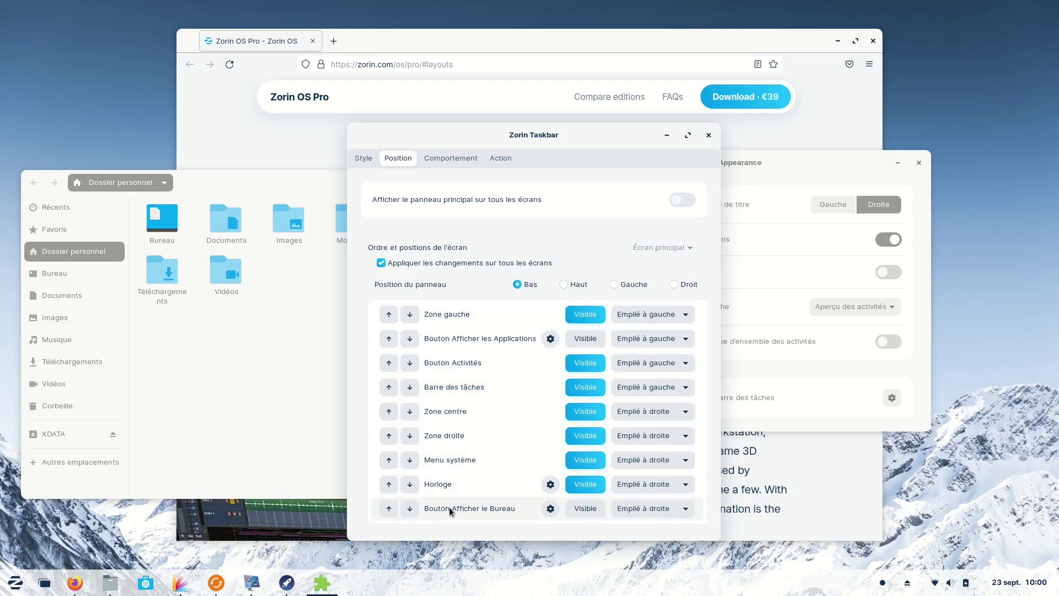
pyautogui.click(583, 508)
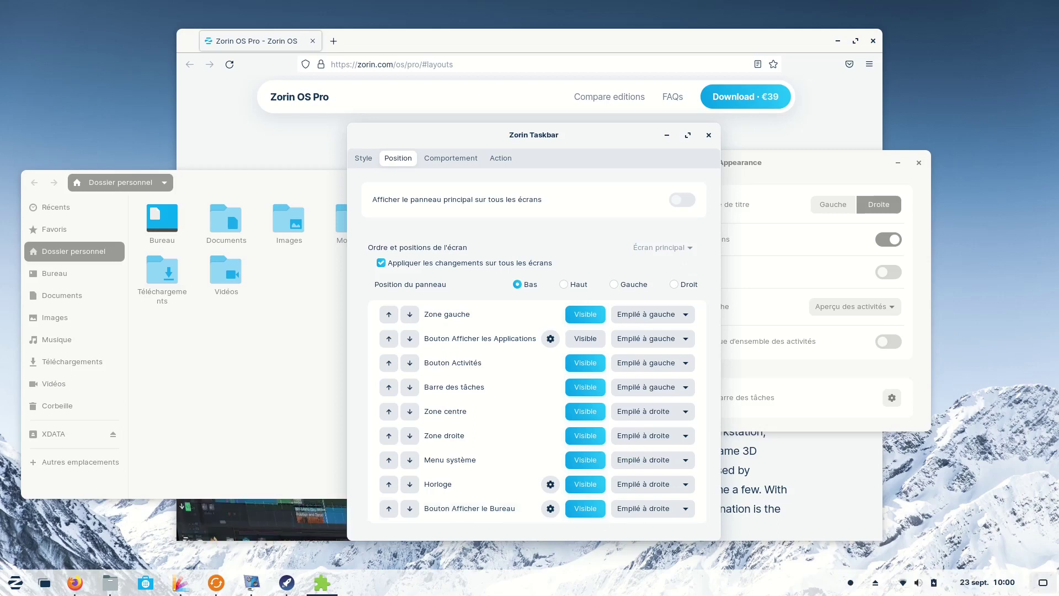
pyautogui.click(1043, 586)
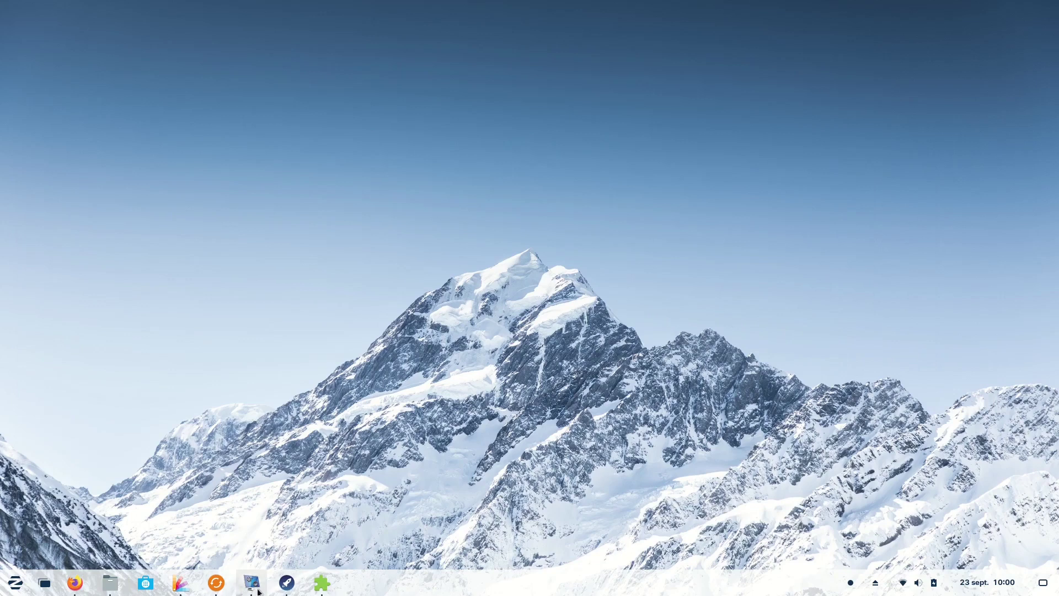
# Remove the show-desktop button, add the applications-grid button, and test the application grid.
pyautogui.click(322, 585)
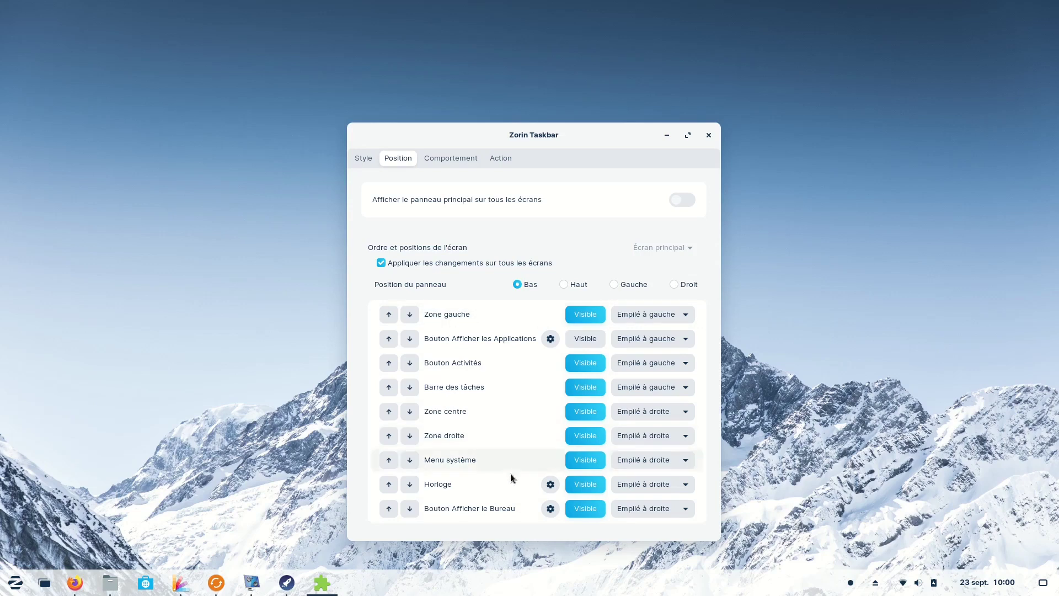
pyautogui.click(584, 510)
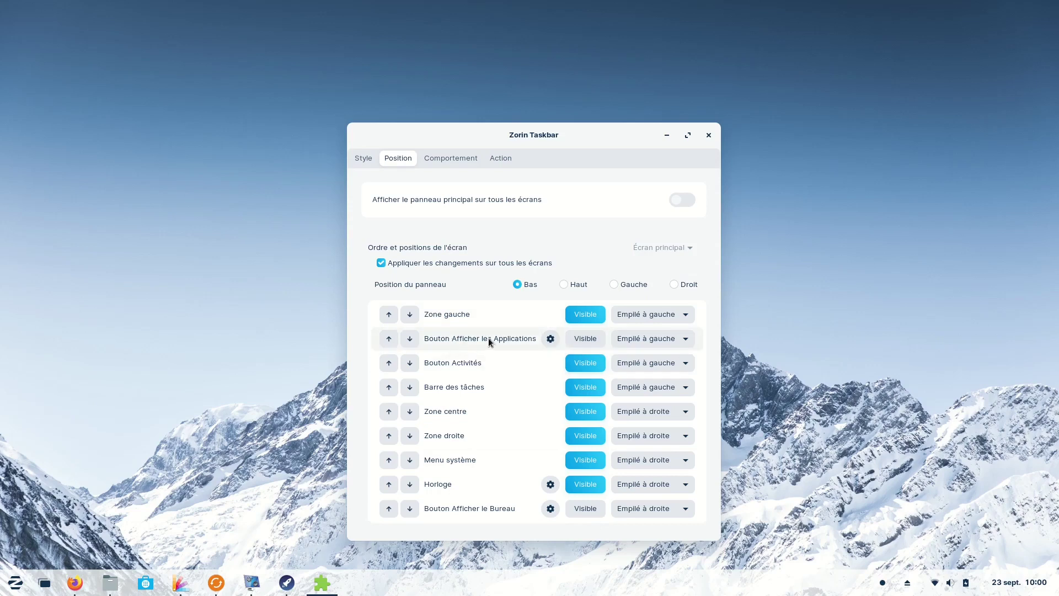
pyautogui.click(583, 339)
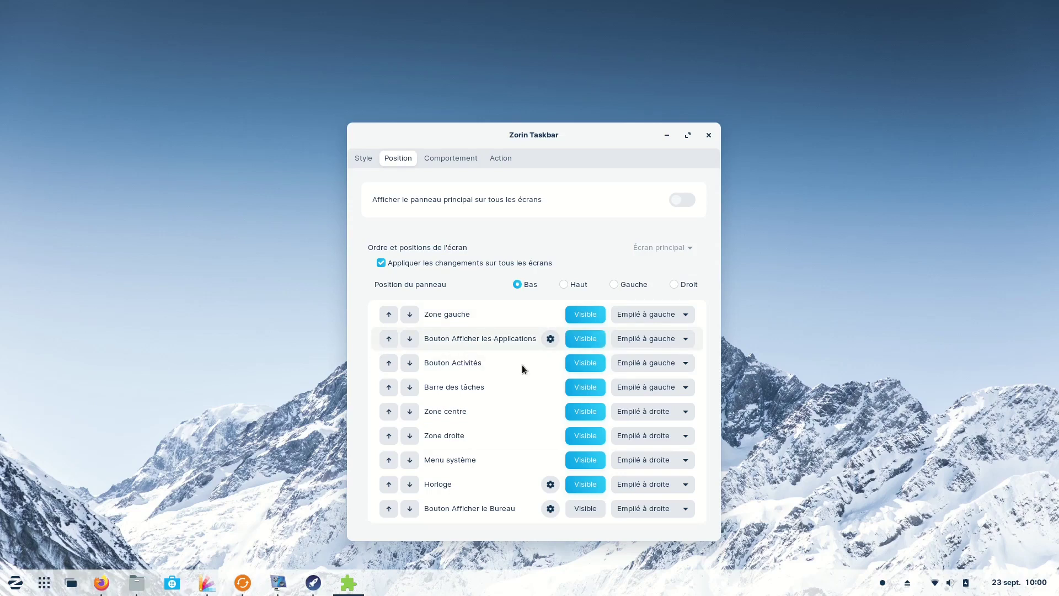
pyautogui.click(44, 584)
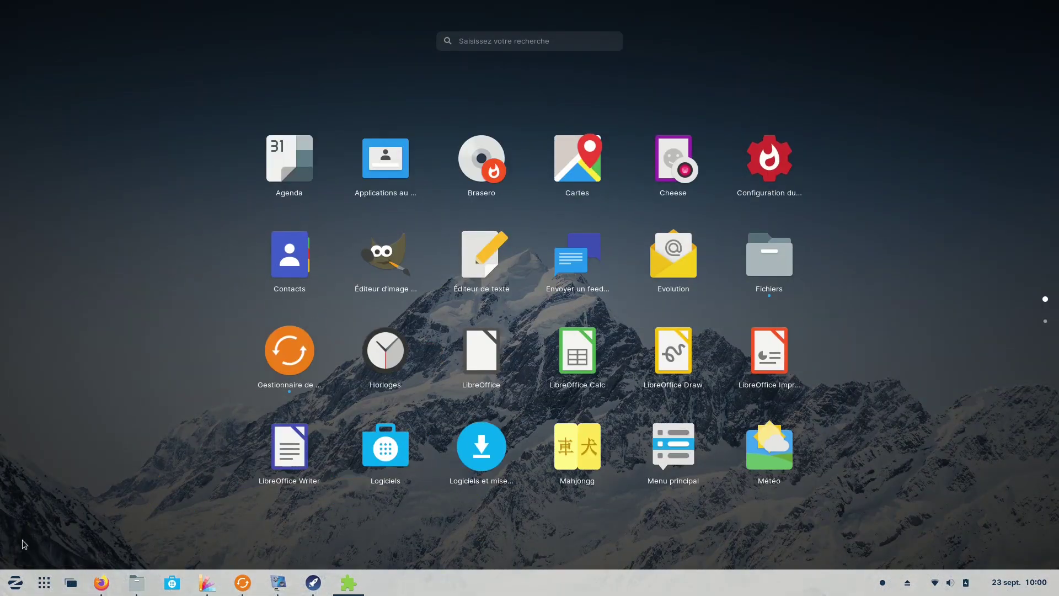
pyautogui.click(44, 588)
# Toggle the taskbar's left zone and applications-grid button off and on, rechecking the applications overview.
pyautogui.click(585, 314)
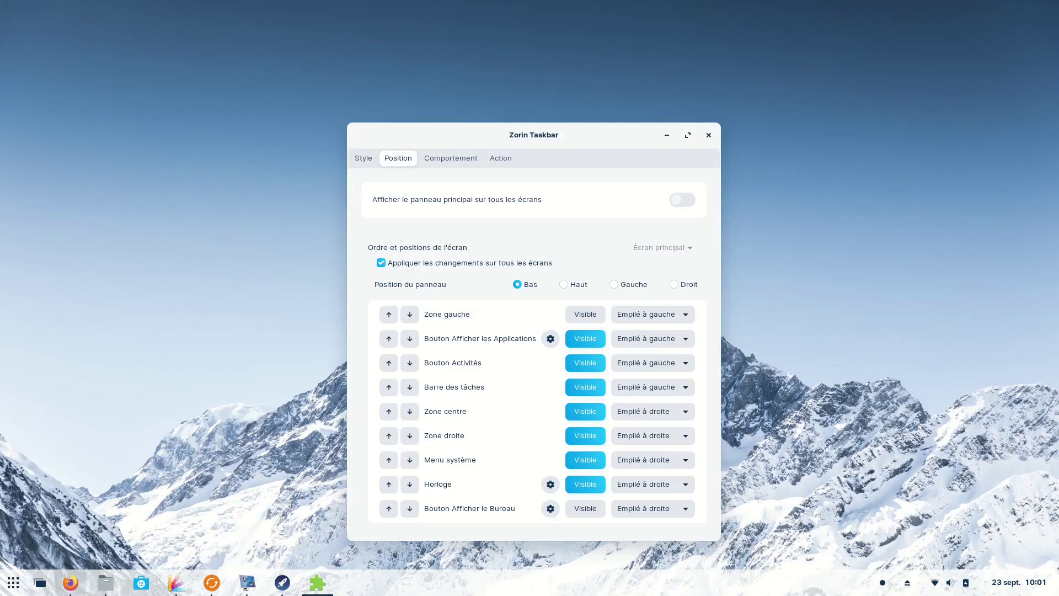
pyautogui.click(587, 314)
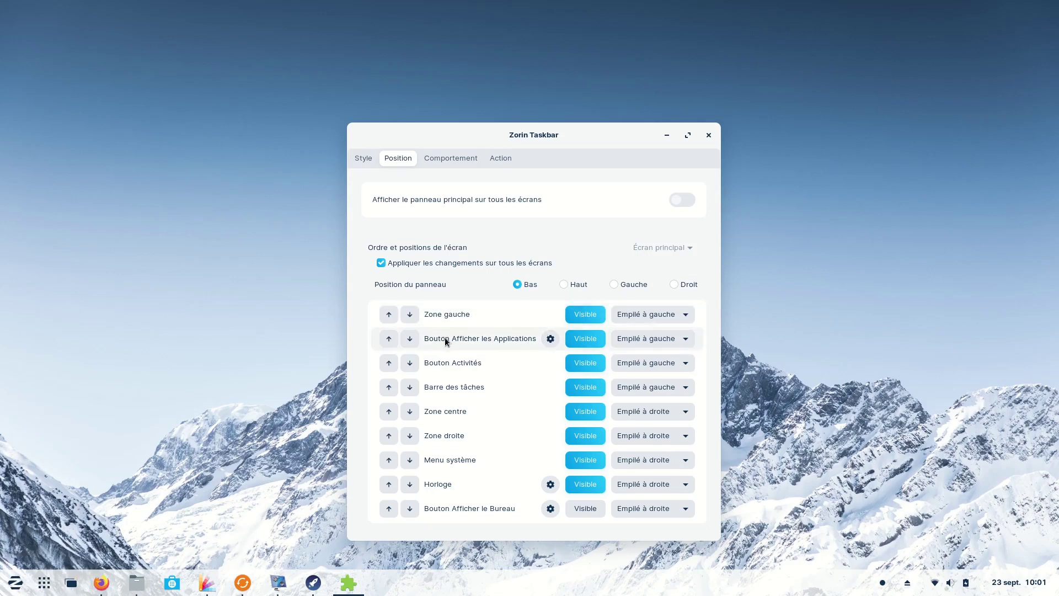
pyautogui.click(587, 339)
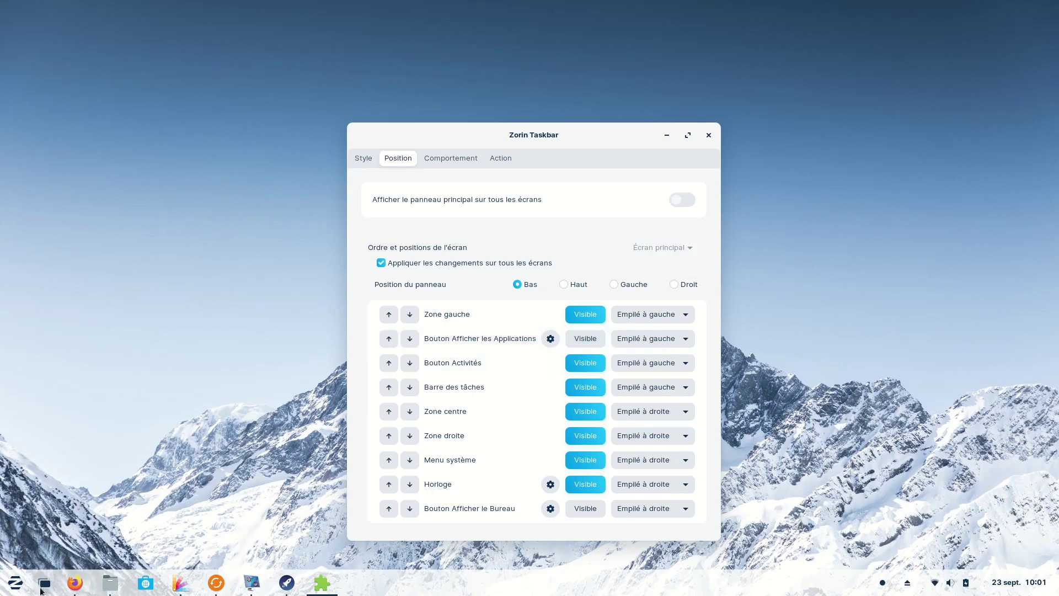
pyautogui.click(585, 338)
pyautogui.click(46, 585)
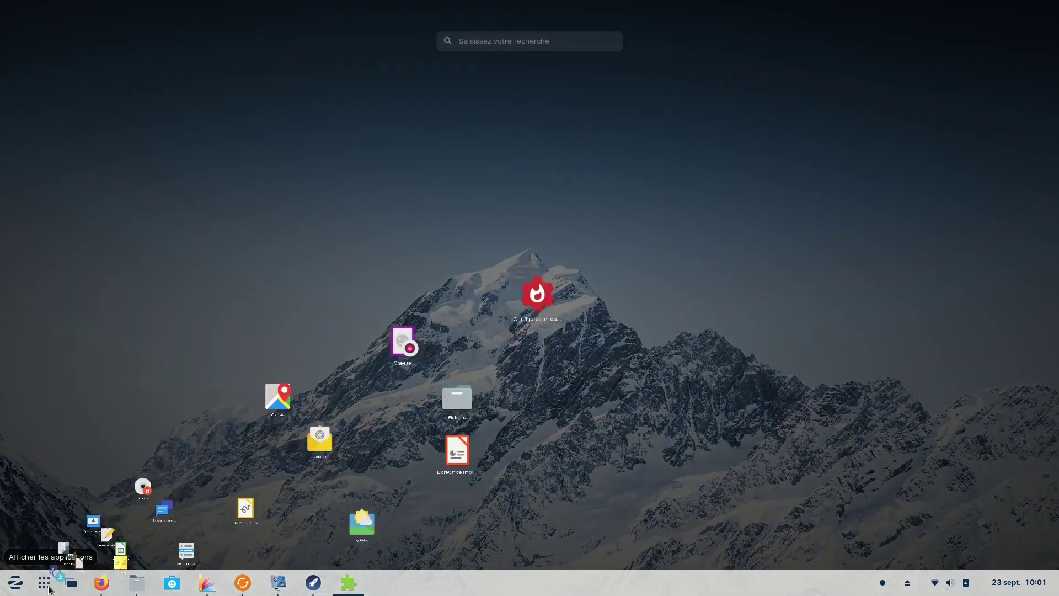
pyautogui.click(45, 584)
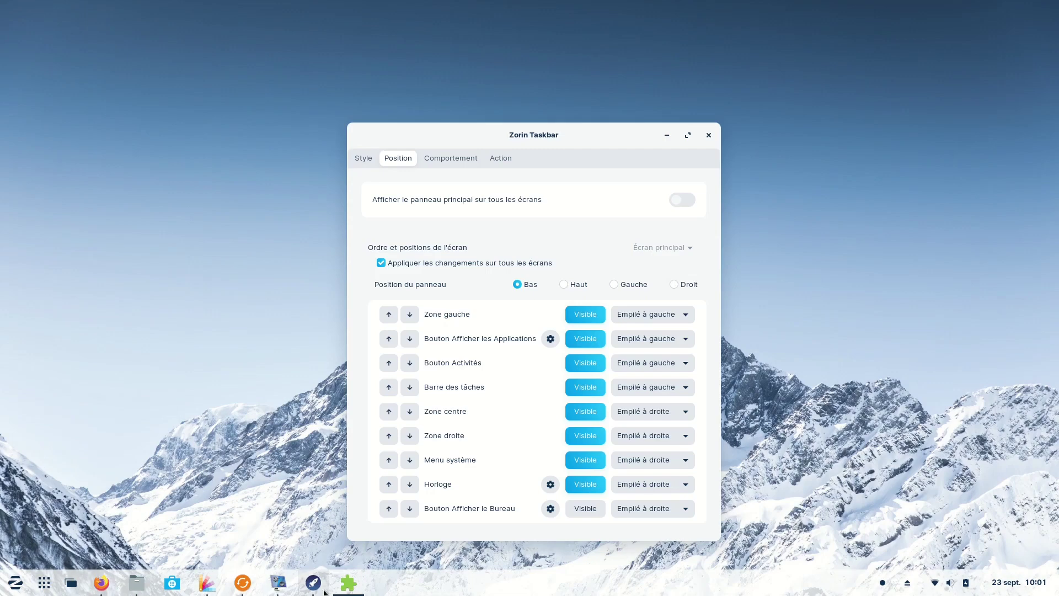
pyautogui.click(363, 158)
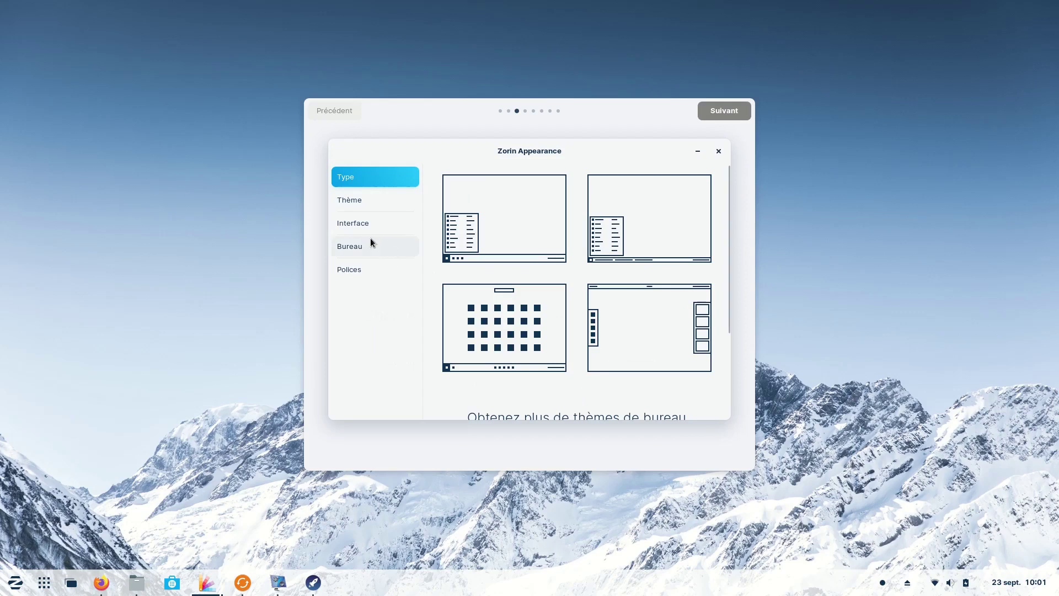
# Toggle Activer les animations in Zorin Appearance's interface settings and preview the app grid.
pyautogui.click(359, 221)
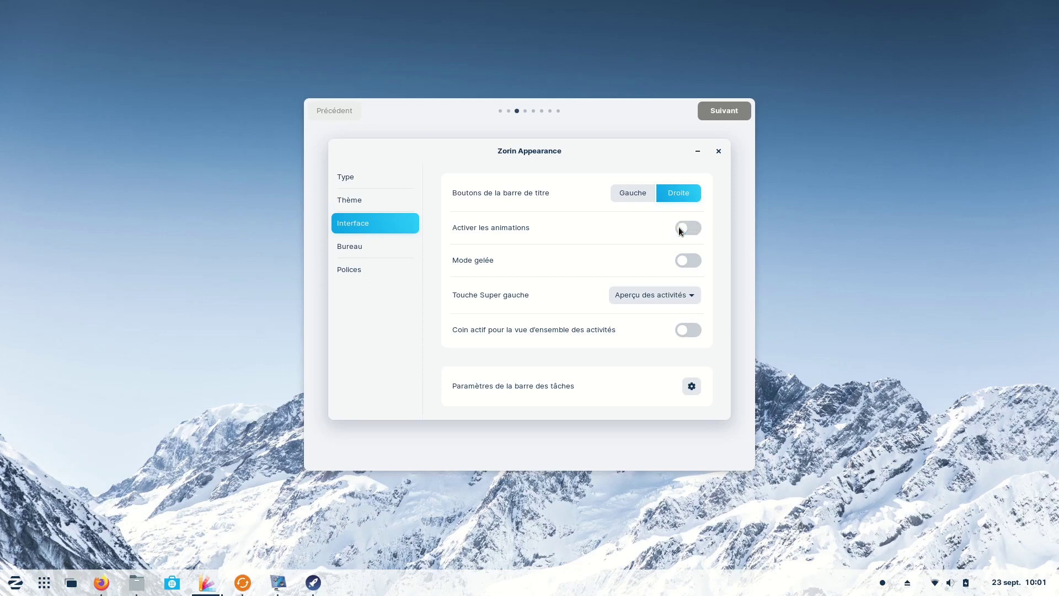
pyautogui.click(43, 582)
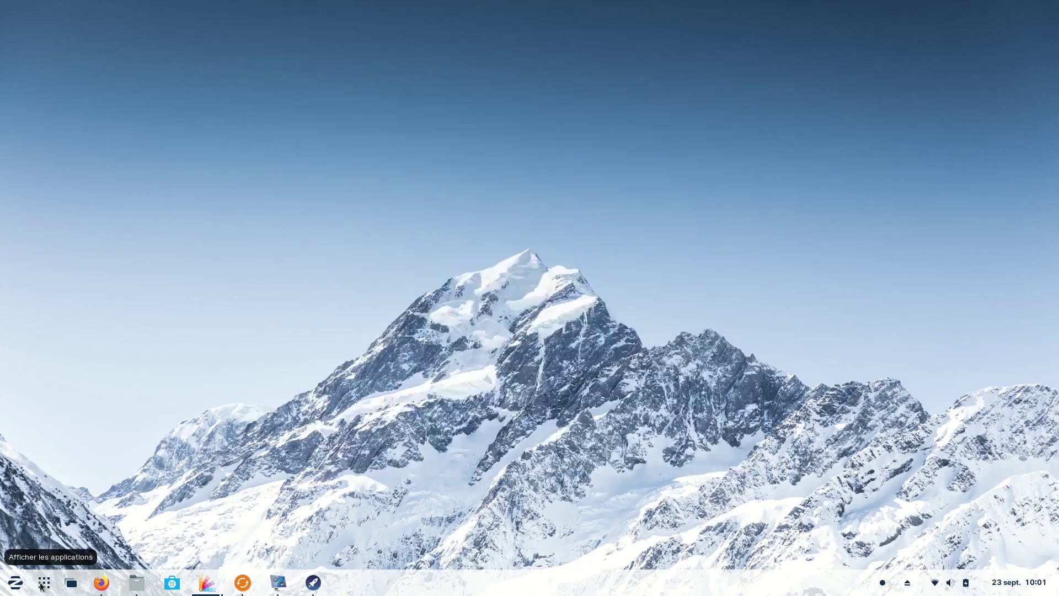
pyautogui.click(44, 583)
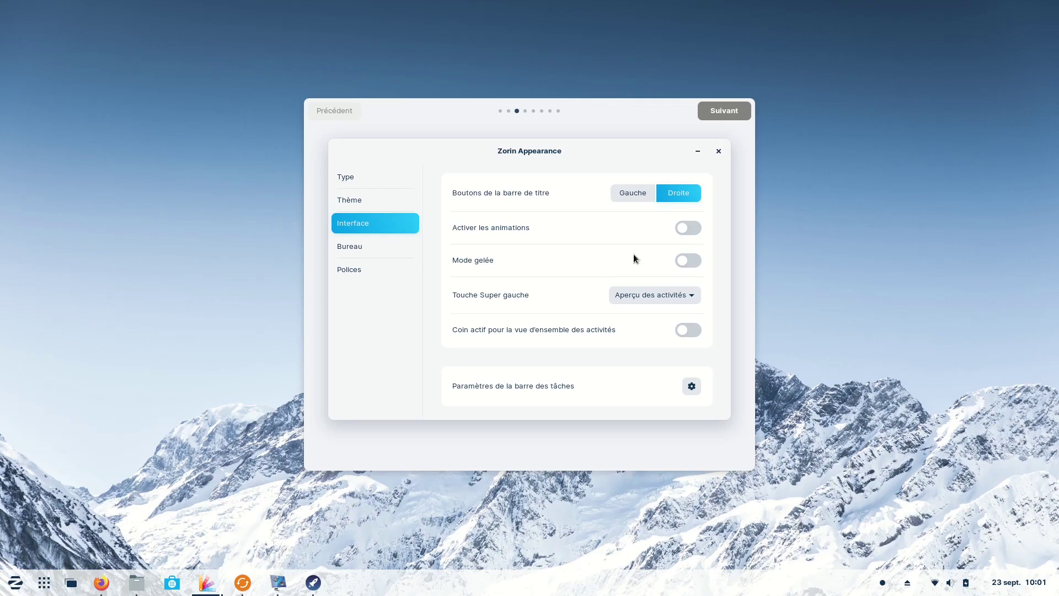
pyautogui.click(688, 228)
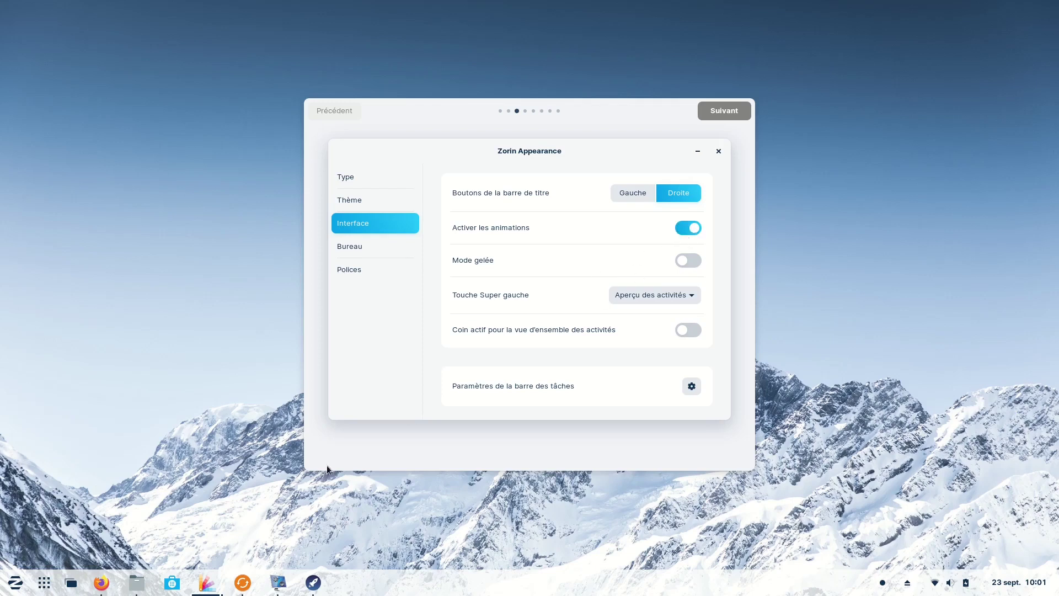
pyautogui.click(41, 584)
pyautogui.click(45, 583)
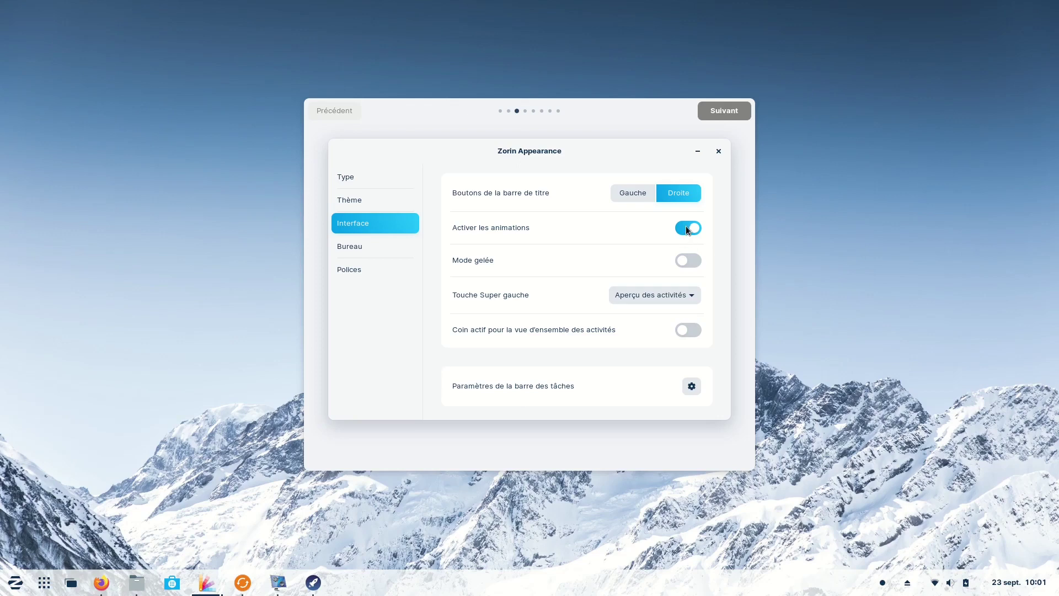
# Glance at the desktop icon settings, then open the Paramètres de la barre des tâches.
pyautogui.click(360, 249)
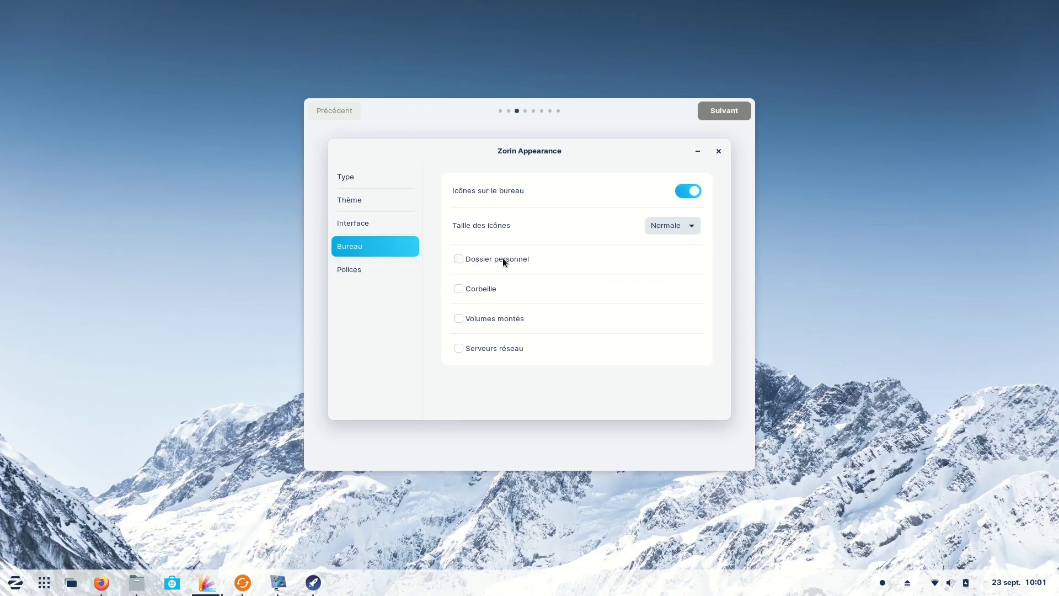
pyautogui.click(397, 230)
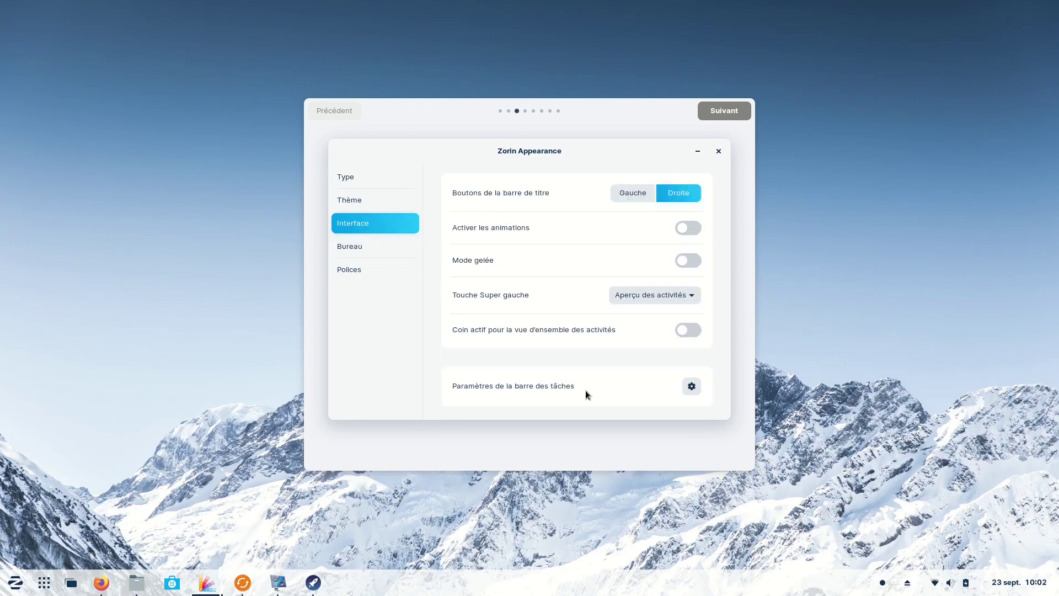
pyautogui.click(690, 386)
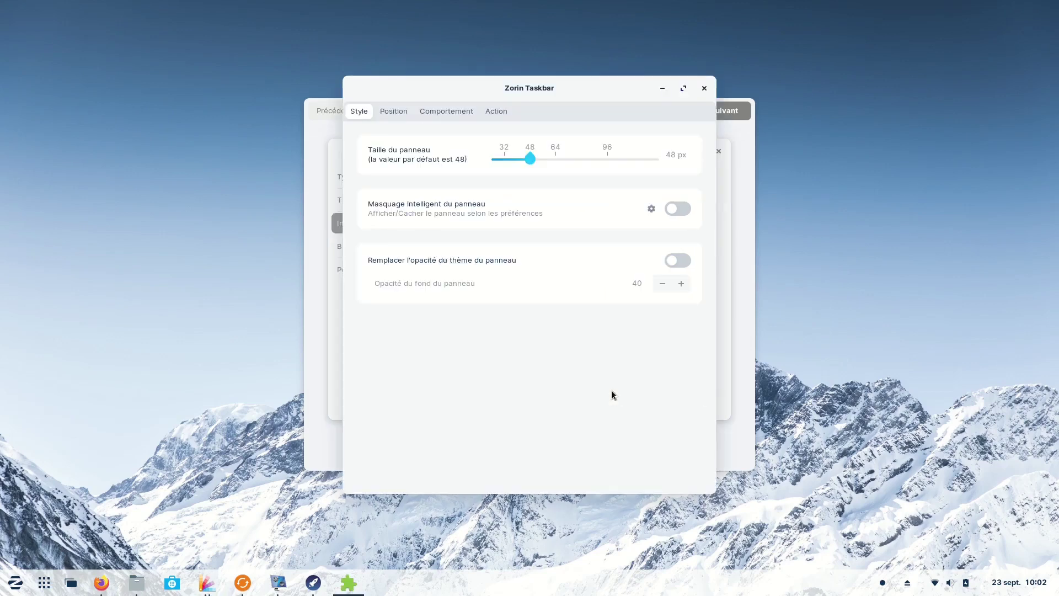
# Review the taskbar's Position panel order, then its Comportement behaviour settings.
pyautogui.click(394, 112)
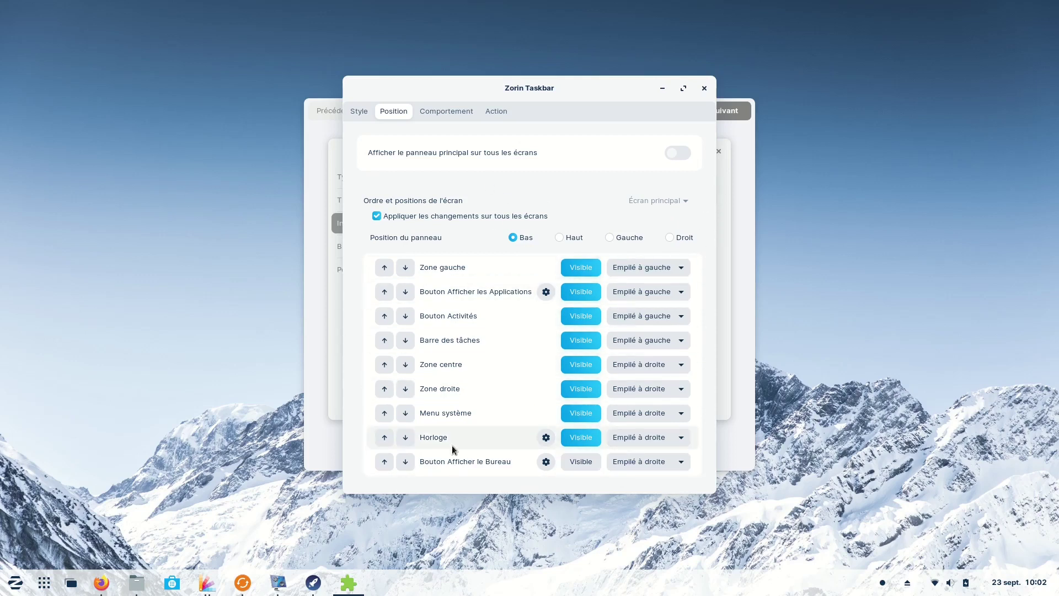
pyautogui.click(442, 113)
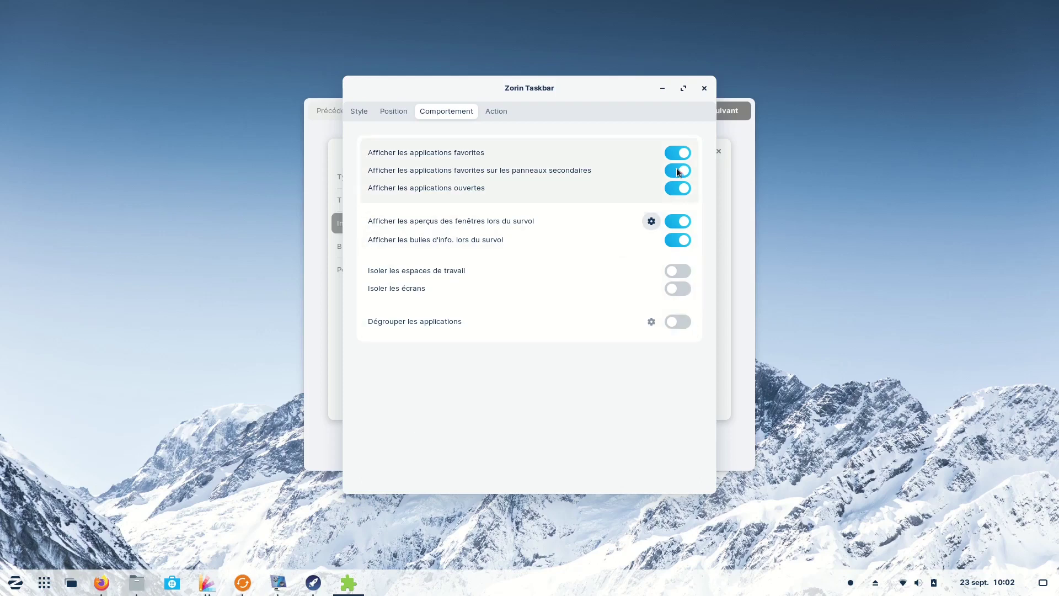
# Toggle favourite apps off and back on, inspect Firefox's taskbar menu, then view Action settings.
pyautogui.click(670, 154)
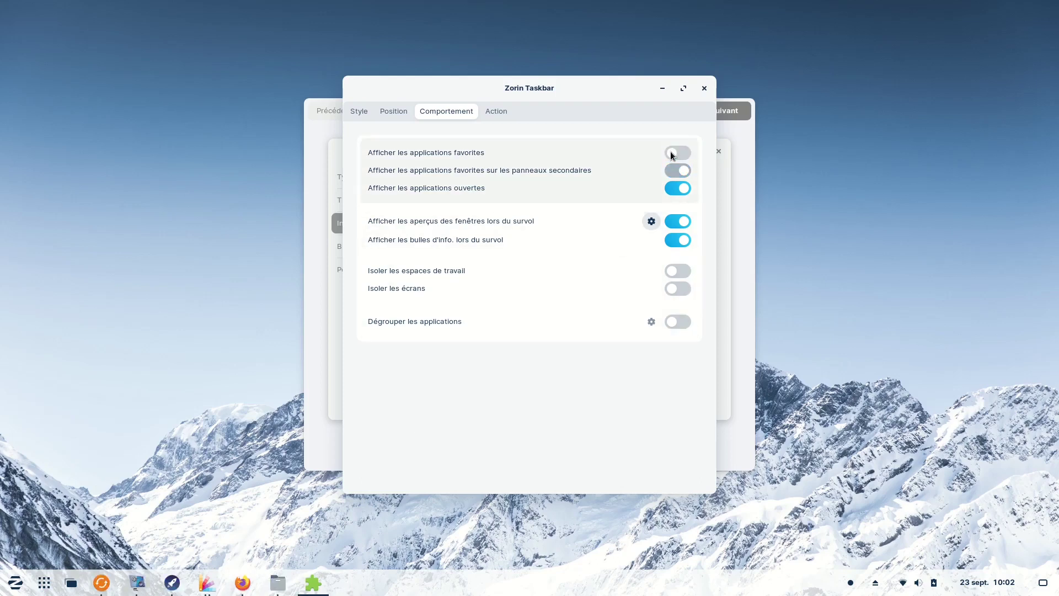
pyautogui.click(677, 151)
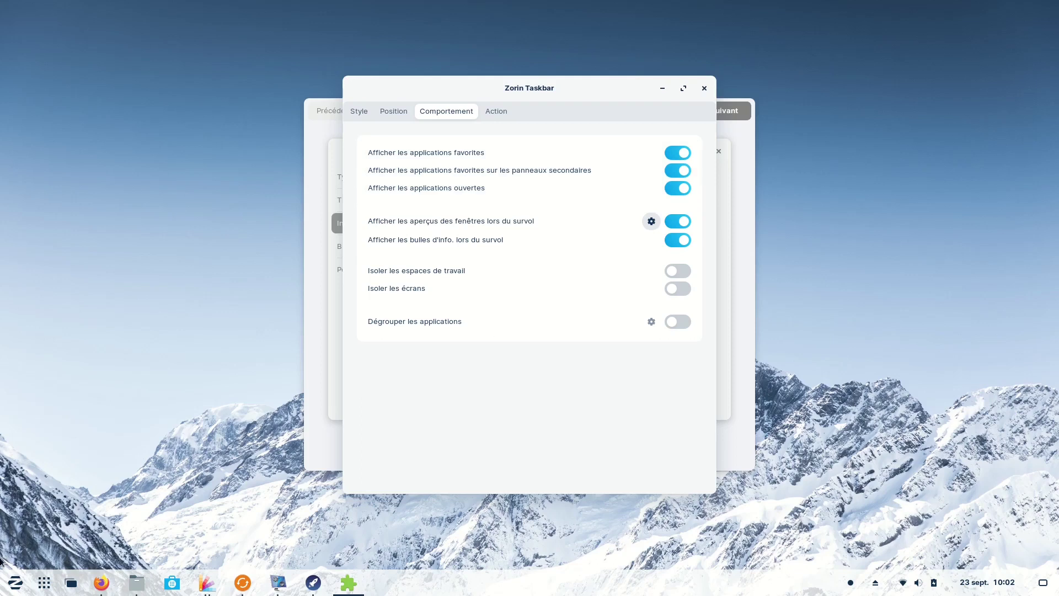
pyautogui.rightClick(100, 587)
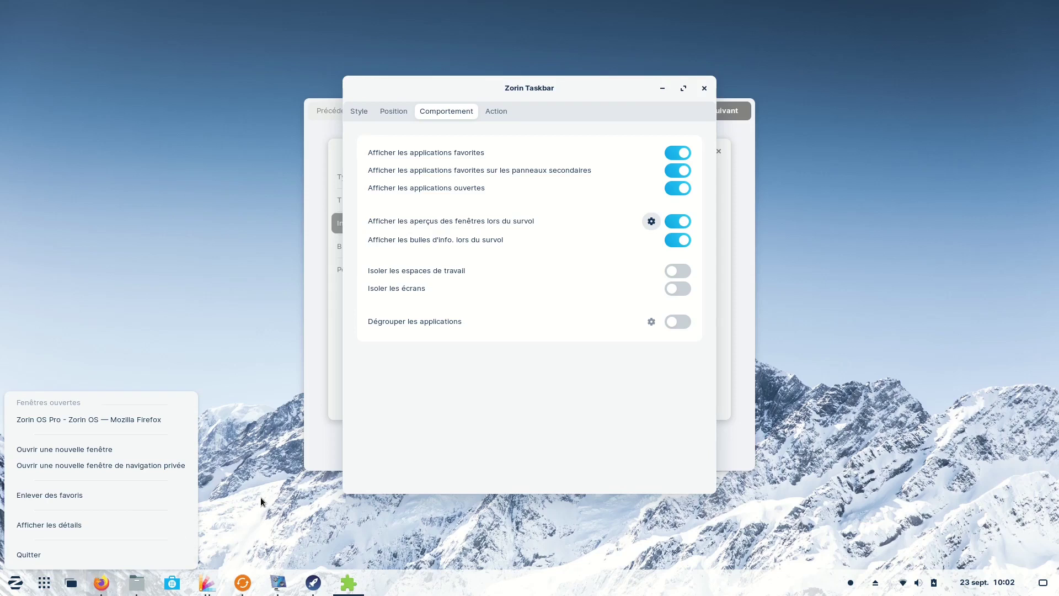
pyautogui.click(535, 92)
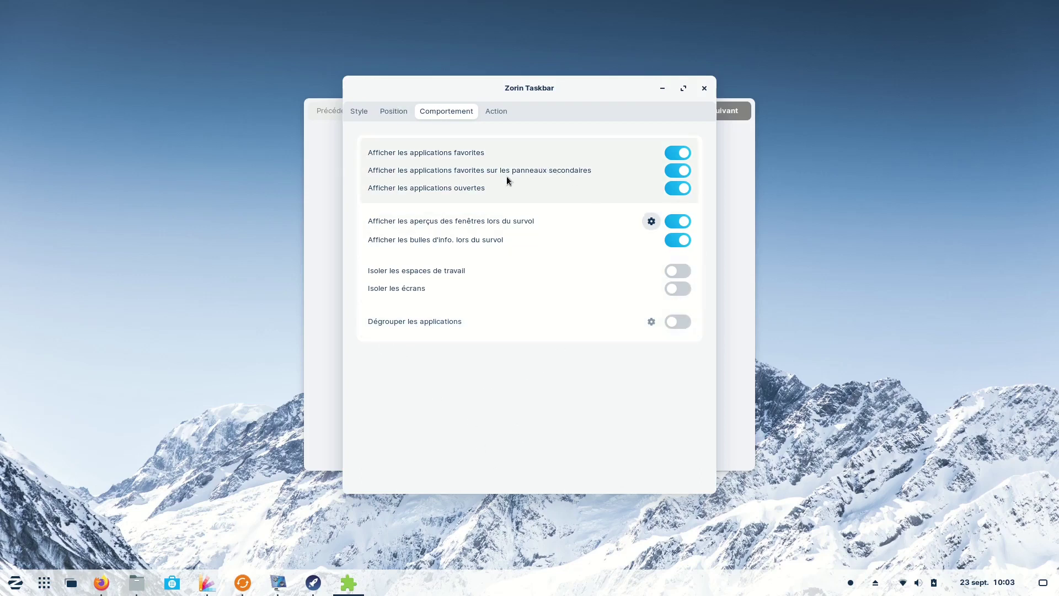
pyautogui.click(495, 112)
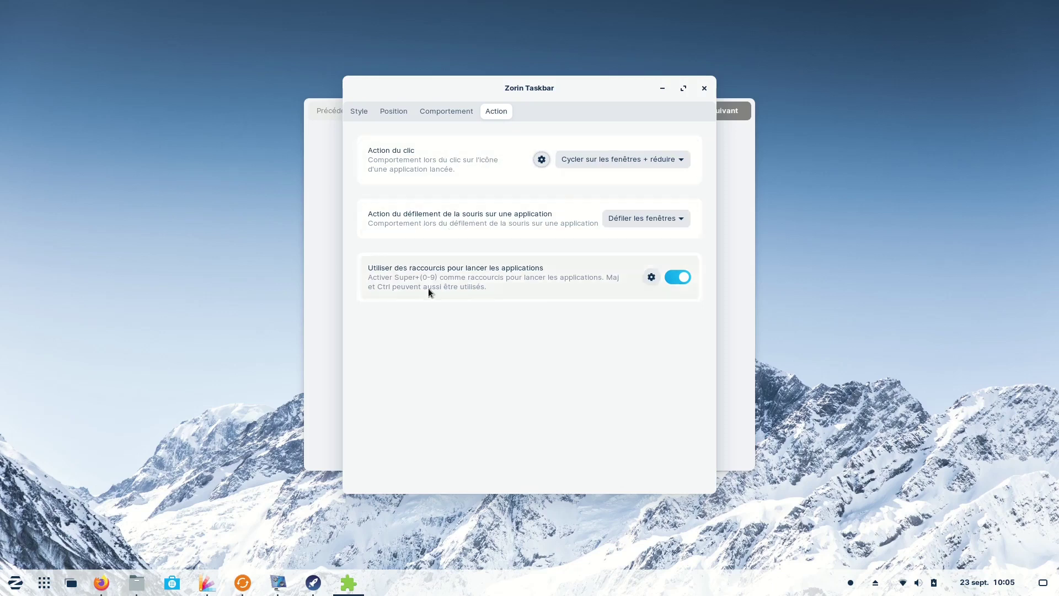
# Check the middle-click action 'Lancer une nouvelle instance' and middle-click Firefox to open a second window.
pyautogui.click(541, 159)
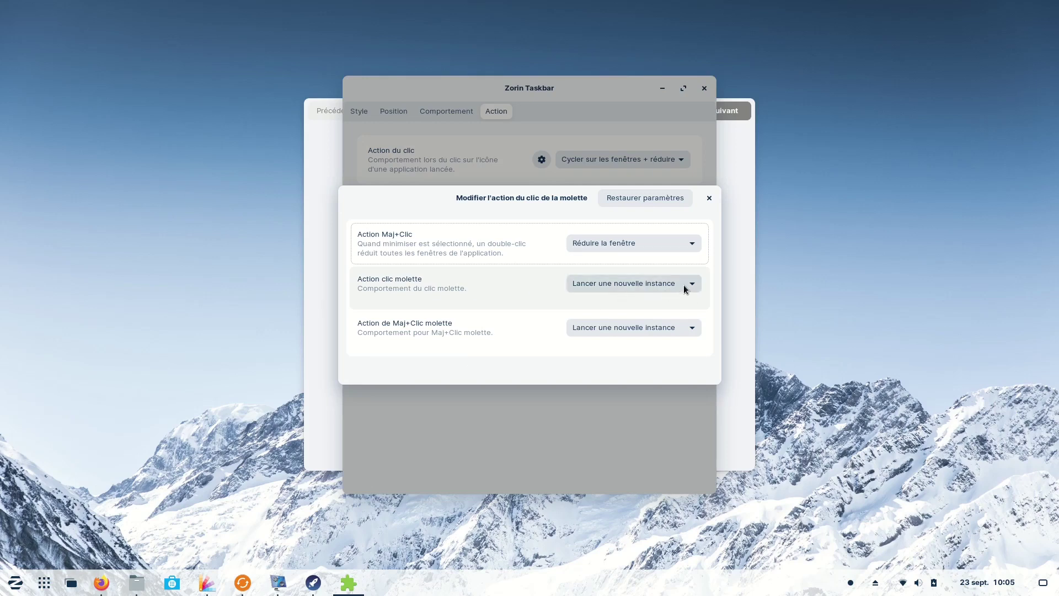
pyautogui.click(851, 364)
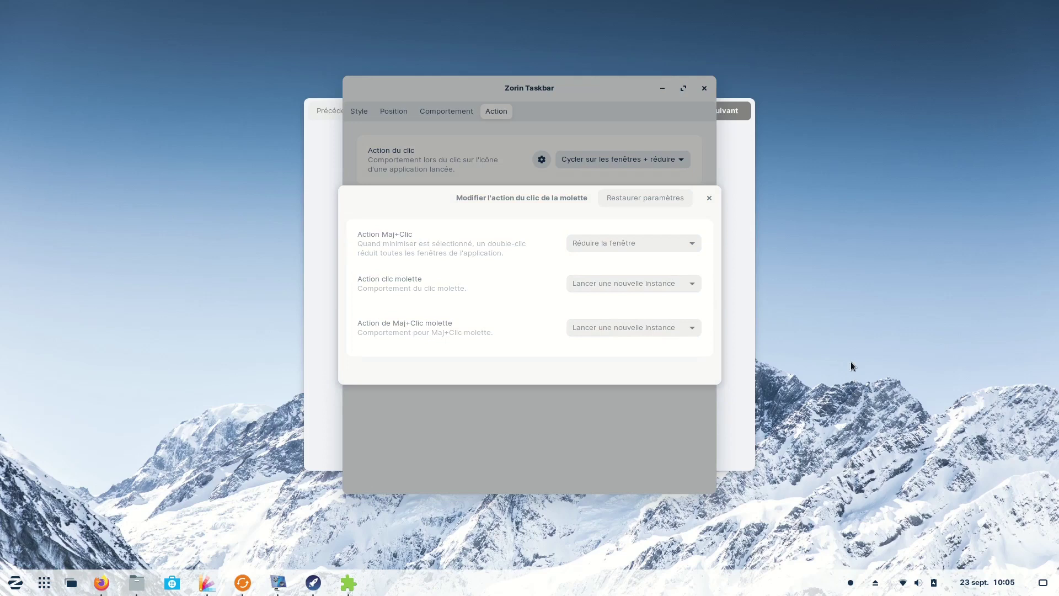
pyautogui.moveTo(104, 586)
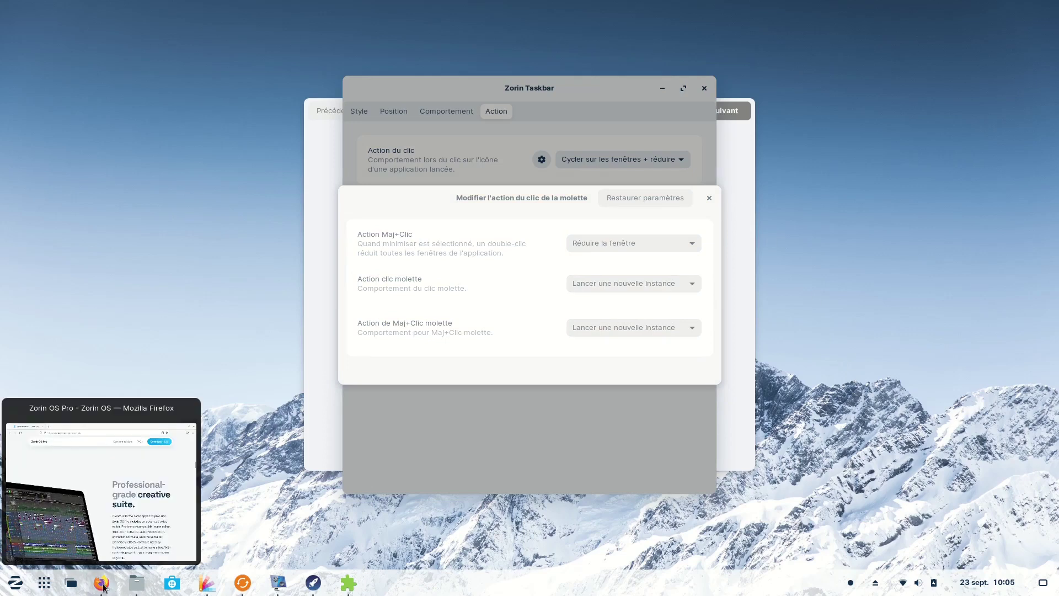
pyautogui.middleClick(104, 587)
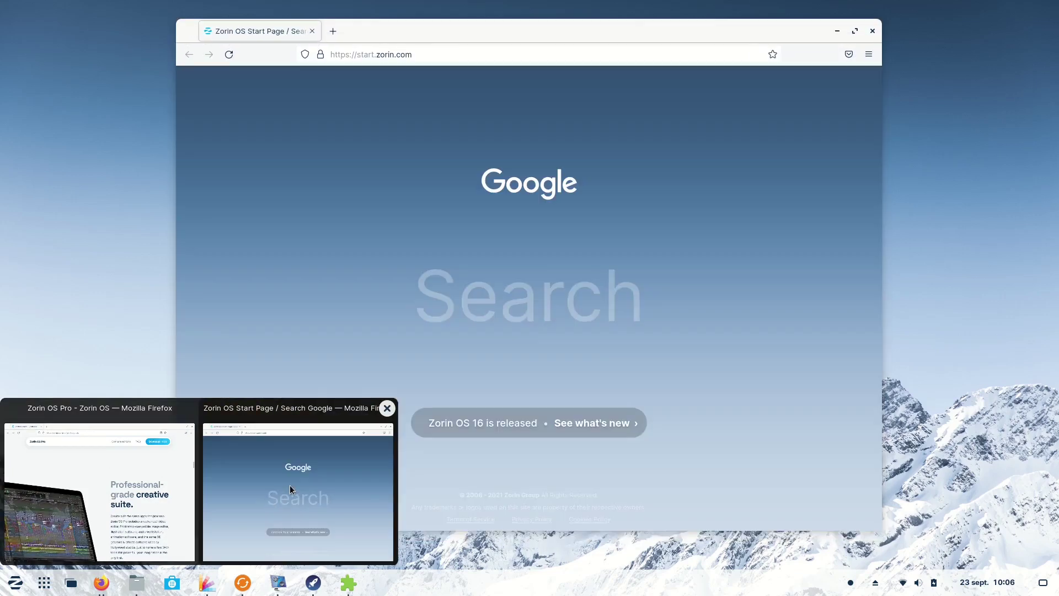
# Bring the Start Page window forward and maximize it, then hide Firefox and close the middle-click dialog.
pyautogui.click(289, 485)
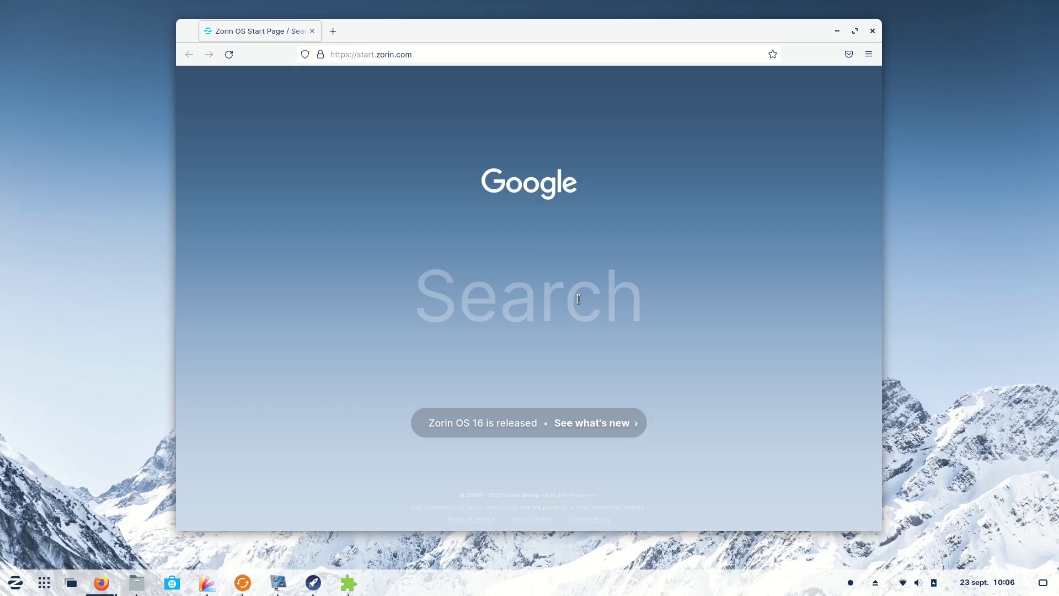
pyautogui.click(855, 31)
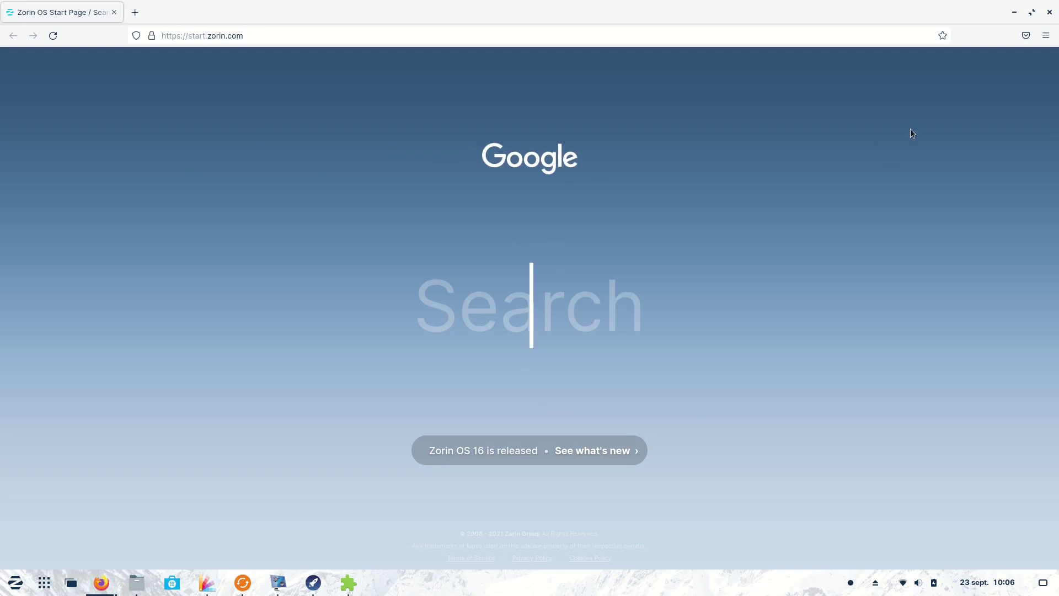
pyautogui.click(1044, 34)
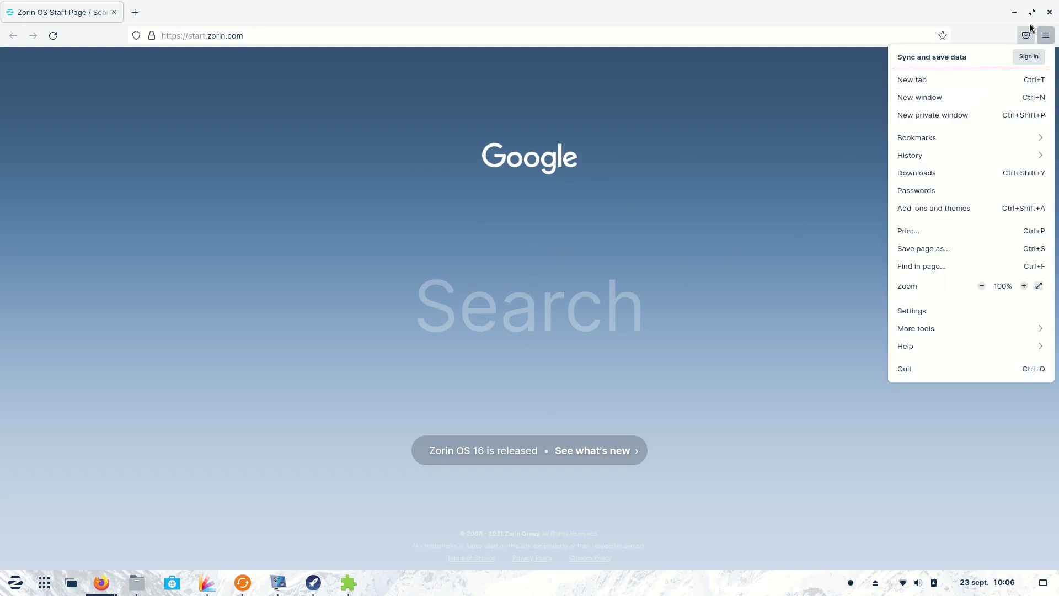
pyautogui.click(1049, 13)
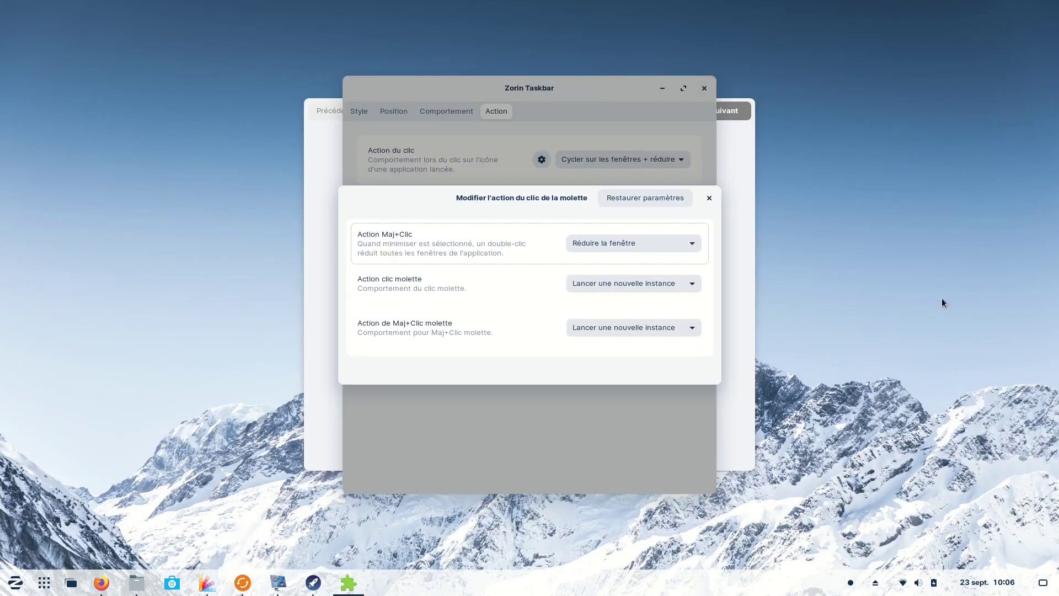
pyautogui.press('Escape')
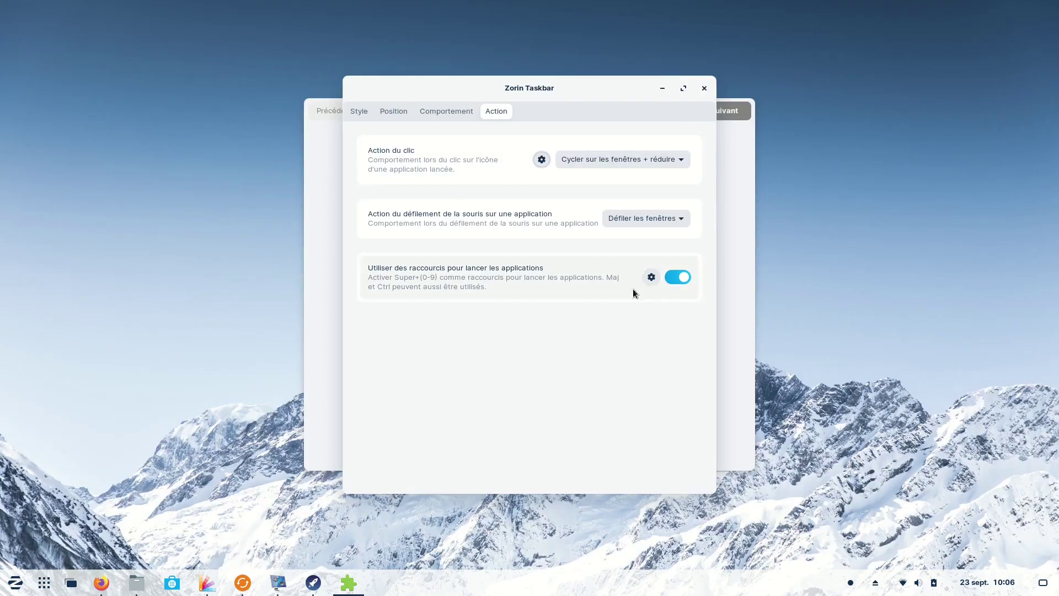
# Close the taskbar settings and go to Zorin Appearance's Bureau page.
pyautogui.click(703, 90)
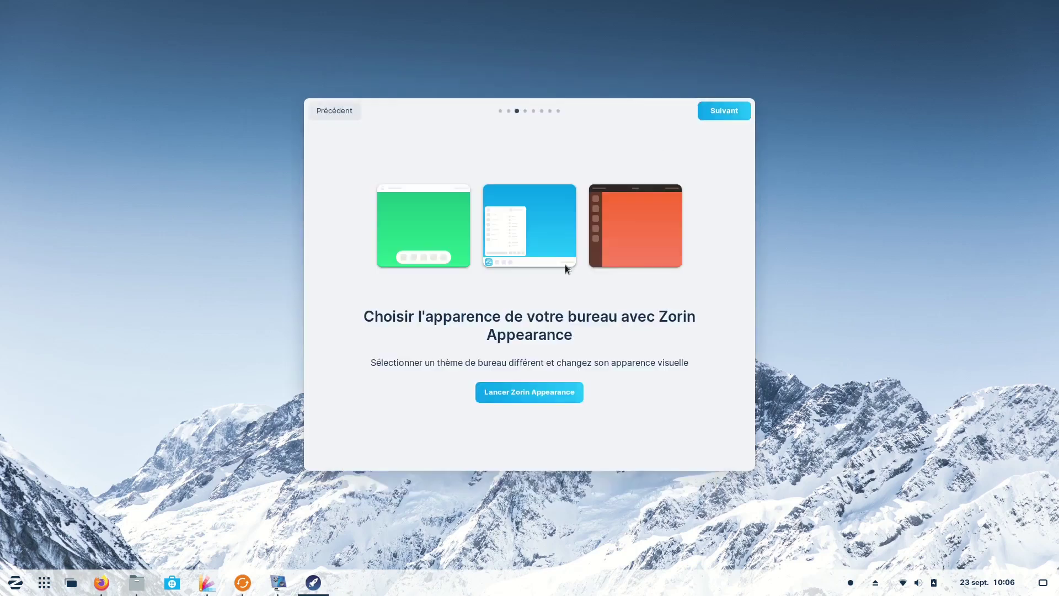
pyautogui.click(523, 395)
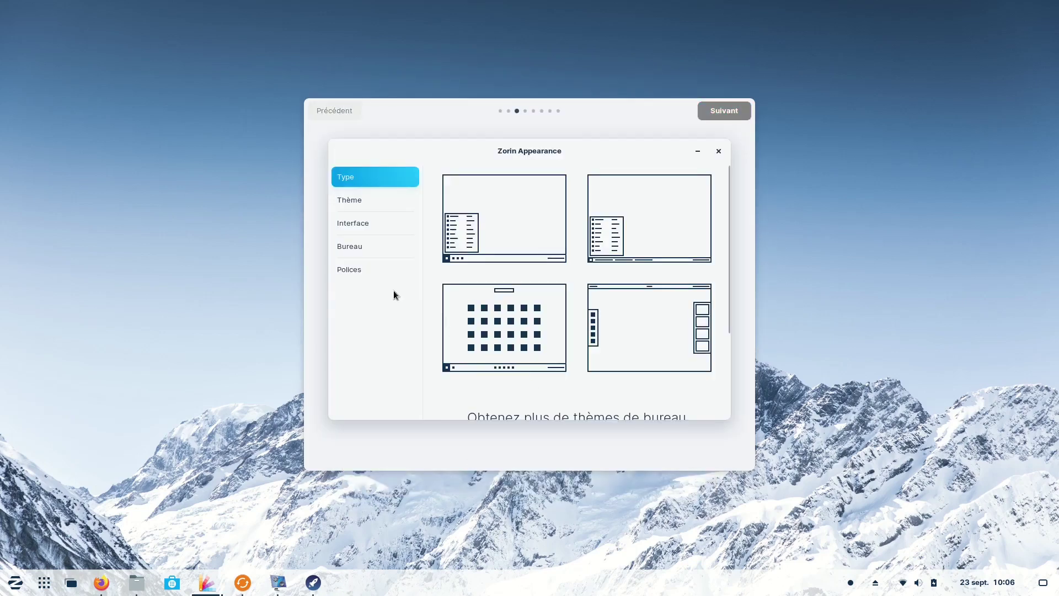
pyautogui.click(363, 219)
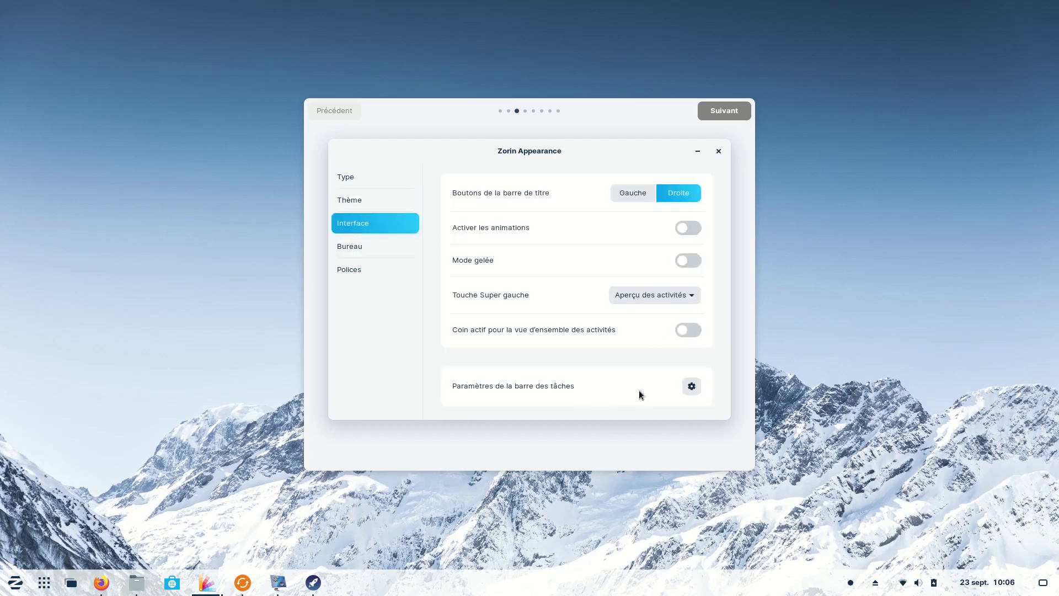
pyautogui.click(360, 246)
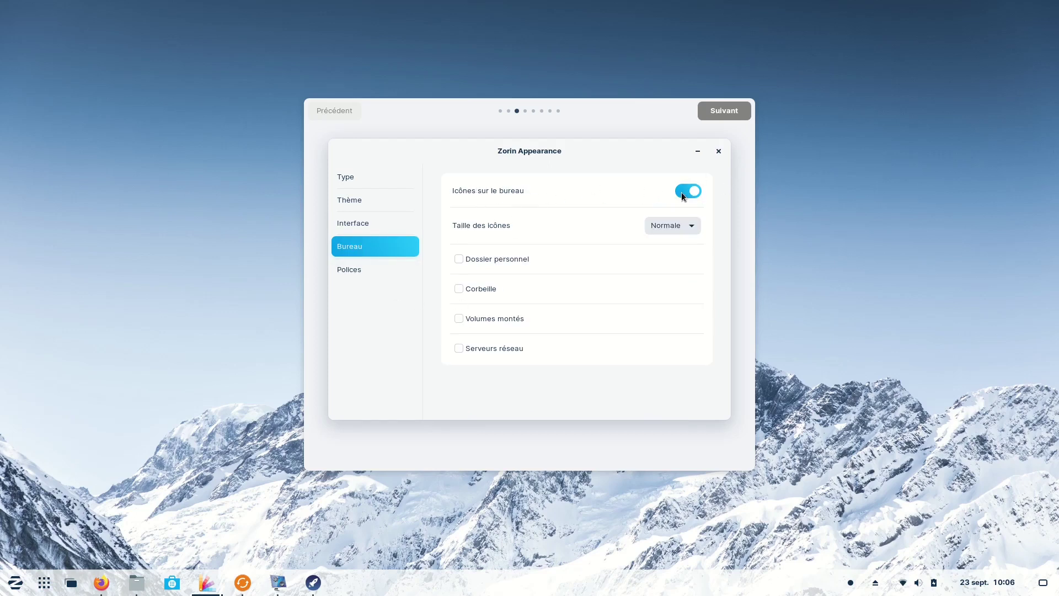
# Show Dossier personnel, Corbeille and Volumes montés on the desktop, check Polices, then close.
pyautogui.click(459, 258)
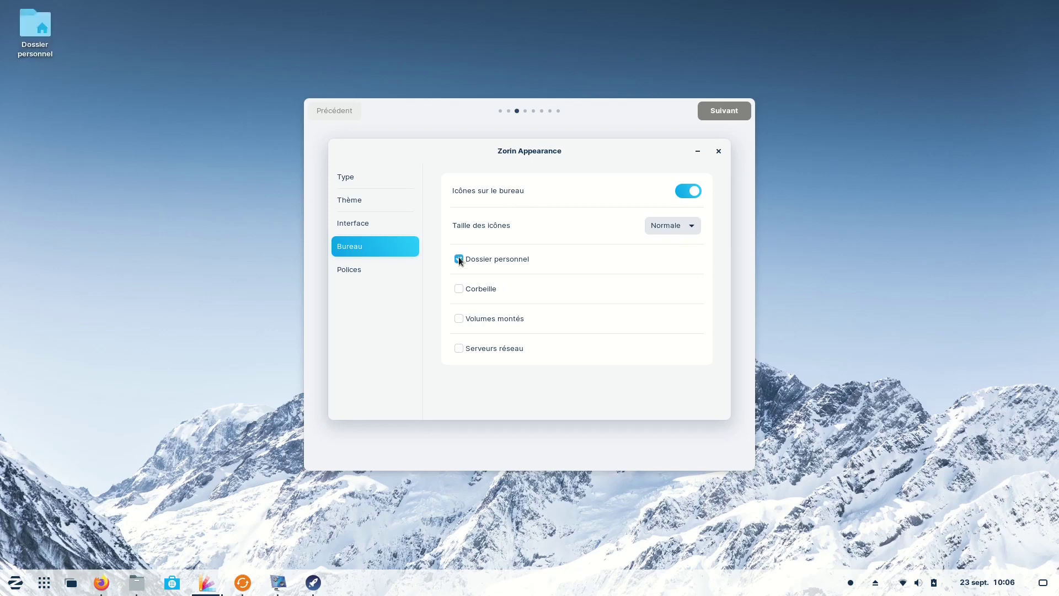
pyautogui.click(460, 288)
pyautogui.click(460, 320)
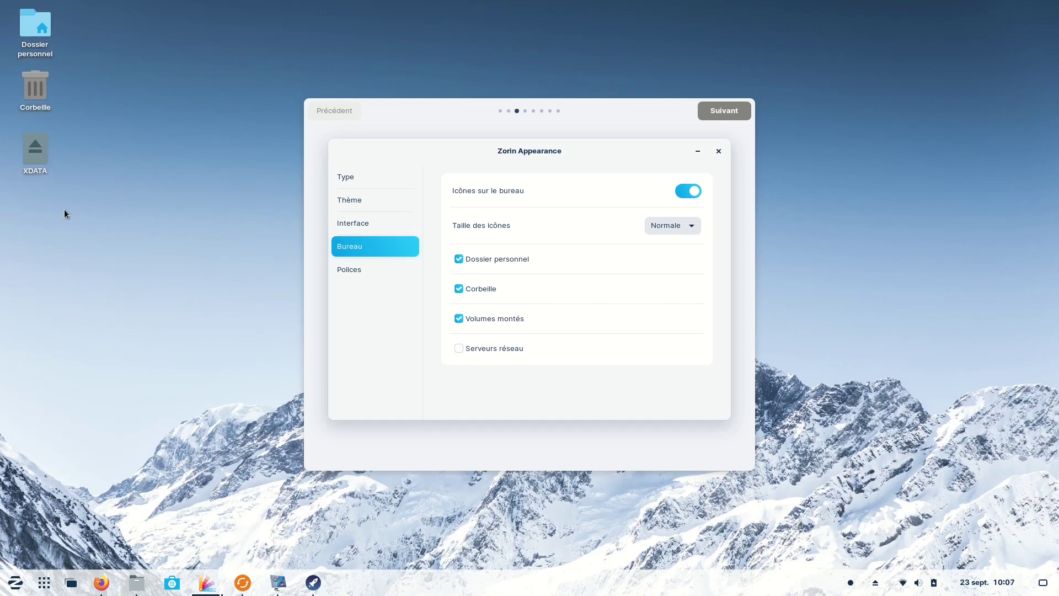
pyautogui.click(351, 270)
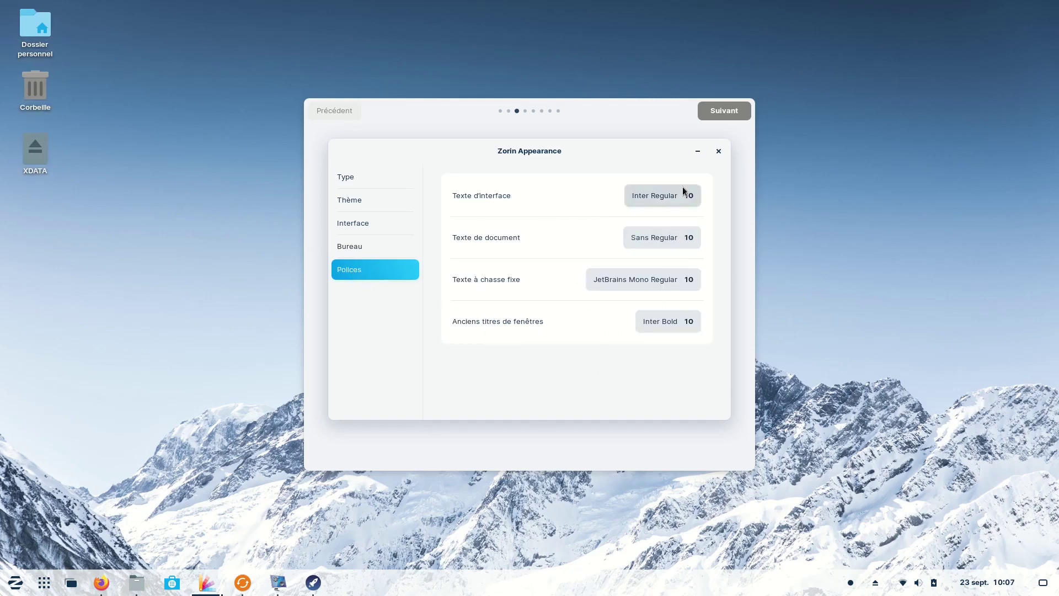
pyautogui.click(718, 151)
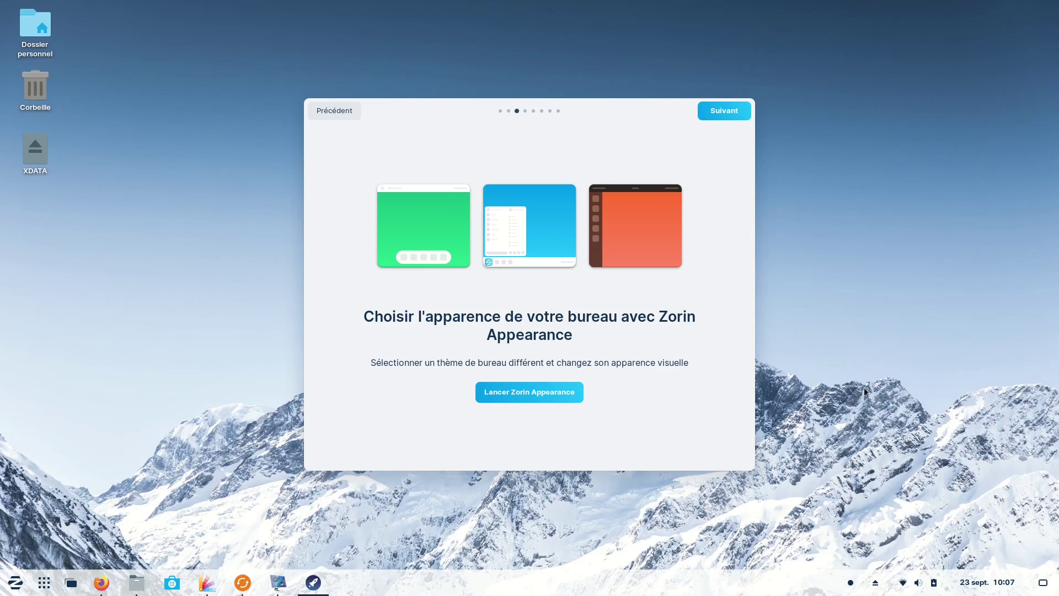
# Advance the tour to open Comptes en ligne in Settings, then open the Zorin application menu.
pyautogui.click(721, 112)
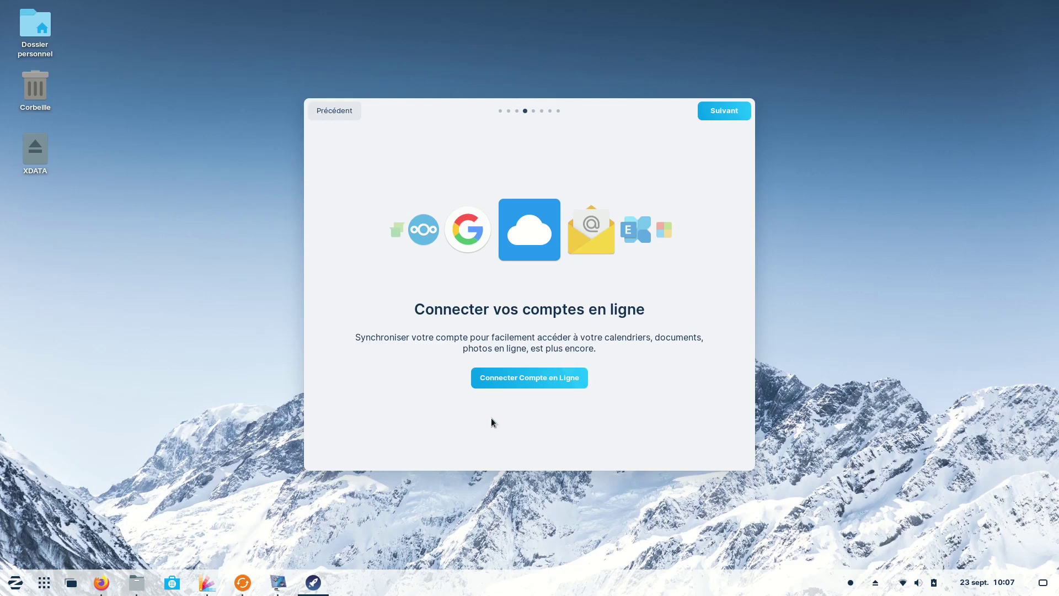
pyautogui.click(518, 379)
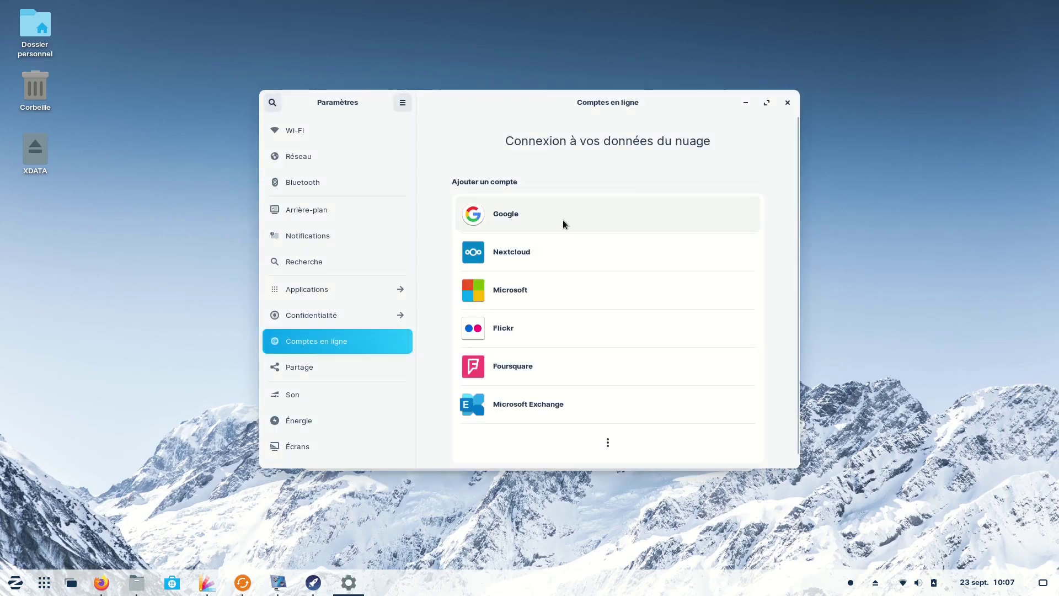
pyautogui.click(15, 582)
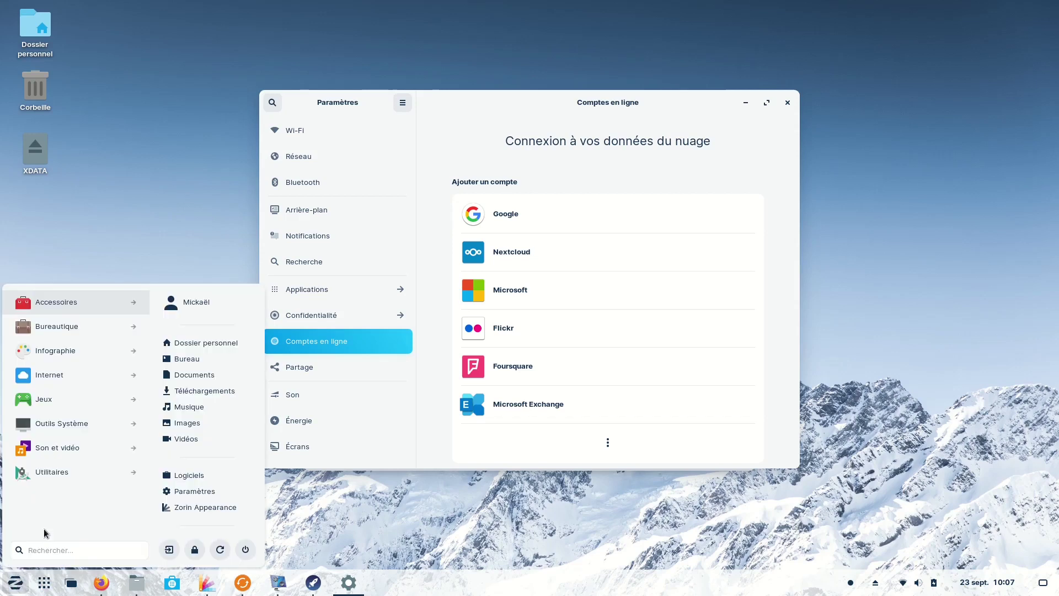
# Launch Evolution from Bureautique and move the welcome assistant and mail windows into view.
pyautogui.click(75, 326)
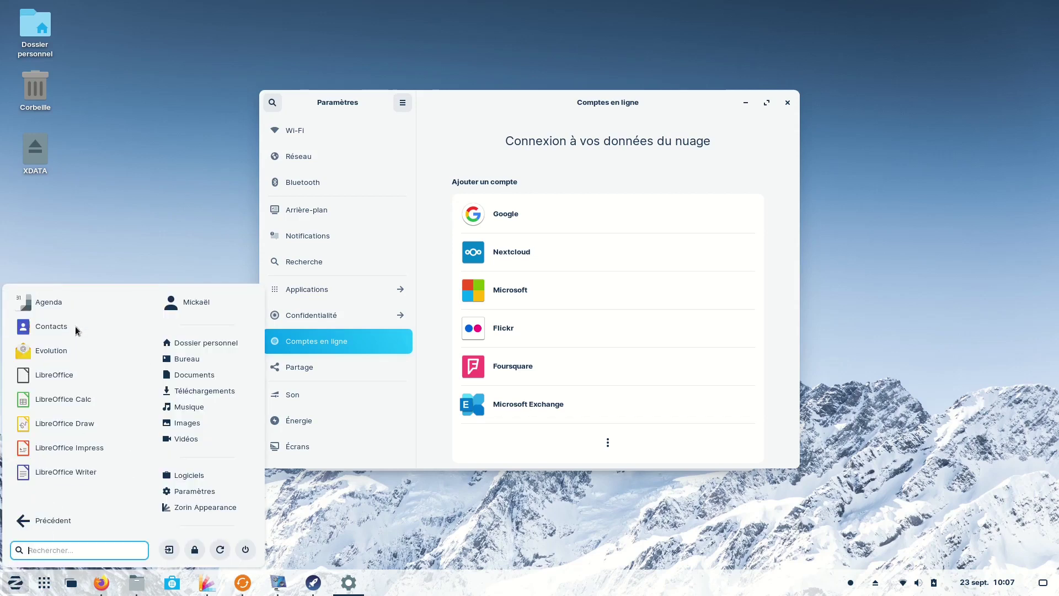
pyautogui.click(42, 355)
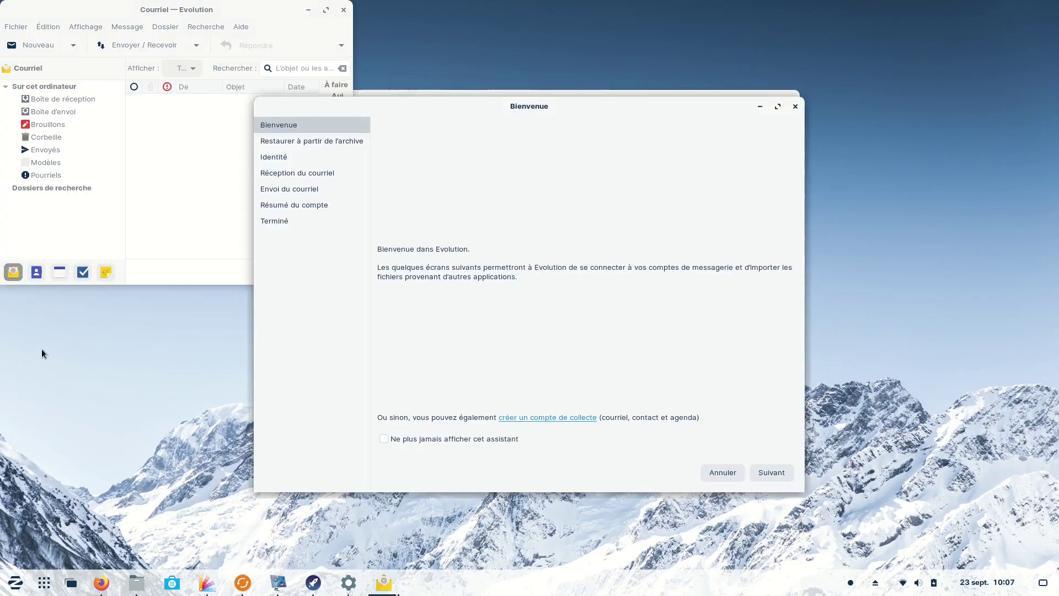
pyautogui.moveTo(550, 107); pyautogui.dragTo(750, 100)
pyautogui.moveTo(187, 11); pyautogui.dragTo(262, 149)
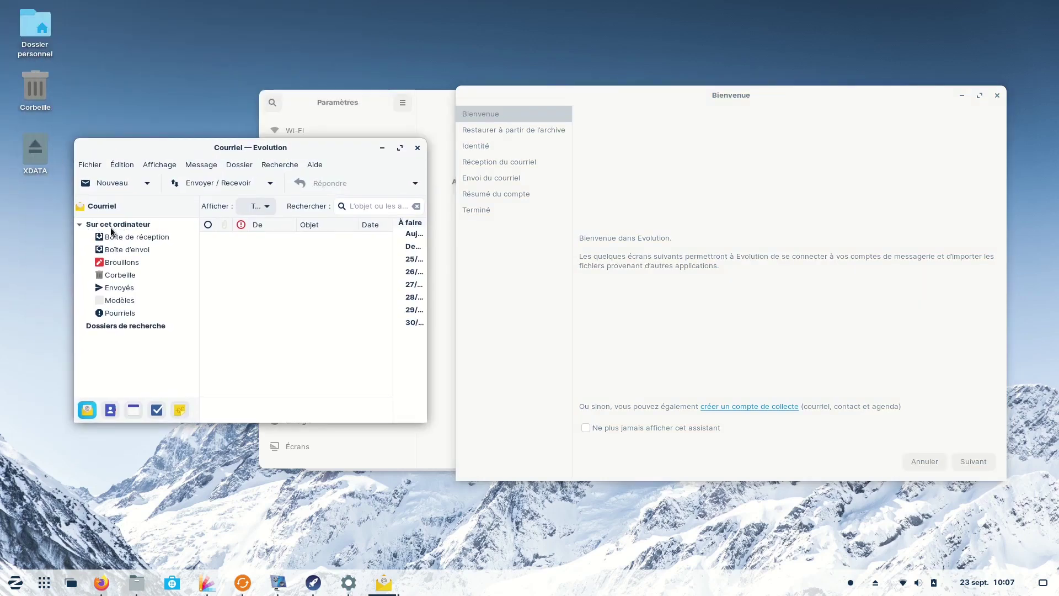
# View the local Boîte de réception and Boîte d'envoi, close Evolution, and start adding Google.
pyautogui.click(108, 236)
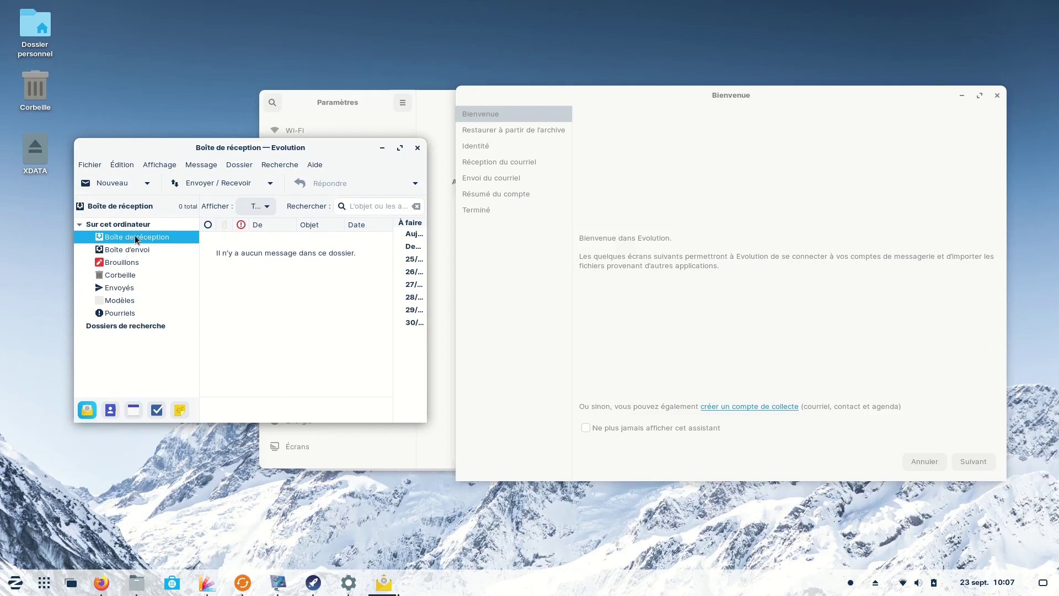
pyautogui.click(128, 250)
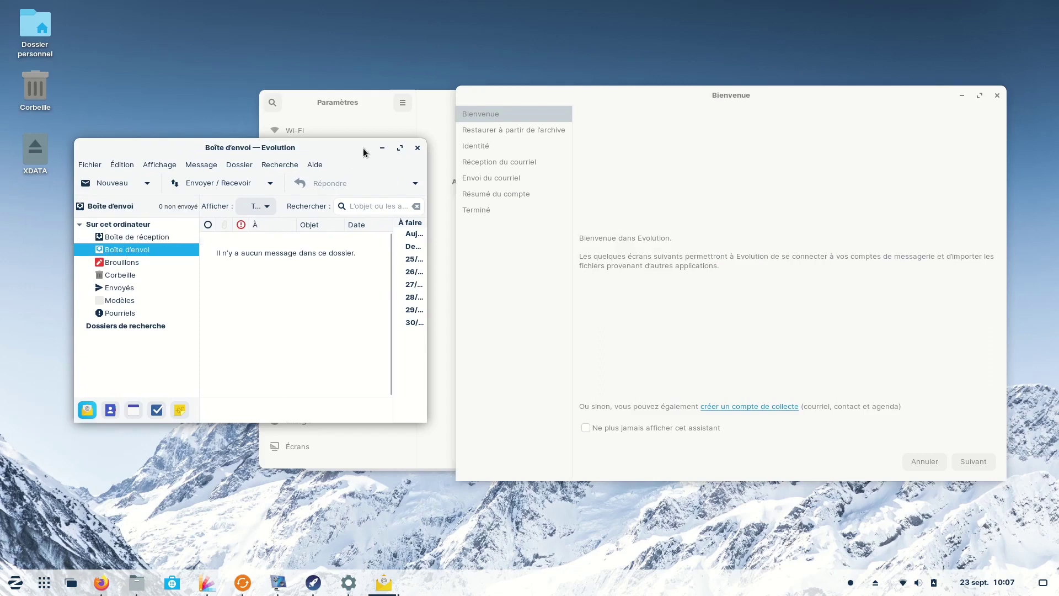
pyautogui.click(418, 148)
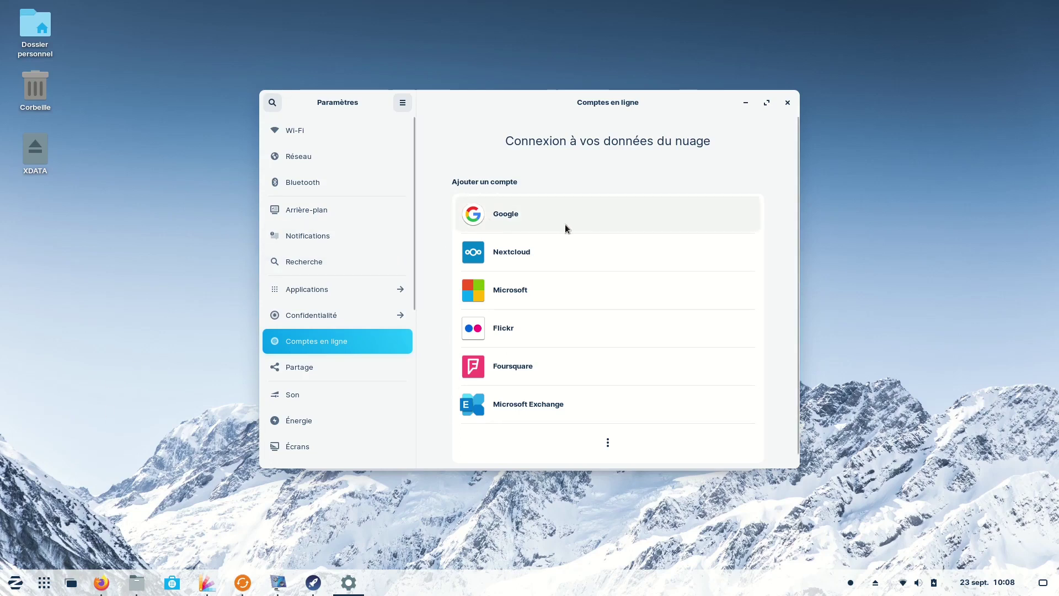
pyautogui.click(594, 219)
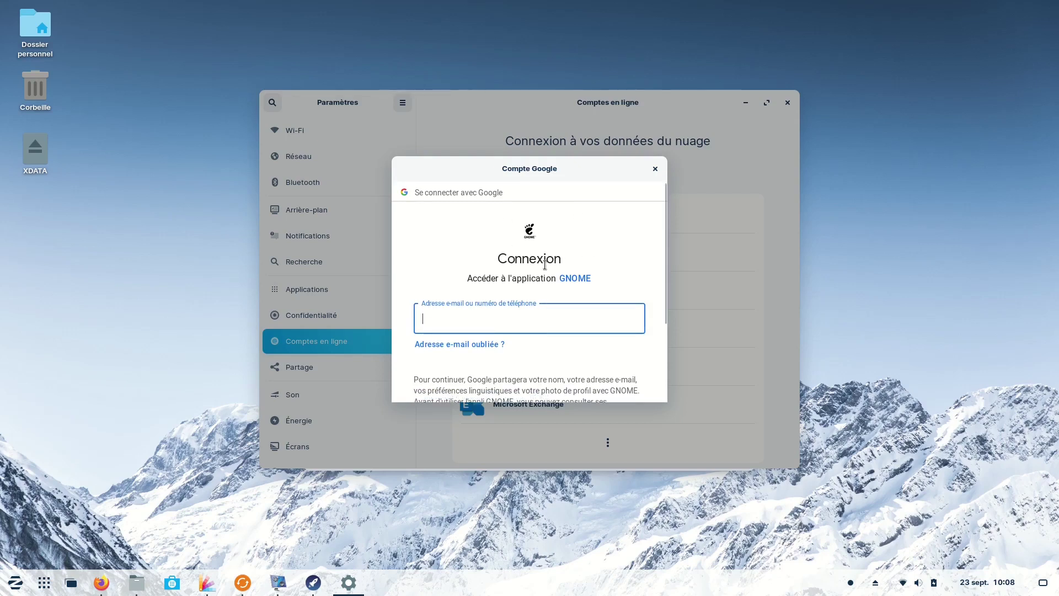
# Sign in to Google by pasting the account e-mail and entering the account password.
pyautogui.hotkey('ctrl', 'v')
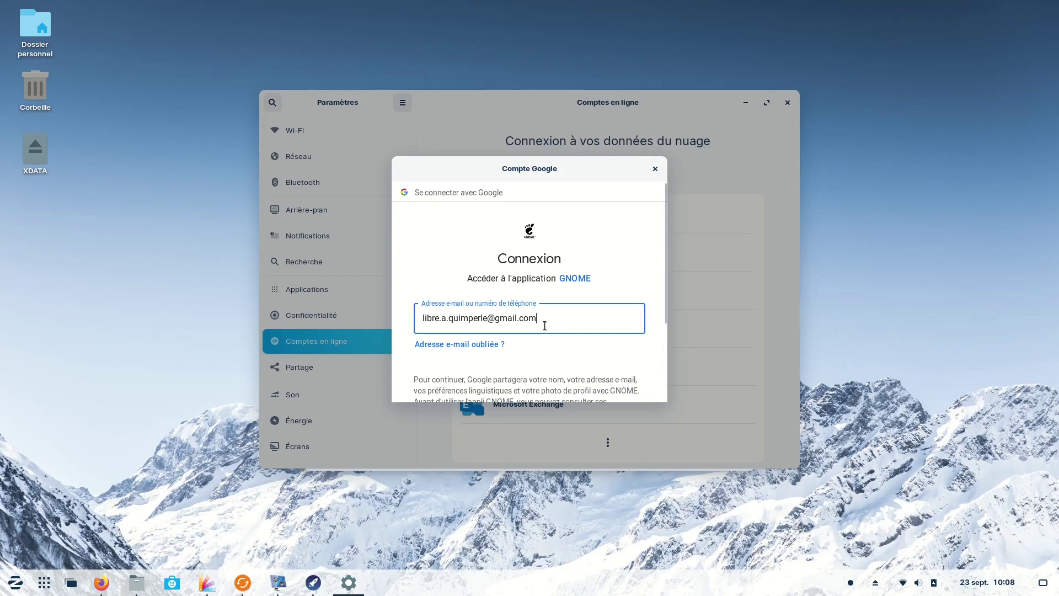
pyautogui.scroll(-3, 545, 326)
pyautogui.click(612, 363)
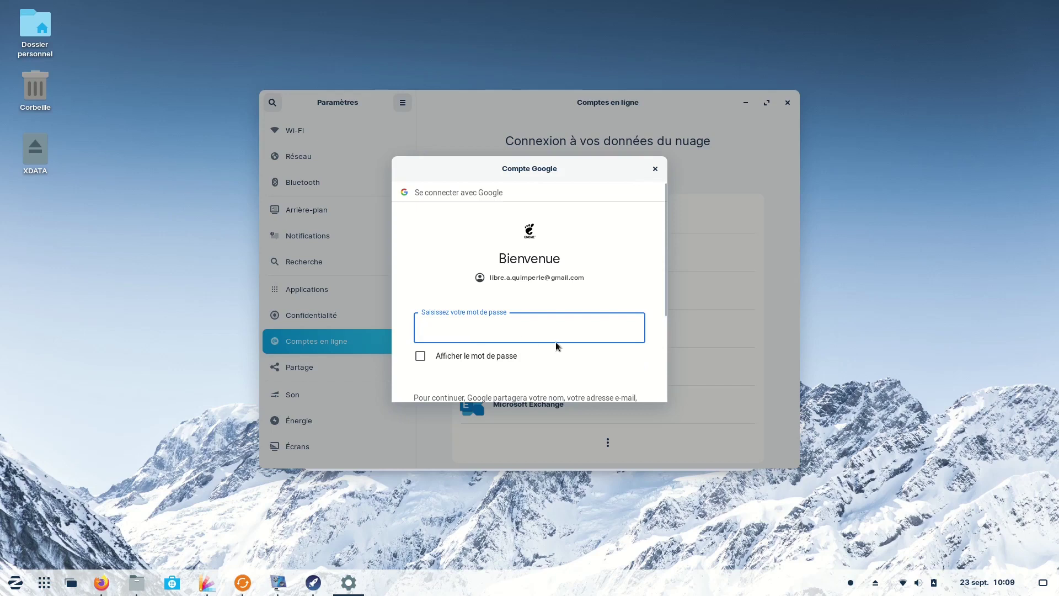
pyautogui.write('•••••••••••')
pyautogui.scroll(-5, 585, 338)
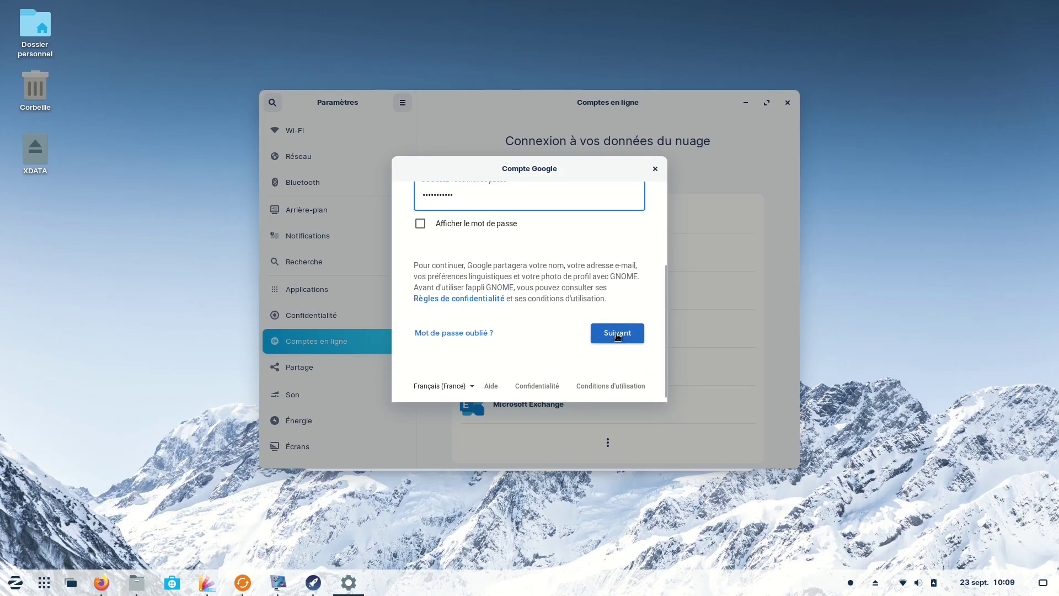
pyautogui.click(618, 333)
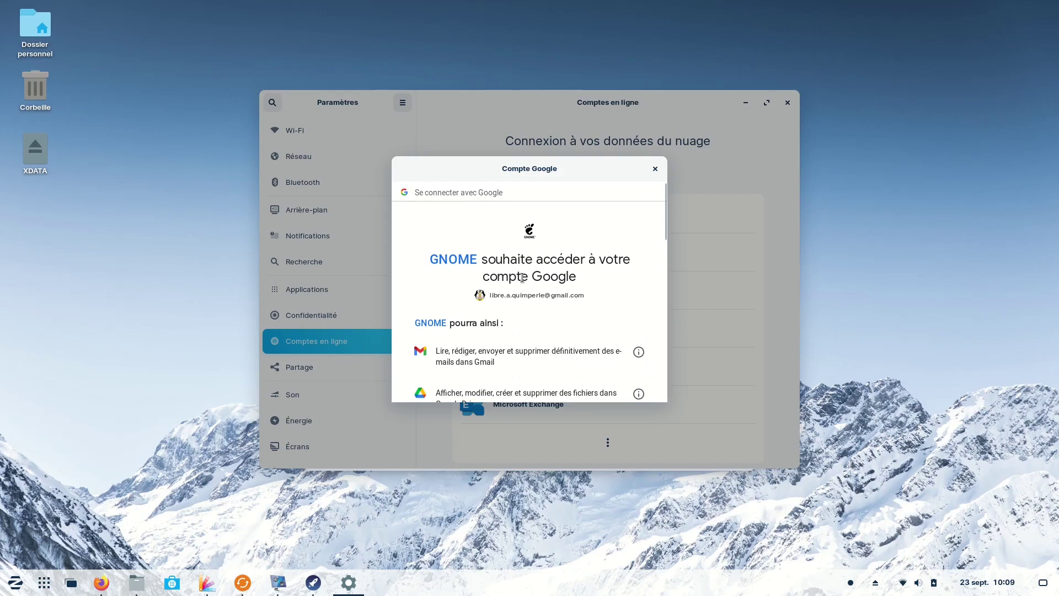
# Grant GNOME access to the Google account with Autoriser and close the Compte Google dialog.
pyautogui.scroll(-3, 563, 296)
pyautogui.scroll(-15, 522, 303)
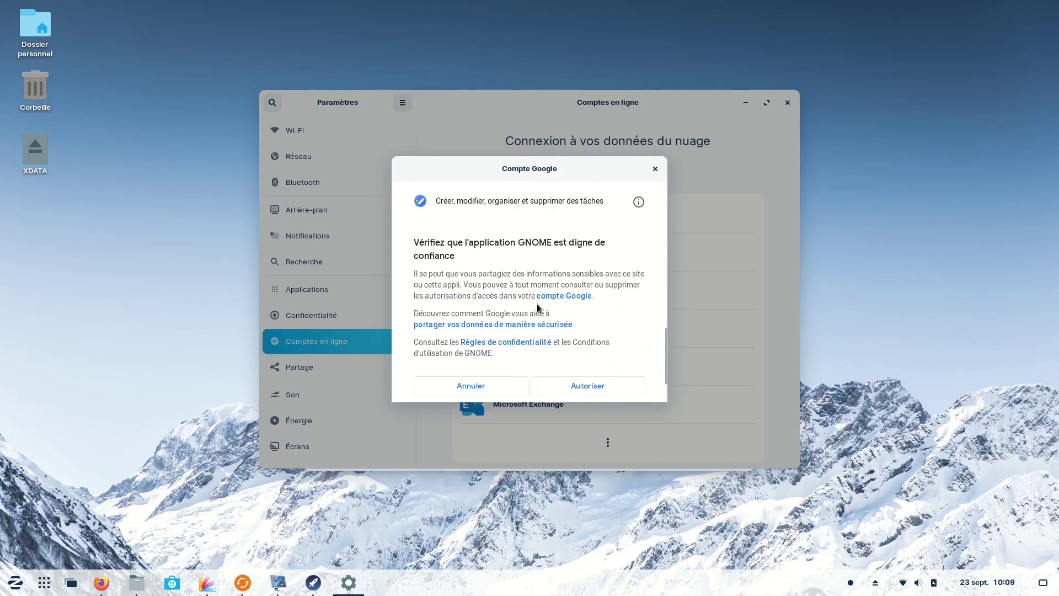
pyautogui.scroll(-2, 537, 307)
pyautogui.click(603, 332)
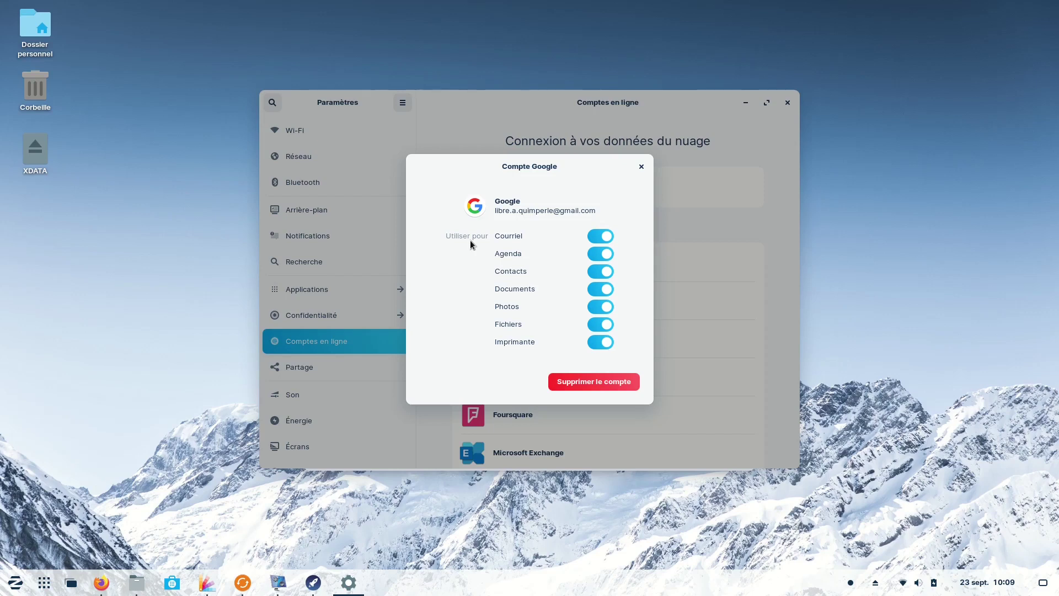
pyautogui.click(640, 167)
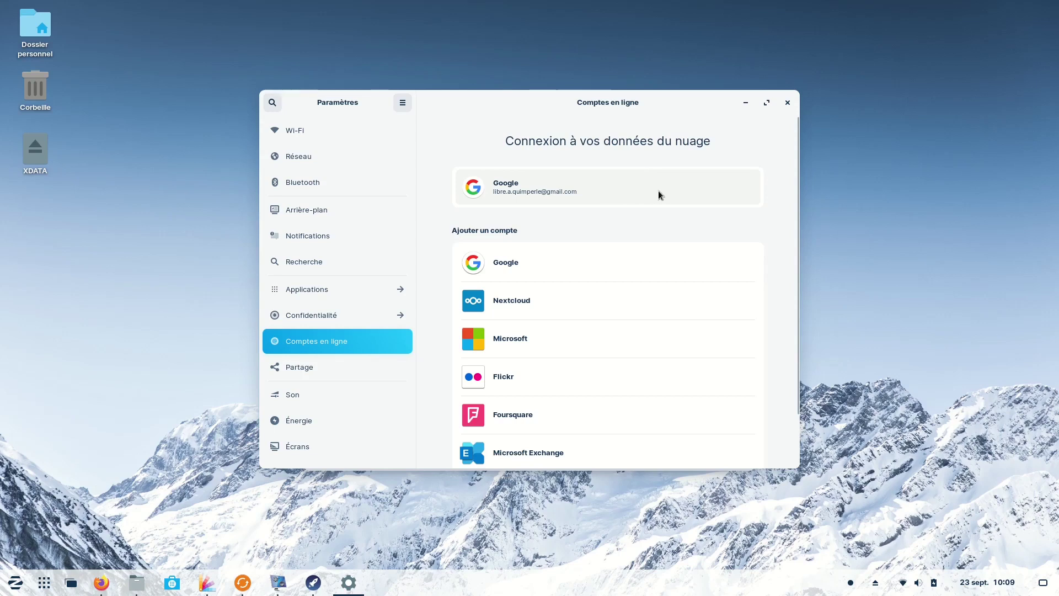
# Click the desktop and open the calendar panel from the taskbar clock, showing 23 septembre 2021.
pyautogui.click(892, 191)
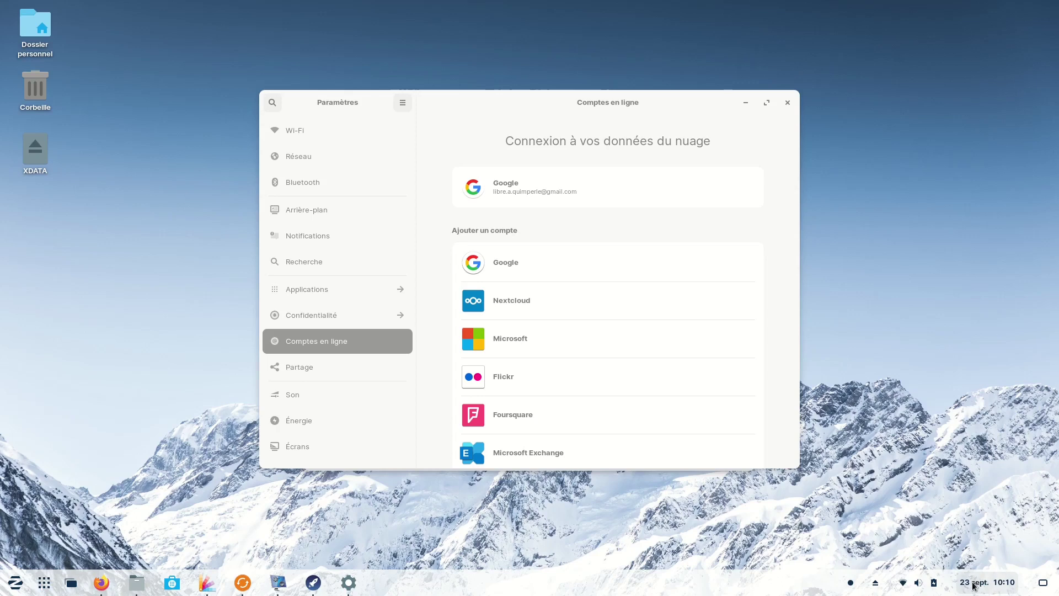
pyautogui.click(974, 584)
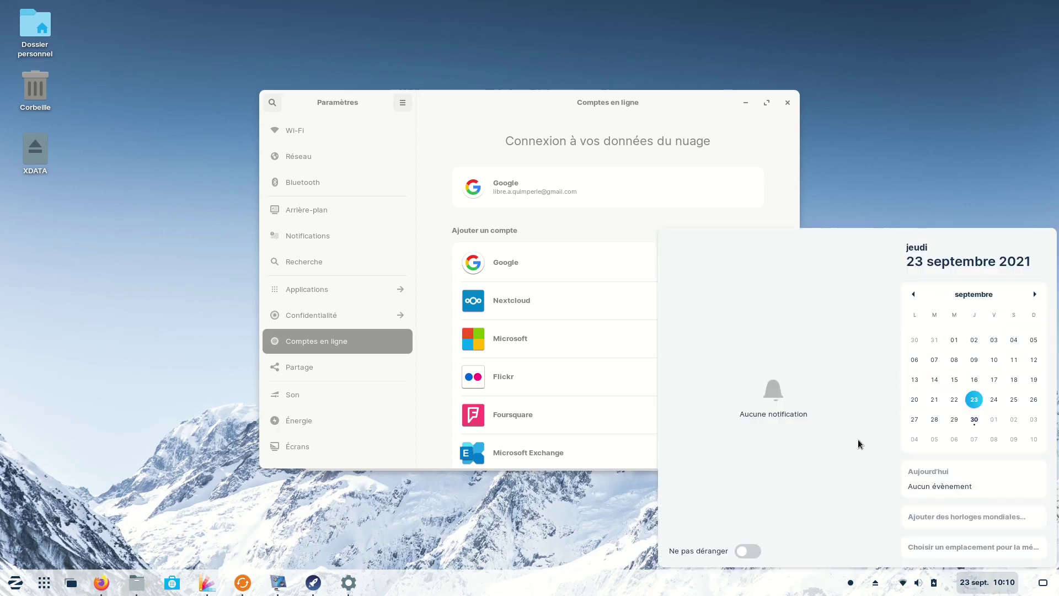
pyautogui.click(975, 421)
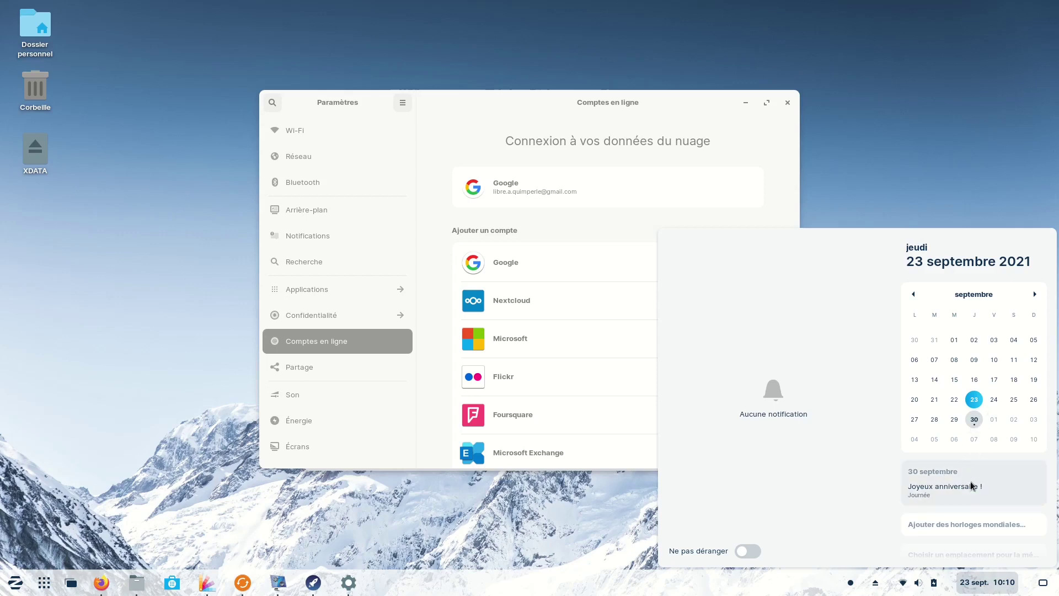
pyautogui.click(954, 422)
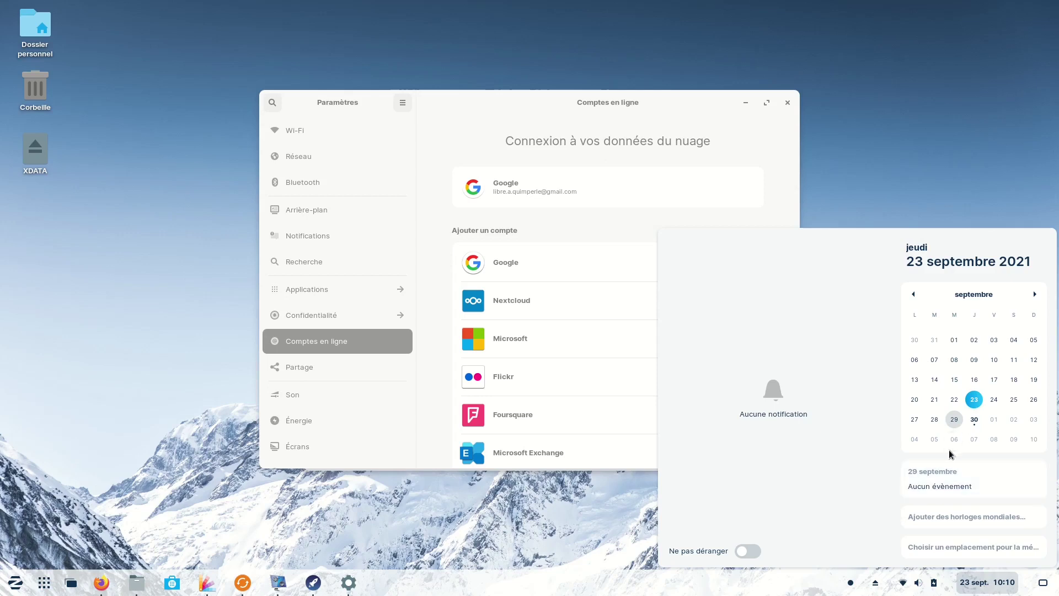
pyautogui.click(969, 420)
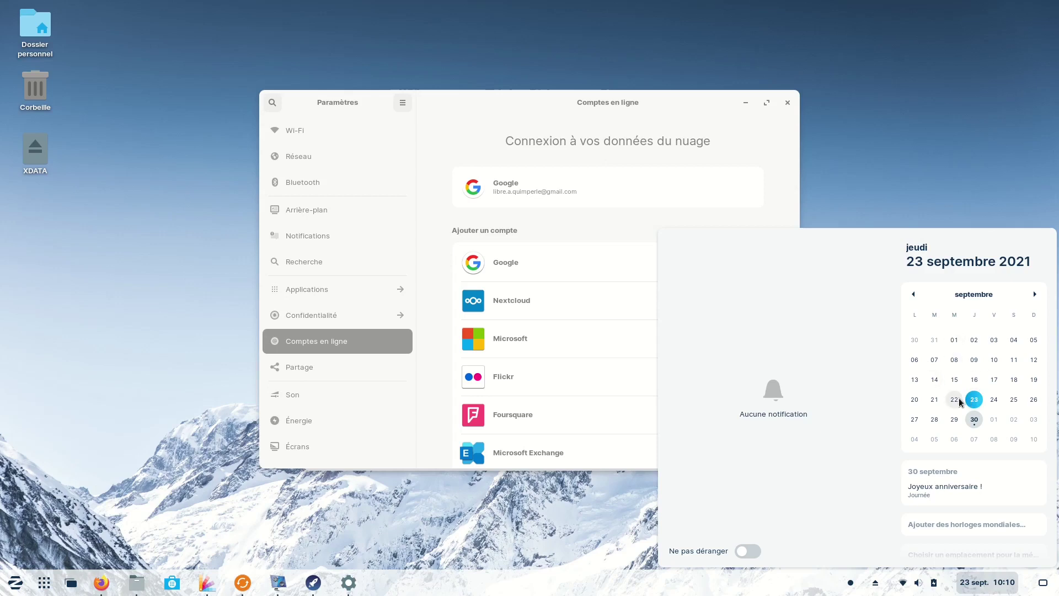
pyautogui.click(555, 513)
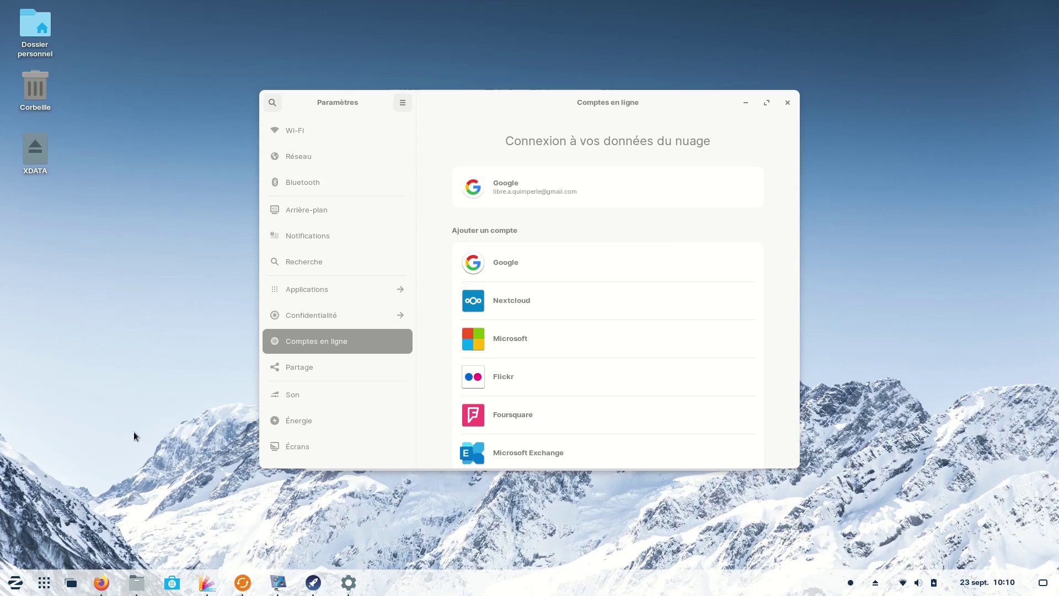
pyautogui.click(15, 584)
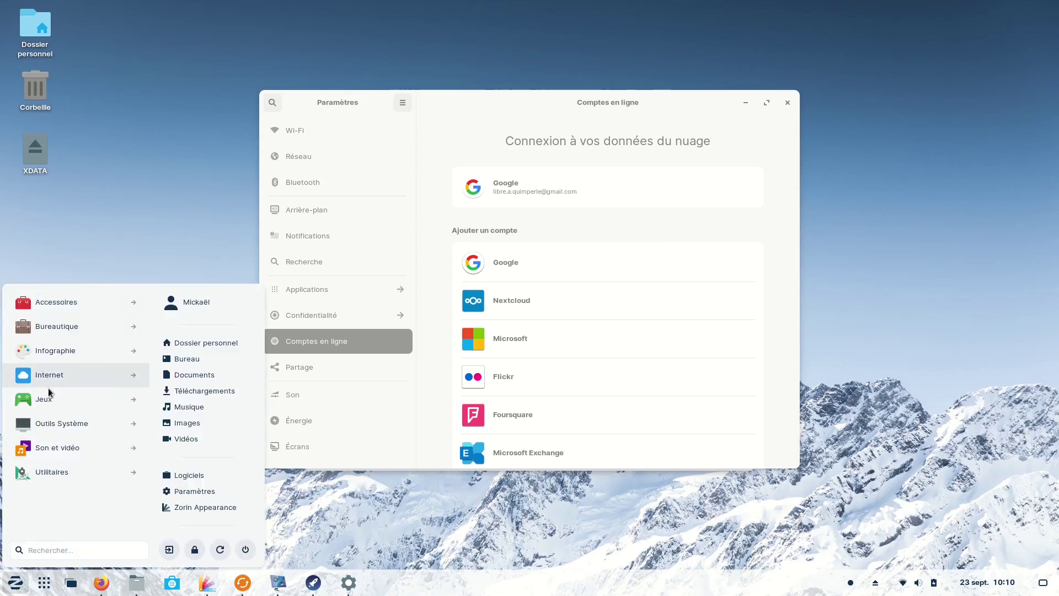
pyautogui.click(61, 329)
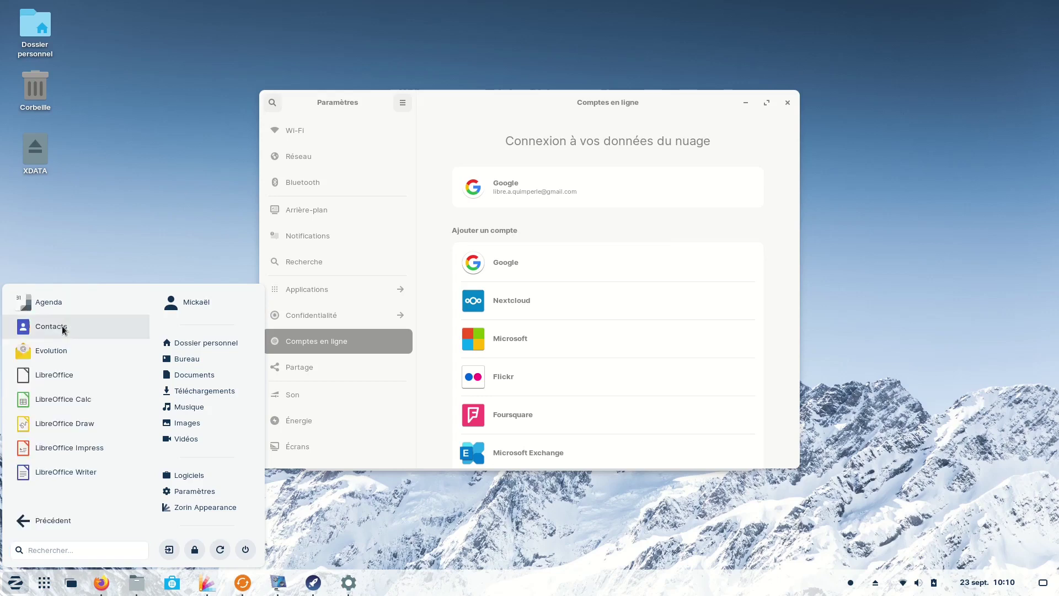
pyautogui.click(61, 354)
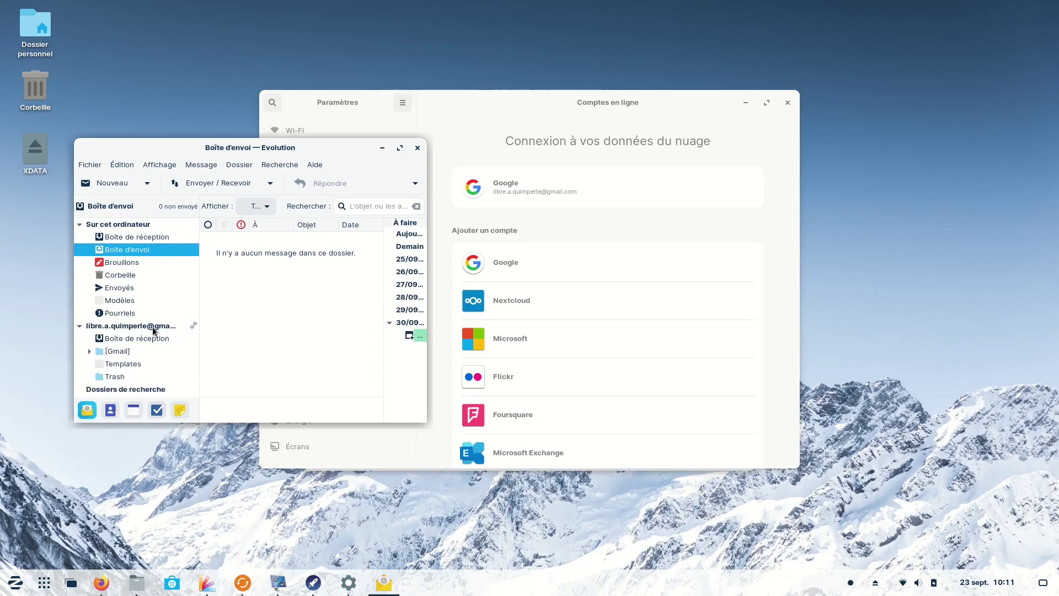
pyautogui.click(401, 148)
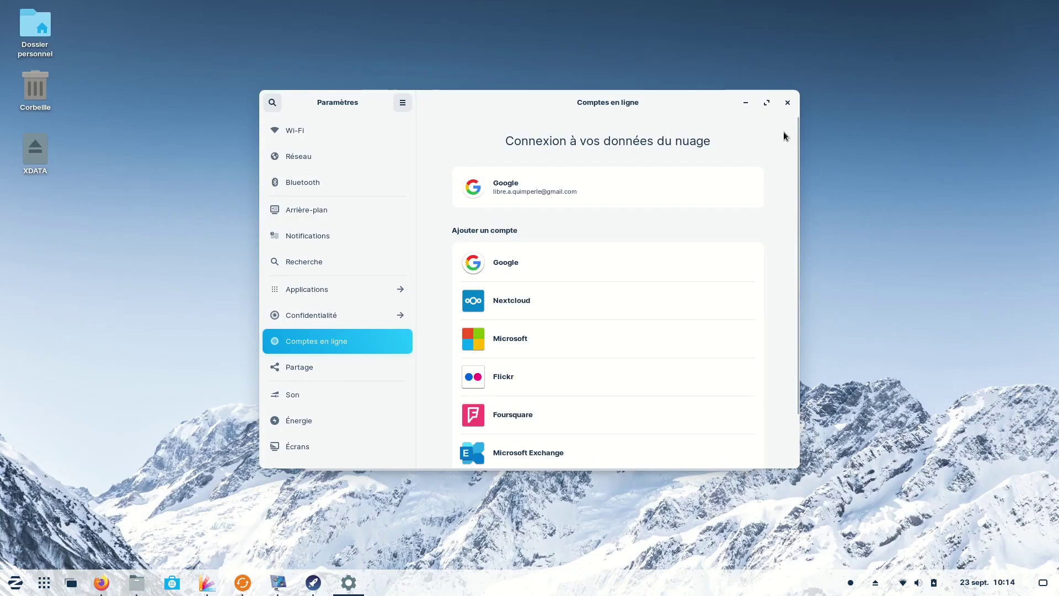
# Close Settings, then reopen and close online accounts, and advance the welcome tour to Zorin Connect.
pyautogui.click(787, 104)
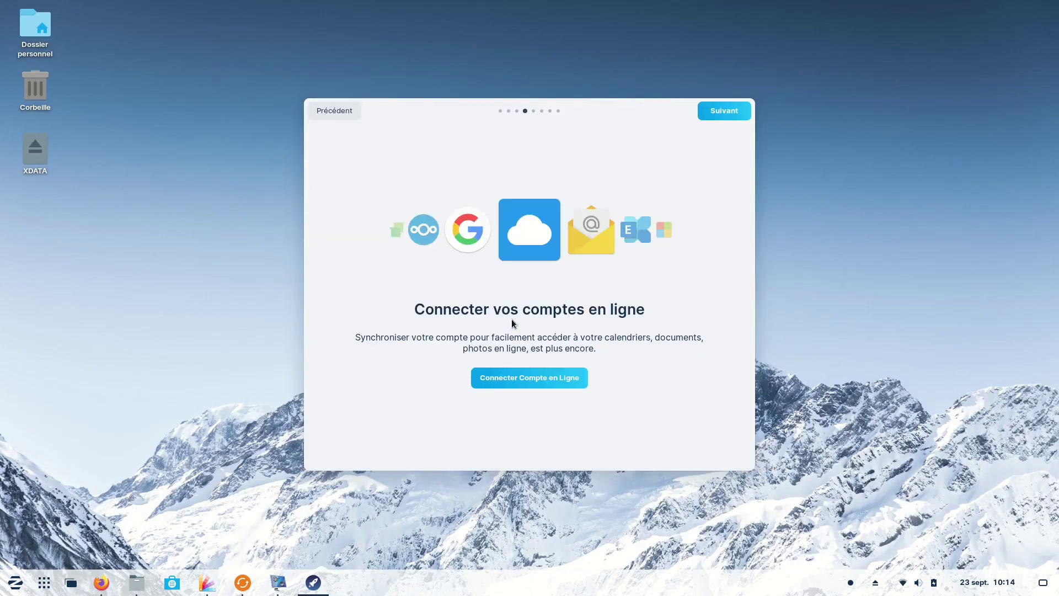
pyautogui.click(549, 370)
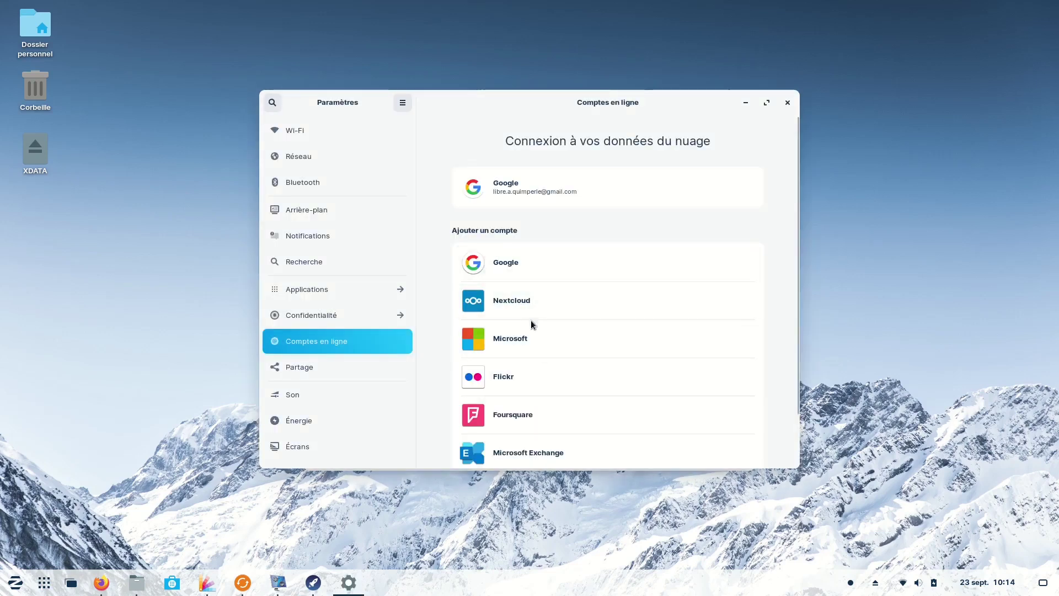
pyautogui.scroll(-3, 548, 430)
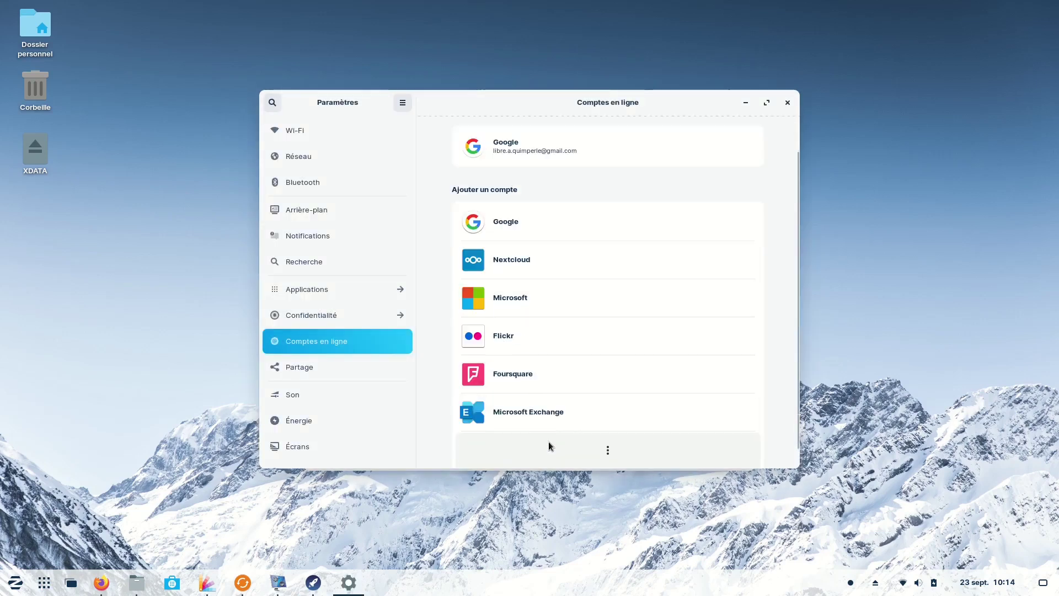
pyautogui.click(788, 103)
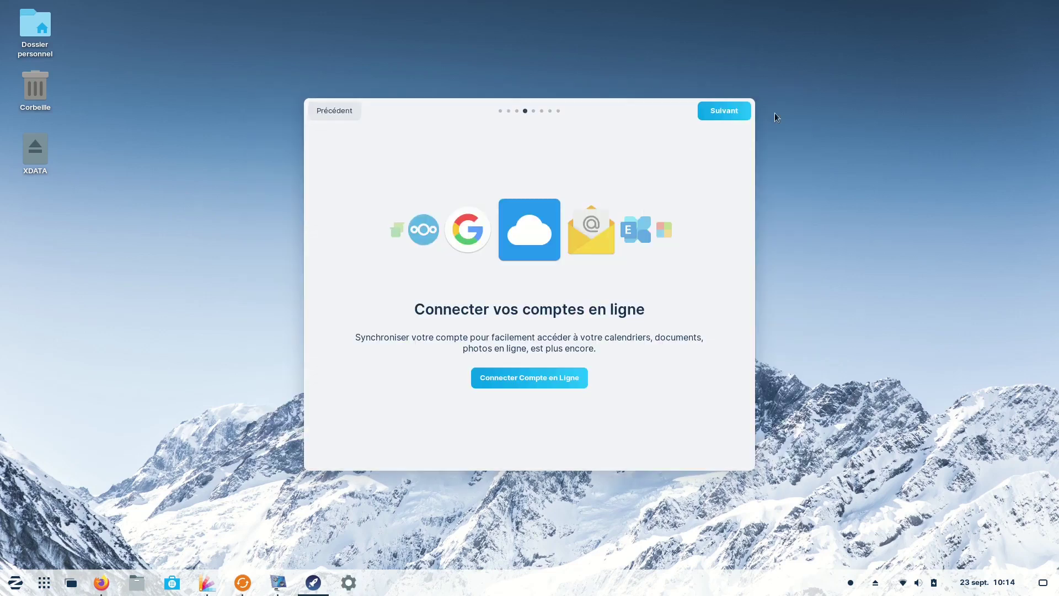
pyautogui.click(733, 110)
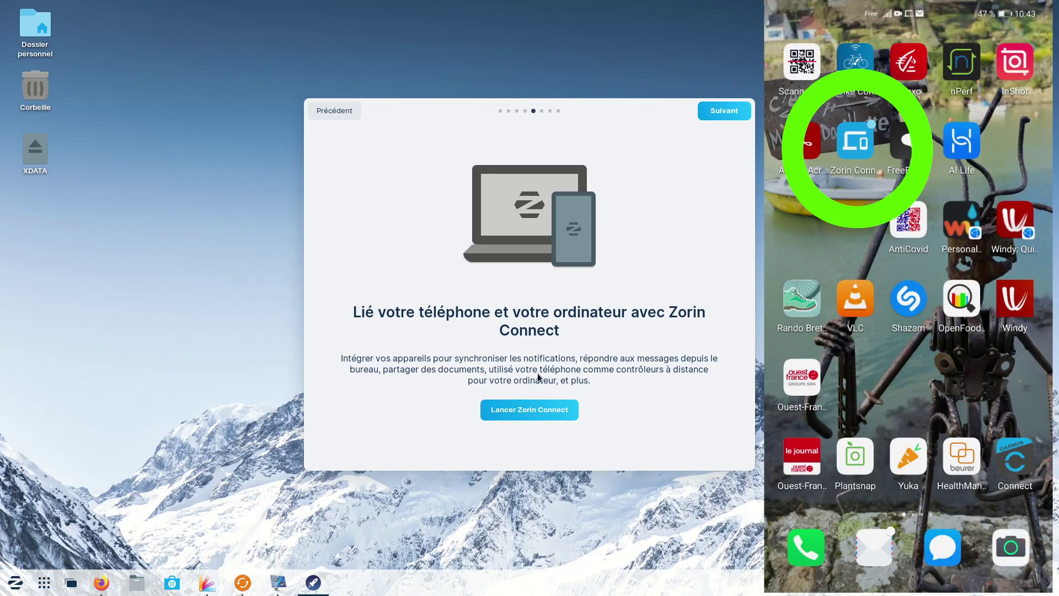
# Launch Zorin Connect, turn on the phone's Wi-Fi and open Zorin Connect on the phone.
pyautogui.click(531, 408)
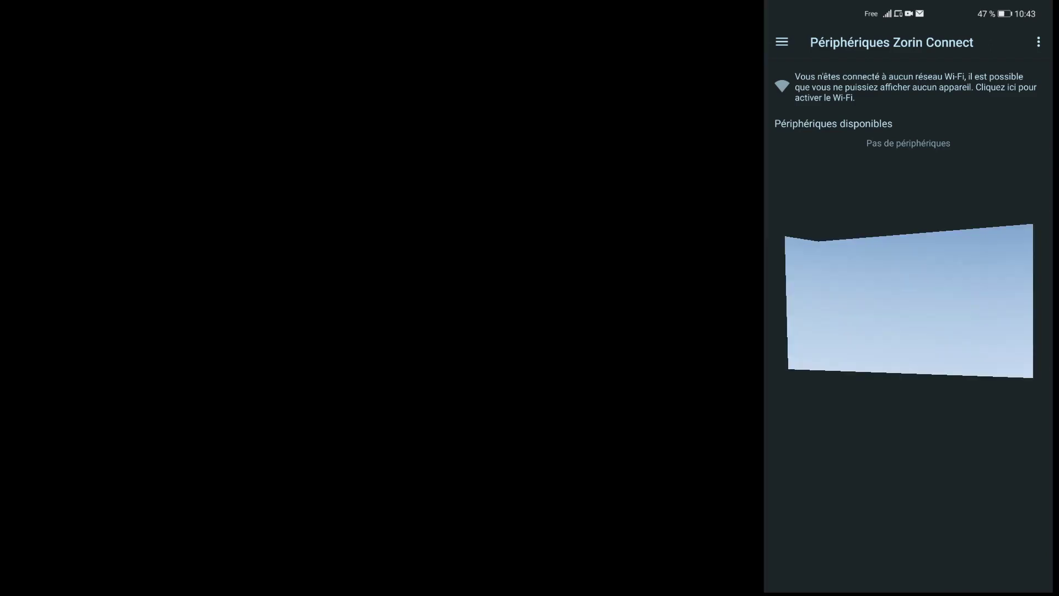
pyautogui.click(860, 96)
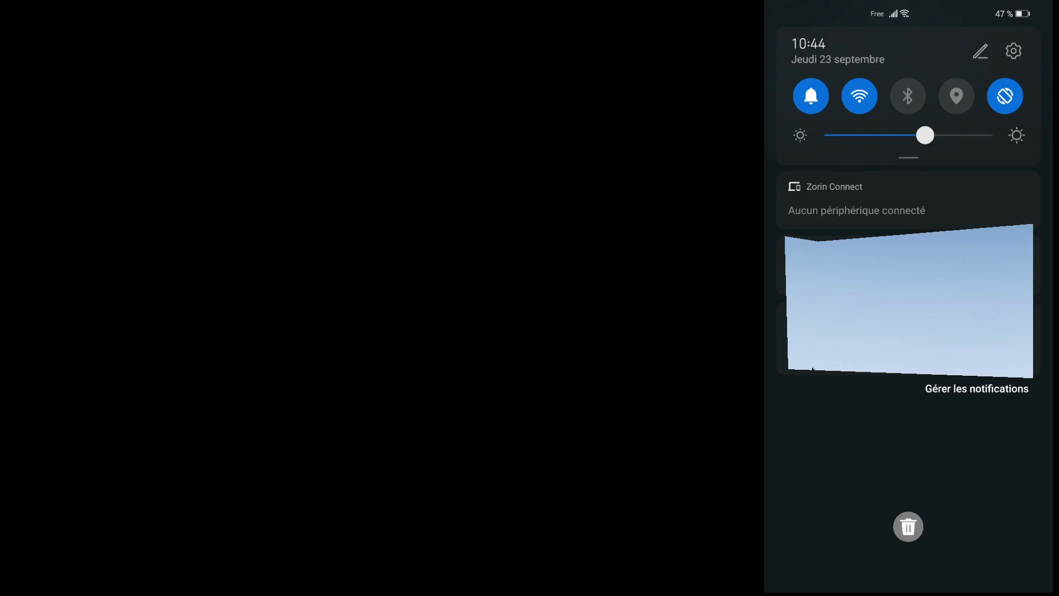
pyautogui.click(929, 201)
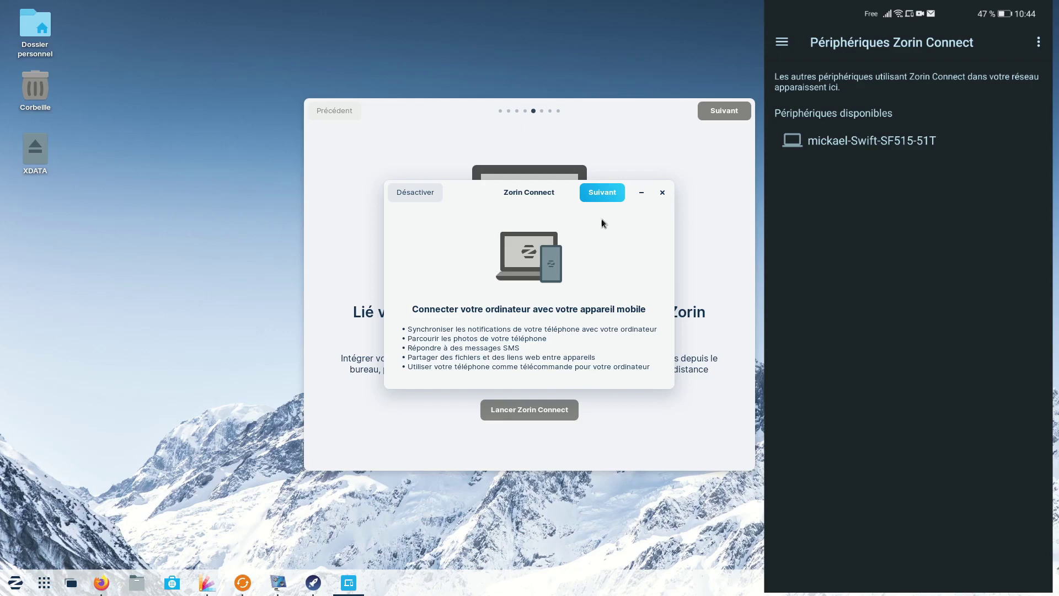
# Skip the Zorin Connect intro, refresh nearby devices and open the NOH-NX9 phone's settings.
pyautogui.click(601, 193)
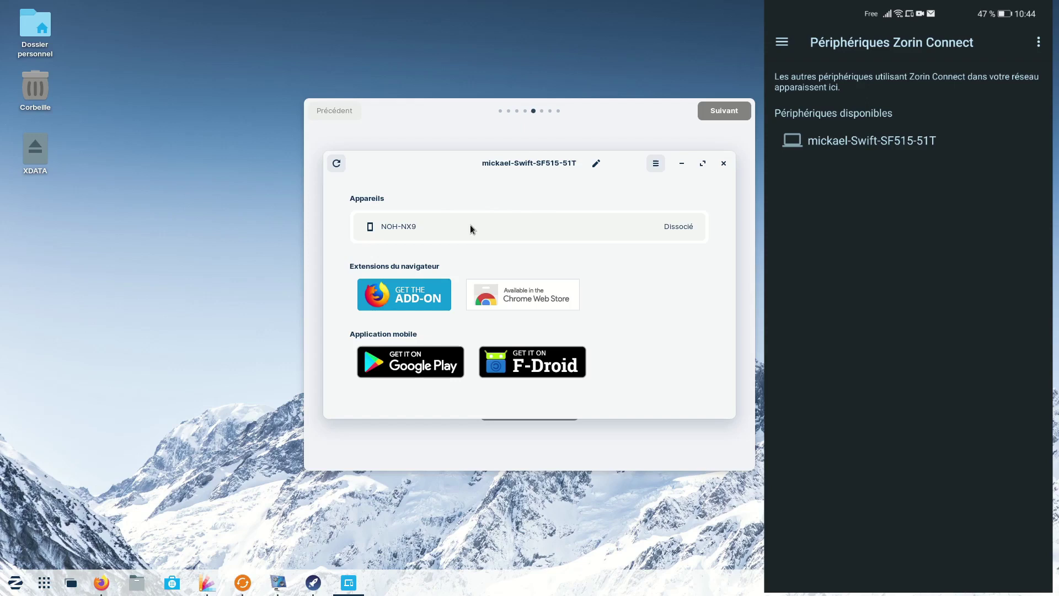
pyautogui.click(336, 164)
pyautogui.click(439, 228)
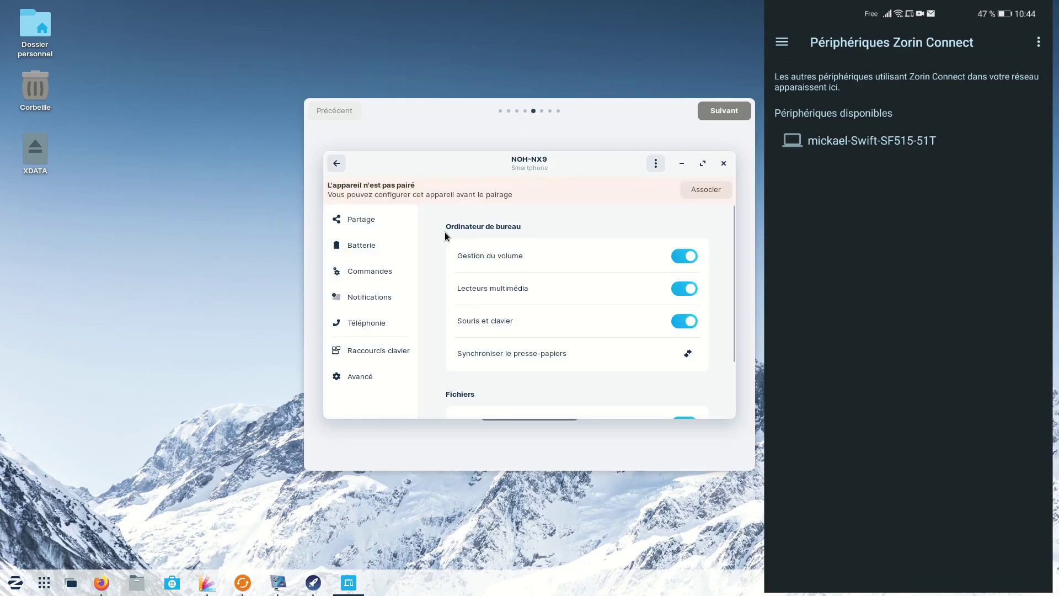
pyautogui.click(337, 164)
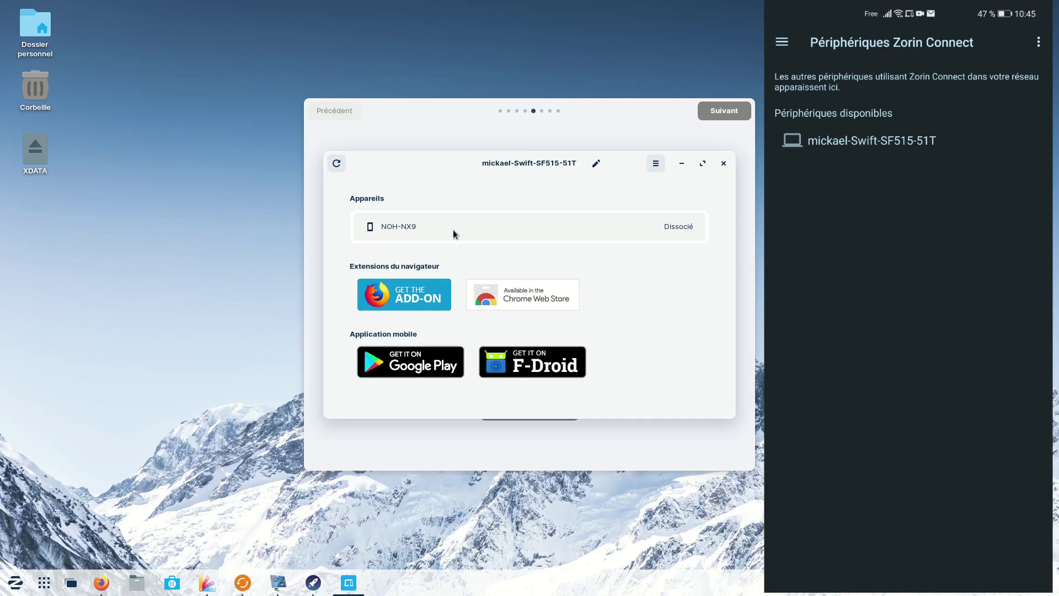
pyautogui.click(666, 228)
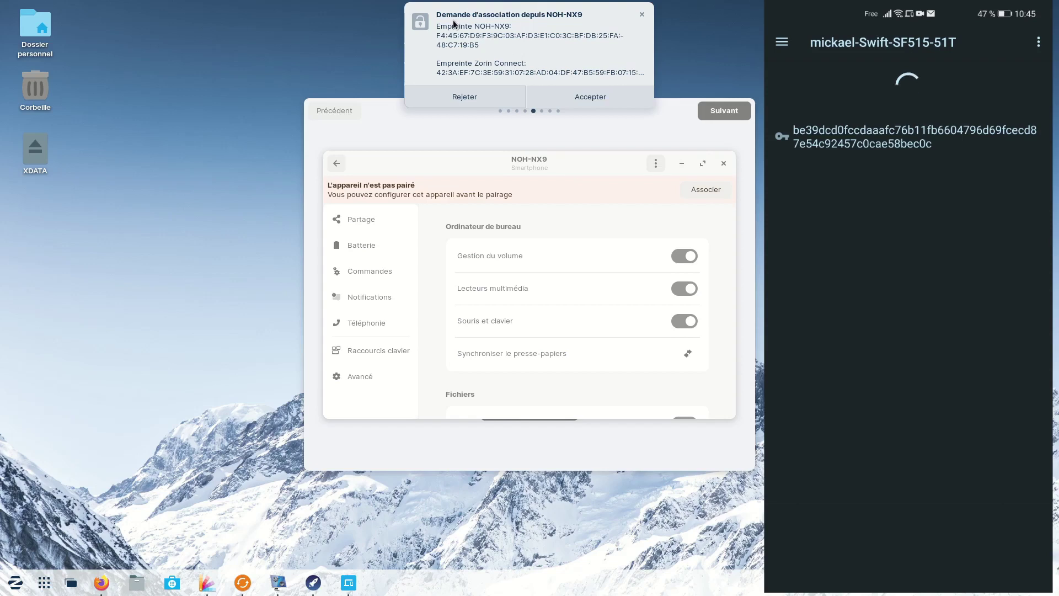
# Accept NOH-NX9's pairing request and view its sharing, battery, commands and notification sections.
pyautogui.click(591, 96)
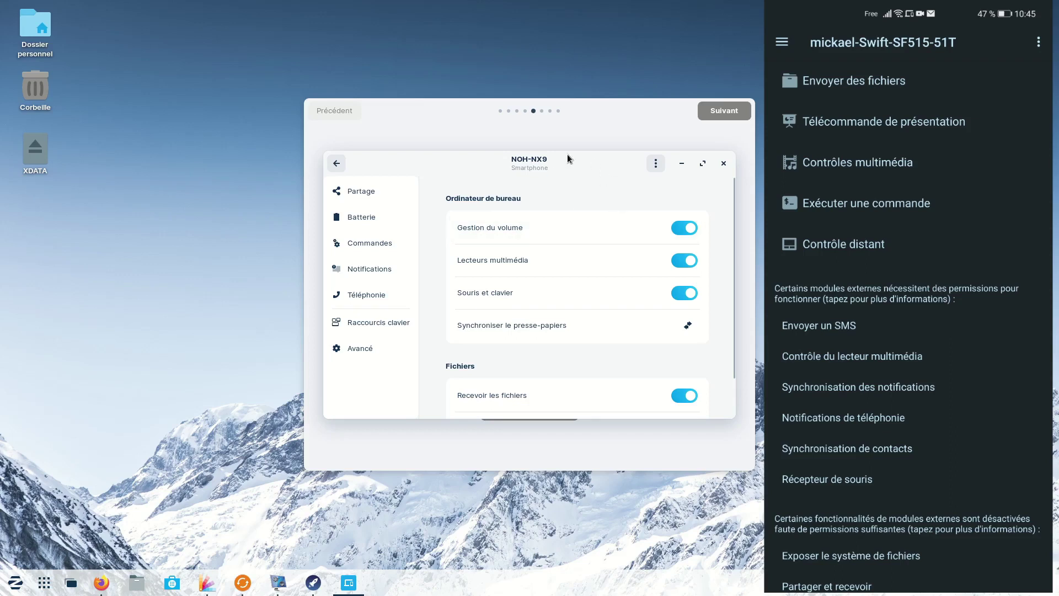
pyautogui.click(356, 194)
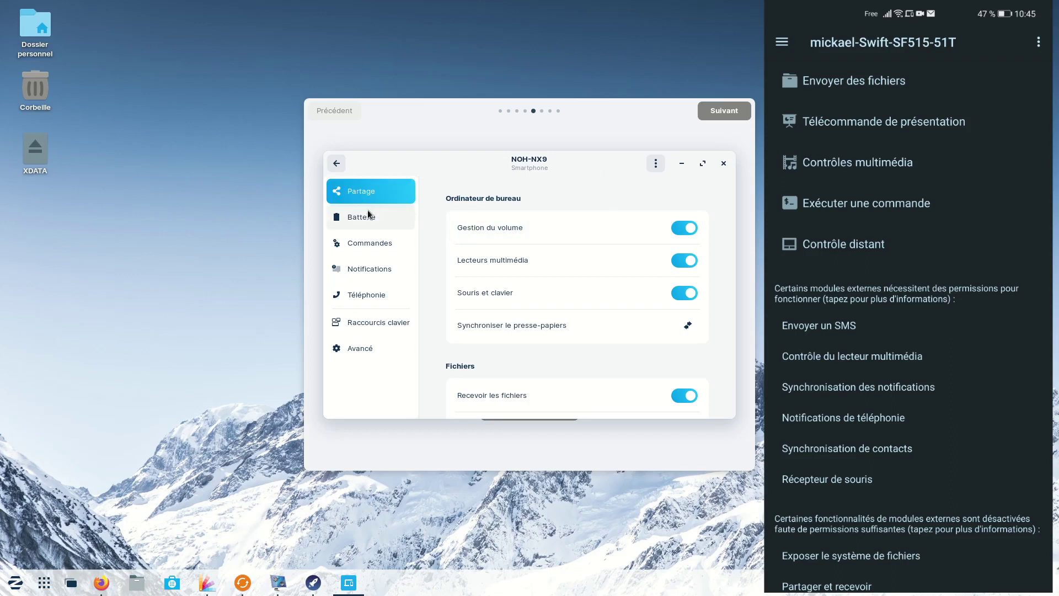
pyautogui.click(366, 215)
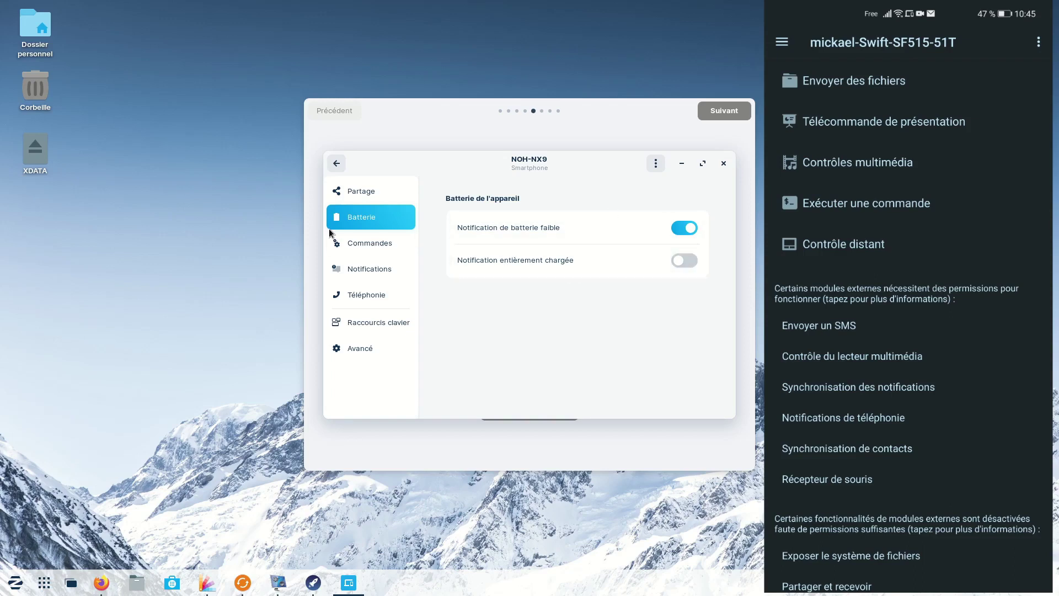
pyautogui.click(359, 245)
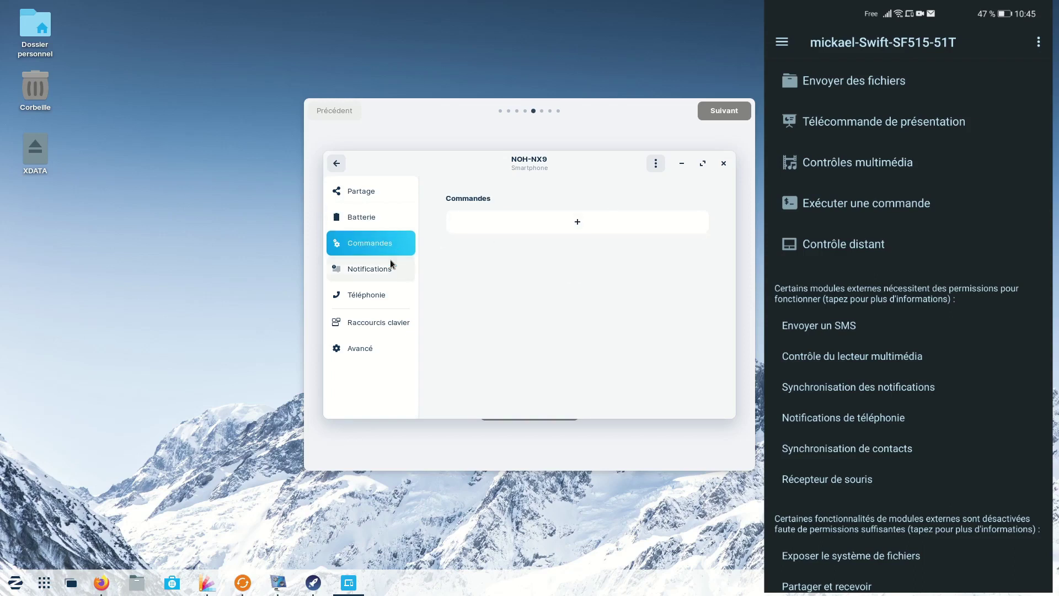
pyautogui.click(362, 269)
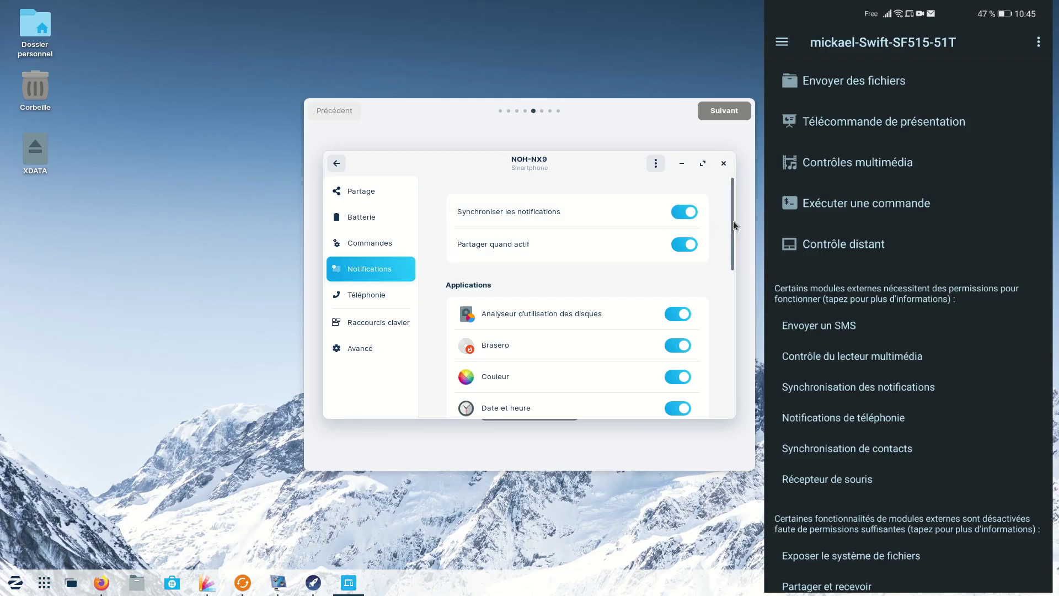
# View the calls, keyboard shortcuts and Avancé plugin sections for NOH-NX9.
pyautogui.moveTo(733, 221)
pyautogui.mouseDown()
pyautogui.moveTo(744, 323)
pyautogui.moveTo(736, 386)
pyautogui.moveTo(738, 222)
pyautogui.mouseUp()
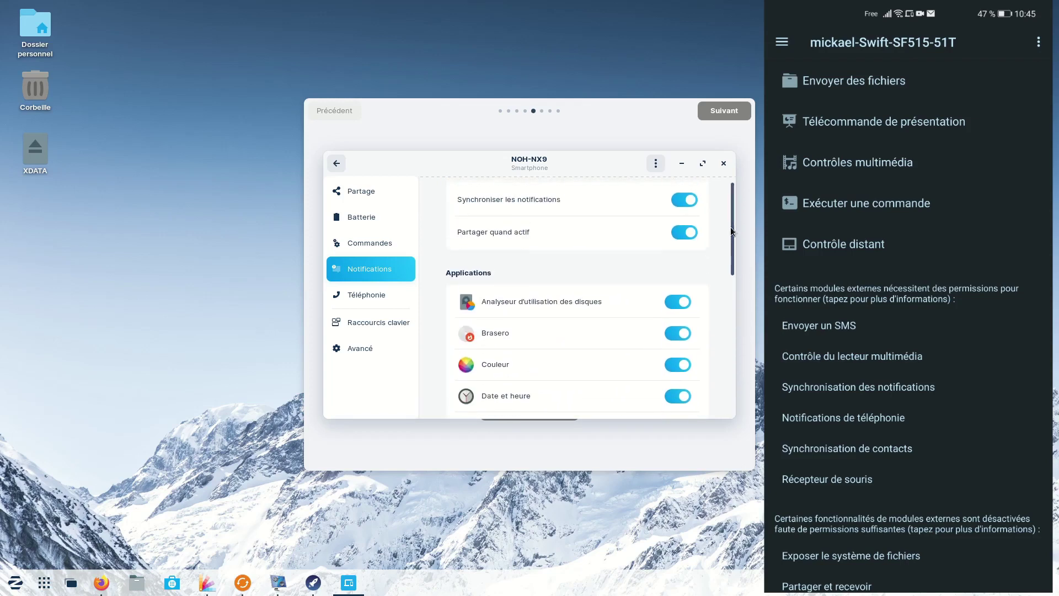
pyautogui.scroll(-5, 580, 323)
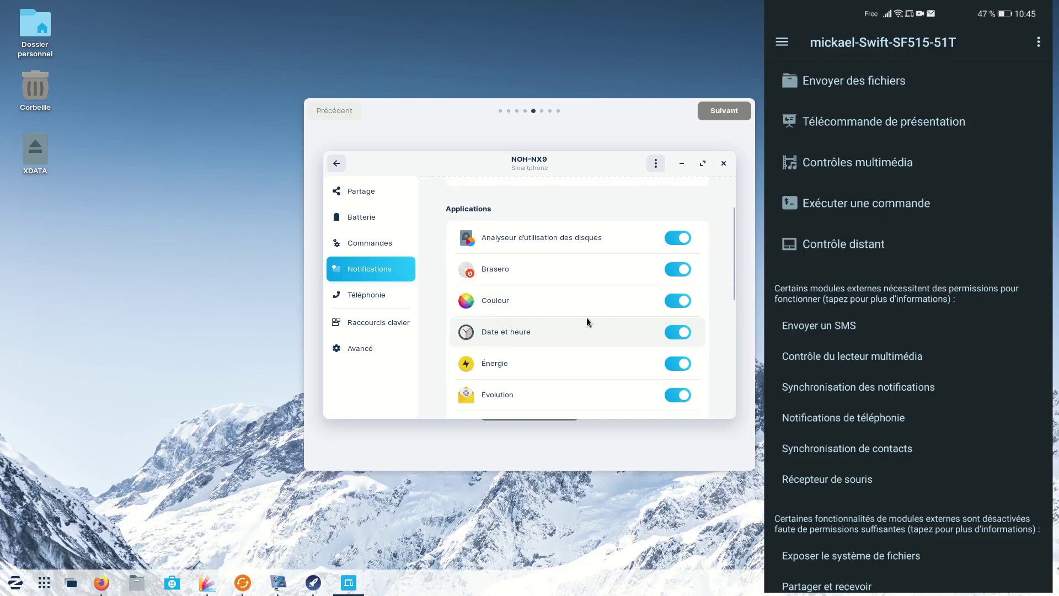
pyautogui.click(352, 296)
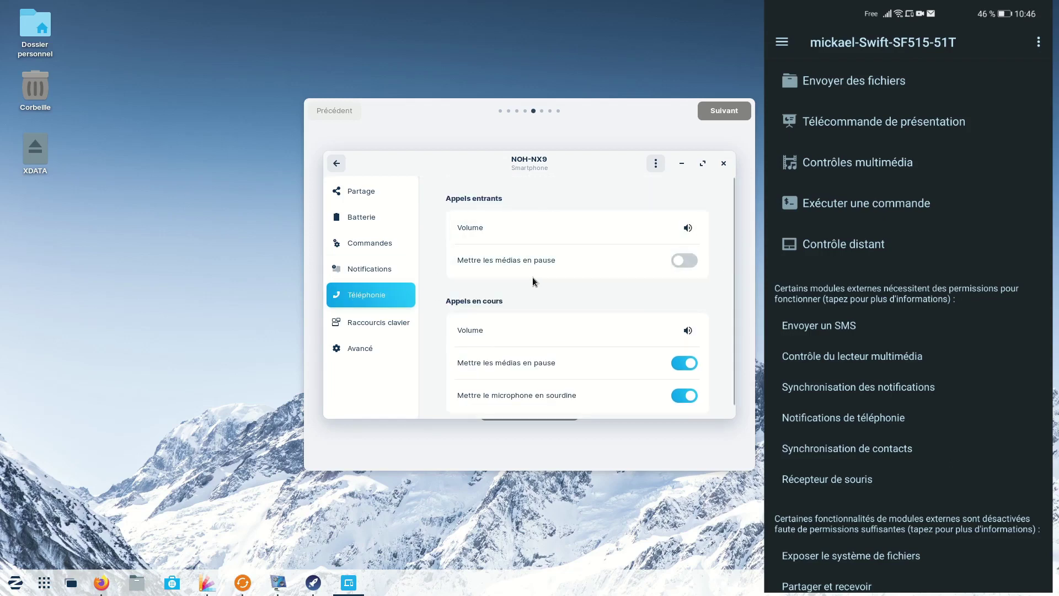
pyautogui.scroll(-1, 574, 293)
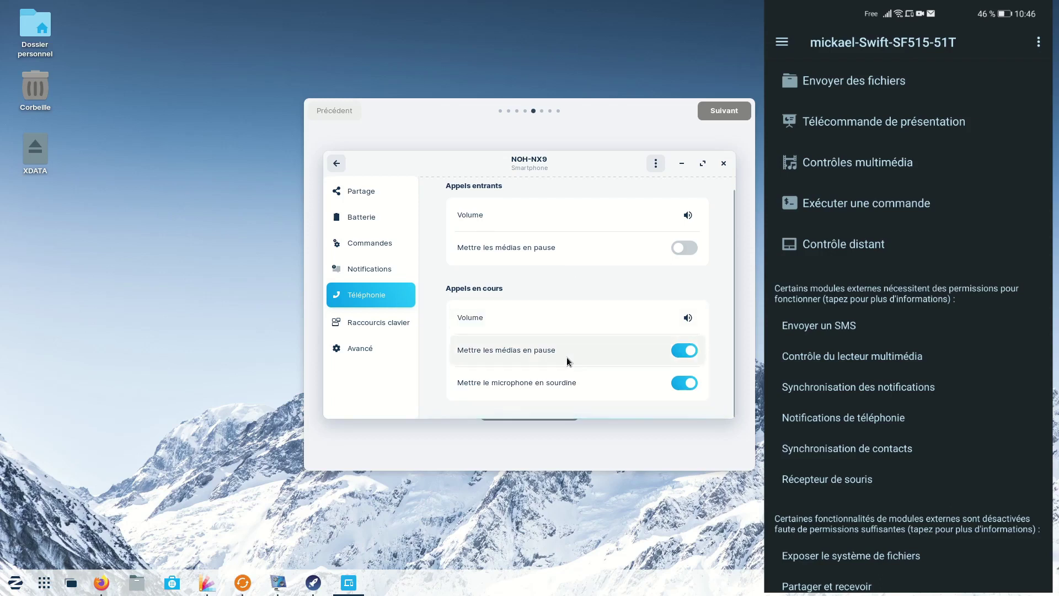
pyautogui.click(387, 323)
pyautogui.click(371, 352)
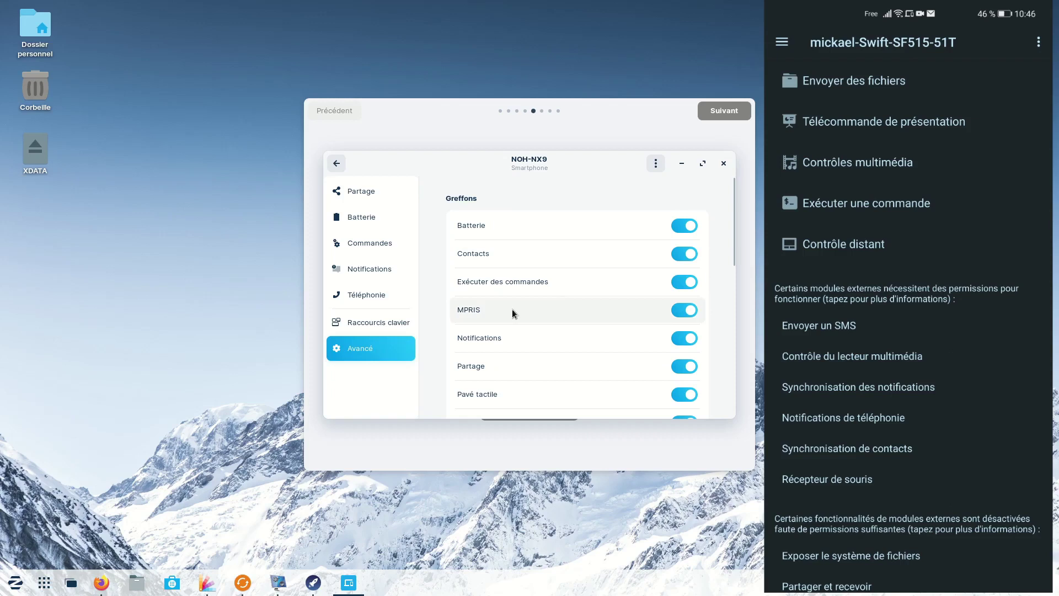
pyautogui.moveTo(732, 221)
pyautogui.mouseDown()
pyautogui.moveTo(720, 391)
pyautogui.moveTo(747, 280)
pyautogui.moveTo(733, 379)
pyautogui.moveTo(745, 215)
pyautogui.mouseUp()
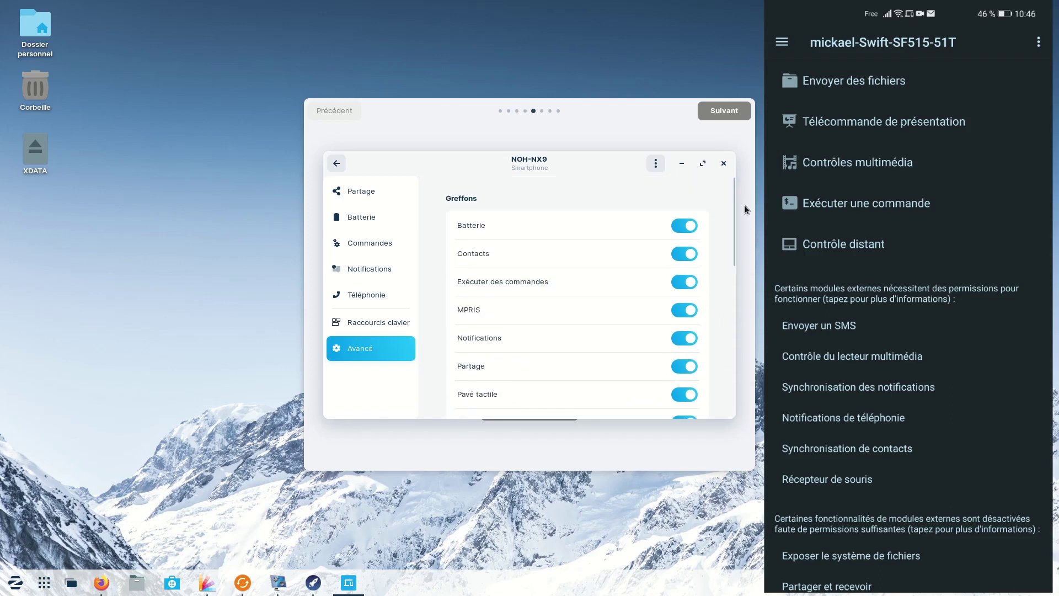
# Ring the NOH-NX9 phone with Faire sonner from the ⋮ actions menu.
pyautogui.click(657, 164)
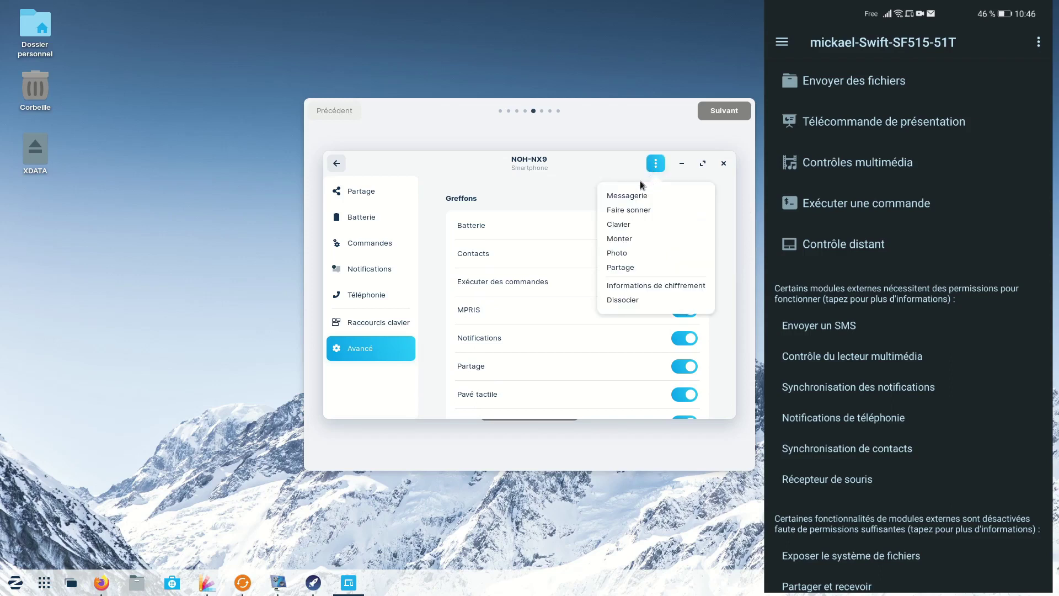
pyautogui.click(634, 210)
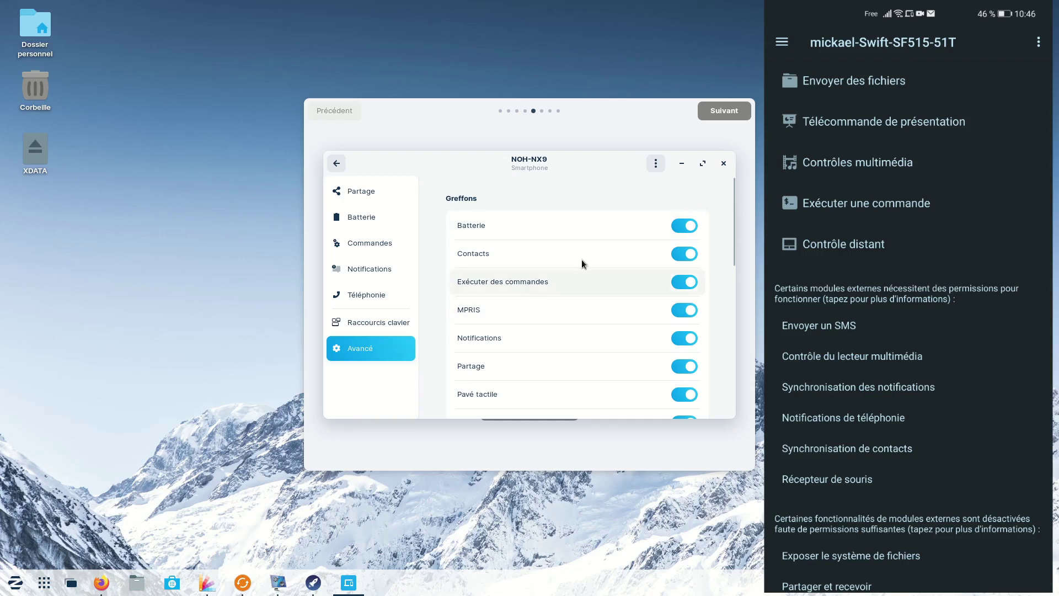
pyautogui.click(652, 165)
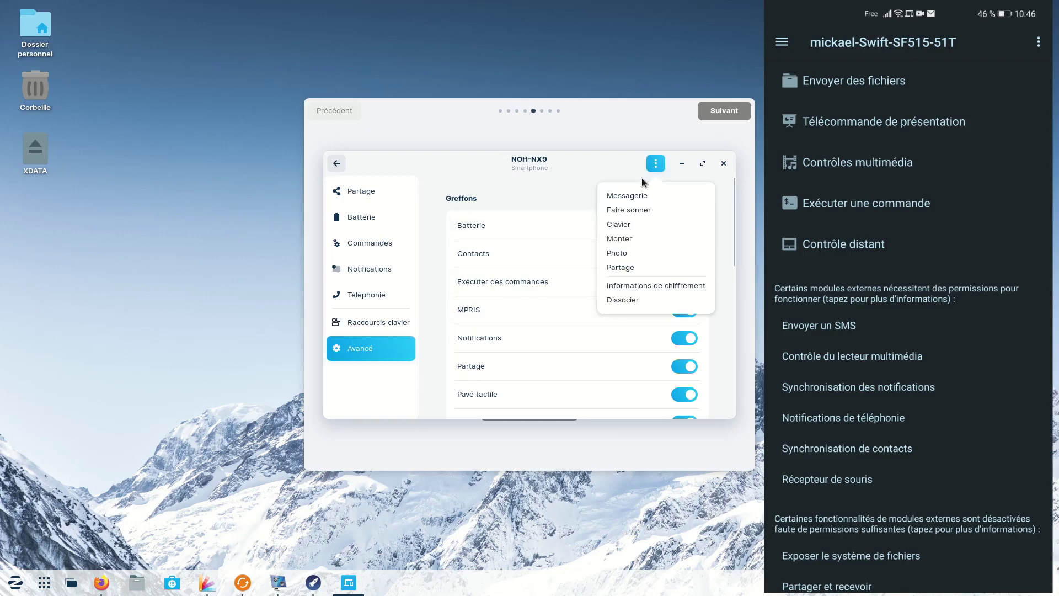
pyautogui.click(722, 167)
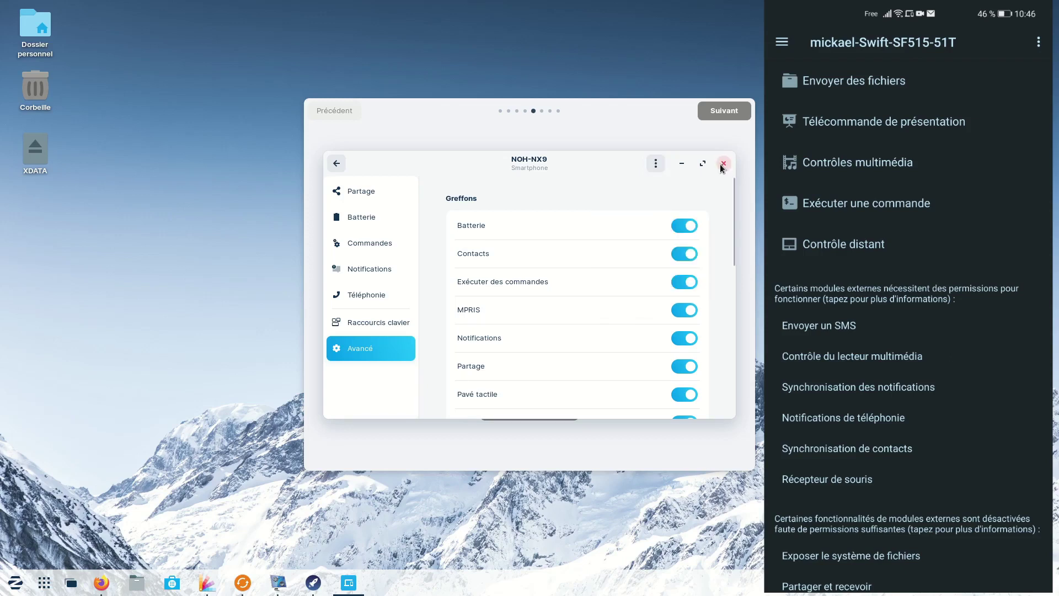
# Close the NOH-NX9 window and expand the phone's entry in the system status menu.
pyautogui.click(723, 164)
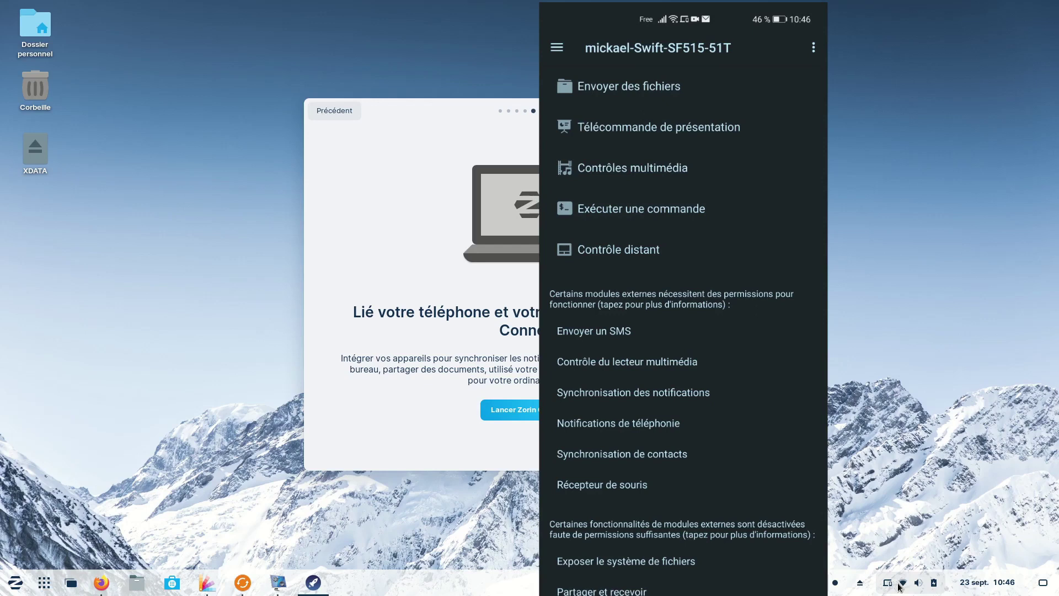
pyautogui.click(899, 583)
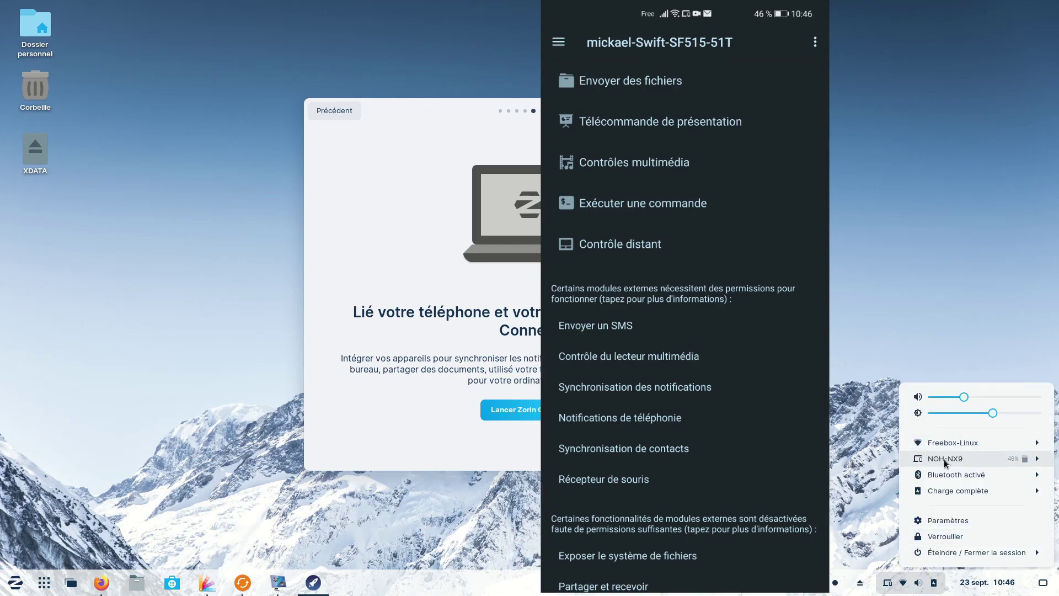
pyautogui.click(962, 457)
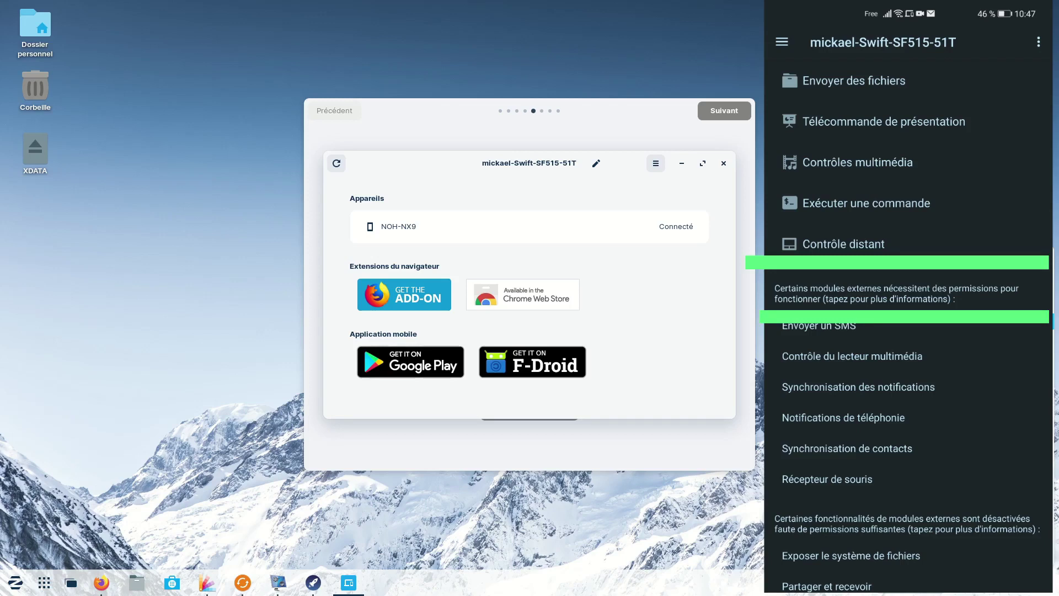
# Grant the SMS plugin permission to manage calls and send and view SMS.
pyautogui.click(848, 325)
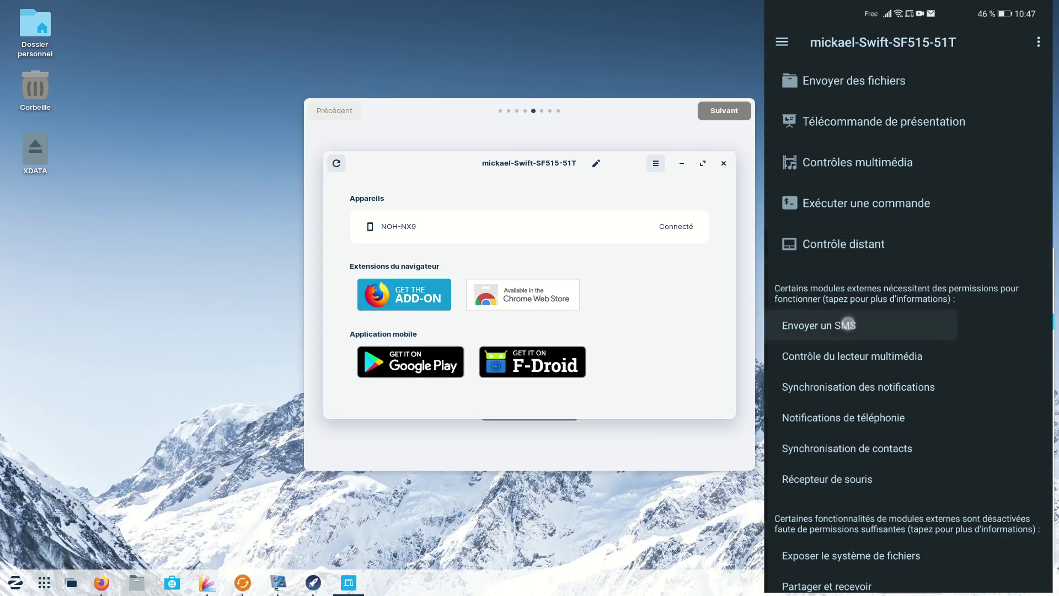
pyautogui.click(1010, 337)
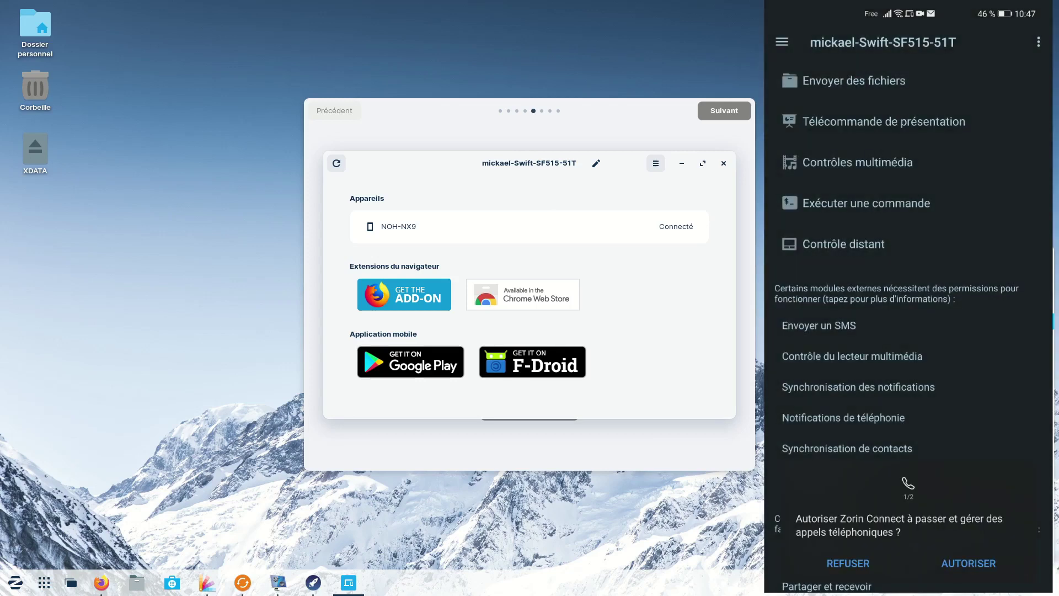
pyautogui.click(982, 562)
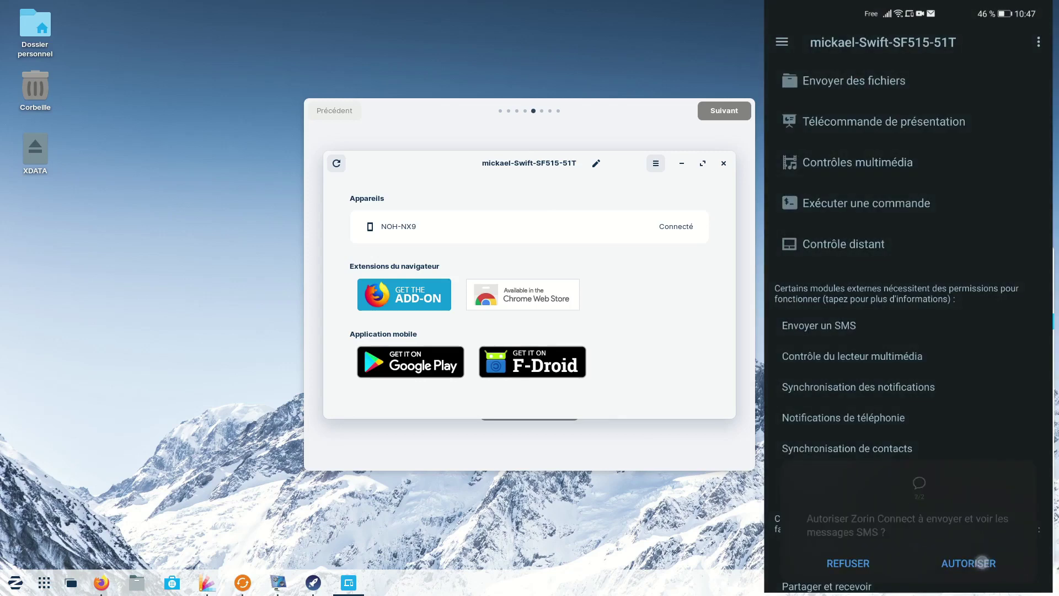
pyautogui.click(970, 563)
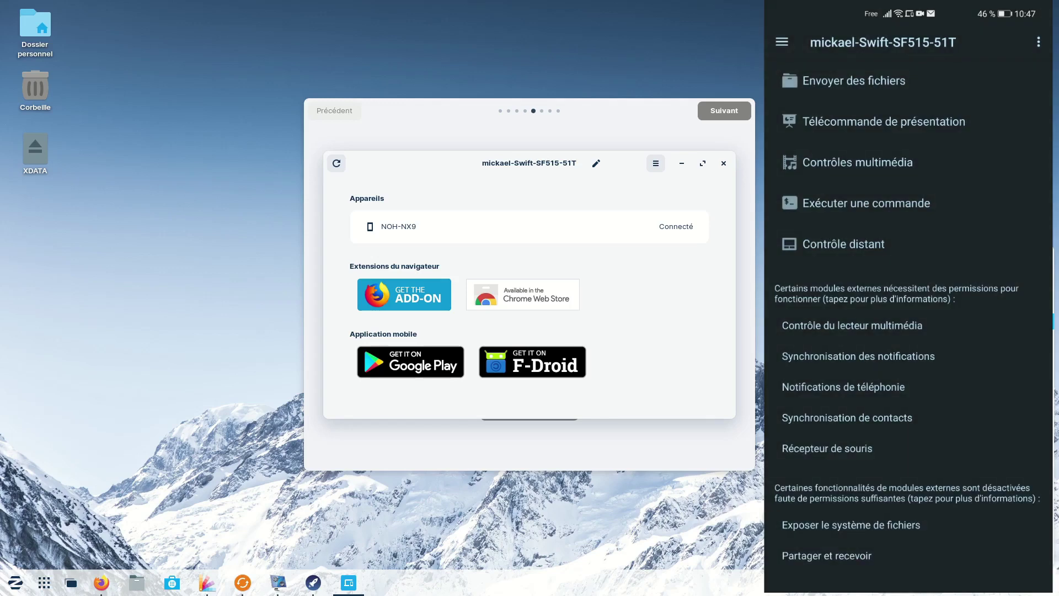
# Enable notification access for Zorin Connect so media player control works.
pyautogui.click(852, 325)
pyautogui.click(997, 330)
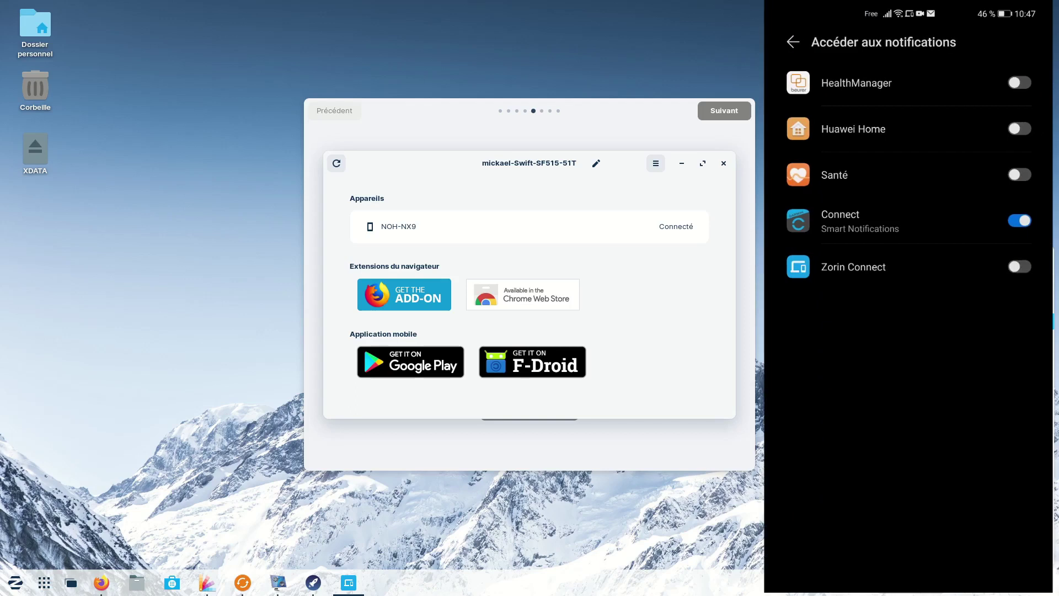
pyautogui.click(1020, 267)
pyautogui.click(977, 560)
pyautogui.click(793, 42)
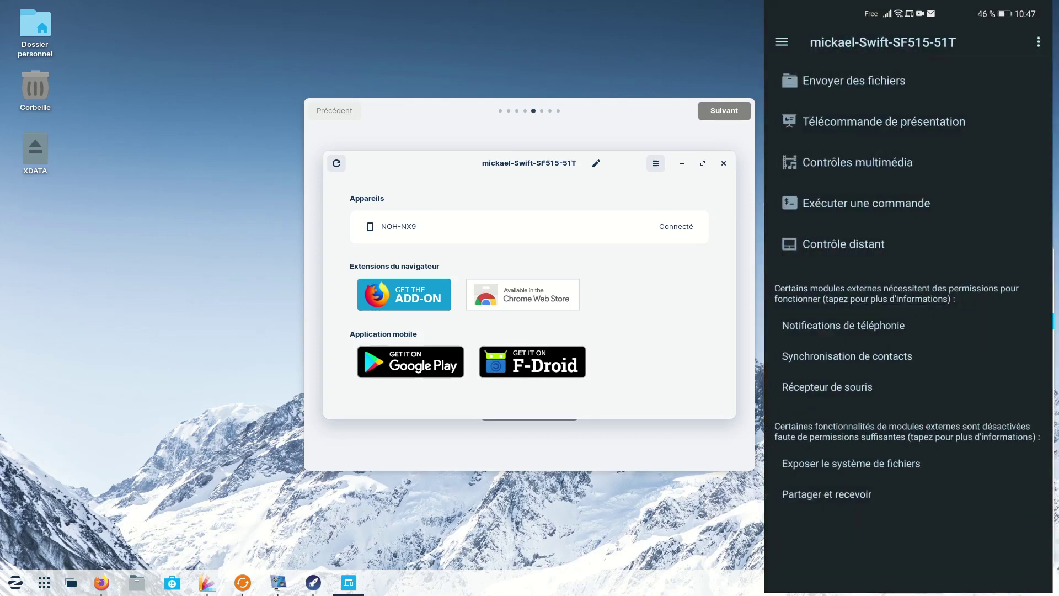
# Allow Zorin Connect to read call logs for telephony notifications.
pyautogui.click(843, 326)
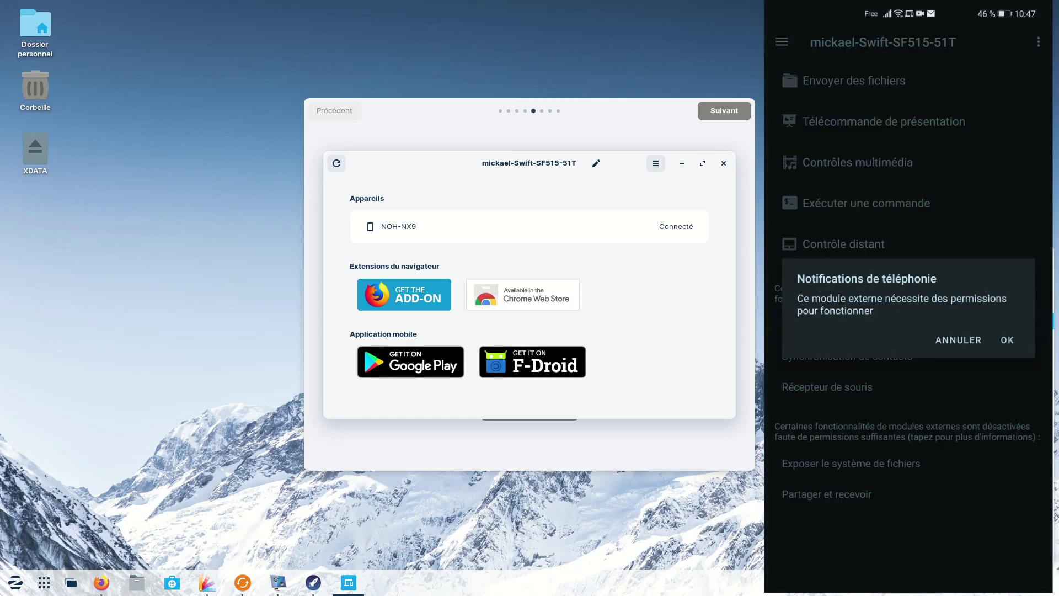
pyautogui.click(1007, 340)
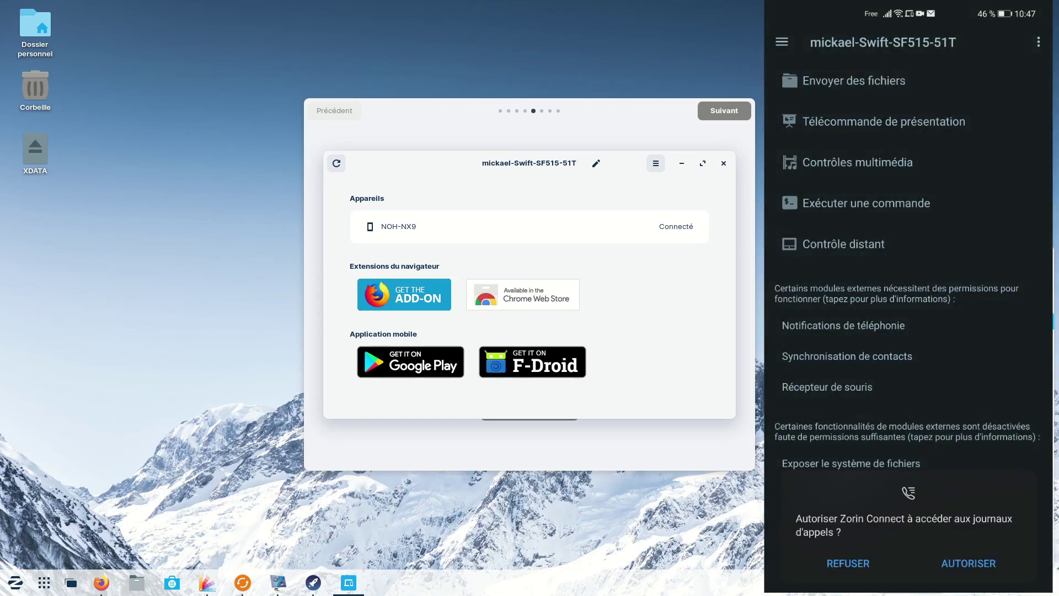
pyautogui.click(972, 562)
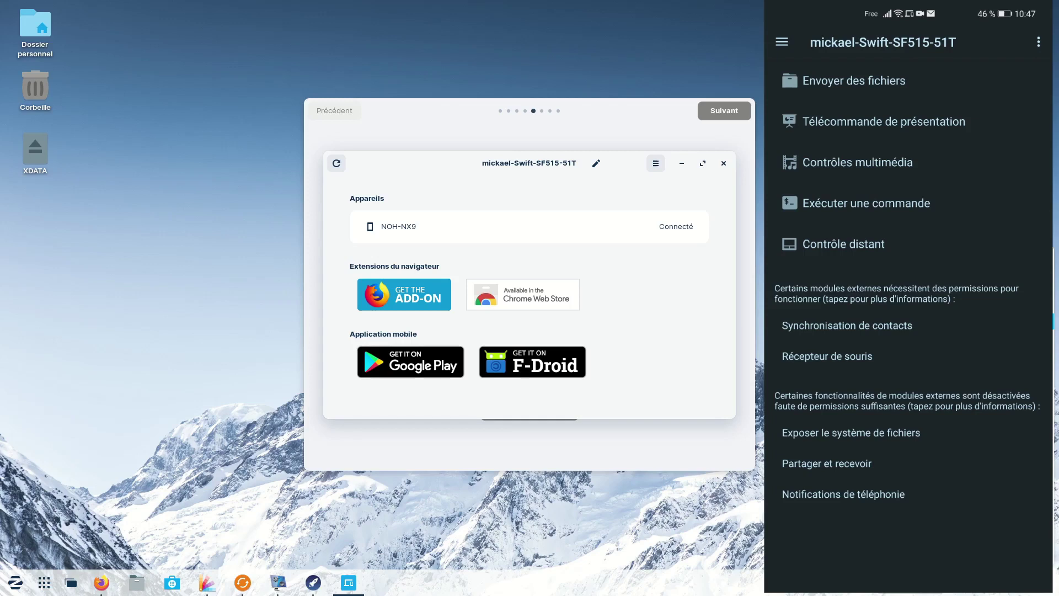
# Grant Zorin Connect access to the phone's contacts for contact synchronisation.
pyautogui.click(847, 326)
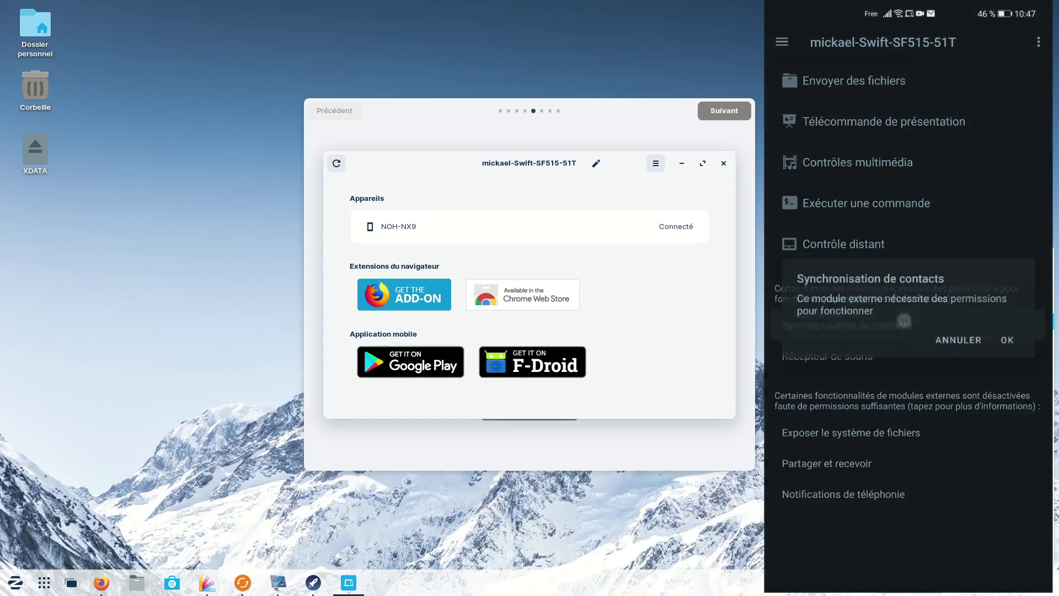
pyautogui.click(1007, 340)
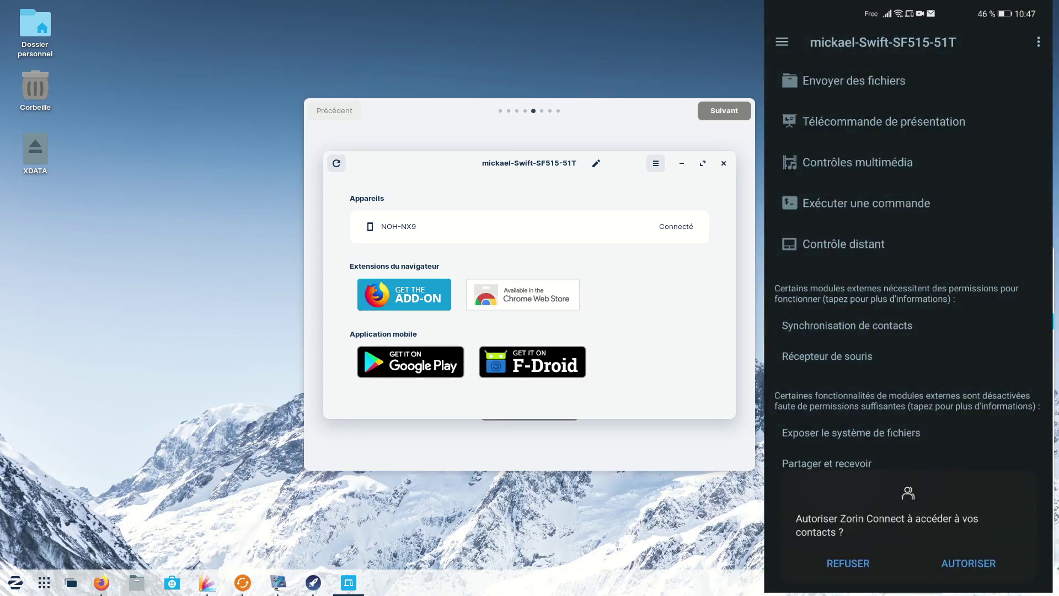
pyautogui.click(969, 563)
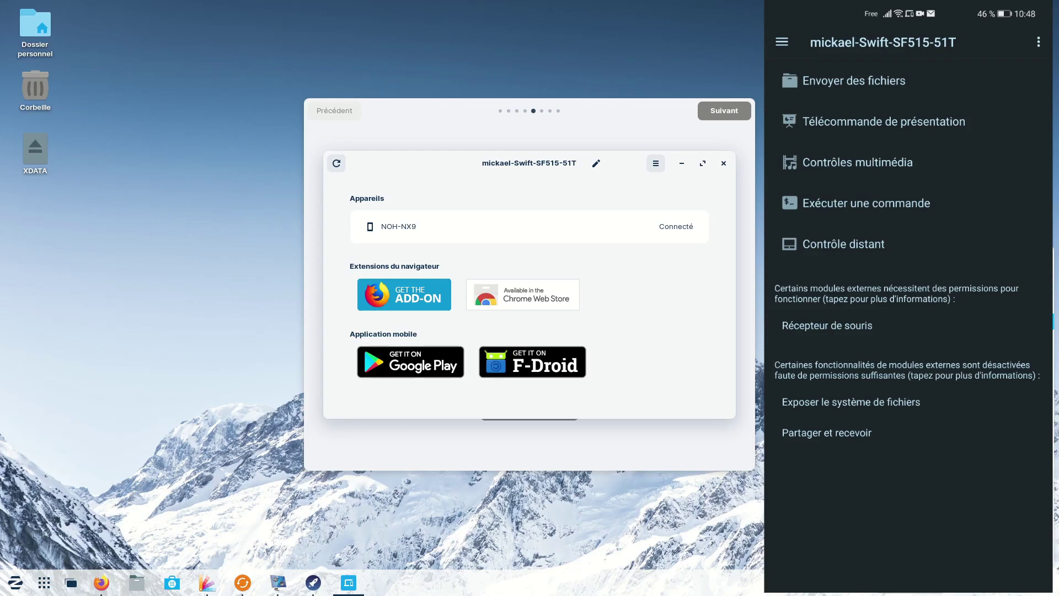
pyautogui.click(851, 401)
# Add the whole NOH-NX9 storage as the 'primary' exposed location and return to the plugin screen.
pyautogui.click(1007, 340)
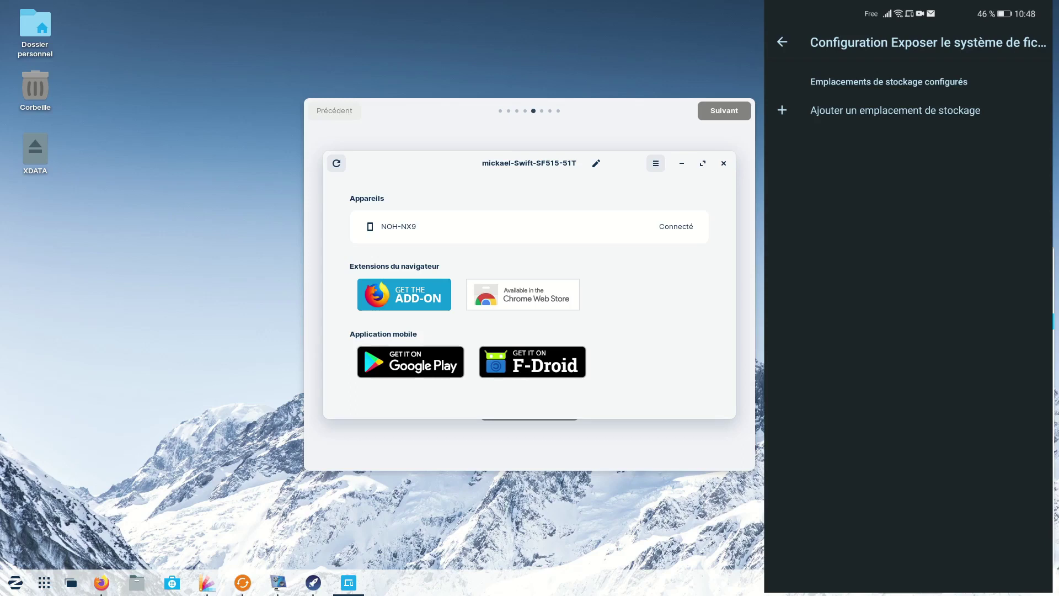
pyautogui.click(895, 111)
pyautogui.click(996, 264)
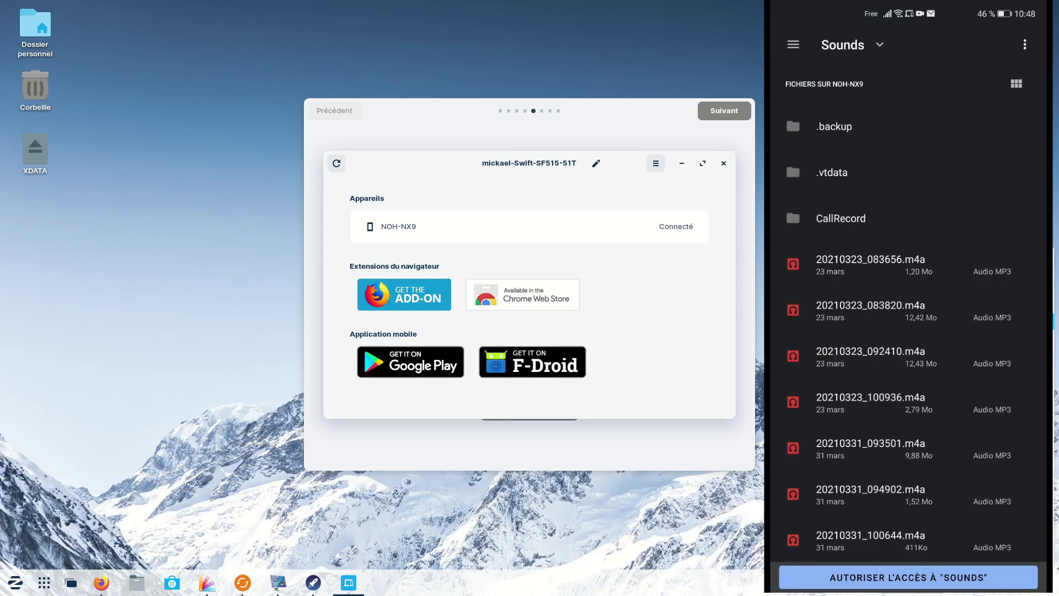
pyautogui.rightClick(917, 438)
pyautogui.moveTo(917, 437); pyautogui.dragTo(943, 355)
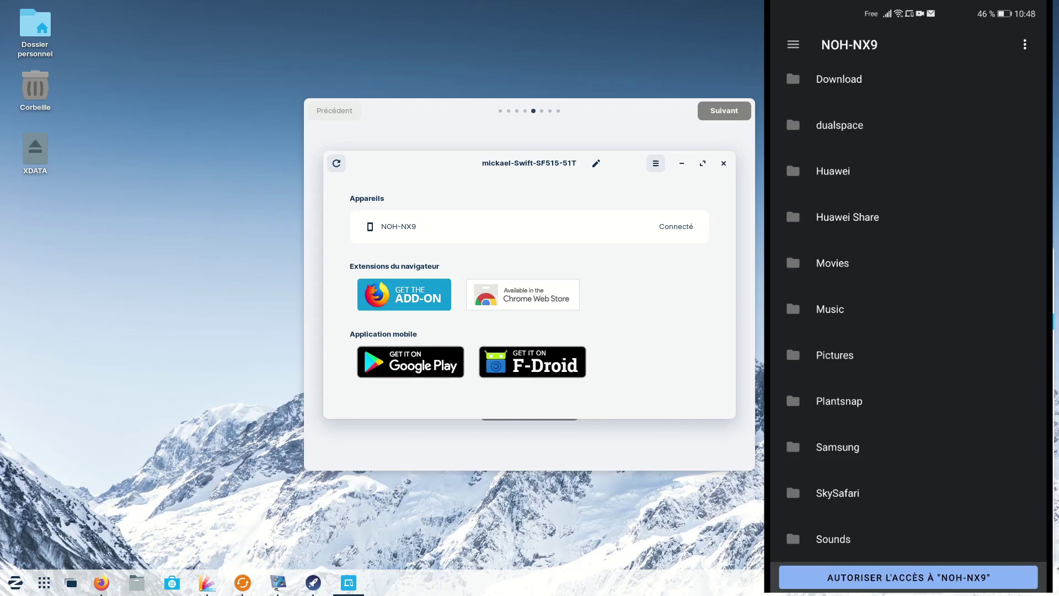
pyautogui.scroll(10, 969, 322)
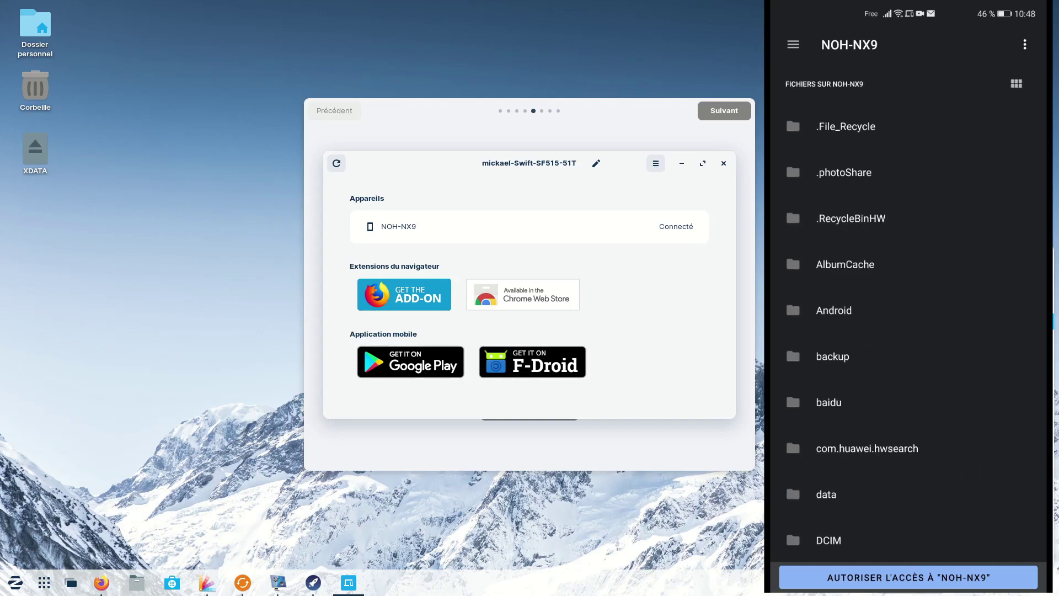
pyautogui.scroll(-10, 967, 411)
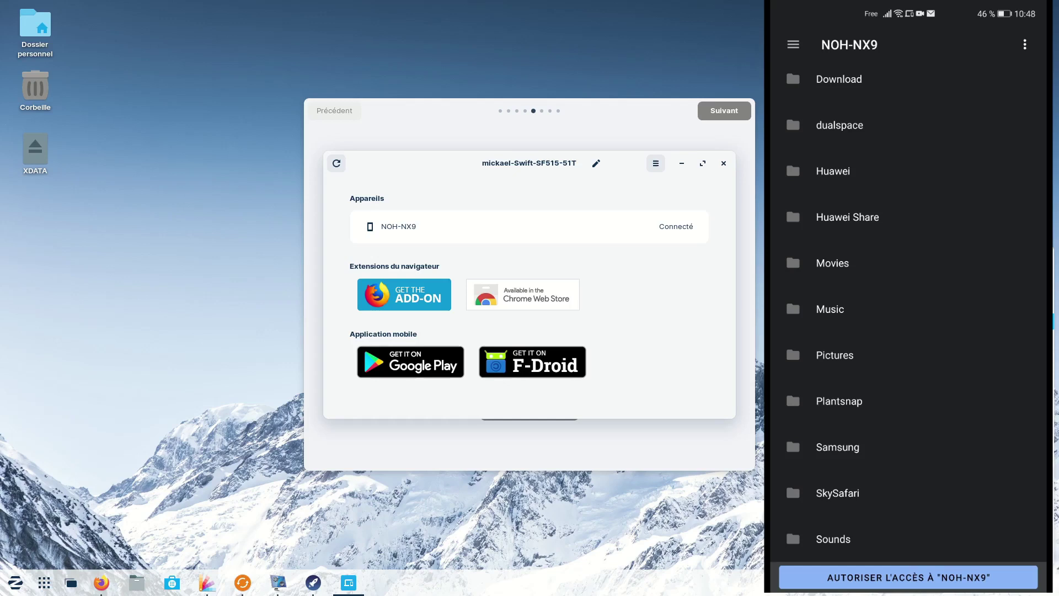
pyautogui.click(950, 574)
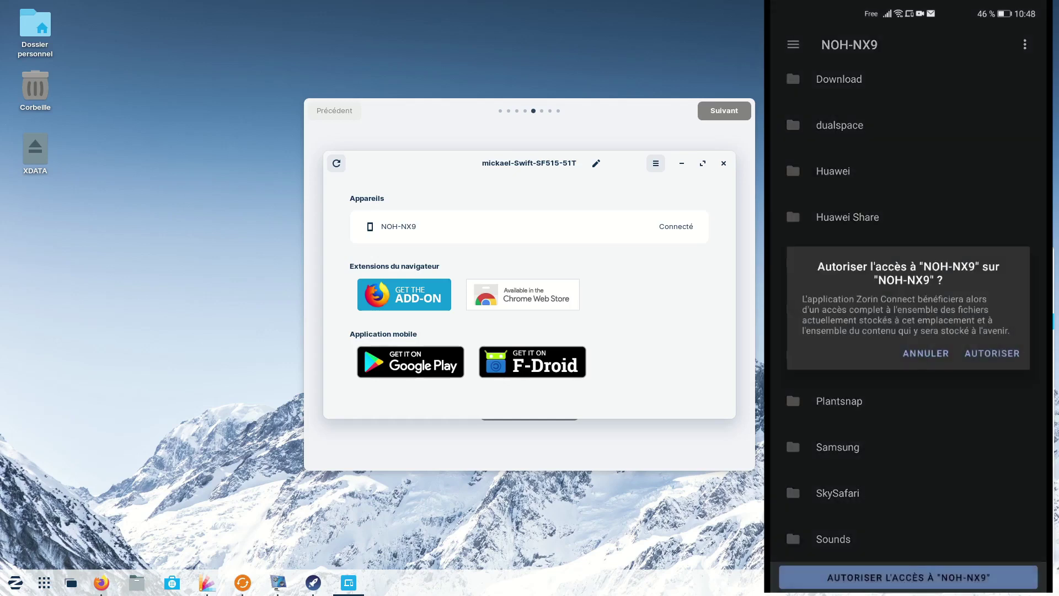
pyautogui.click(1008, 355)
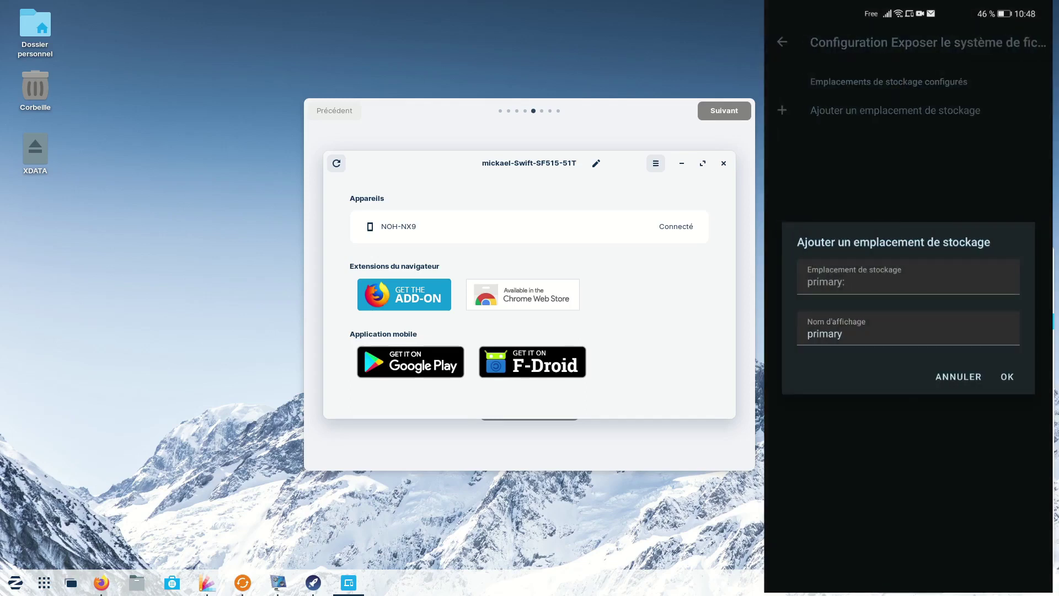
pyautogui.click(1007, 376)
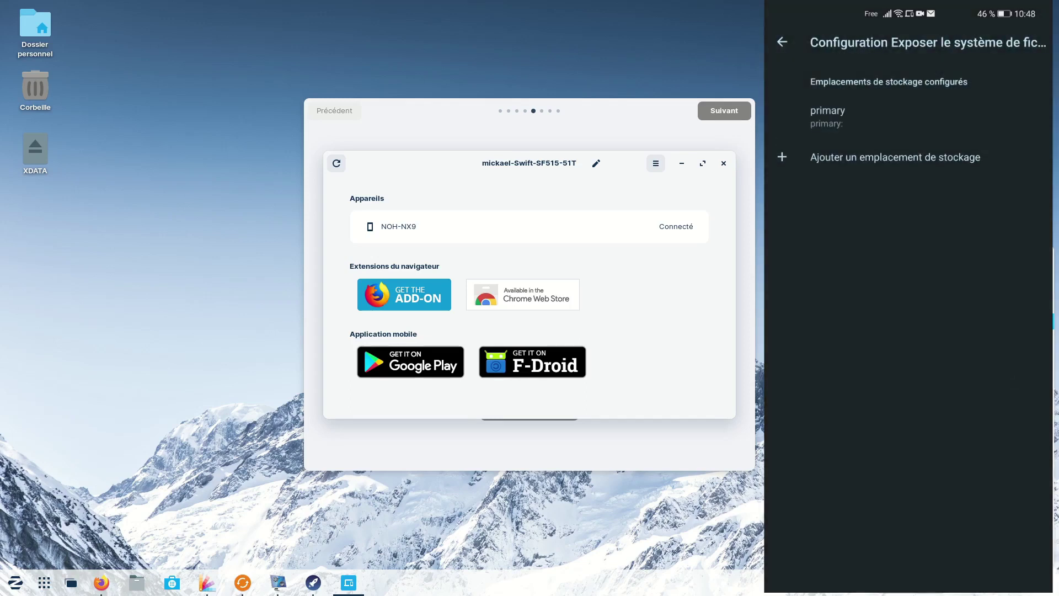
pyautogui.moveTo(1051, 492); pyautogui.dragTo(1019, 492)
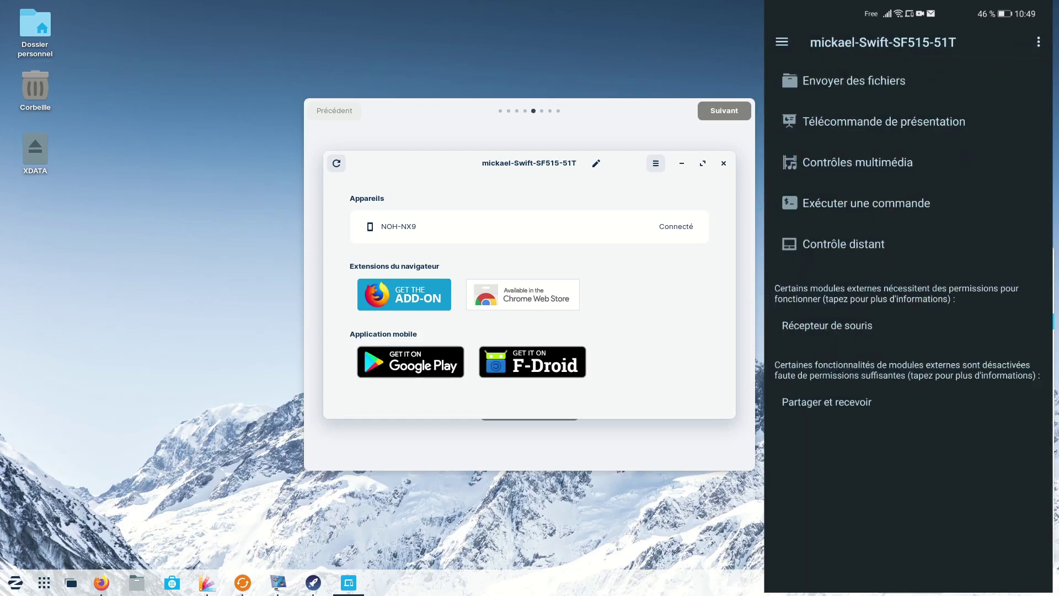
# Allow sharing and receiving with photo and media access to the NOH-NX9 folder.
pyautogui.click(863, 402)
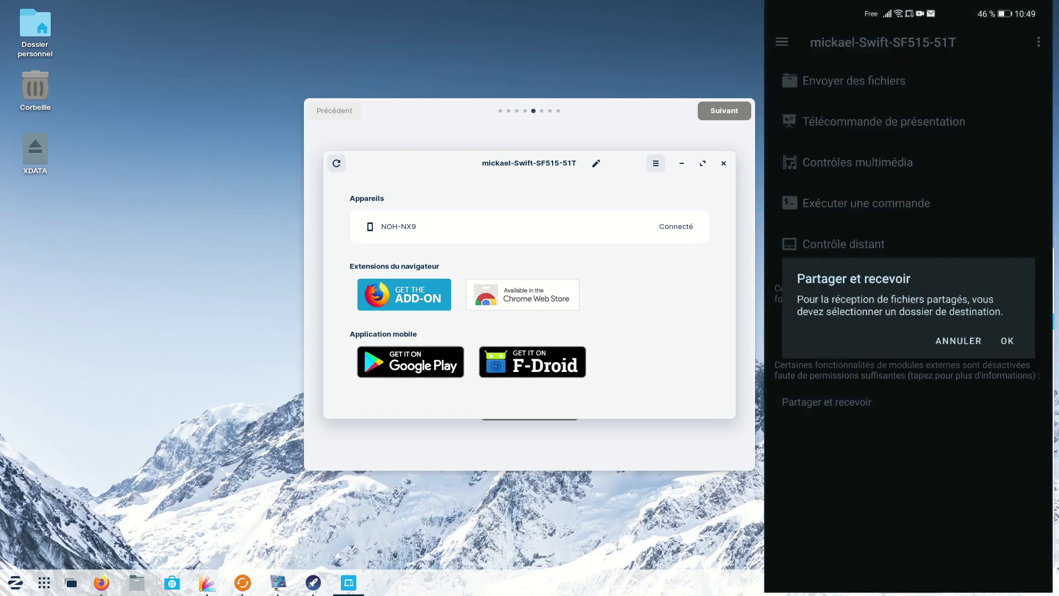
pyautogui.click(1007, 340)
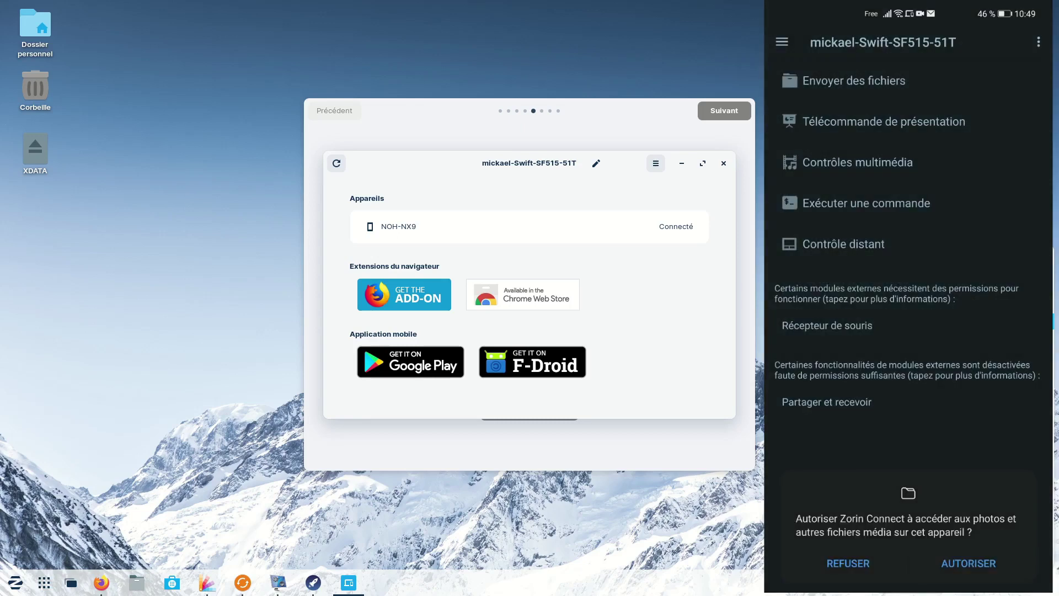
pyautogui.click(968, 563)
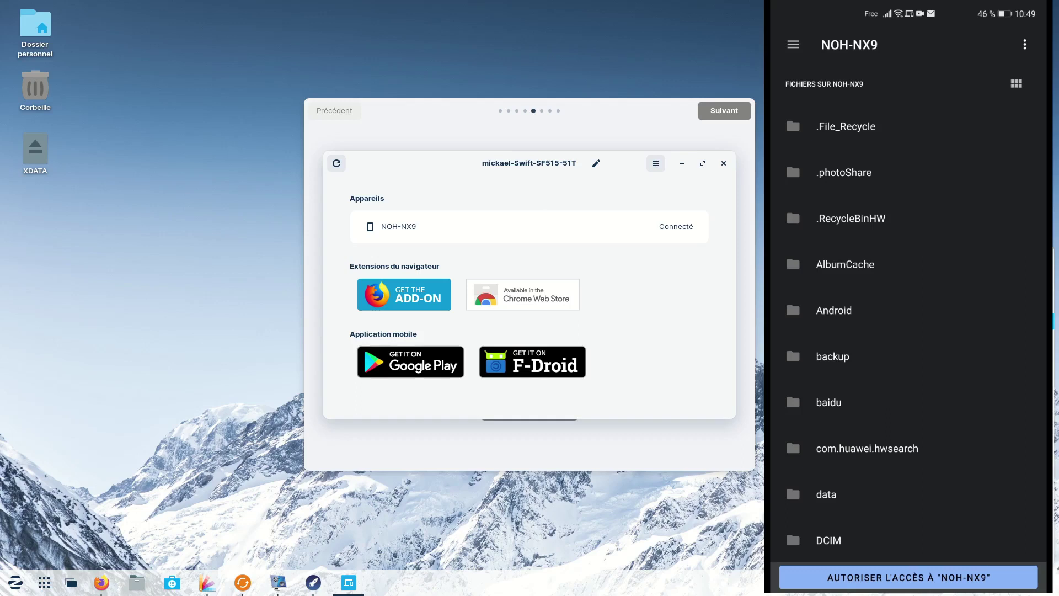
pyautogui.click(969, 577)
pyautogui.click(994, 343)
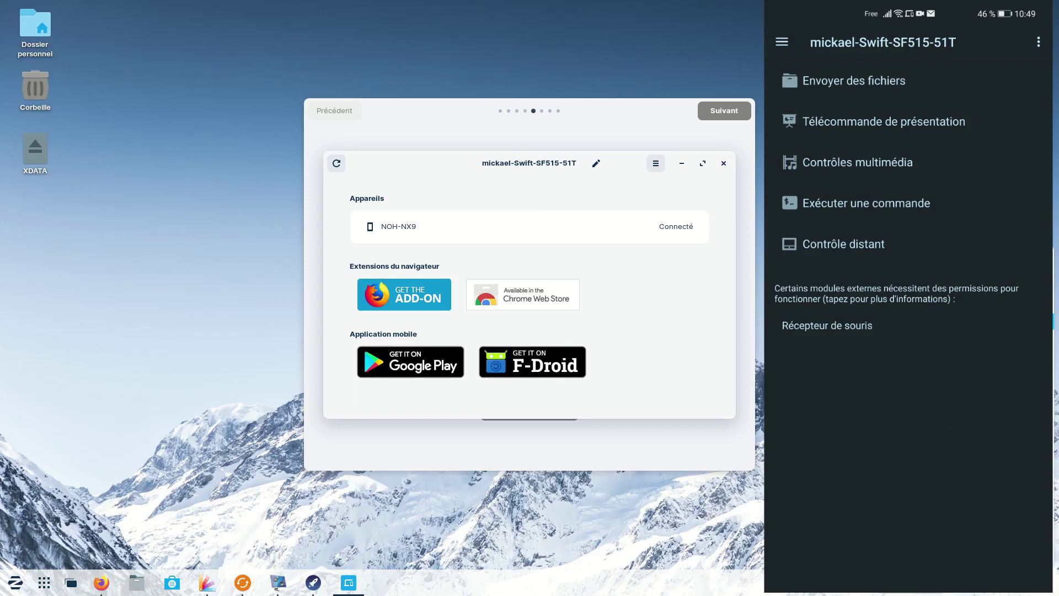
# Browse files to send, trying Images, Audio and Vidéos filters and ending on Images.
pyautogui.click(916, 75)
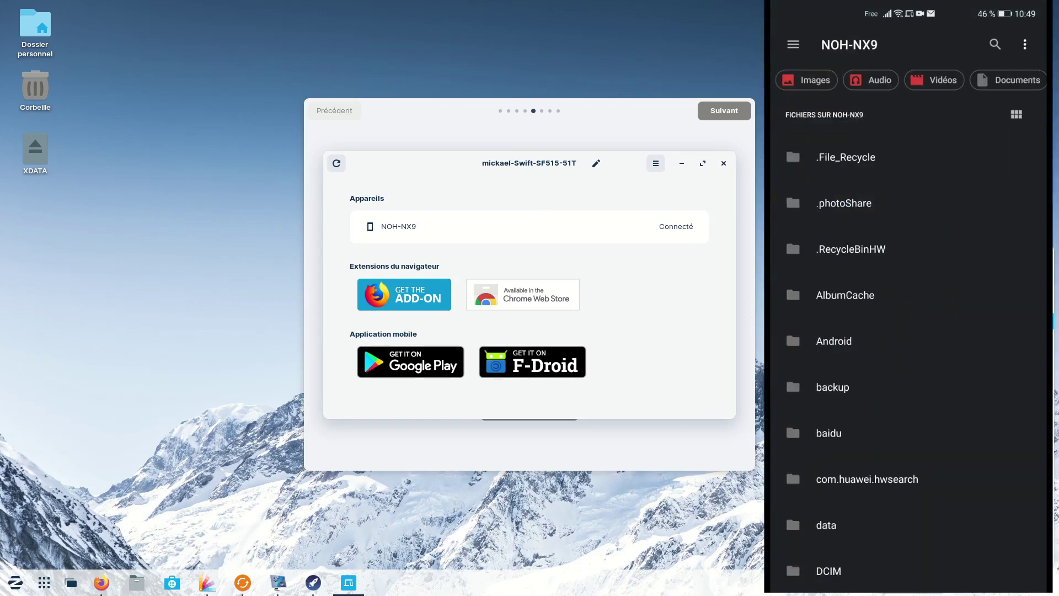
pyautogui.click(812, 75)
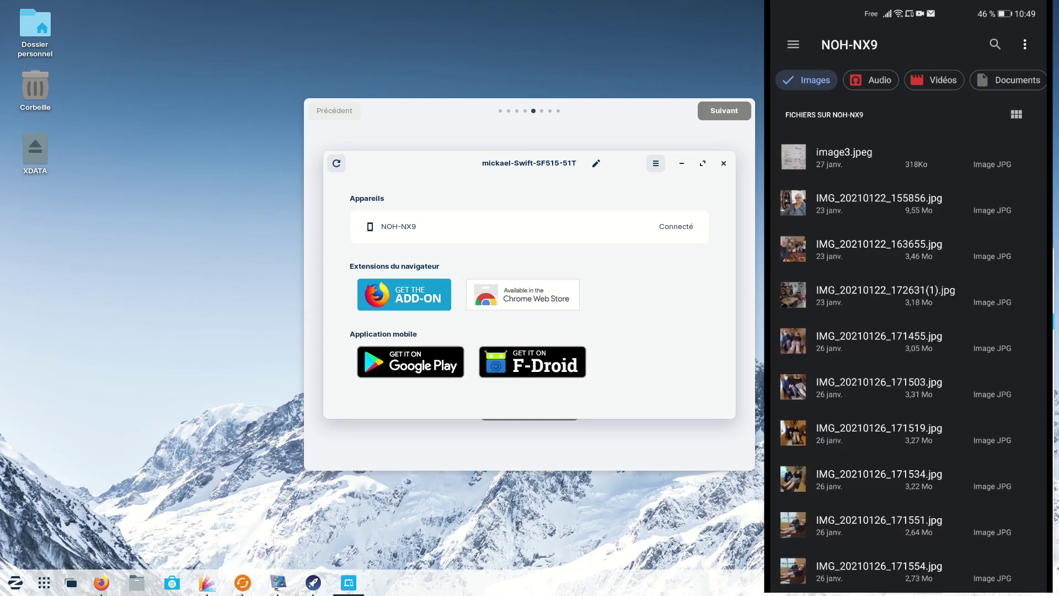
pyautogui.scroll(-8, 908, 467)
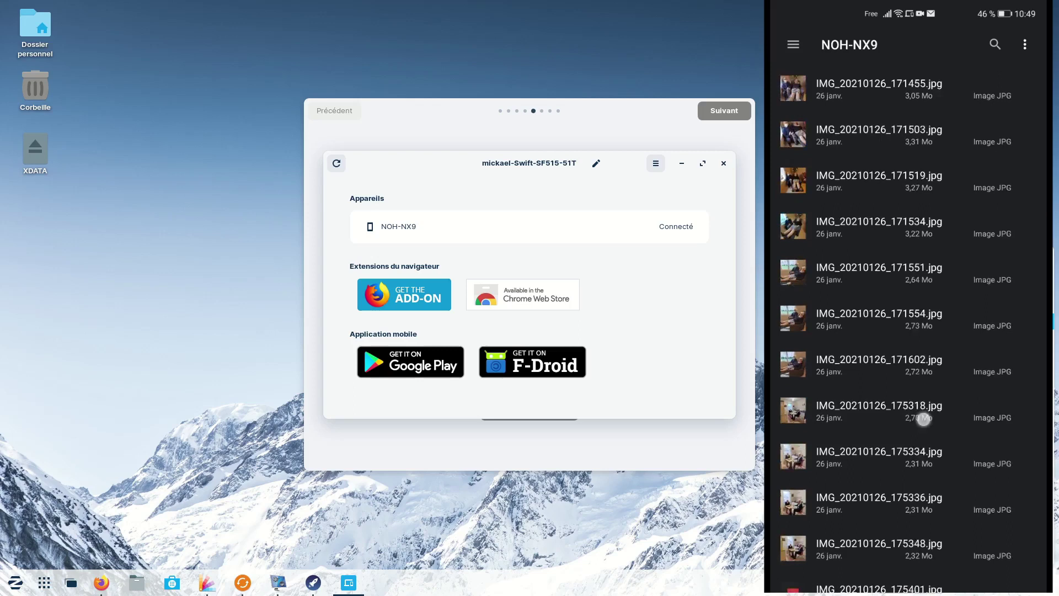
pyautogui.scroll(-3, 918, 430)
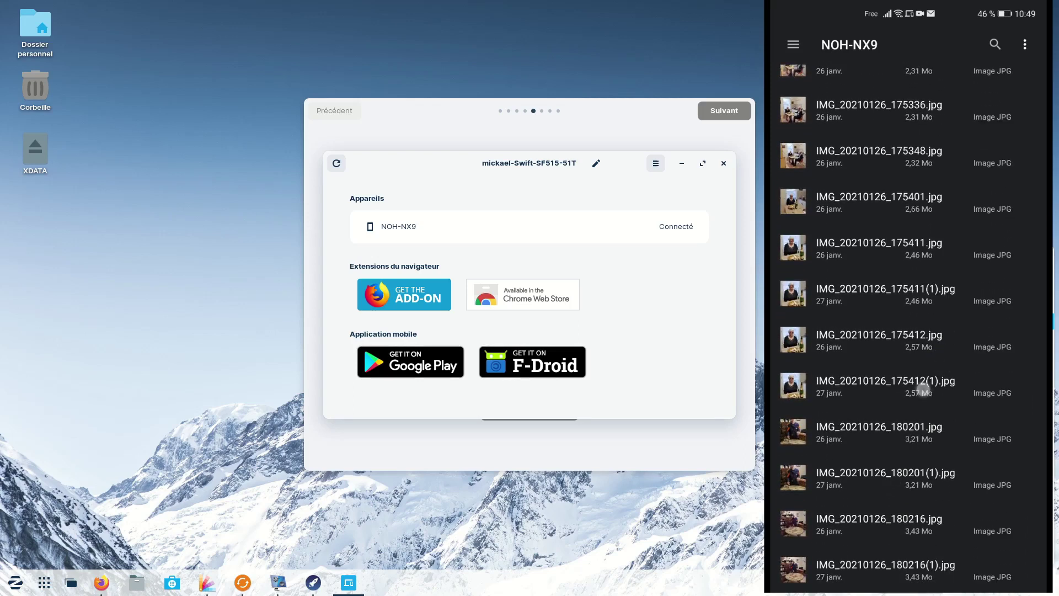
pyautogui.scroll(1, 908, 416)
pyautogui.scroll(15, 907, 416)
pyautogui.click(872, 80)
pyautogui.click(807, 80)
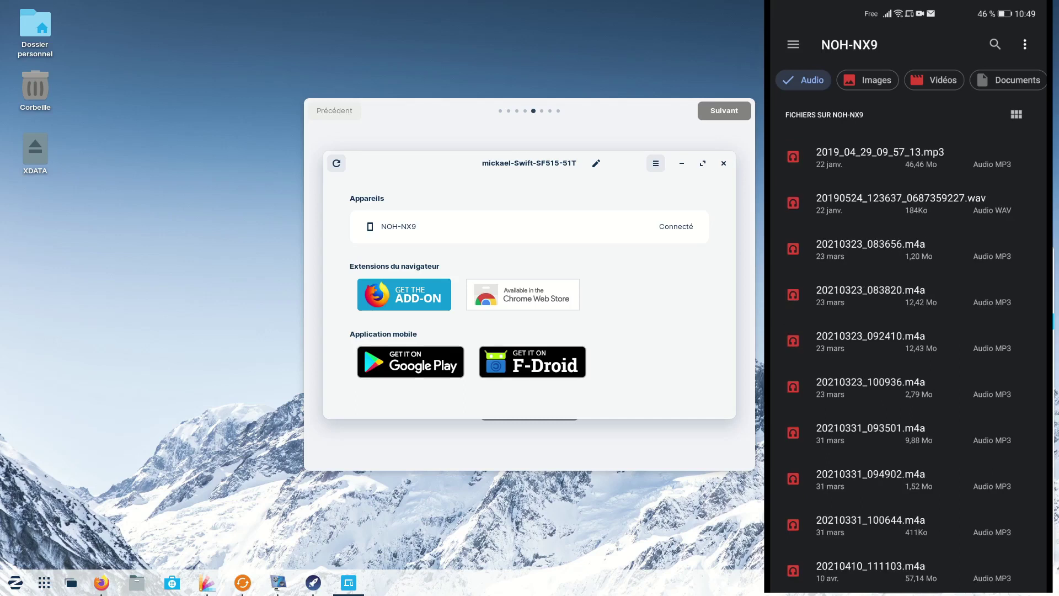
pyautogui.click(938, 80)
pyautogui.click(806, 80)
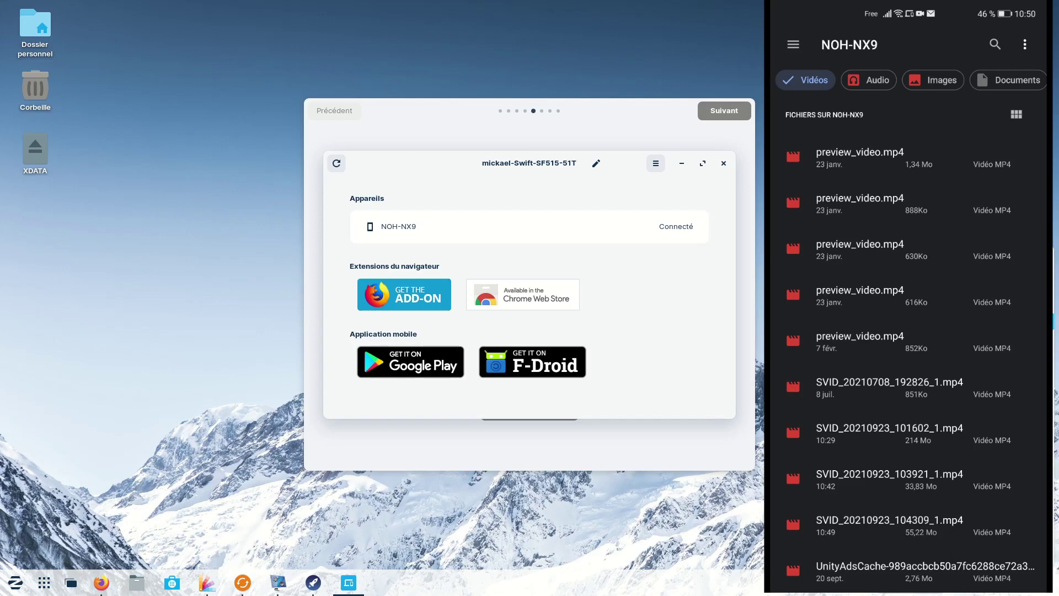
pyautogui.click(806, 80)
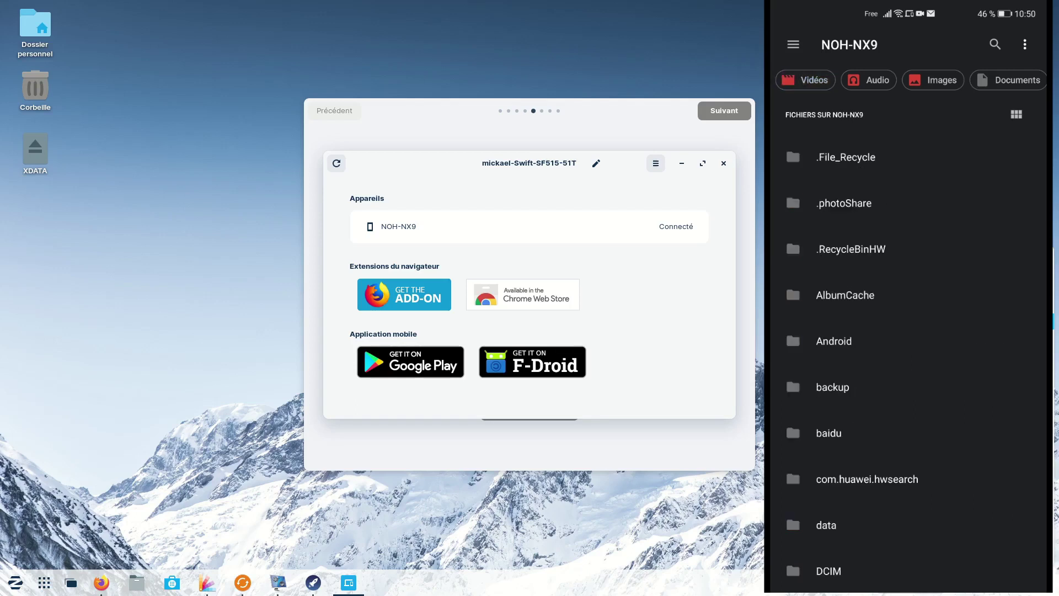
pyautogui.click(933, 80)
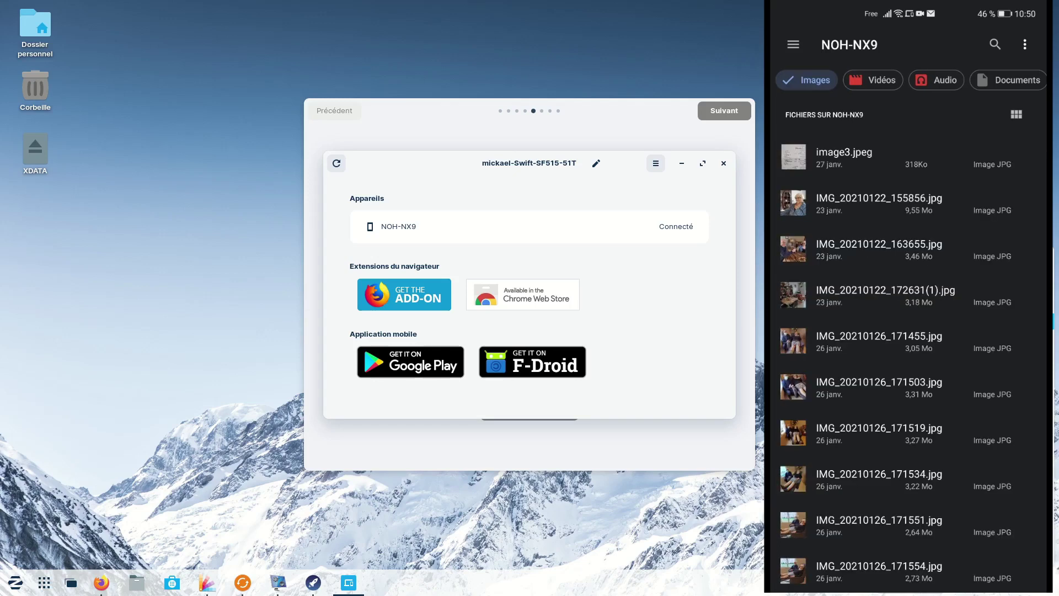
# Send image3.jpeg from the phone and open the Téléchargements folder where it arrived.
pyautogui.click(844, 157)
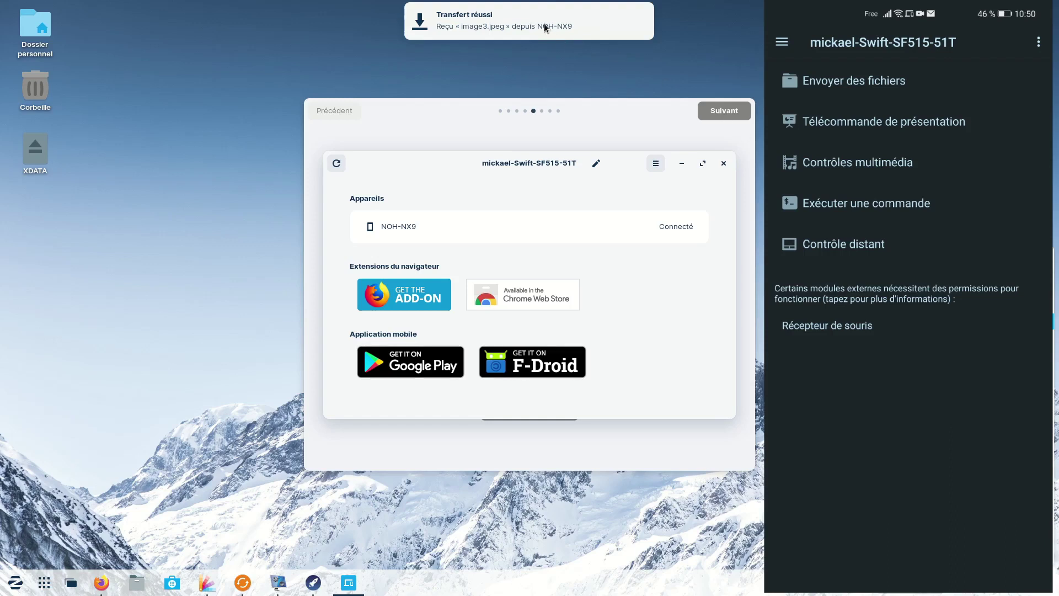
pyautogui.moveTo(544, 26)
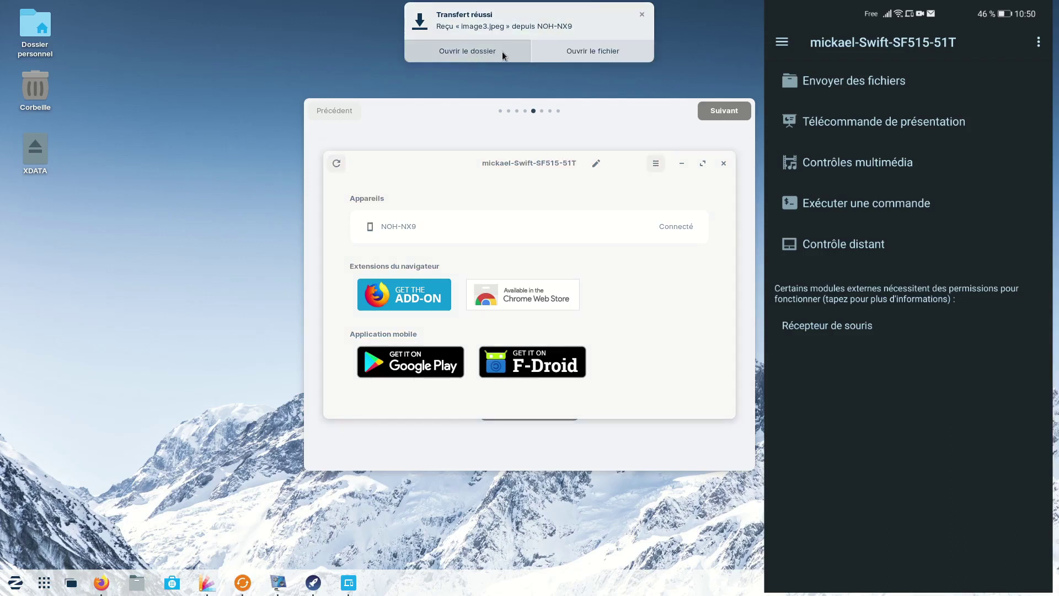
pyautogui.click(460, 52)
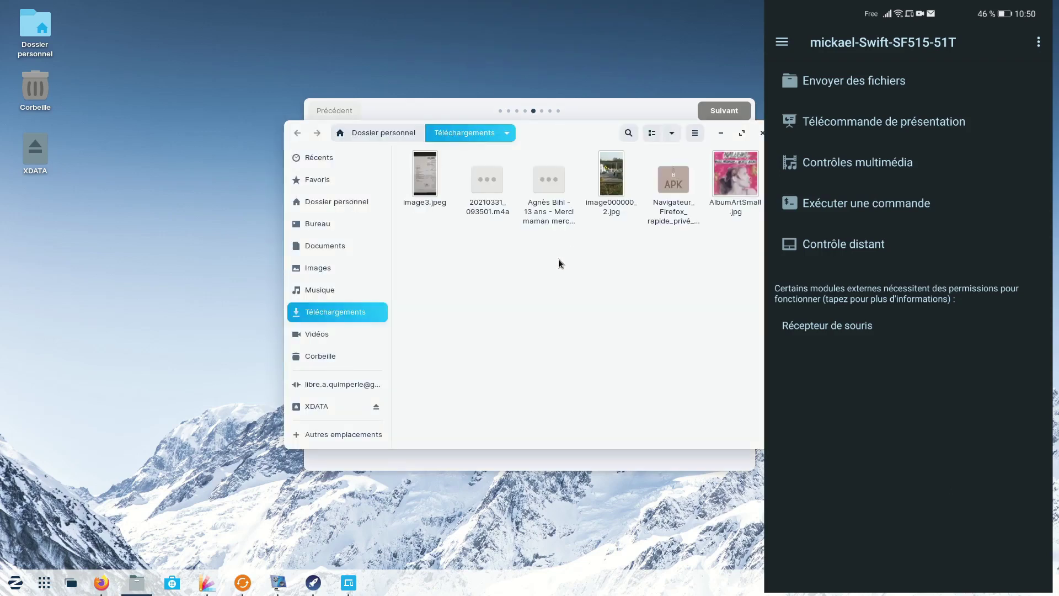
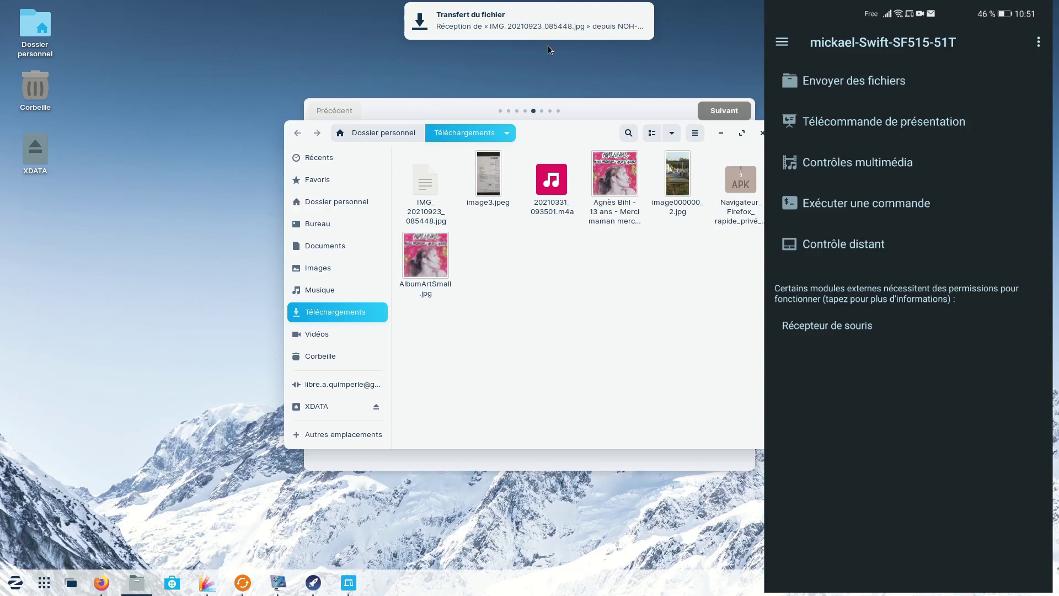
# View the received woodpecker photo IMG_20210923_085448.jpg in Téléchargements, then close the viewer.
pyautogui.moveTo(549, 33)
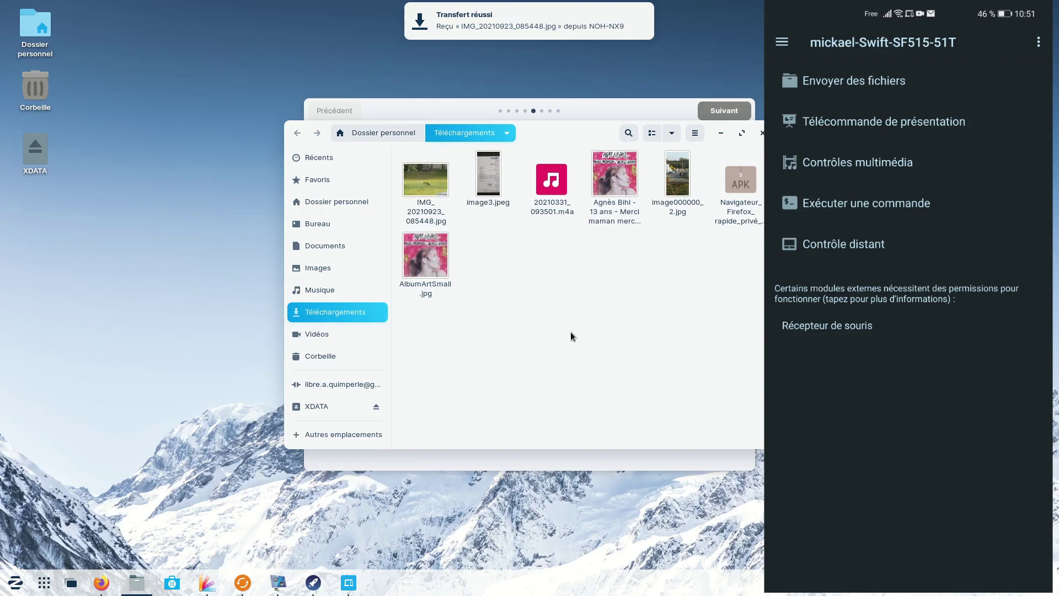
pyautogui.click(434, 189)
pyautogui.doubleClick(434, 189)
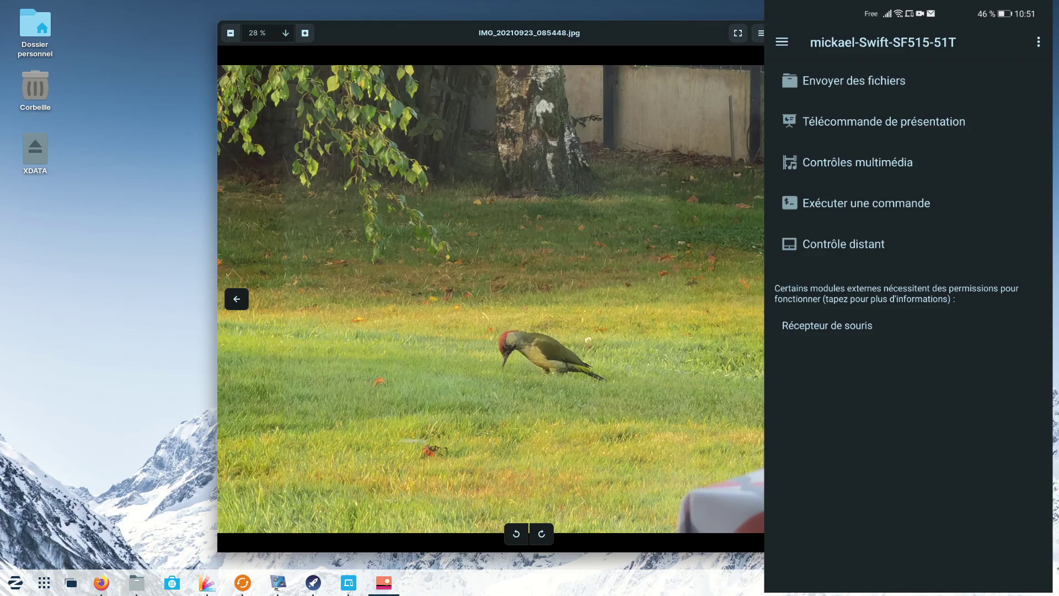
pyautogui.press('Escape')
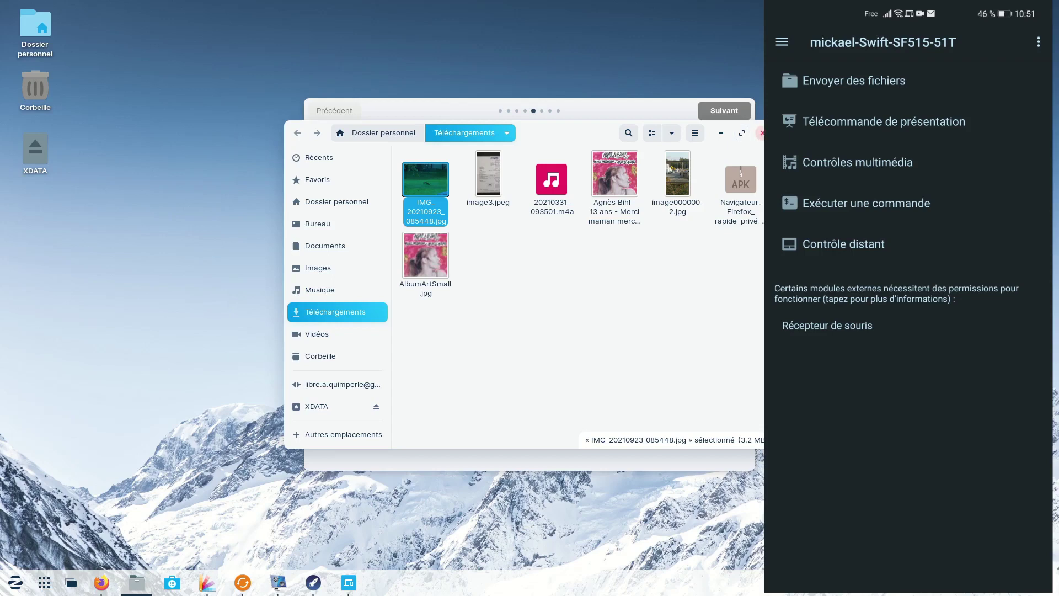
# Take a phone photo of the Rencontres de Quartiers flyer and view it in Images.
pyautogui.click(761, 133)
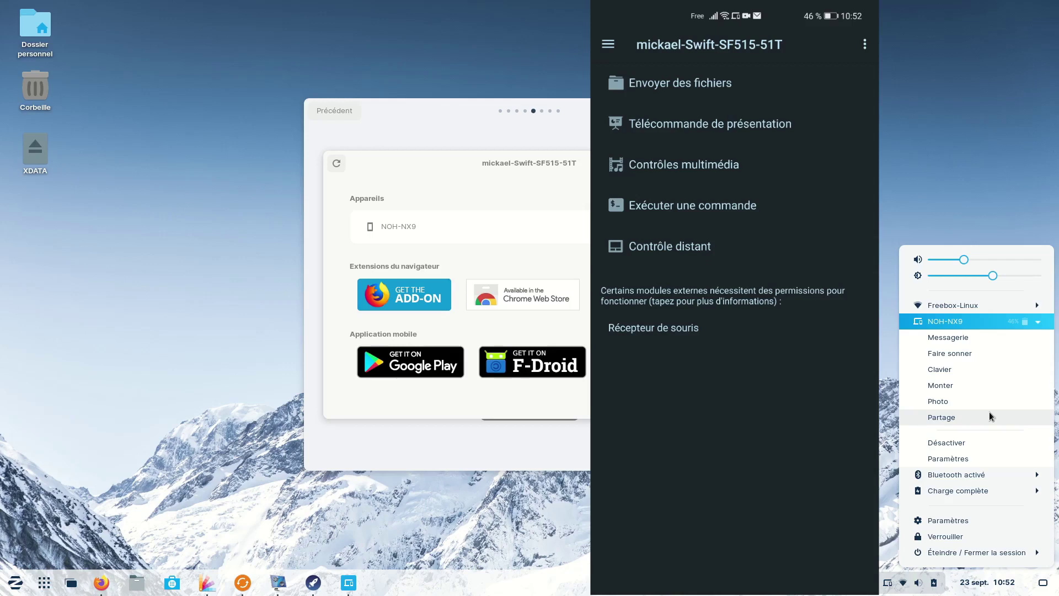
pyautogui.click(945, 402)
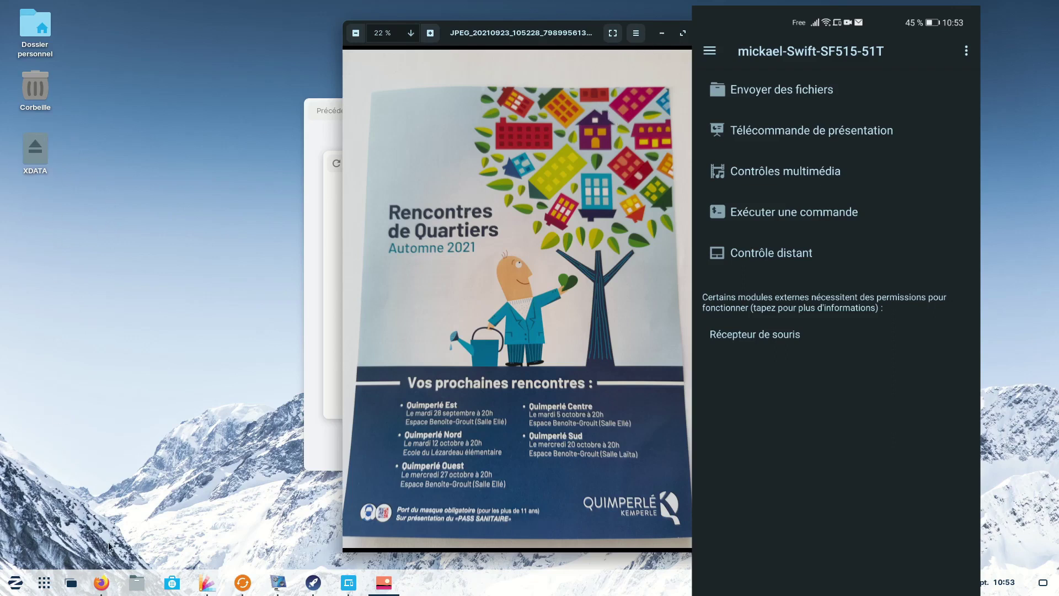
pyautogui.click(136, 583)
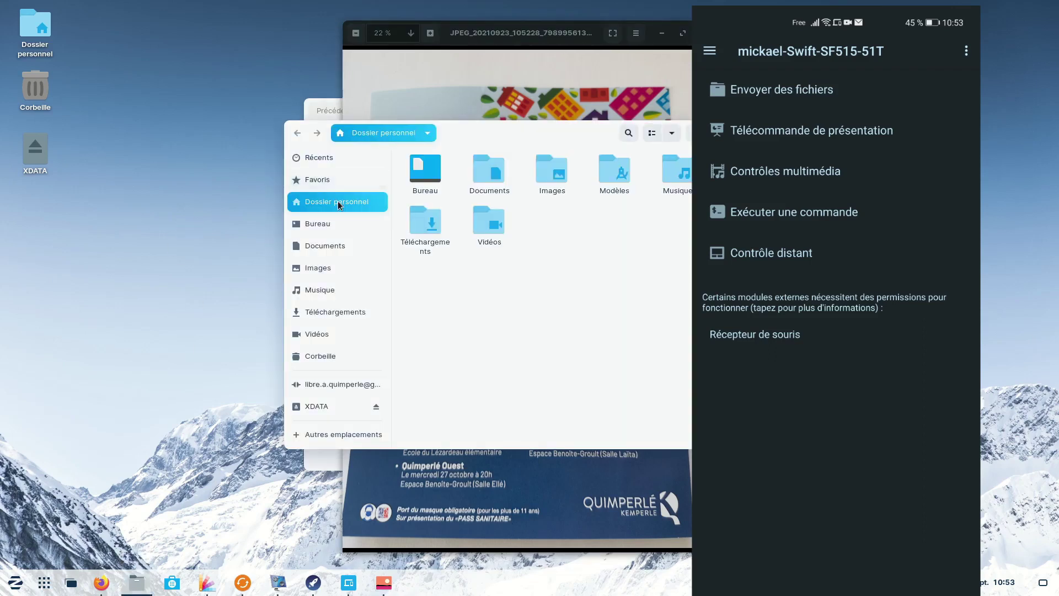
pyautogui.click(331, 312)
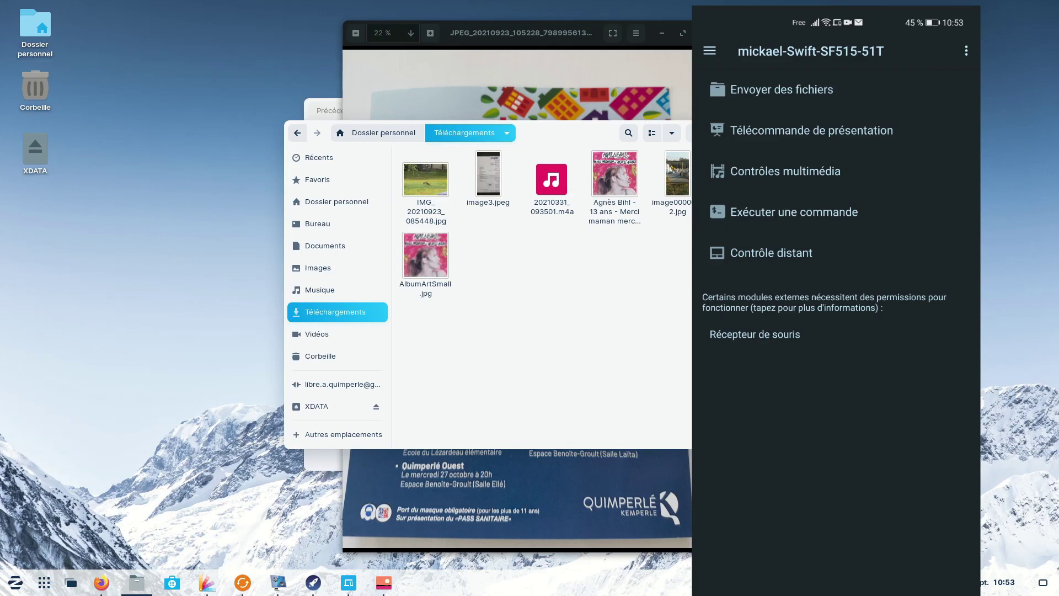
pyautogui.click(325, 268)
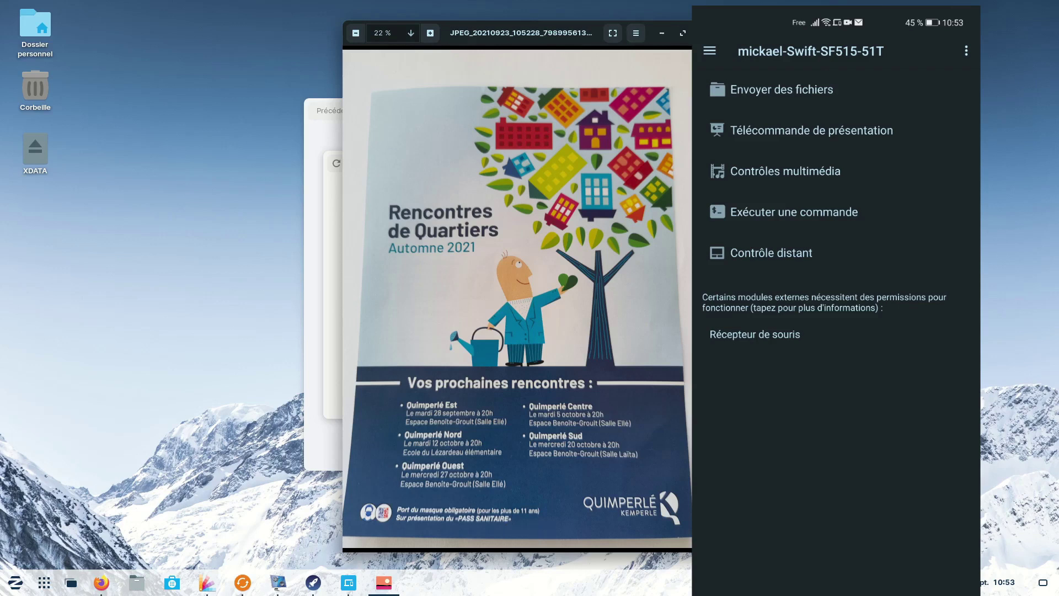
pyautogui.click(704, 33)
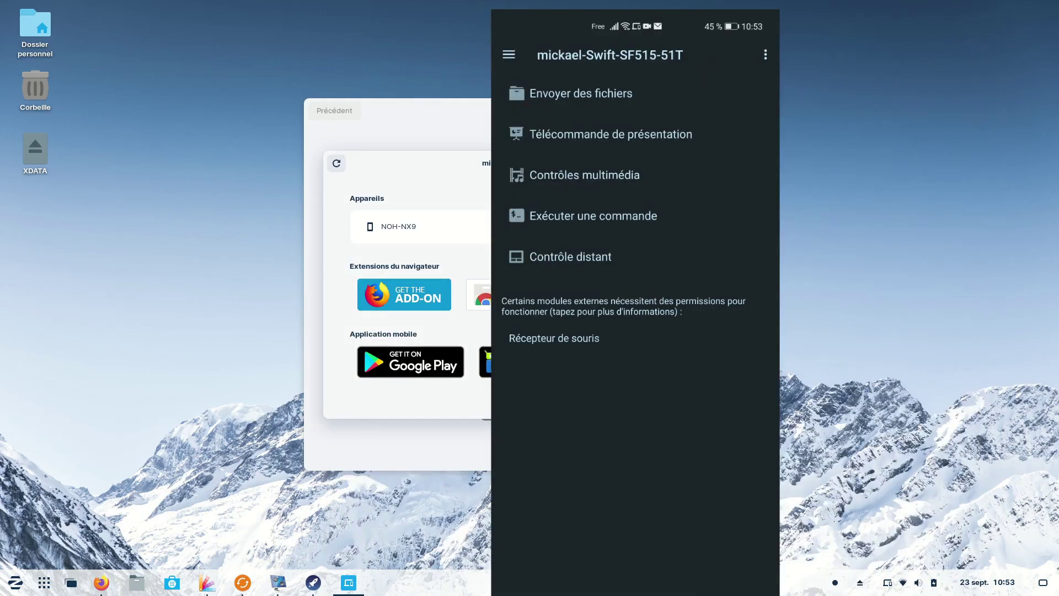
# Start a new NOH-NX9 text conversation with a contact and send a test message.
pyautogui.click(901, 583)
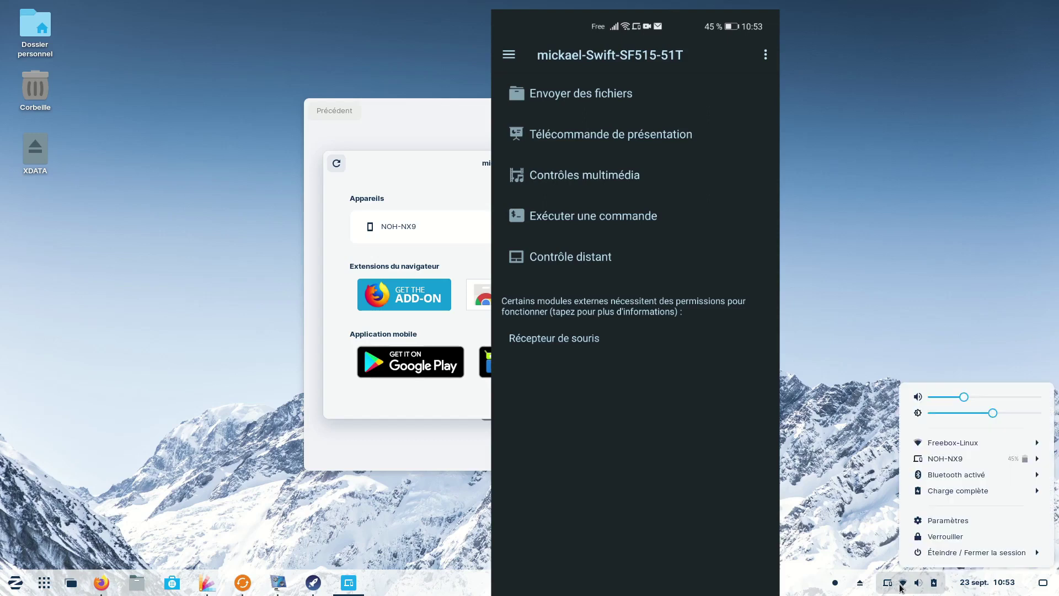
pyautogui.click(941, 459)
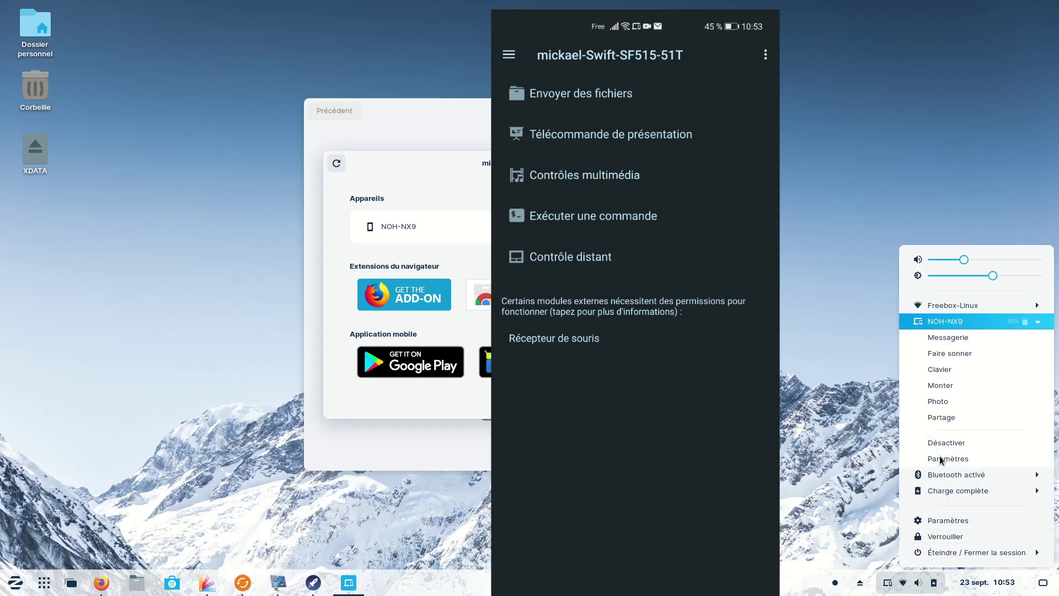
pyautogui.click(955, 337)
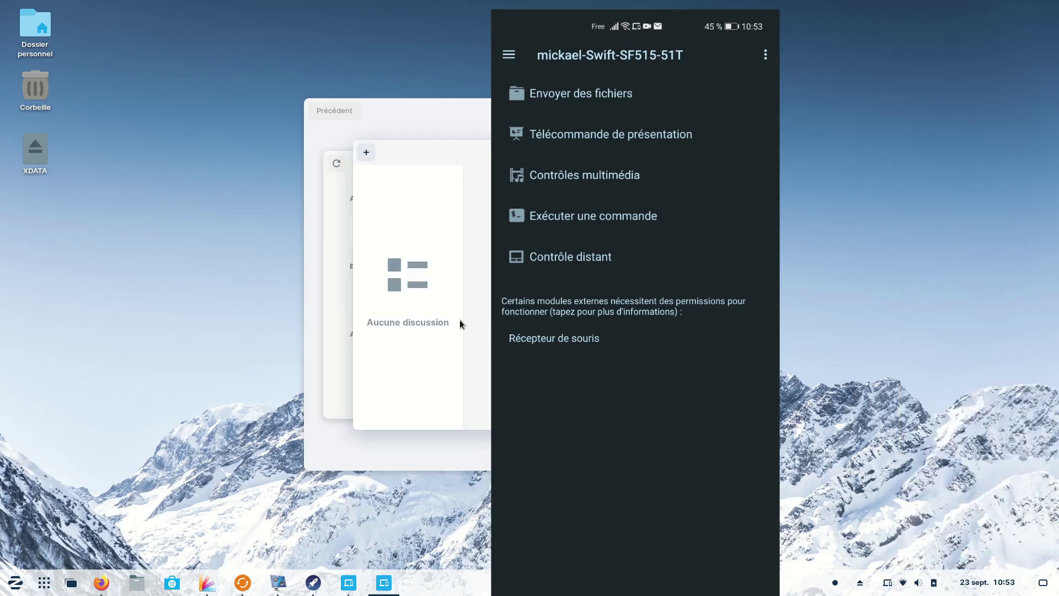
pyautogui.click(367, 153)
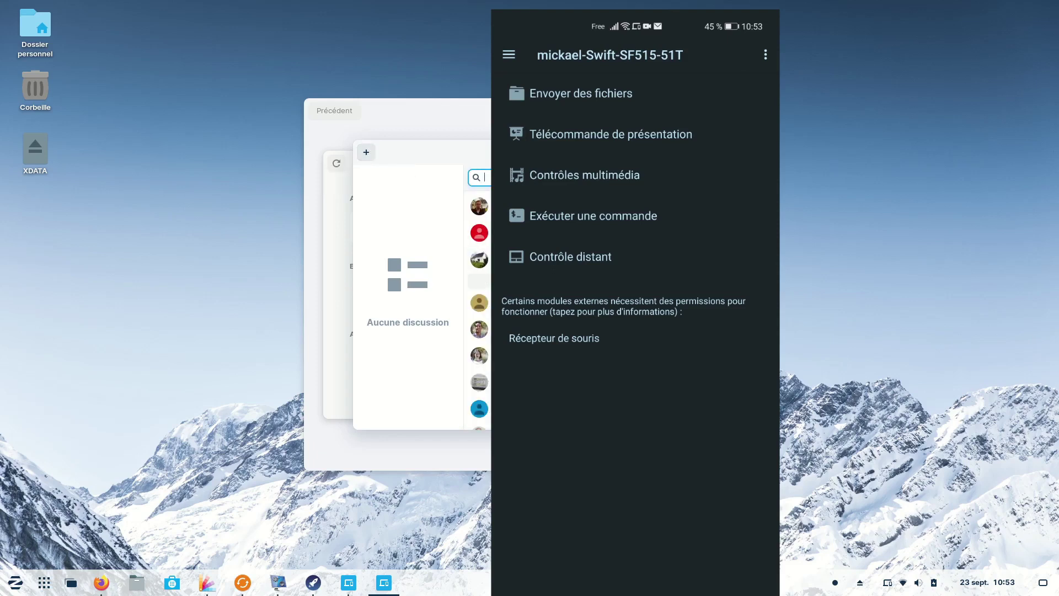
pyautogui.scroll(-3, 479, 309)
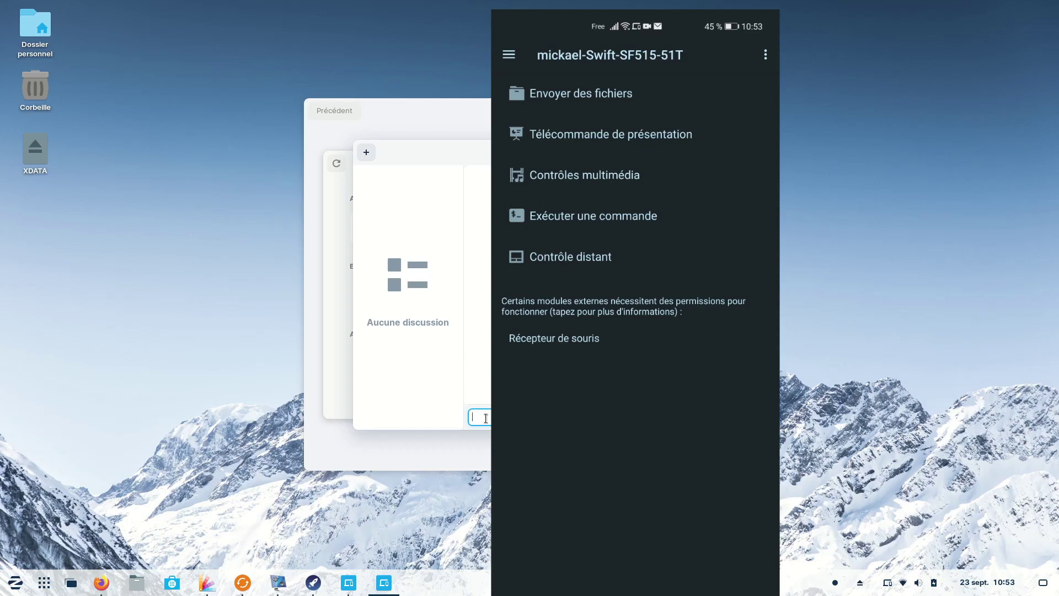
pyautogui.write('Test 2')
pyautogui.press('Return')
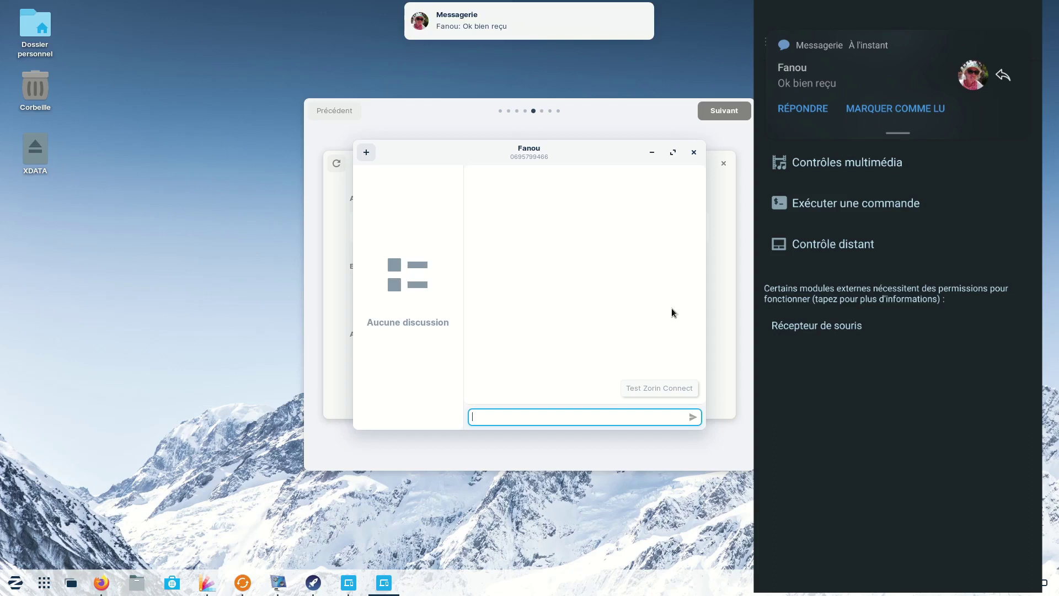
# Reply 'salut' from the incoming message notification and close the chat window.
pyautogui.moveTo(531, 24)
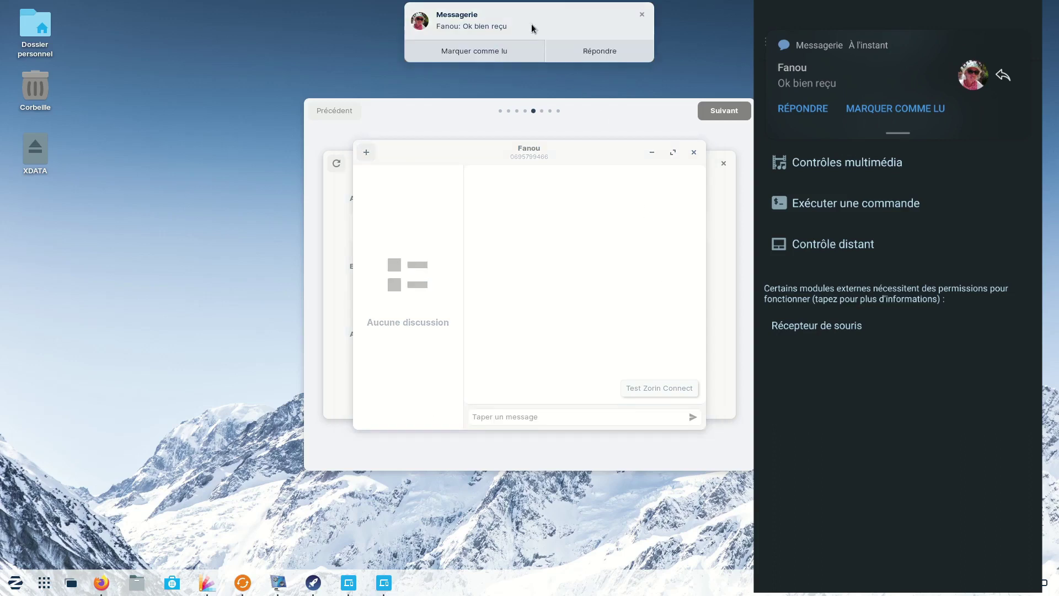
pyautogui.click(604, 51)
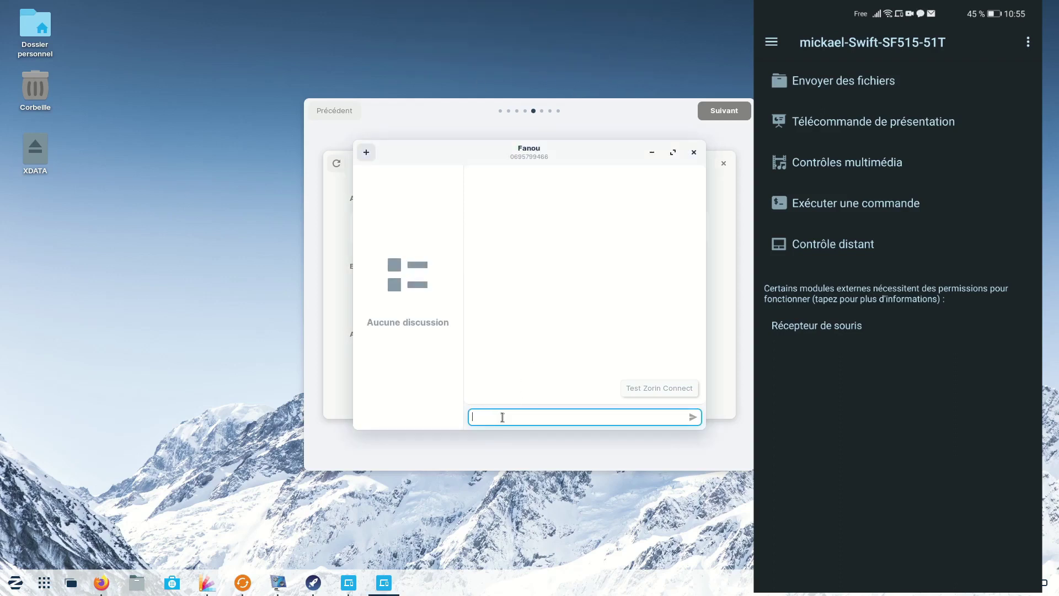
pyautogui.write('salut')
pyautogui.click(693, 417)
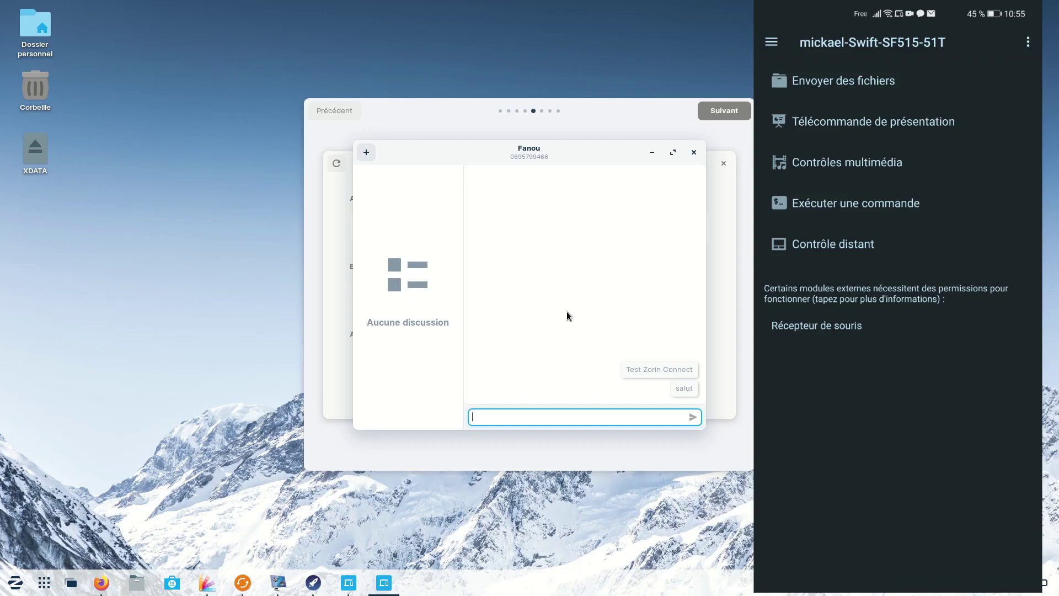
pyautogui.click(694, 152)
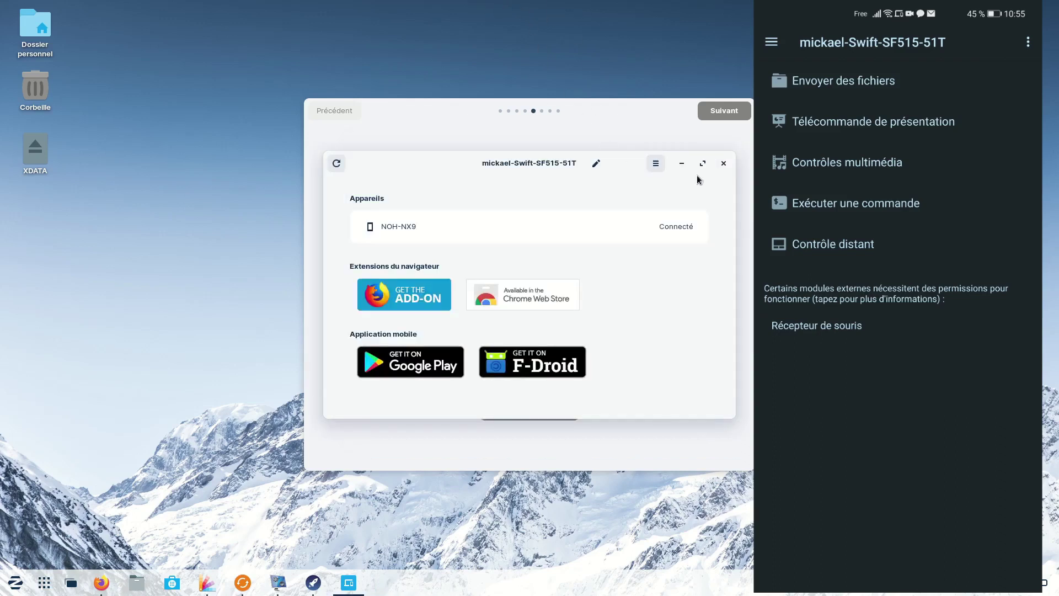
# Send the JPEG flyer photo from the Images folder to NOH-NX9.
pyautogui.click(722, 163)
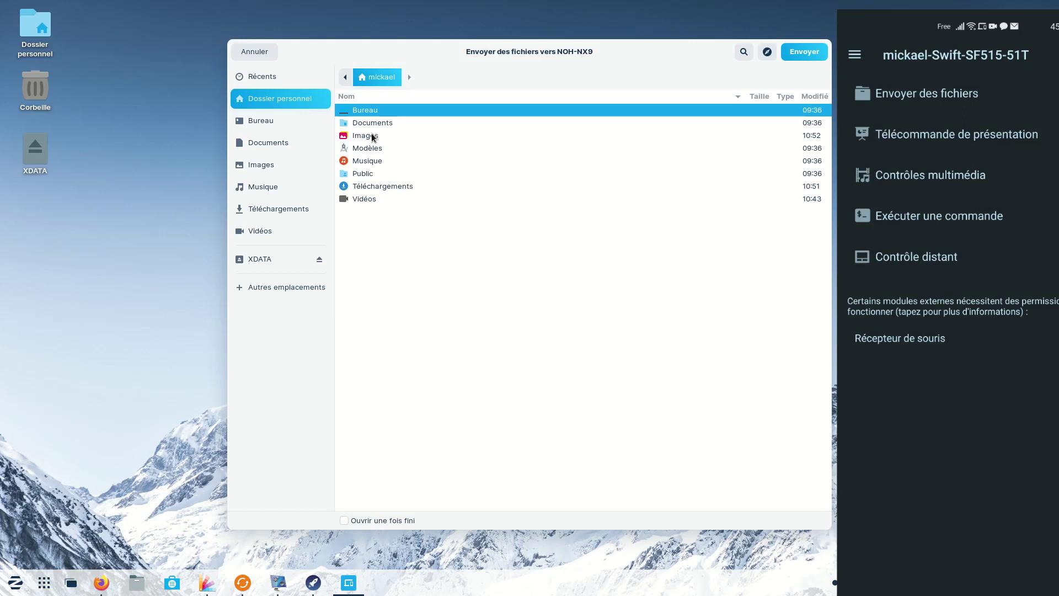
pyautogui.doubleClick(372, 137)
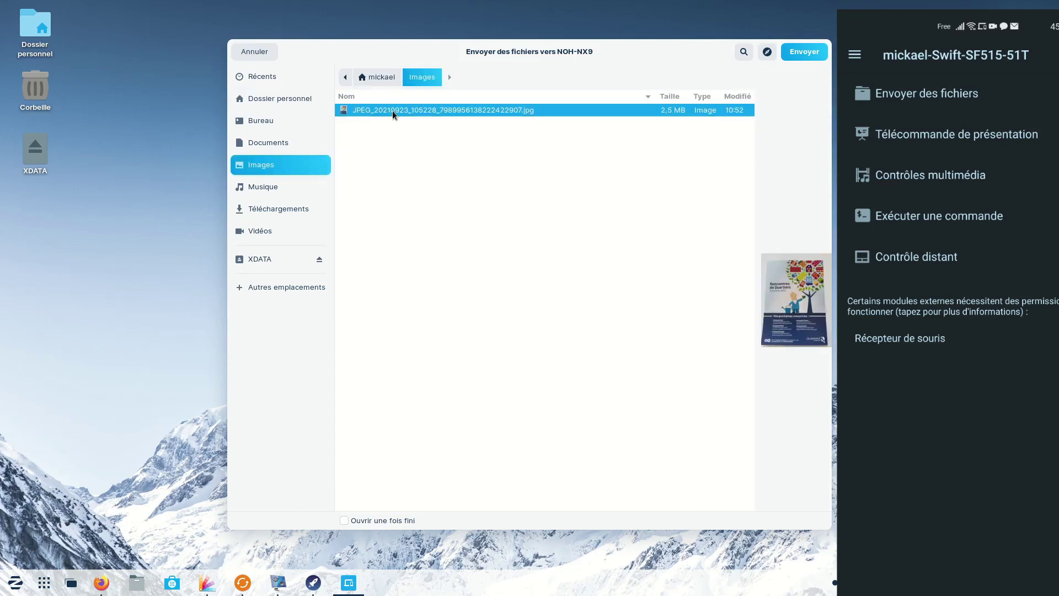
pyautogui.click(799, 53)
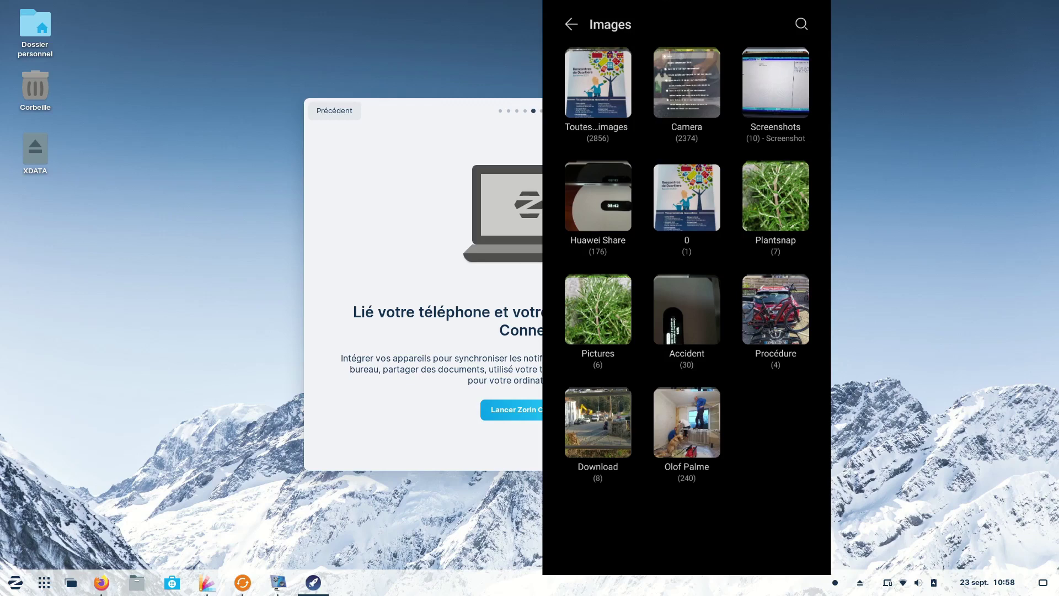
# Check NOH-NX9's device settings, then advance the welcome tour to the Logiciels page.
pyautogui.click(911, 584)
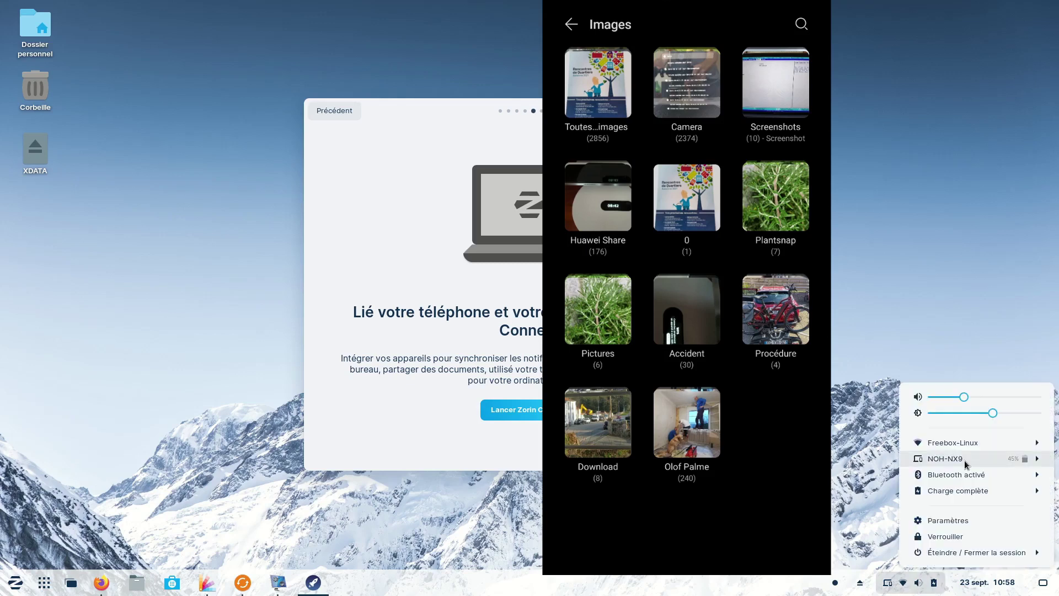
pyautogui.click(964, 460)
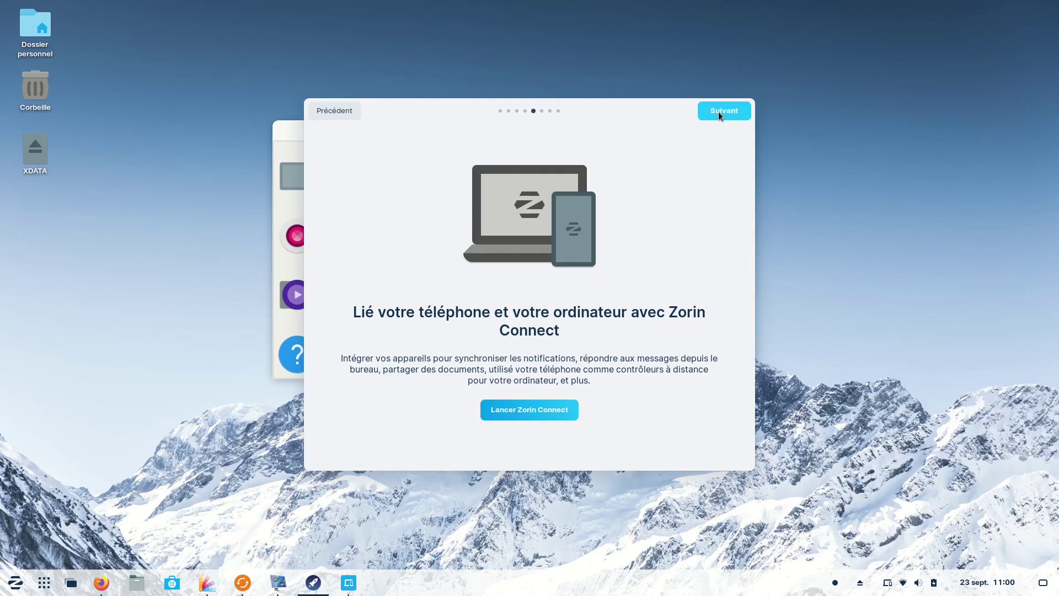
pyautogui.click(718, 112)
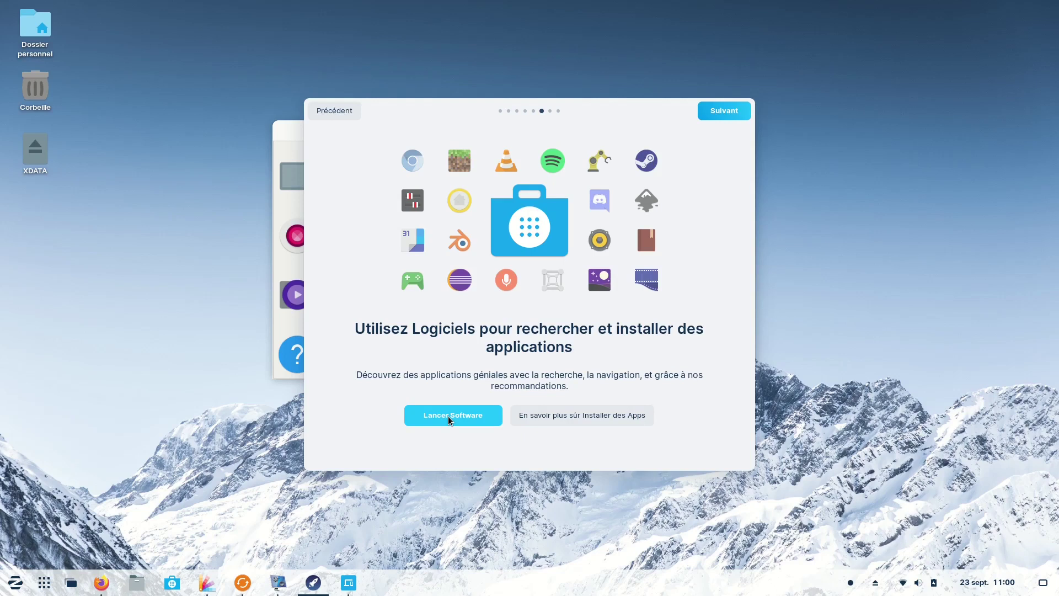
# Launch Logiciels, nudge its window right, and search for kdenli.
pyautogui.click(451, 421)
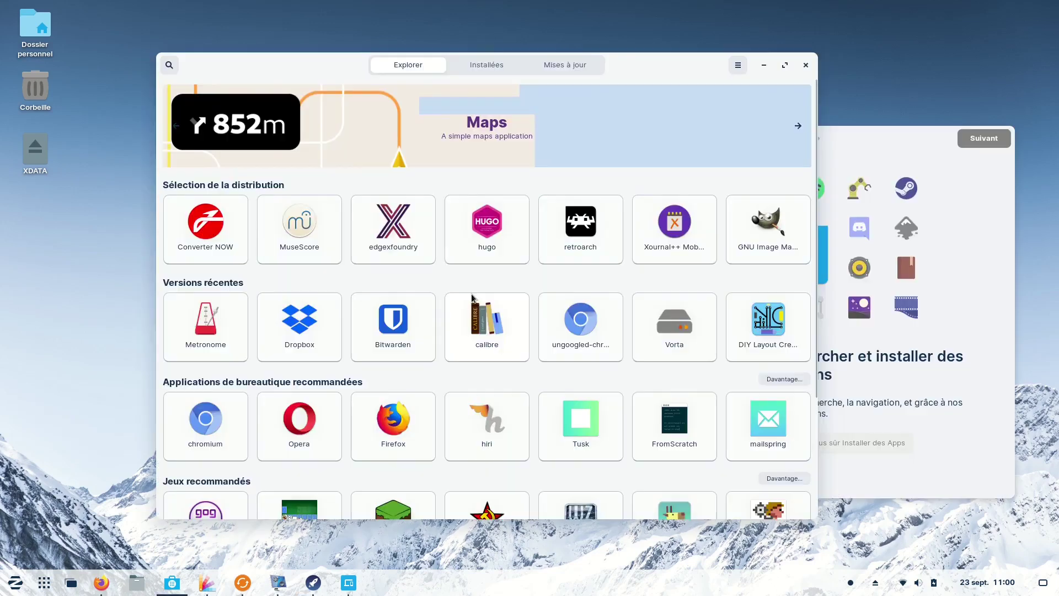
pyautogui.moveTo(640, 71); pyautogui.dragTo(668, 65)
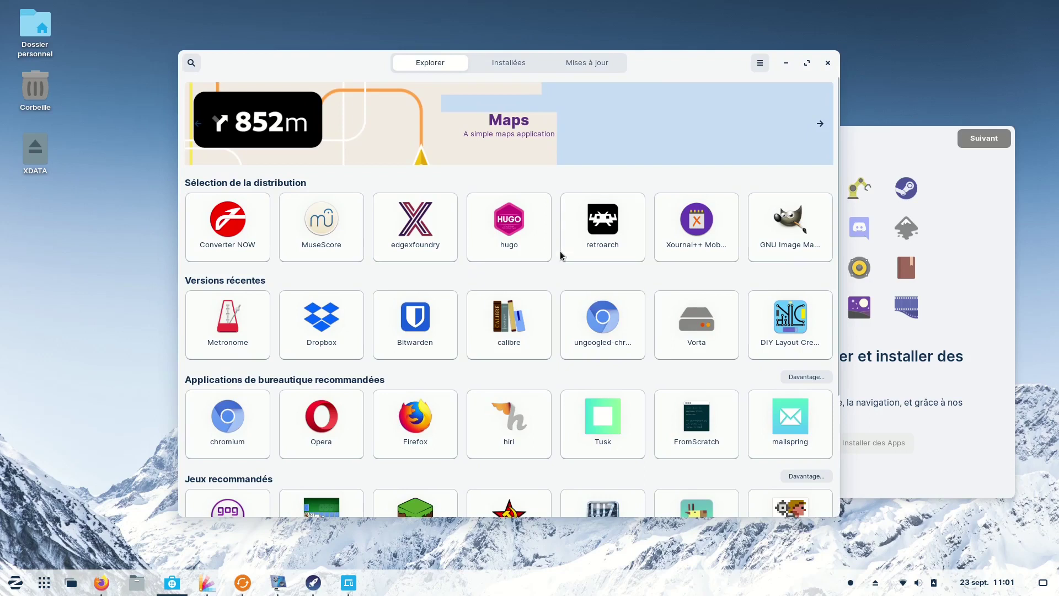
pyautogui.click(760, 62)
pyautogui.click(760, 62)
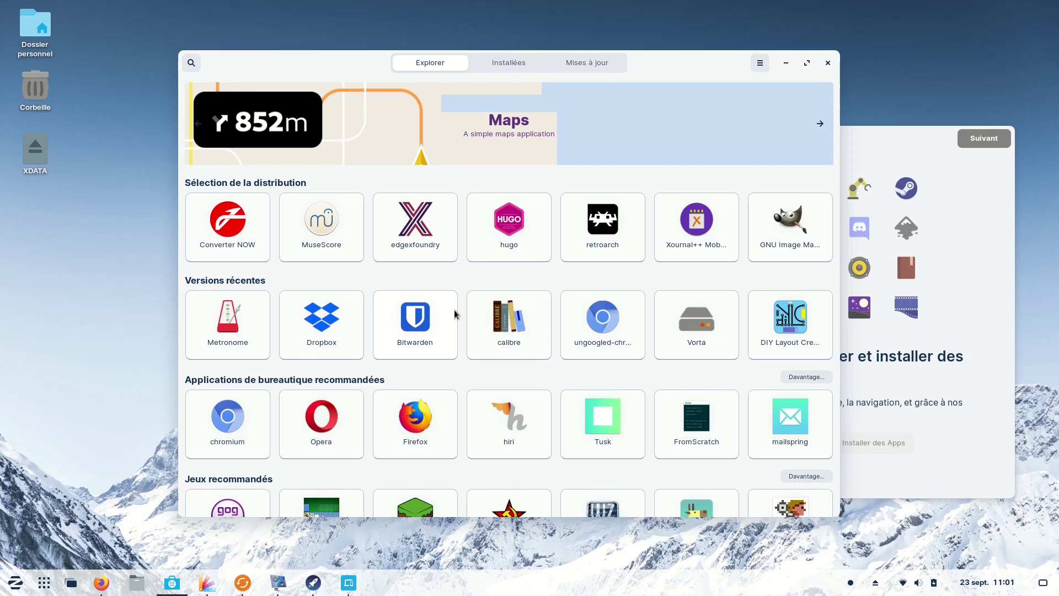
pyautogui.write('kdenli')
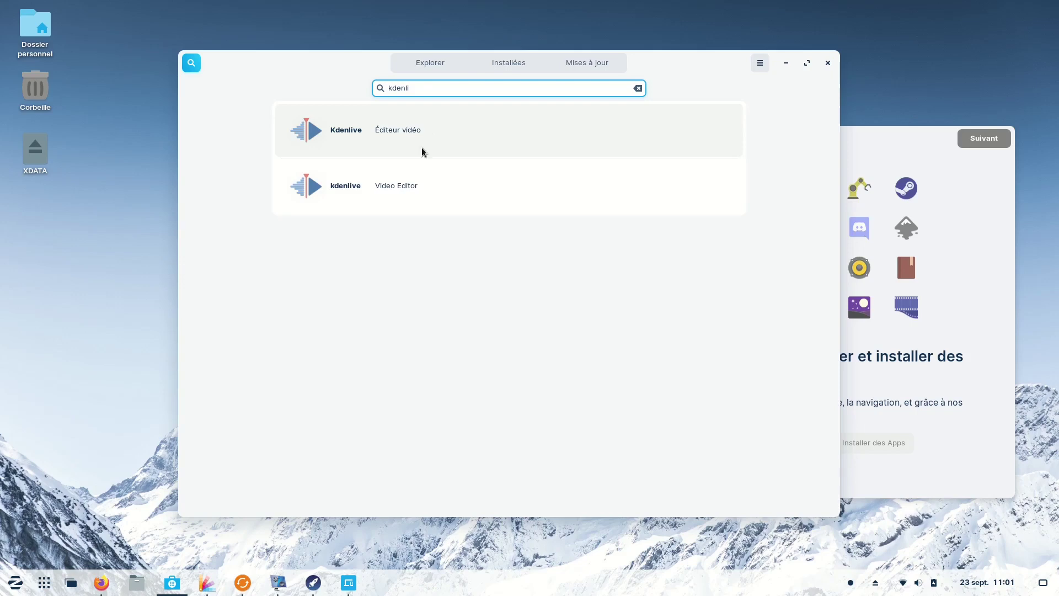
# Open the Kdenlive details page and review the sources that offer it.
pyautogui.click(431, 188)
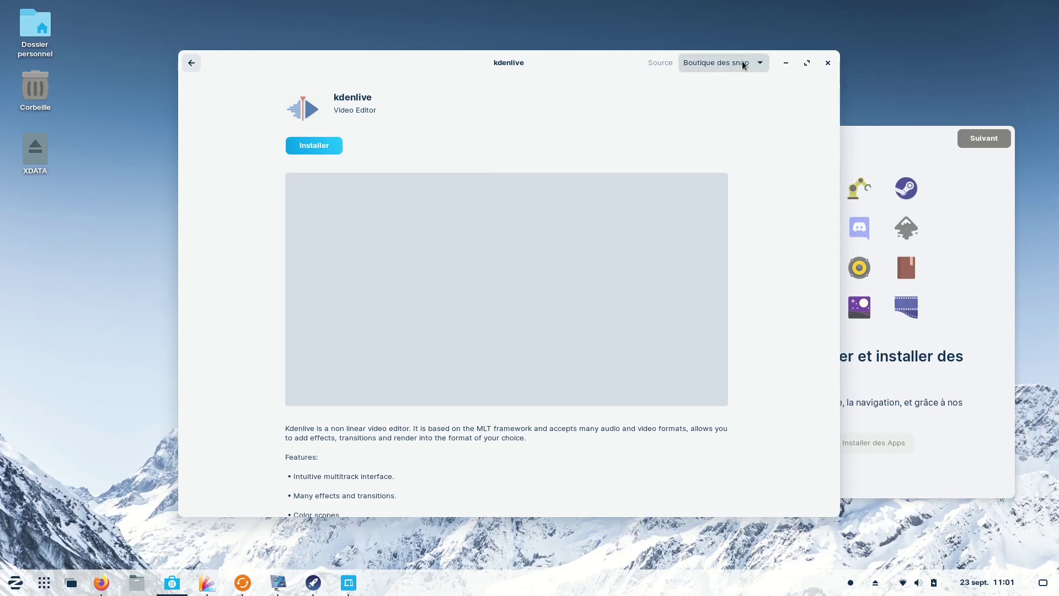
pyautogui.scroll(-3, 461, 290)
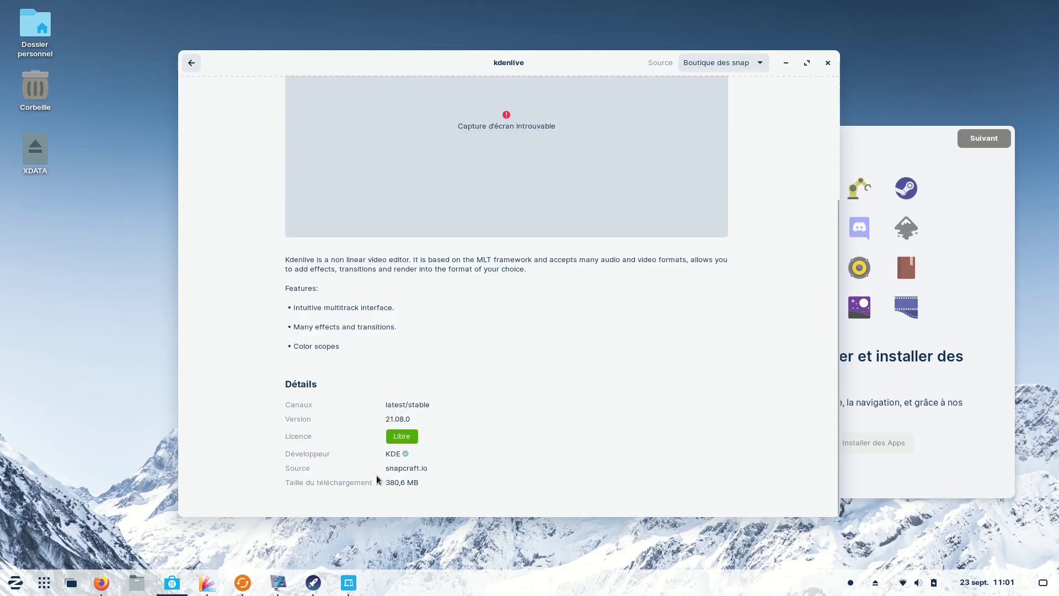
pyautogui.scroll(3, 461, 456)
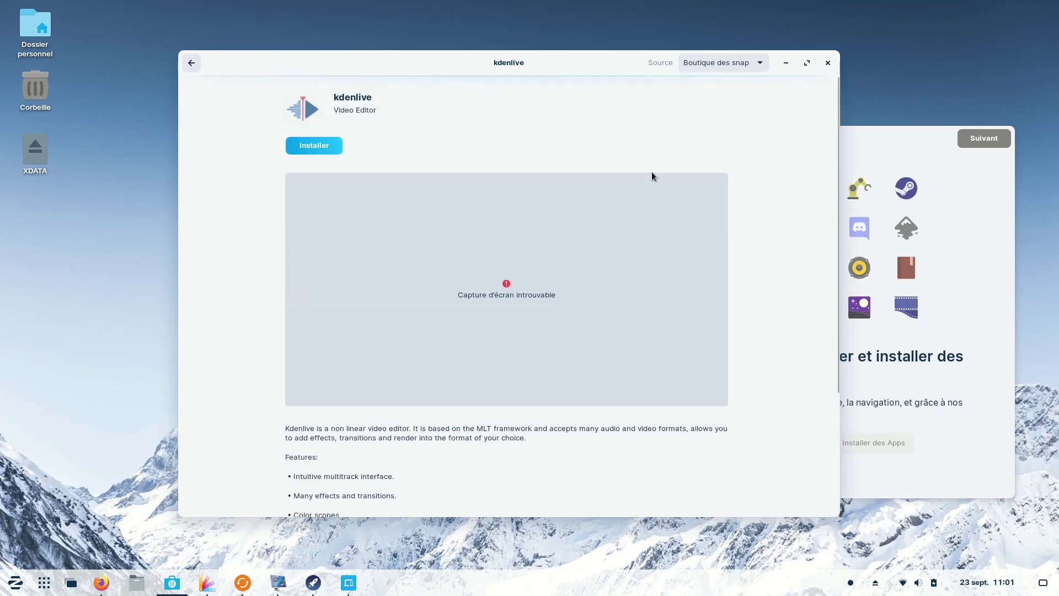
pyautogui.click(748, 63)
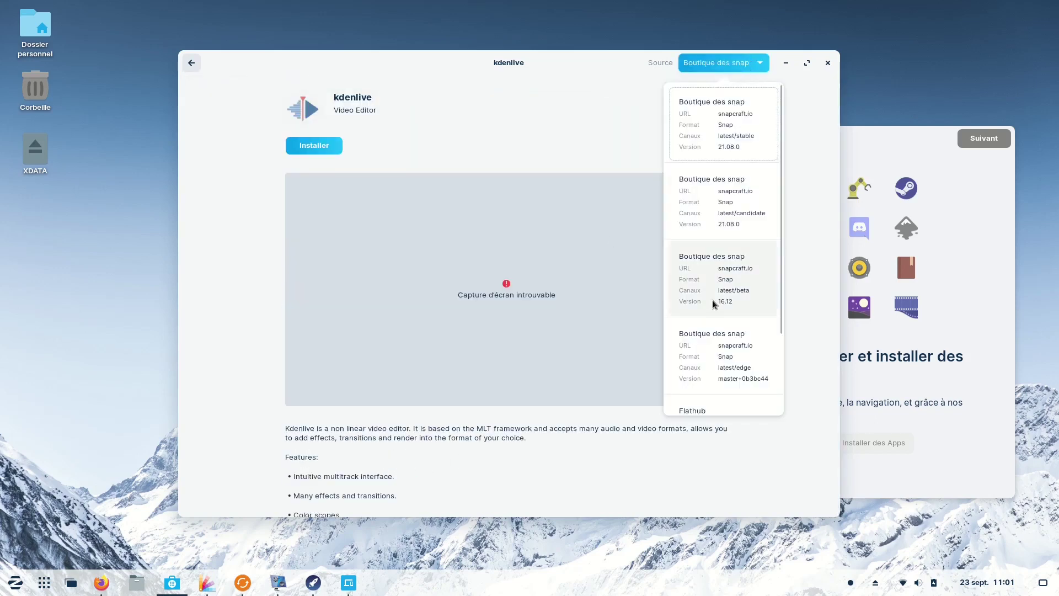
pyautogui.scroll(-2, 714, 304)
pyautogui.scroll(2, 722, 307)
pyautogui.scroll(-3, 729, 210)
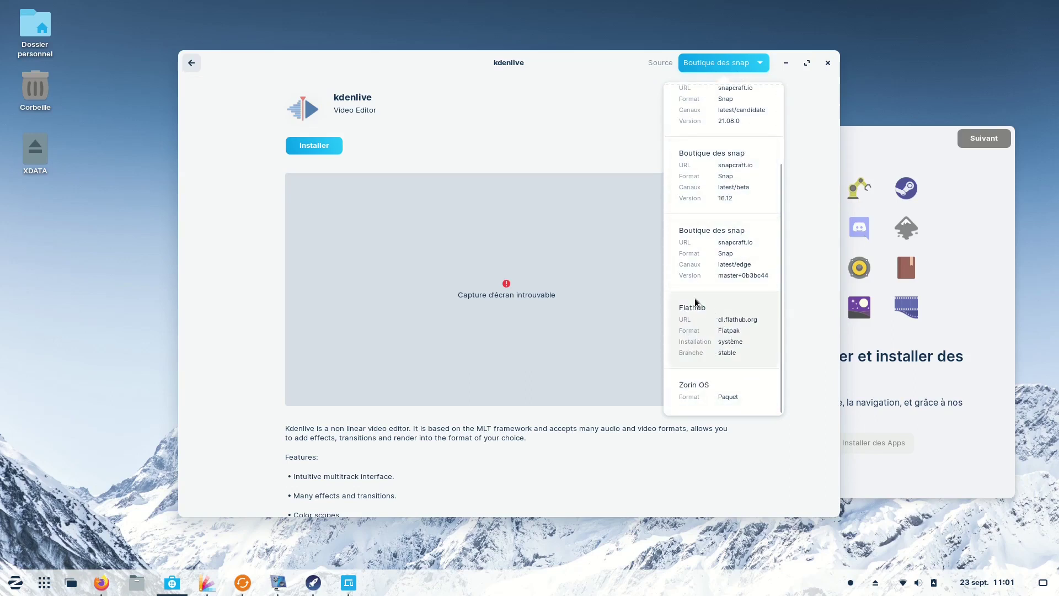
# Compare the Flathub version, then switch back to the Zorin OS package 4:19.12.3-0ubuntu1.
pyautogui.click(703, 318)
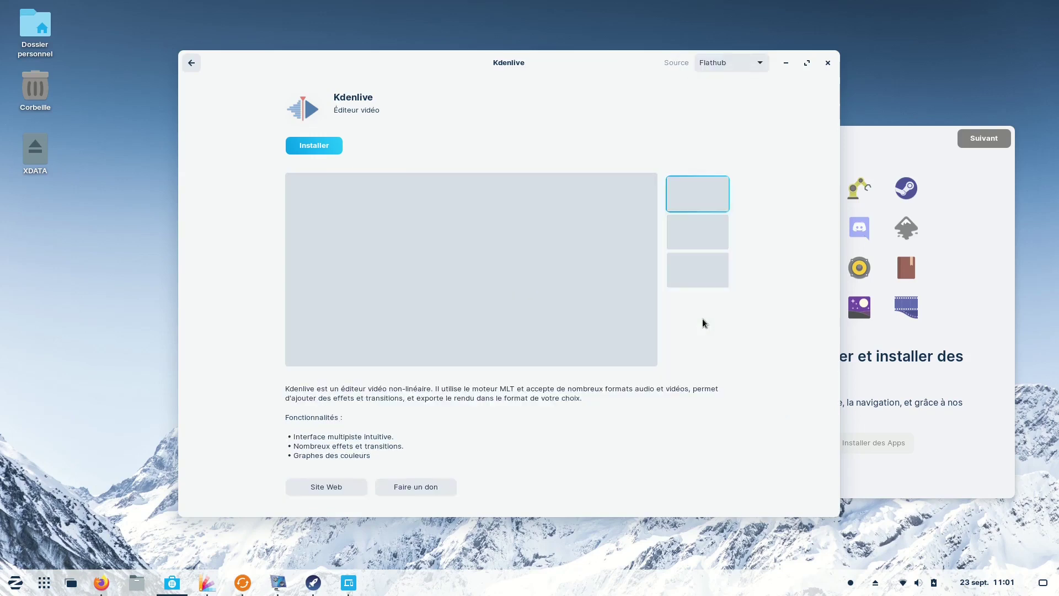
pyautogui.scroll(-4, 503, 243)
pyautogui.scroll(-1, 499, 248)
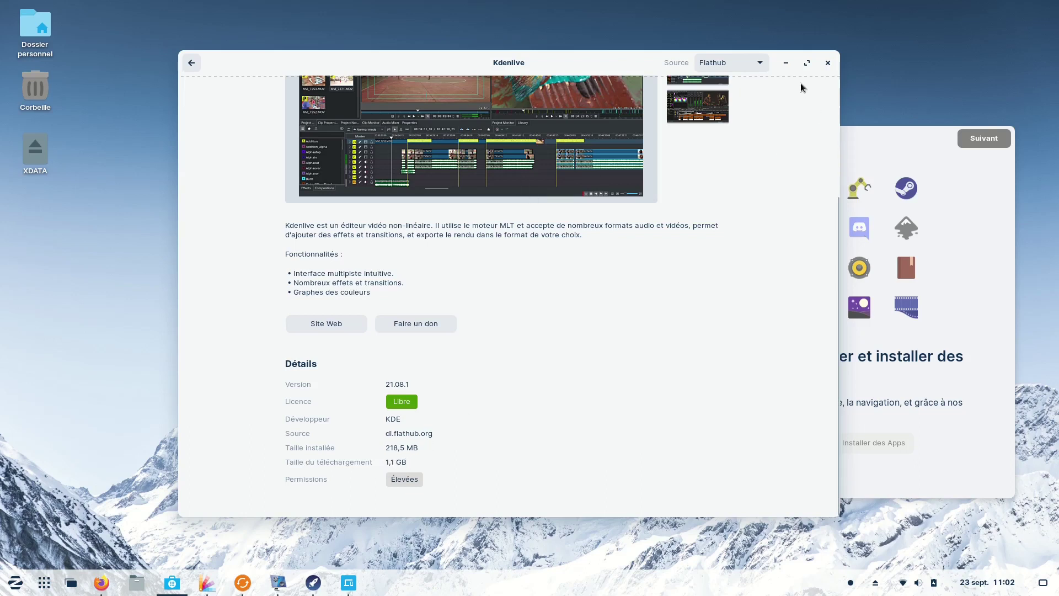
pyautogui.click(757, 67)
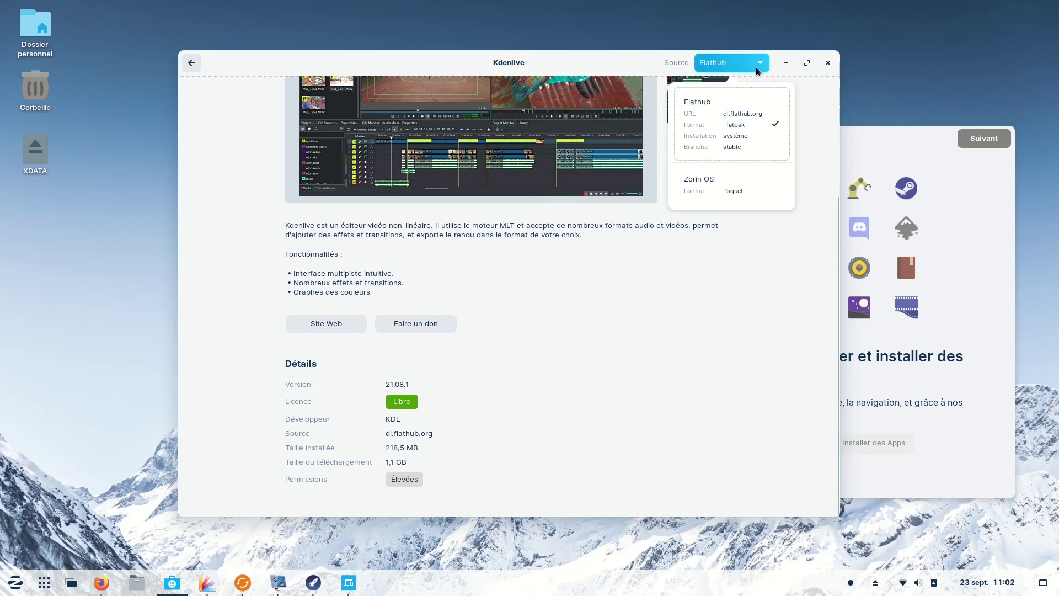
pyautogui.click(734, 191)
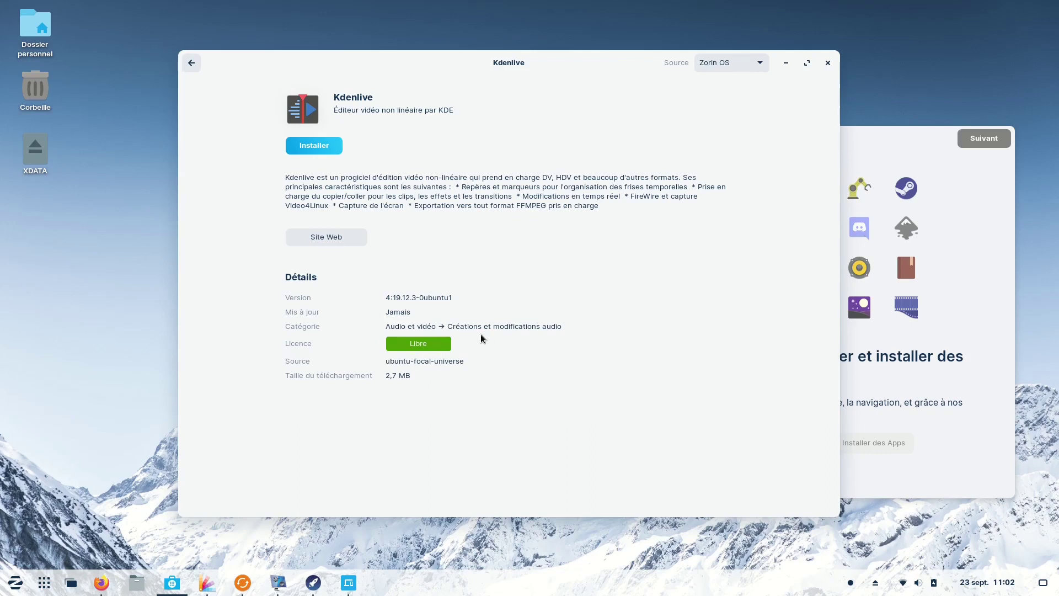
# Return to the kdenli results, glance at the snap kdenlive entry, and select the search text.
pyautogui.click(191, 65)
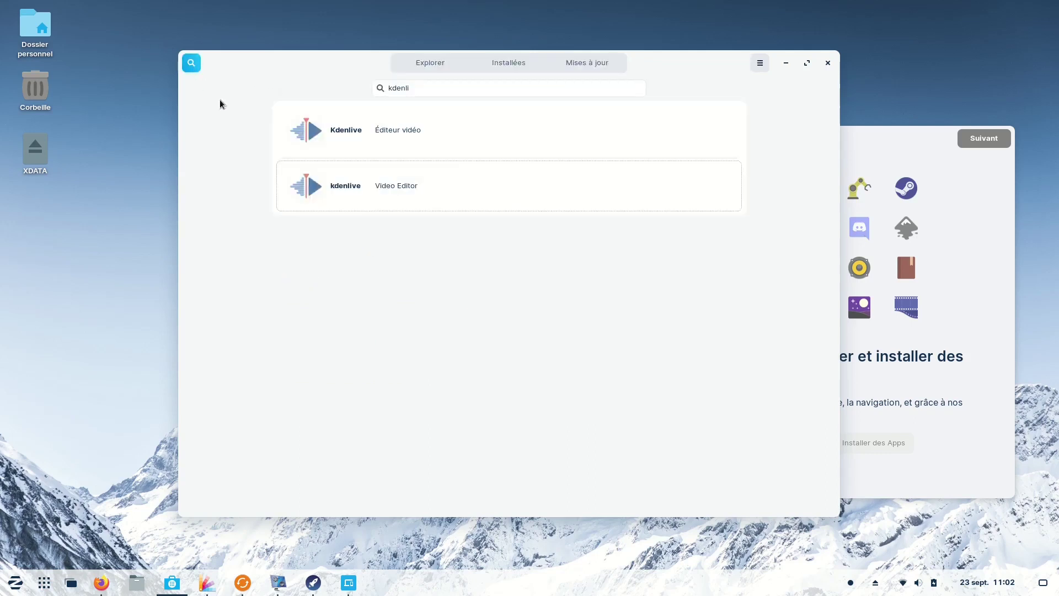
pyautogui.click(436, 187)
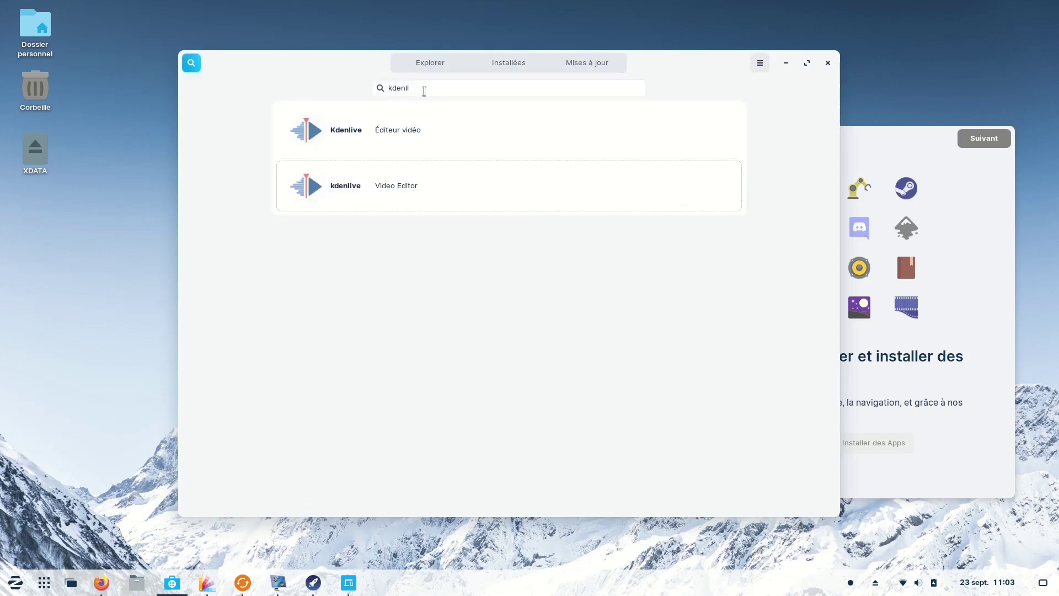
pyautogui.moveTo(424, 89); pyautogui.dragTo(340, 87)
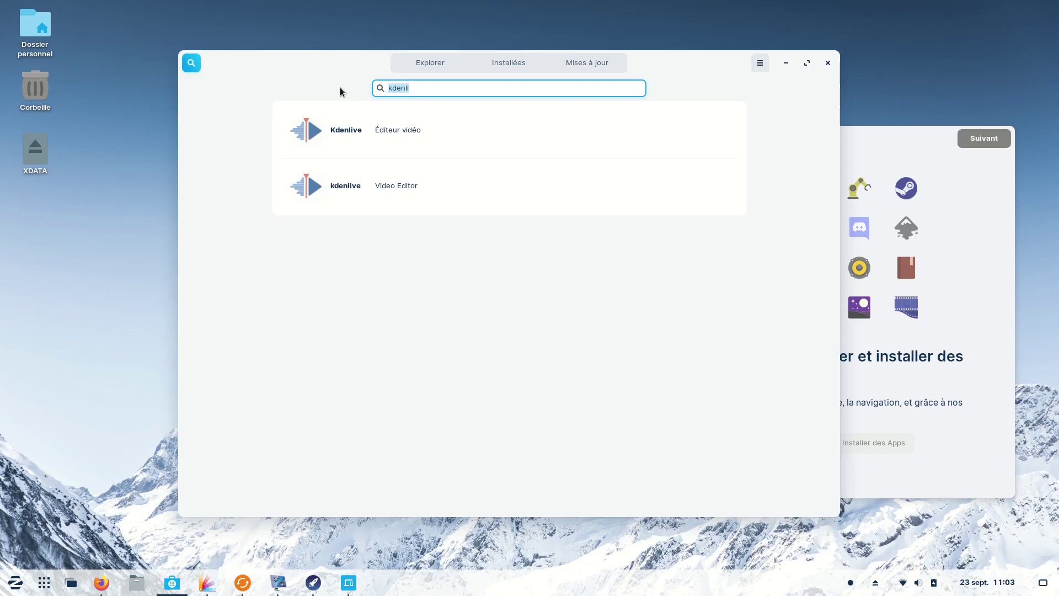
# Search for libreo, inspect LibreOffice Writer's source list, and return to the results.
pyautogui.write('libreo')
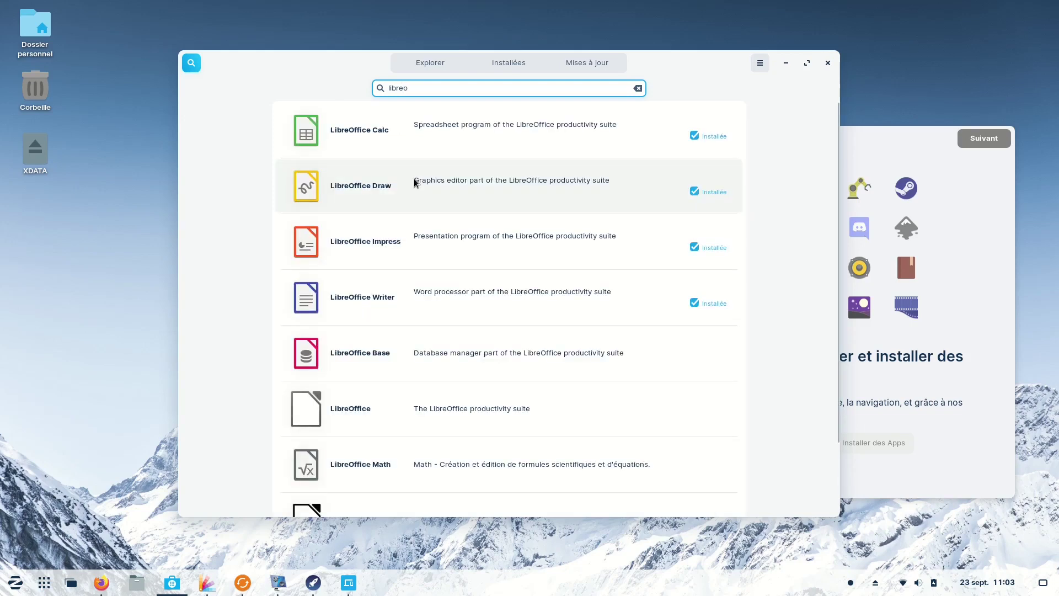
pyautogui.click(382, 297)
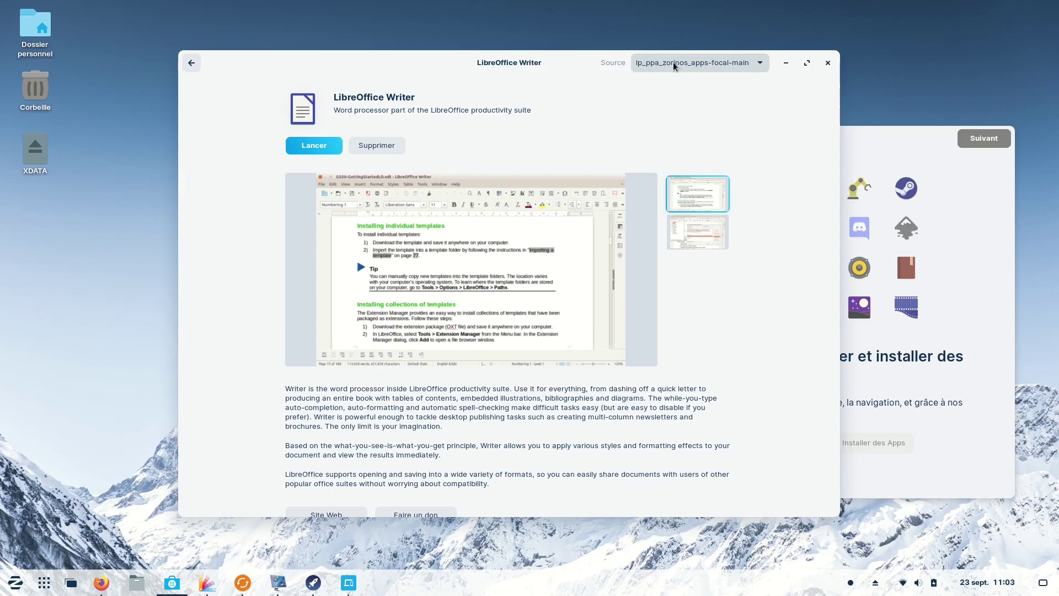
pyautogui.click(759, 66)
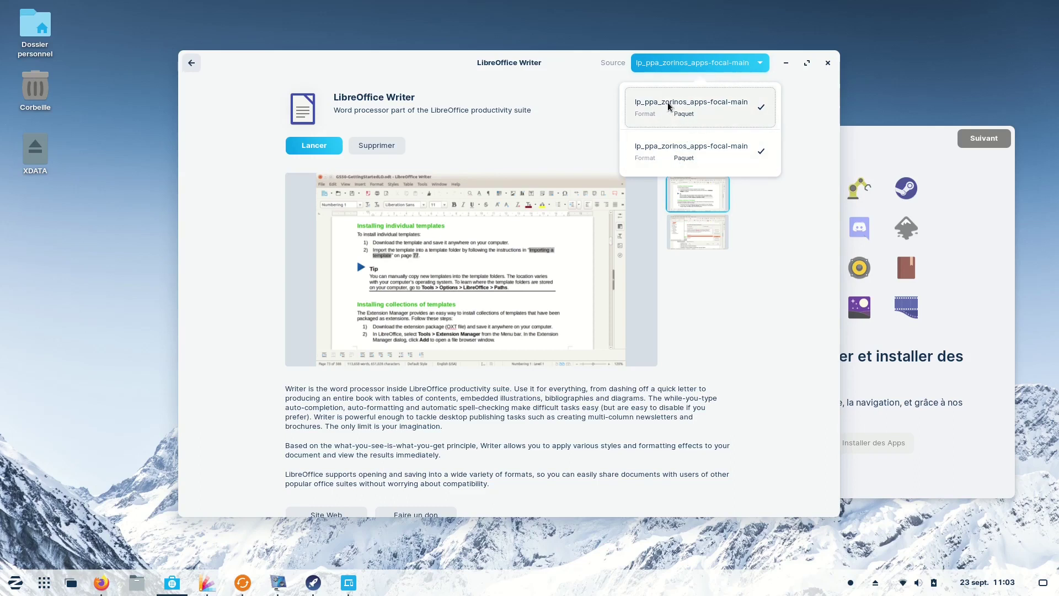
pyautogui.click(190, 69)
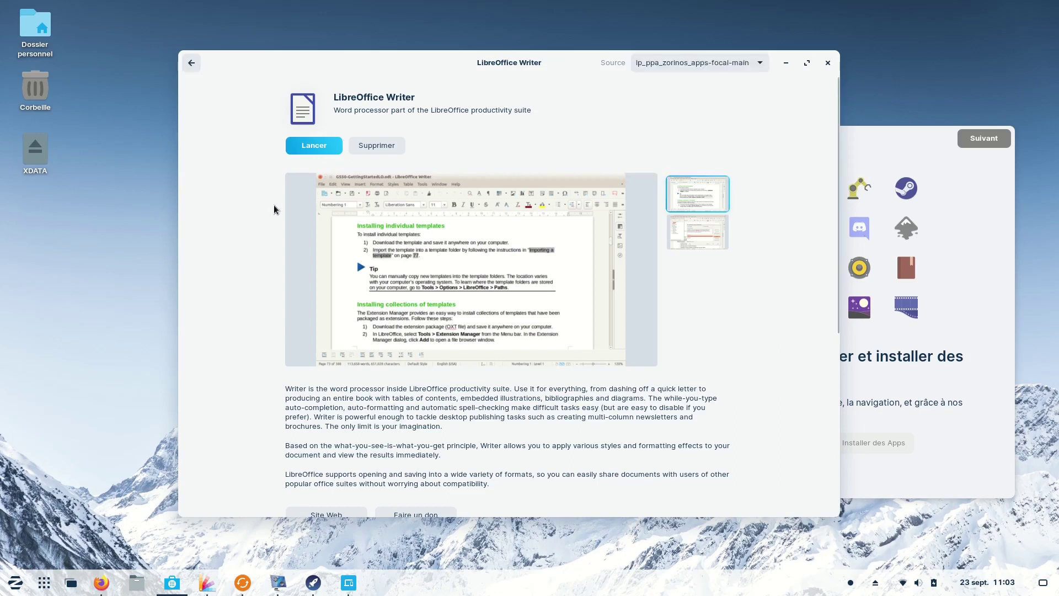
pyautogui.click(192, 62)
pyautogui.scroll(-2, 483, 282)
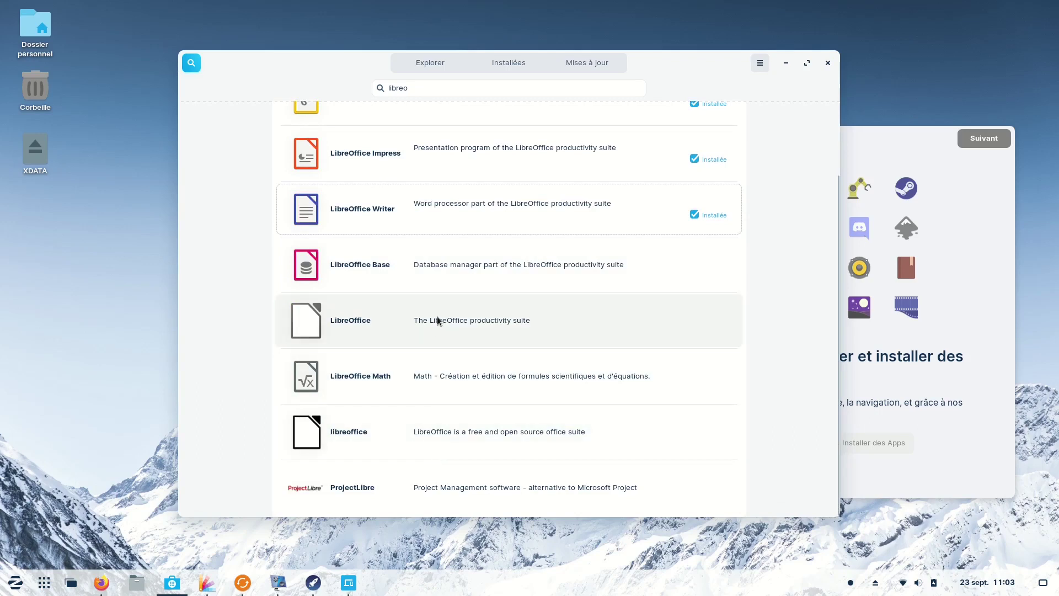
# View the LibreOffice and snap libreoffice 7.2.0.4 pages, then close Logiciels.
pyautogui.click(437, 320)
pyautogui.scroll(-5, 470, 389)
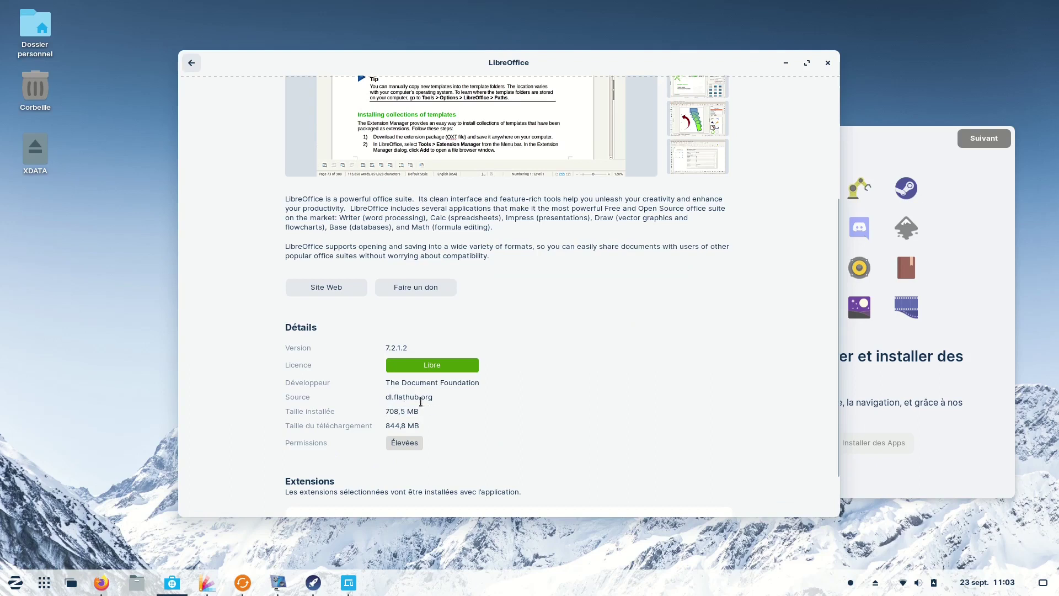
pyautogui.click(191, 62)
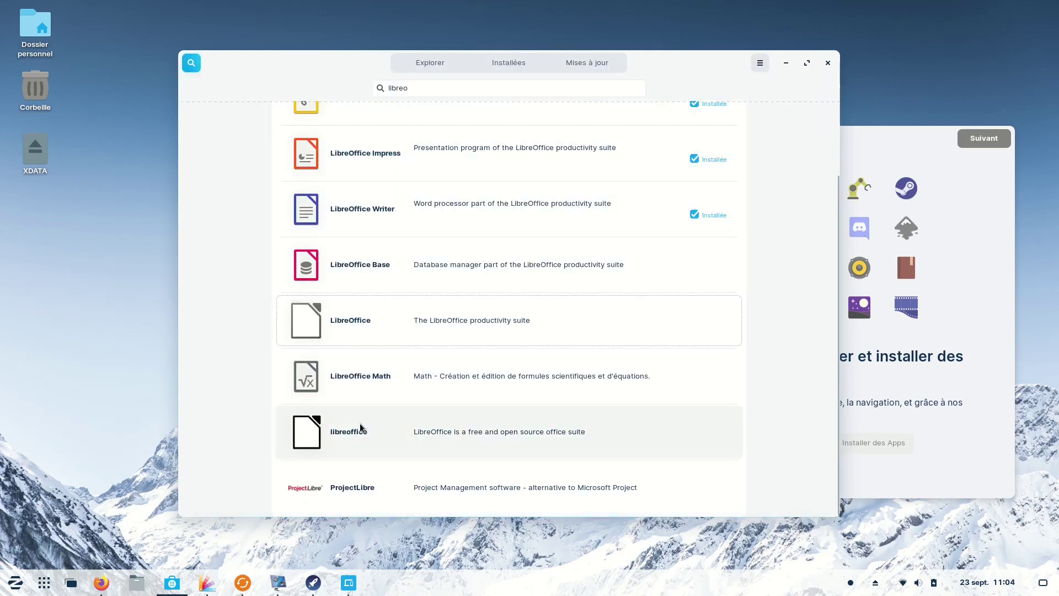
pyautogui.click(366, 428)
pyautogui.scroll(-2, 402, 303)
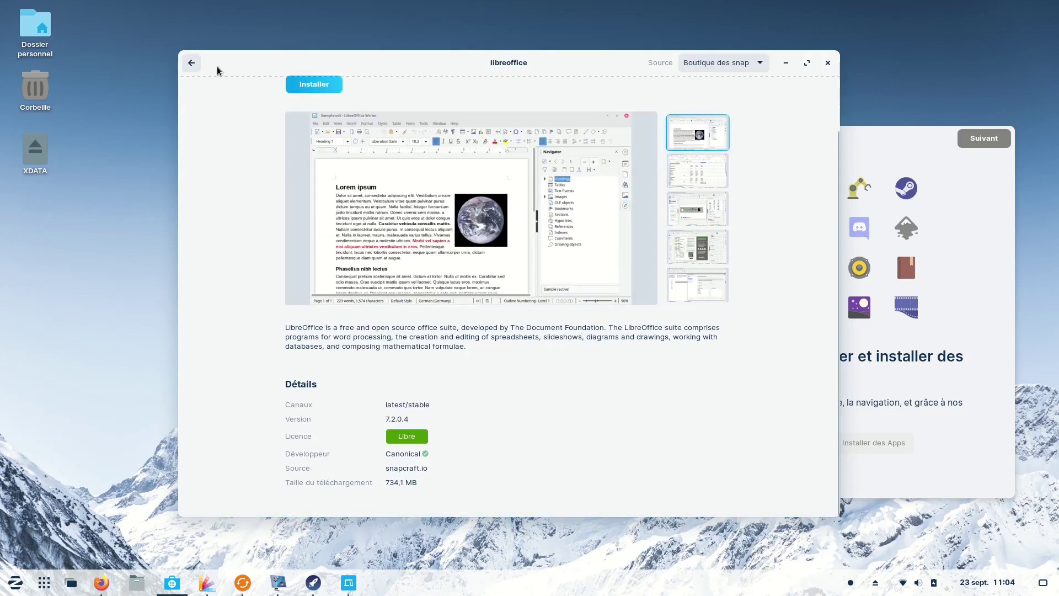
pyautogui.click(191, 64)
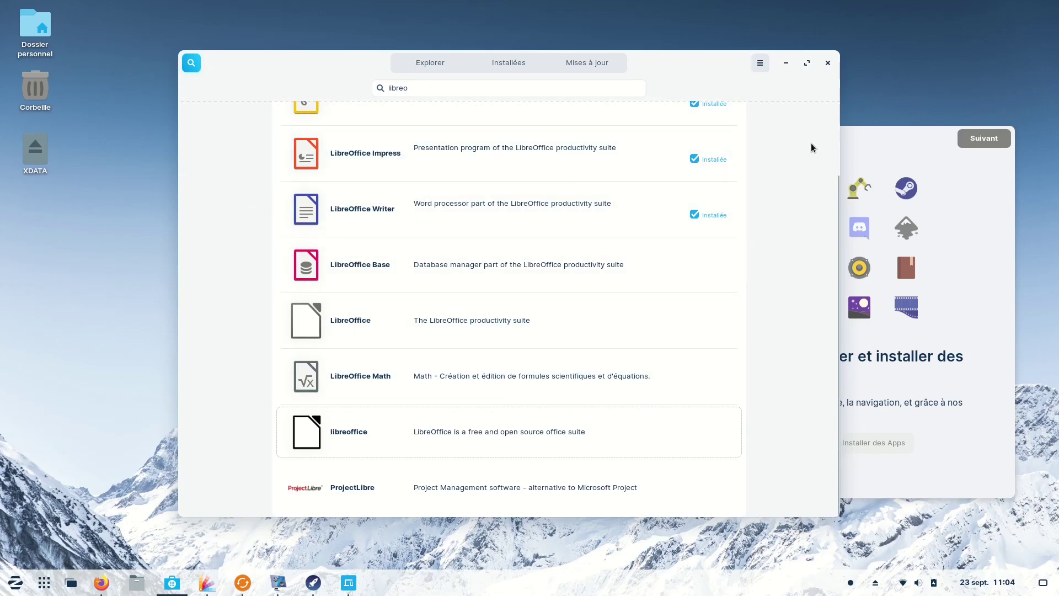
pyautogui.click(828, 64)
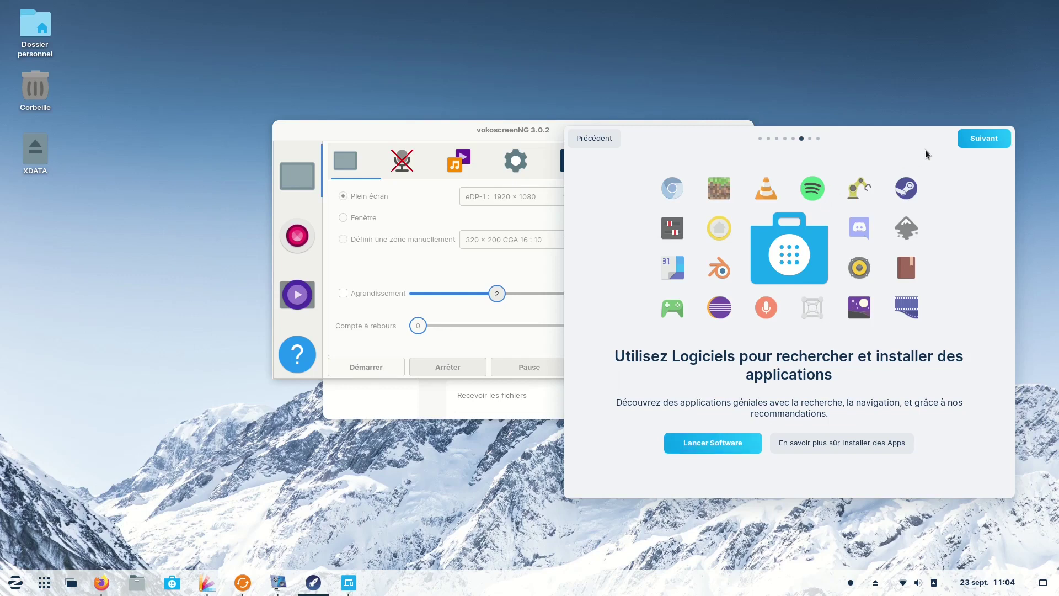
# Advance the welcome tour past the LibreOffice page to its final 'C'est fini !' page.
pyautogui.click(981, 139)
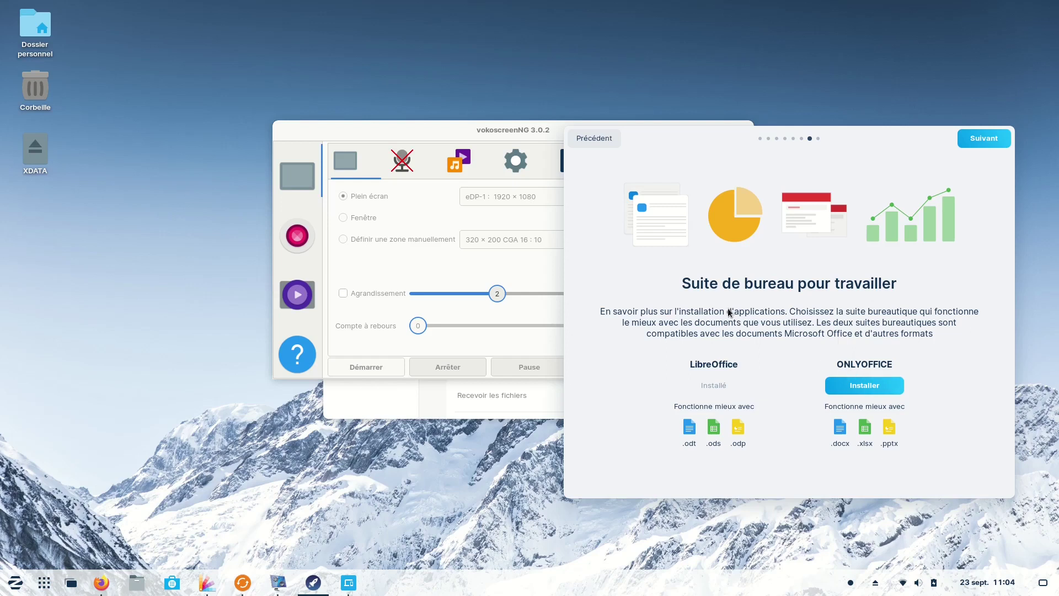
pyautogui.click(985, 141)
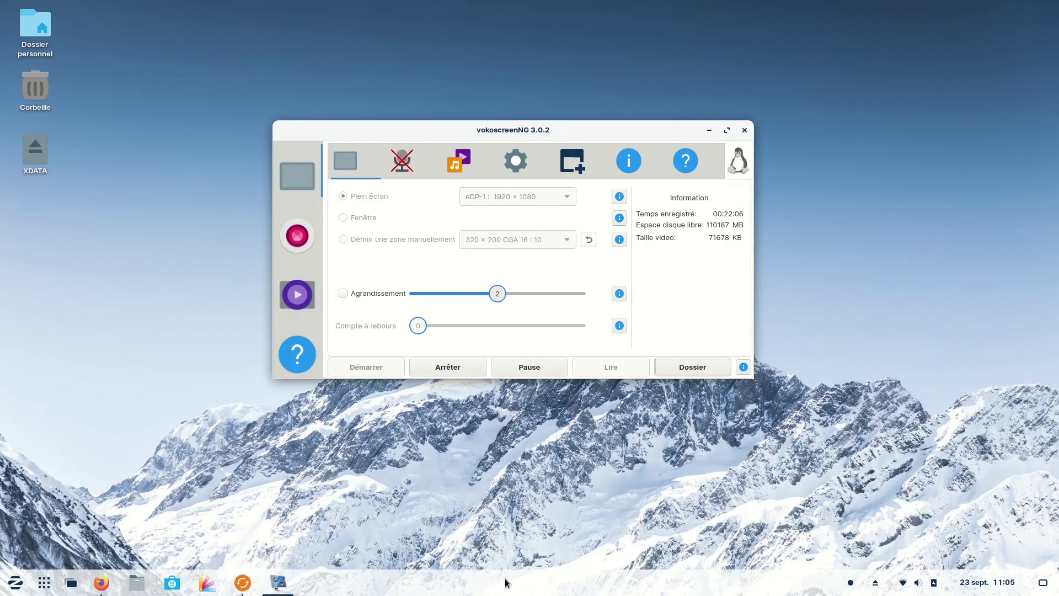
# Open Paramètres from the taskbar's right-click menu and maximize the window.
pyautogui.rightClick(506, 583)
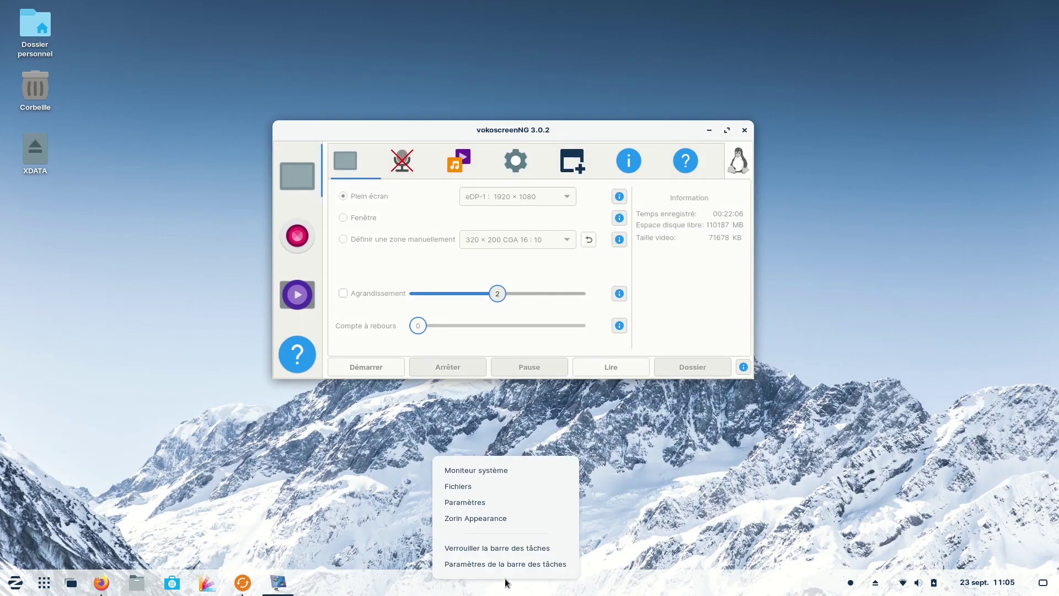
pyautogui.click(488, 502)
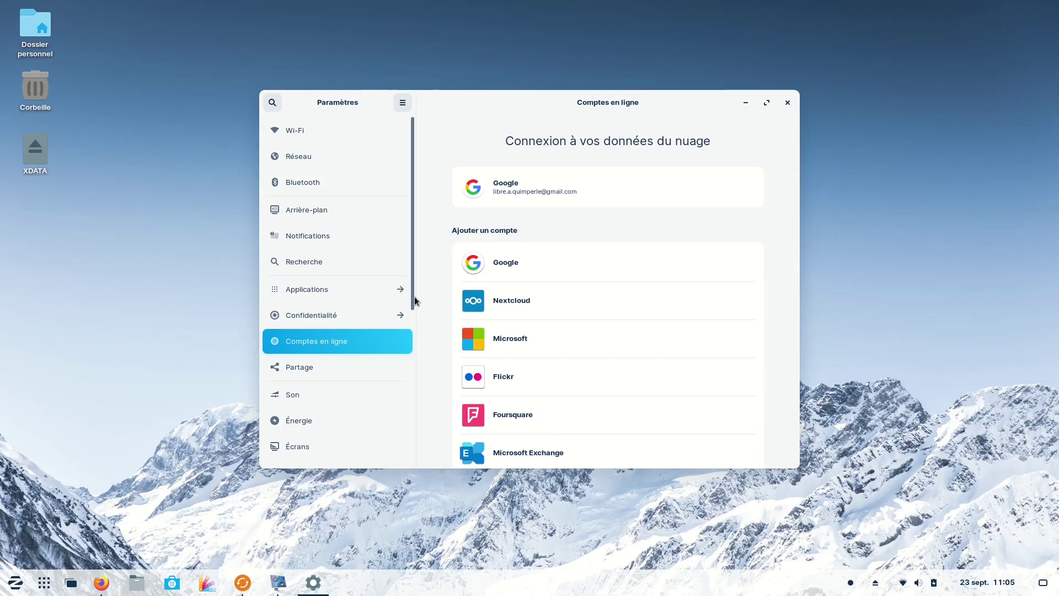
pyautogui.click(767, 103)
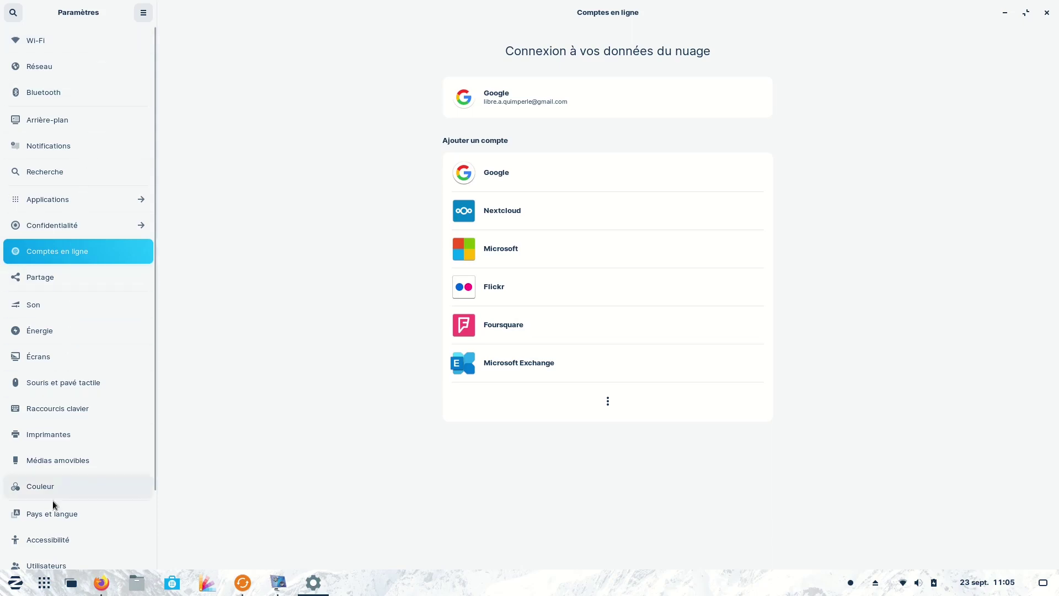
# Open and dismiss the applications menu and the system status menu.
pyautogui.click(15, 583)
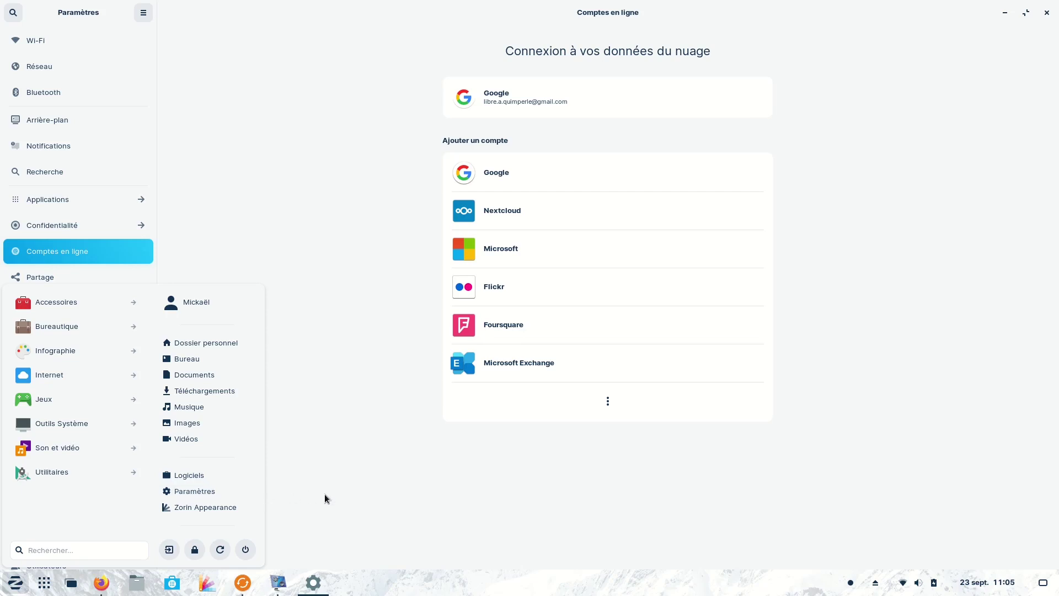
pyautogui.click(483, 504)
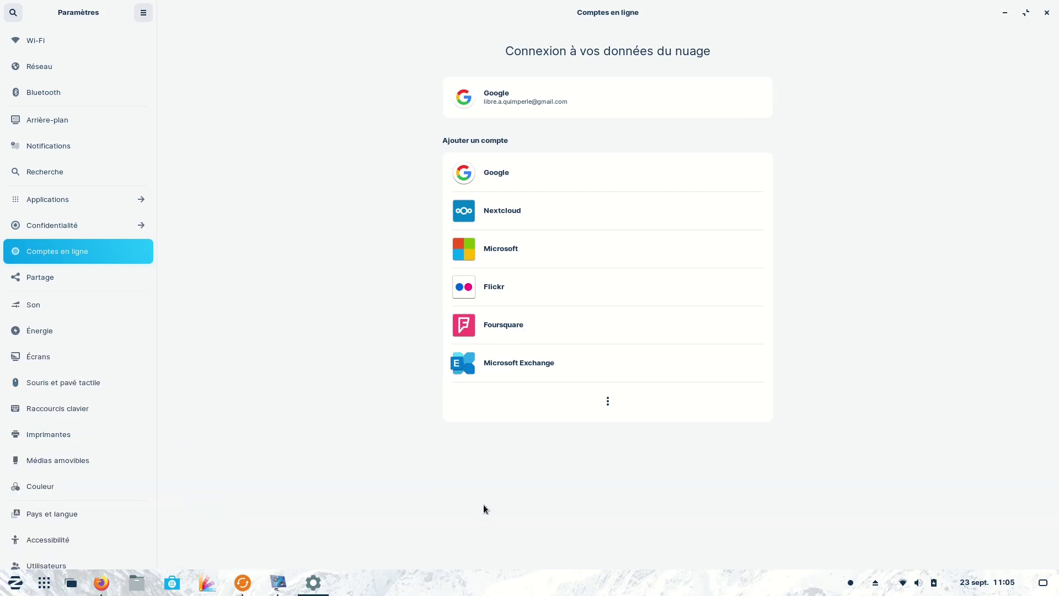
pyautogui.click(916, 584)
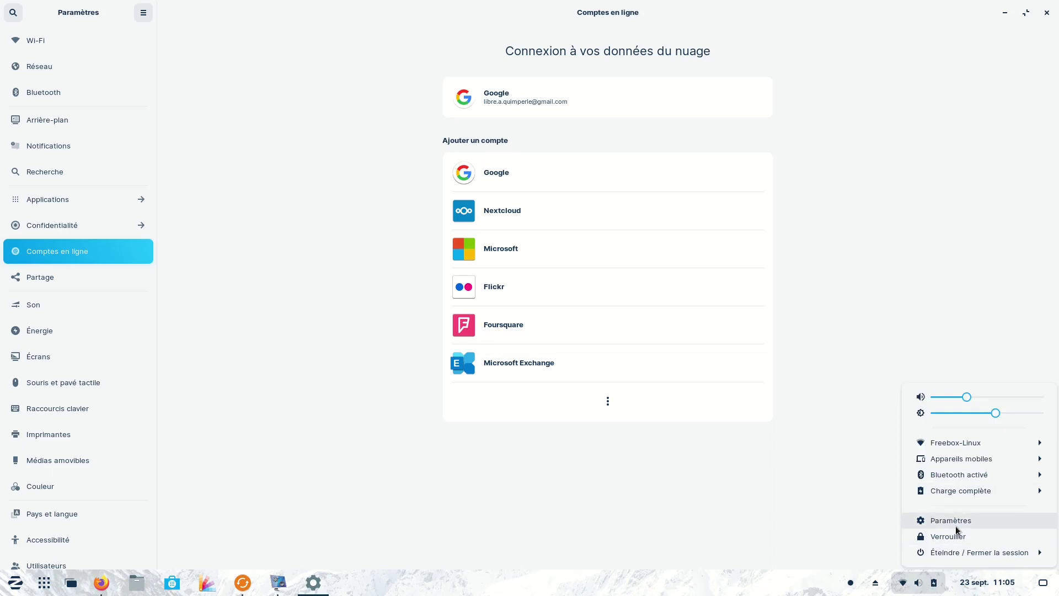
pyautogui.click(980, 519)
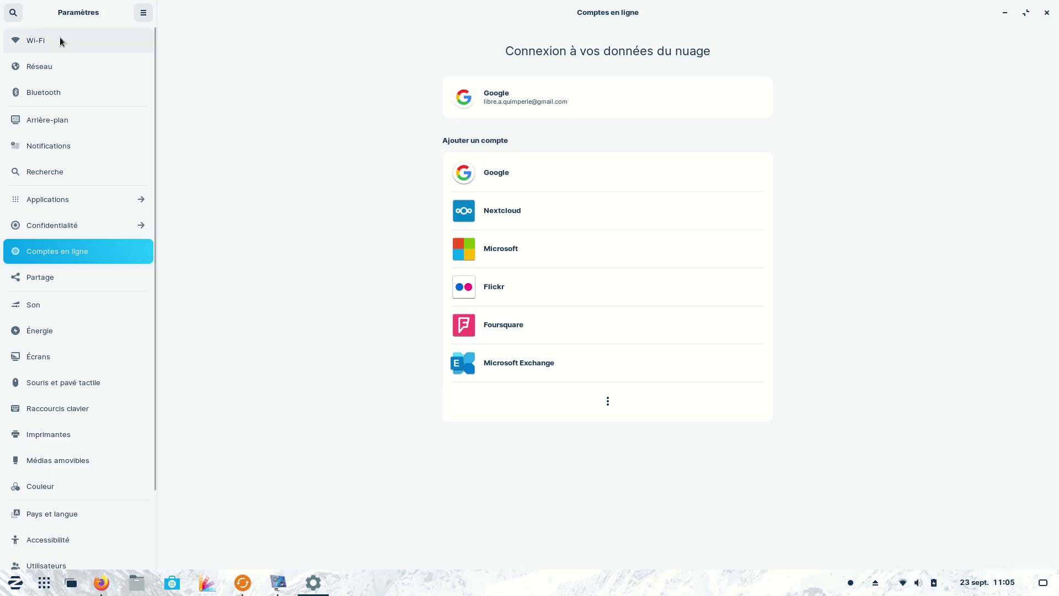
# Check the Freebox-Linux Wi-Fi details and security without saving, then view Bluetooth devices.
pyautogui.click(61, 42)
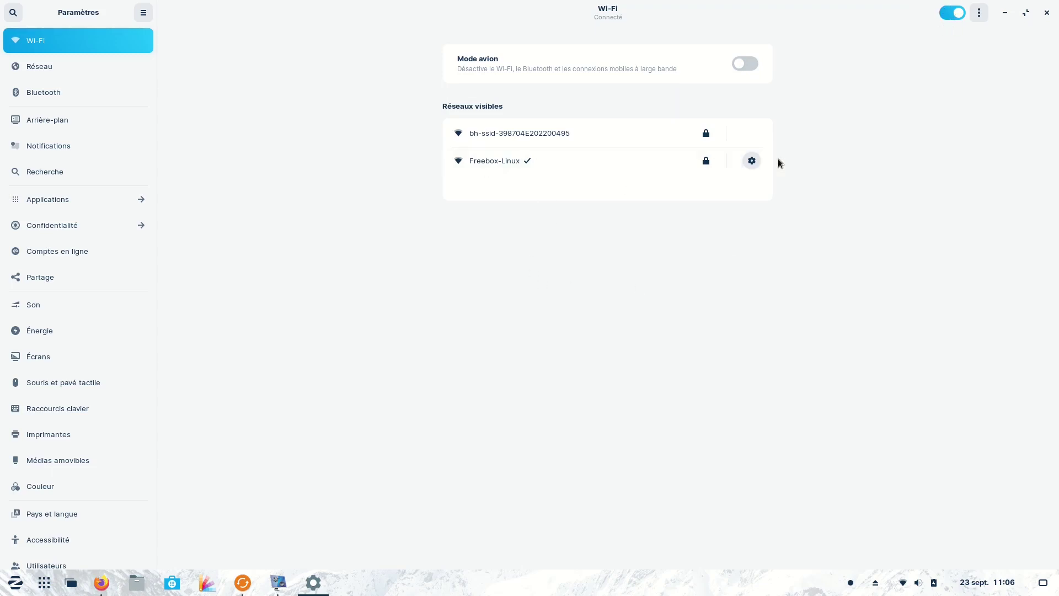
pyautogui.click(751, 161)
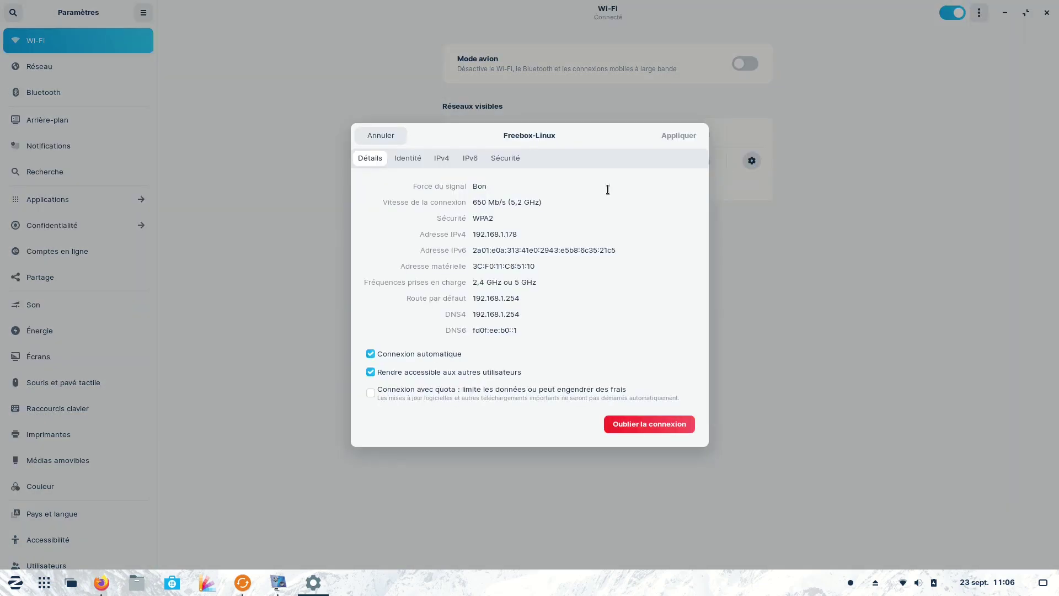
pyautogui.click(506, 158)
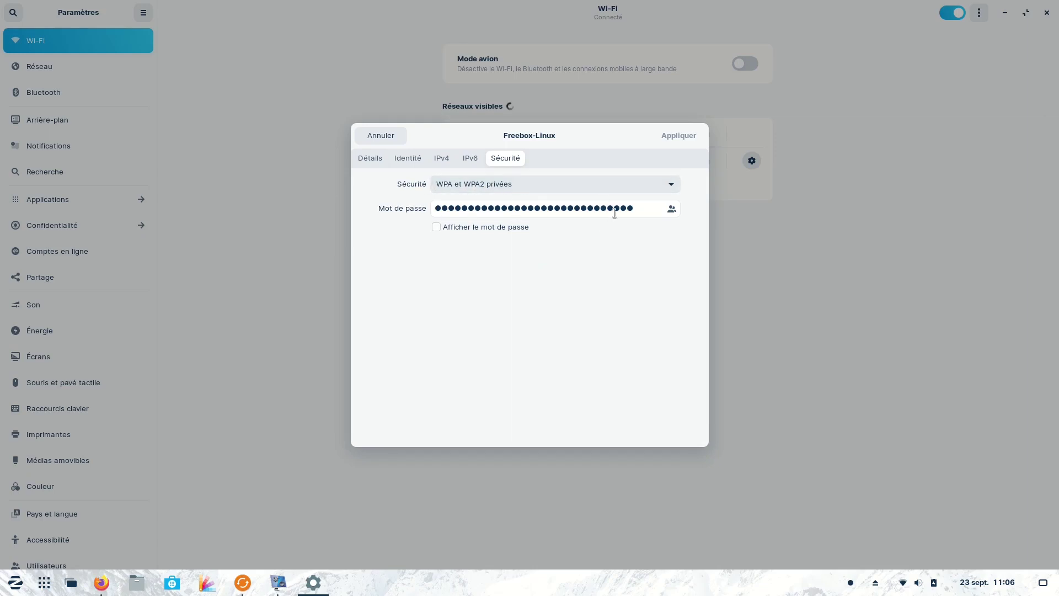
pyautogui.click(381, 136)
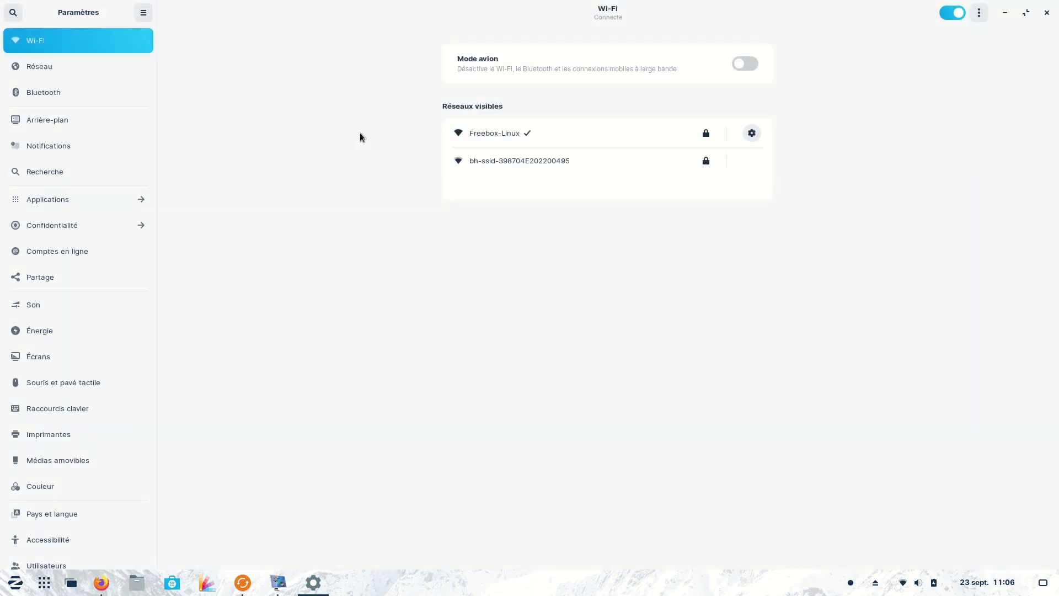
pyautogui.click(59, 94)
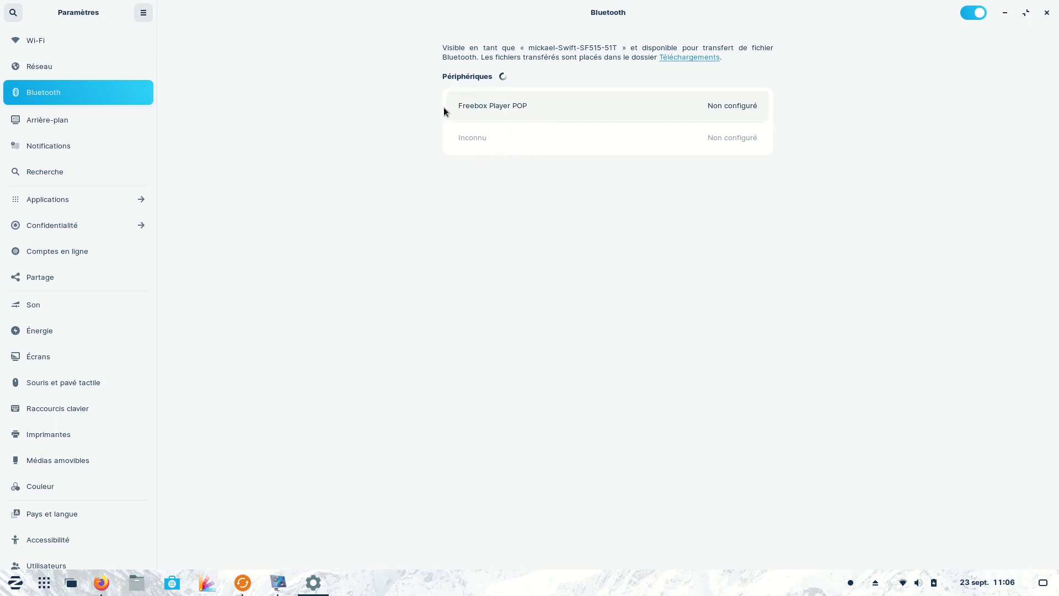
# Review the Arrière-plan and Notifications pages, then open the Applications list.
pyautogui.click(38, 109)
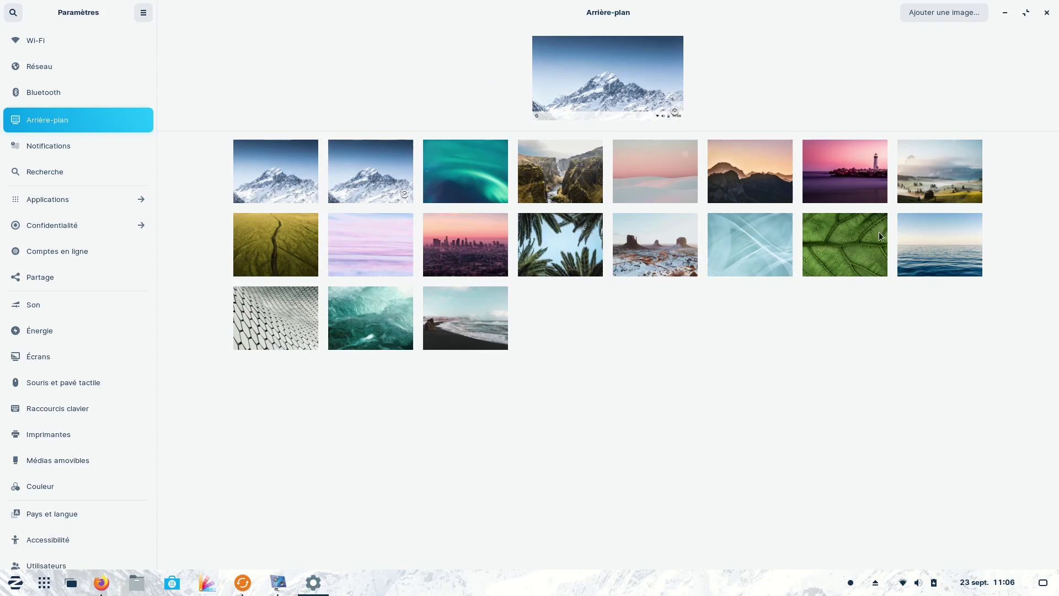
pyautogui.click(61, 149)
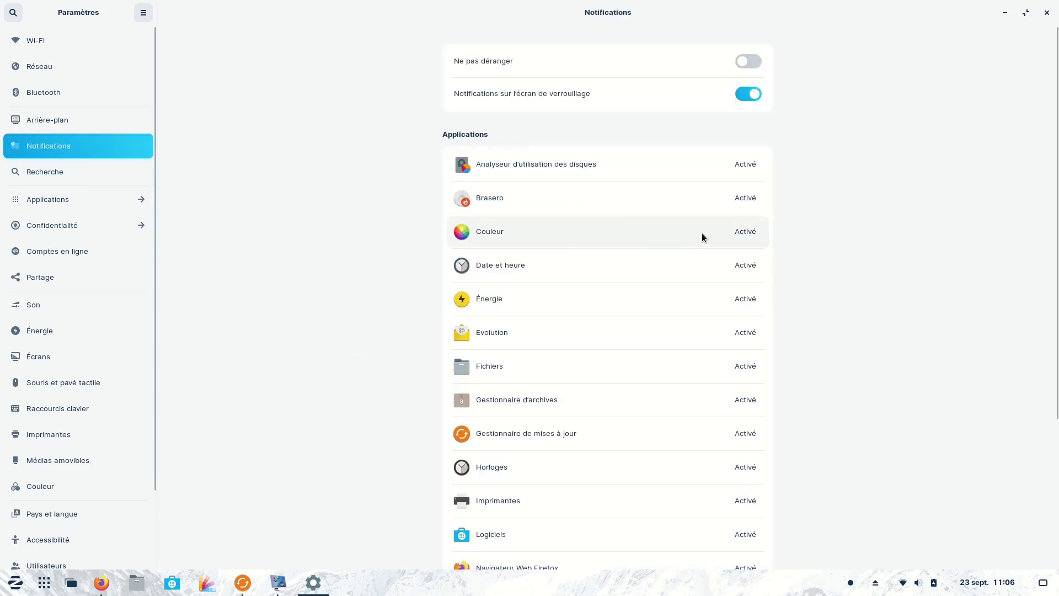
pyautogui.scroll(-6, 705, 271)
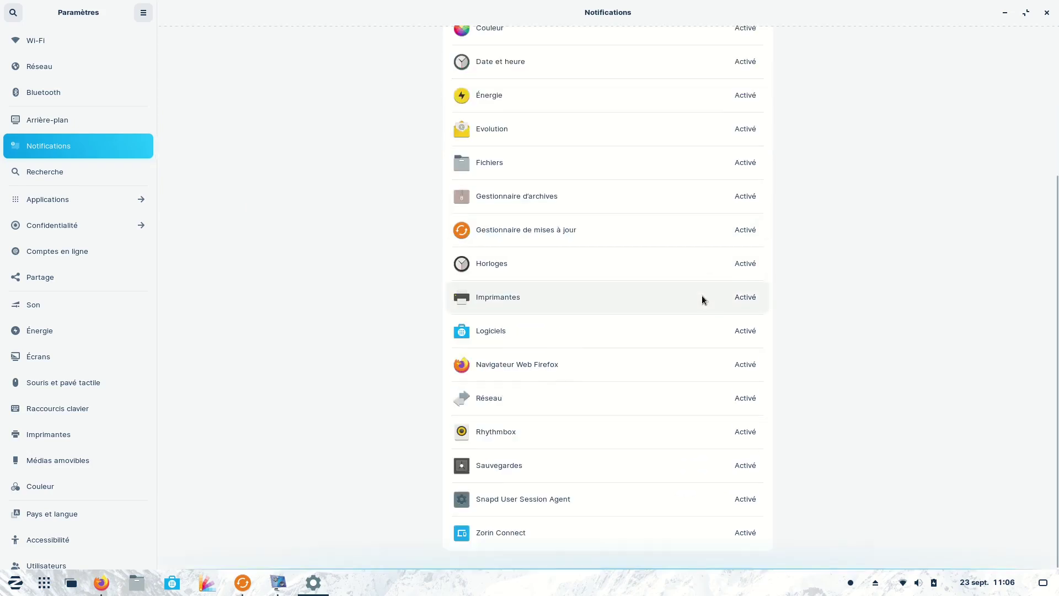
pyautogui.scroll(6, 700, 392)
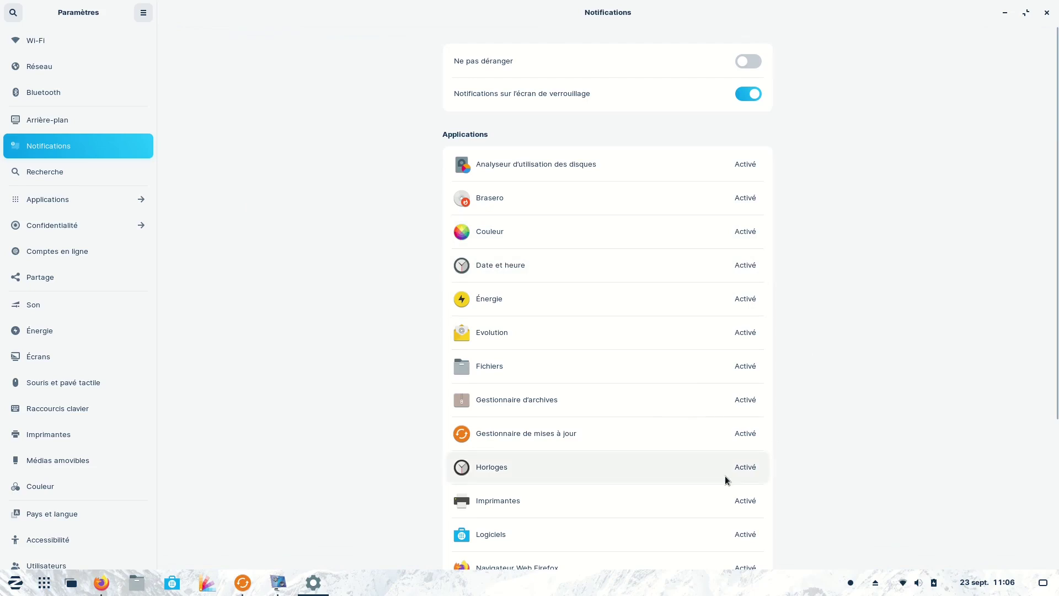
pyautogui.click(51, 201)
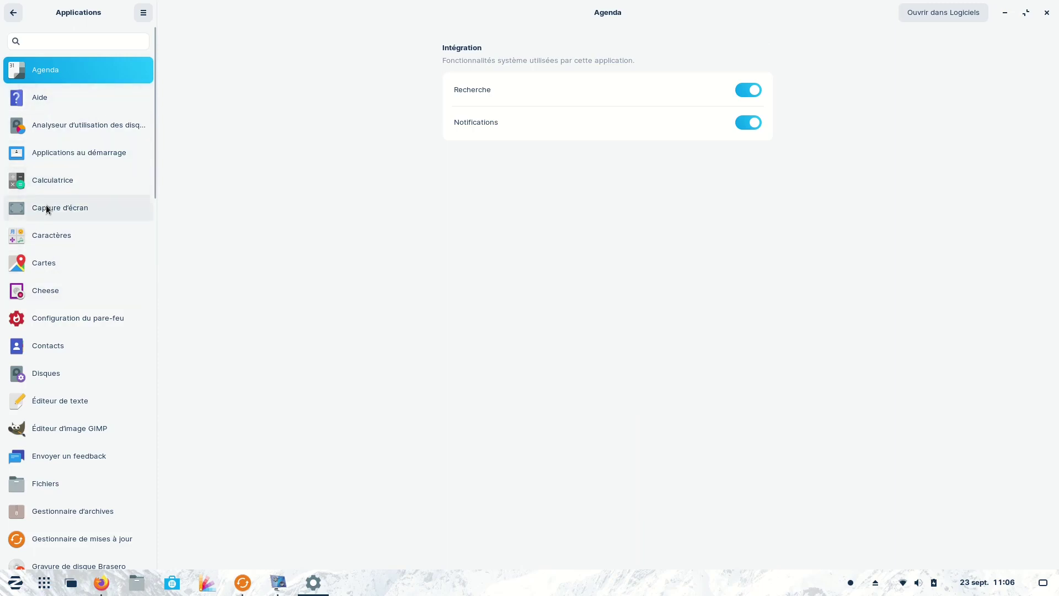
# Show the GIMP image editor's app settings and open its page in Logiciels.
pyautogui.click(61, 429)
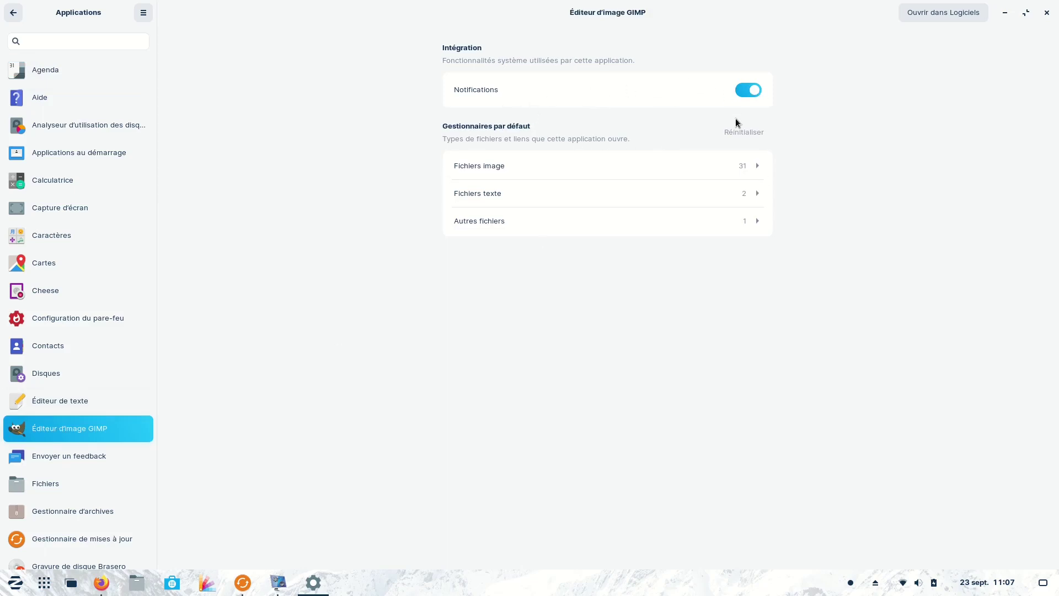
pyautogui.click(942, 13)
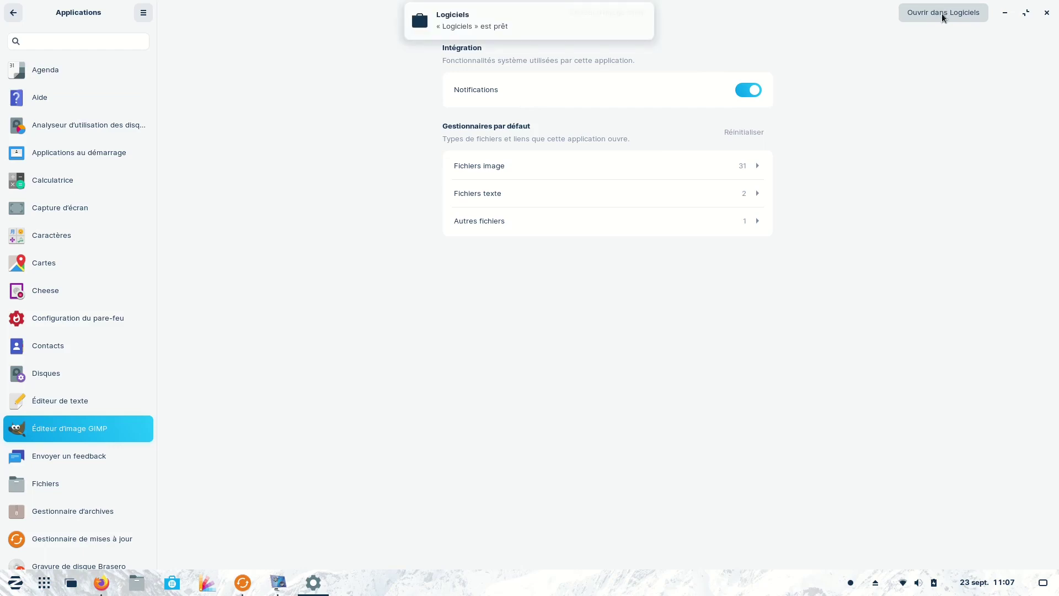
# Move the Logiciels window and review GIMP's store page and its Source list.
pyautogui.moveTo(333, 8); pyautogui.dragTo(585, 41)
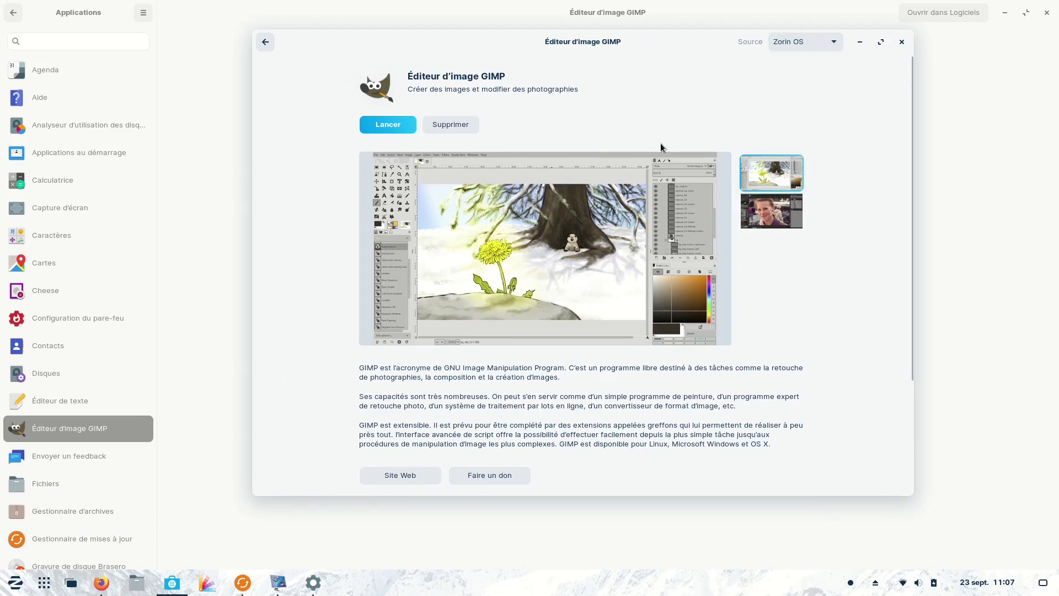
pyautogui.scroll(-1, 594, 257)
pyautogui.scroll(-2, 534, 303)
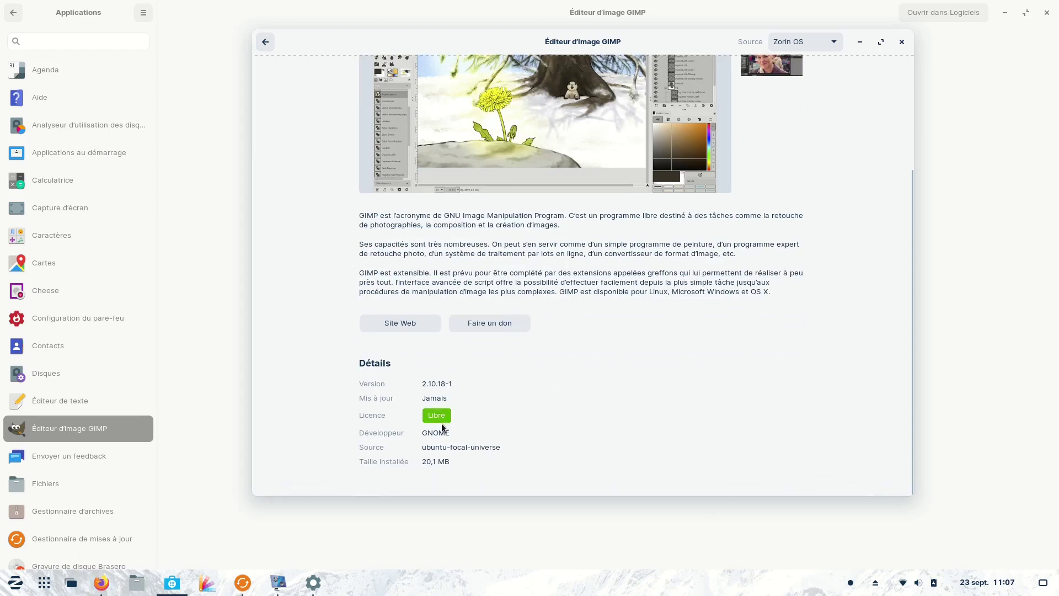
pyautogui.scroll(1, 577, 388)
pyautogui.scroll(2, 577, 388)
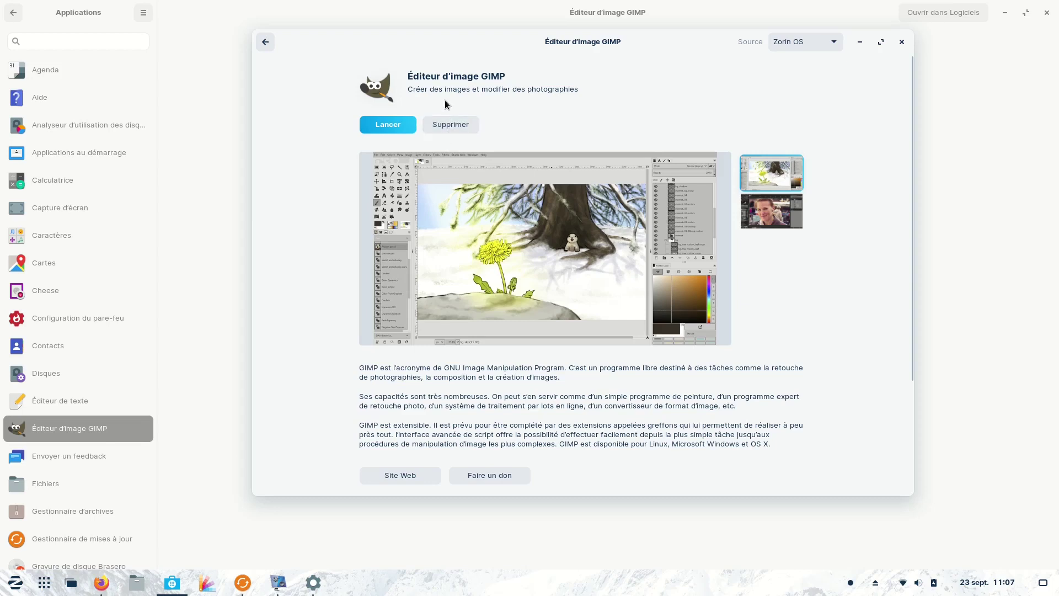
pyautogui.click(834, 44)
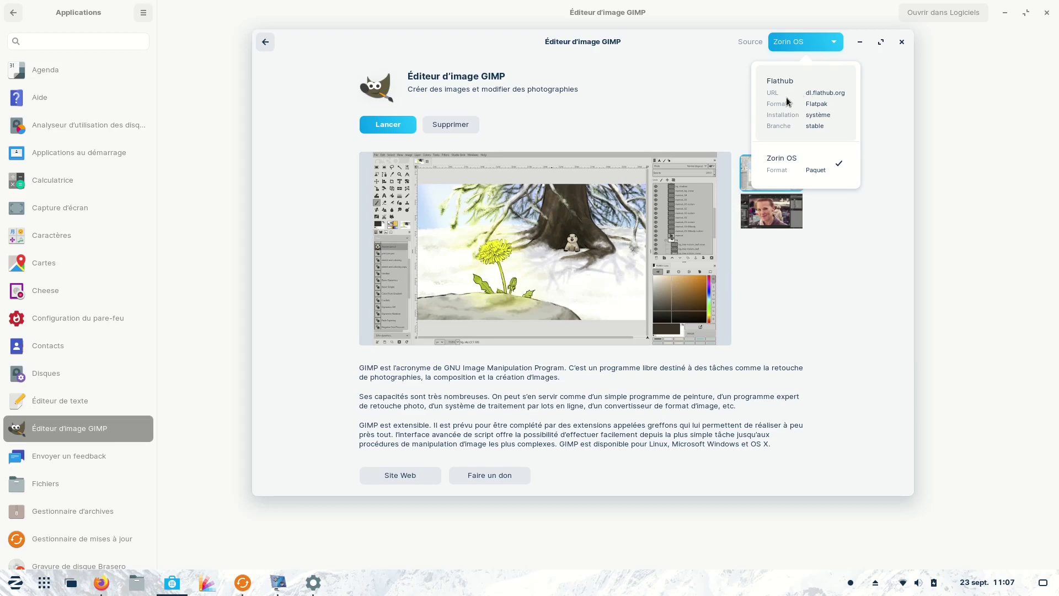
pyautogui.click(267, 45)
# Search the store for 'gimp', check the result's sources, then close Logiciels.
pyautogui.click(265, 42)
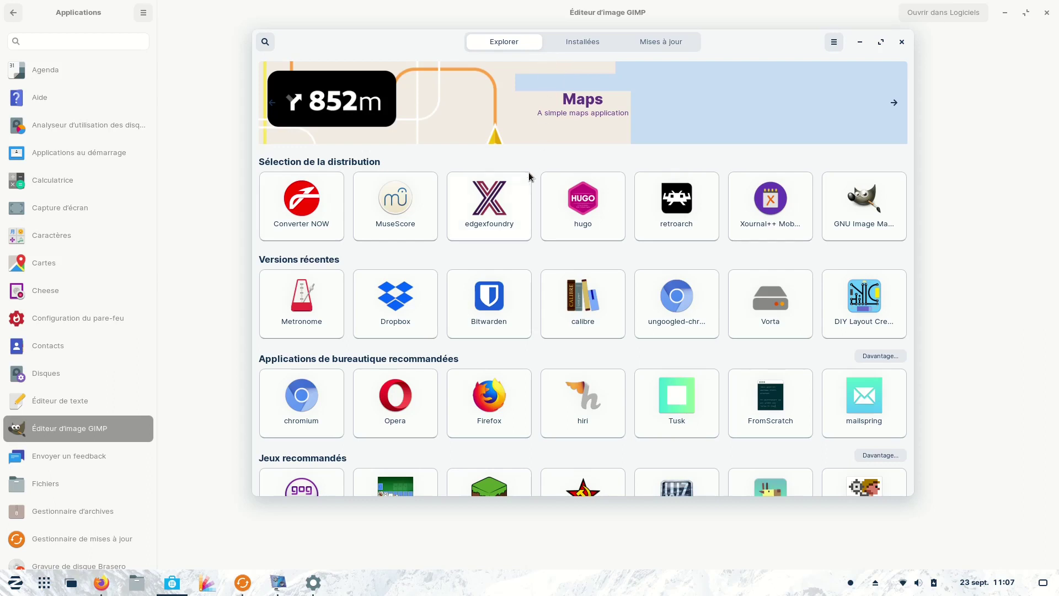
pyautogui.write('gimp')
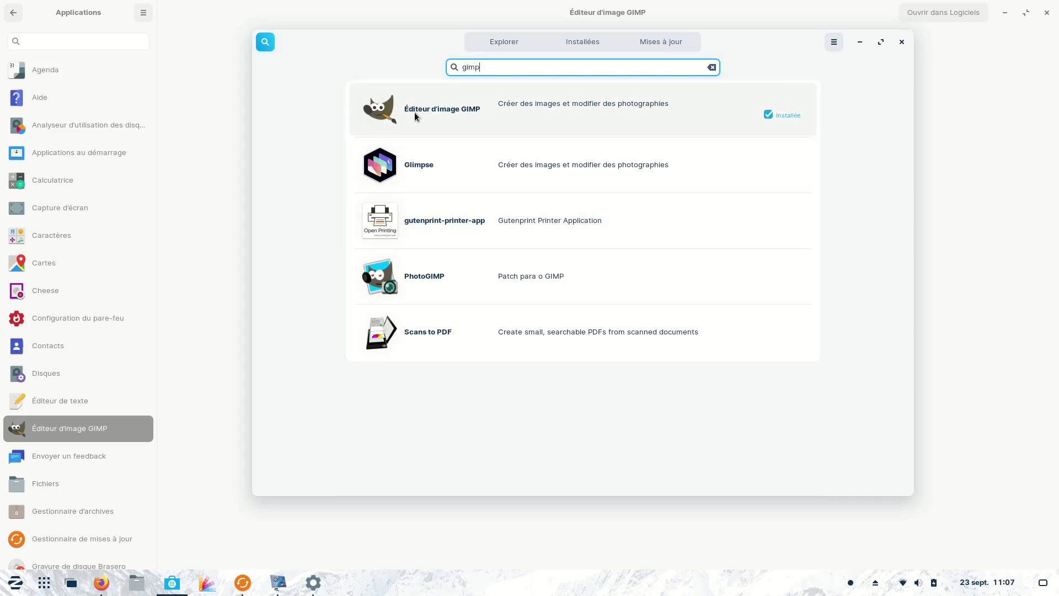
pyautogui.click(461, 108)
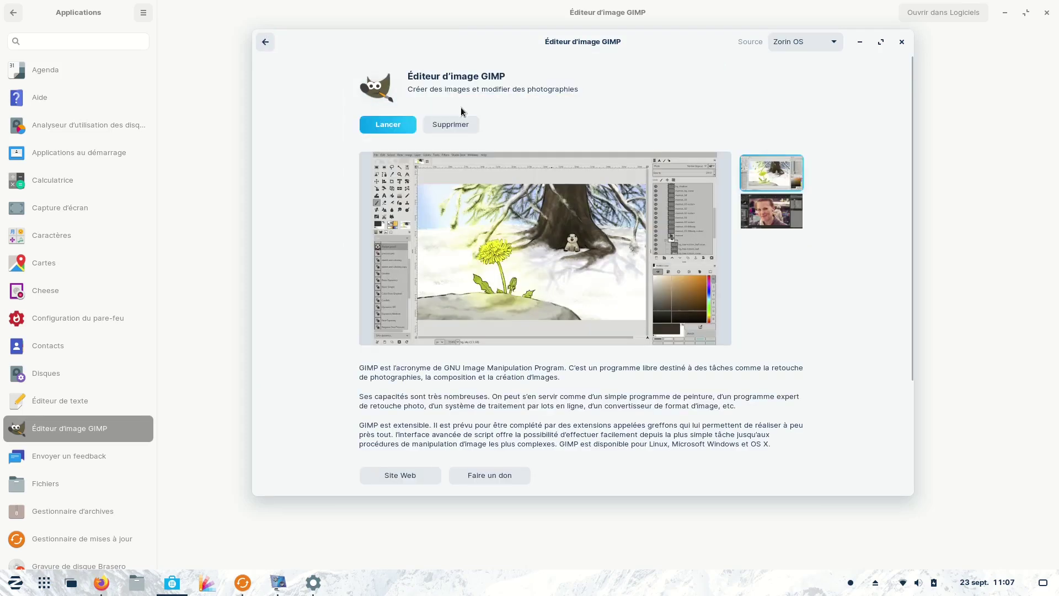
pyautogui.click(819, 41)
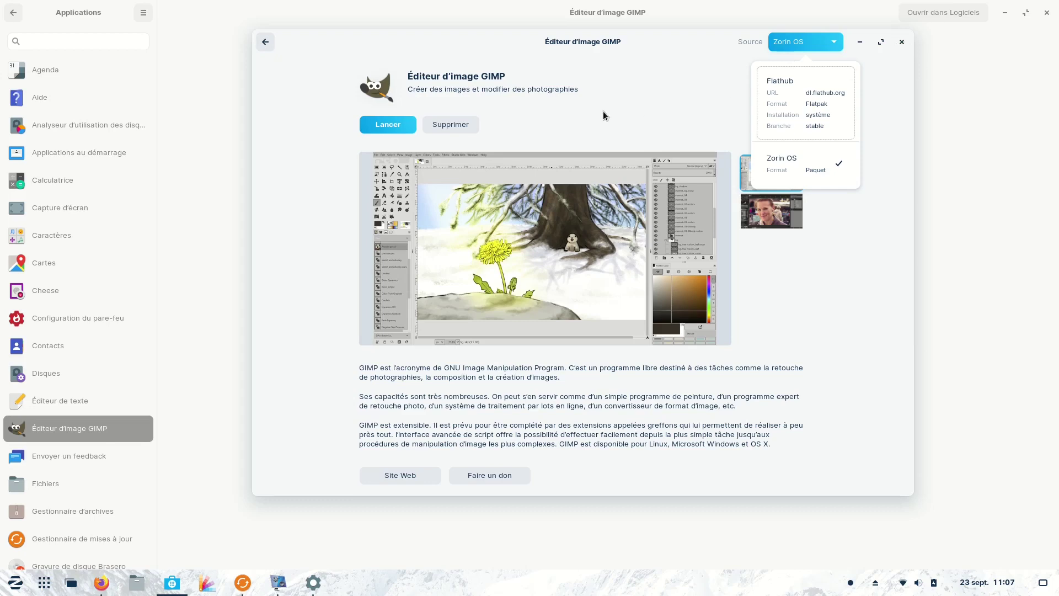
pyautogui.click(903, 44)
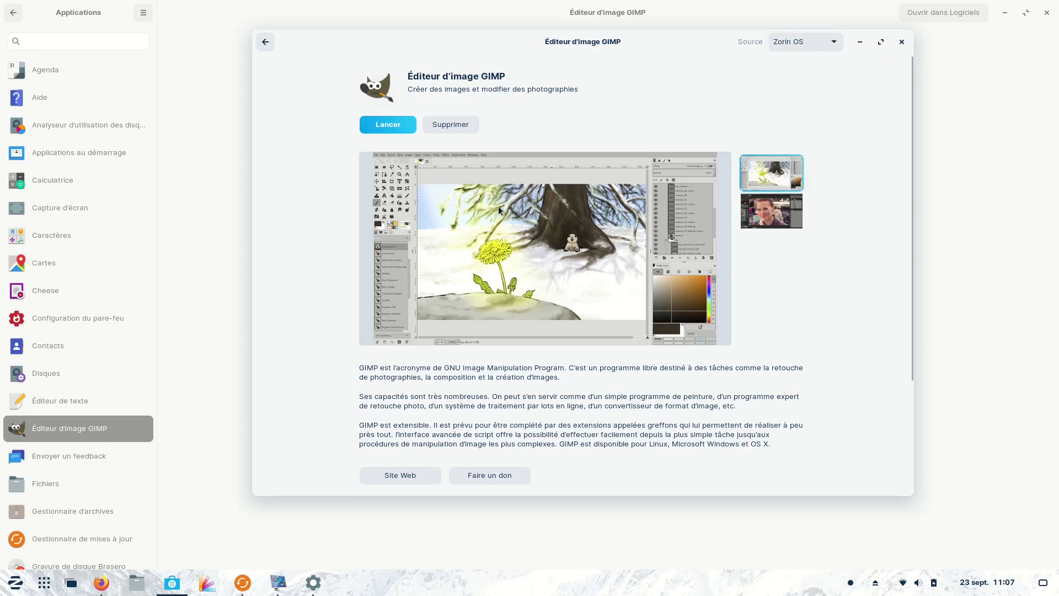
pyautogui.click(902, 43)
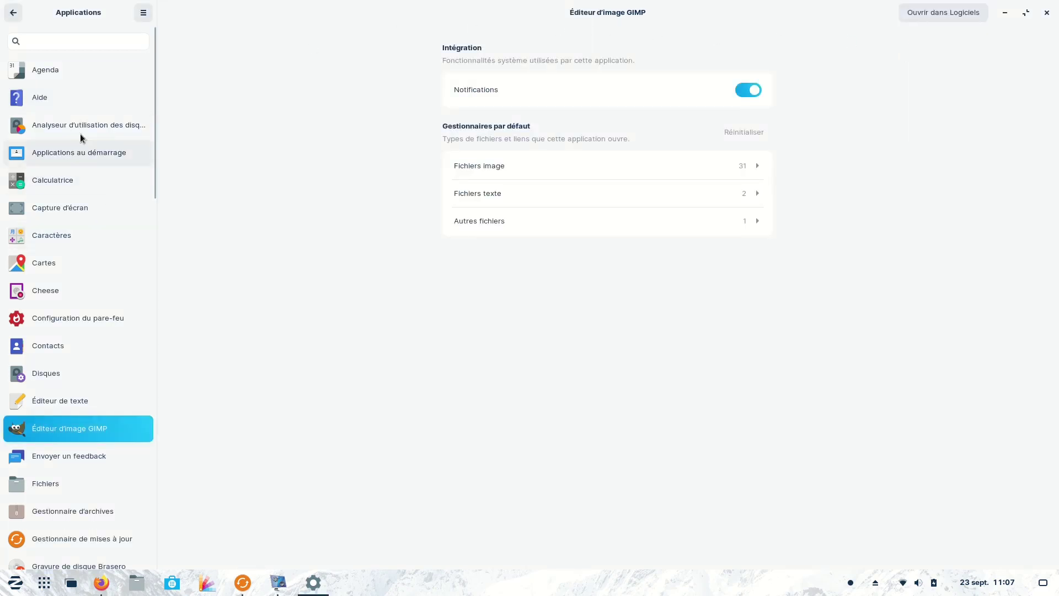
# Set a 10-minute blank-screen delay and turn off automatic and on-suspend screen locking.
pyautogui.click(13, 13)
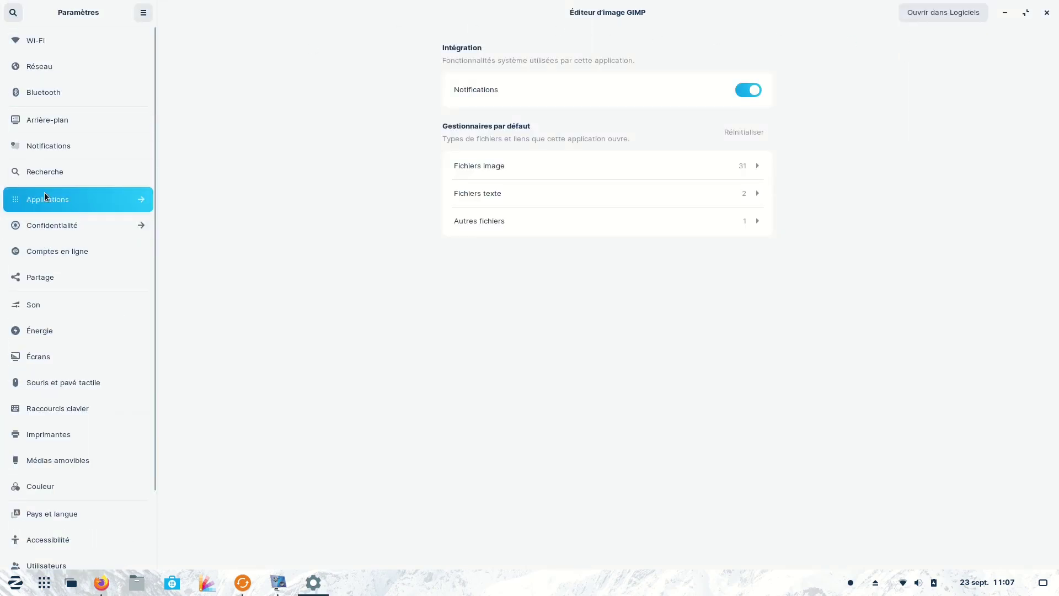
pyautogui.click(48, 230)
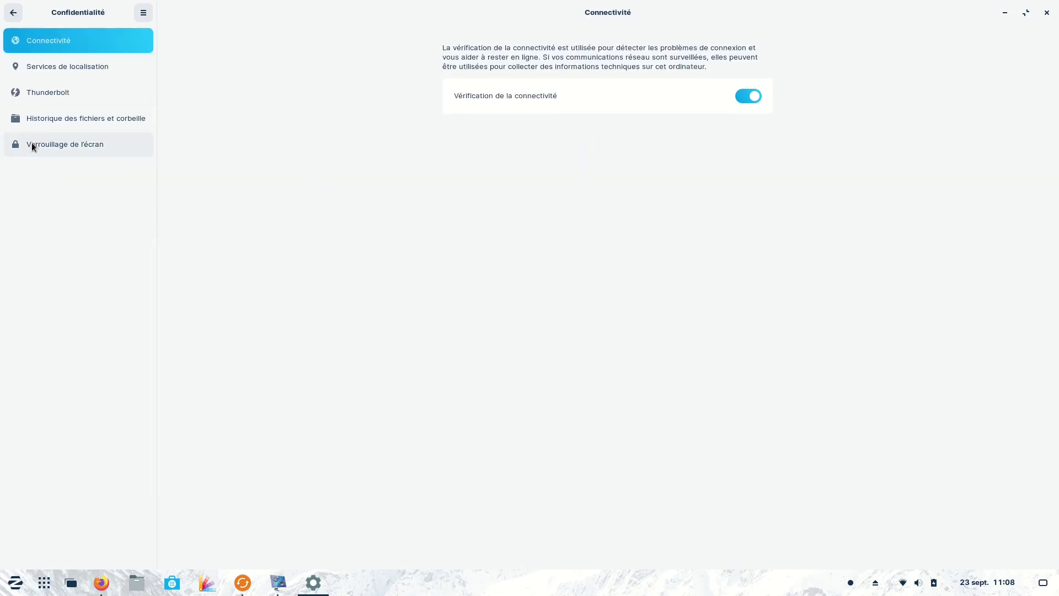
pyautogui.click(68, 145)
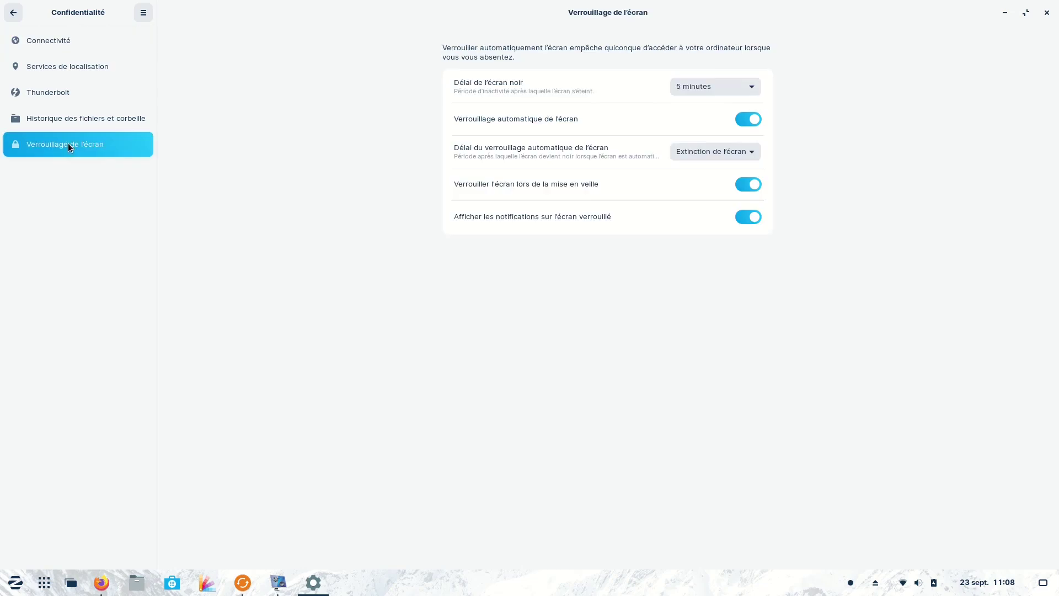
pyautogui.click(748, 86)
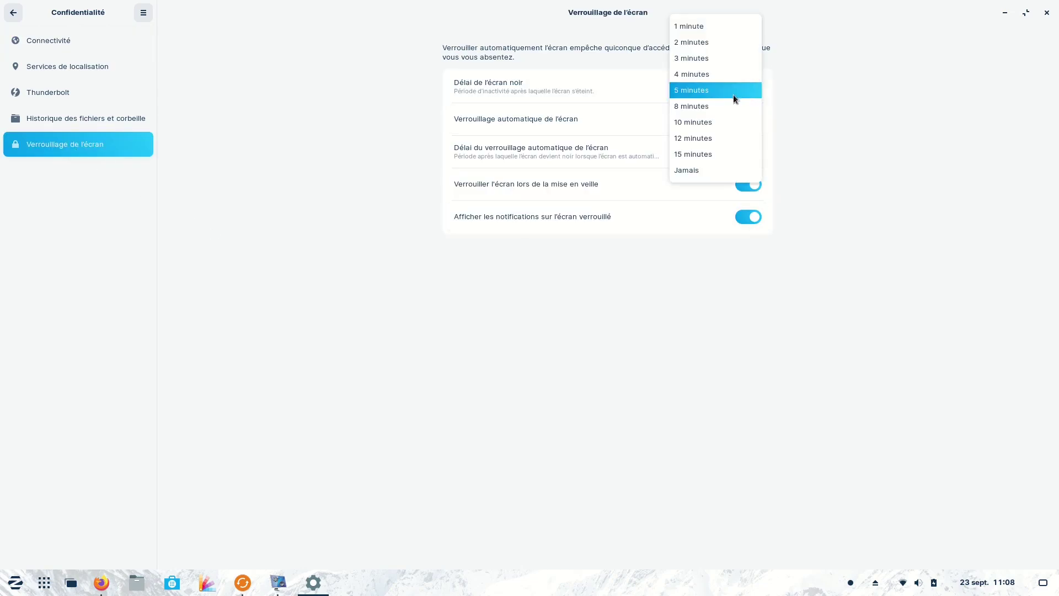
pyautogui.click(697, 123)
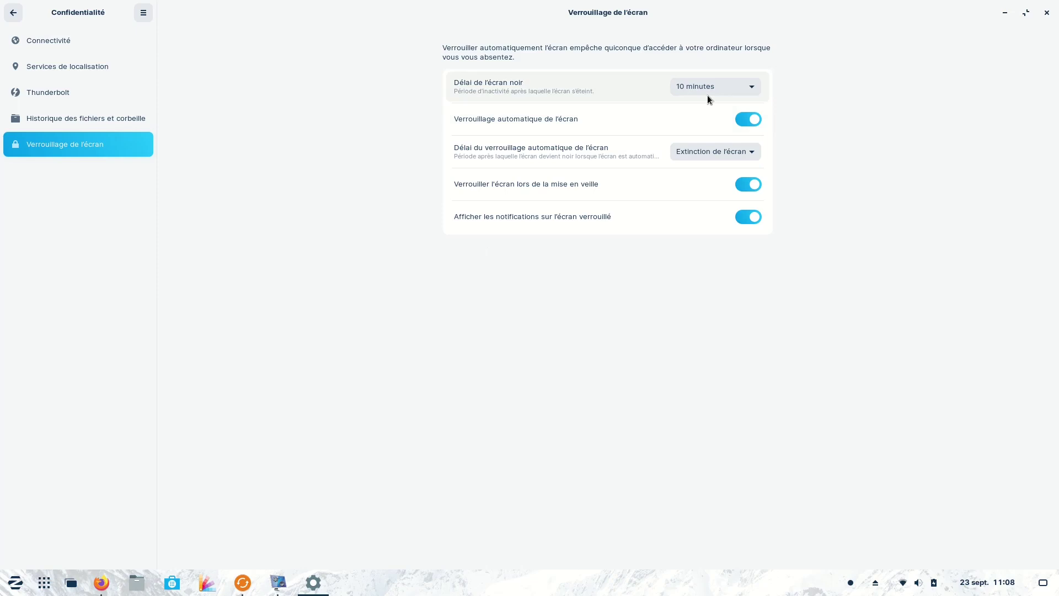
pyautogui.click(748, 119)
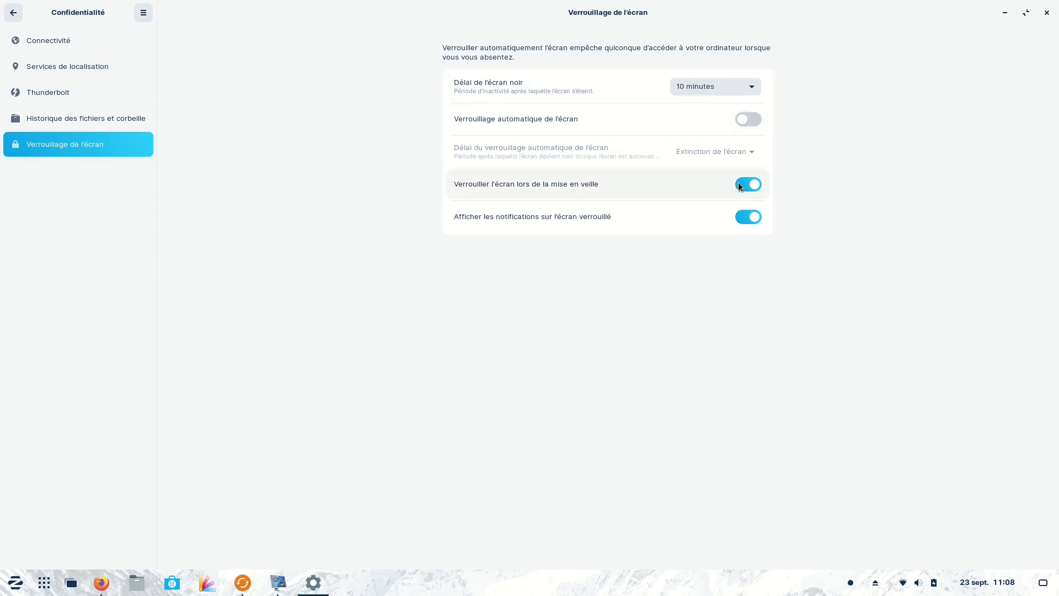
pyautogui.click(740, 186)
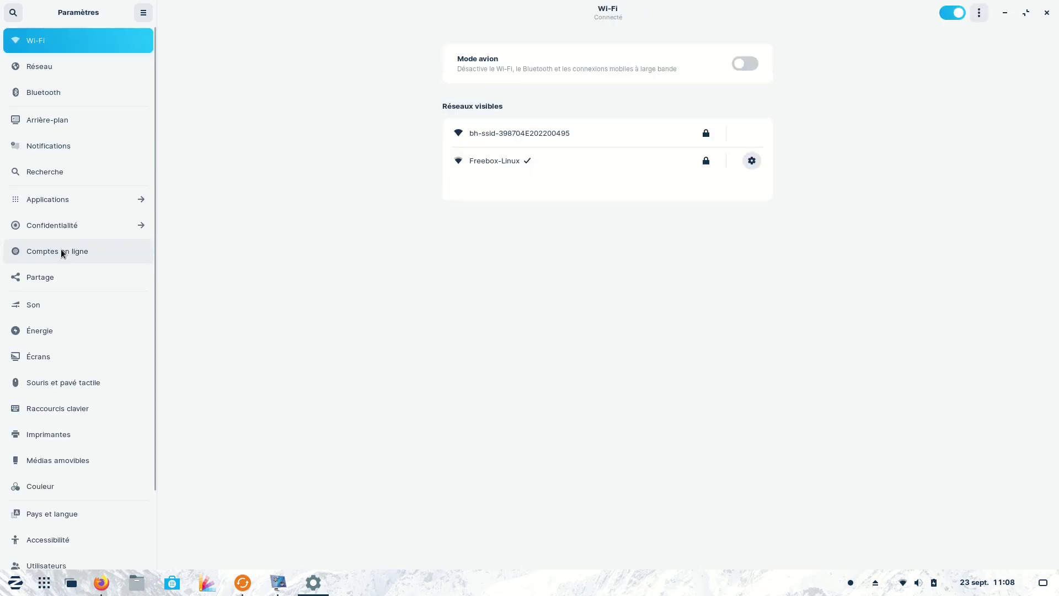
pyautogui.click(62, 254)
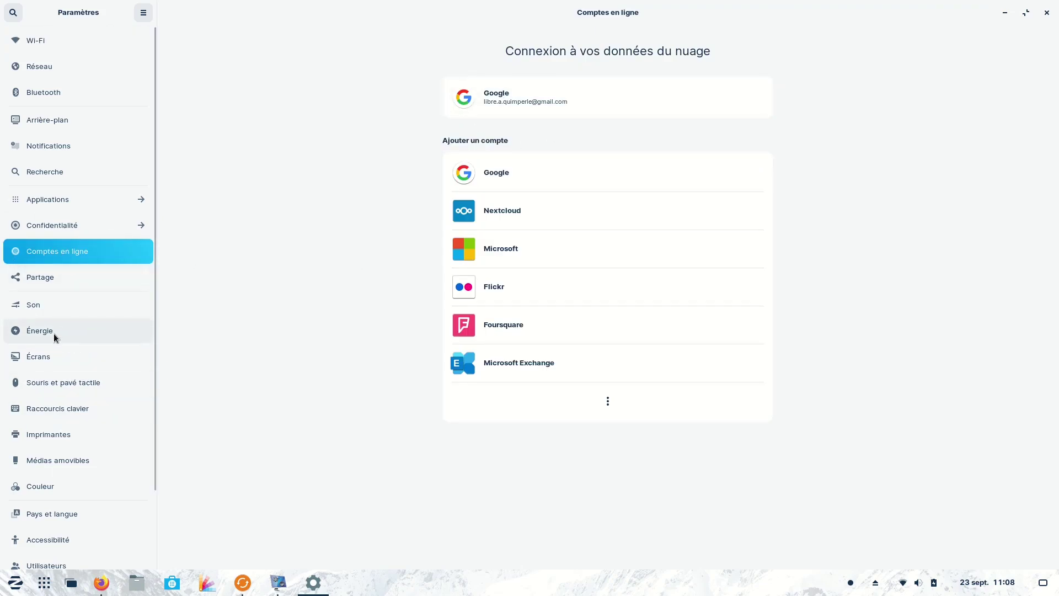
pyautogui.click(60, 308)
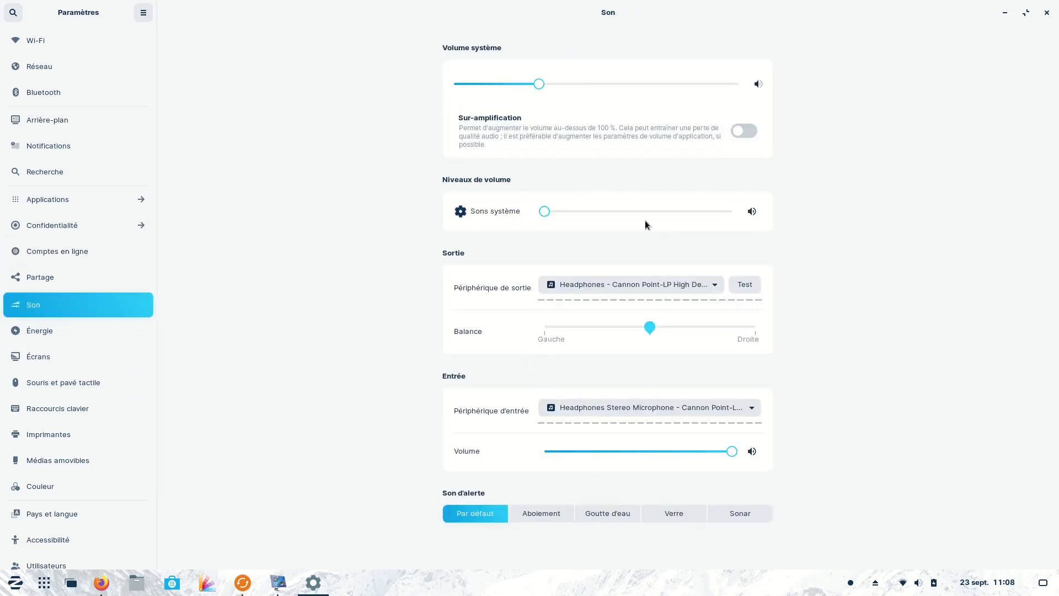
# Show the Énergie page with the battery at 100% and 10-minute blank screen.
pyautogui.click(44, 329)
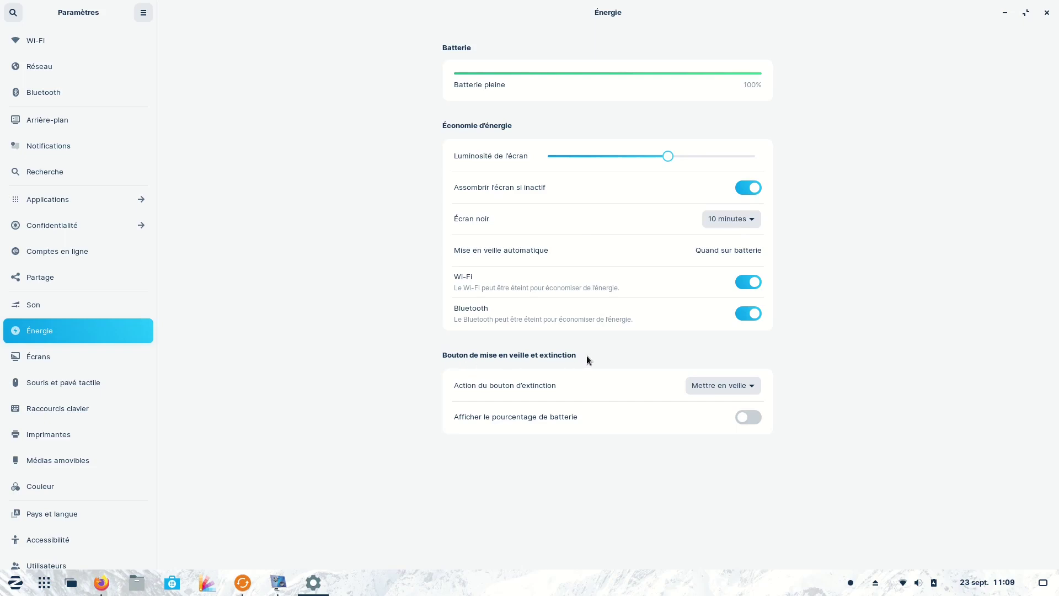
# Set the power button action to Éteindre and turn on the battery percentage display.
pyautogui.click(753, 385)
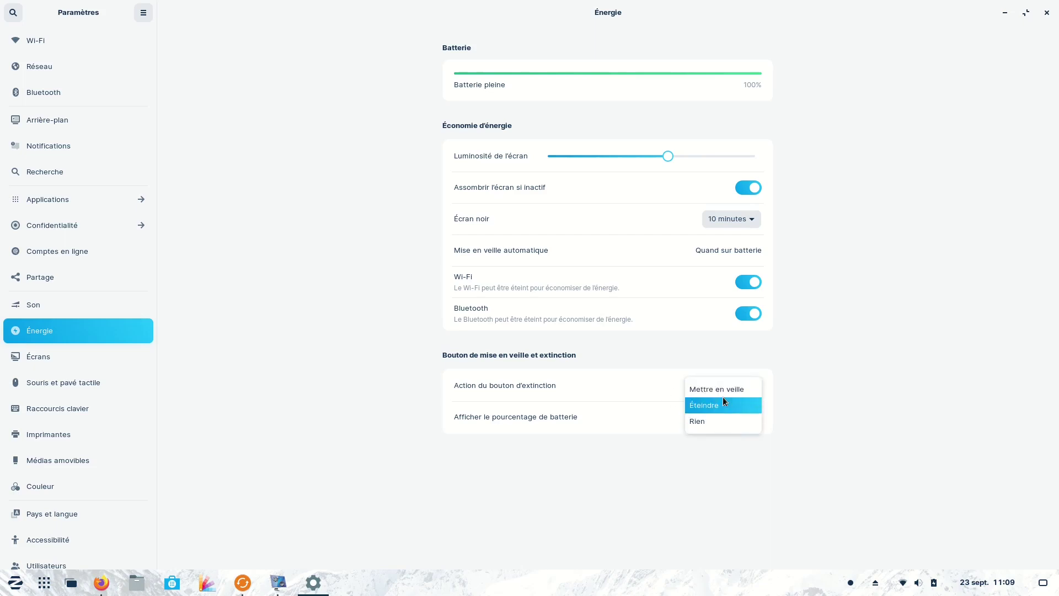
pyautogui.click(721, 407)
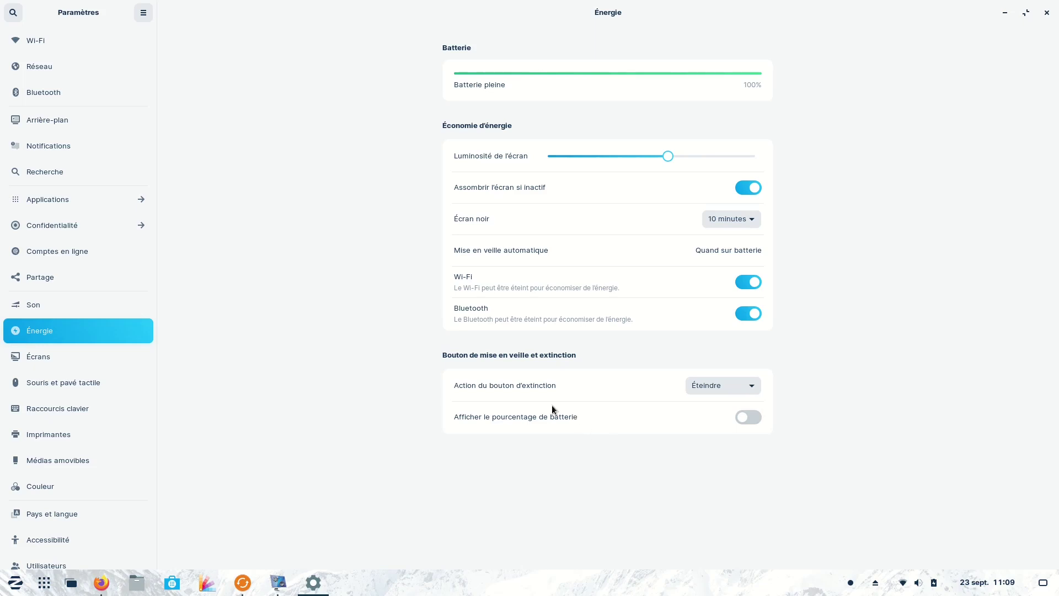
pyautogui.click(746, 385)
pyautogui.click(734, 370)
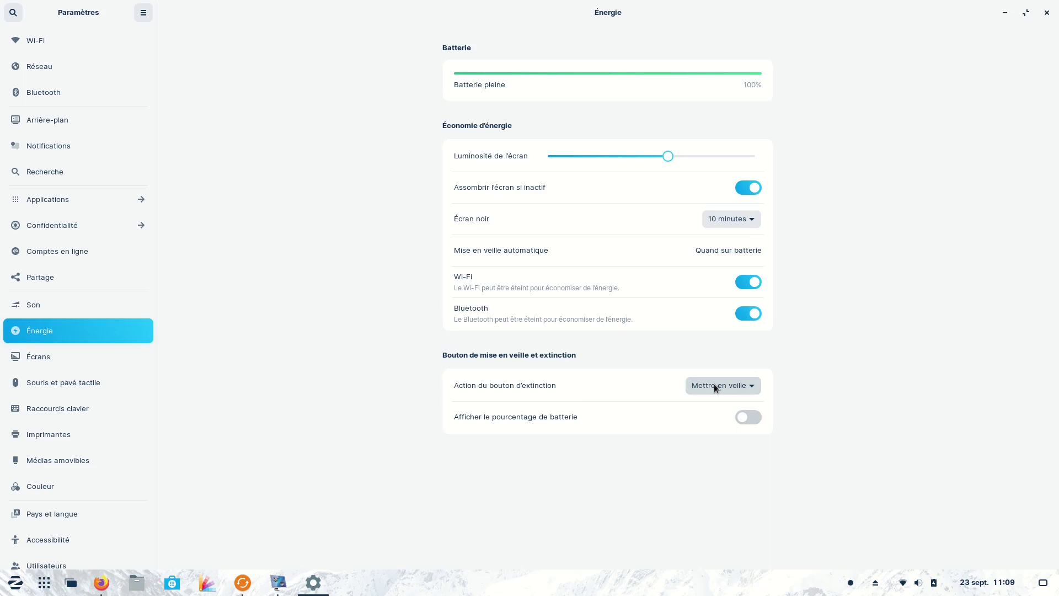
pyautogui.click(714, 382)
pyautogui.click(711, 405)
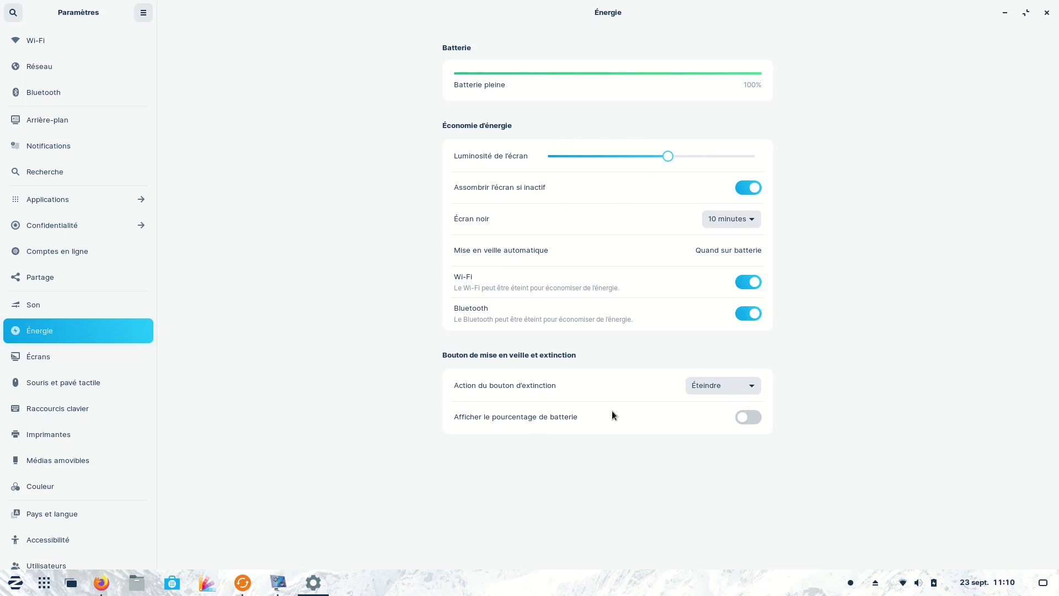
pyautogui.click(734, 389)
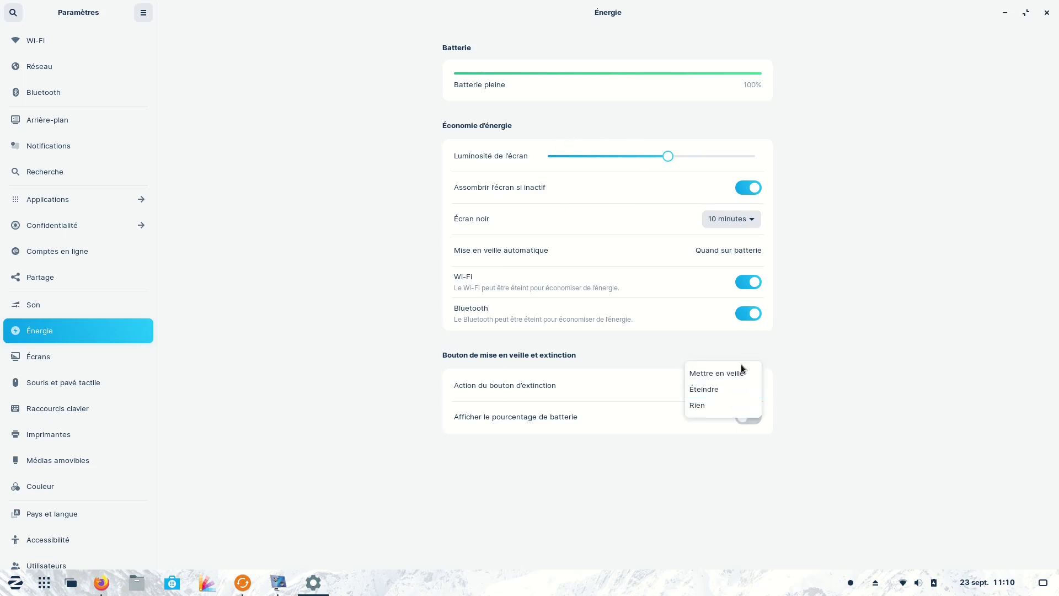
pyautogui.click(723, 392)
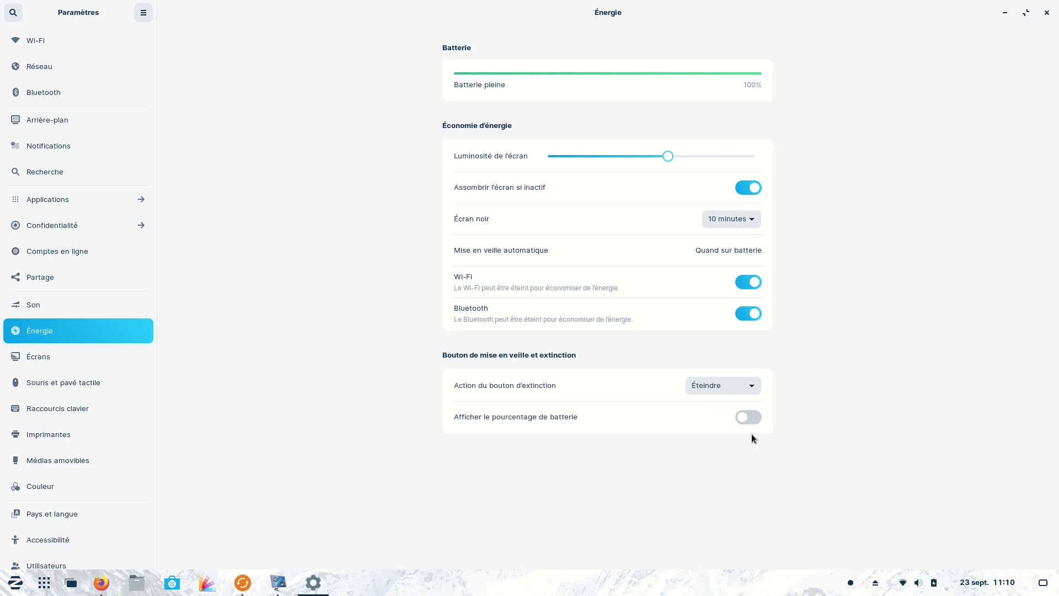
pyautogui.click(758, 416)
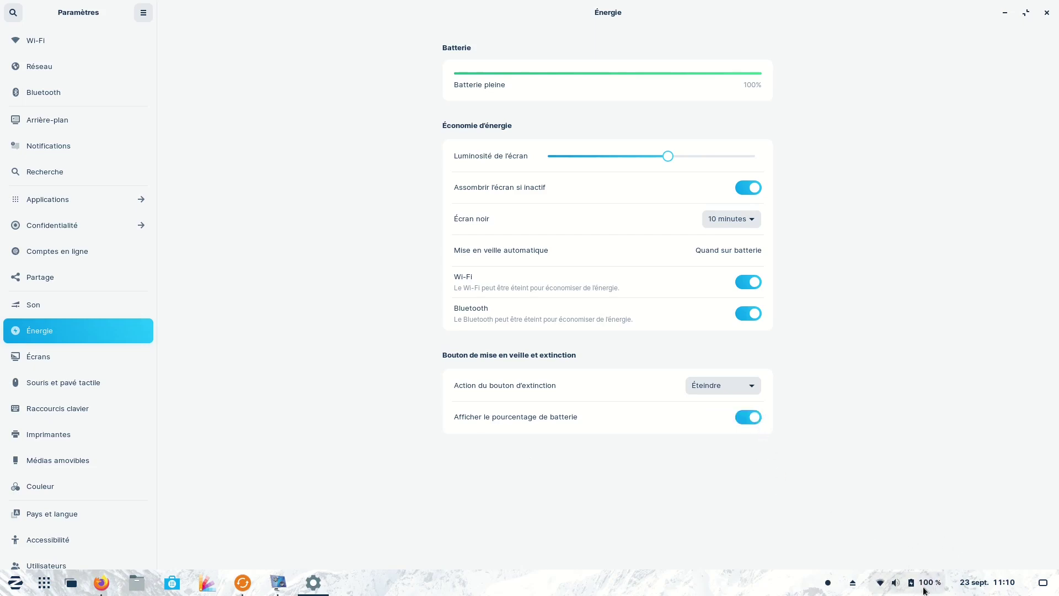
pyautogui.click(33, 357)
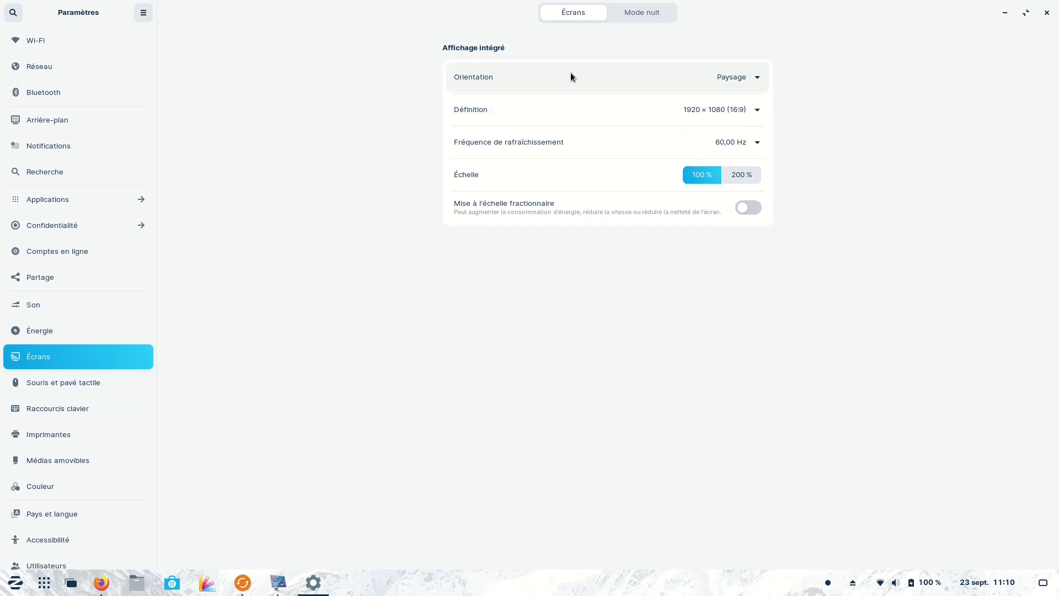
# Toggle Mode nuit on and off, leaving it off, then launch Zorin Appearance.
pyautogui.click(639, 11)
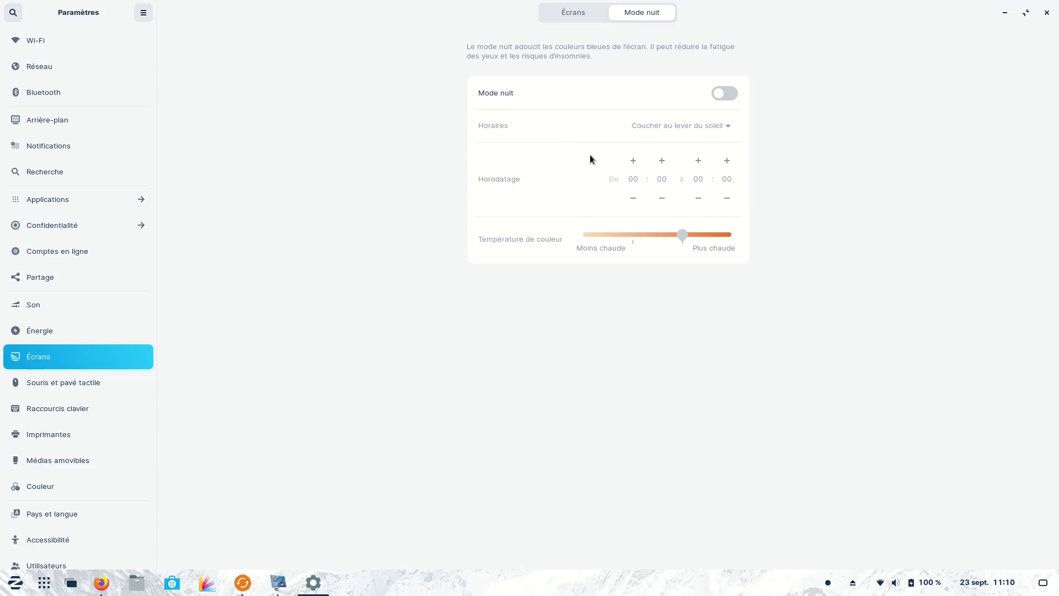
pyautogui.click(728, 94)
pyautogui.click(728, 95)
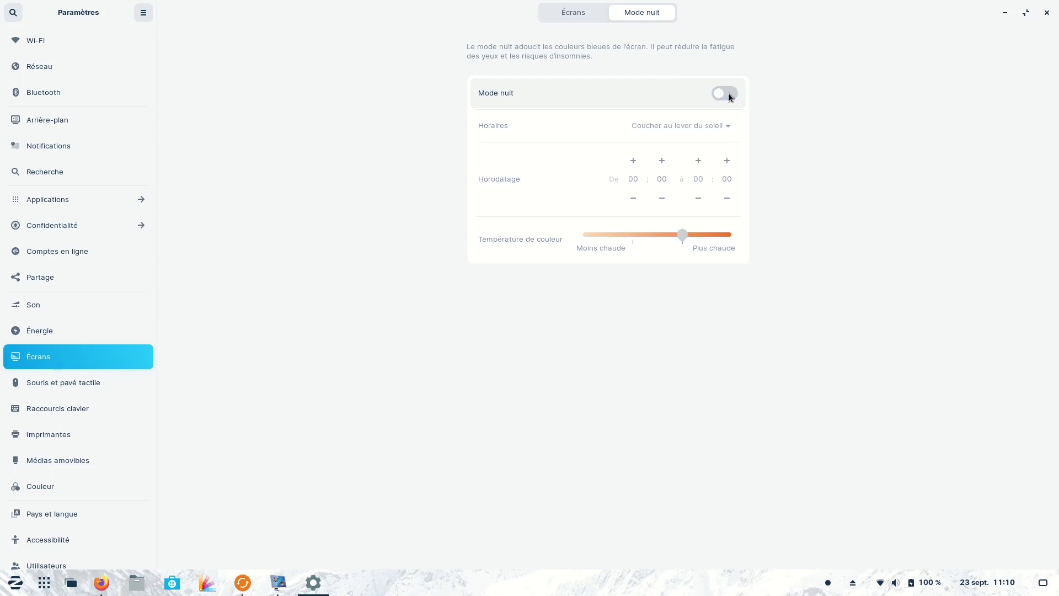
pyautogui.click(737, 93)
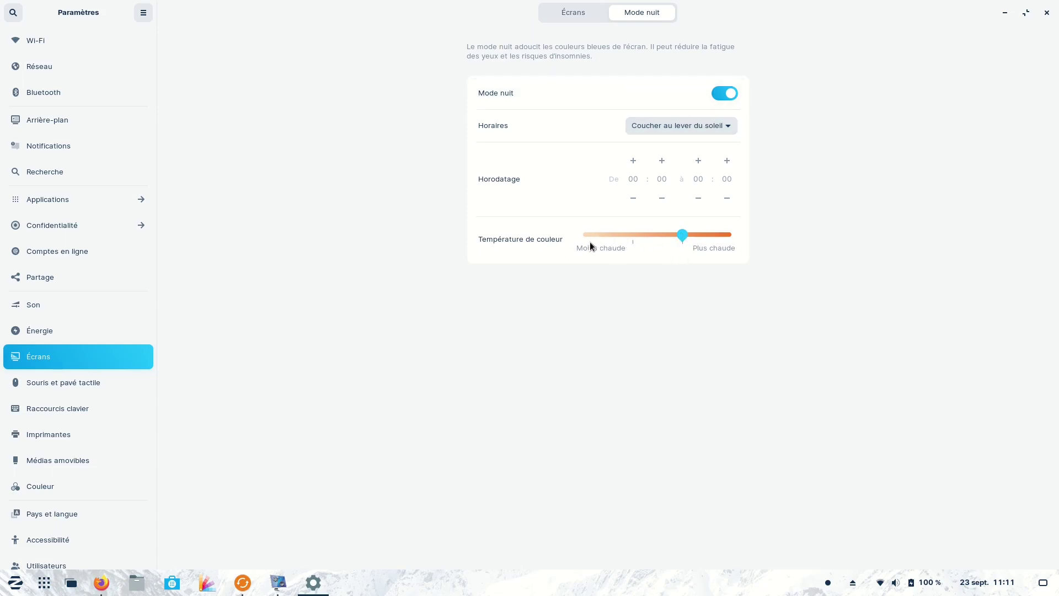
pyautogui.click(720, 97)
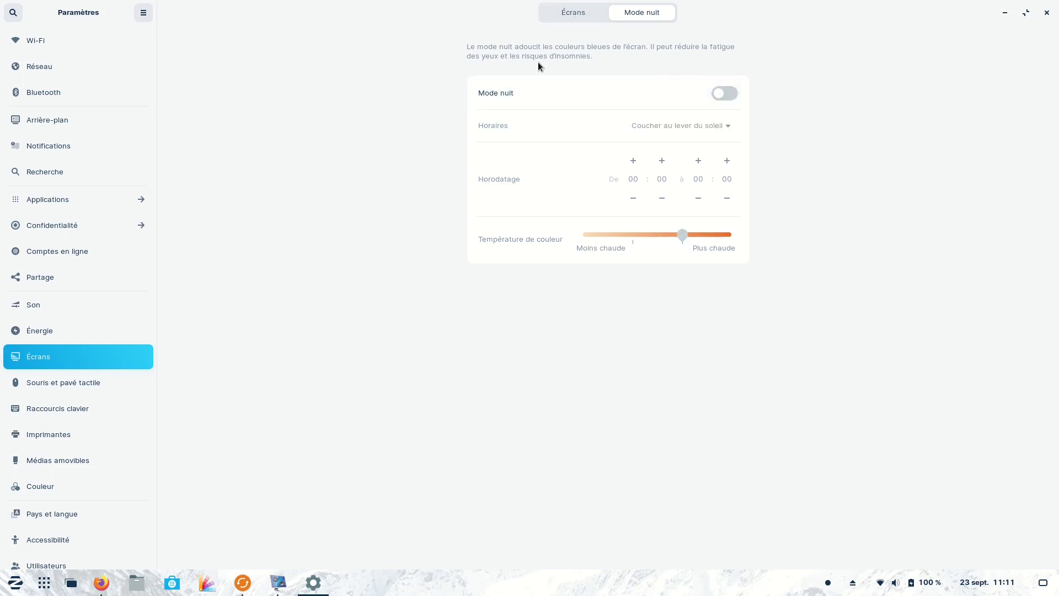
pyautogui.click(208, 590)
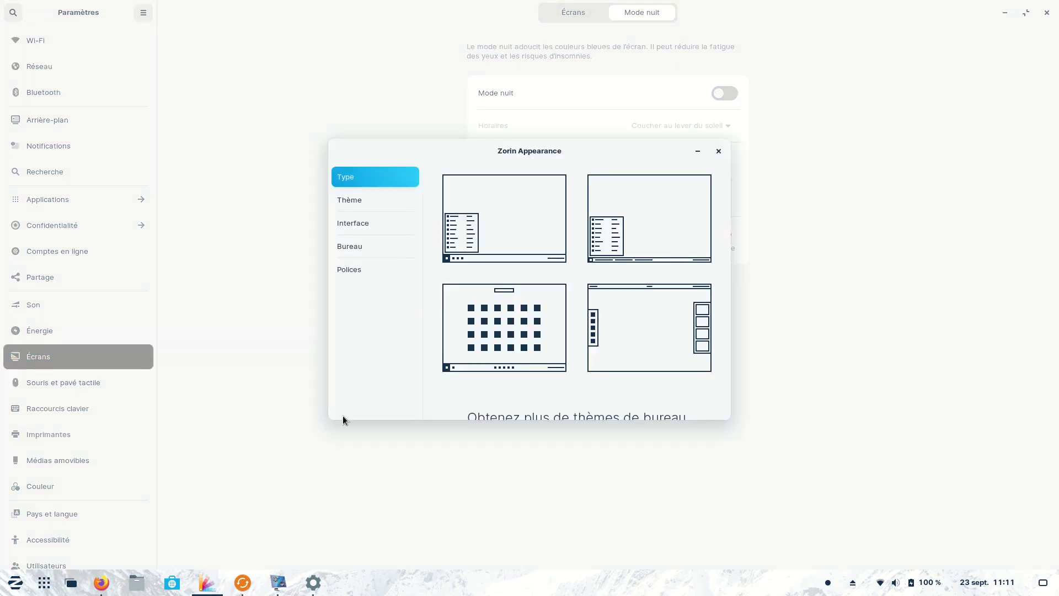
# Try the automatic light/dark background on the Thème page, revert to light, and return to Settings.
pyautogui.click(354, 204)
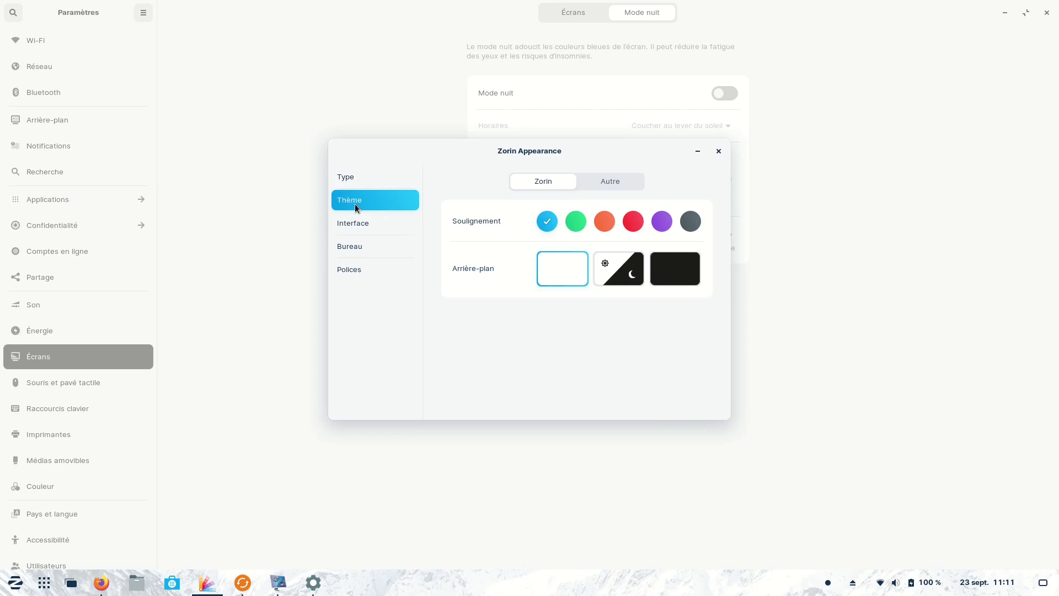
pyautogui.click(615, 276)
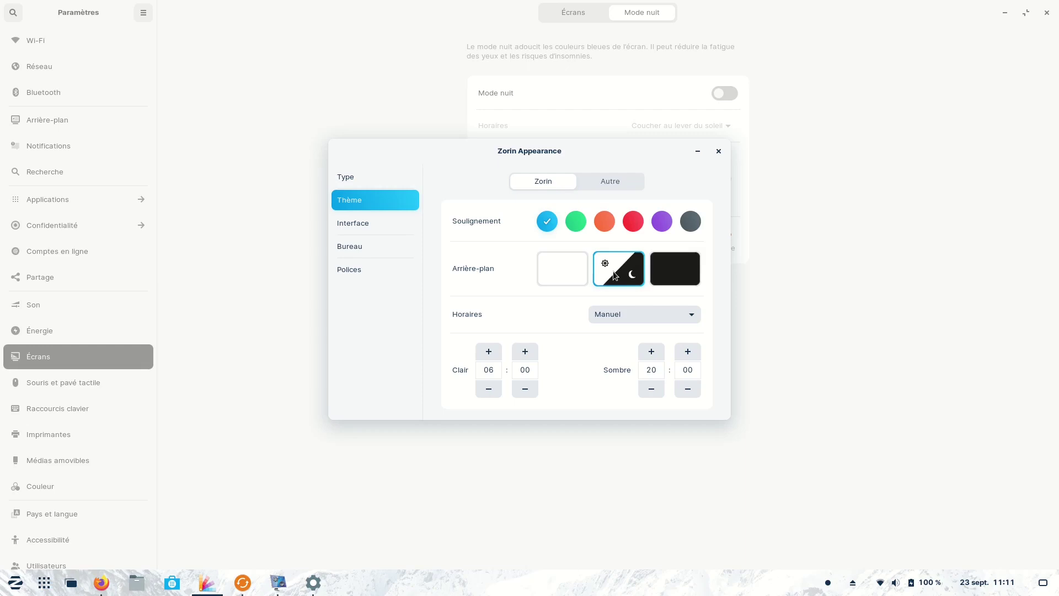
pyautogui.click(568, 274)
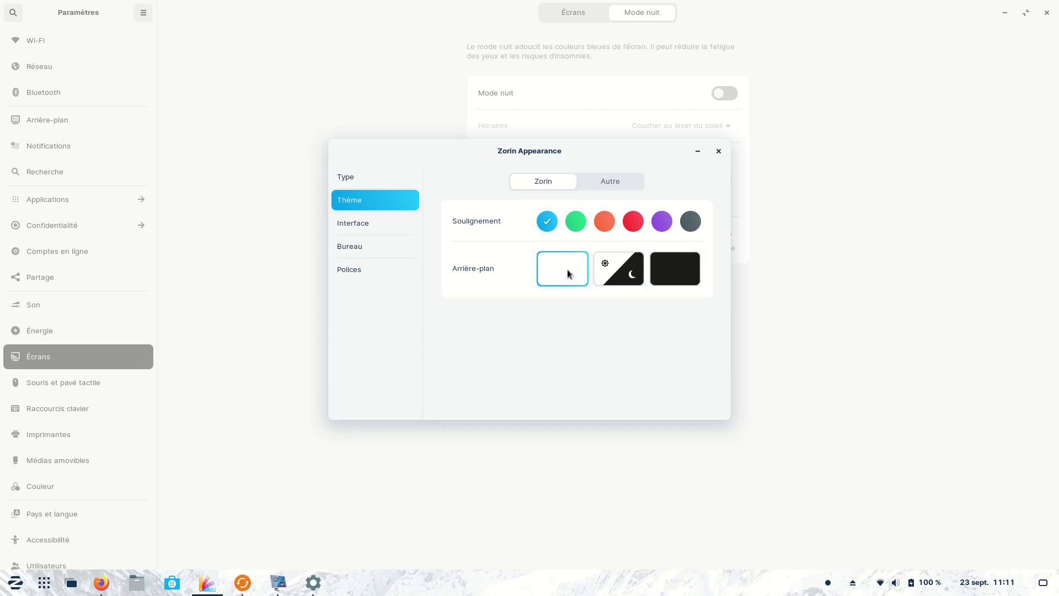
pyautogui.click(832, 223)
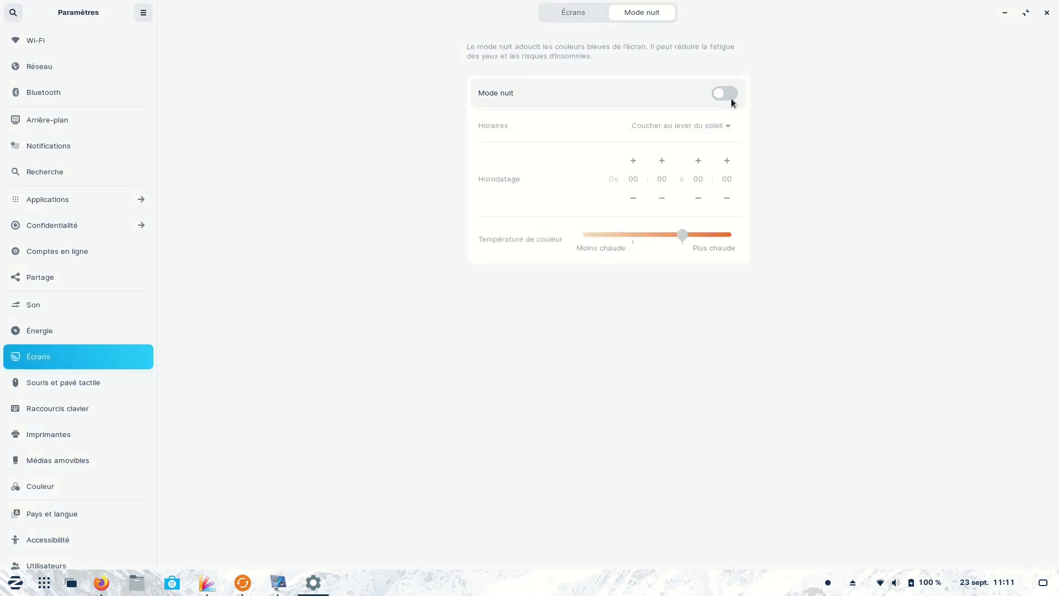
# Switch from the Écrans settings to the Souris et pavé tactile page.
pyautogui.click(574, 16)
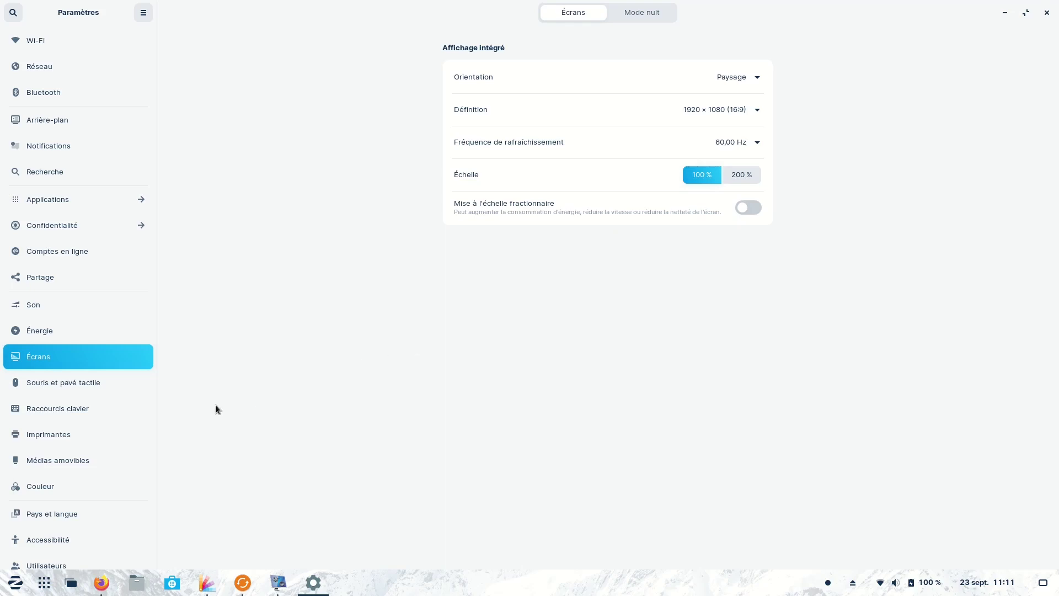
pyautogui.click(60, 384)
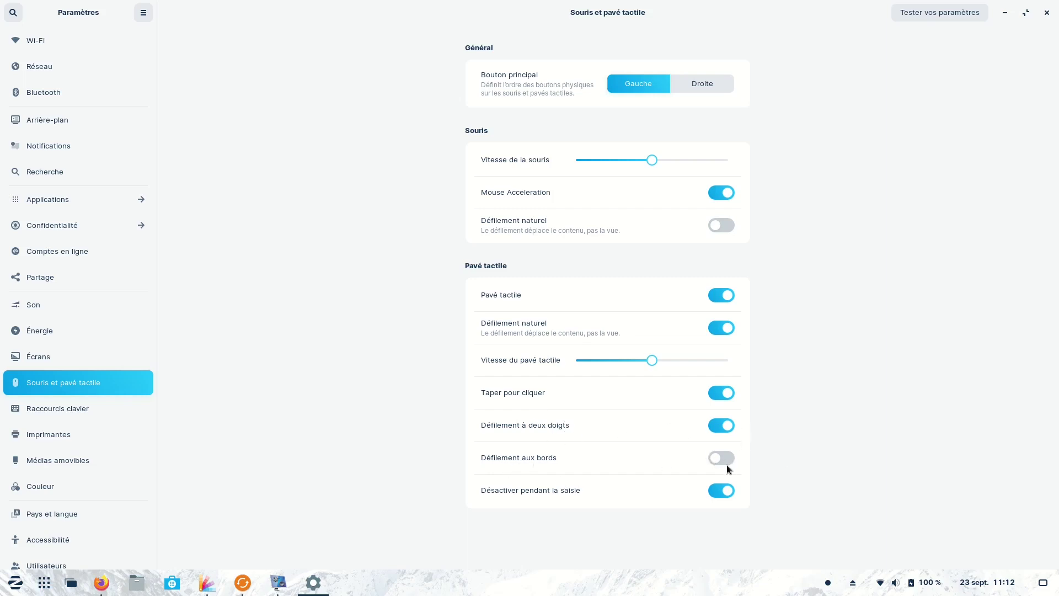
# From Pays et langue, install the missing language packs with the account password, then close the window.
pyautogui.click(100, 513)
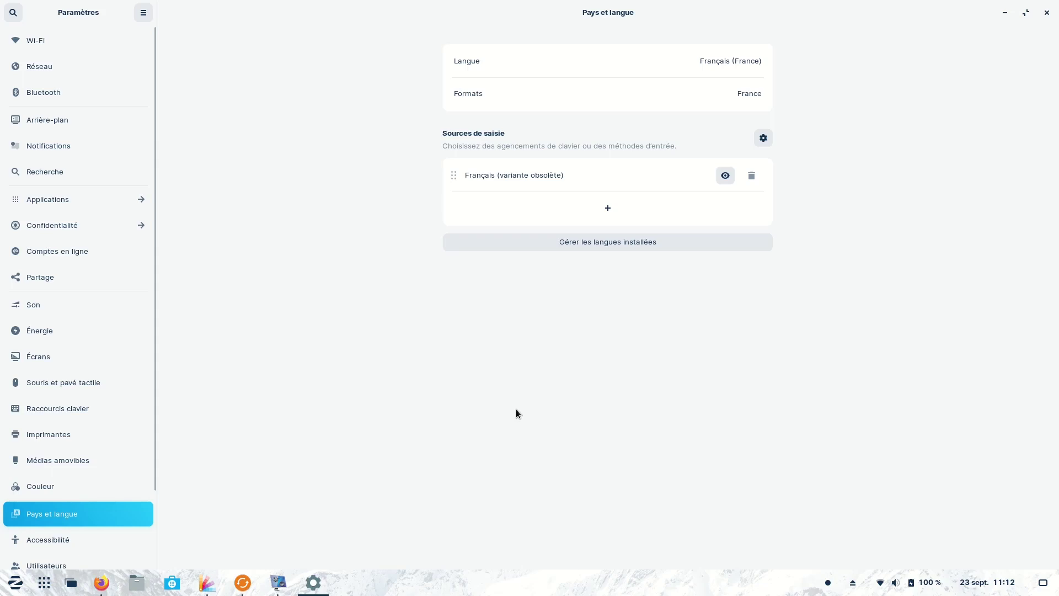
pyautogui.click(623, 240)
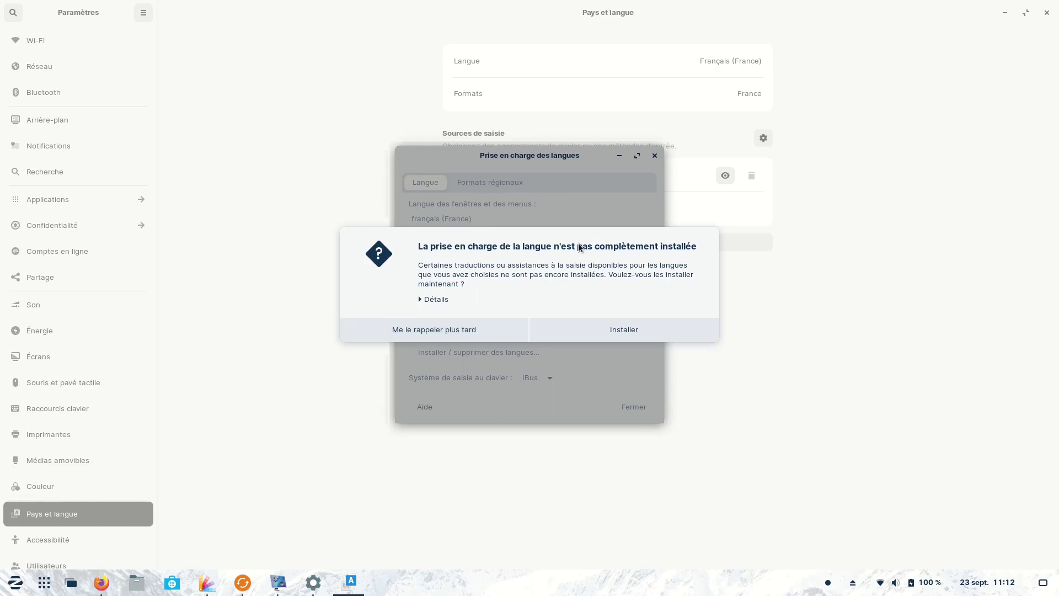
pyautogui.click(622, 329)
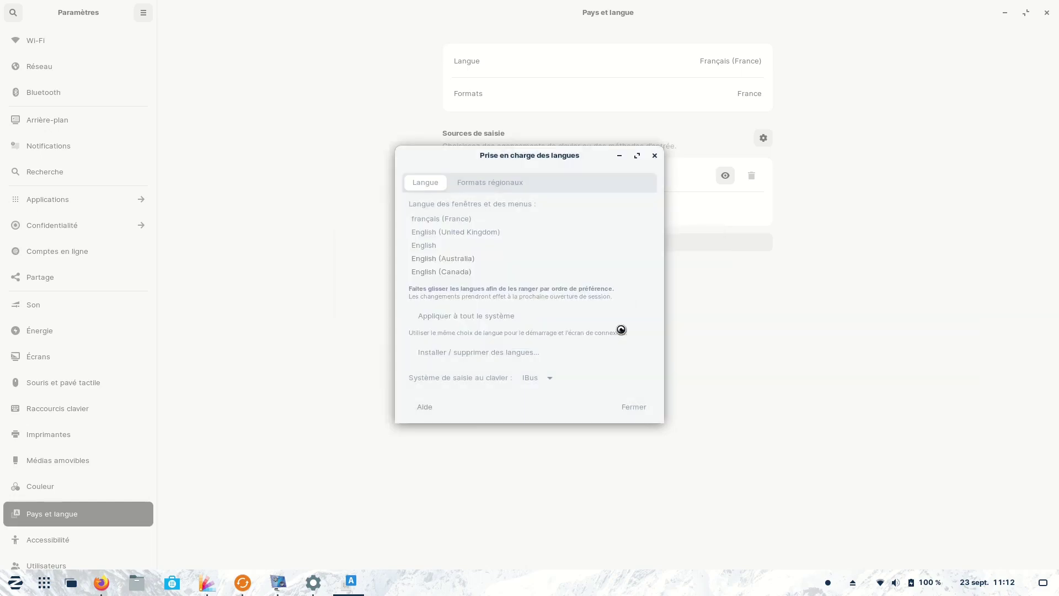
pyautogui.write('a')
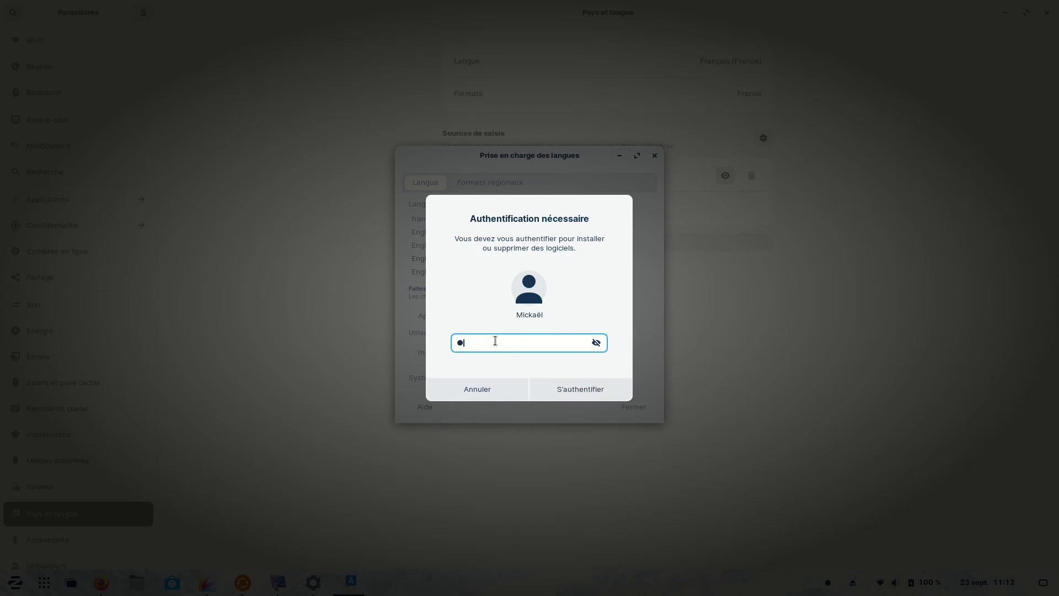
pyautogui.press('Return')
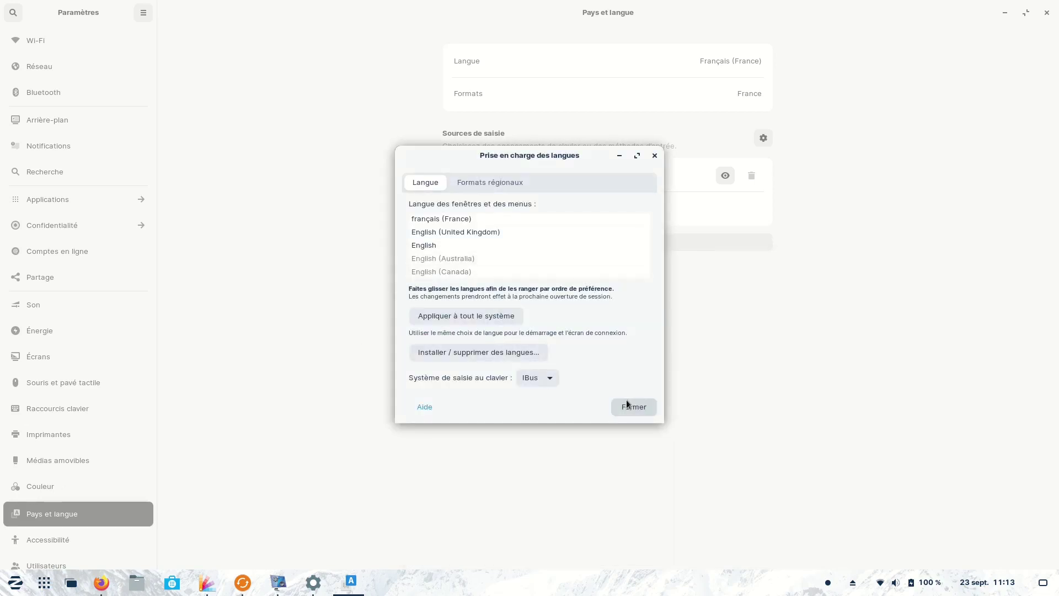
pyautogui.click(627, 399)
# In Accessibility settings, turn large text on and then back off.
pyautogui.click(101, 582)
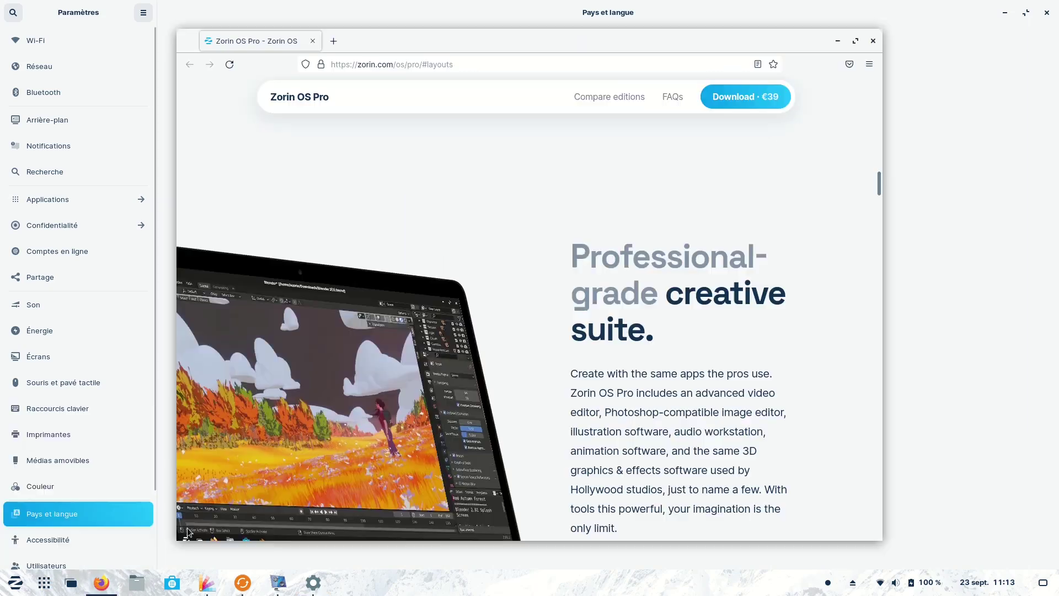
pyautogui.scroll(-3, 69, 449)
pyautogui.click(68, 450)
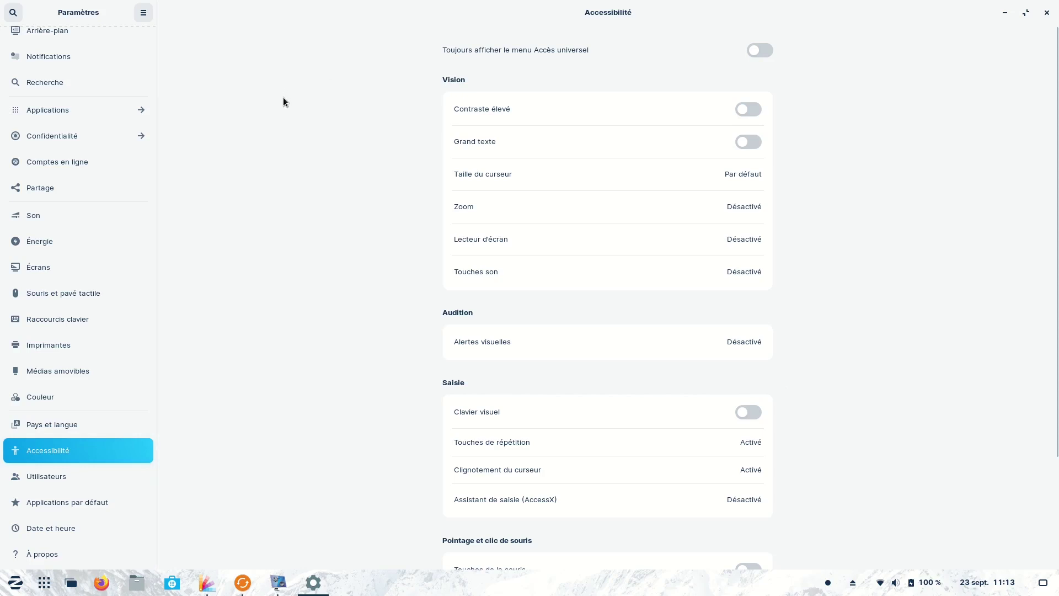
pyautogui.click(753, 145)
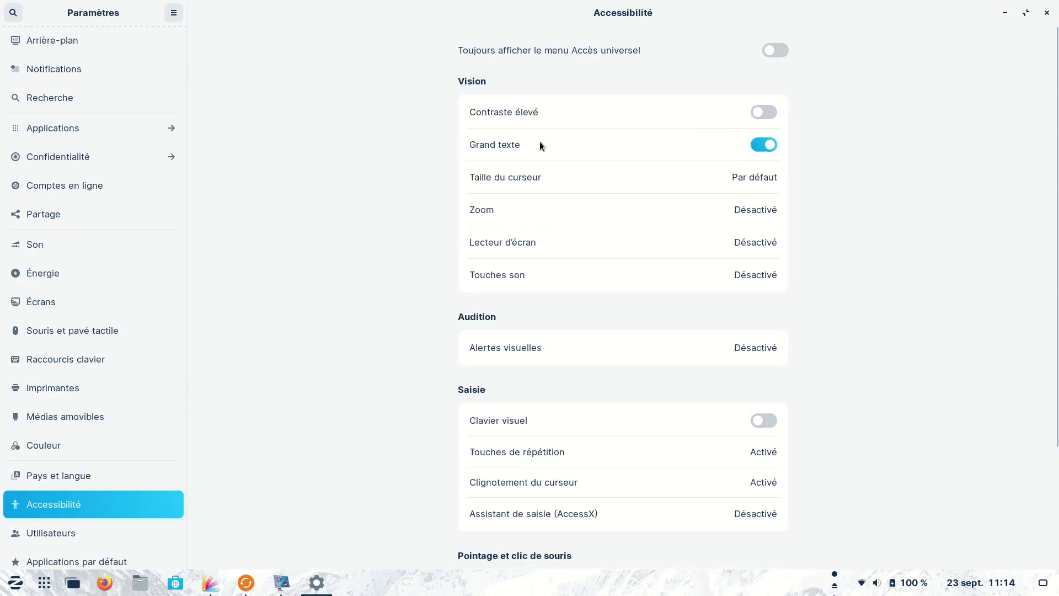
pyautogui.click(756, 145)
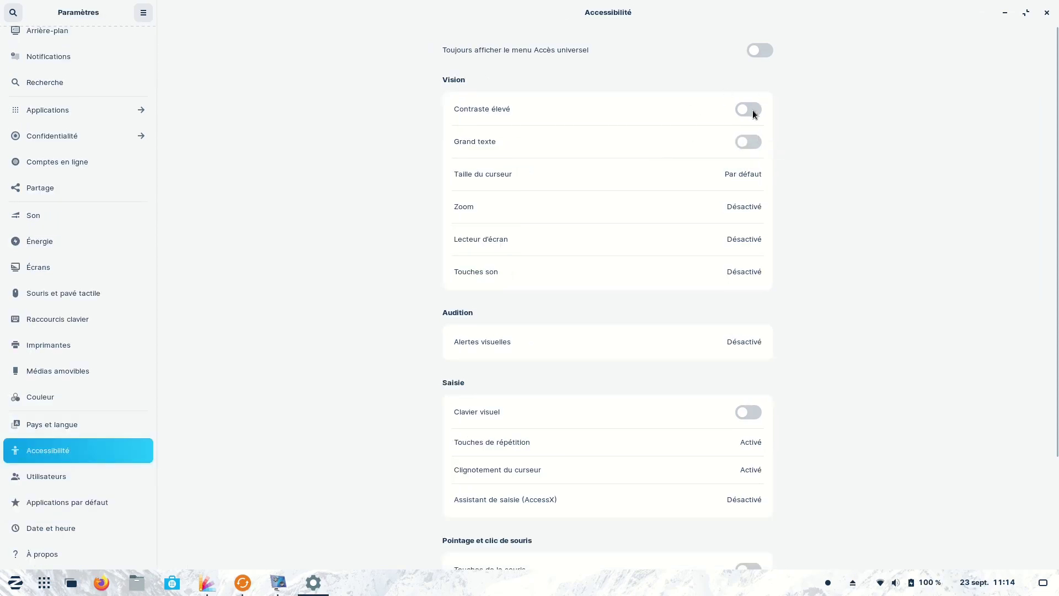
# Open Files, move its window lower left, and turn on high contrast.
pyautogui.click(138, 583)
pyautogui.moveTo(564, 134); pyautogui.dragTo(328, 189)
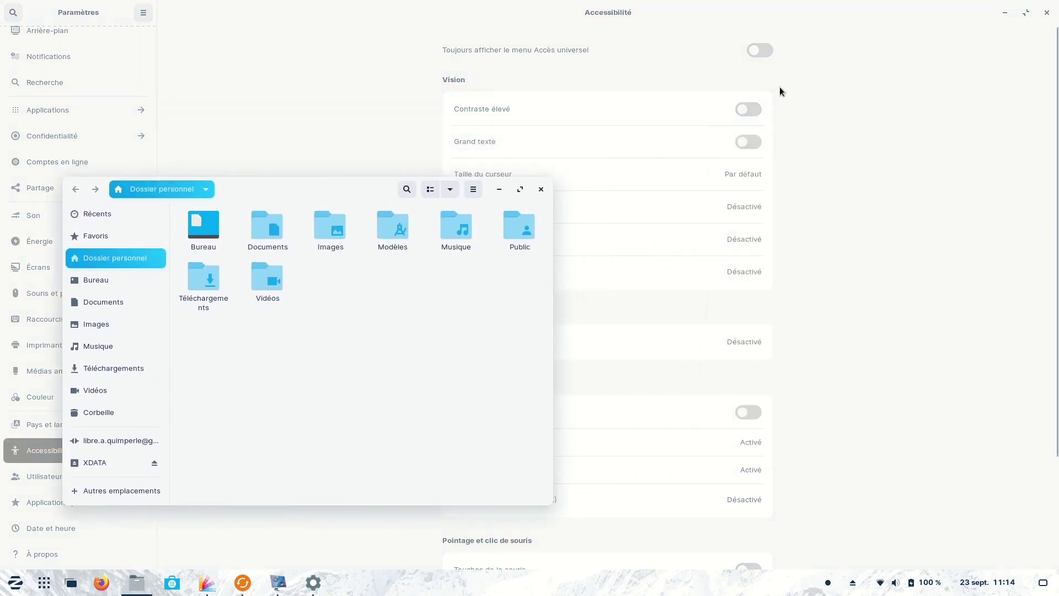
pyautogui.click(747, 110)
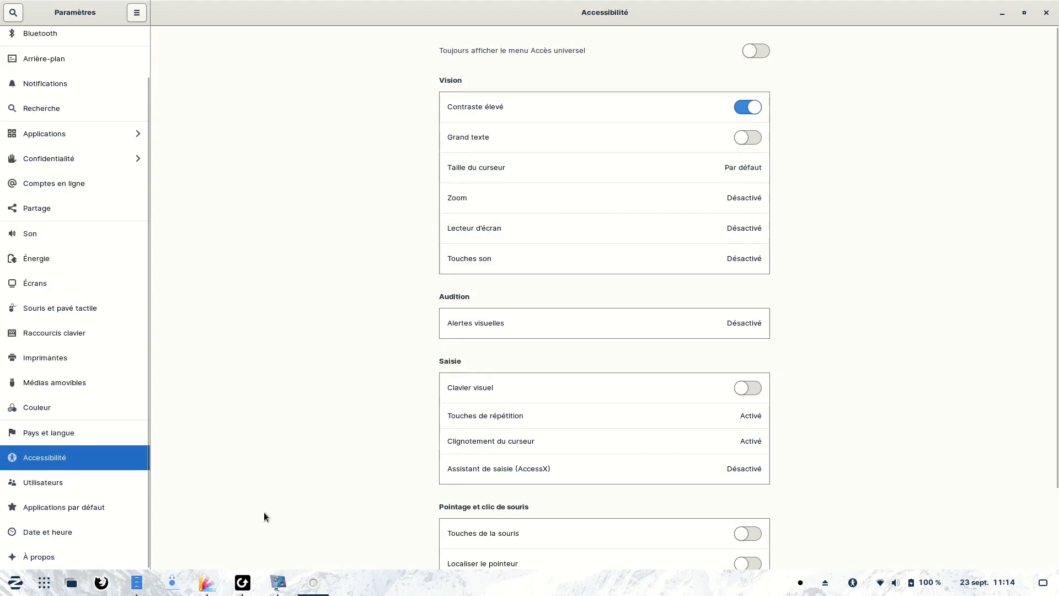
# Launch Firefox, close the Files window, and bring Settings to the front.
pyautogui.click(101, 582)
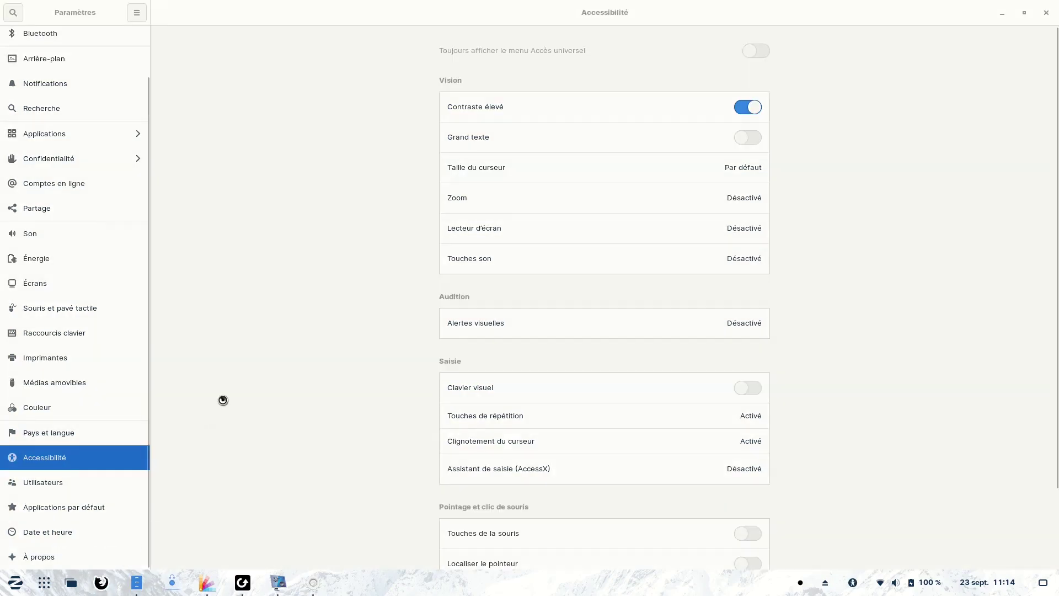
pyautogui.click(136, 582)
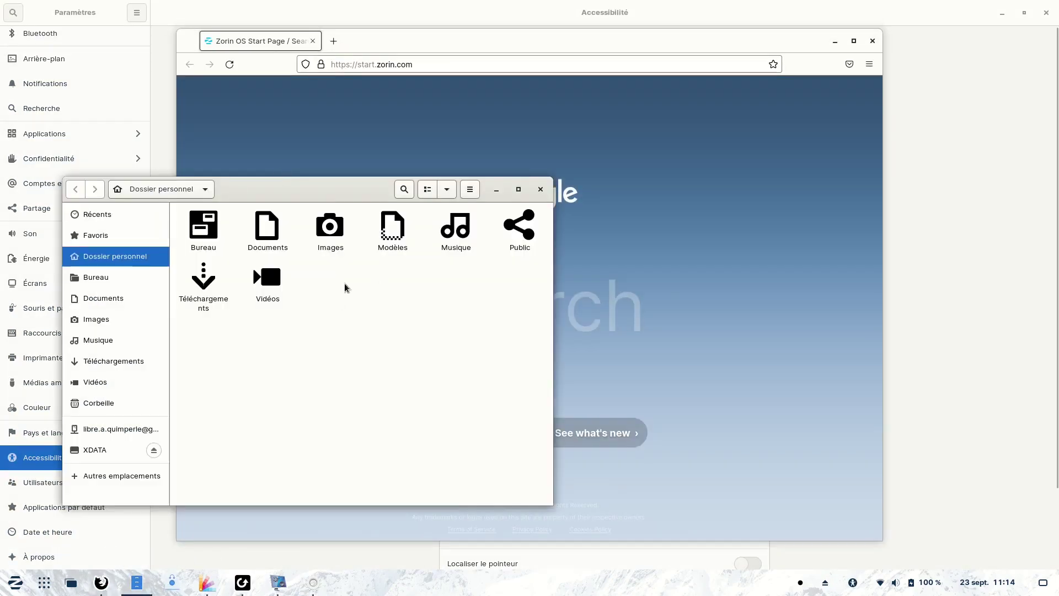
pyautogui.click(541, 190)
pyautogui.click(986, 202)
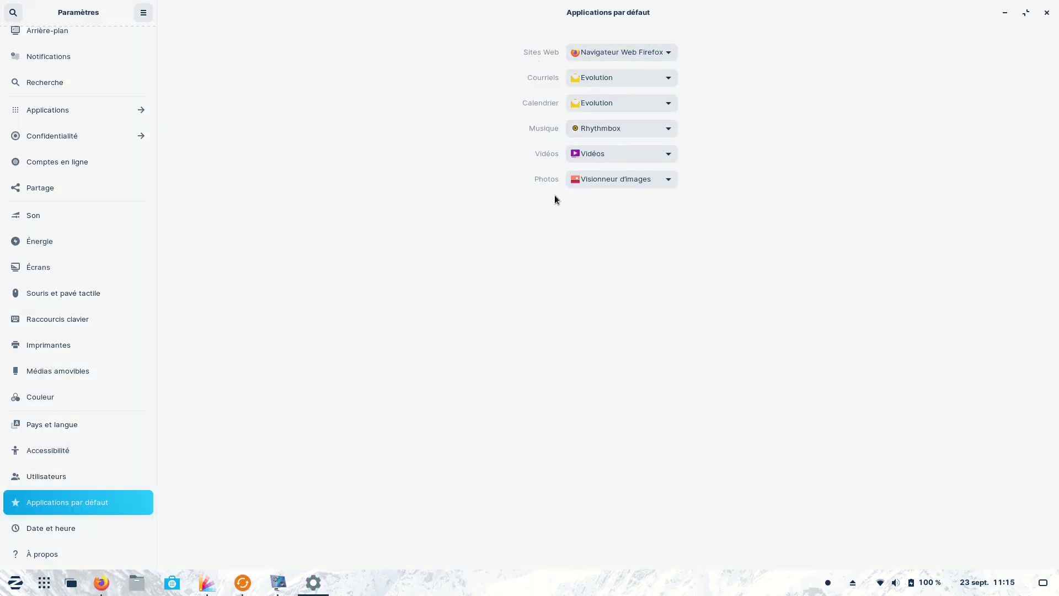
# Review the Vidéos default player choices without changing them, then go to Date et heure.
pyautogui.click(666, 156)
pyautogui.click(662, 161)
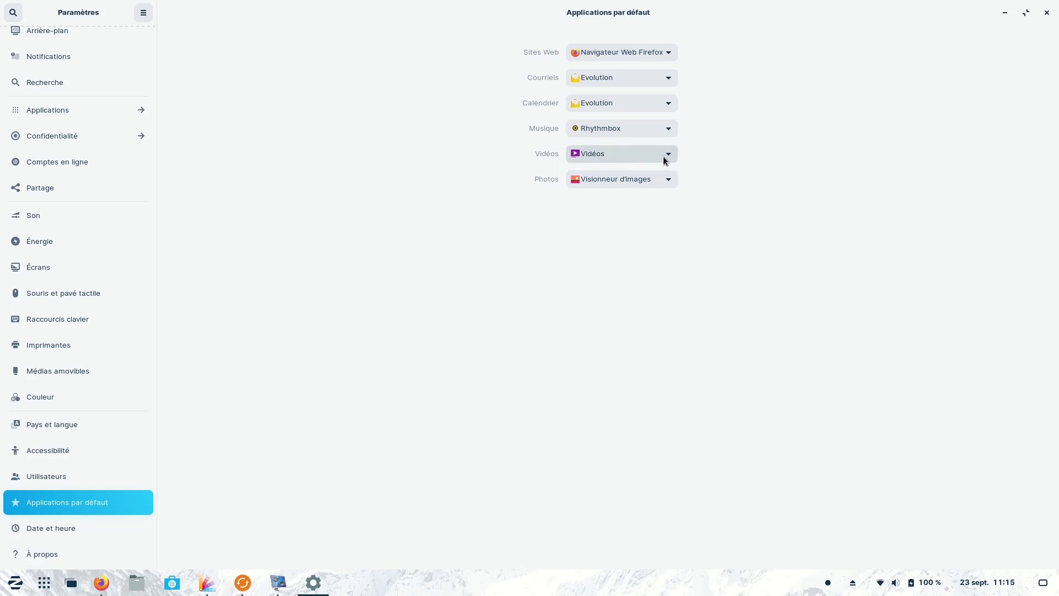
pyautogui.click(664, 161)
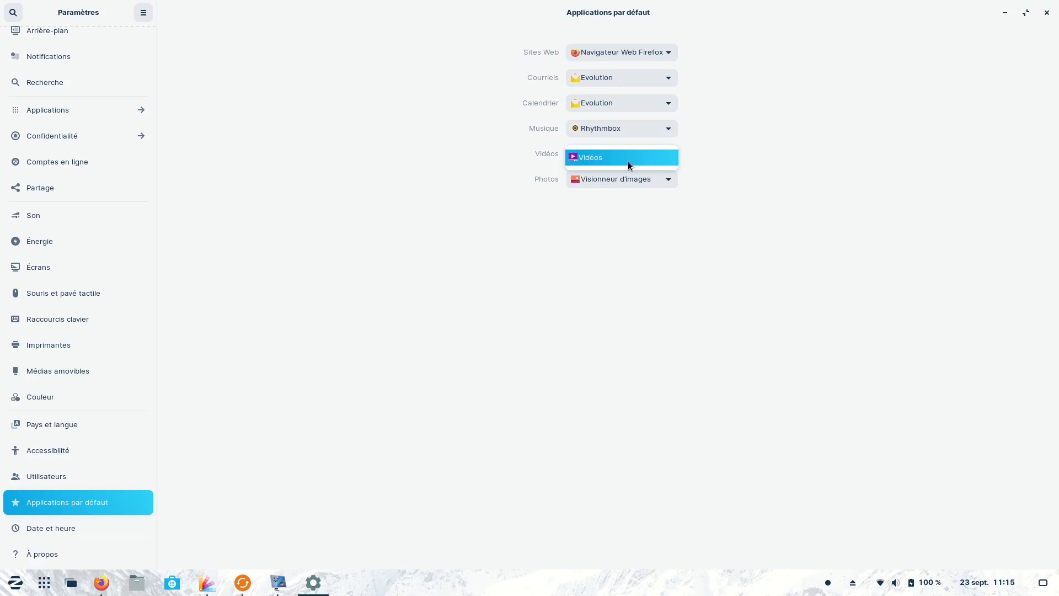
pyautogui.click(423, 306)
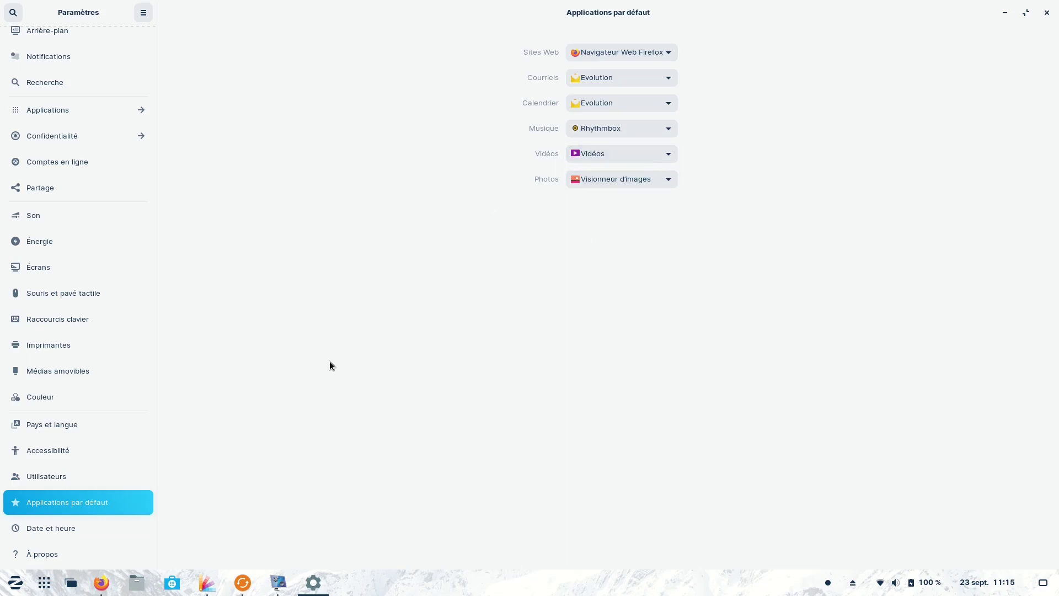
pyautogui.click(69, 529)
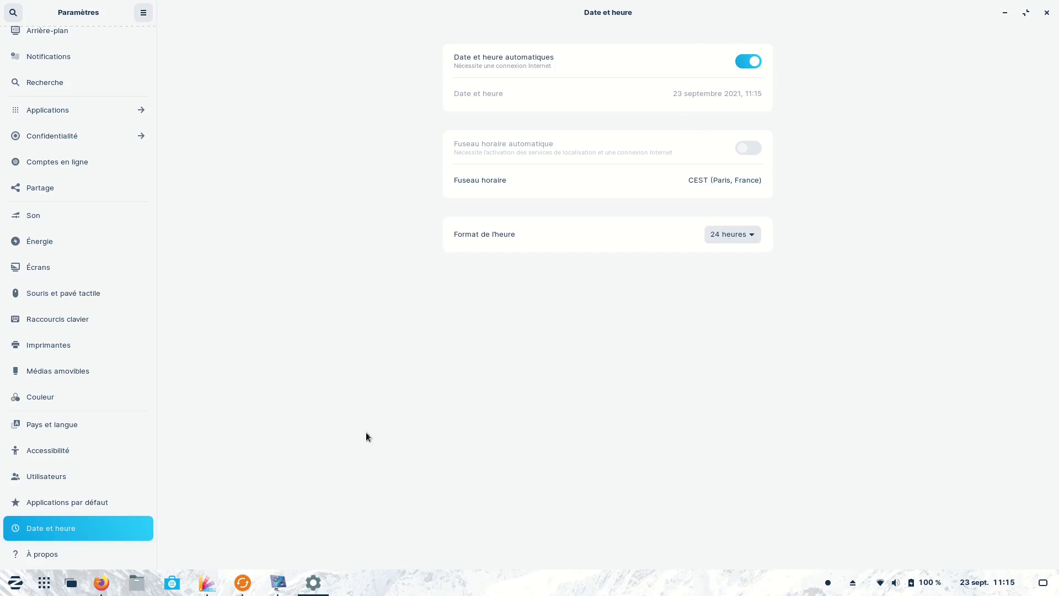
# View the À propos system information, then launch Mises à jour logicielles.
pyautogui.click(32, 555)
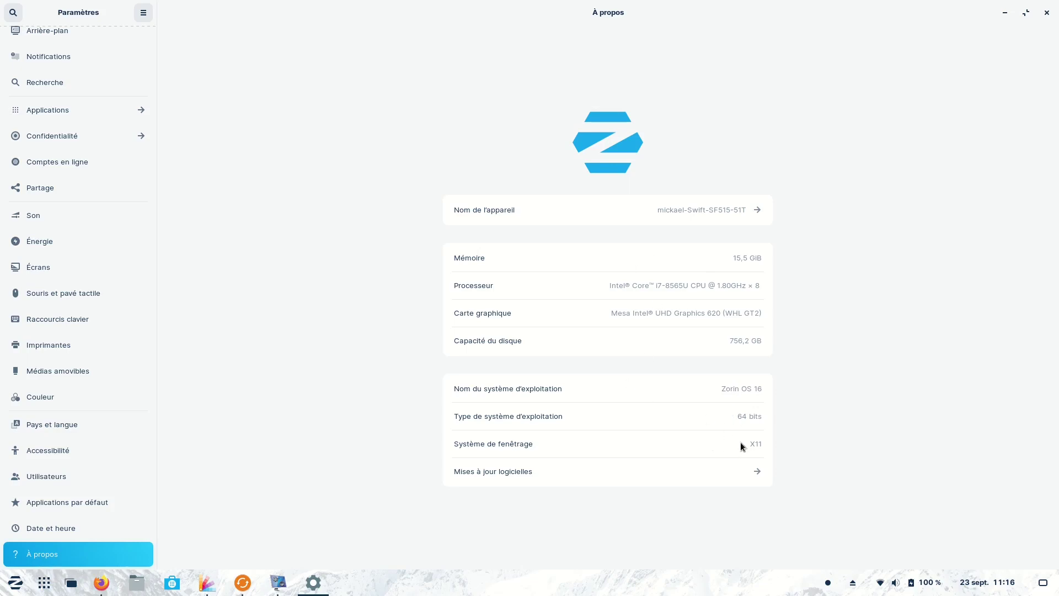
pyautogui.click(513, 473)
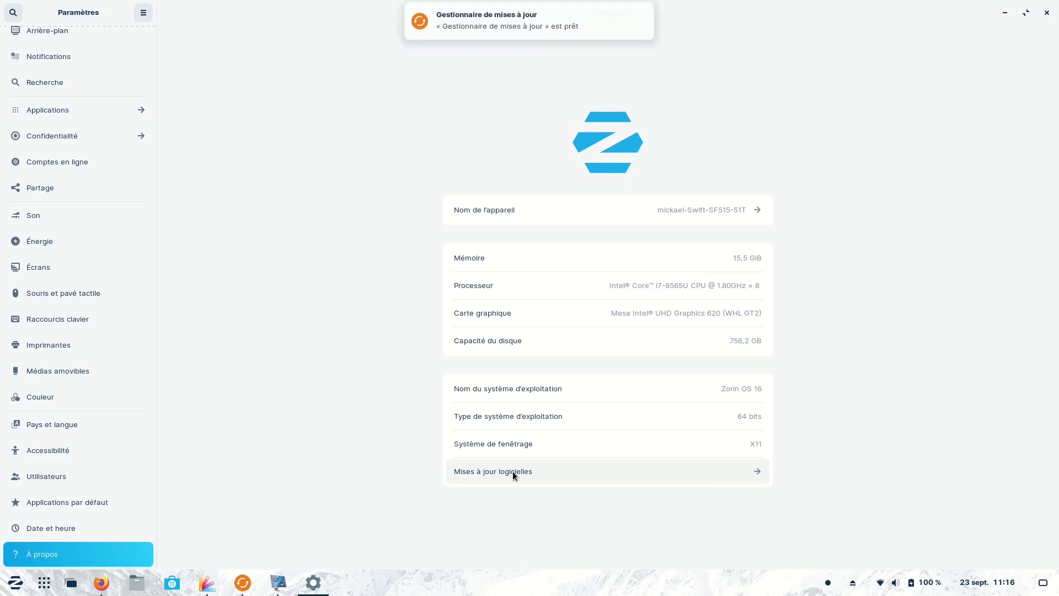
# Bring the Update Manager window forward from the taskbar to see the 41,9 Mio update offer.
pyautogui.click(245, 584)
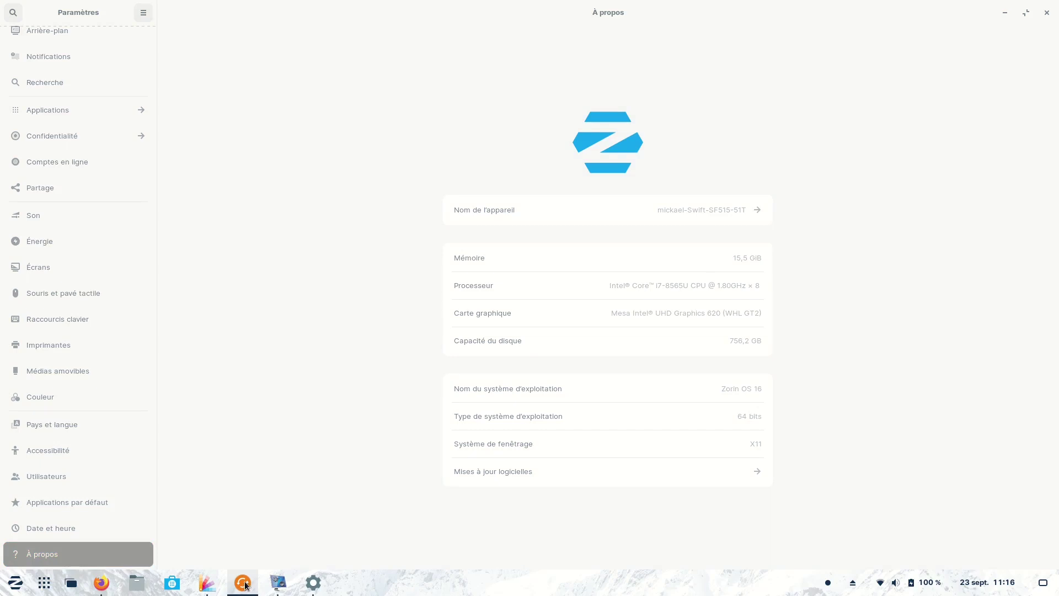
pyautogui.click(243, 584)
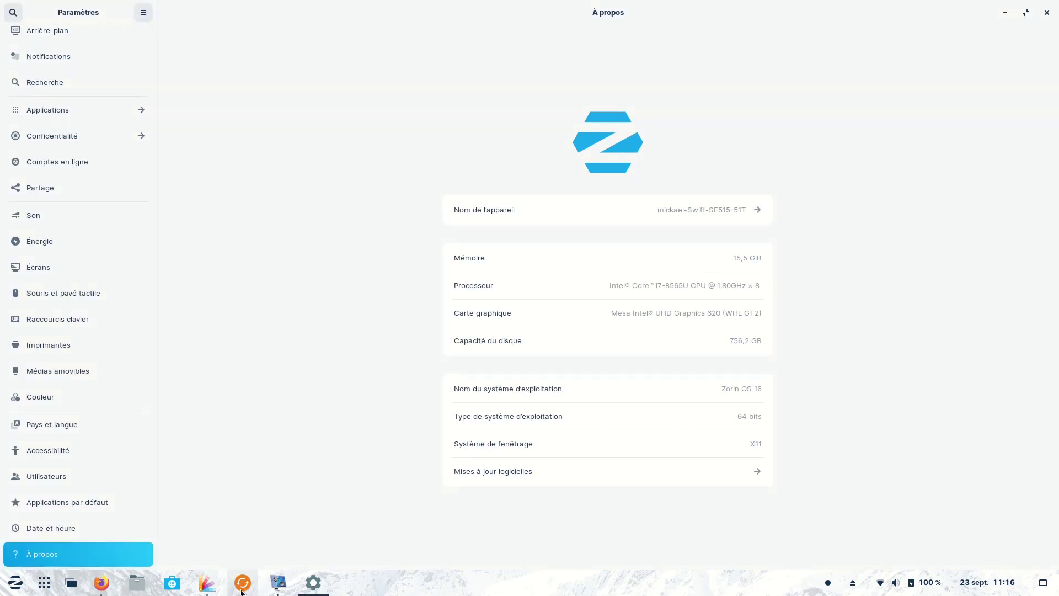
pyautogui.moveTo(243, 586)
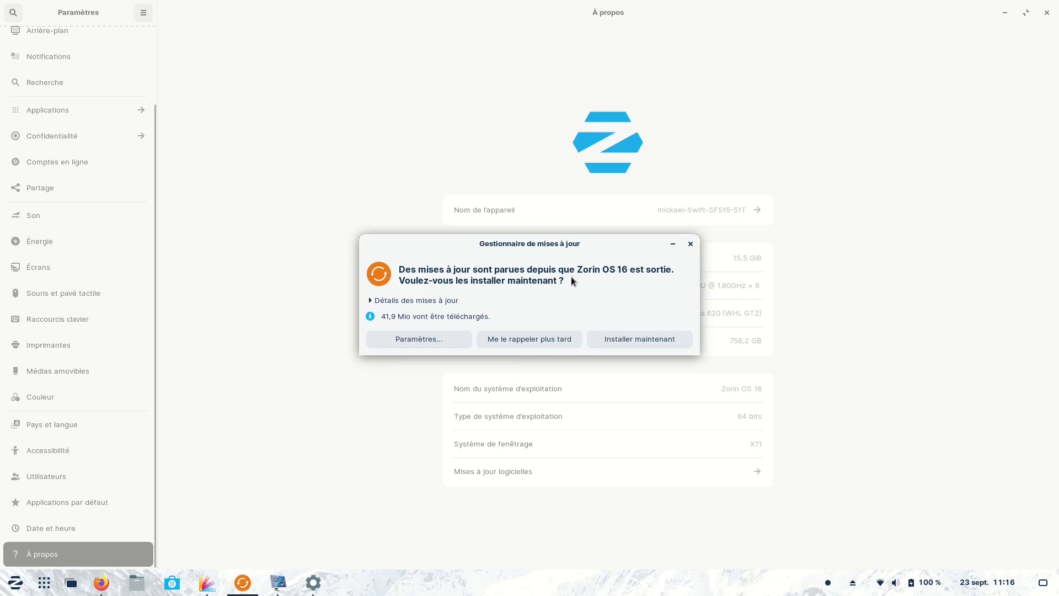
# Open Paramètres... and review the Logiciels Zorin tab and download server list, unchanged.
pyautogui.click(400, 341)
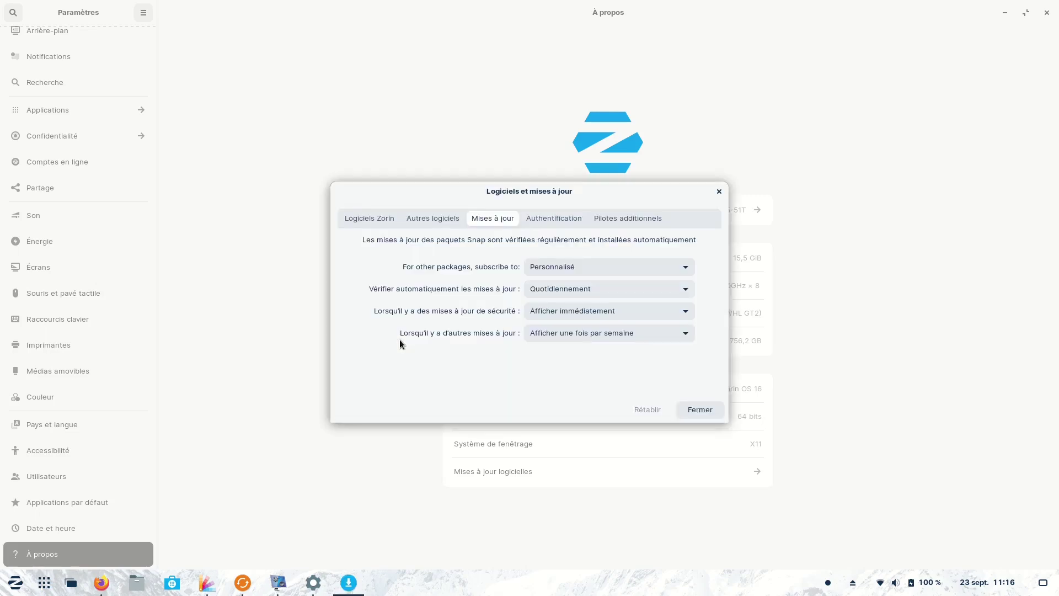
pyautogui.click(358, 218)
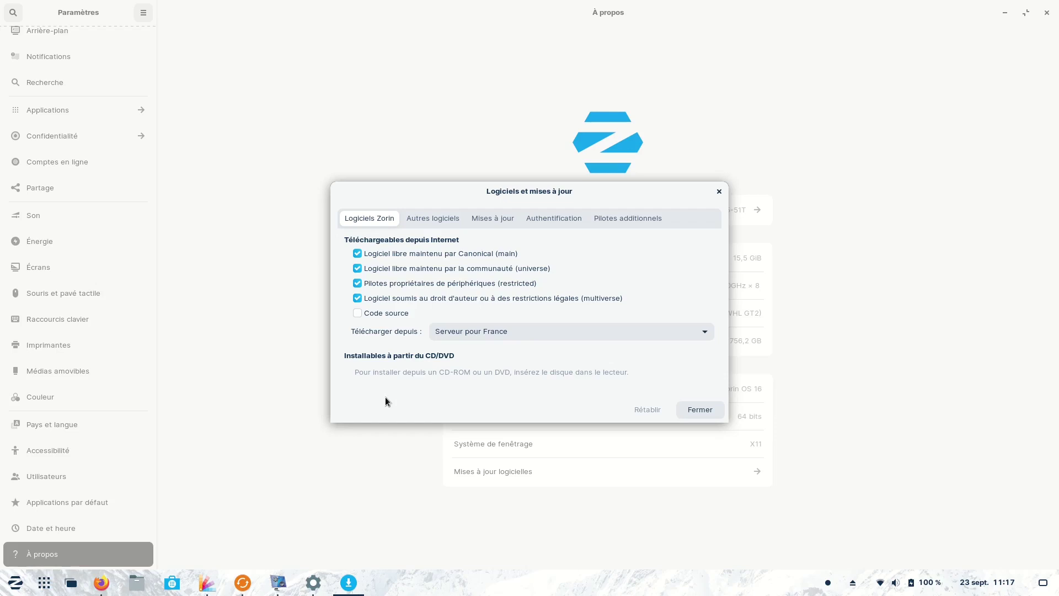
pyautogui.click(529, 330)
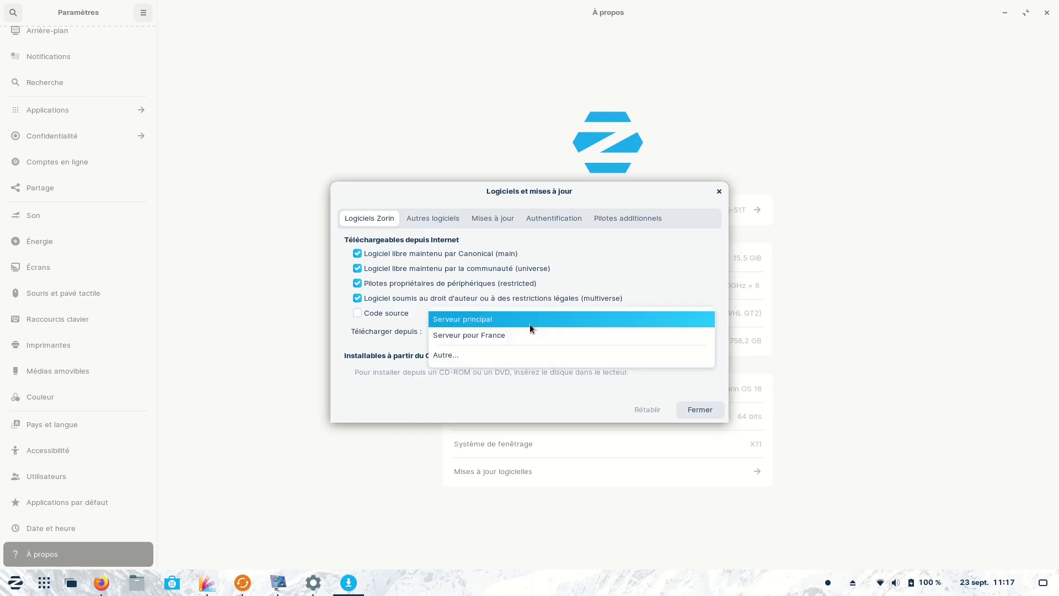
pyautogui.click(505, 333)
# Browse the full list of sources on the Autres logiciels tab.
pyautogui.click(434, 218)
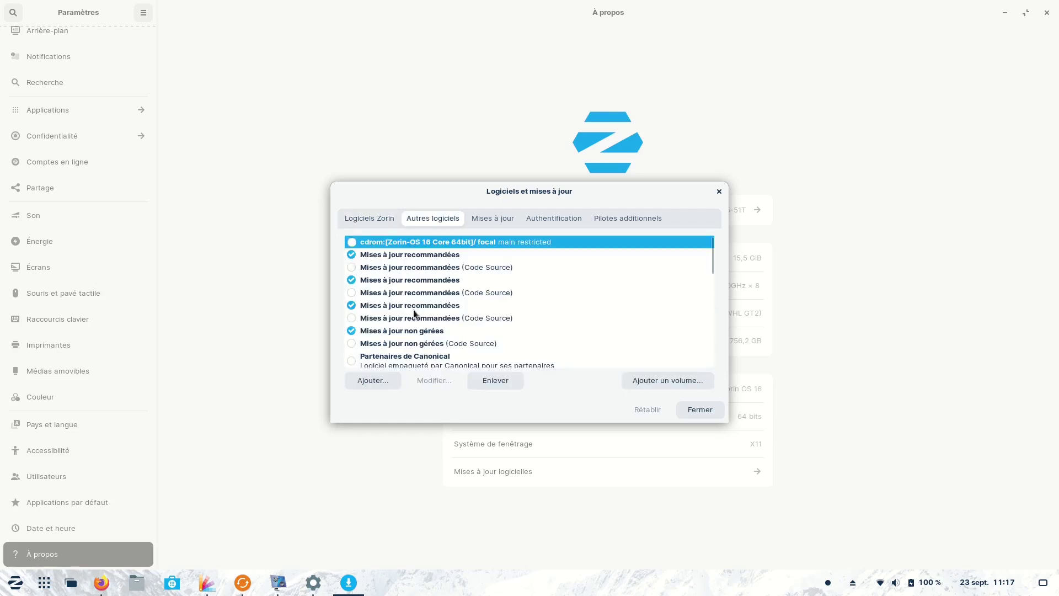
pyautogui.scroll(-1, 409, 270)
pyautogui.scroll(1, 408, 271)
pyautogui.scroll(-1, 386, 268)
pyautogui.scroll(-1, 391, 289)
pyautogui.scroll(-2, 392, 292)
pyautogui.scroll(-1, 396, 336)
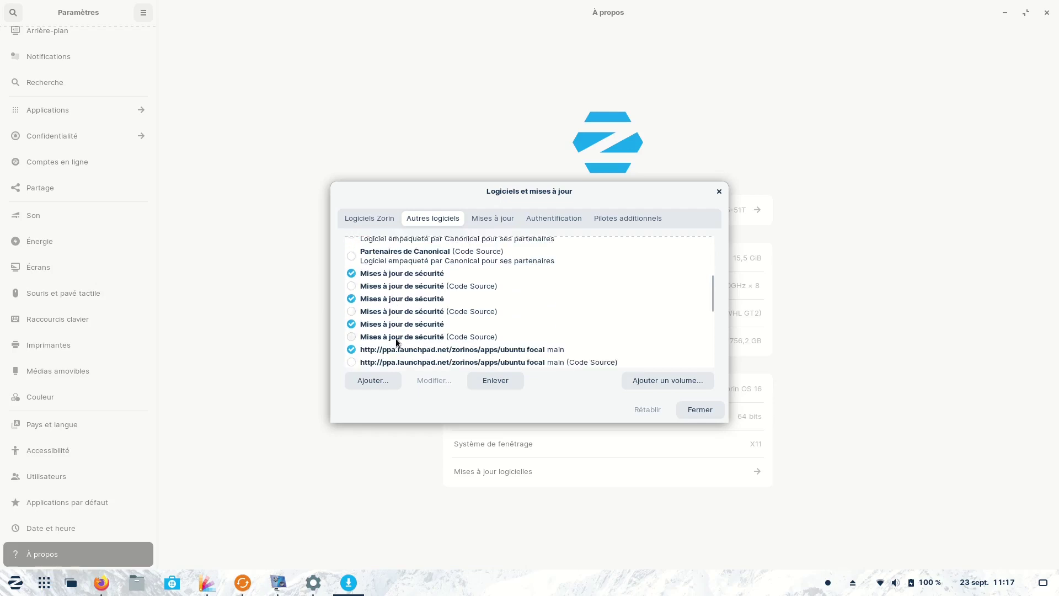
pyautogui.scroll(-1, 396, 338)
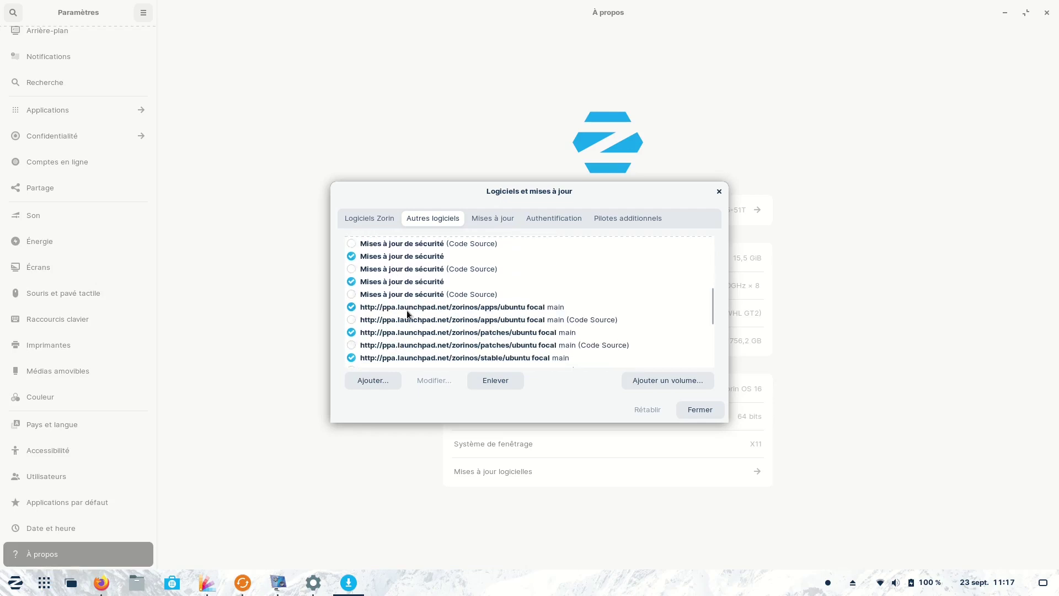
pyautogui.scroll(-1, 395, 332)
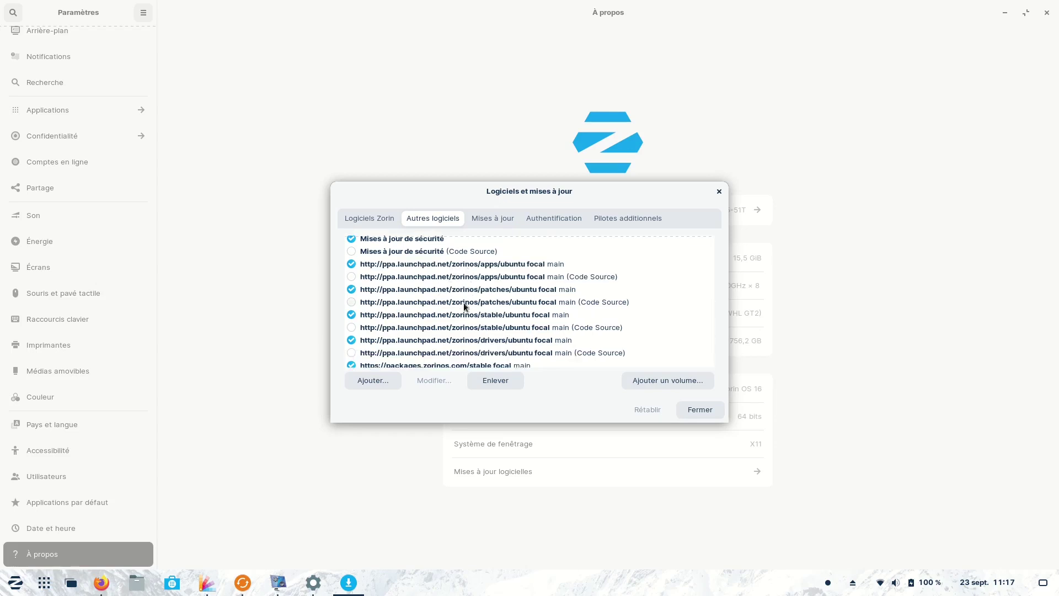
pyautogui.scroll(-1, 459, 323)
pyautogui.scroll(-1, 440, 331)
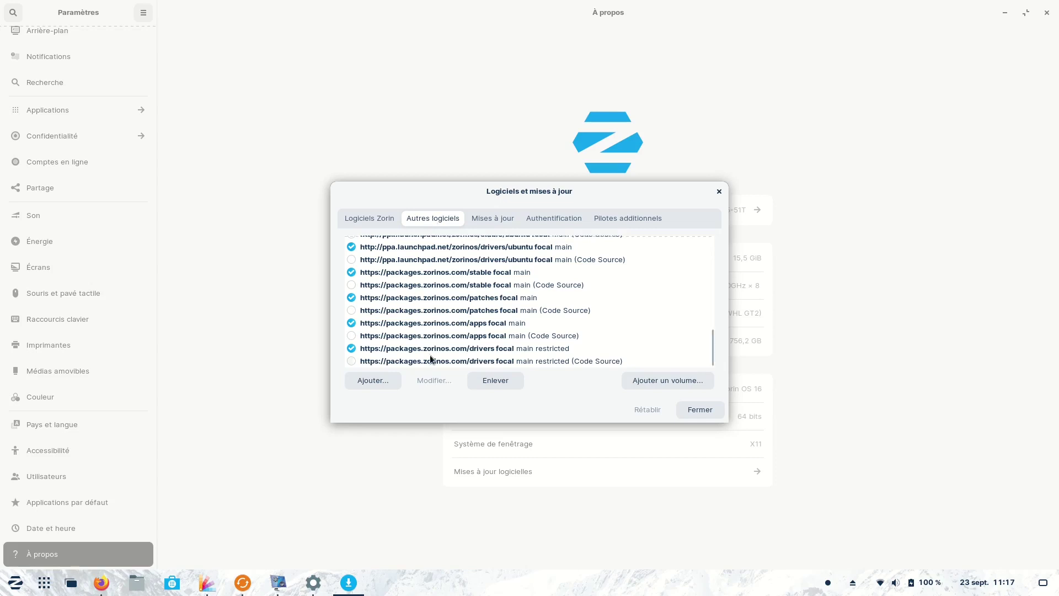
pyautogui.moveTo(713, 348); pyautogui.dragTo(723, 240)
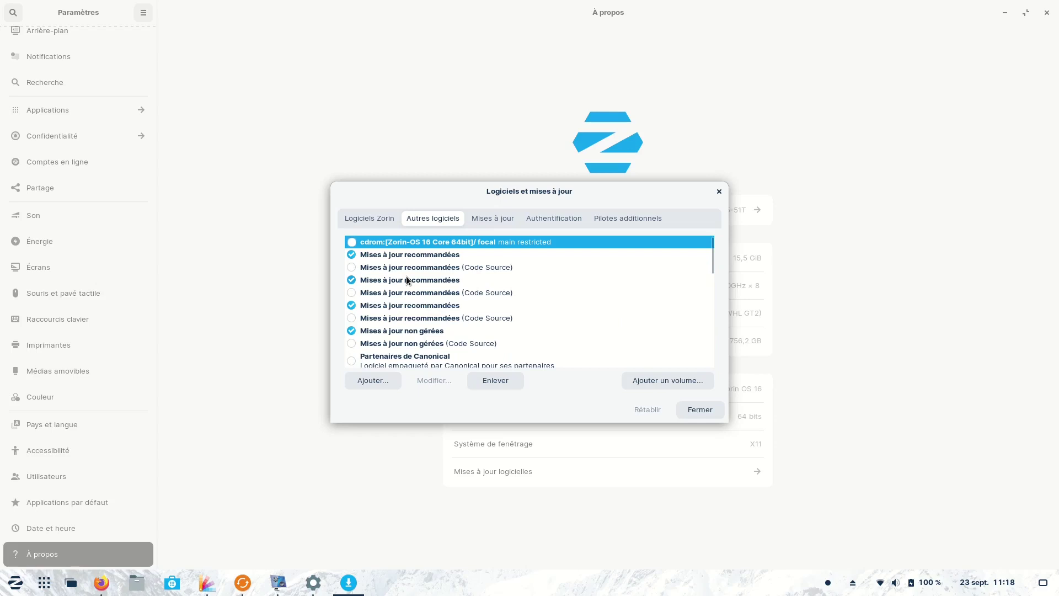
# Recheck the Logiciels Zorin and Autres logiciels tabs, then close Software & Updates with Escape.
pyautogui.click(362, 219)
pyautogui.click(432, 219)
pyautogui.scroll(-2, 408, 317)
pyautogui.scroll(-8, 411, 328)
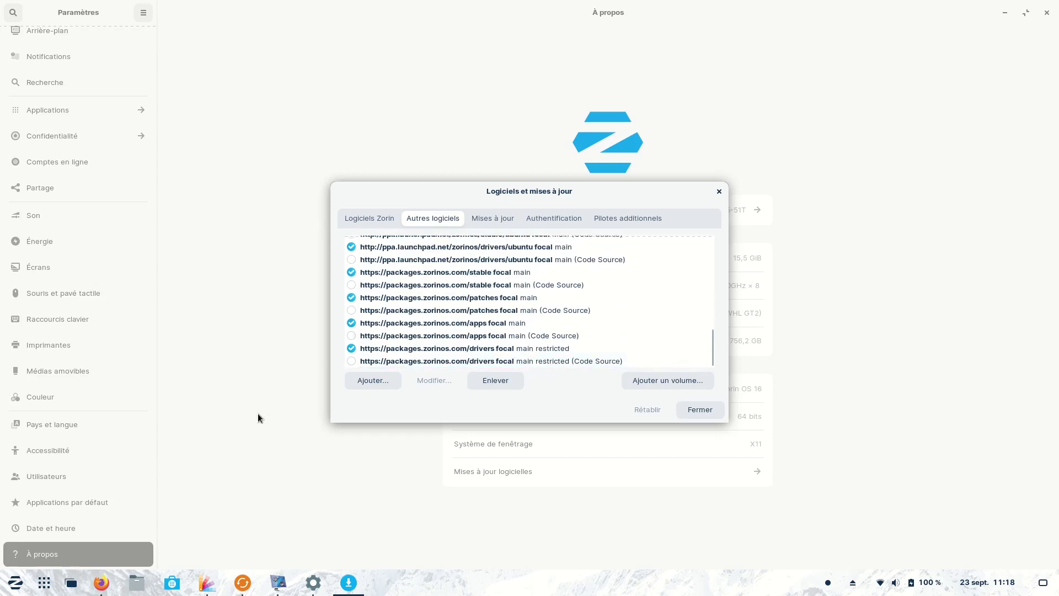
pyautogui.press('Escape')
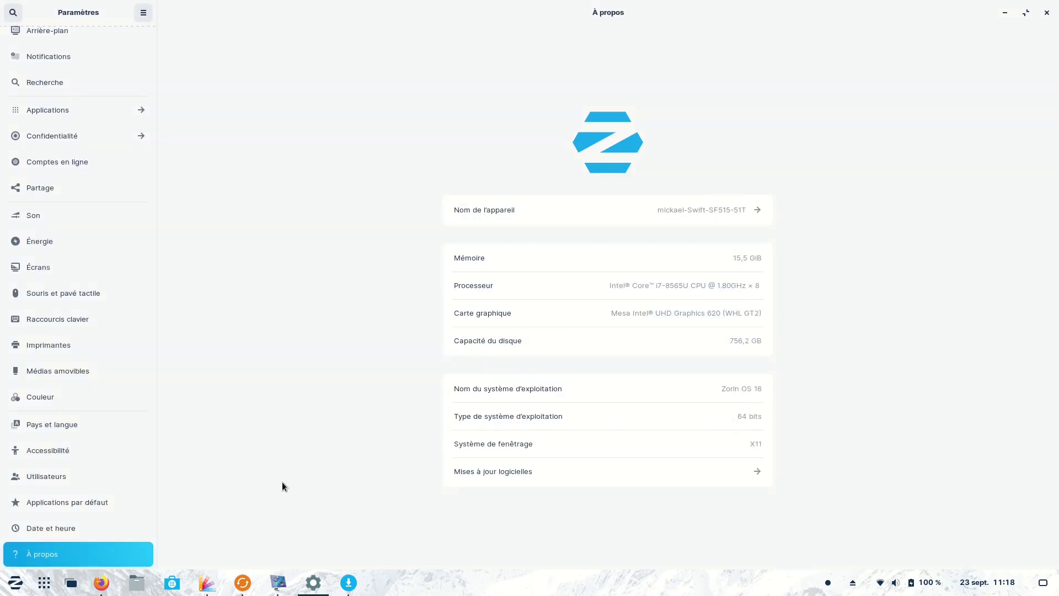
# Launch LibreOffice Writer from the Bureautique applications menu.
pyautogui.click(14, 589)
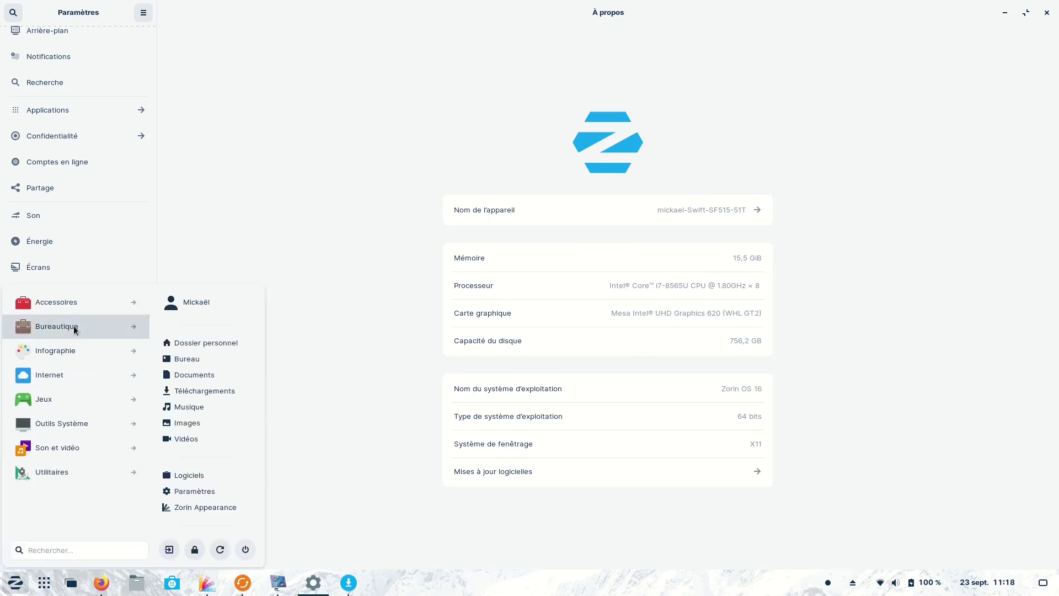
pyautogui.click(74, 326)
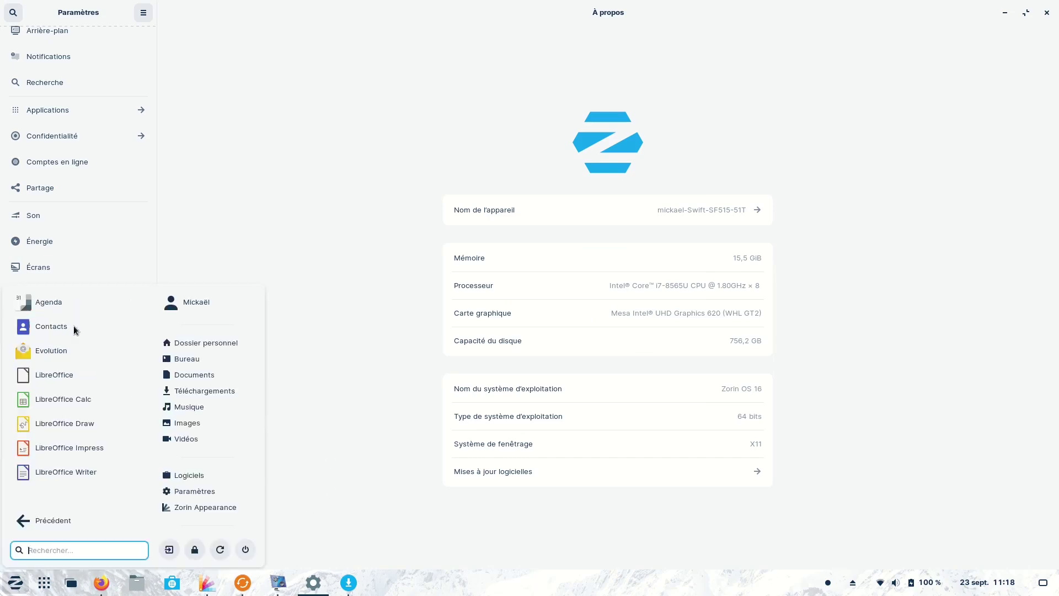
pyautogui.click(67, 471)
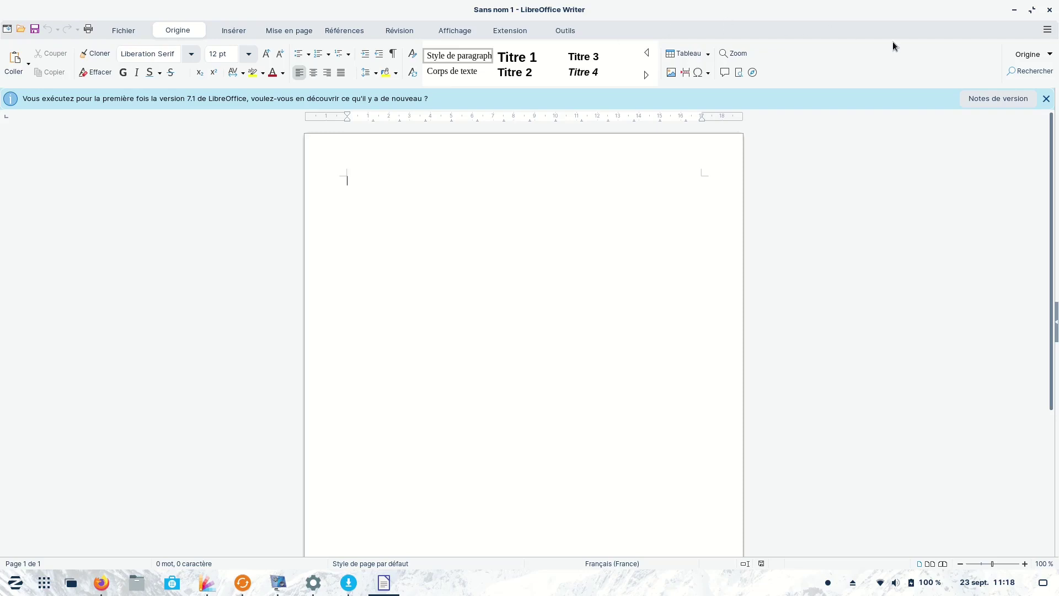
# Switch Writer's user interface to Barre d'outils standard and apply it everywhere.
pyautogui.click(571, 31)
pyautogui.click(1047, 29)
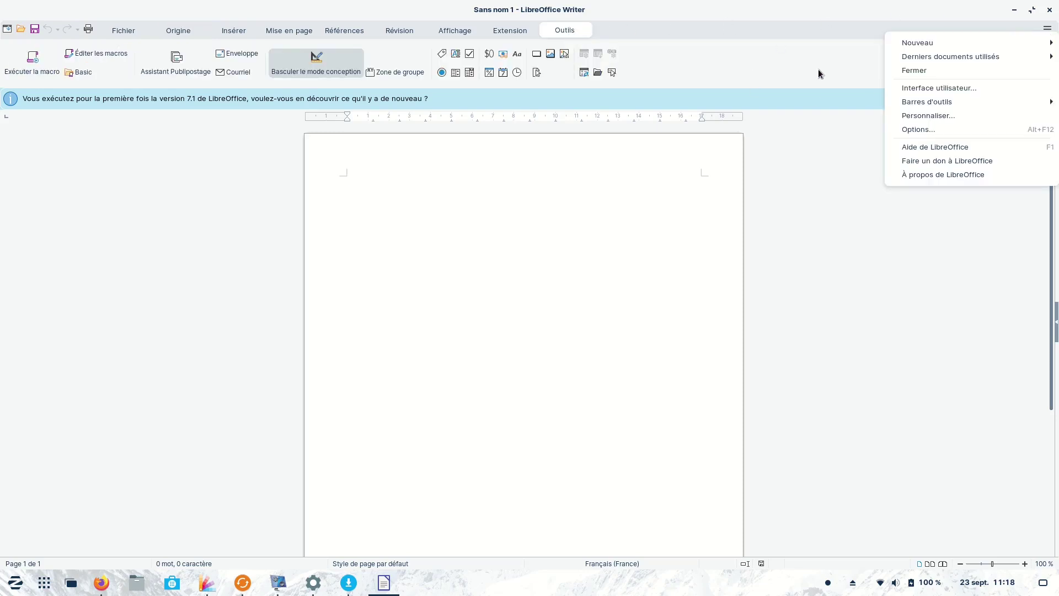
pyautogui.moveTo(933, 55)
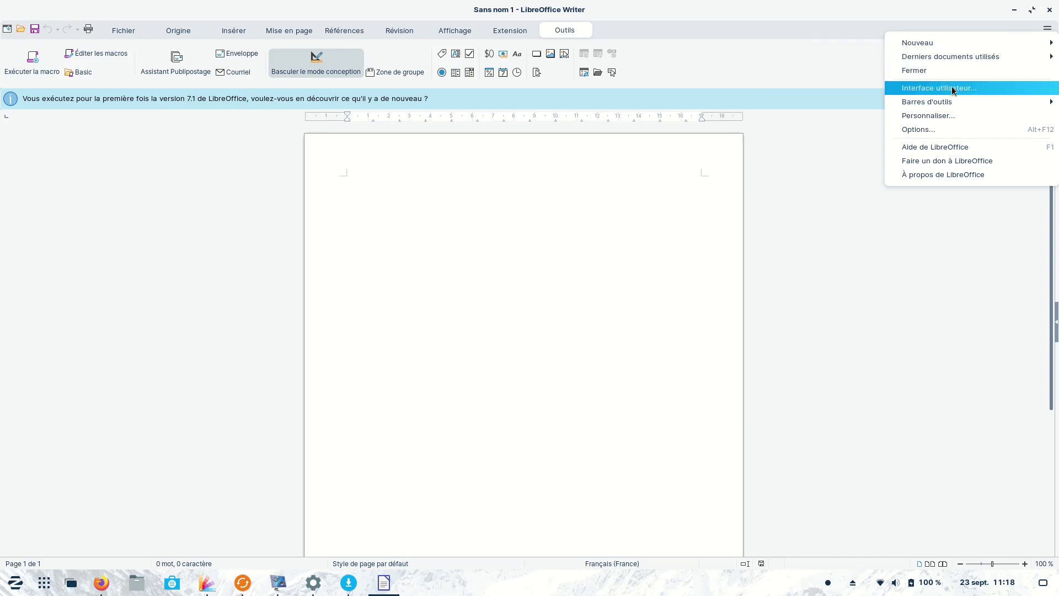
pyautogui.click(958, 89)
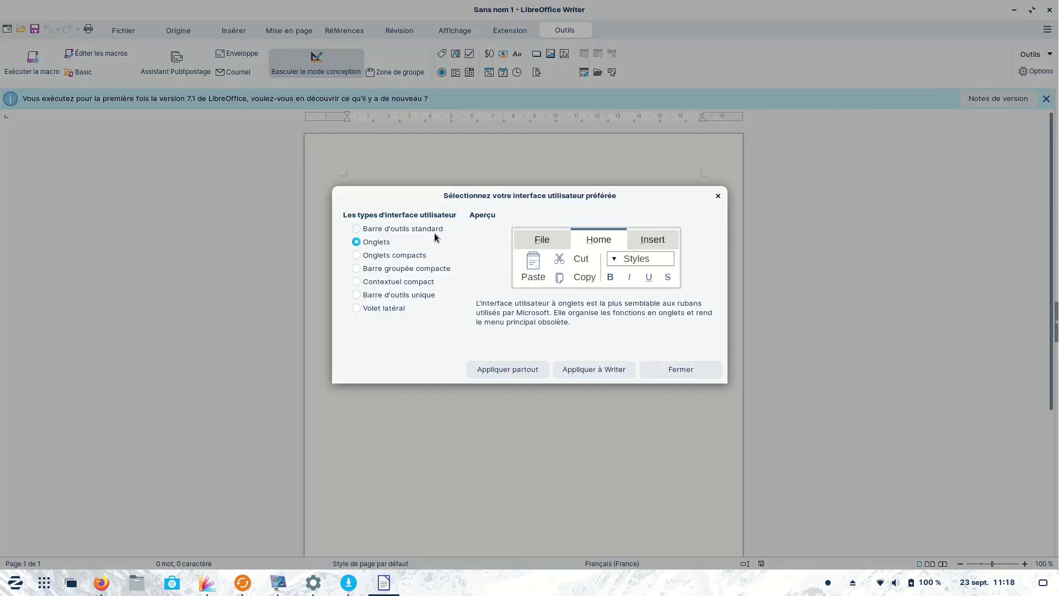
pyautogui.click(356, 229)
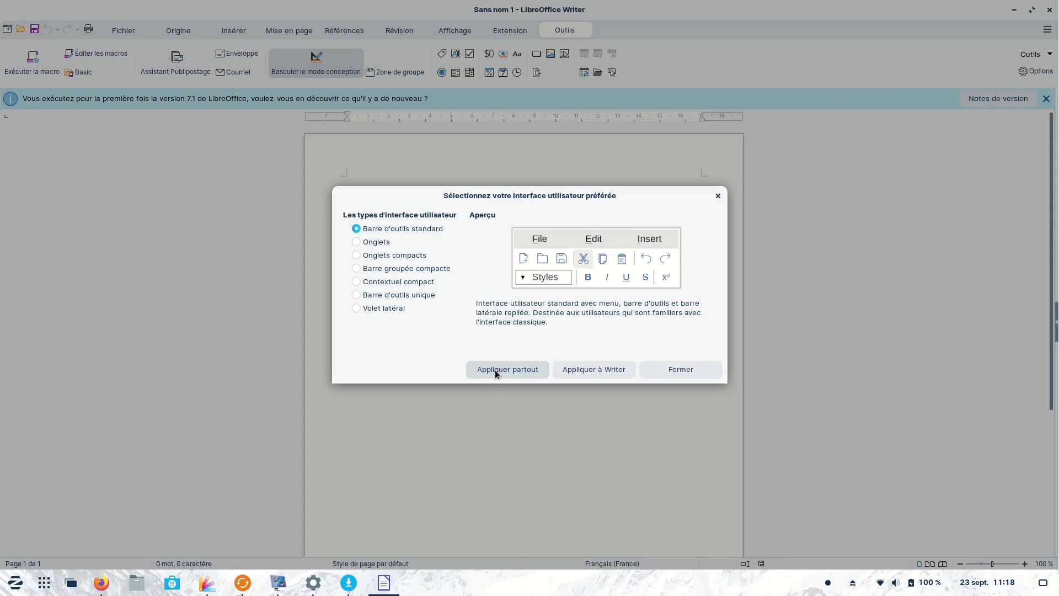
pyautogui.click(591, 368)
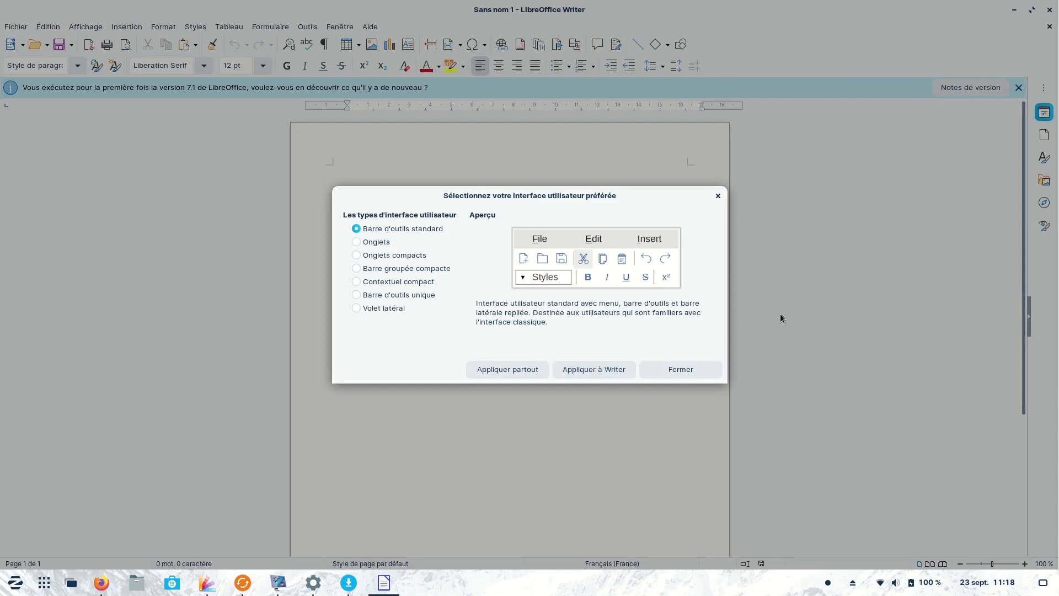
pyautogui.click(686, 373)
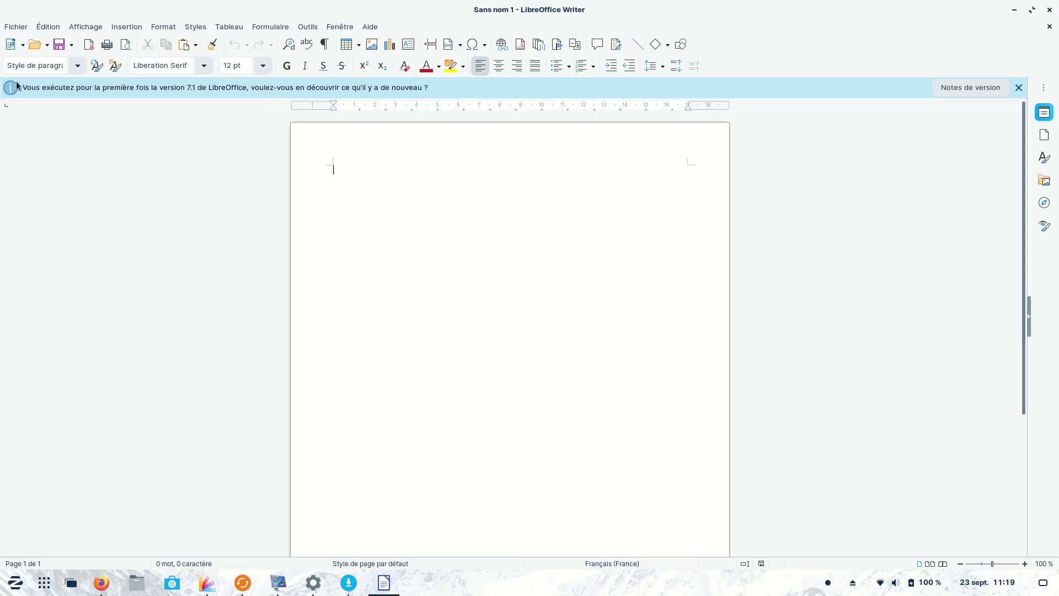
# Check the LibreOffice version (7.1.5.2) in Aide > À propos de LibreOffice, then close it.
pyautogui.click(370, 27)
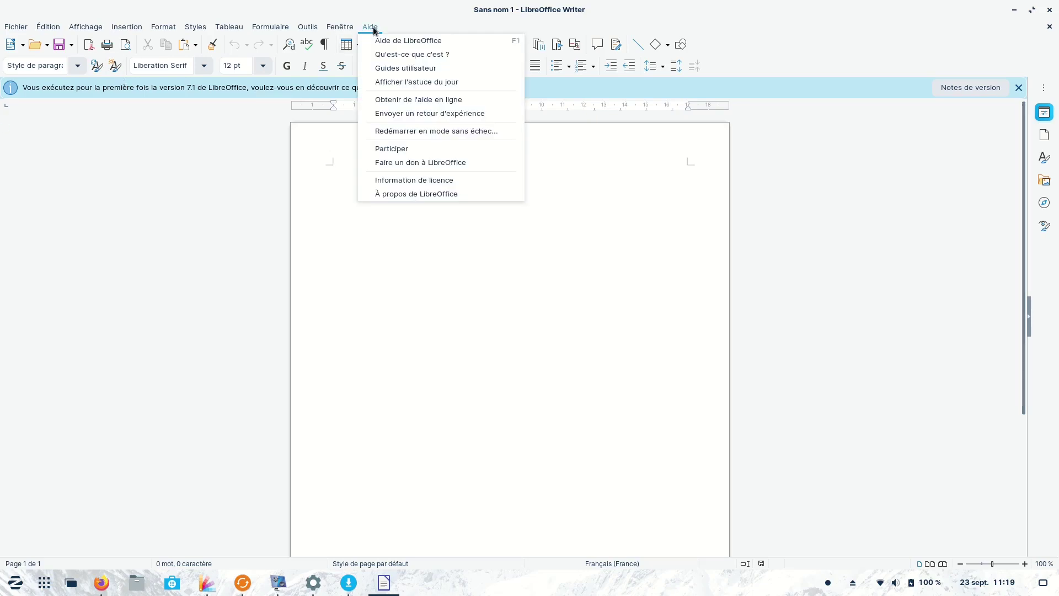
pyautogui.click(429, 195)
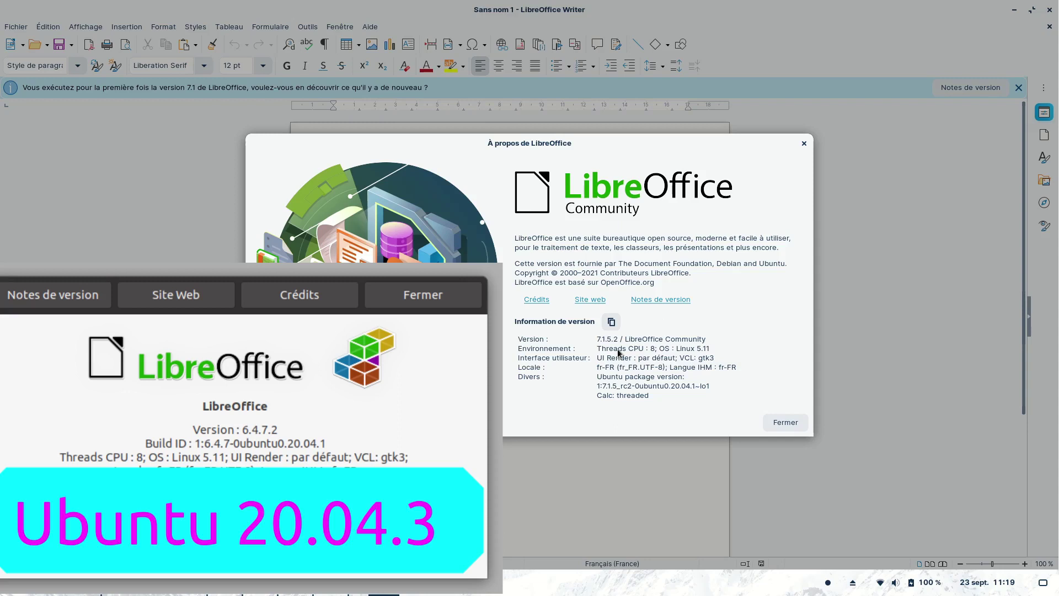
pyautogui.click(804, 144)
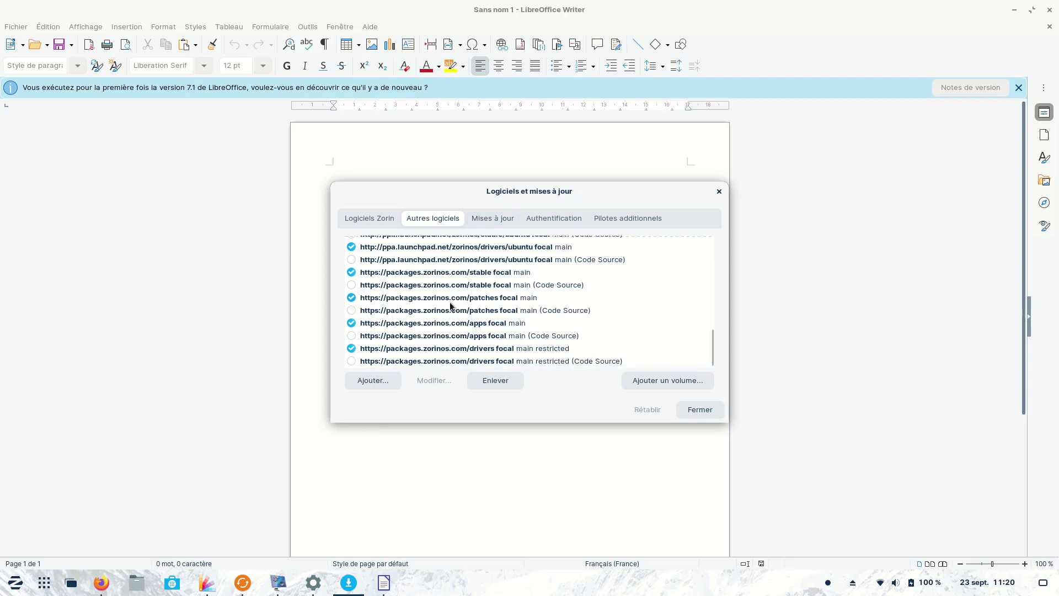
# Review the Mises à jour, Authentification and Pilotes additionnels tabs, then close Software & Updates.
pyautogui.click(491, 220)
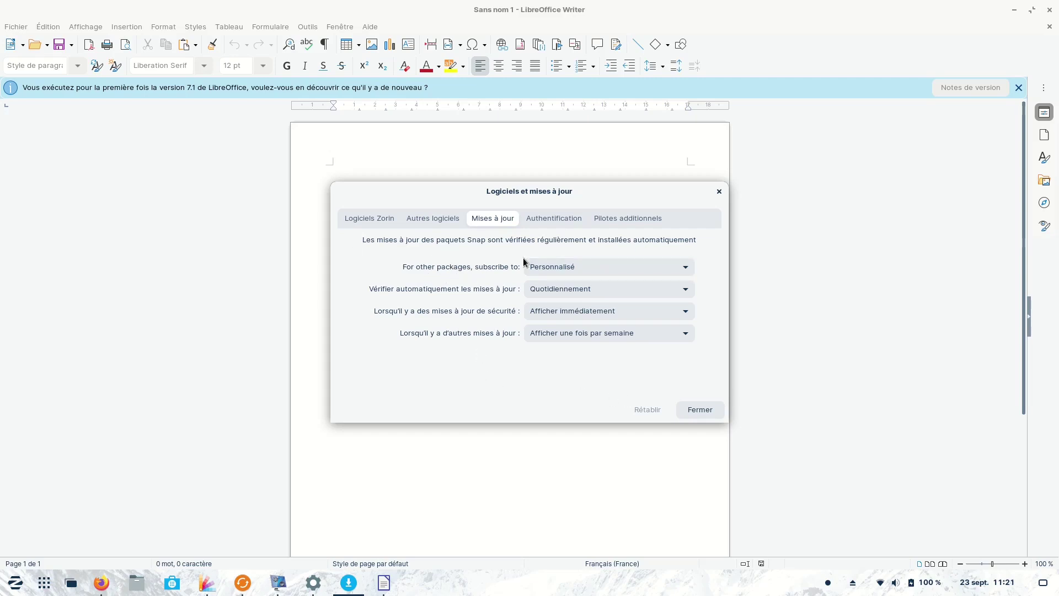
pyautogui.click(543, 220)
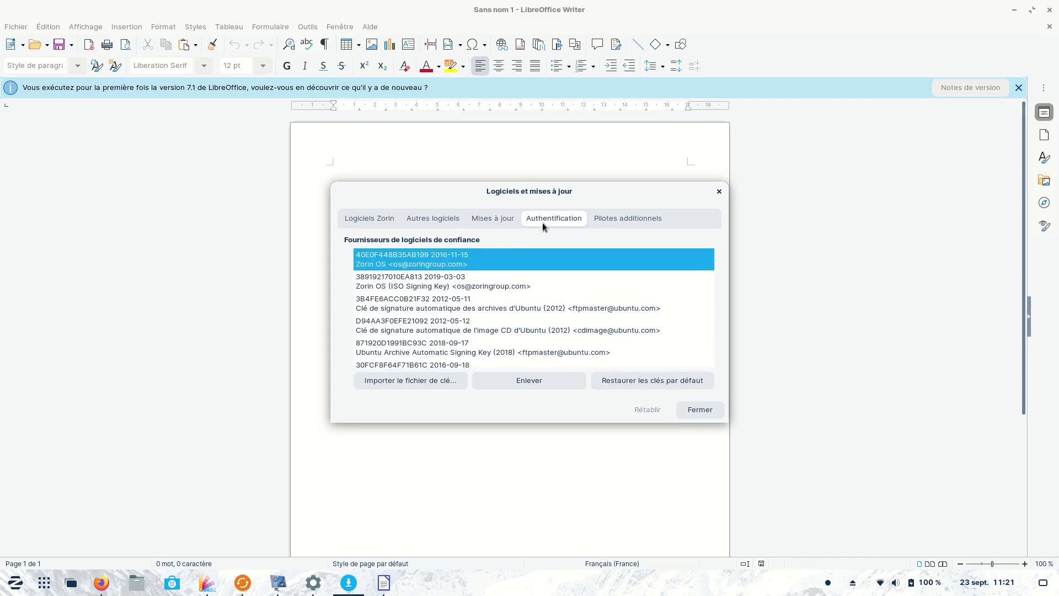
pyautogui.click(627, 217)
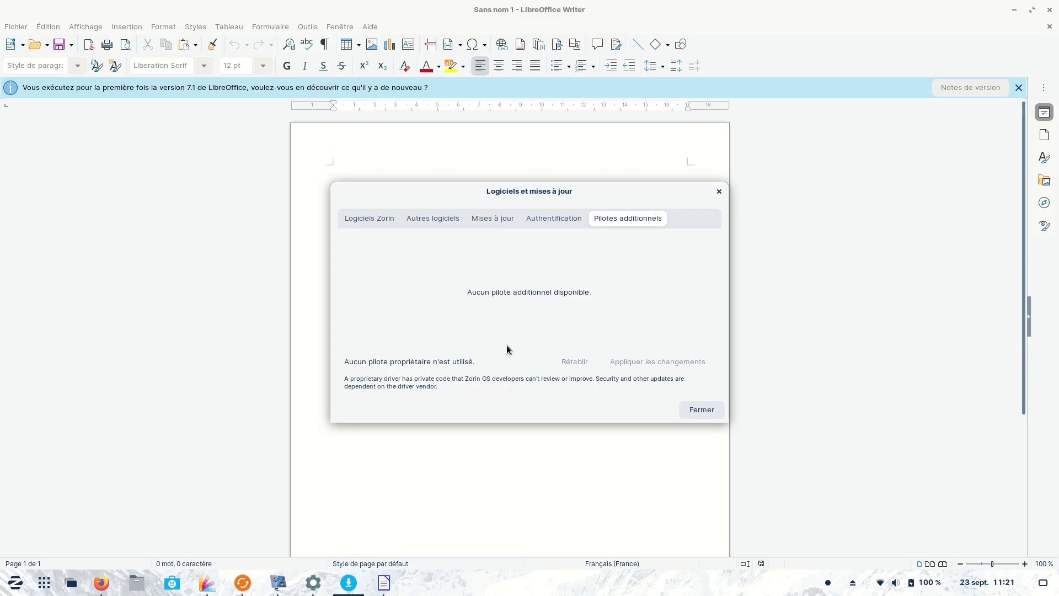
pyautogui.click(699, 409)
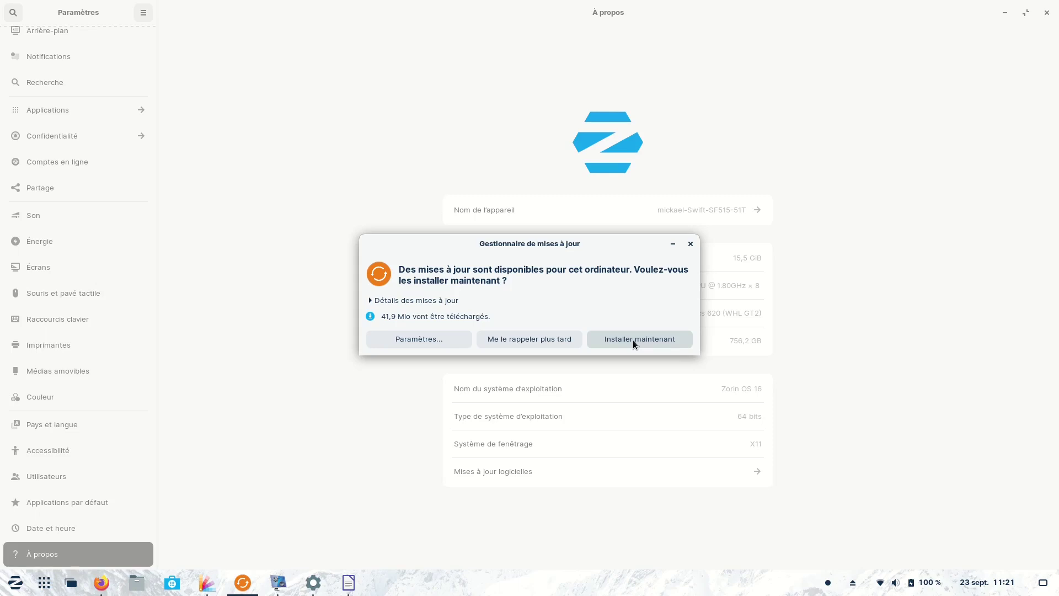
# Start installing the 41,9 Mio of available updates.
pyautogui.click(634, 339)
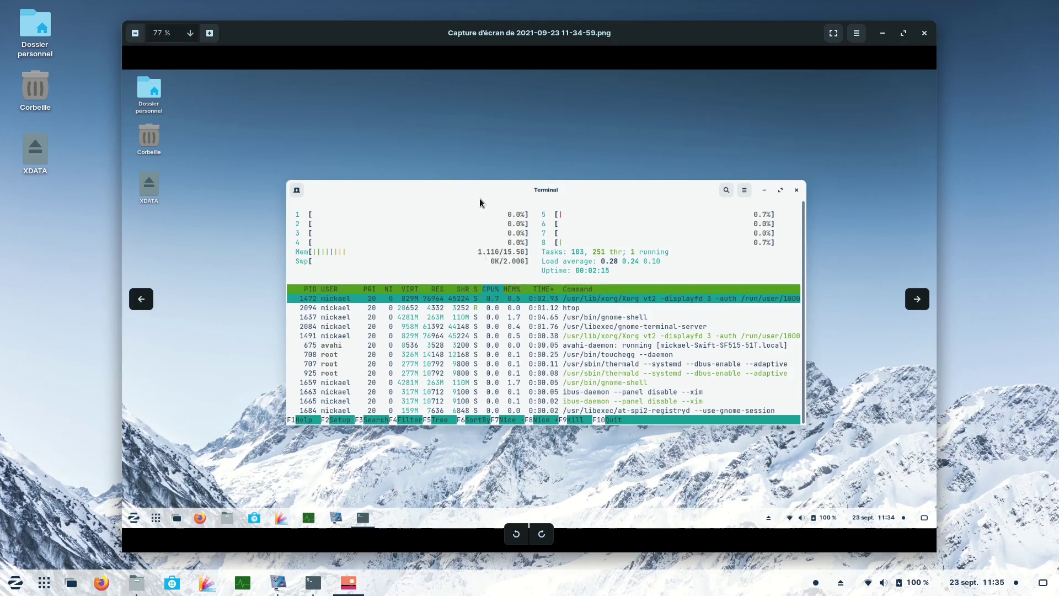
# Close the screenshot image viewer and the Files window to reveal htop.
pyautogui.click(924, 34)
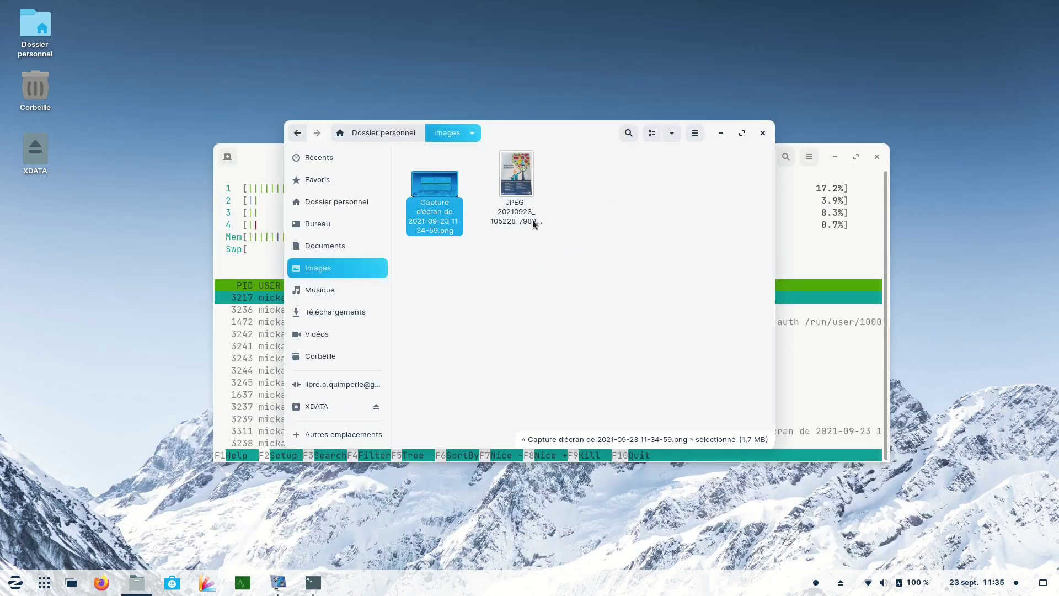
pyautogui.click(763, 134)
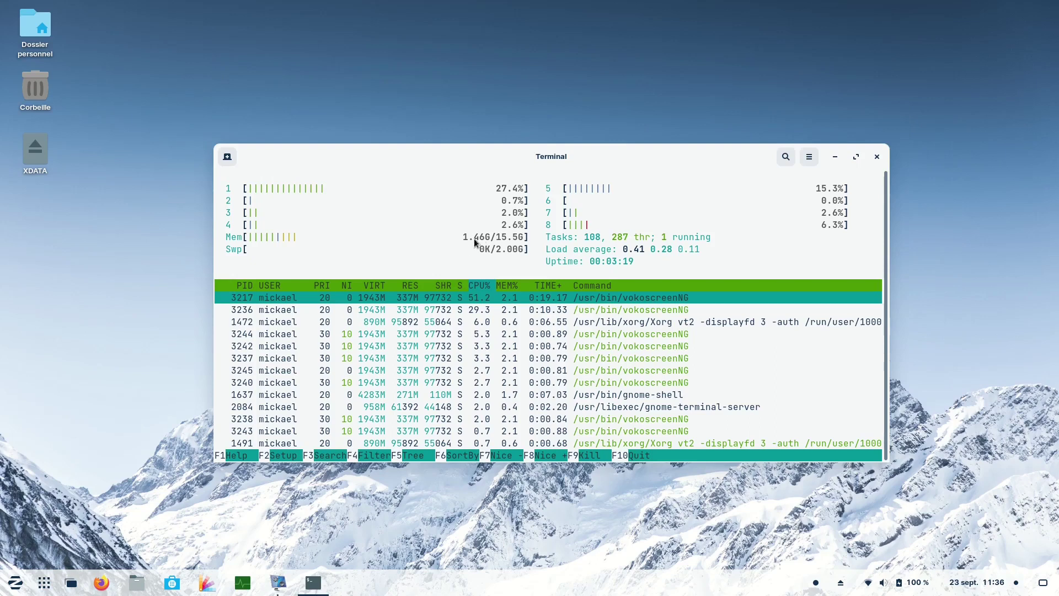
pyautogui.moveTo(279, 583)
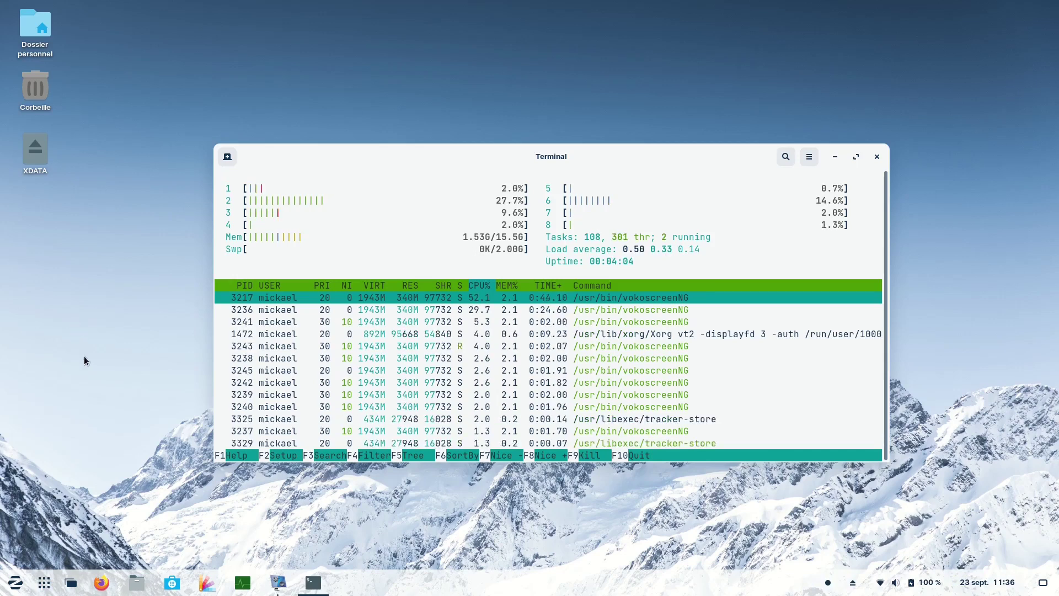
# Launch Firefox on the Zorin OS start page and maximize its window.
pyautogui.click(101, 584)
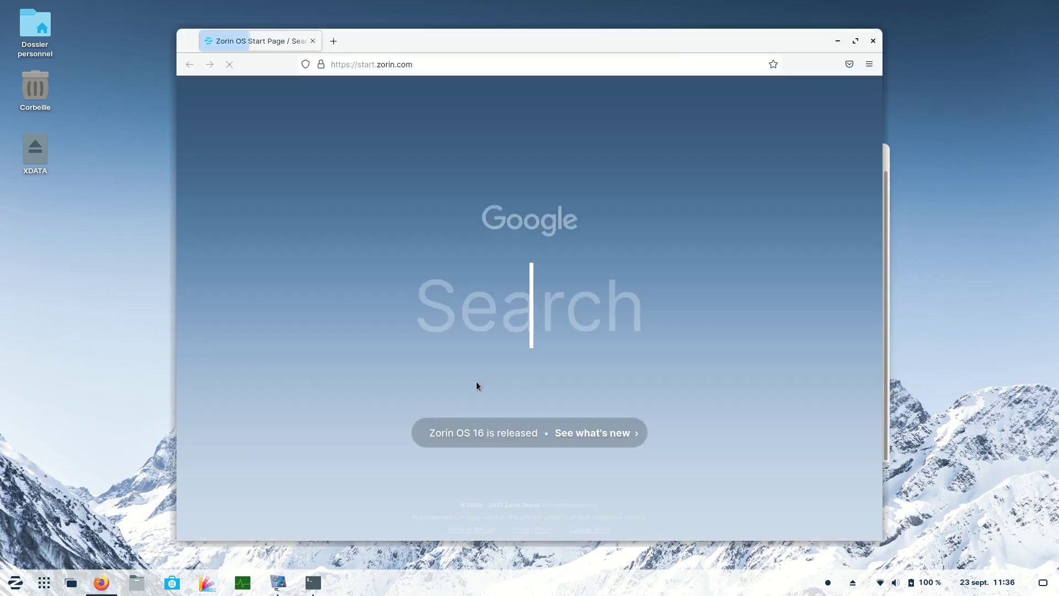
pyautogui.click(869, 64)
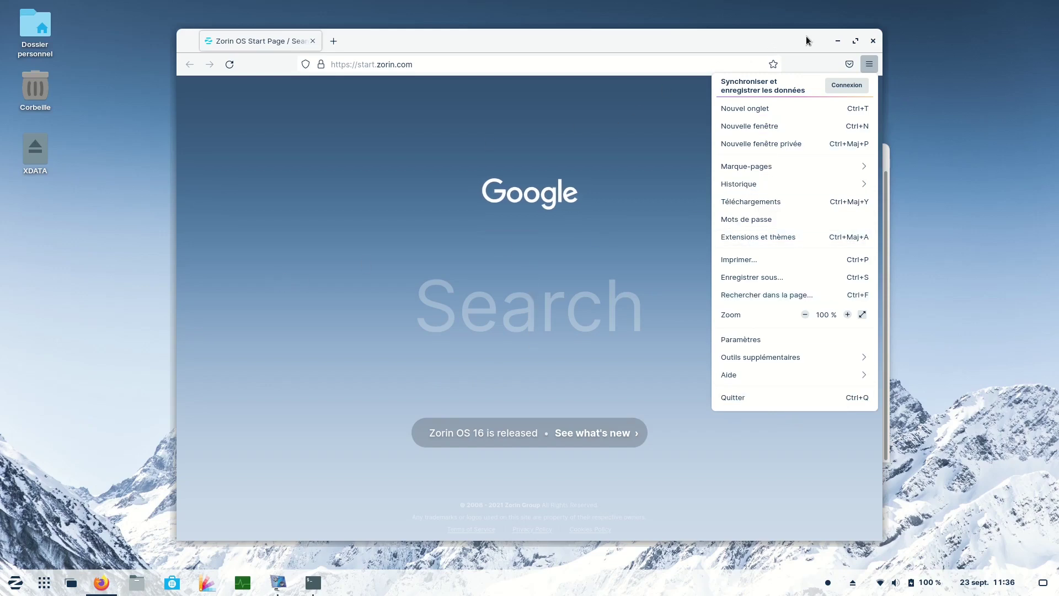
pyautogui.click(856, 42)
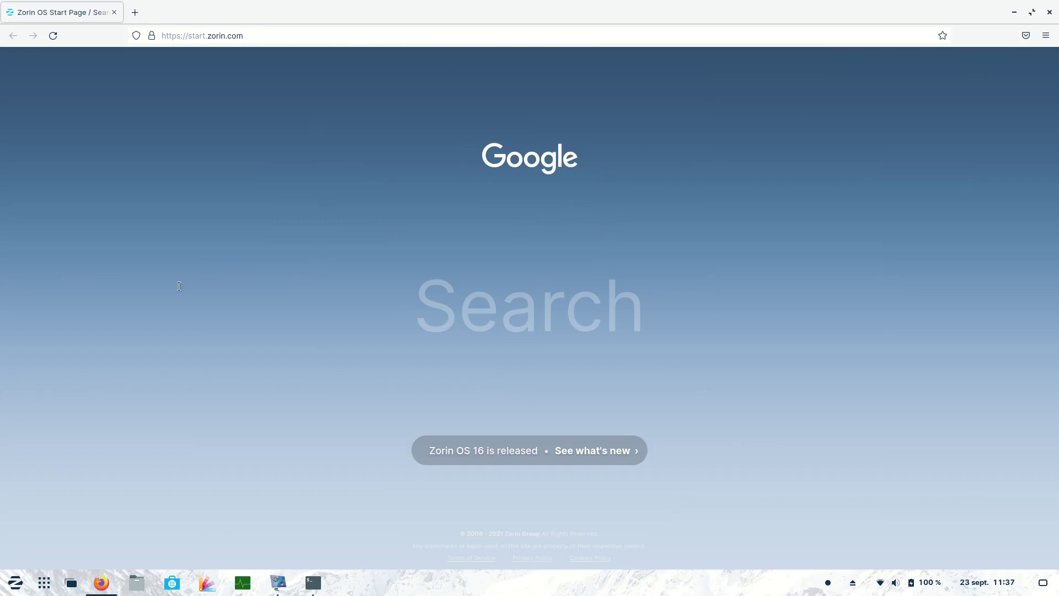
pyautogui.click(15, 586)
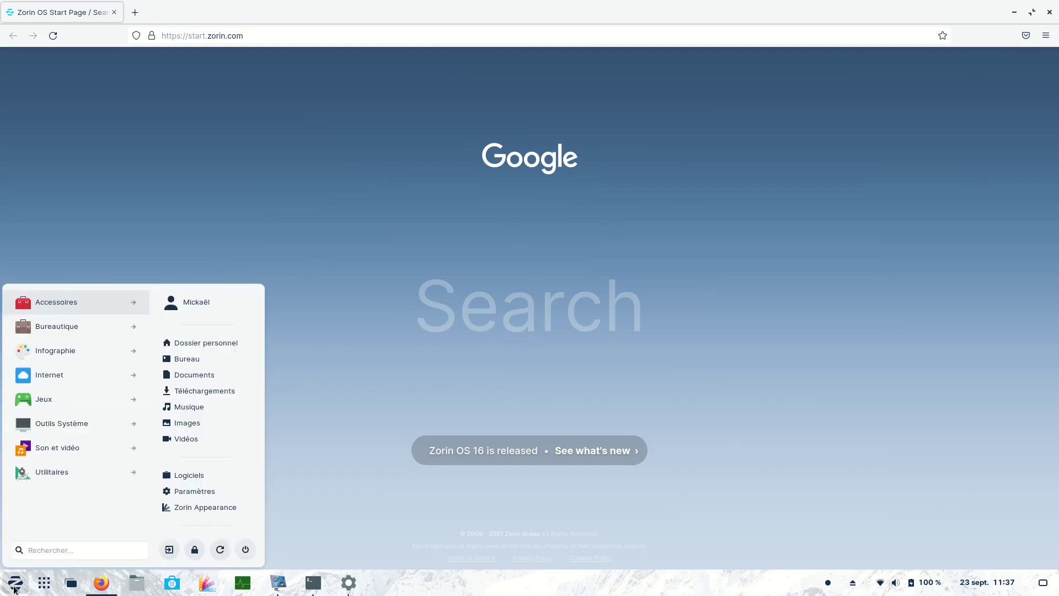
# Launch the Cartes maps app from Accessoires and zoom the map.
pyautogui.click(63, 310)
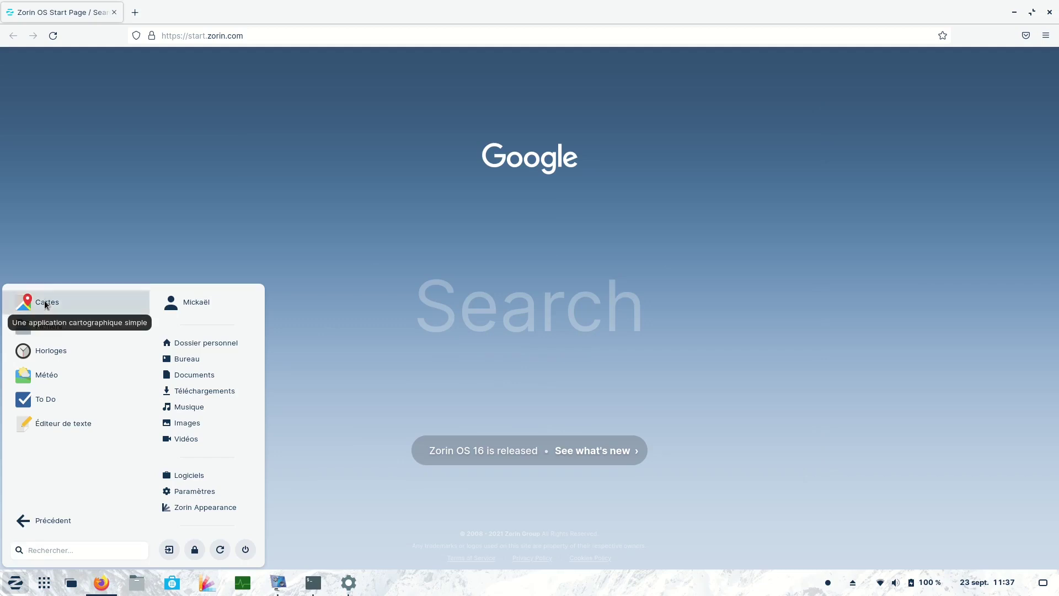
pyautogui.click(45, 304)
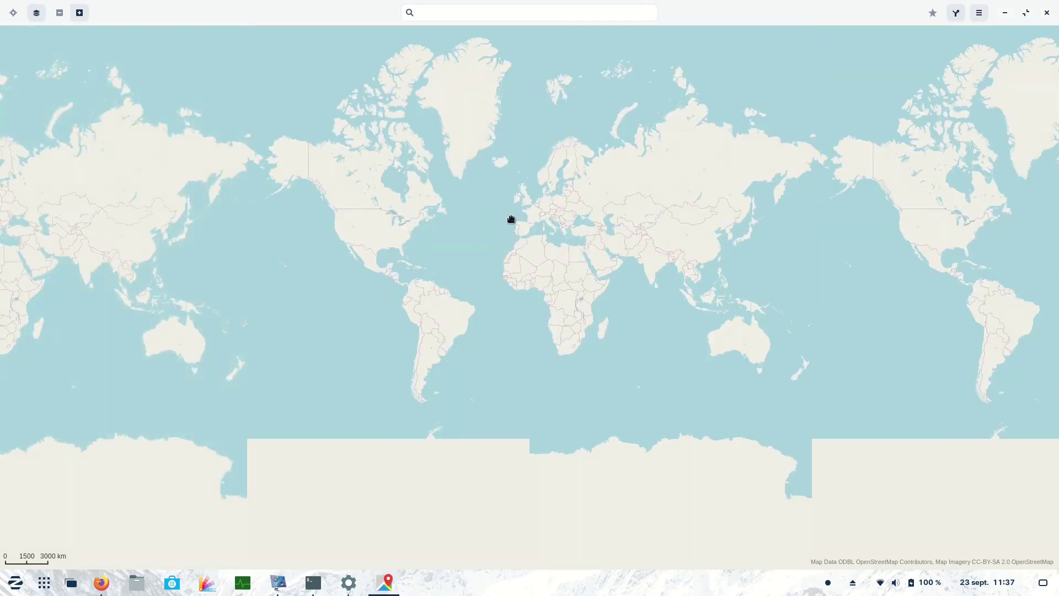
pyautogui.scroll(1, 529, 214)
pyautogui.scroll(5, 531, 215)
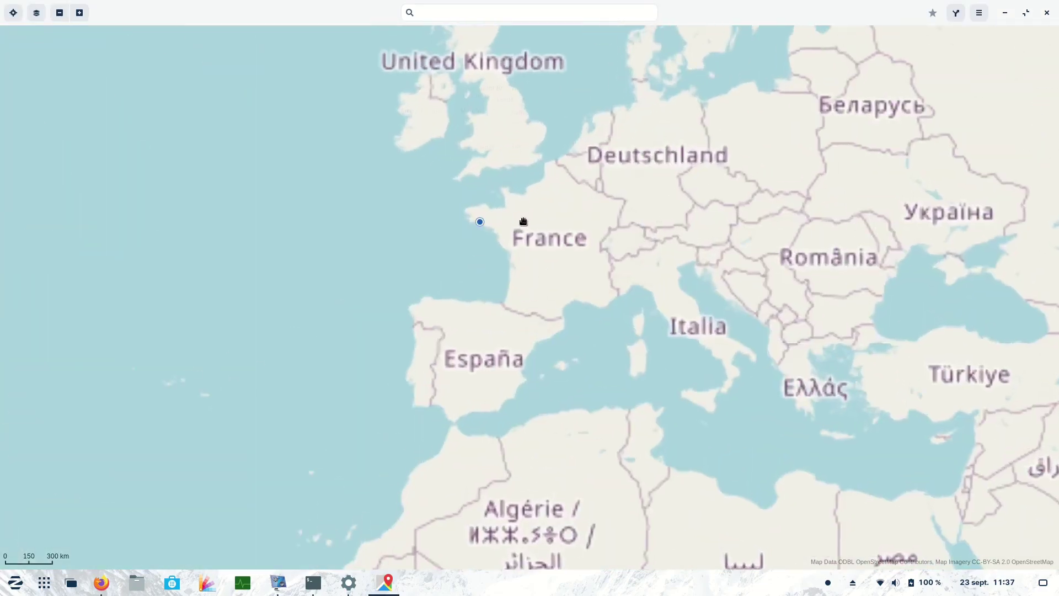
pyautogui.scroll(1, 423, 213)
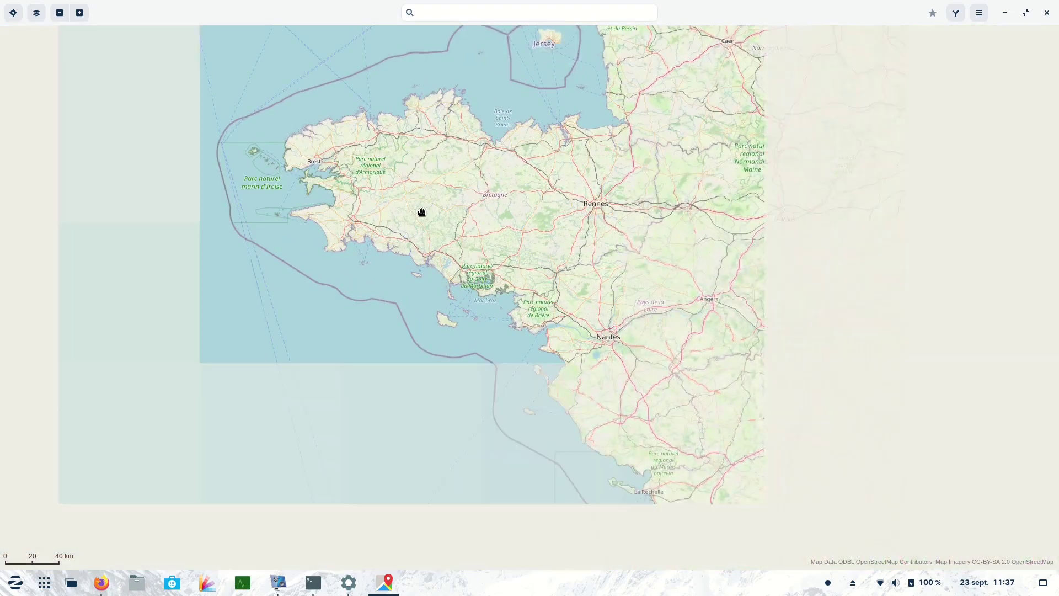
pyautogui.scroll(1, 409, 267)
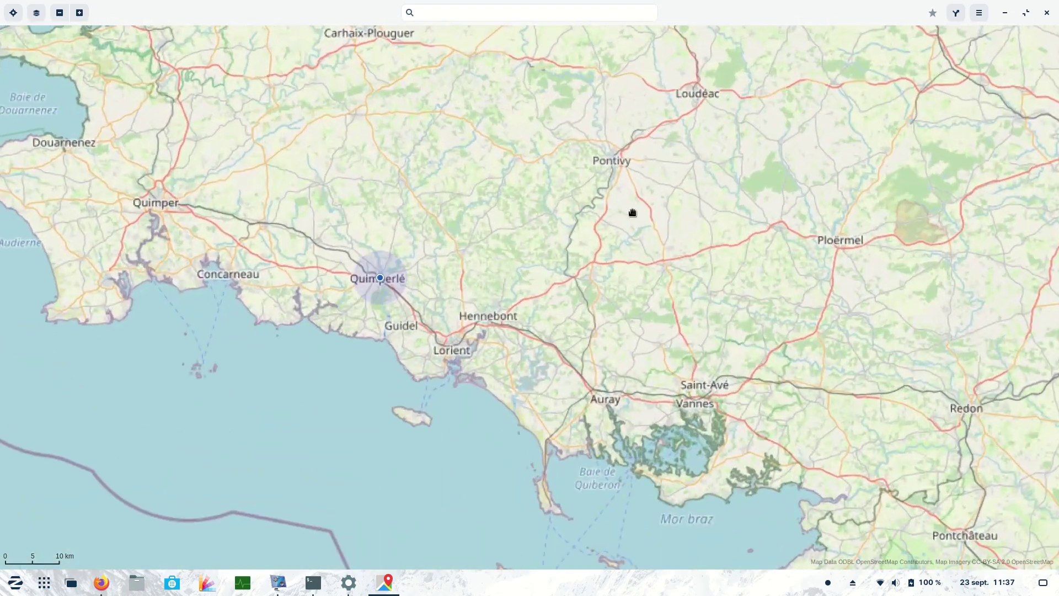
# Plan a route from Quimperlé to Chamrousse 1400.
pyautogui.click(957, 13)
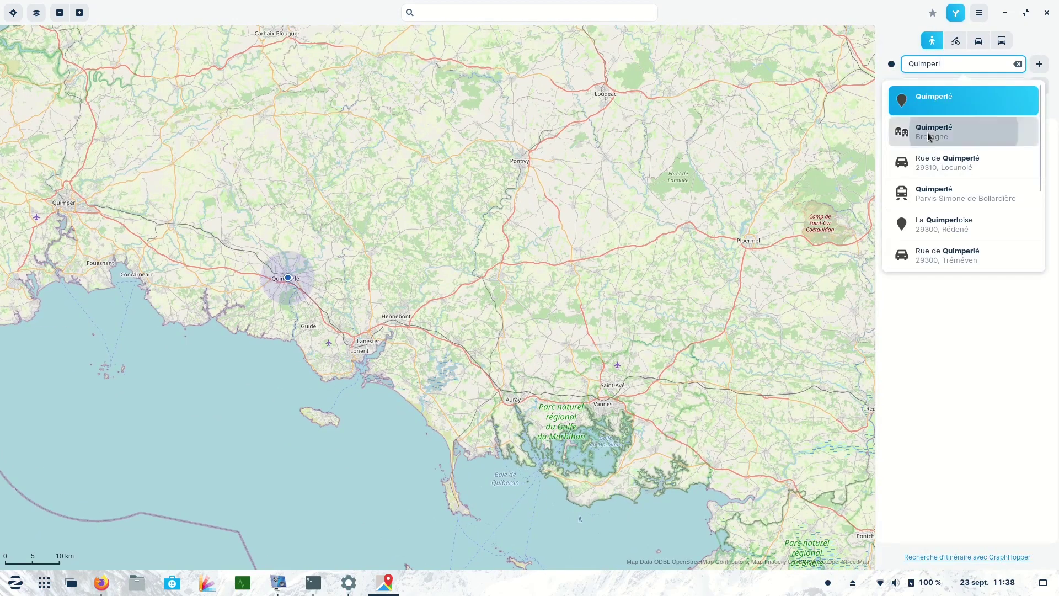
pyautogui.click(928, 132)
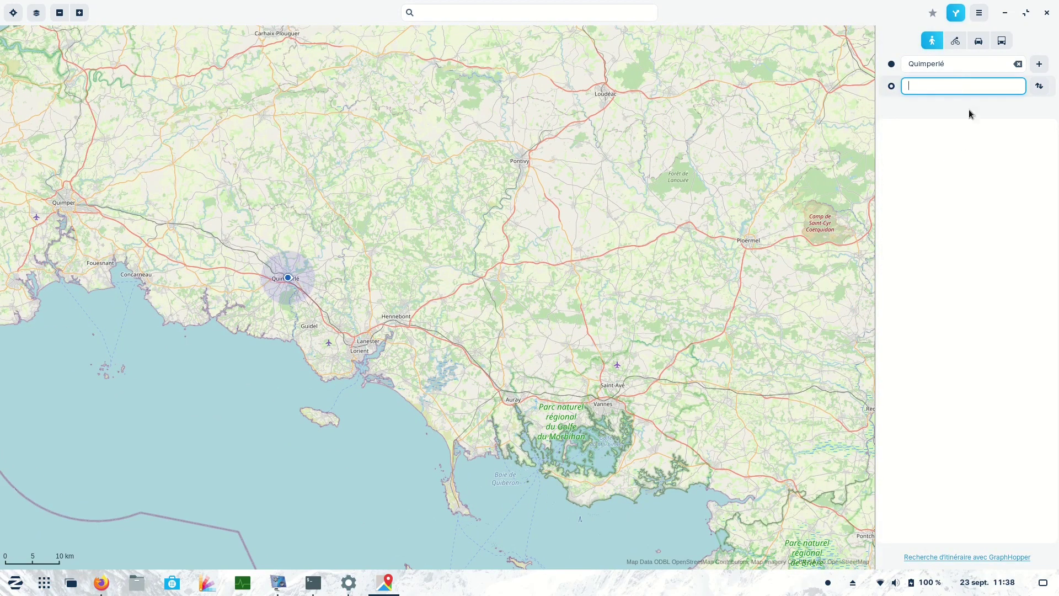
pyautogui.write('Chamrousse')
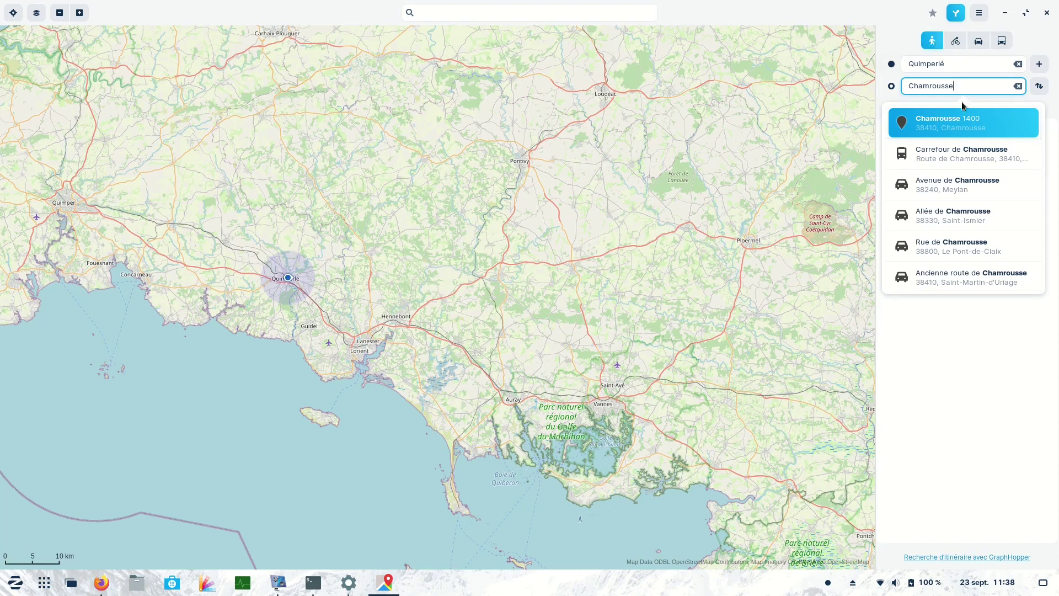
pyautogui.click(968, 124)
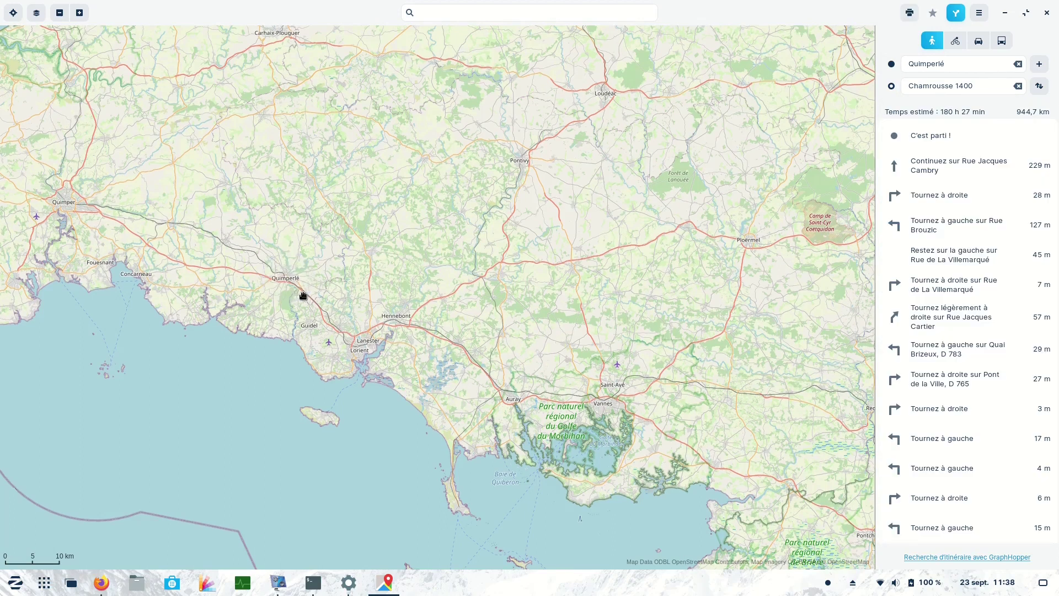
# Inspect the 944,7 km walking route's endpoint on the map, dismissing its point options.
pyautogui.scroll(2, 220, 243)
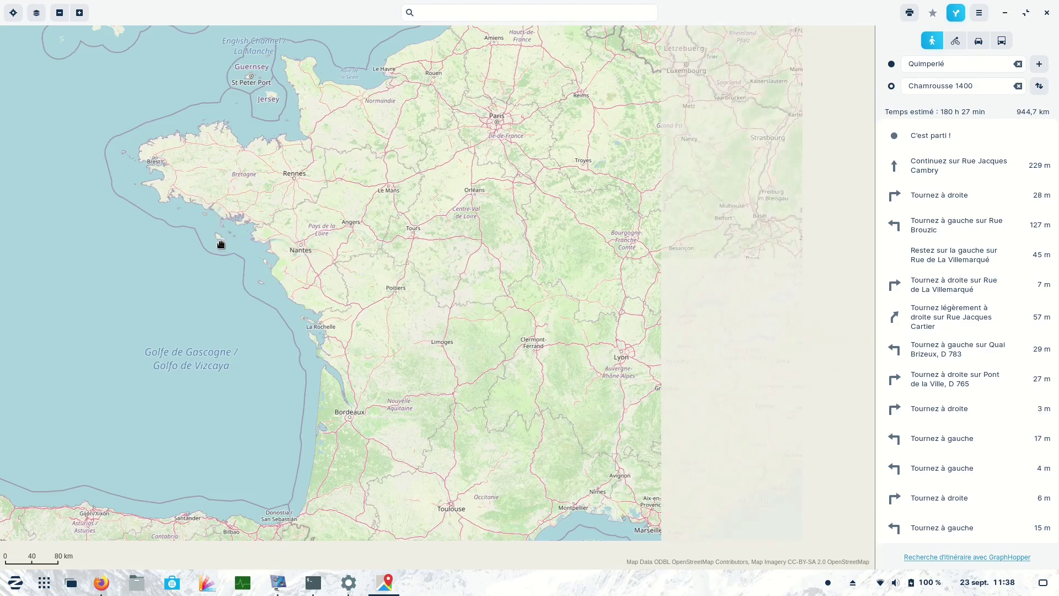
pyautogui.scroll(1, 219, 232)
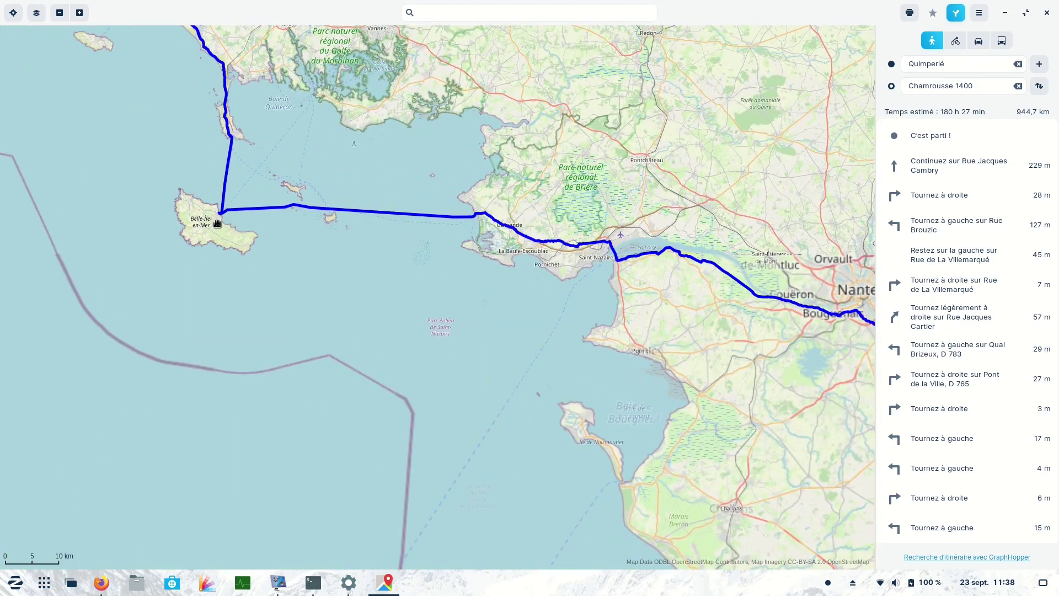
pyautogui.scroll(-1, 217, 221)
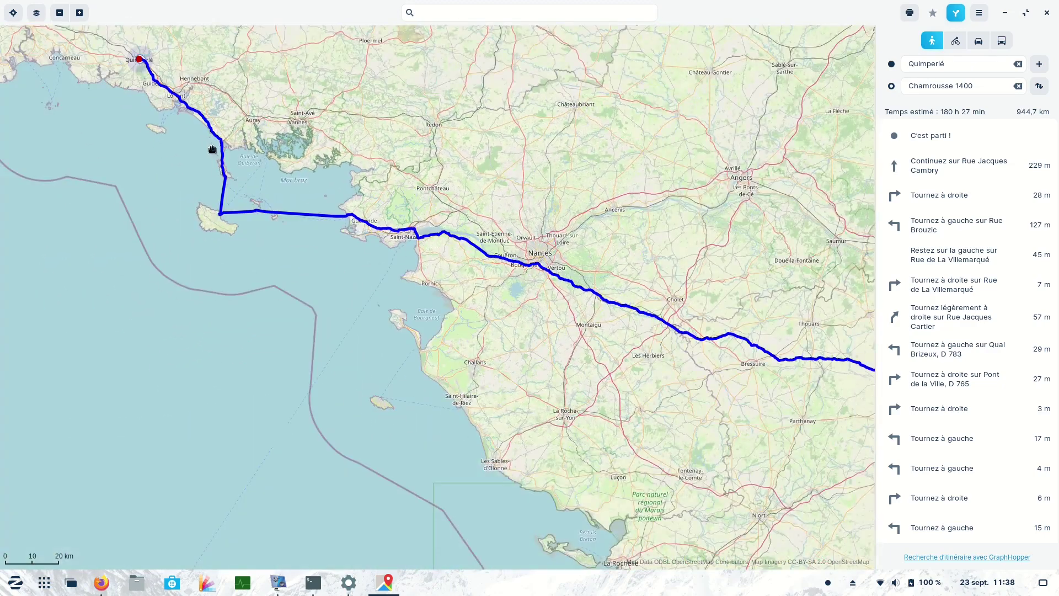
pyautogui.scroll(-2, 247, 243)
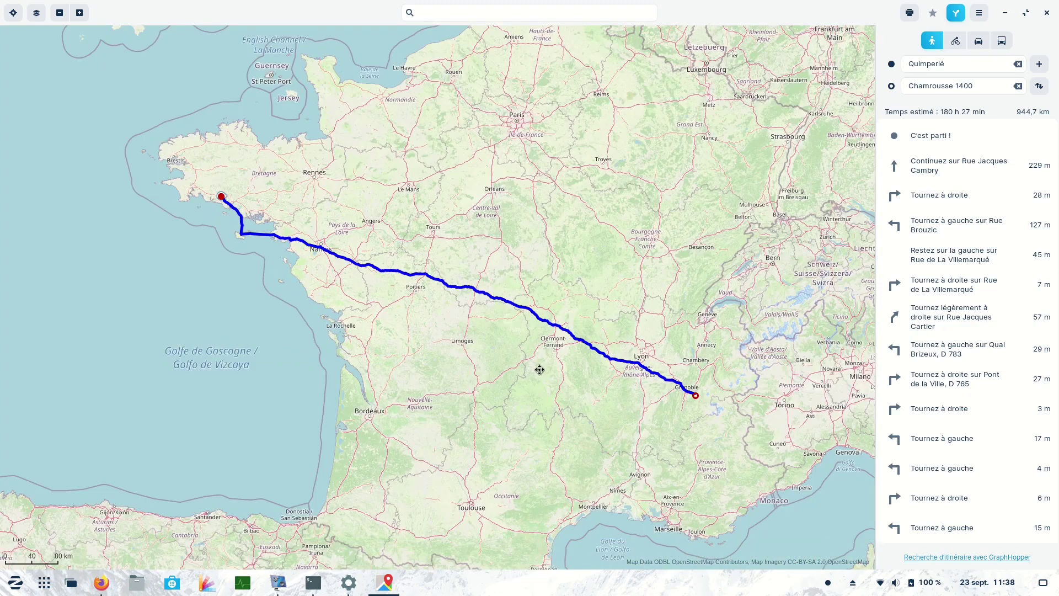
pyautogui.rightClick(480, 325)
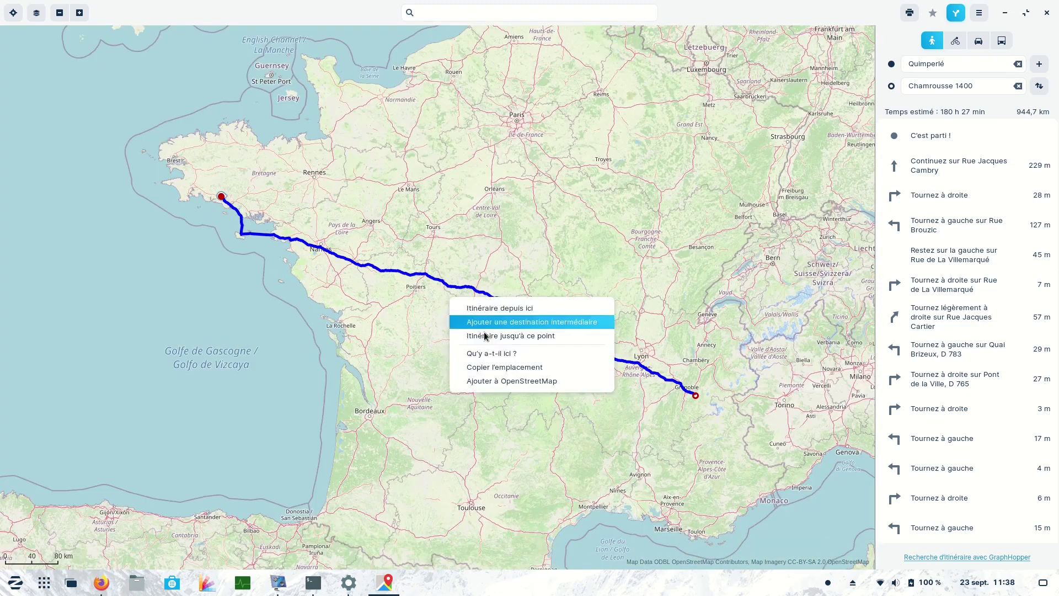
pyautogui.click(690, 402)
pyautogui.scroll(3, 684, 399)
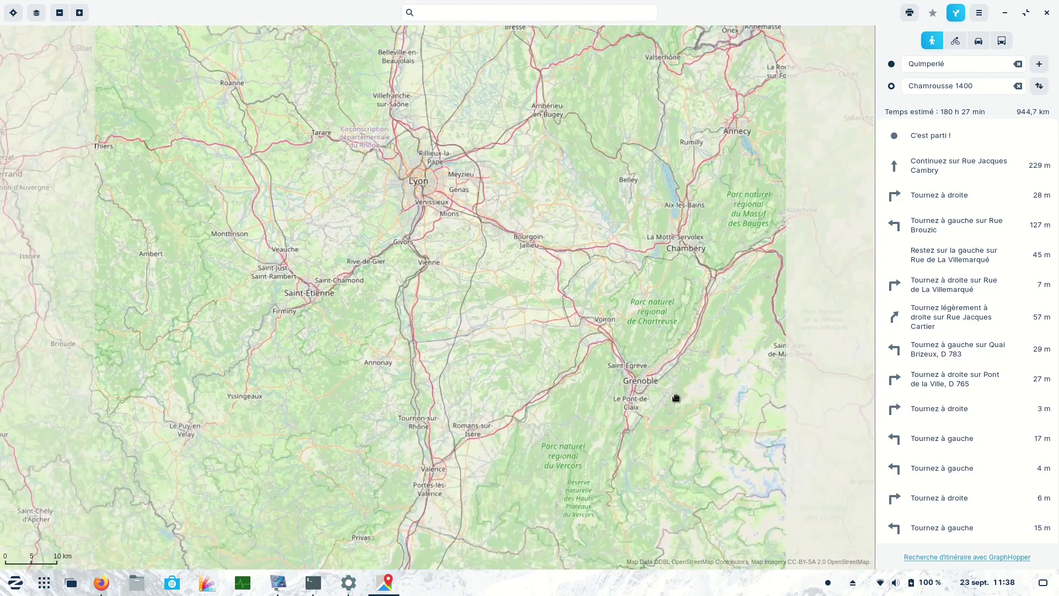
pyautogui.scroll(2, 676, 398)
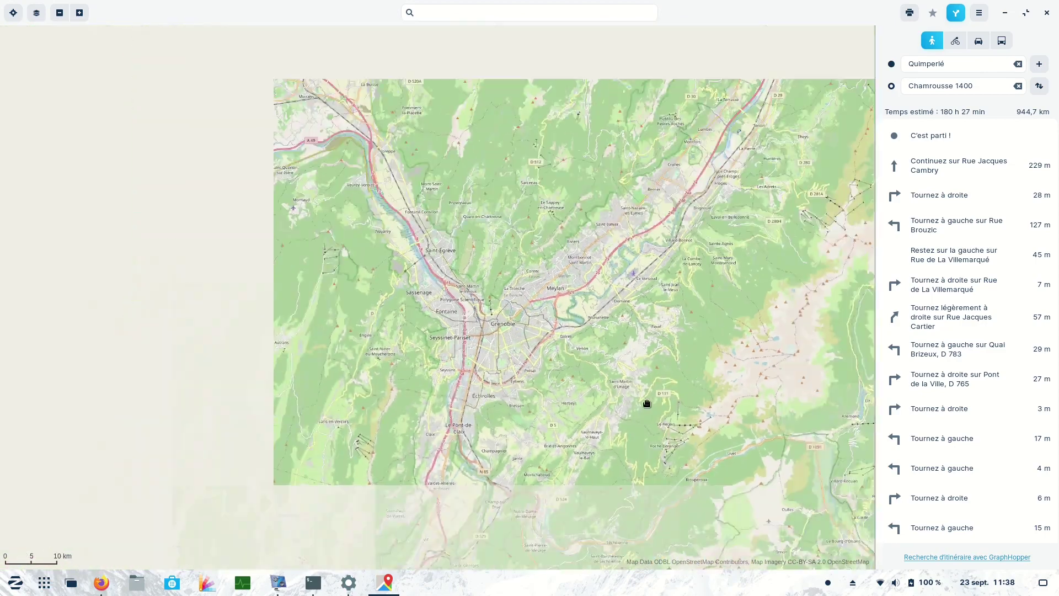
pyautogui.scroll(-3, 647, 403)
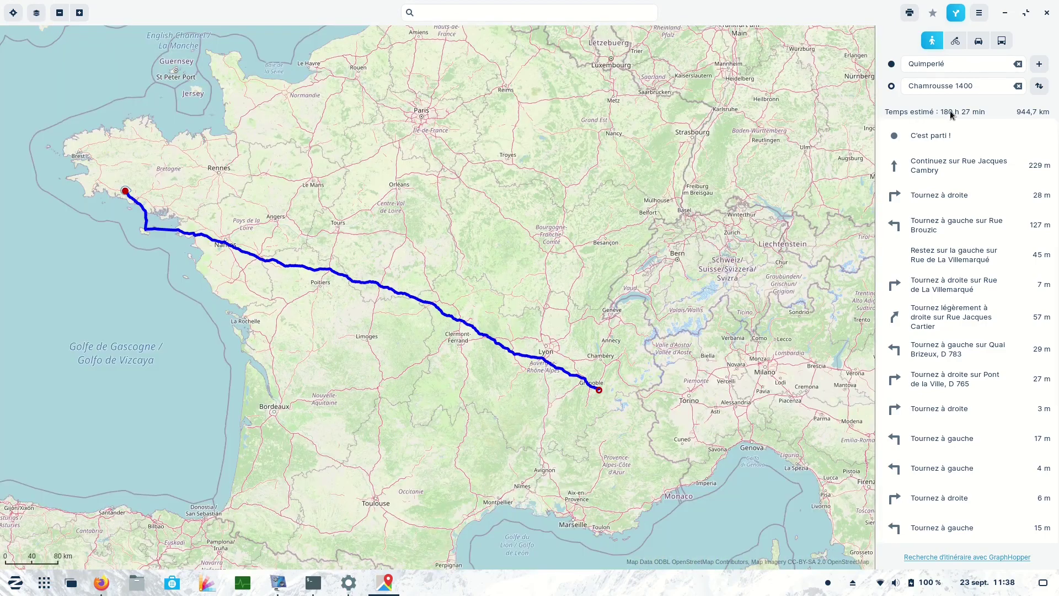
# Switch the route to cycling, then to driving: 992,3 km in 9 h 22 min.
pyautogui.click(957, 41)
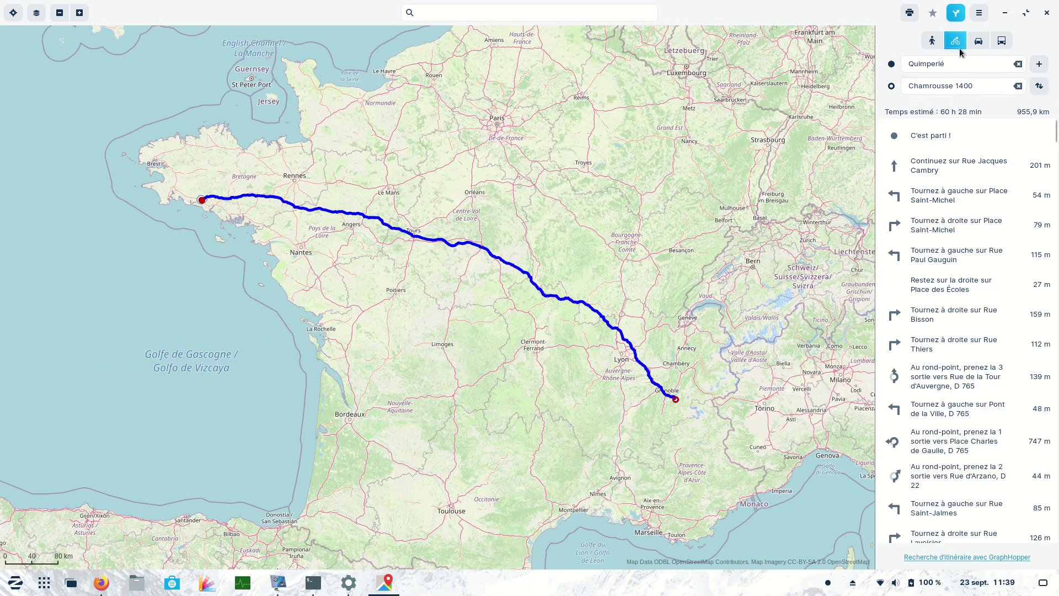
pyautogui.click(980, 41)
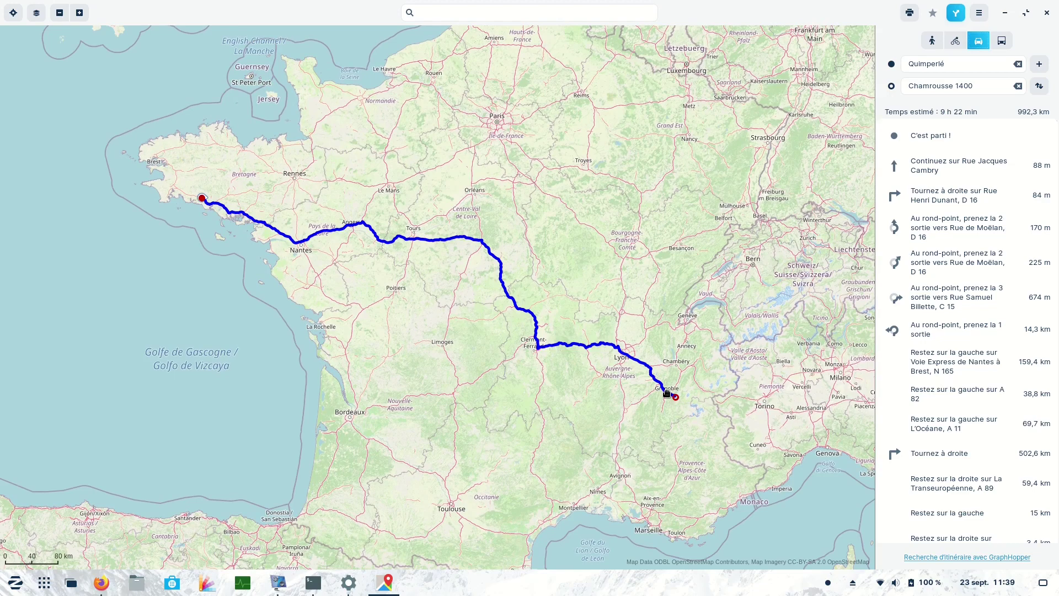
pyautogui.scroll(4, 668, 388)
pyautogui.scroll(-3, 664, 430)
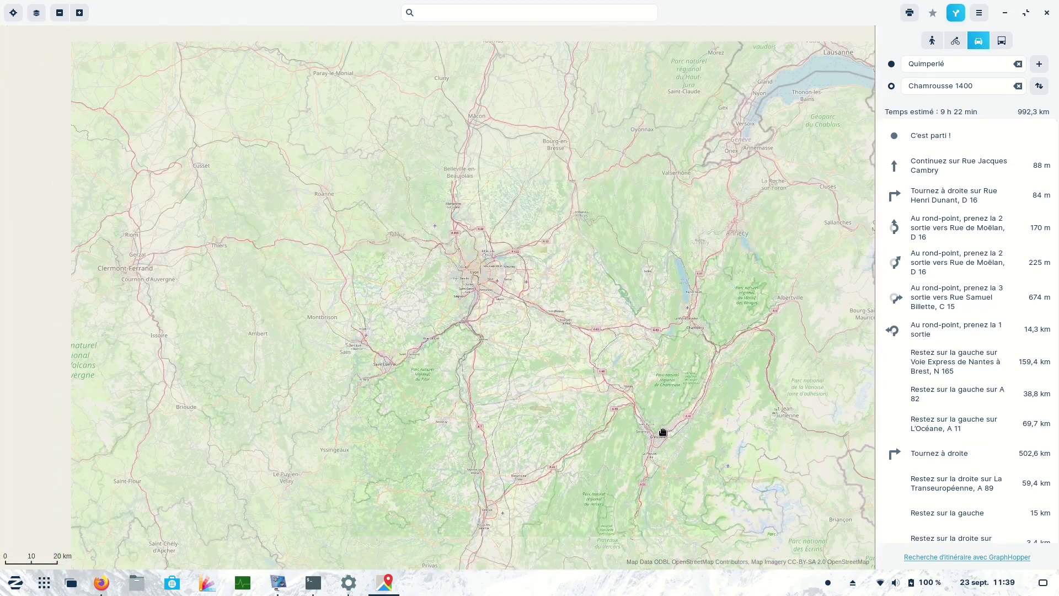
pyautogui.scroll(-1, 513, 279)
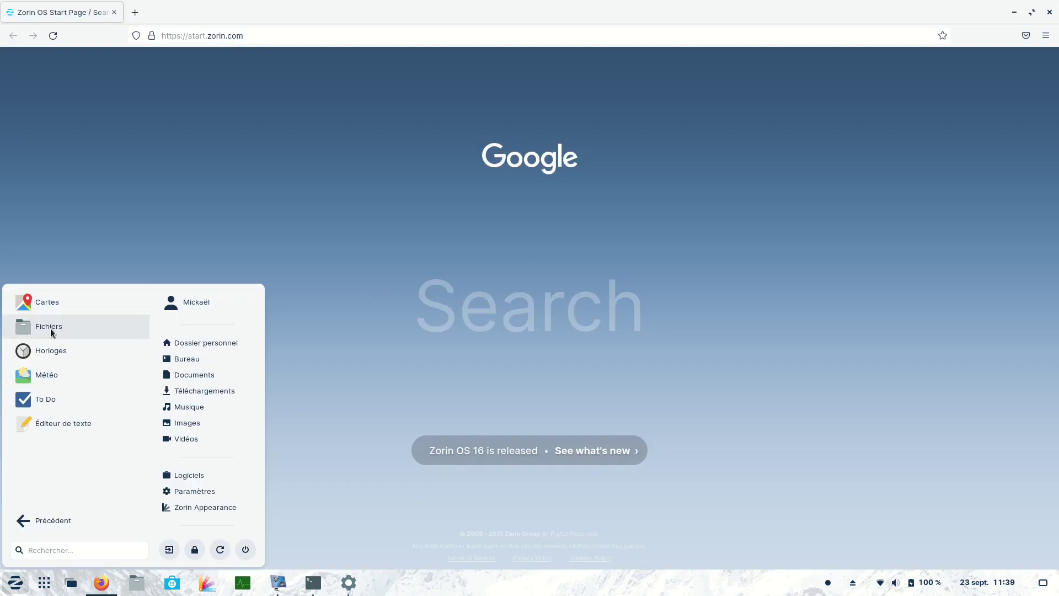
# Open Files, close Firefox, and maximize the file manager window.
pyautogui.click(51, 329)
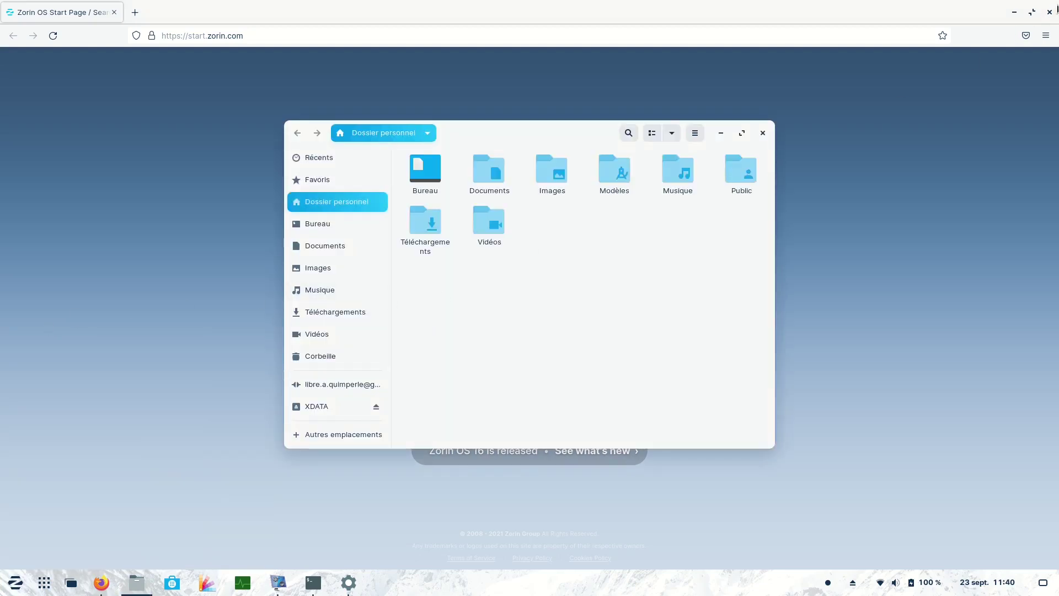
pyautogui.click(1049, 13)
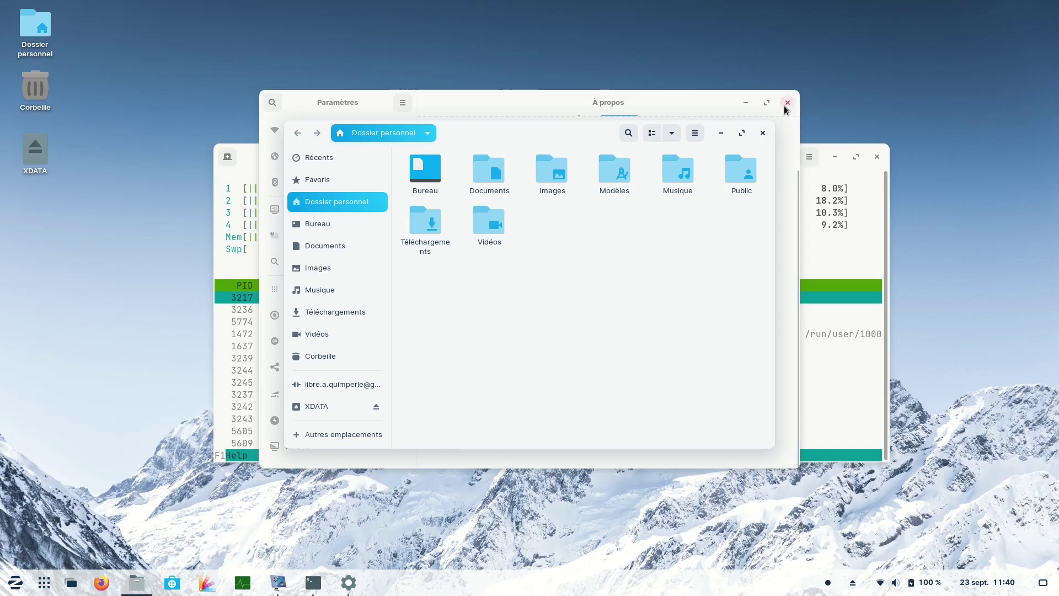
pyautogui.click(742, 134)
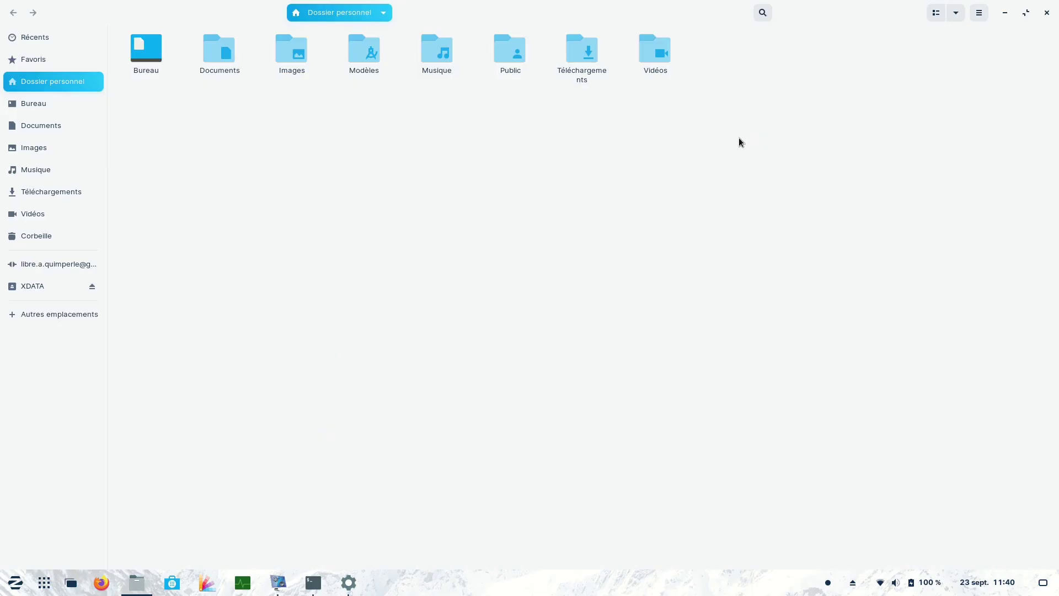
# Copy vokoscreenNG-2021-09-23_09-01-22.mkv from the XDATA drive into Bureau.
pyautogui.click(27, 286)
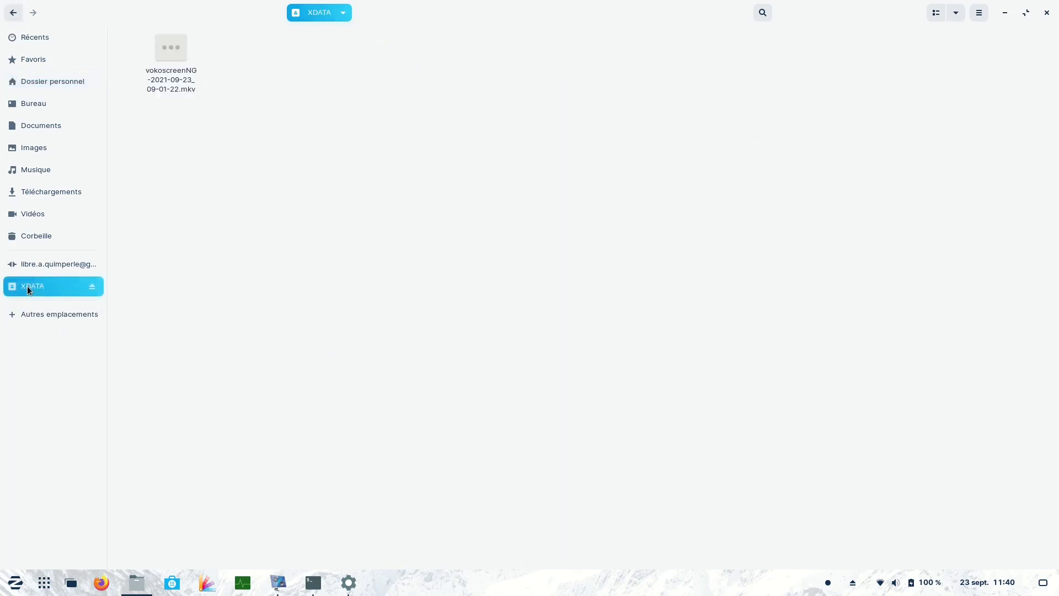
pyautogui.rightClick(174, 57)
pyautogui.click(210, 119)
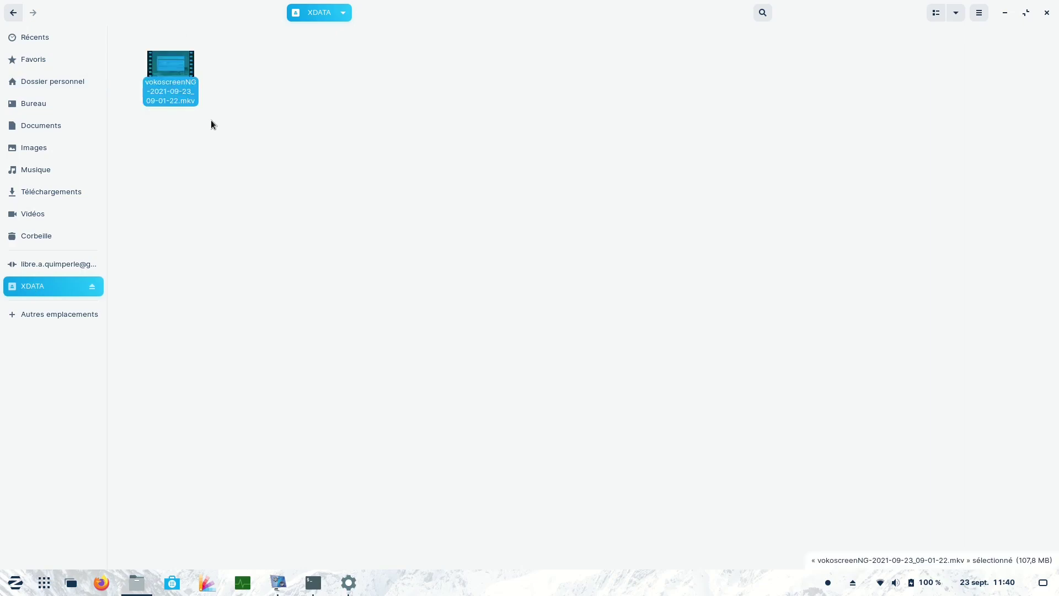
pyautogui.click(43, 104)
pyautogui.rightClick(385, 267)
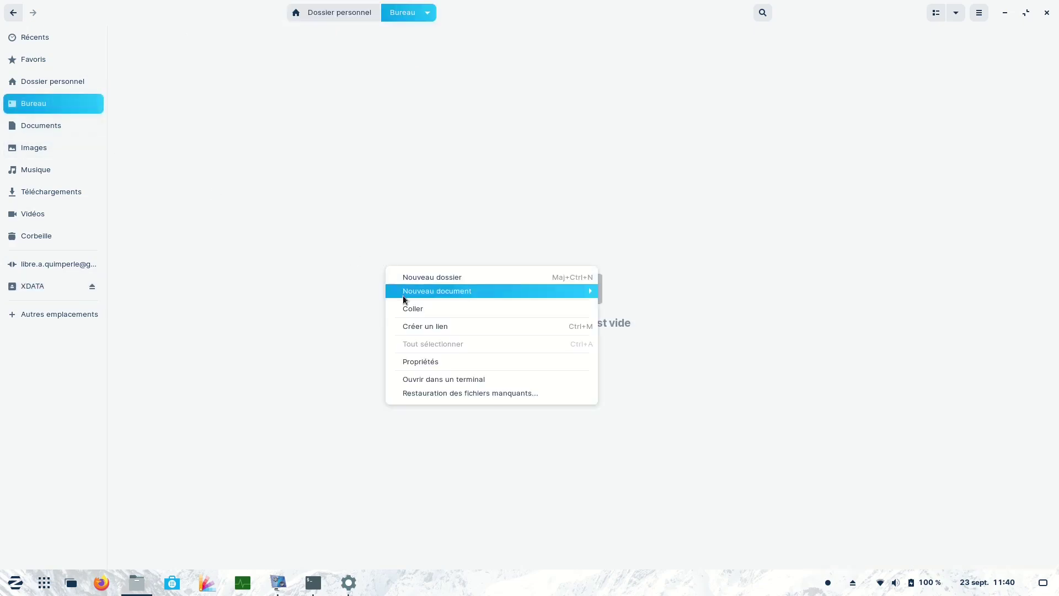
pyautogui.click(415, 308)
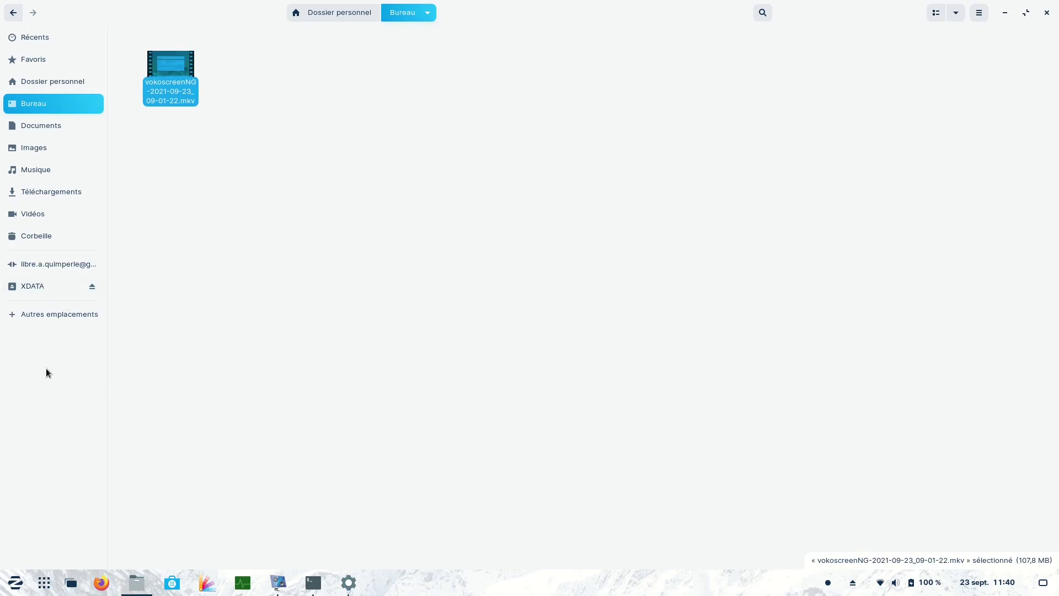
pyautogui.rightClick(42, 287)
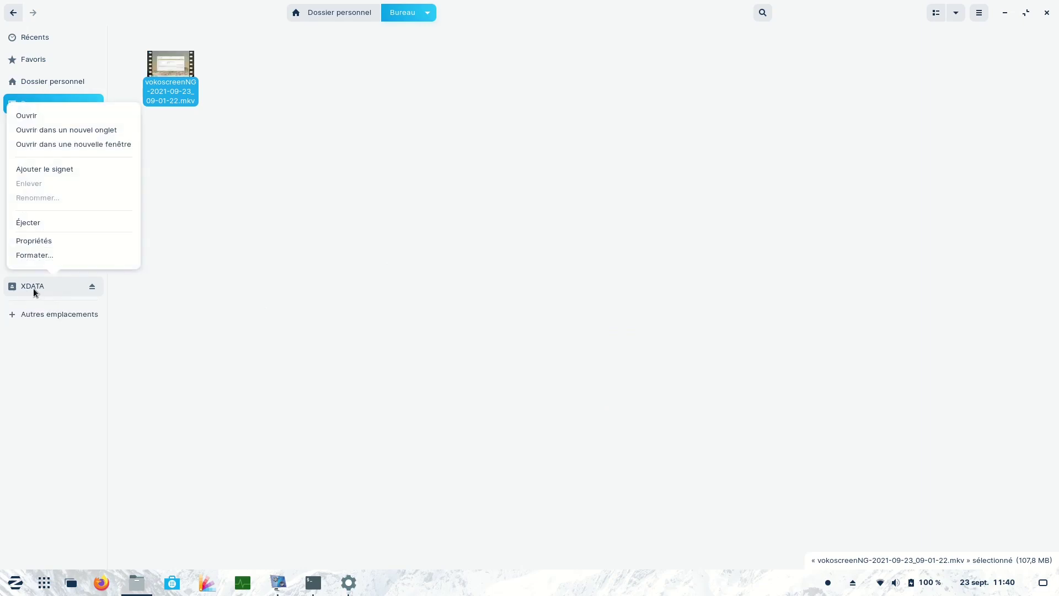
# Format the XDATA USB drive as NTFS with volume name XXDATA.
pyautogui.click(39, 255)
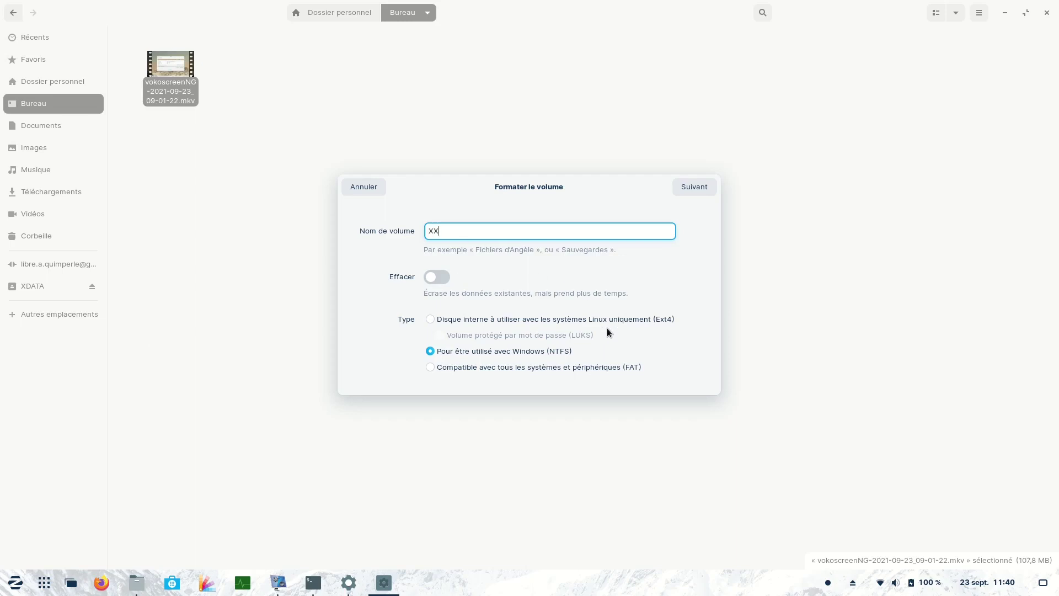
pyautogui.write('TA')
pyautogui.click(694, 187)
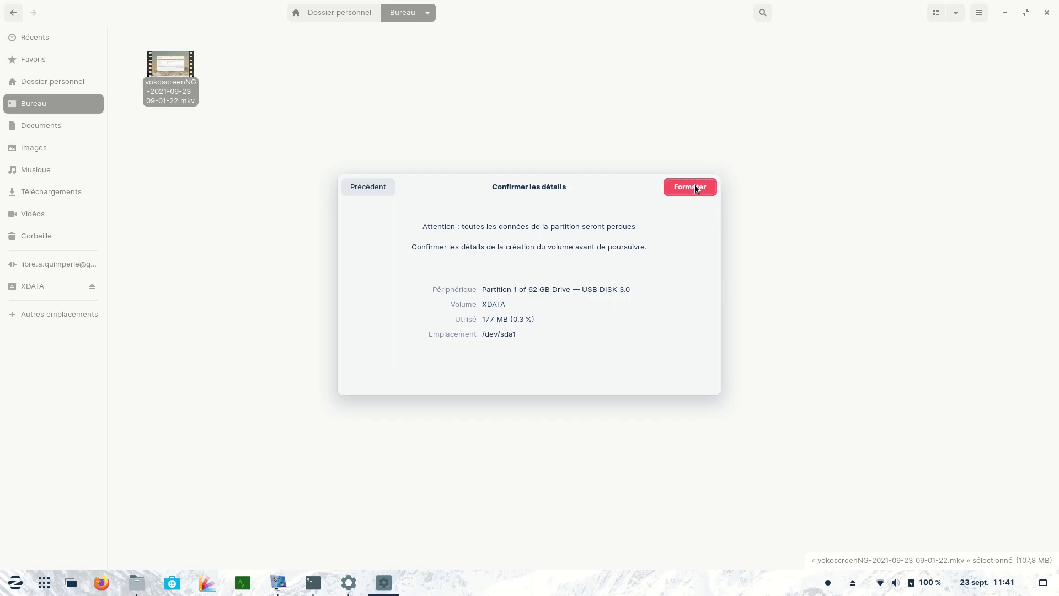
pyautogui.click(694, 187)
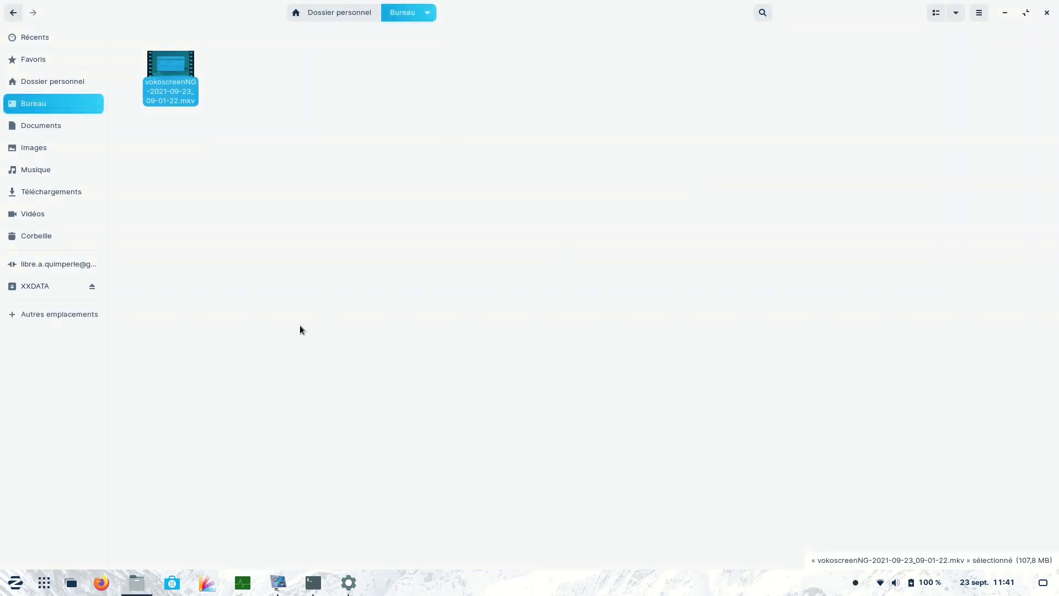
# Browse XXDATA and the home folder, toggling list/icon view and 100%/67% zoom.
pyautogui.click(38, 286)
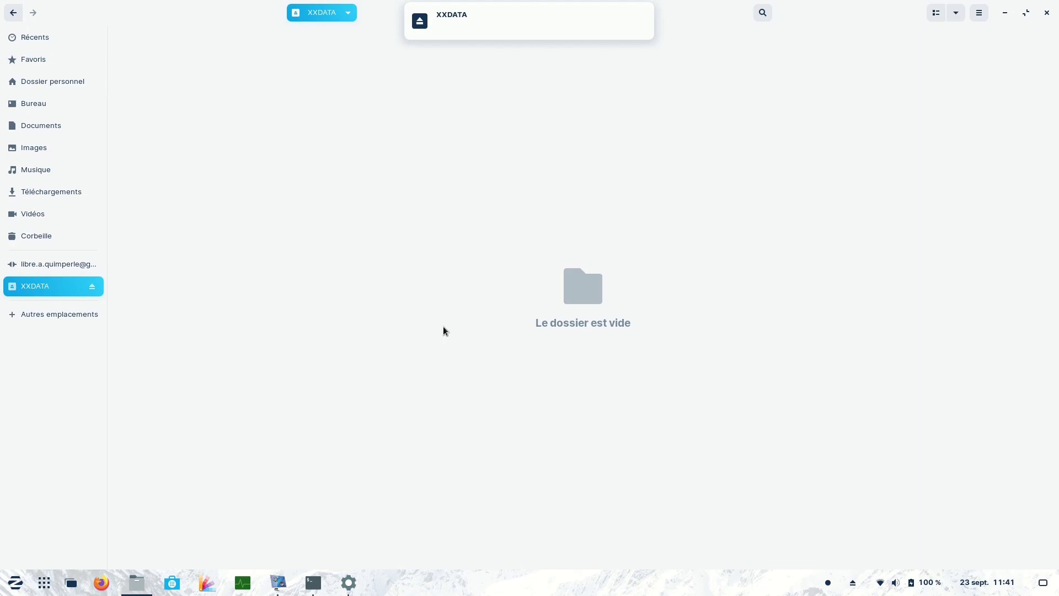
pyautogui.click(61, 82)
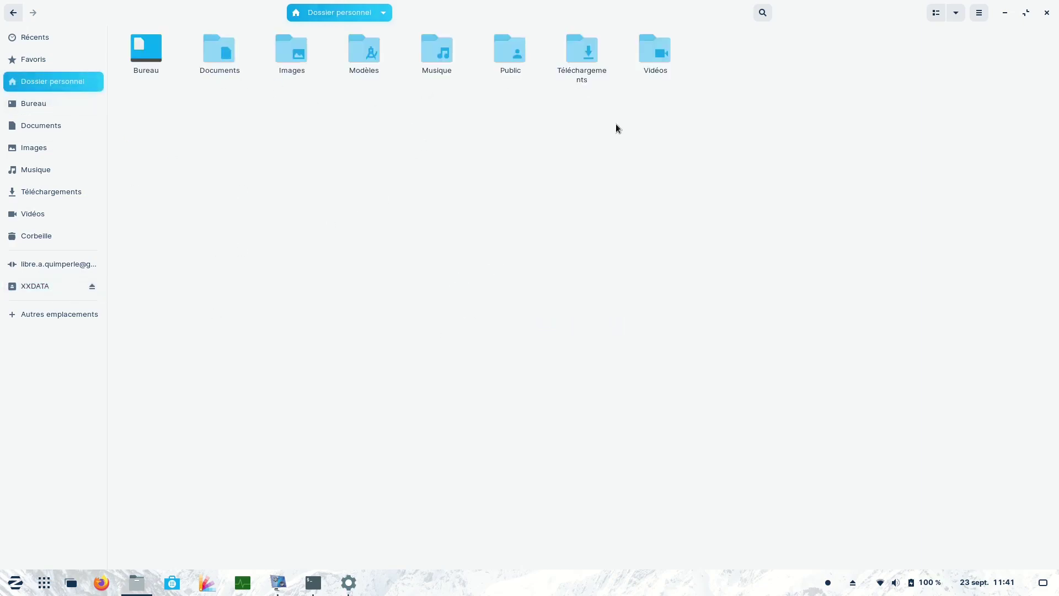
pyautogui.click(937, 14)
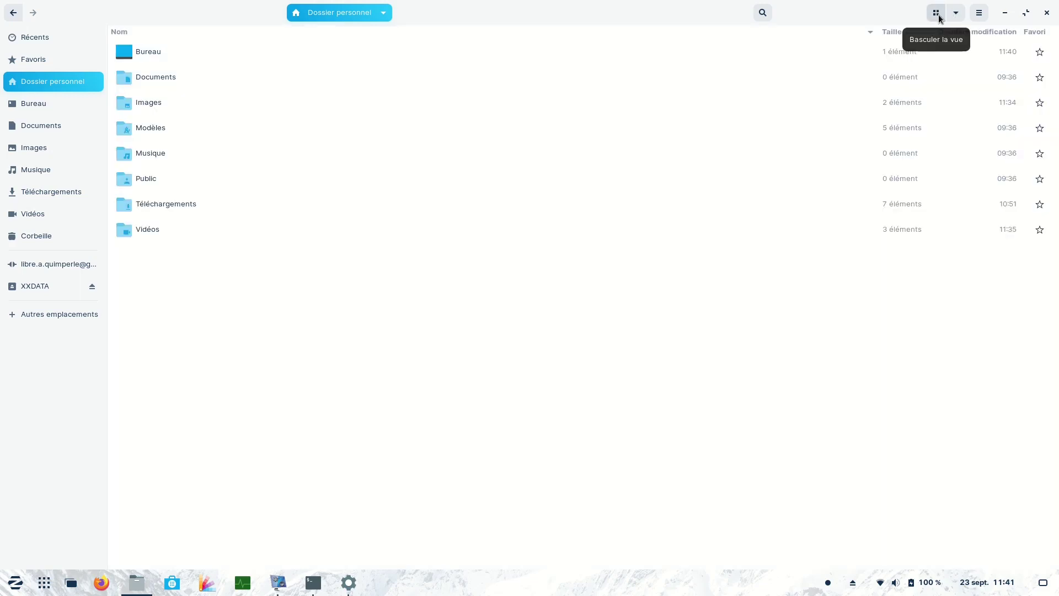
pyautogui.click(938, 16)
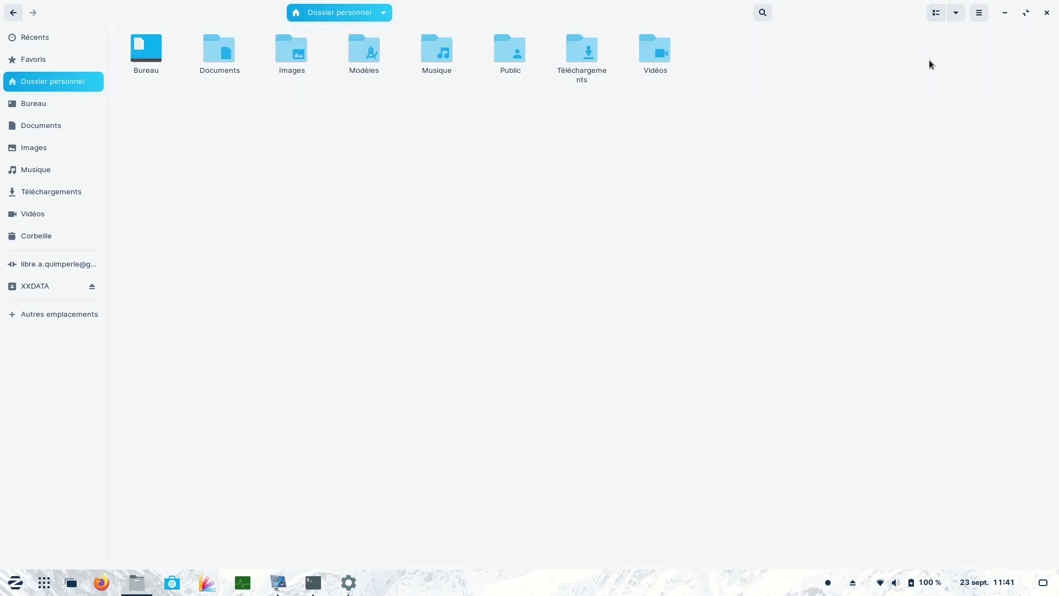
pyautogui.click(954, 13)
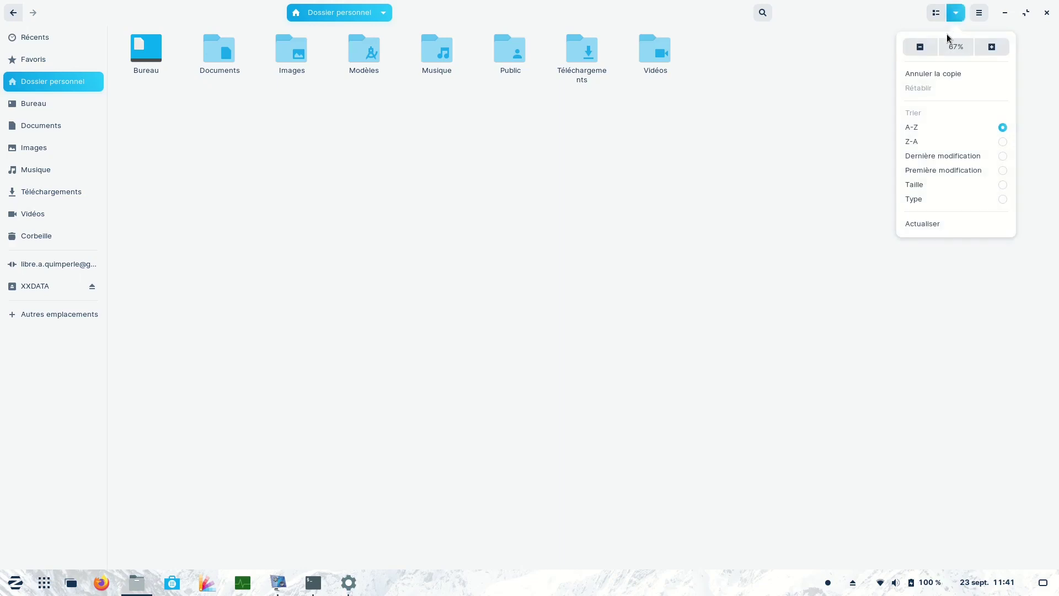
pyautogui.click(985, 44)
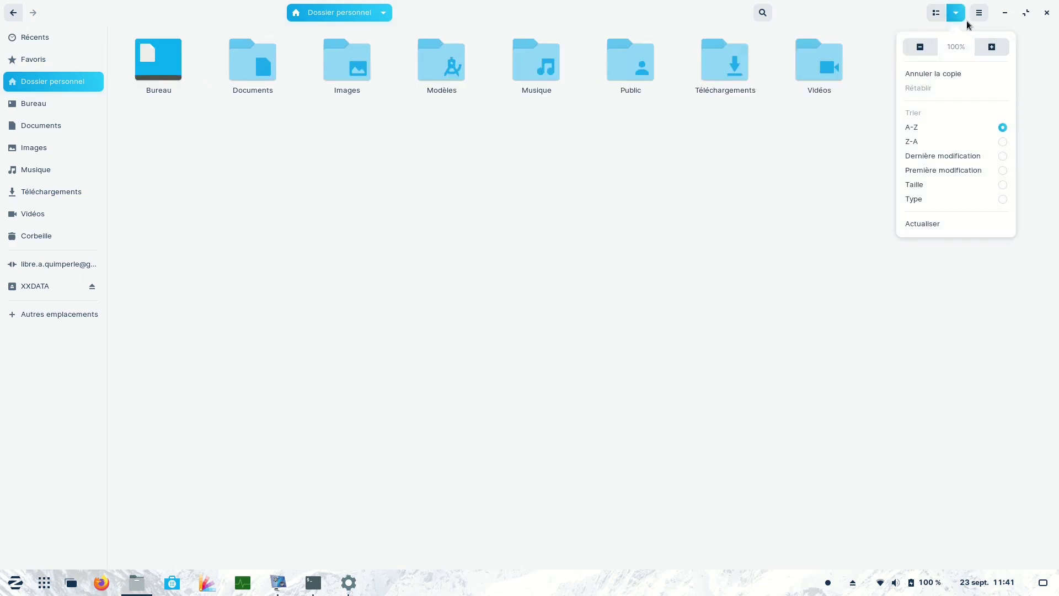
pyautogui.click(921, 47)
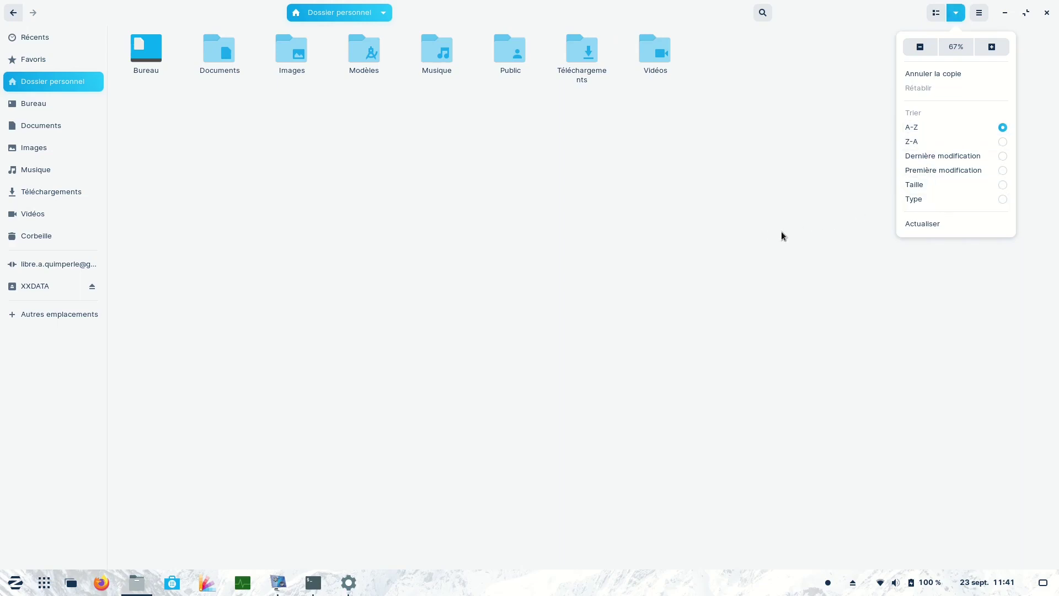
# Show then hide hidden files, and open the file manager Préférences.
pyautogui.click(979, 12)
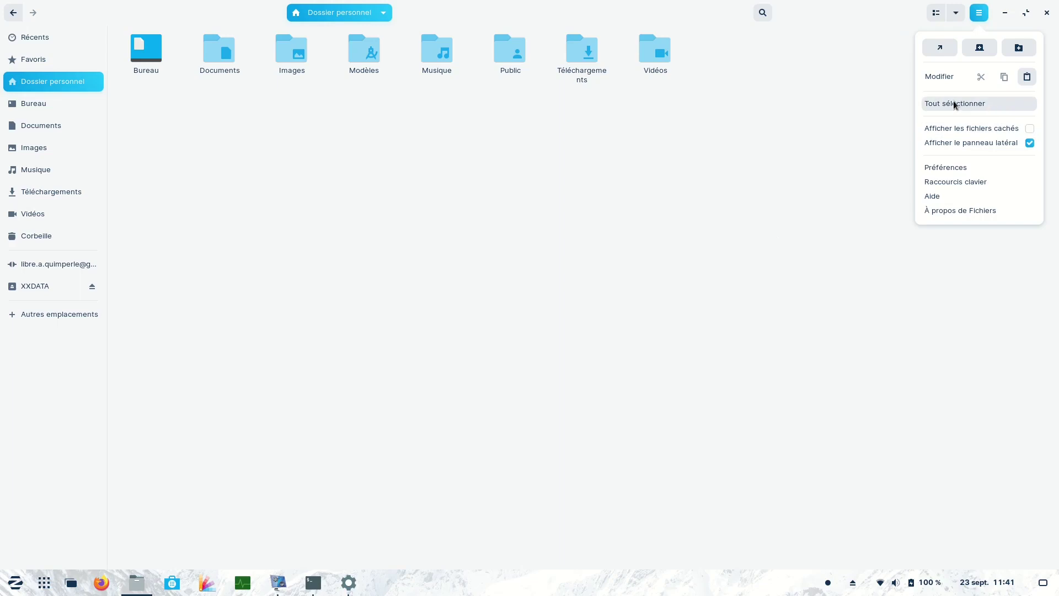
pyautogui.click(1029, 129)
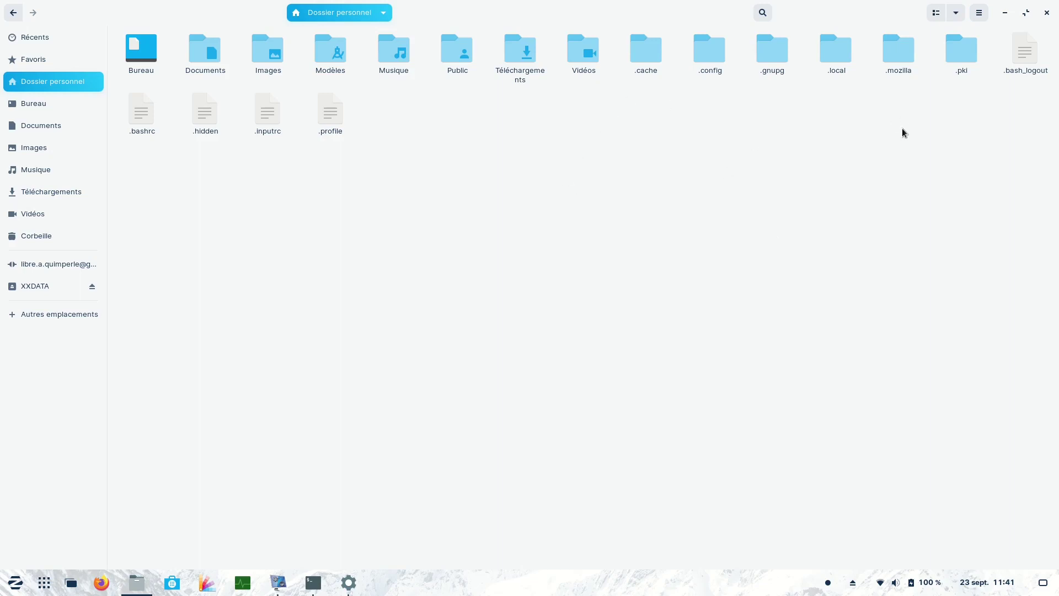
pyautogui.click(979, 13)
pyautogui.hotkey('ctrl', 'h')
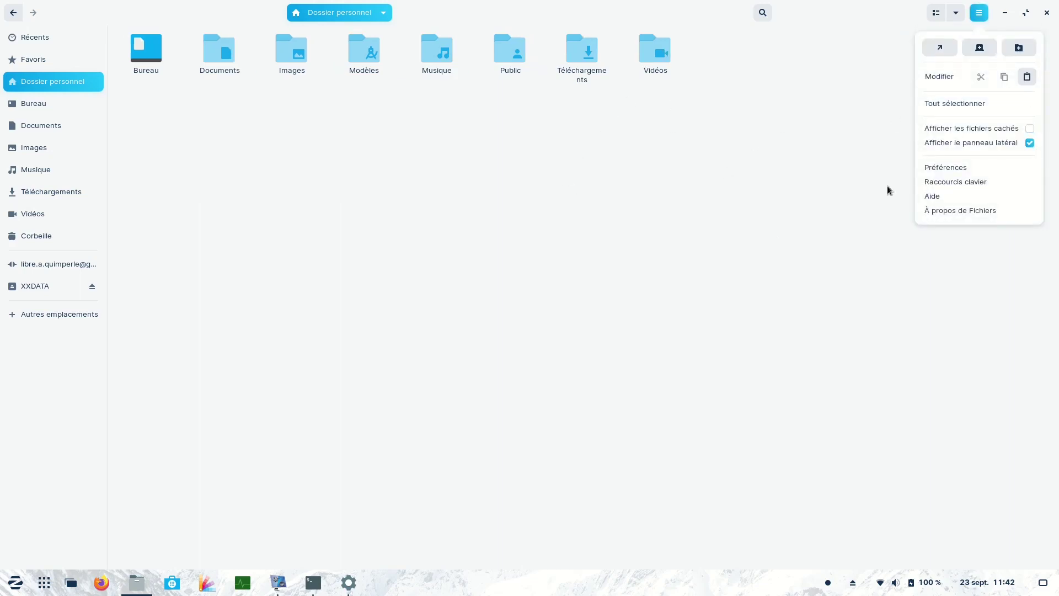
pyautogui.click(951, 167)
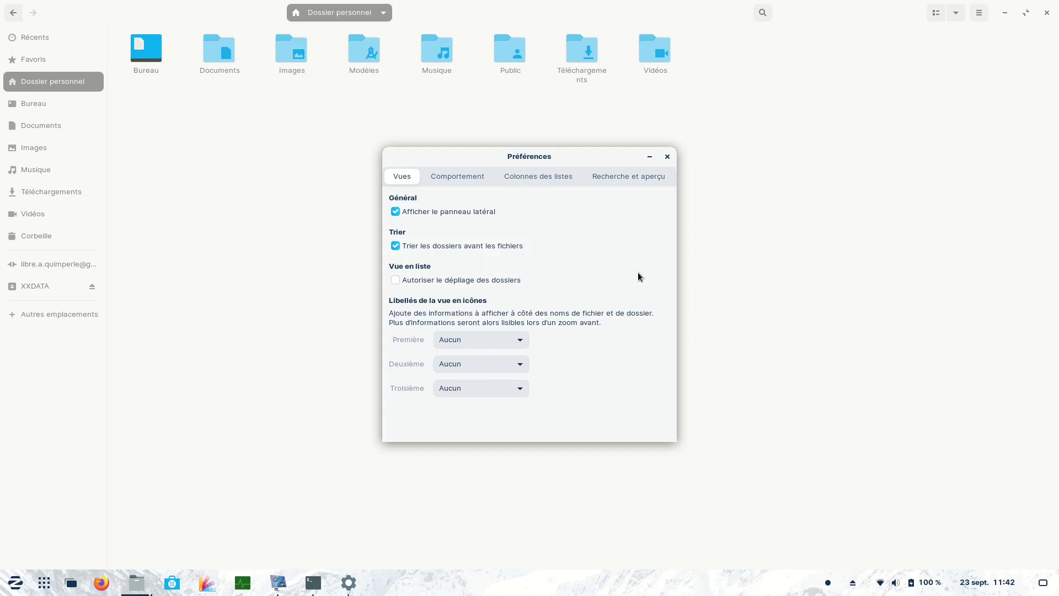
# Browse the Comportement, Vues, Colonnes des listes and Recherche et aperçu preference tabs.
pyautogui.click(453, 177)
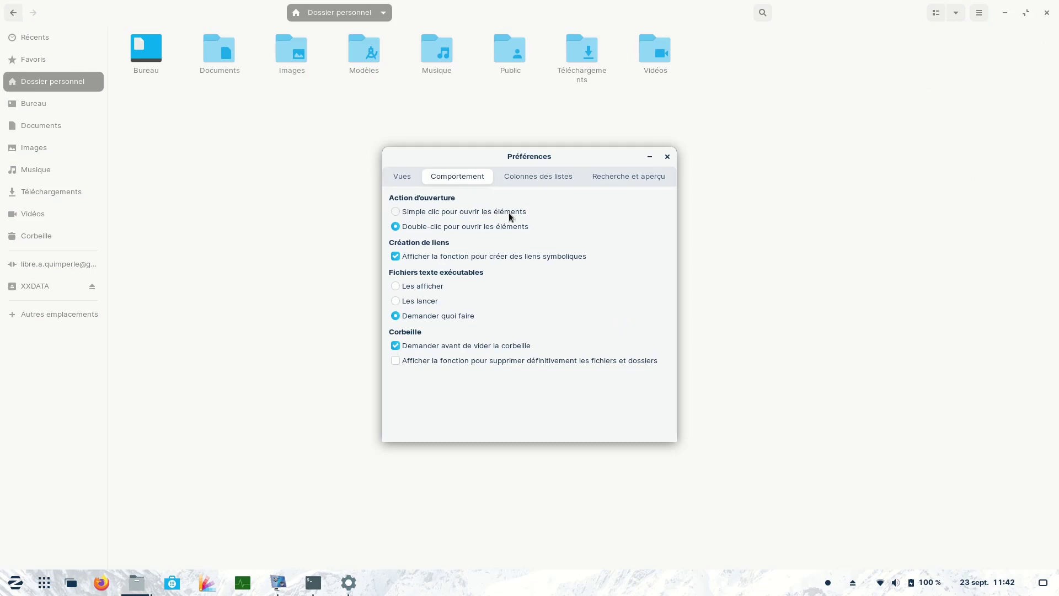
pyautogui.click(402, 178)
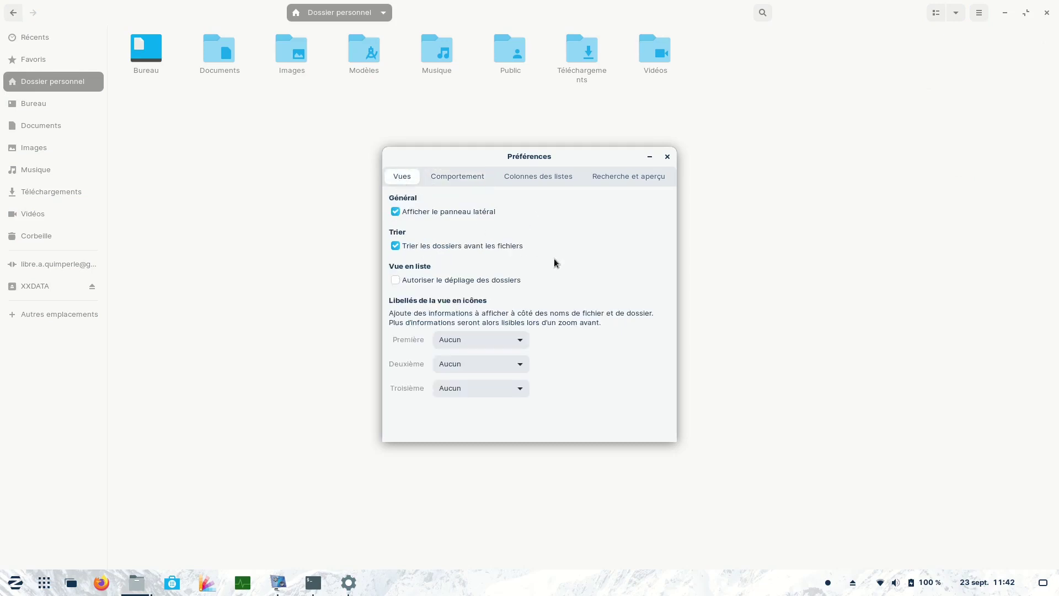
pyautogui.click(536, 176)
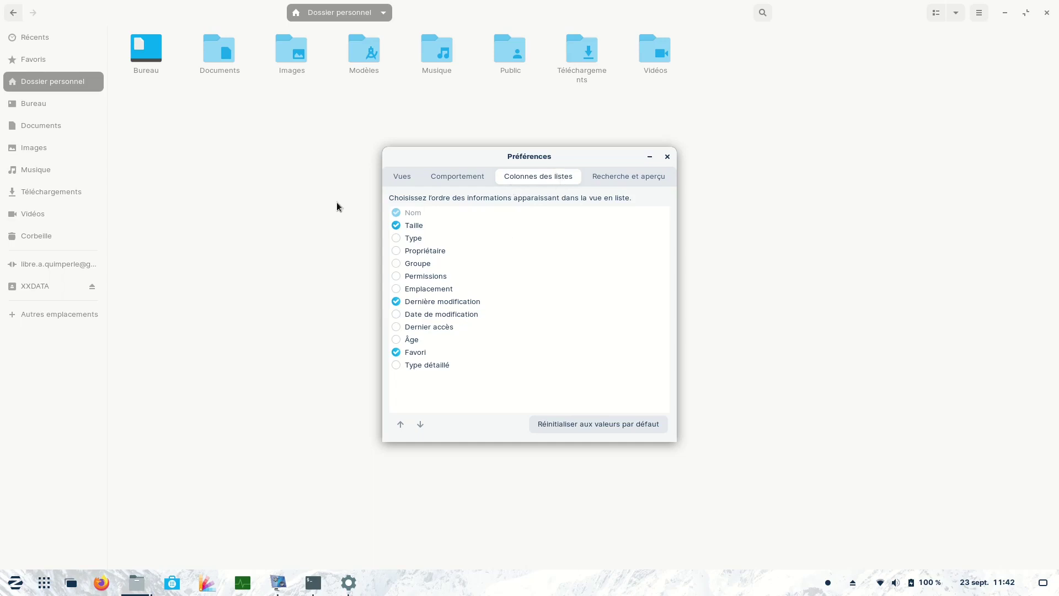
pyautogui.click(613, 177)
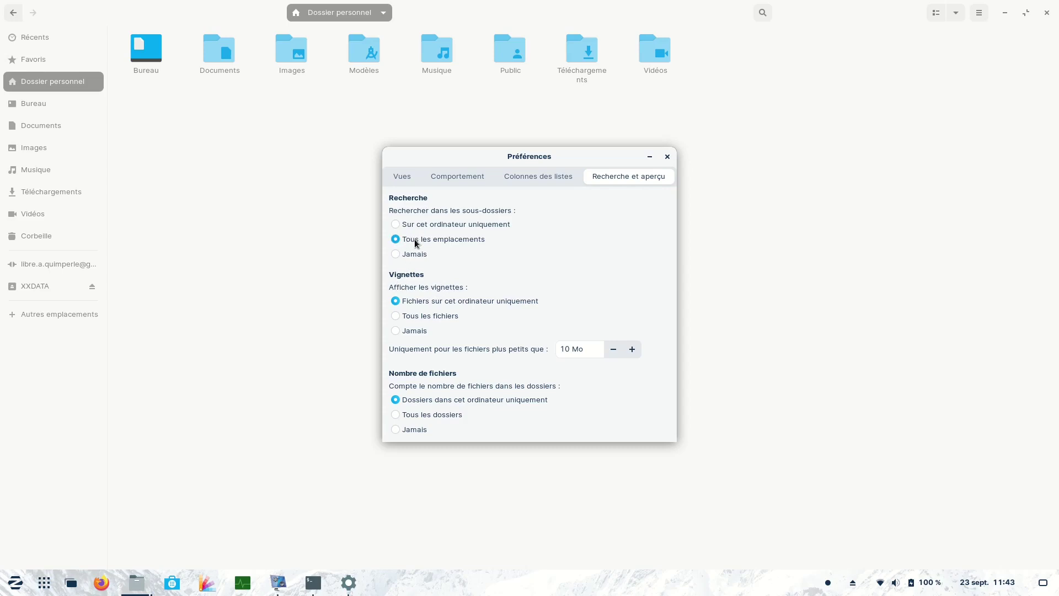
# Set Afficher les vignettes to Tous les fichiers in the Recherche et aperçu preferences.
pyautogui.click(395, 316)
# Set Nombre de fichiers to Tous les dossiers and create the VIDEO OK folder in Vidéos.
pyautogui.click(397, 415)
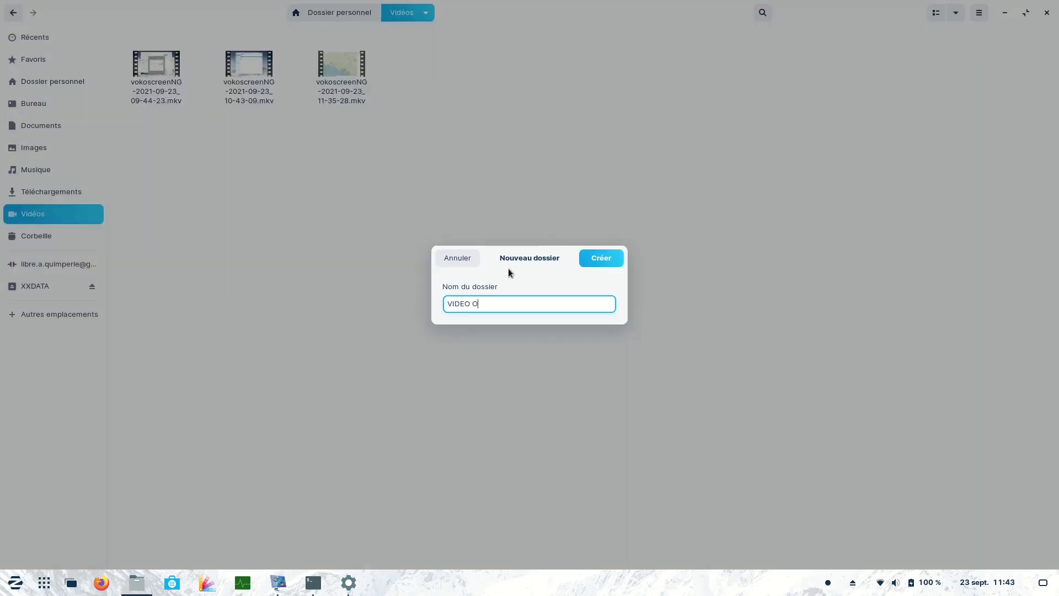
pyautogui.write('K')
pyautogui.click(609, 257)
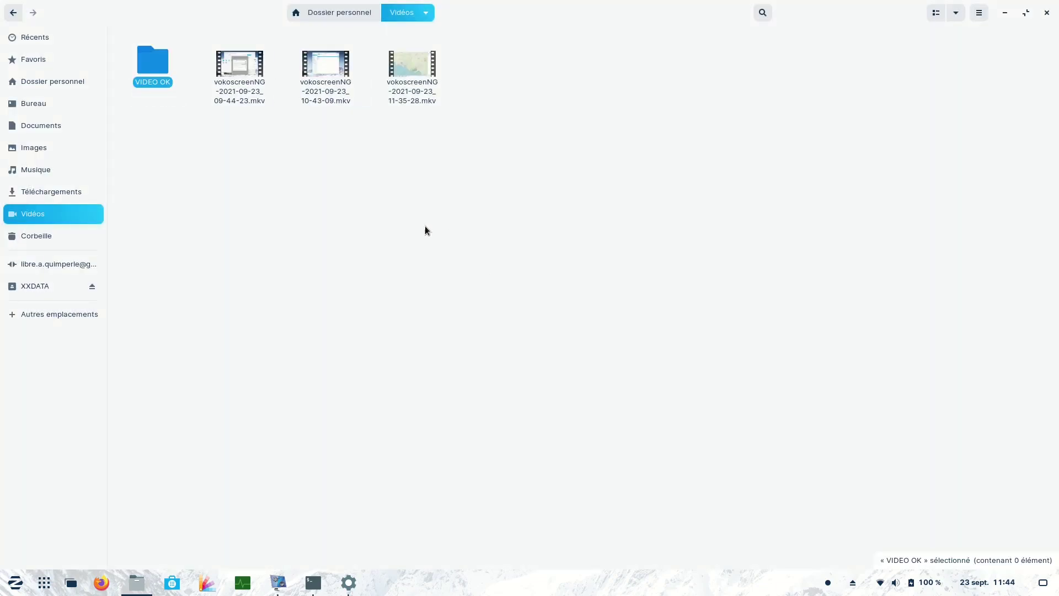
# Open VIDEO OK, add it to the bookmarks, and reopen it from its sidebar bookmark.
pyautogui.click(203, 217)
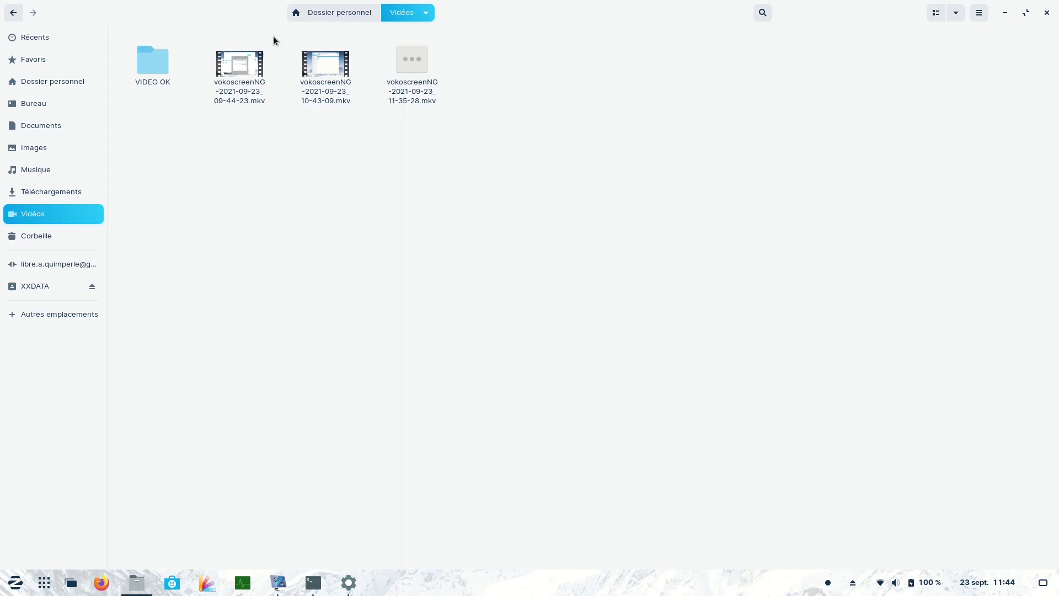
pyautogui.click(141, 65)
pyautogui.doubleClick(141, 65)
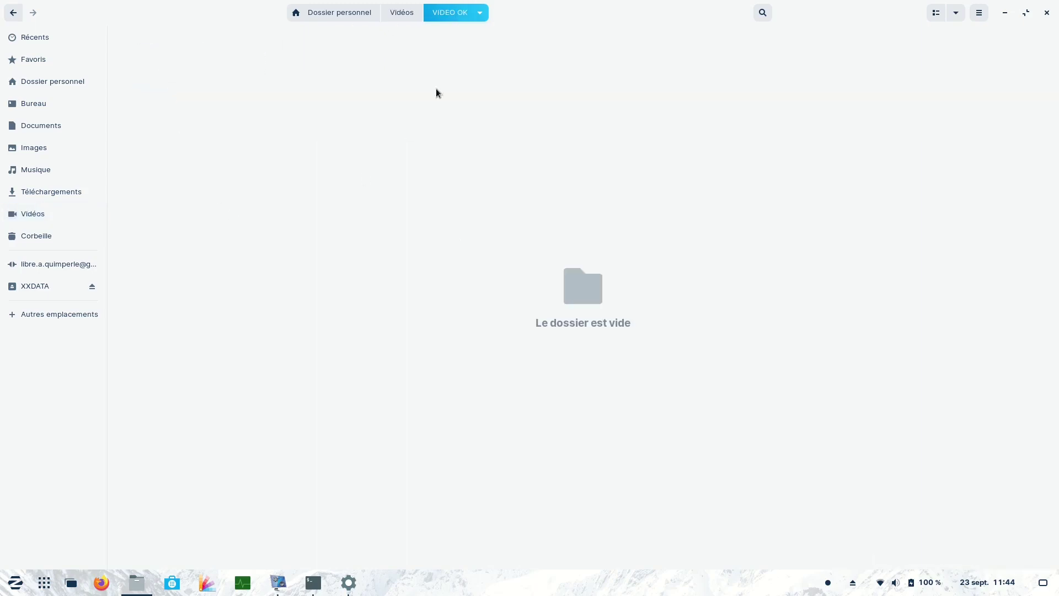
pyautogui.click(448, 10)
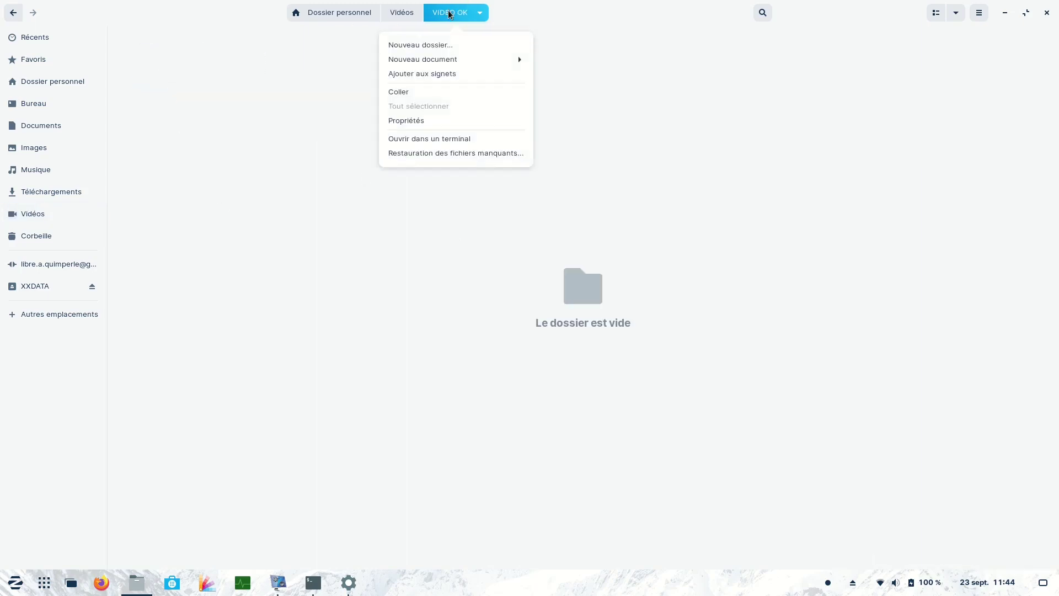
pyautogui.click(429, 74)
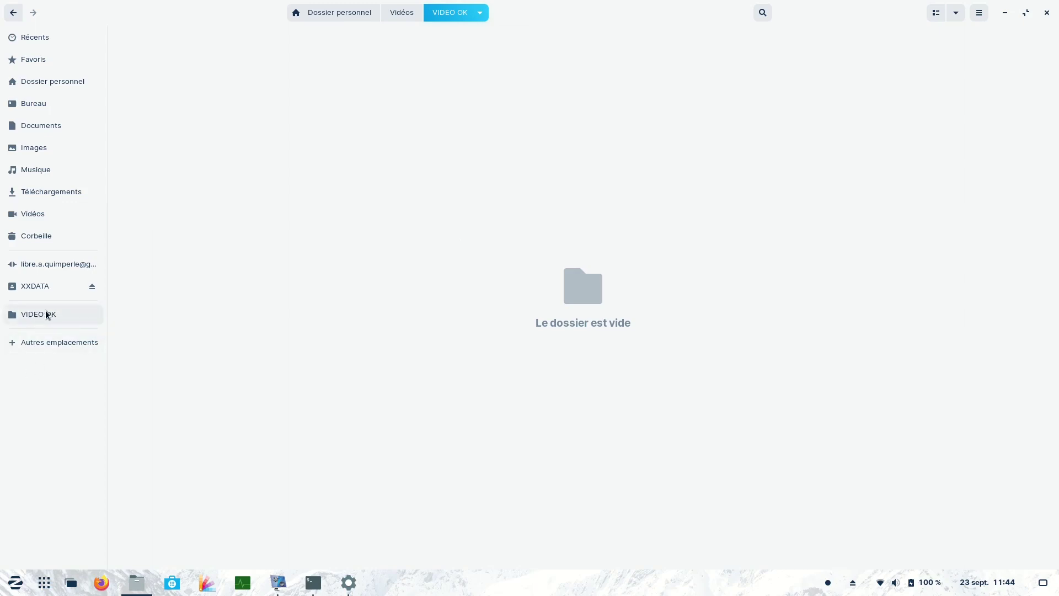
pyautogui.click(54, 83)
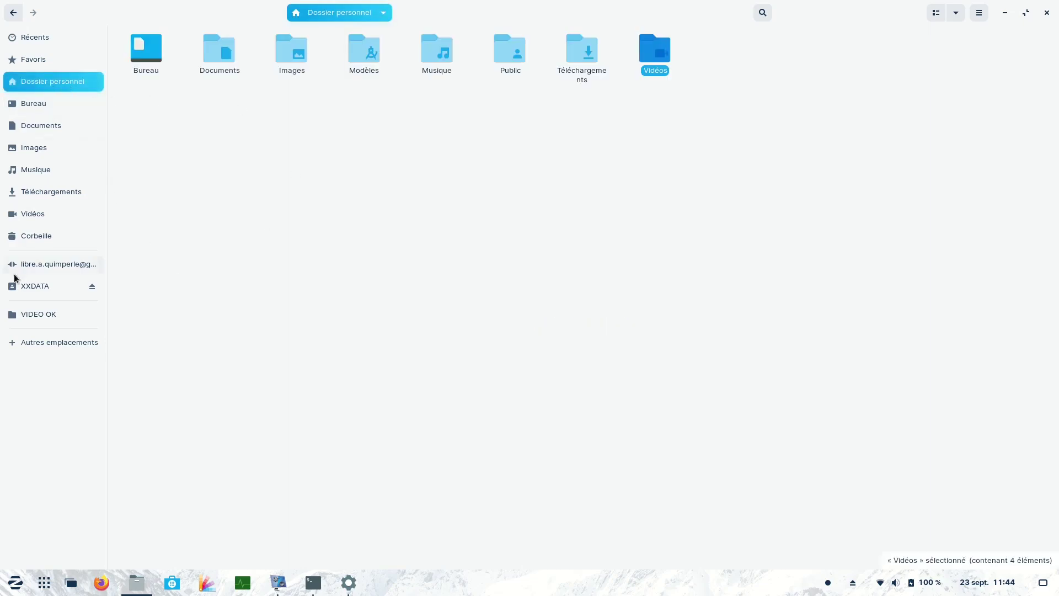
pyautogui.click(47, 316)
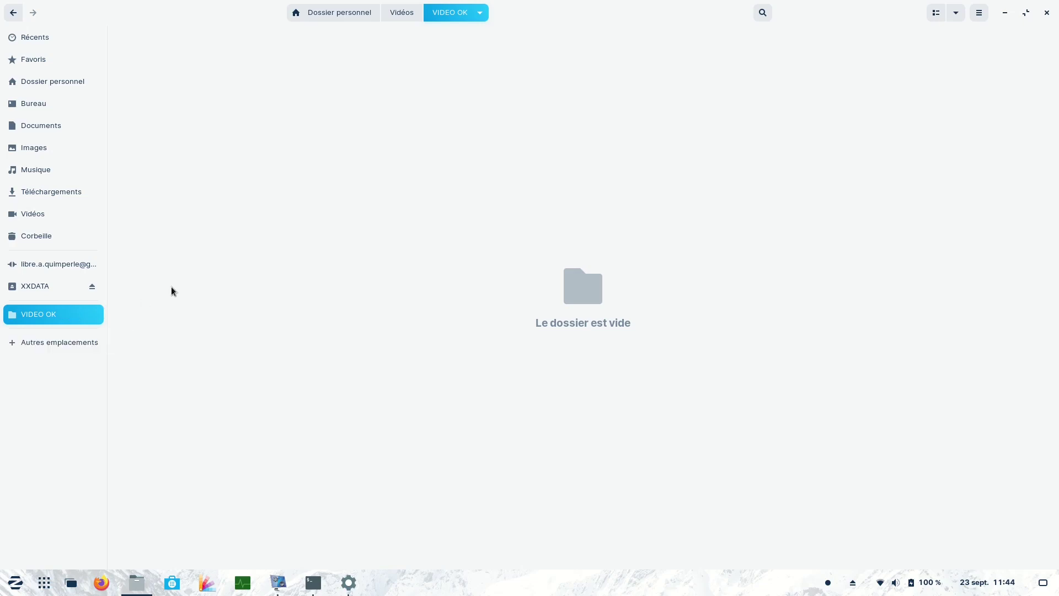
pyautogui.click(979, 13)
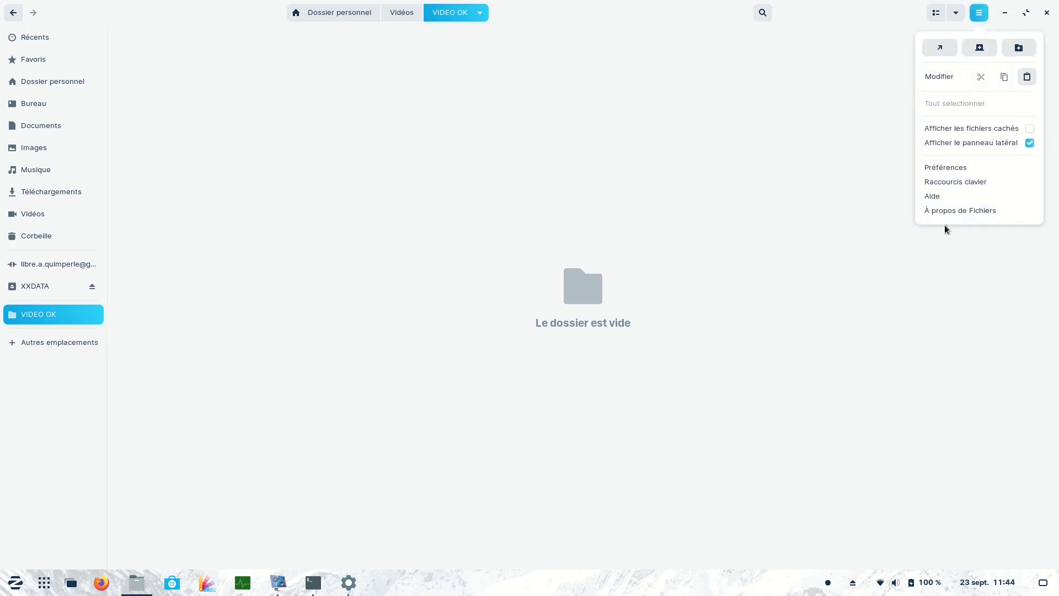
pyautogui.click(989, 210)
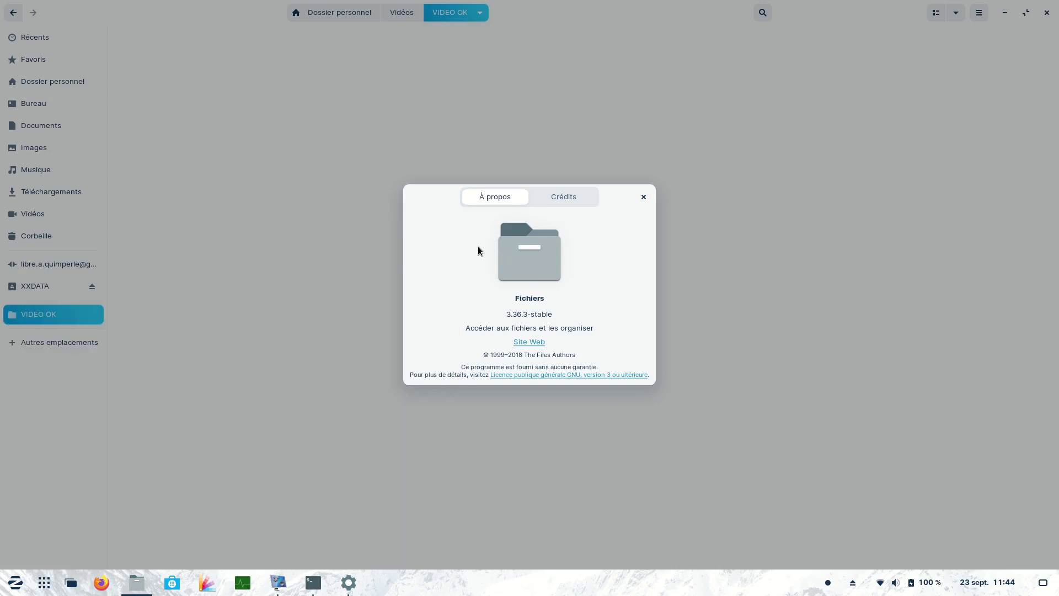
pyautogui.click(642, 198)
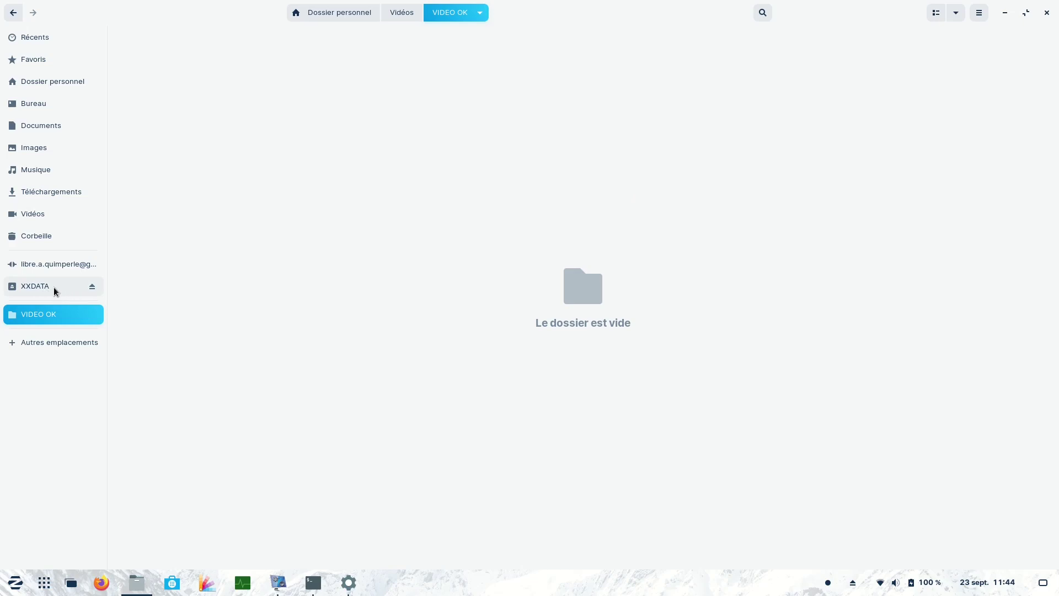
pyautogui.rightClick(55, 287)
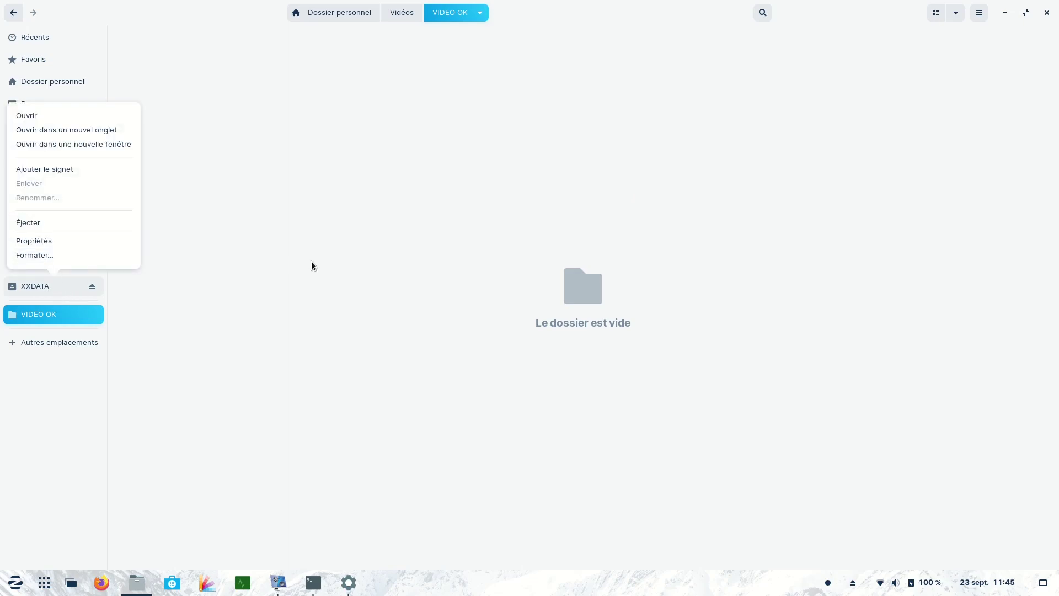
pyautogui.click(40, 241)
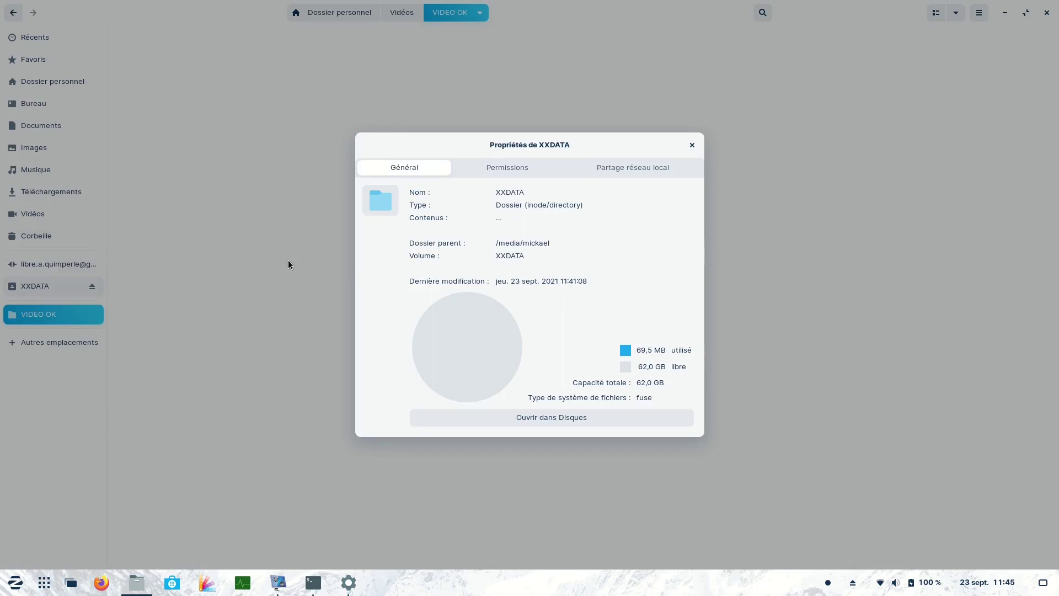
pyautogui.click(504, 167)
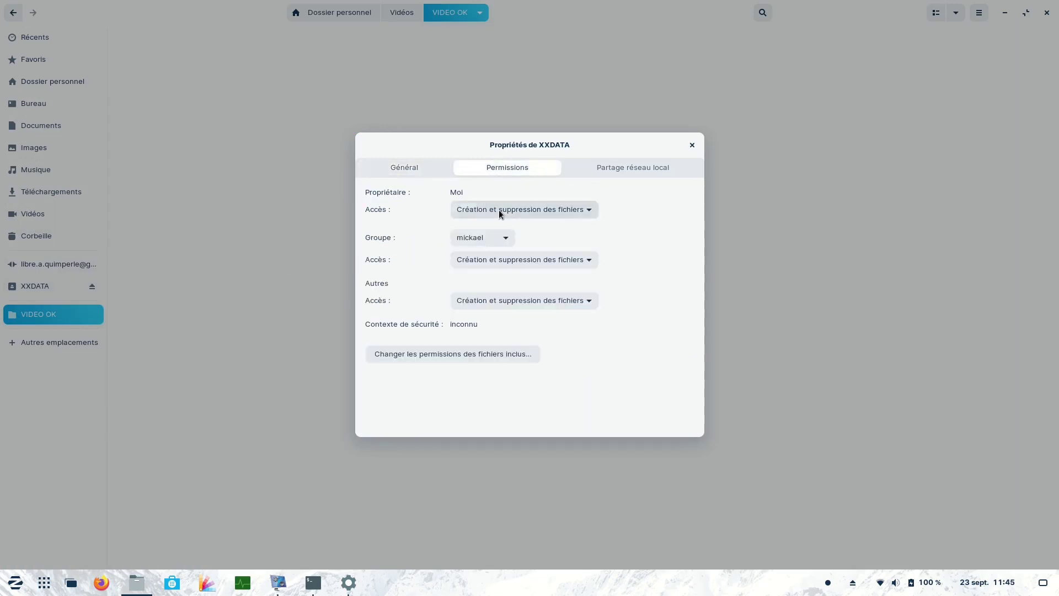
pyautogui.click(623, 167)
pyautogui.click(692, 145)
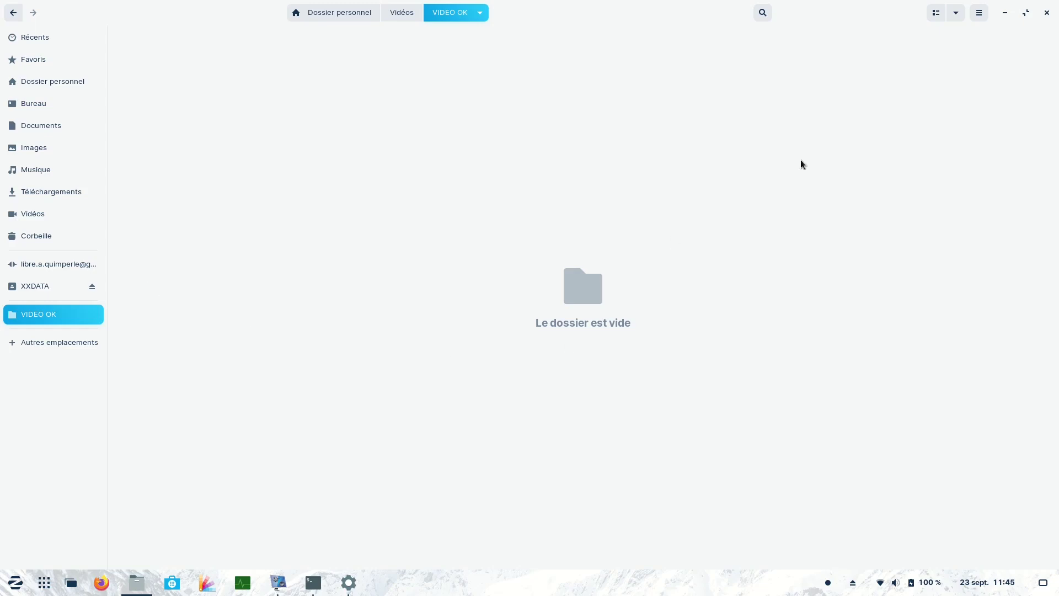
# Close Files and Settings, then launch Éditeur de texte from the Accessoires menu.
pyautogui.click(1046, 12)
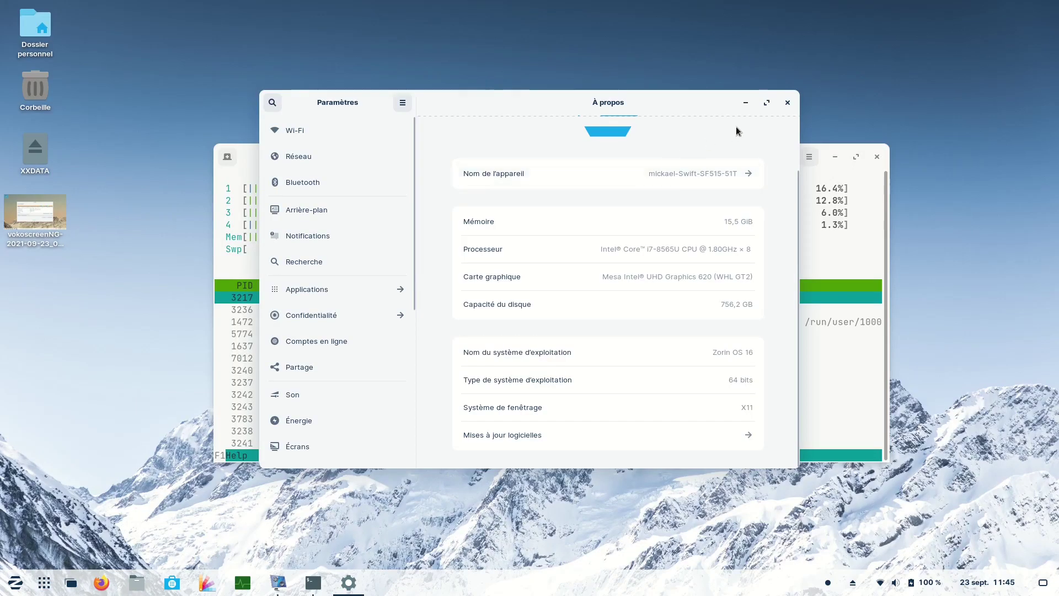
pyautogui.click(787, 102)
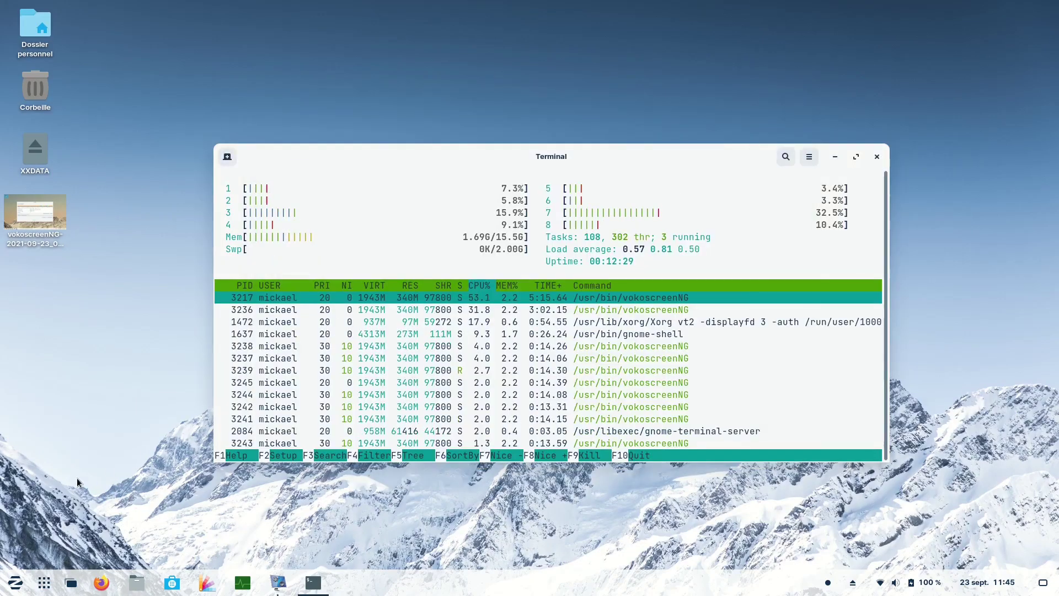
pyautogui.click(11, 577)
pyautogui.click(8, 302)
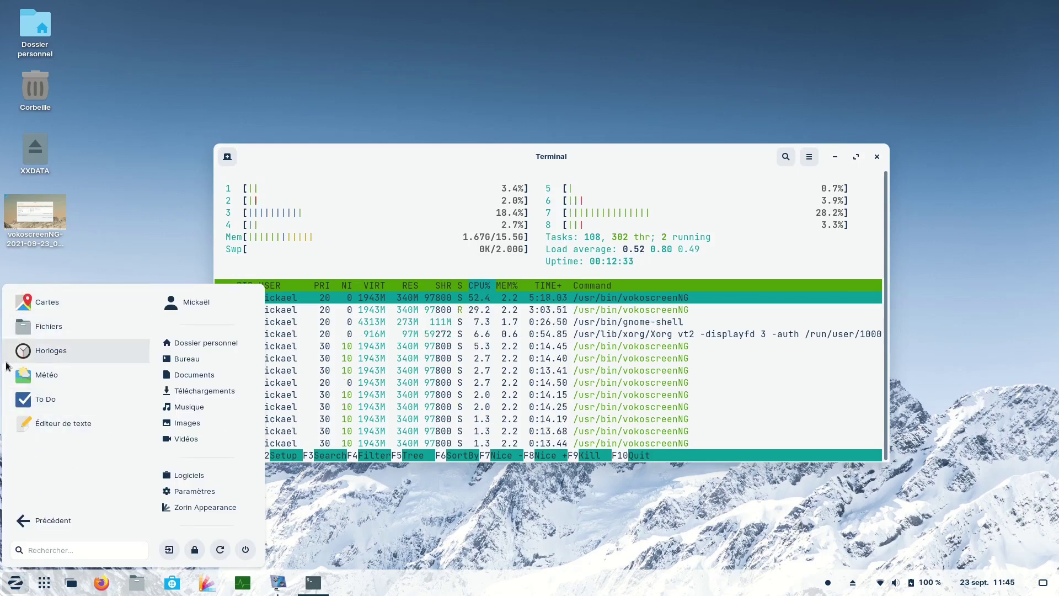
pyautogui.click(63, 423)
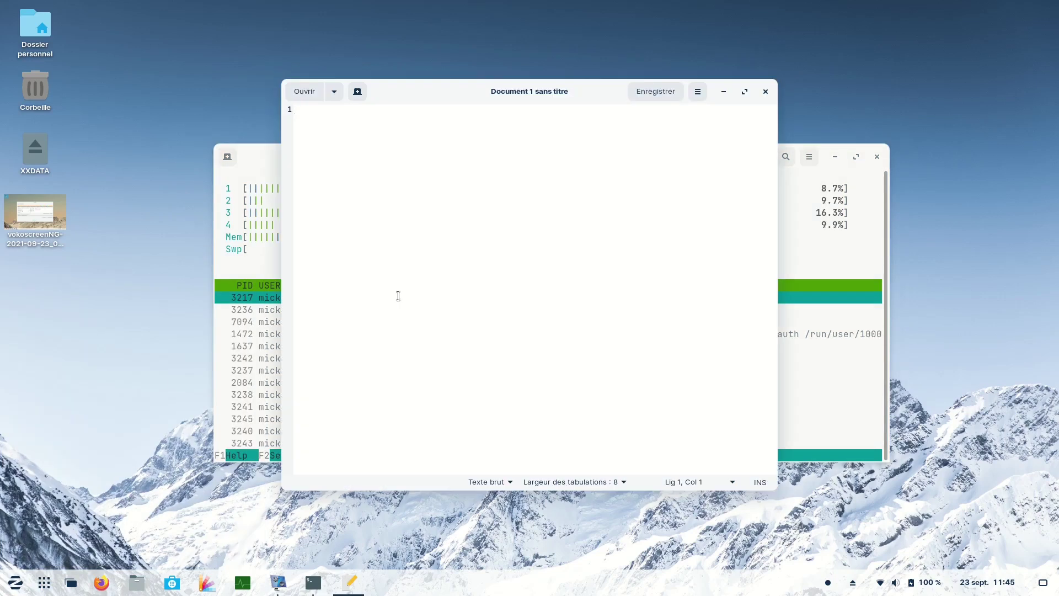
# Check gedit's version 3.36.2 in its About box, then search Firefox for 'libre a quimperlé'.
pyautogui.click(702, 96)
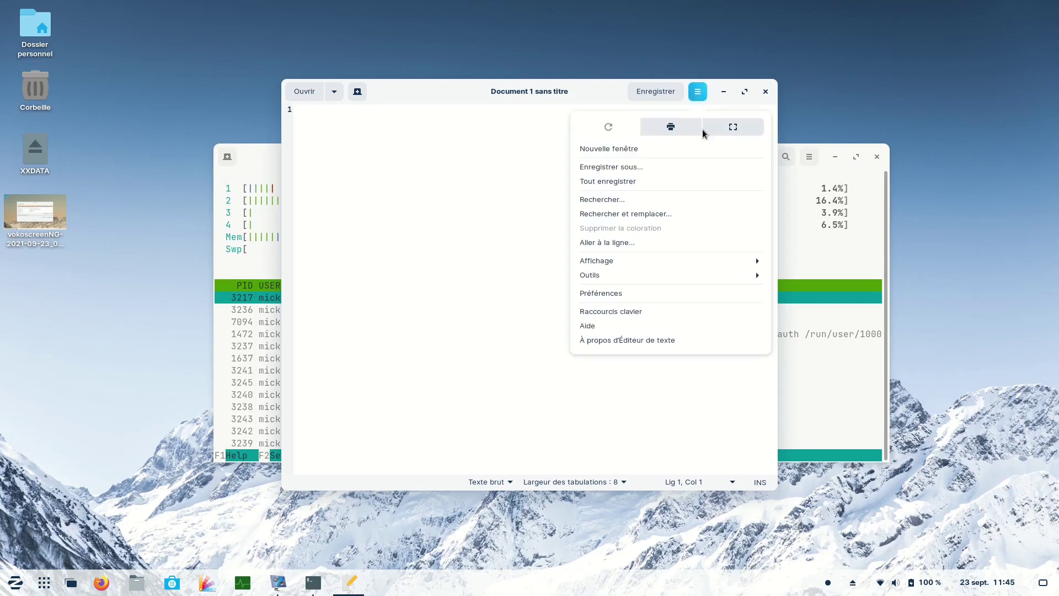
pyautogui.click(640, 341)
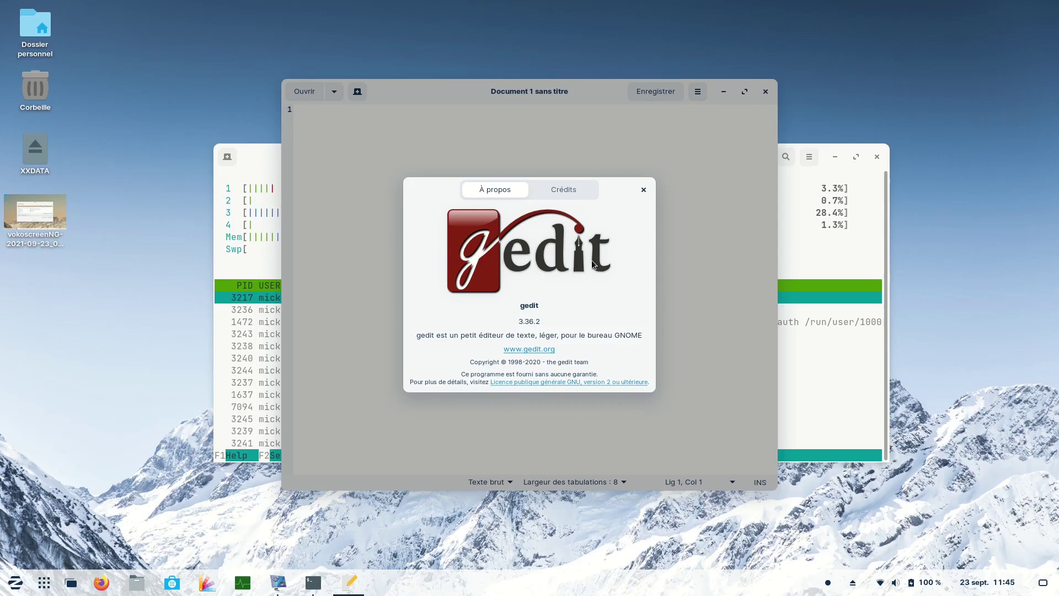
pyautogui.click(101, 583)
pyautogui.write('libre a quimperl')
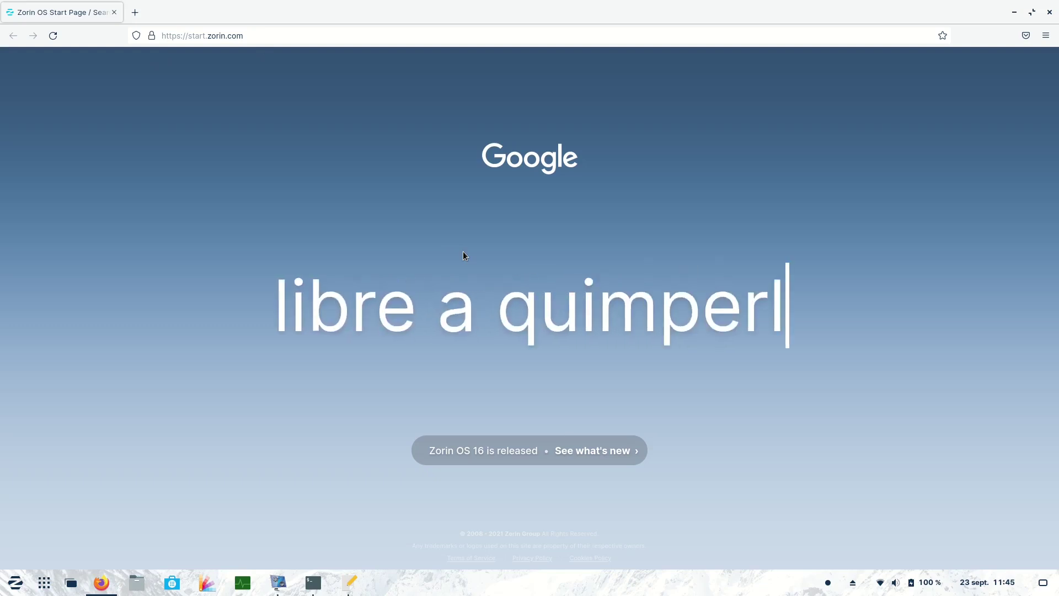
pyautogui.write('é')
# Run the Libre à Quimperlé search, scroll the check-list page, and select 'sudo gedit /etc/fstab'.
pyautogui.press('Return')
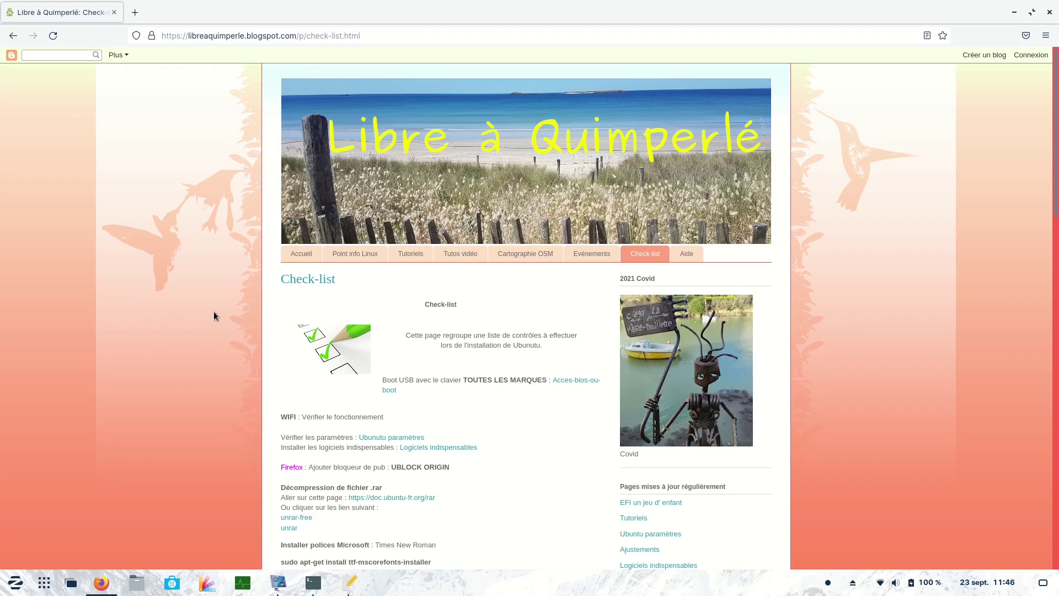
pyautogui.scroll(-7, 270, 320)
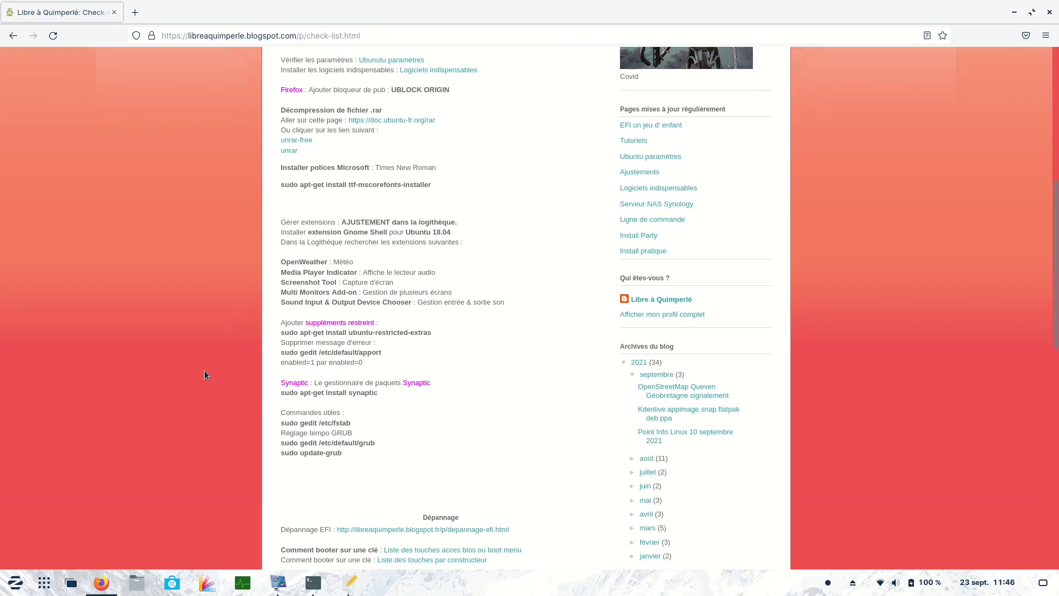
pyautogui.scroll(-1, 256, 424)
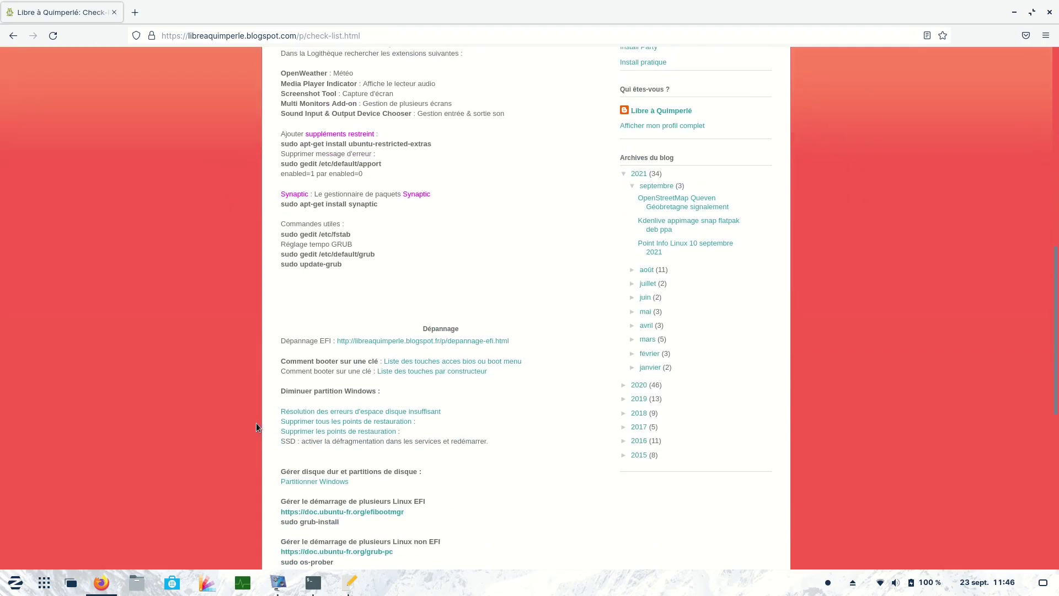
pyautogui.scroll(-2, 256, 425)
pyautogui.scroll(1, 256, 423)
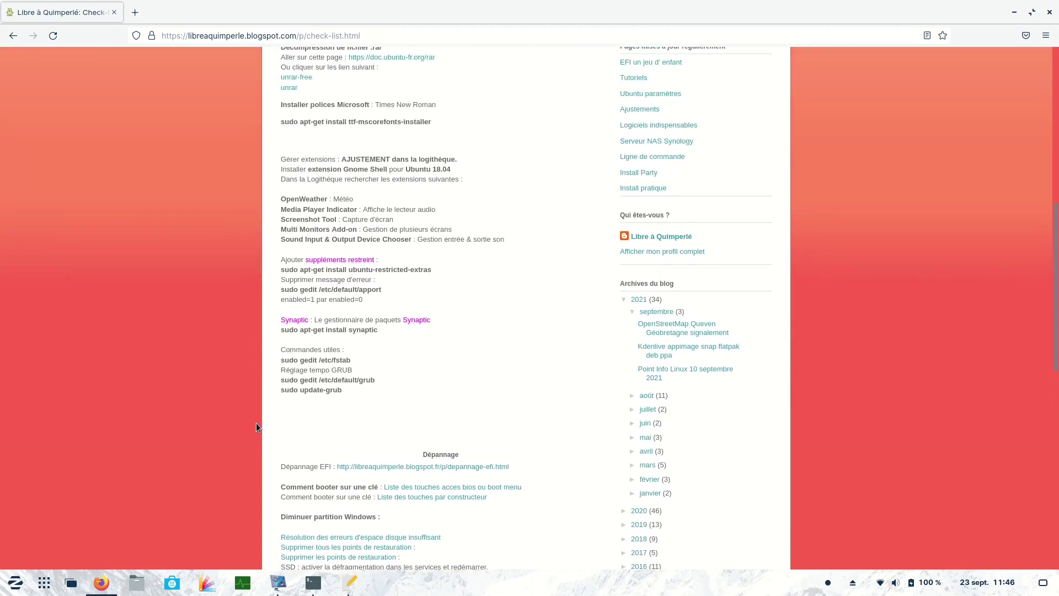
pyautogui.scroll(-4, 256, 422)
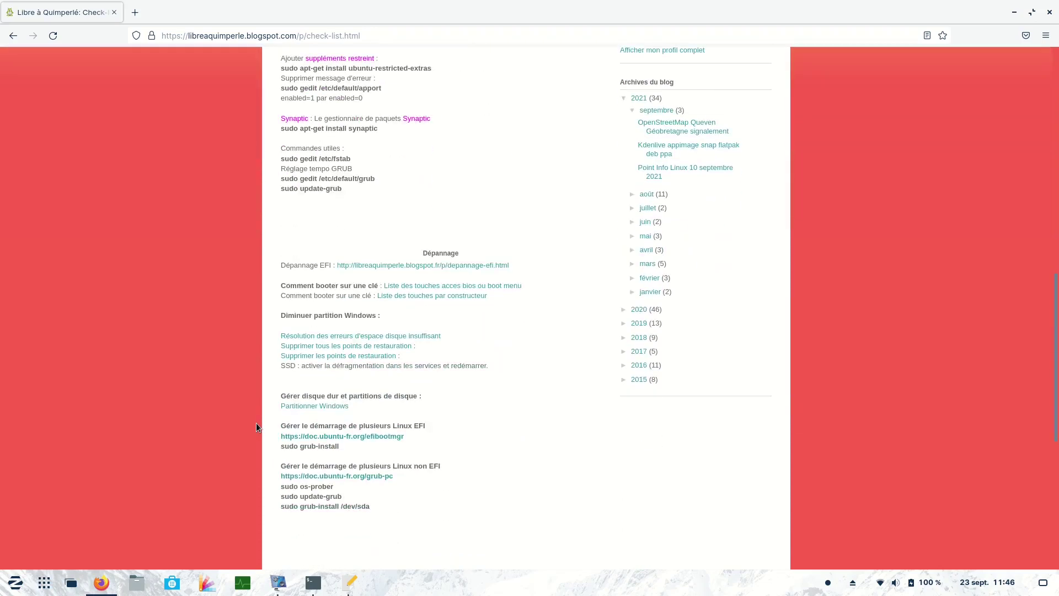
pyautogui.scroll(2, 270, 435)
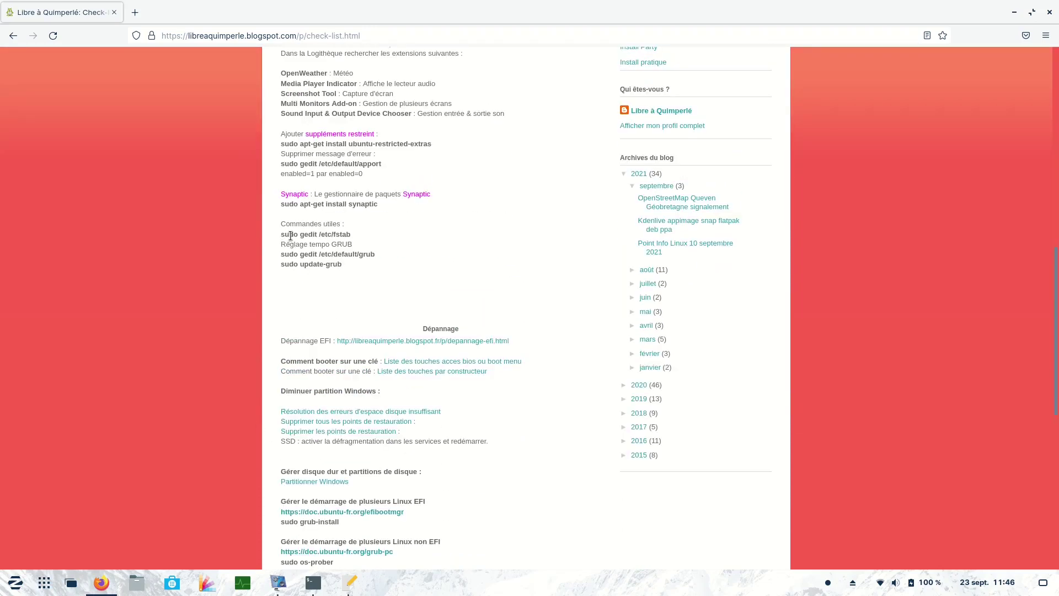
pyautogui.moveTo(285, 232); pyautogui.dragTo(338, 232)
# Bring gedit forward, dismiss its About box, and close the empty untitled document.
pyautogui.click(349, 583)
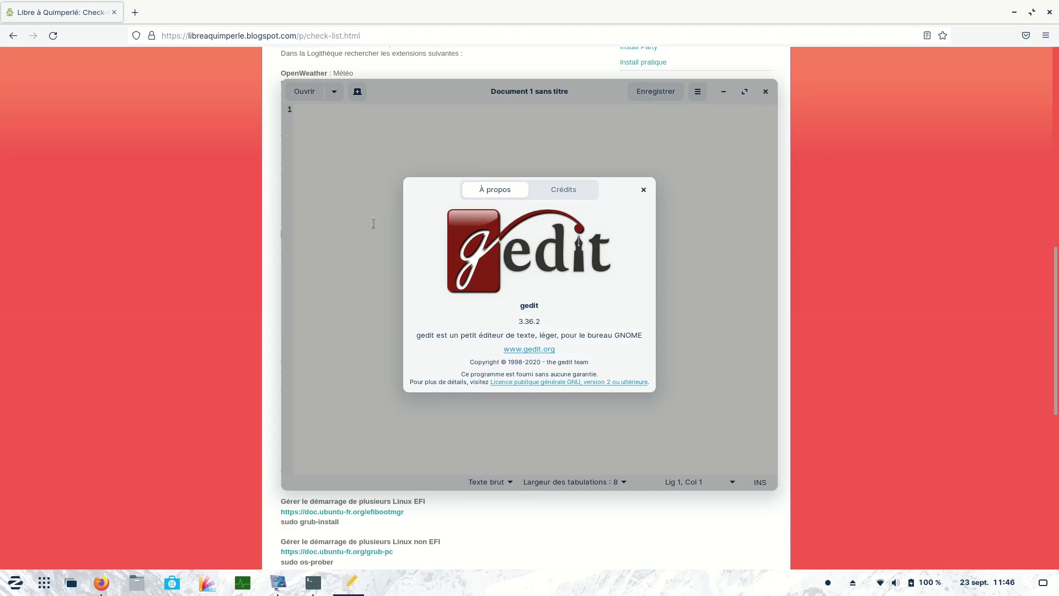
pyautogui.click(643, 190)
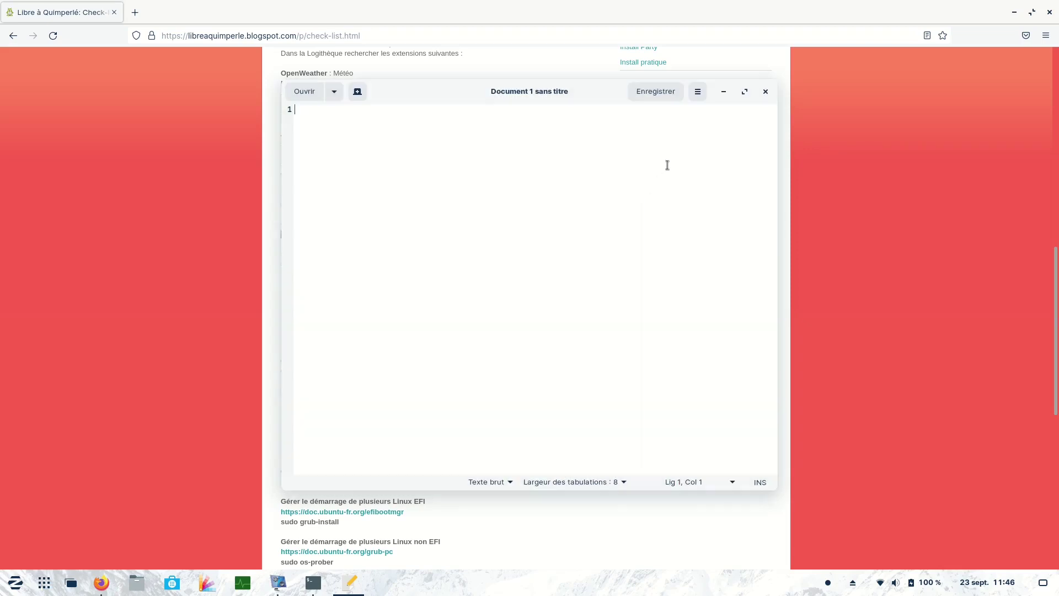
pyautogui.click(766, 91)
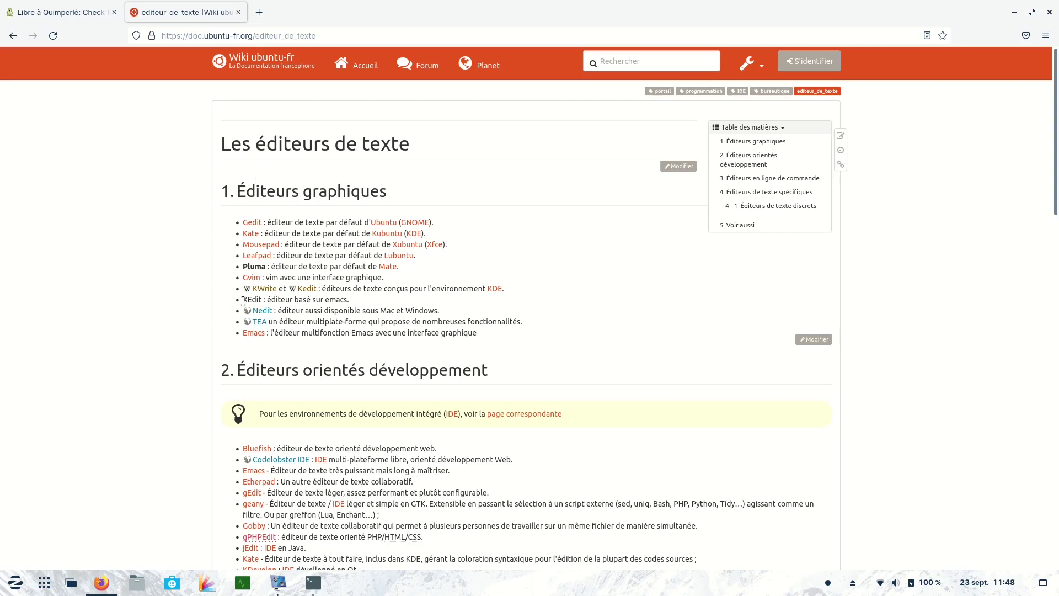
pyautogui.hotkey('ctrl', 'w')
# Browse the Bureautique and Infographie menu categories, then launch GIMP and close it.
pyautogui.click(15, 582)
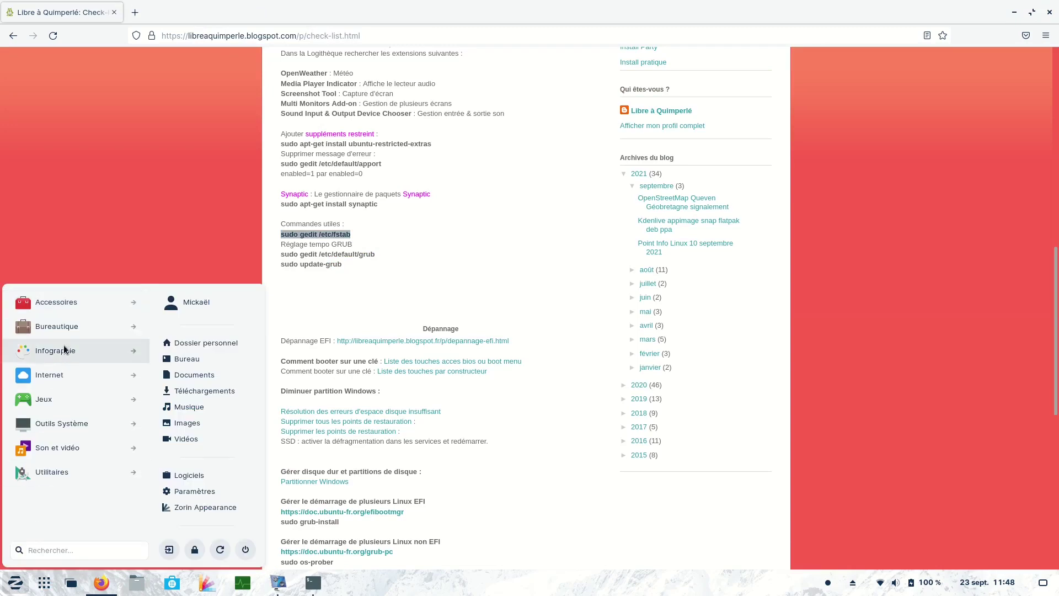
pyautogui.click(62, 327)
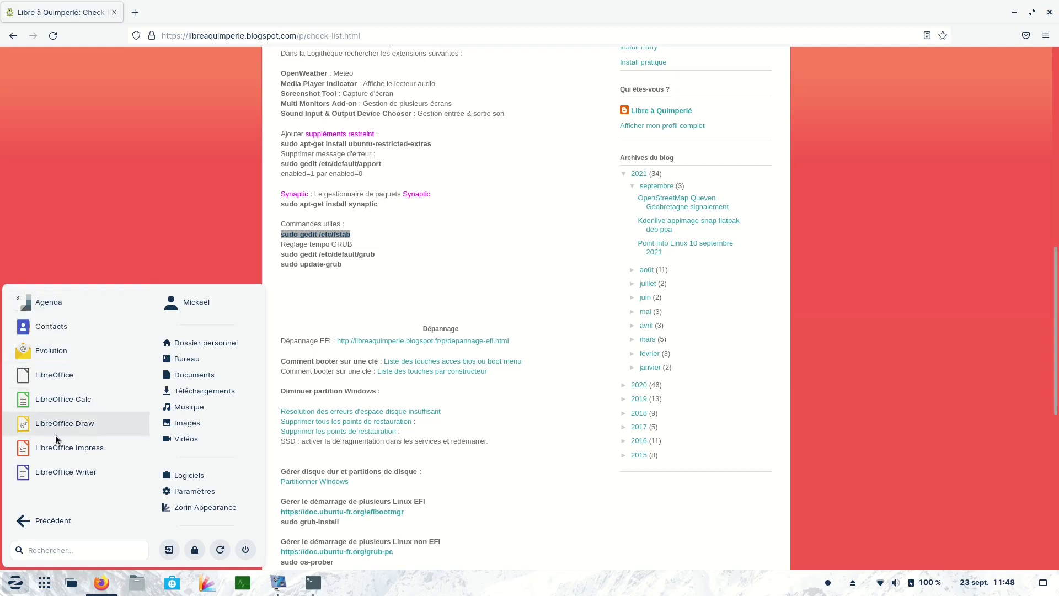
pyautogui.click(42, 527)
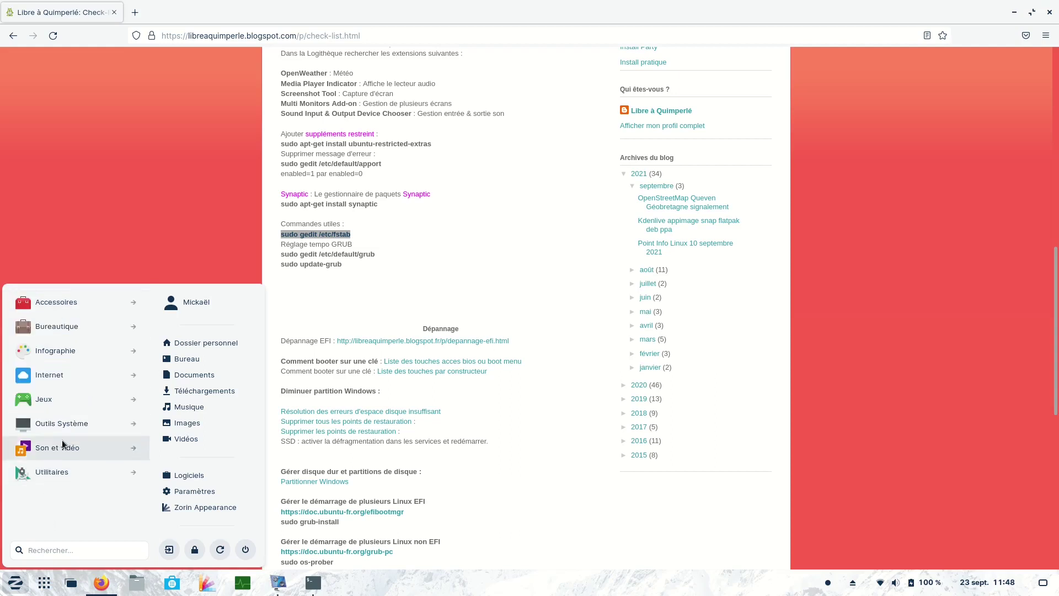
pyautogui.click(59, 356)
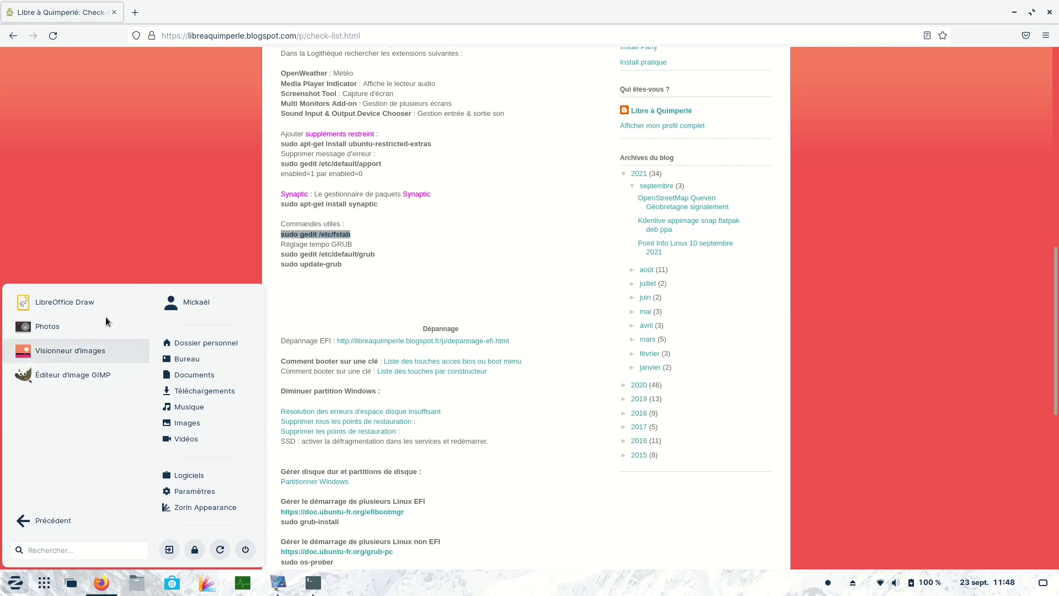
pyautogui.click(85, 379)
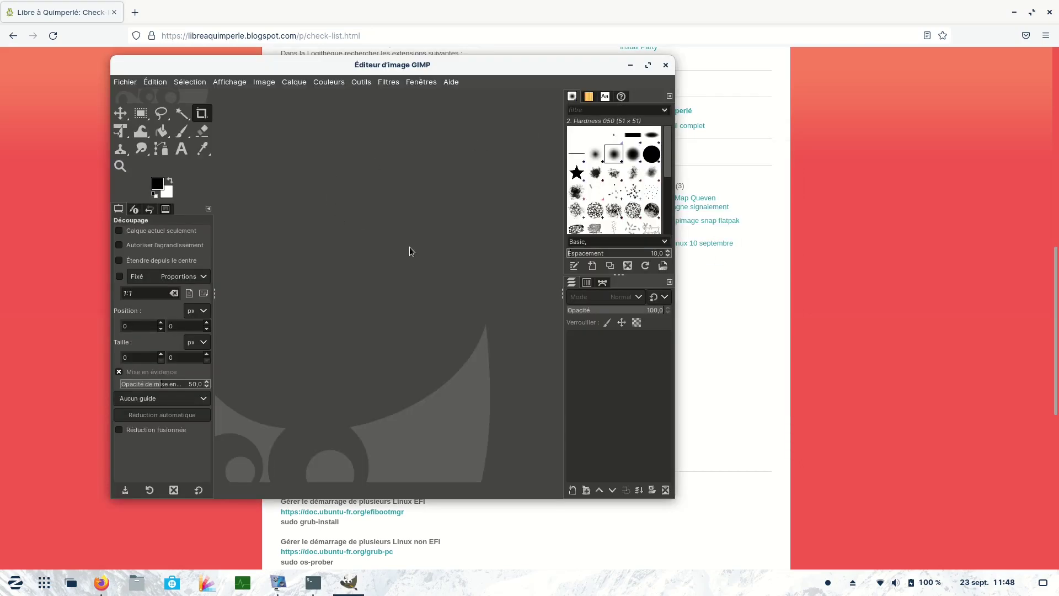
pyautogui.click(666, 65)
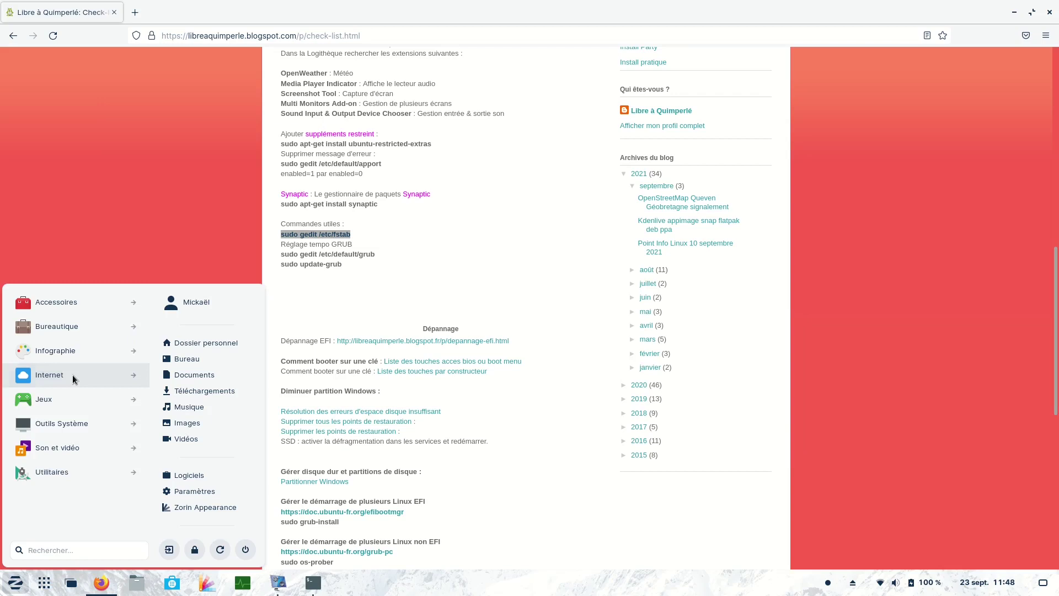
# Browse the Internet and Jeux categories, then launch Disques from Outils Système.
pyautogui.click(73, 375)
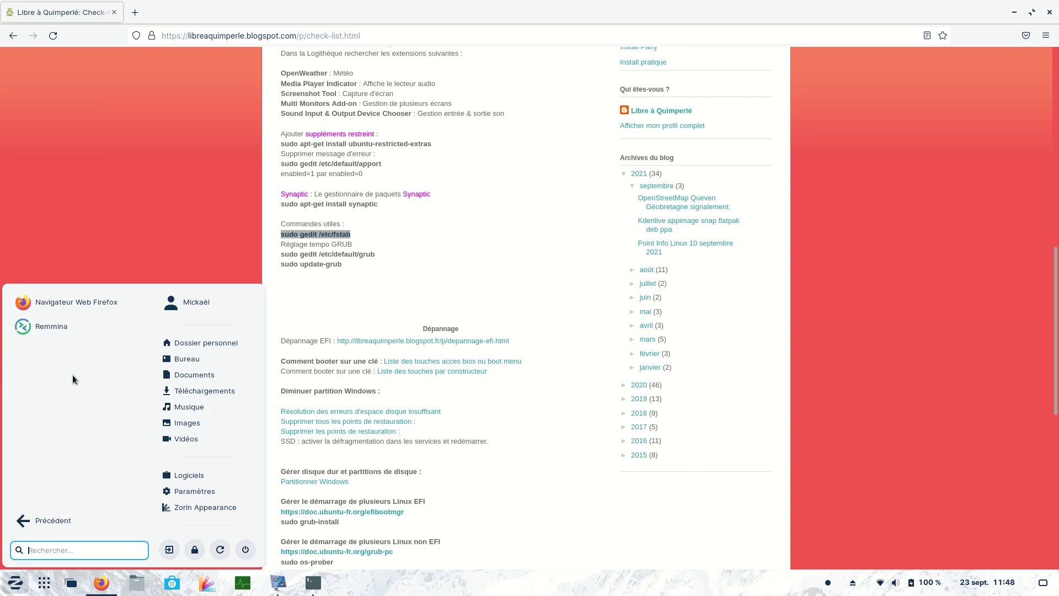
pyautogui.click(60, 517)
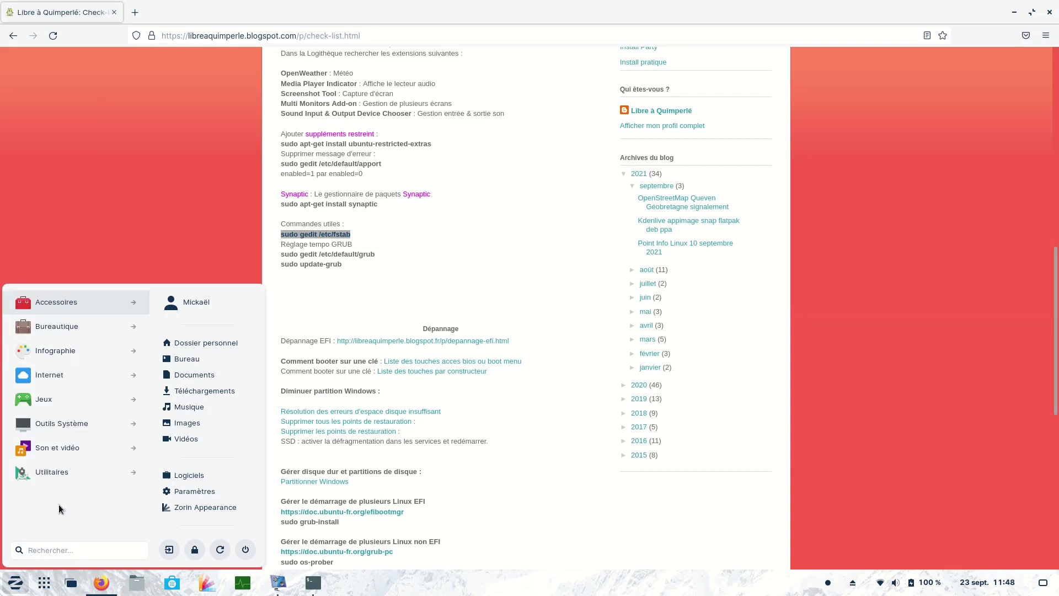
pyautogui.click(53, 404)
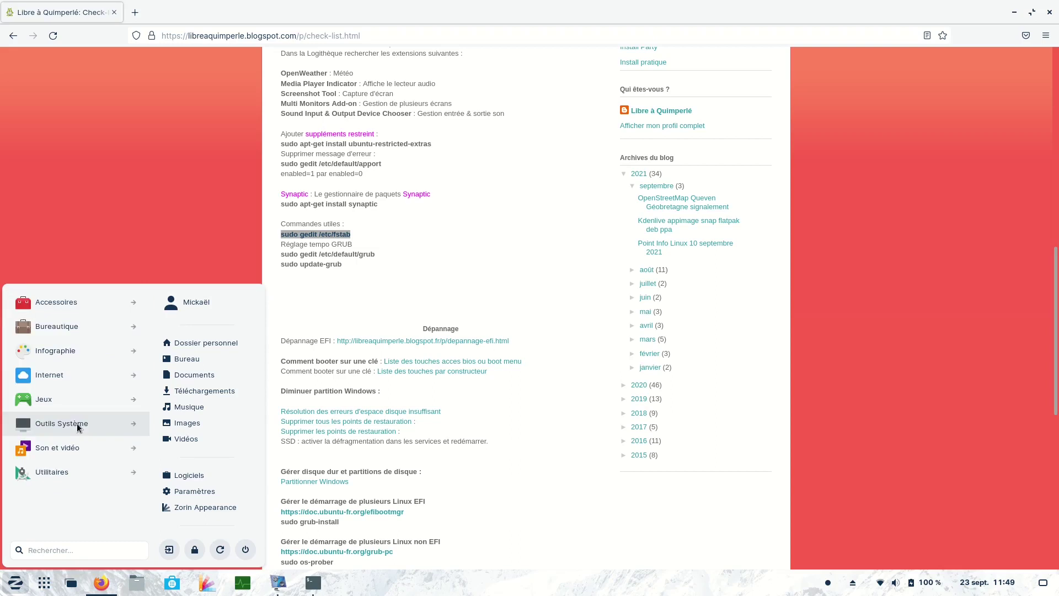
pyautogui.click(77, 422)
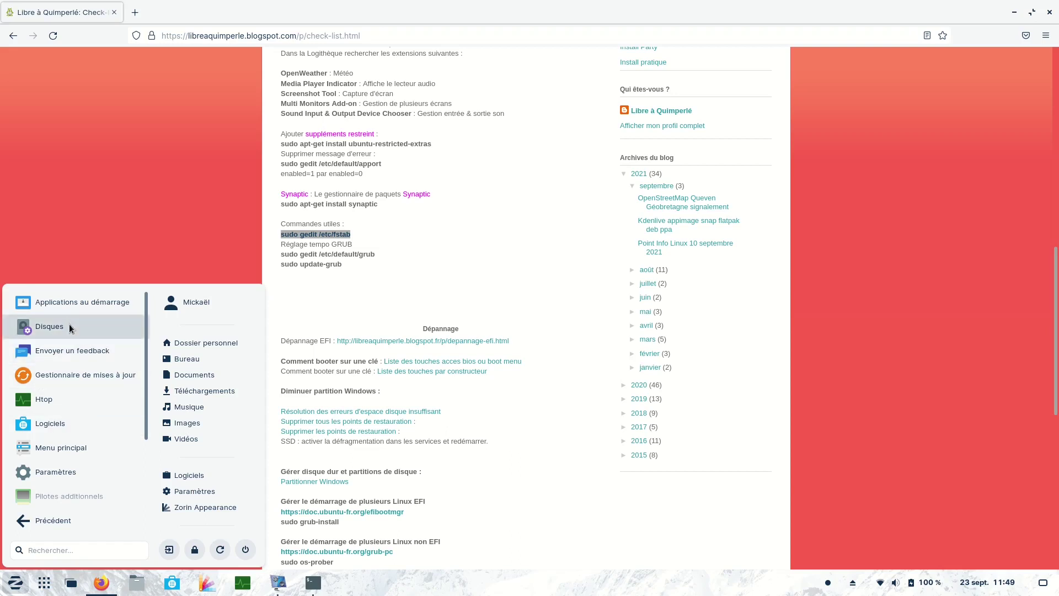
pyautogui.click(50, 327)
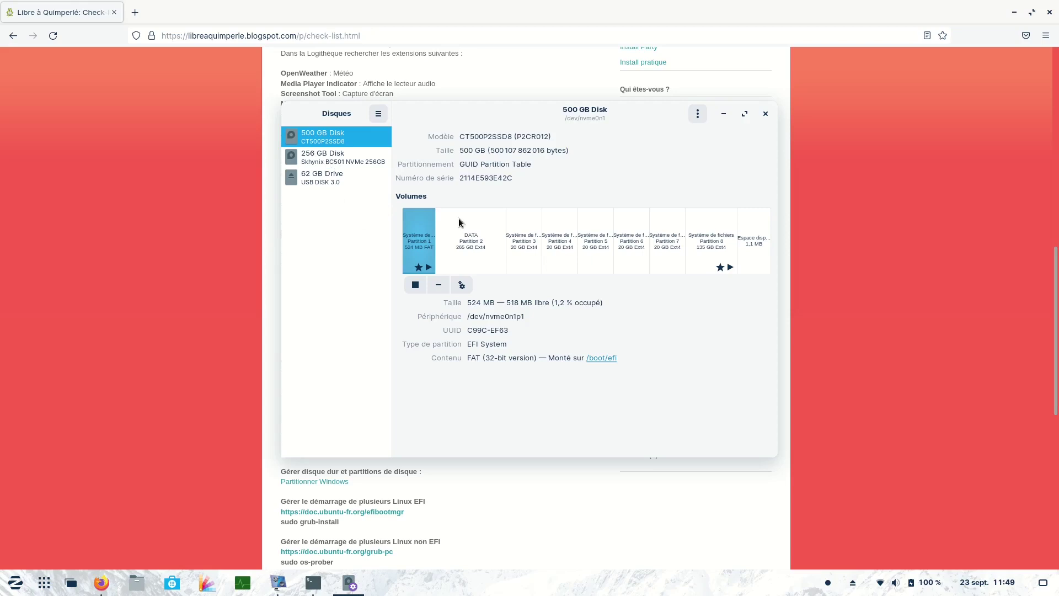
# Select the 265 GB Ext4 DATA partition, glance at the disk menu, and open its partition options.
pyautogui.click(469, 247)
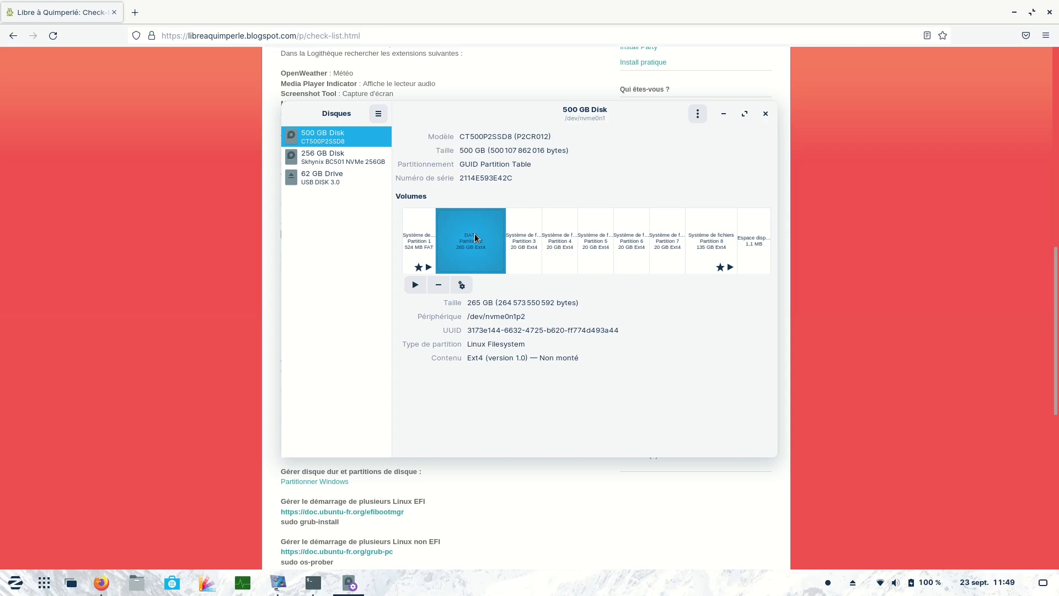
pyautogui.click(699, 113)
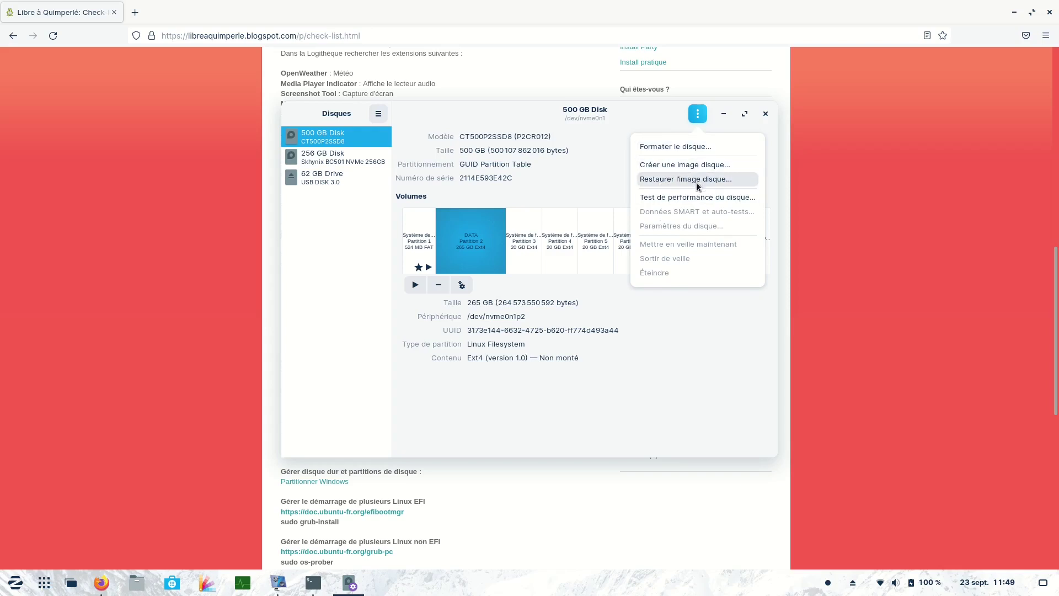
pyautogui.click(617, 144)
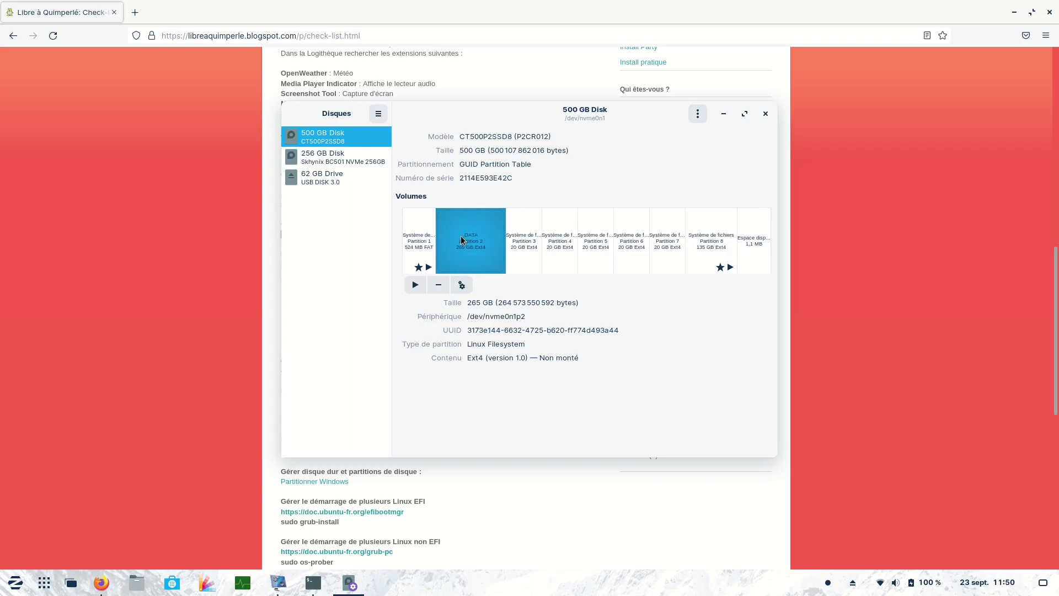
pyautogui.click(461, 285)
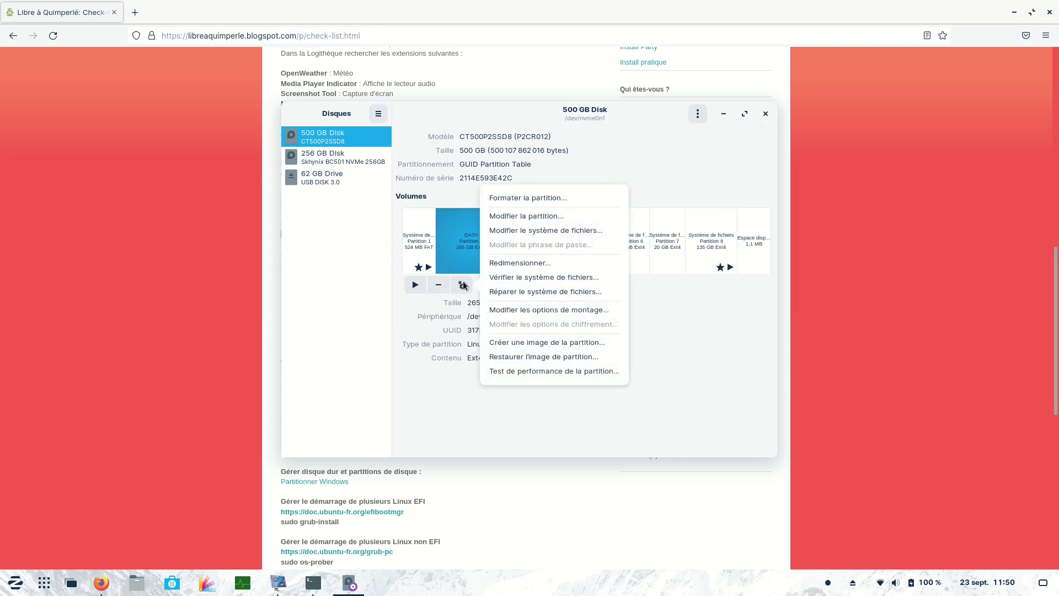
# Change DATA's mount options to mount at startup on /media/DATA, authorising with the password.
pyautogui.click(541, 311)
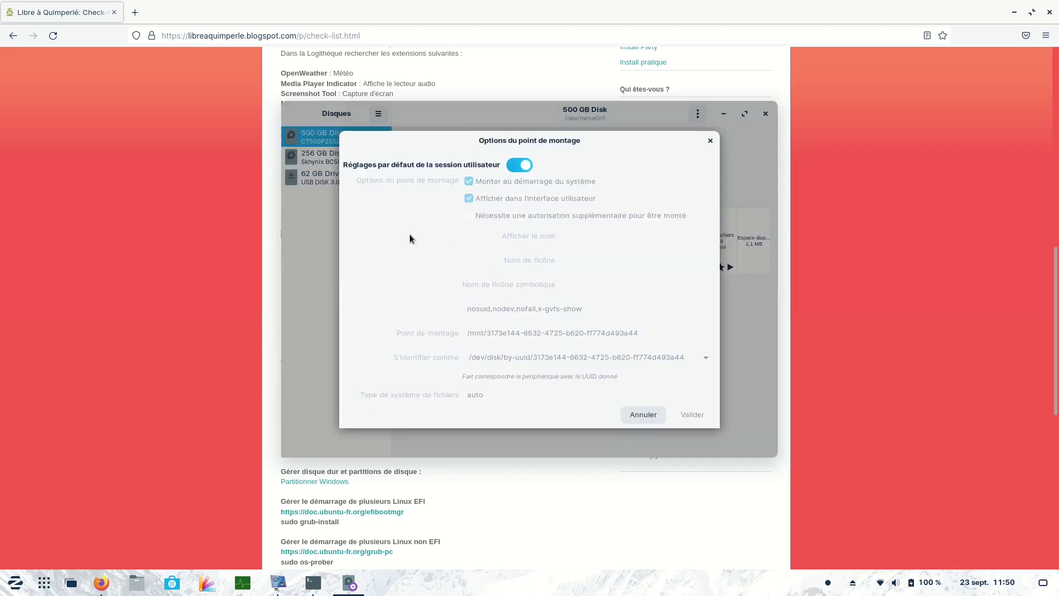
pyautogui.click(509, 166)
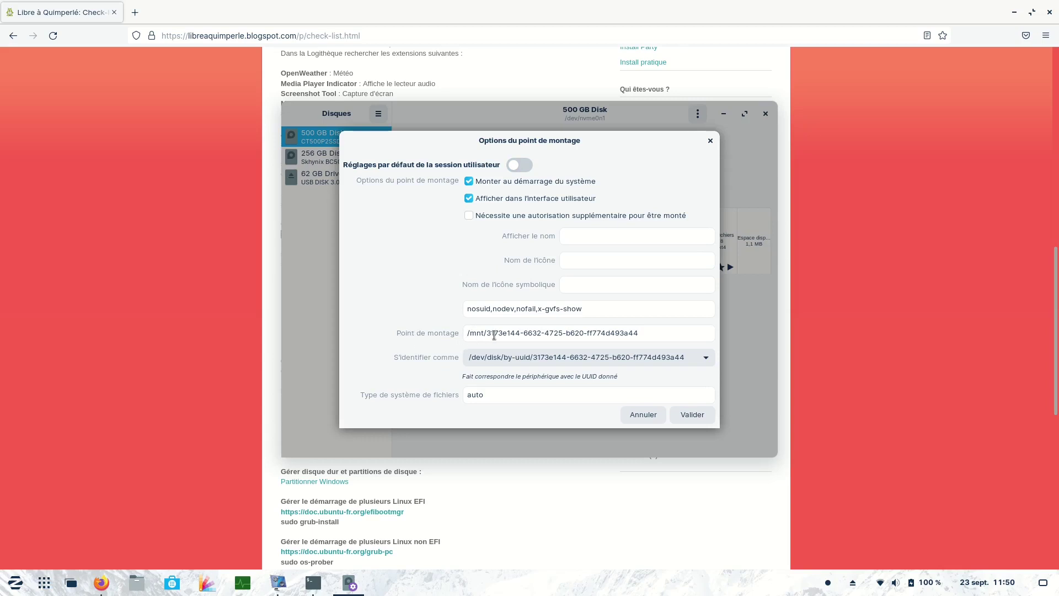
pyautogui.moveTo(485, 334); pyautogui.dragTo(469, 335)
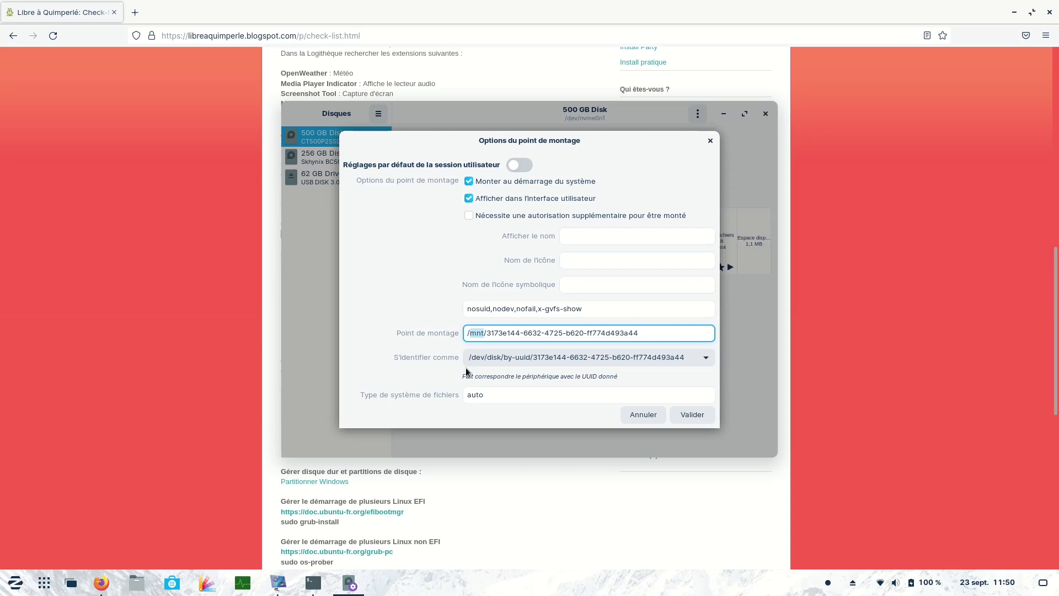
pyautogui.write('media')
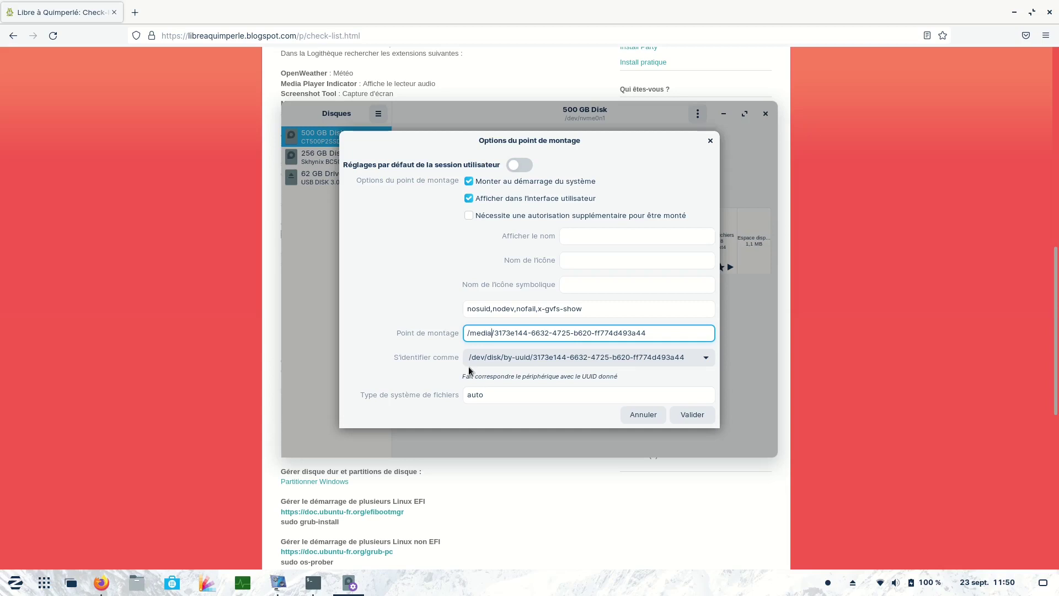
pyautogui.moveTo(494, 334); pyautogui.dragTo(661, 339)
pyautogui.write('DAT')
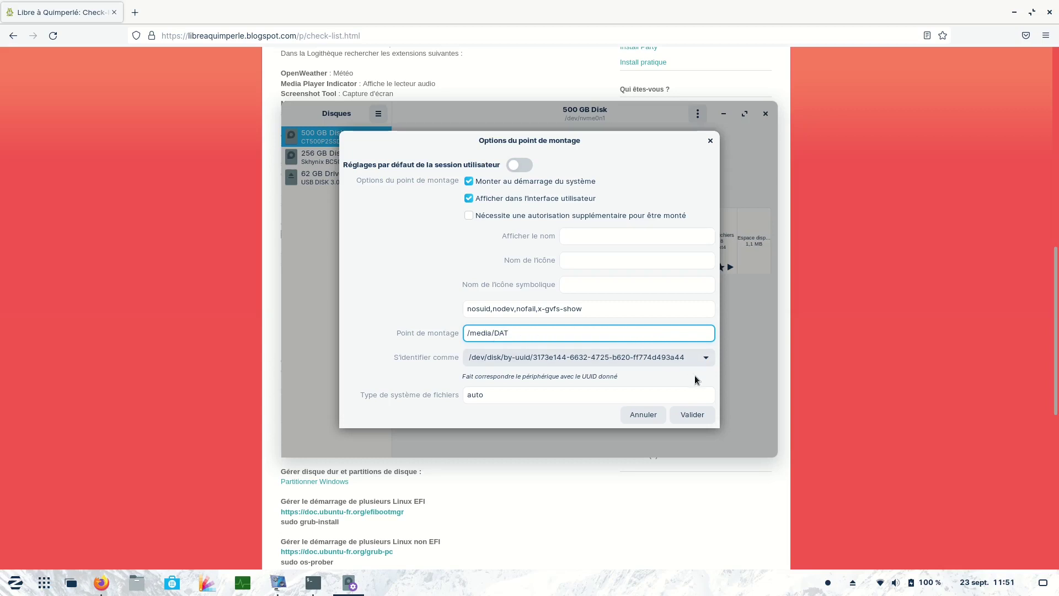
pyautogui.write('A')
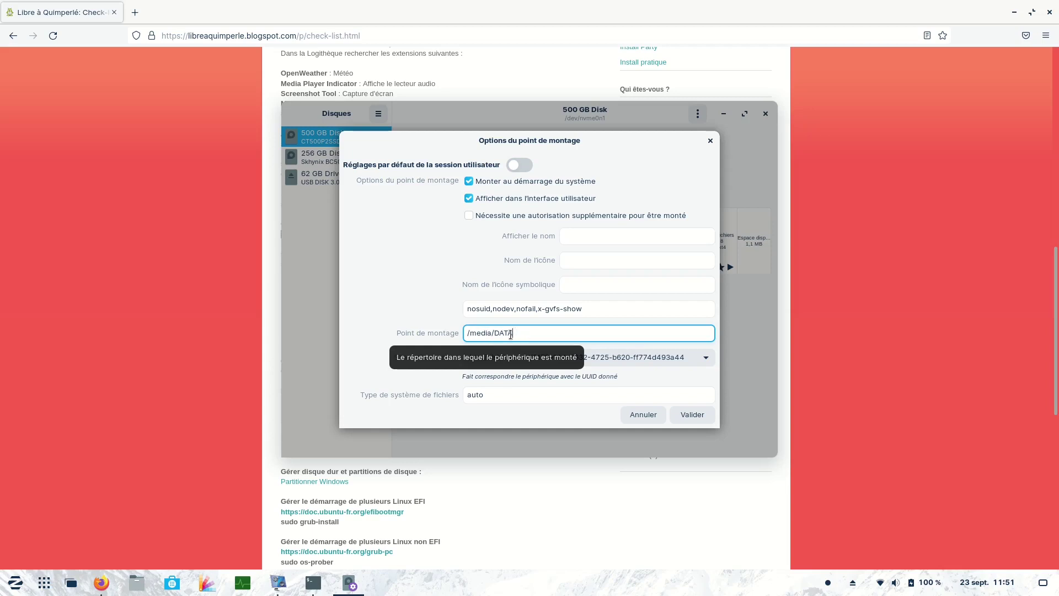
pyautogui.click(691, 414)
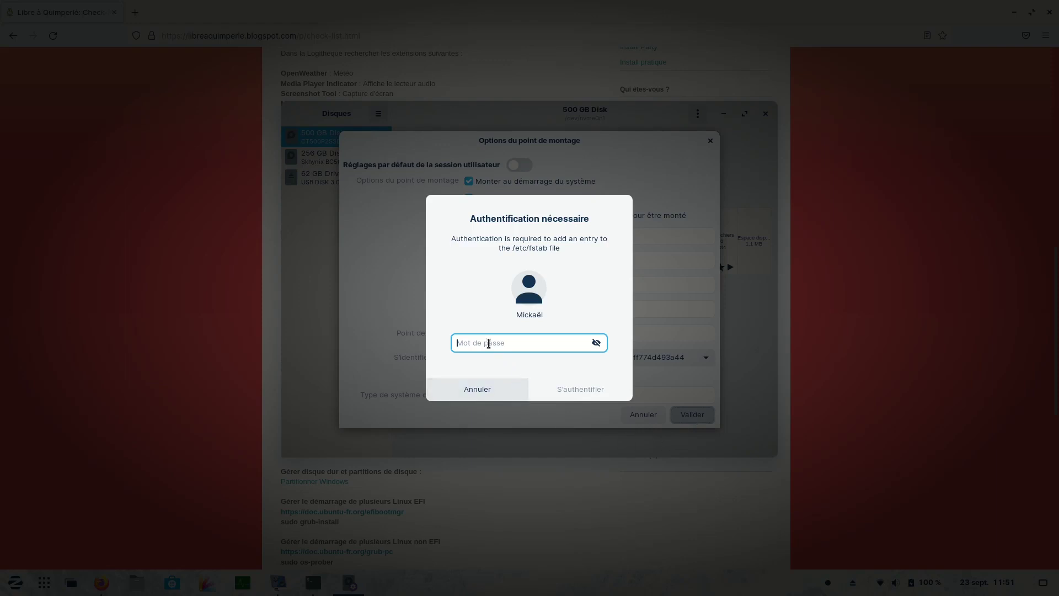
pyautogui.write('********')
pyautogui.press('Return')
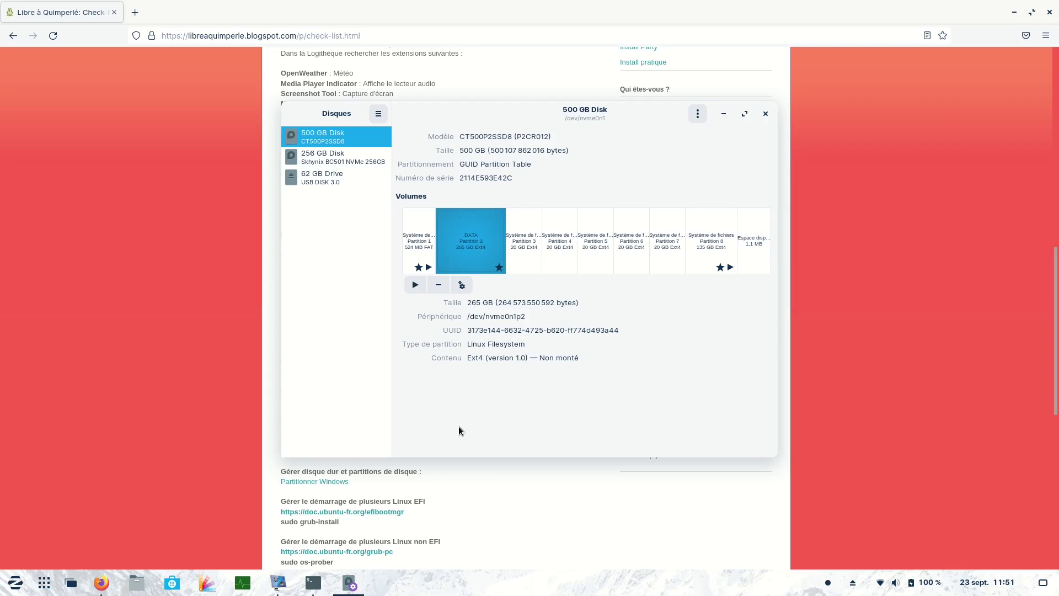
# Mount the DATA partition, then inspect partitions 4, 5 and 6 of the 500 GB disk.
pyautogui.click(415, 288)
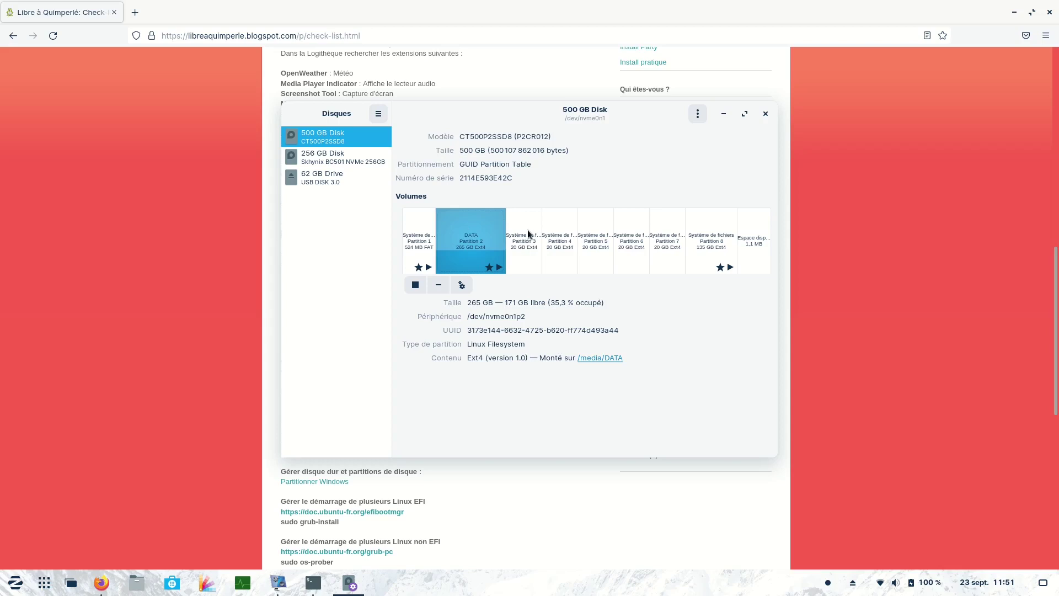
pyautogui.click(552, 237)
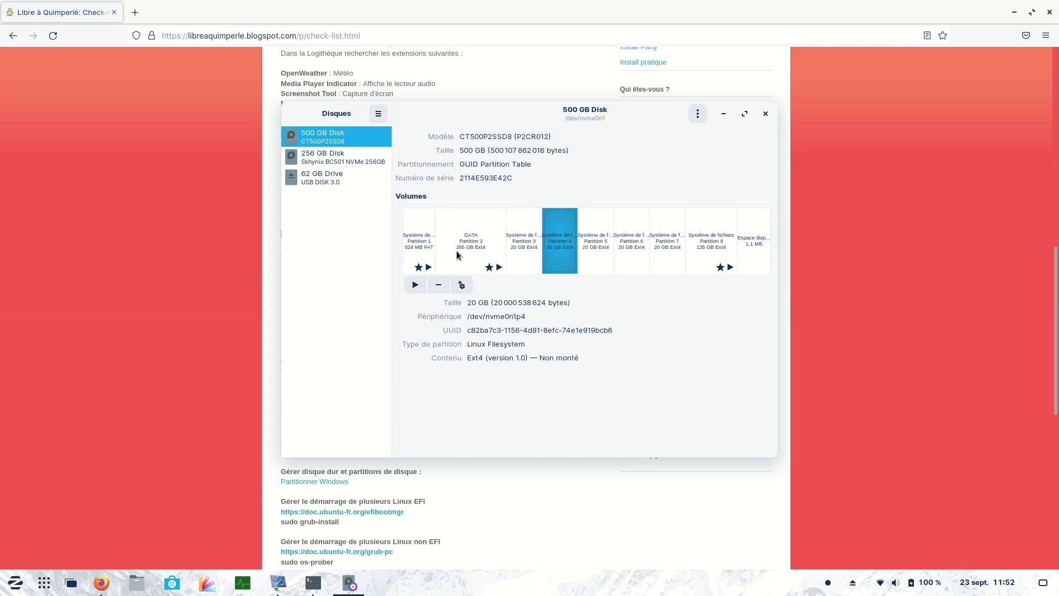
pyautogui.click(598, 247)
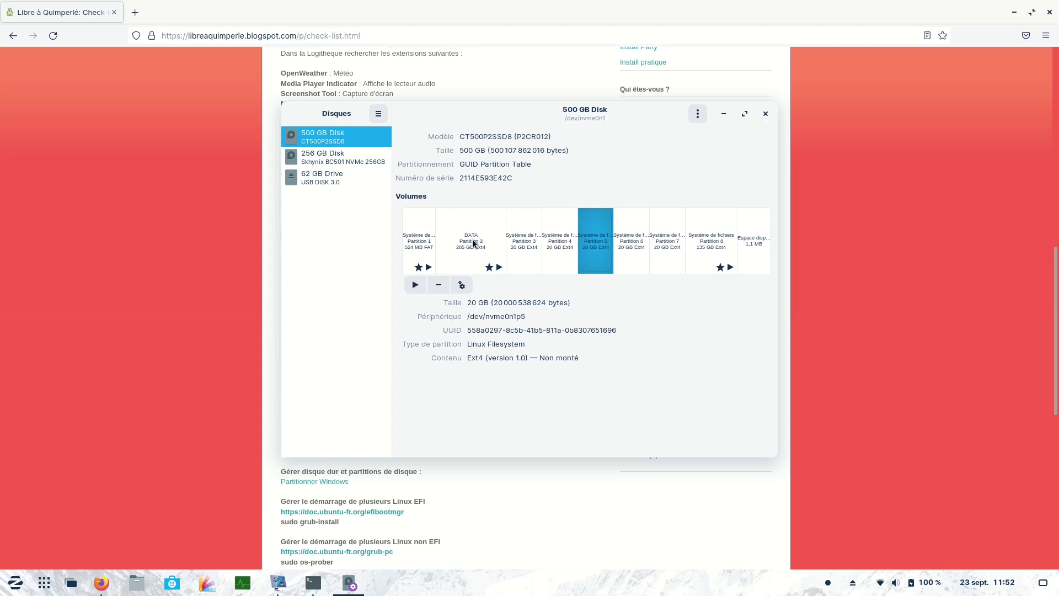
pyautogui.click(628, 242)
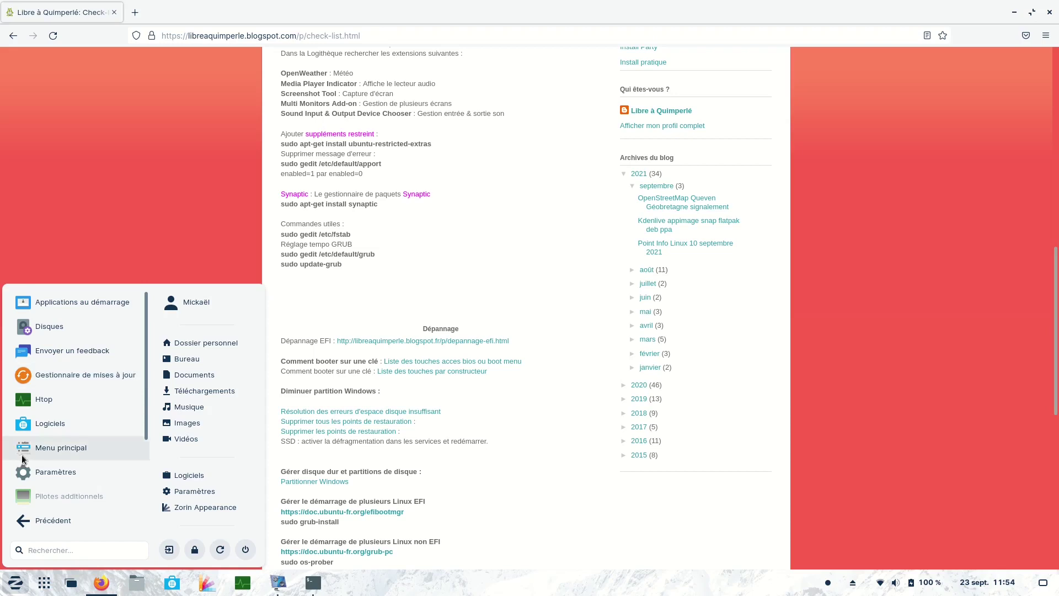
# Open Main Menu full-screen and make Calculatrice visible under Accessoires.
pyautogui.click(61, 446)
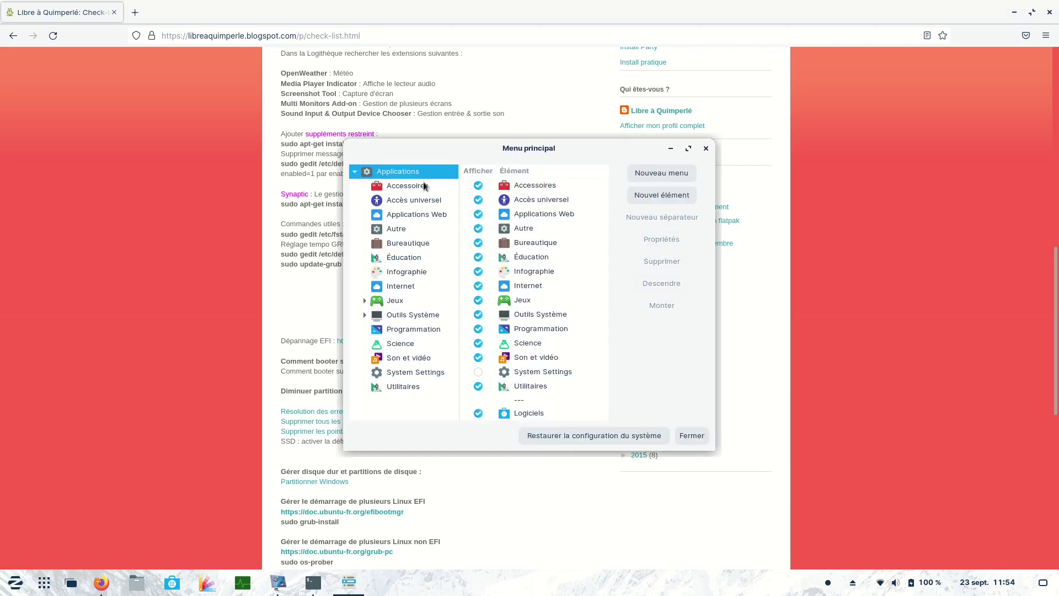
pyautogui.click(688, 148)
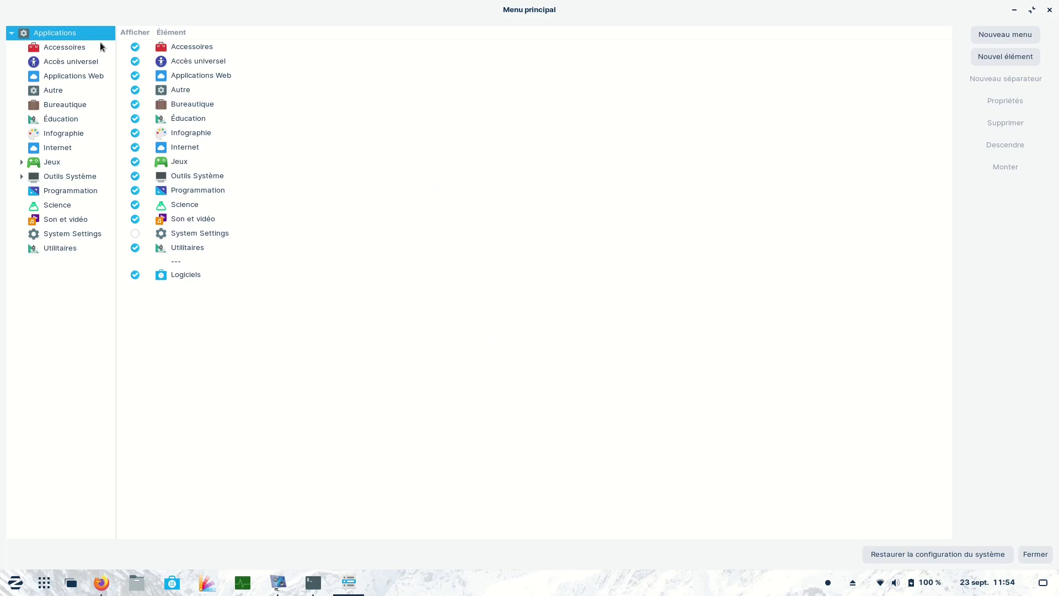
pyautogui.click(66, 47)
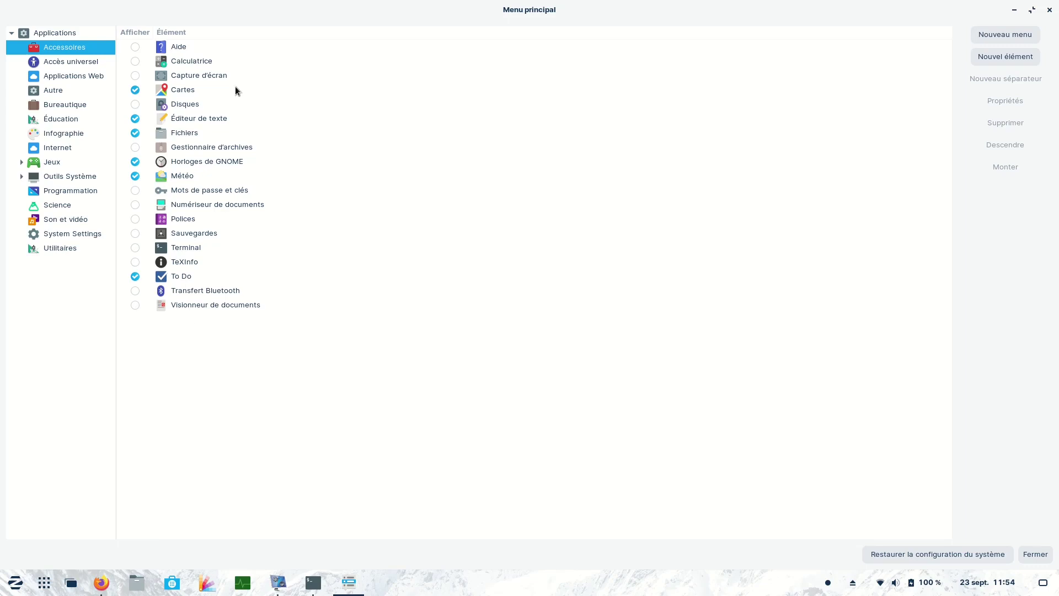
pyautogui.click(135, 61)
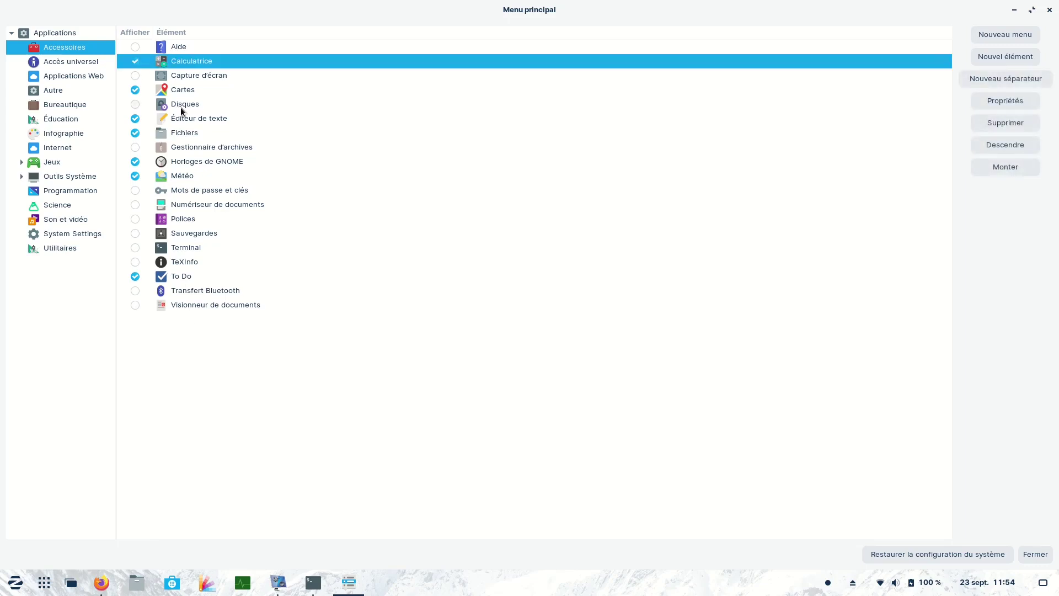
# Confirm Calculatrice appears in the start menu's Accessoires, then hide it again and verify it's gone.
pyautogui.click(15, 583)
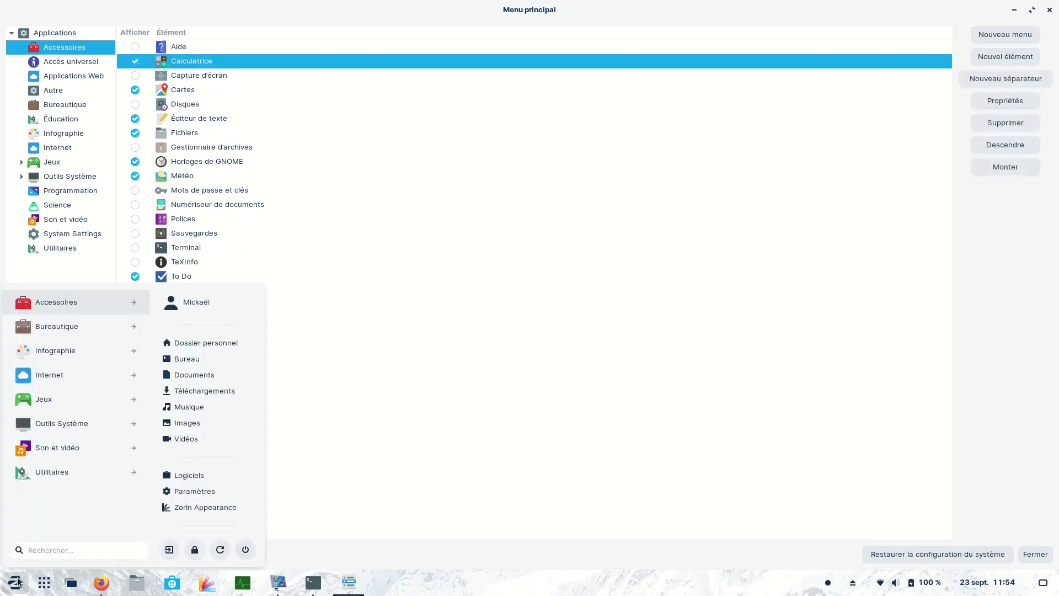
pyautogui.click(64, 307)
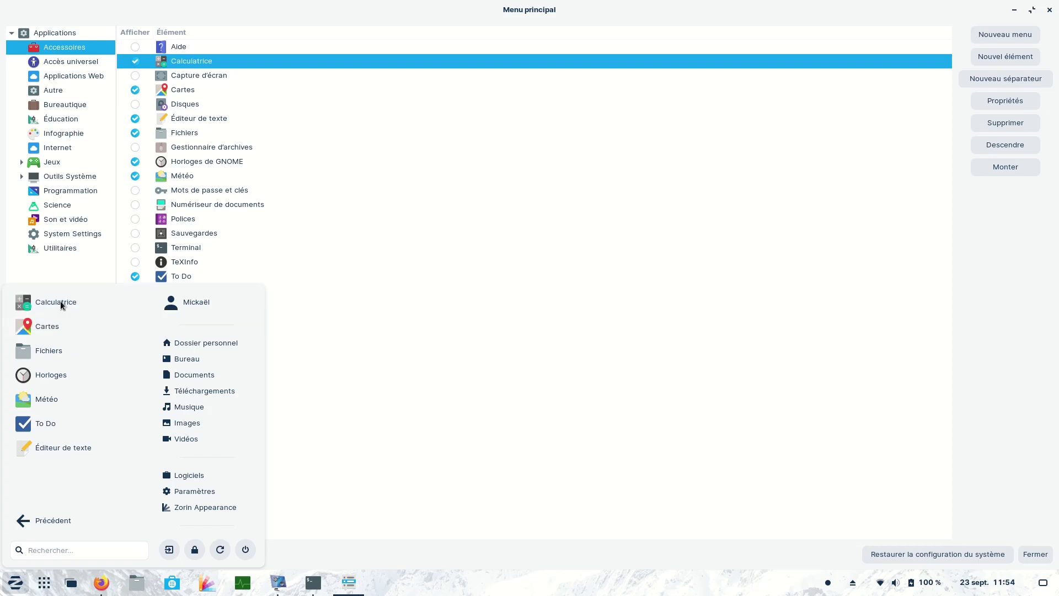
pyautogui.click(135, 61)
pyautogui.click(135, 61)
pyautogui.click(15, 582)
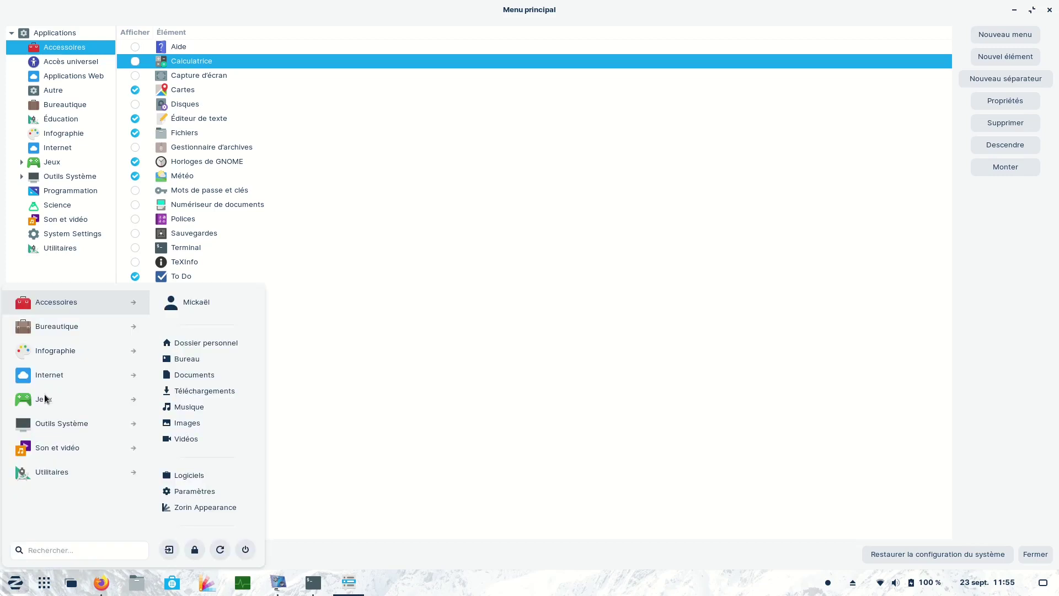
pyautogui.click(65, 310)
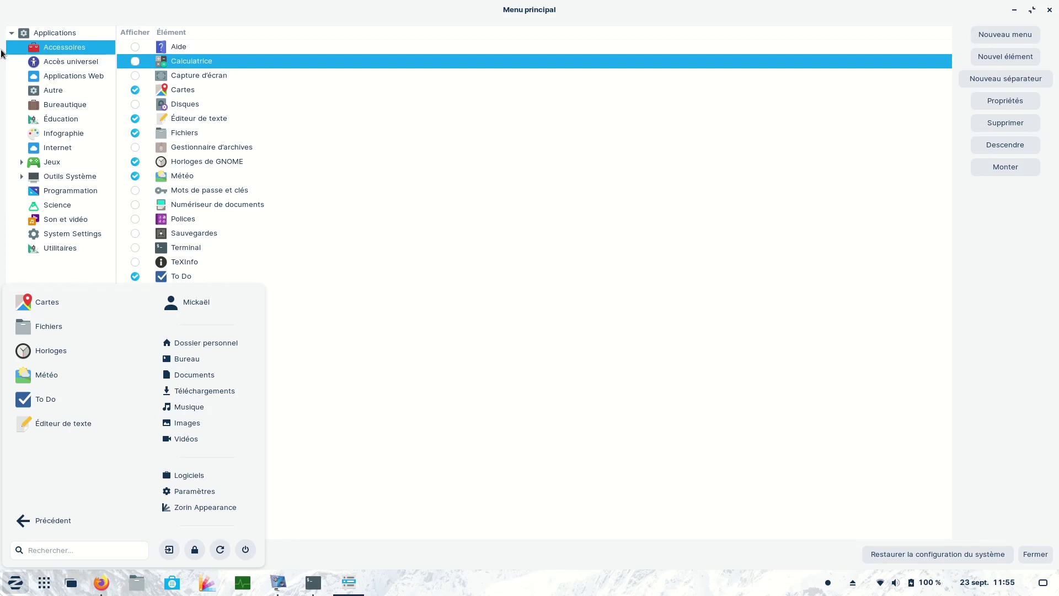
# Browse Bureautique and Outils Système in the editor and select Htop.
pyautogui.click(50, 107)
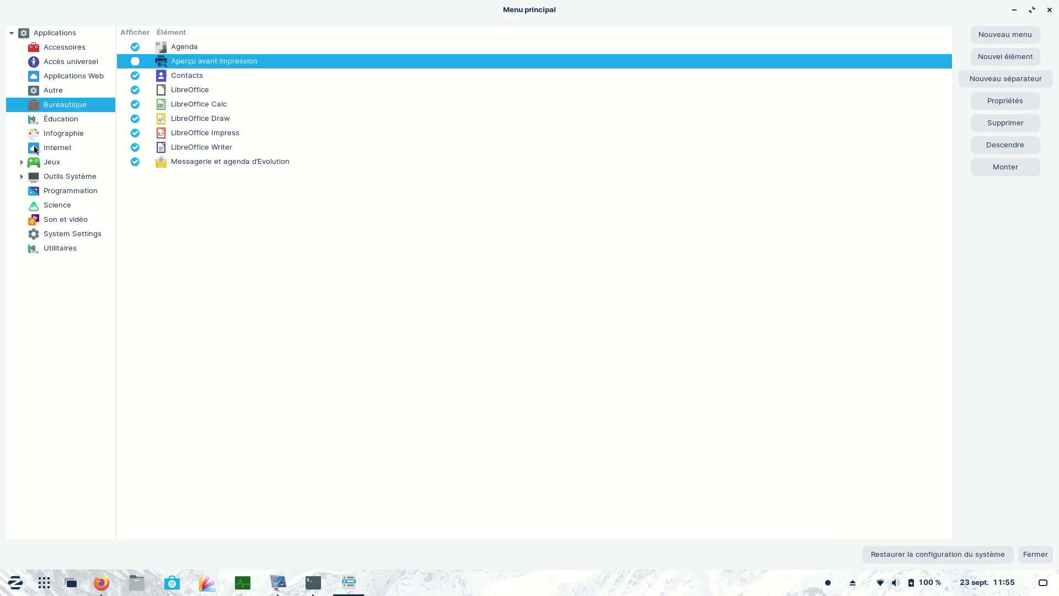
pyautogui.click(21, 176)
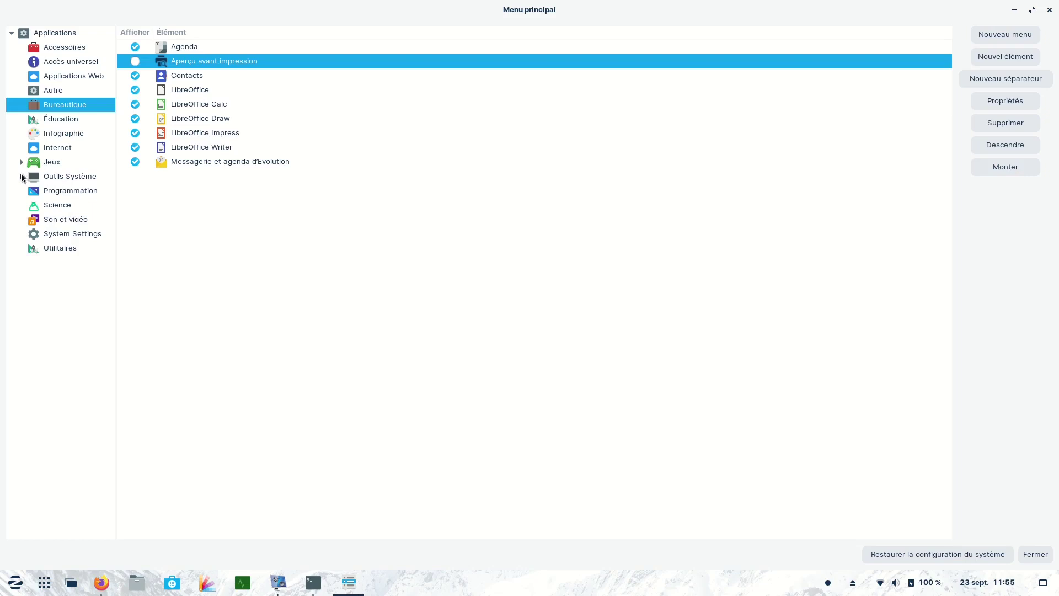
pyautogui.click(62, 177)
pyautogui.click(181, 145)
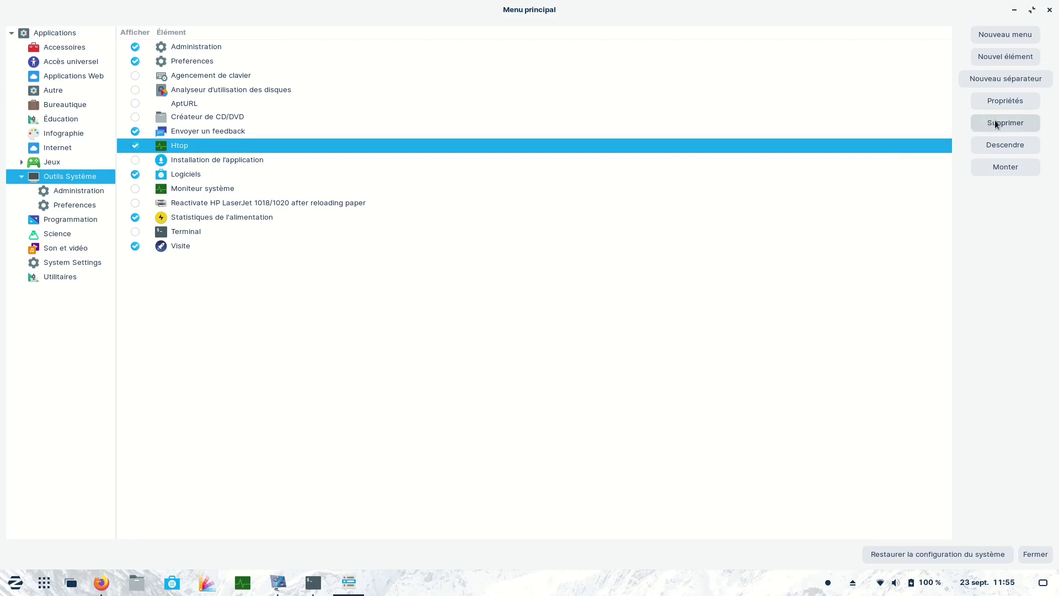
# Open Htop's launcher properties and the Applications au démarrage preferences beside it.
pyautogui.click(1005, 102)
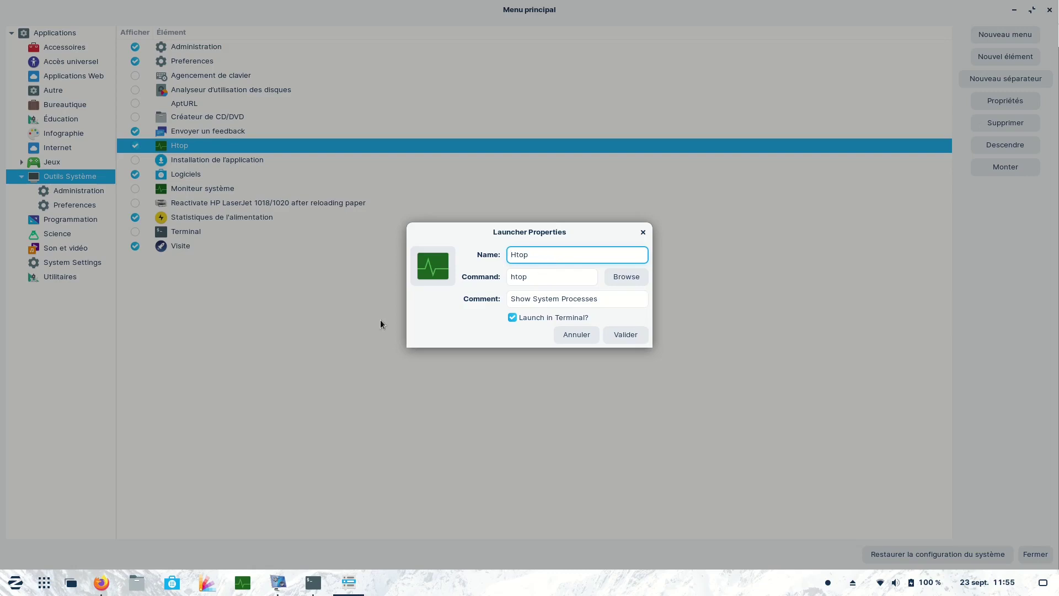
pyautogui.click(15, 582)
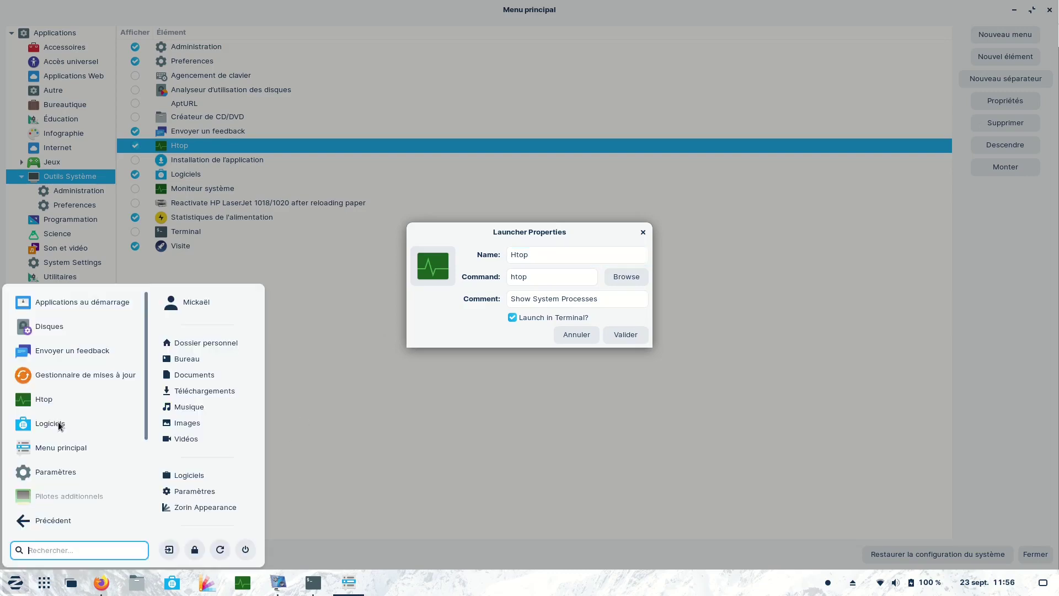
pyautogui.click(101, 333)
pyautogui.moveTo(498, 118); pyautogui.dragTo(837, 157)
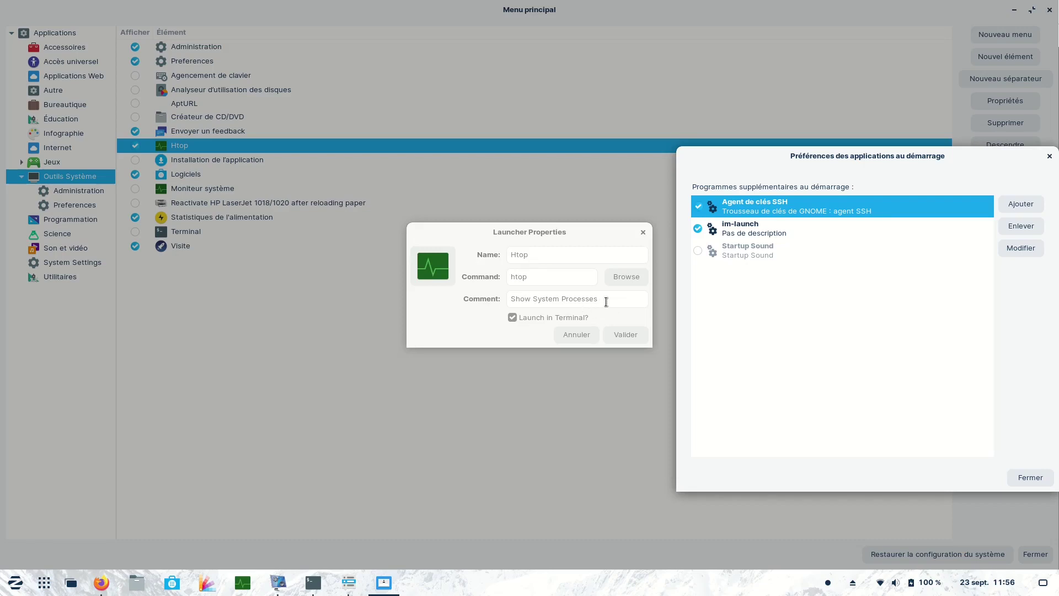
# Cancel adding a startup program, then close the startup preferences and Htop's properties unchanged.
pyautogui.click(1010, 204)
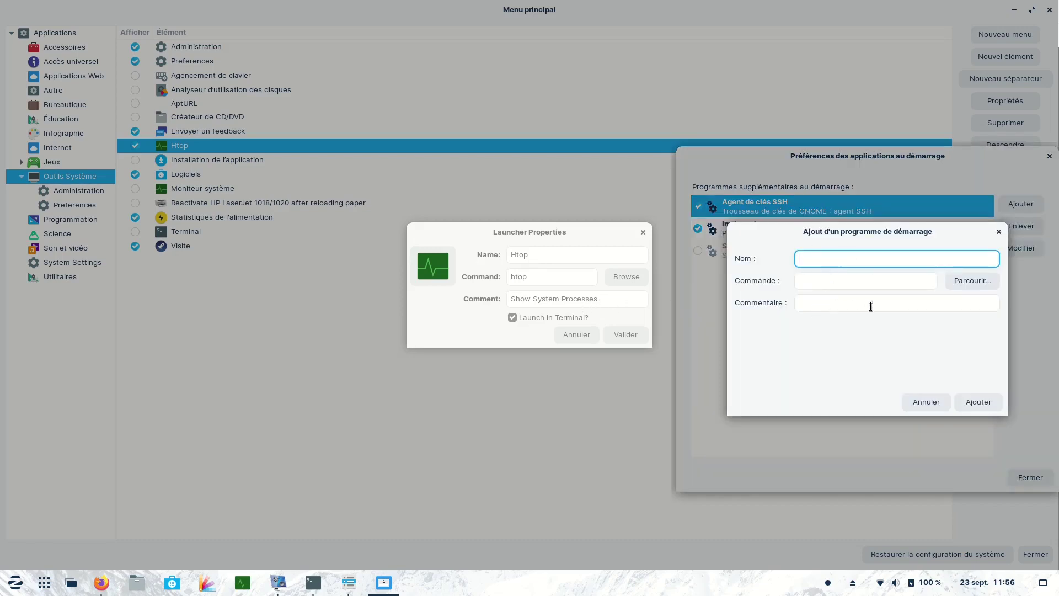
pyautogui.click(933, 404)
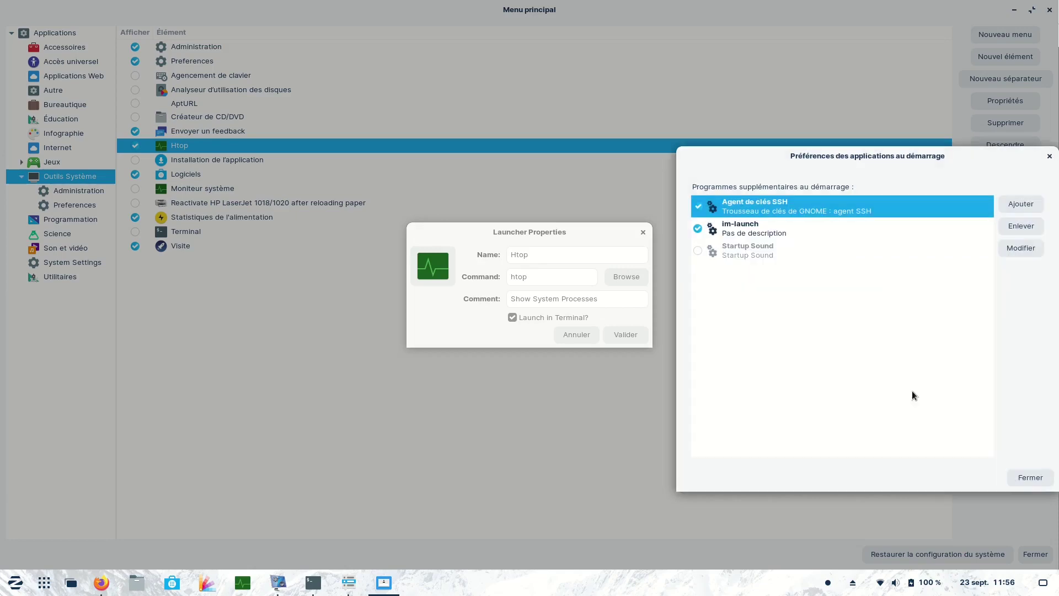
pyautogui.click(1027, 478)
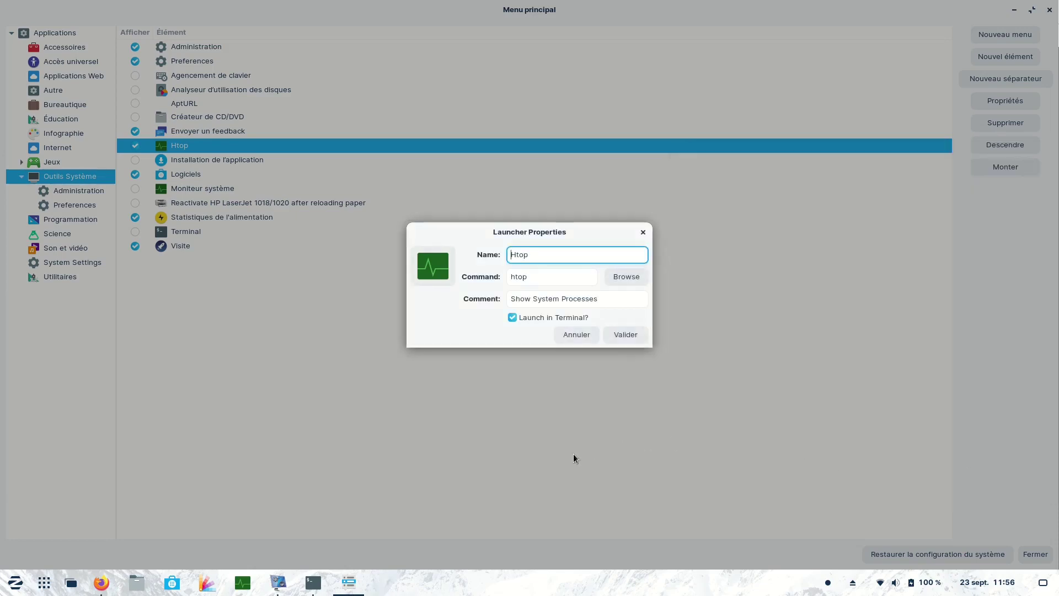
pyautogui.click(643, 232)
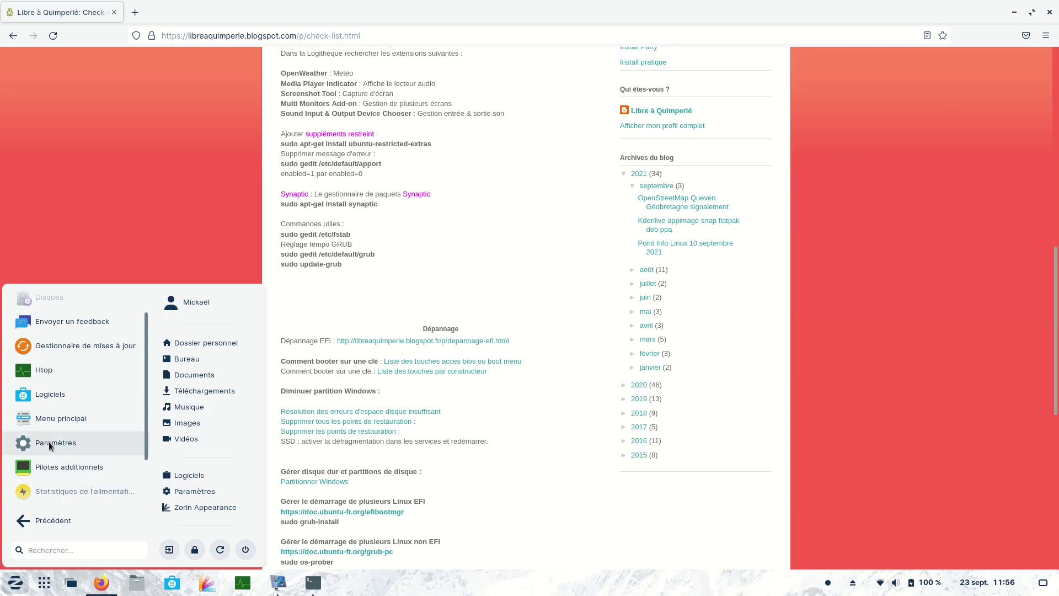
# Check Pilotes additionnels, then list the Son et vidéo apps such as Brasero and Rhythmbox.
pyautogui.scroll(-1, 62, 454)
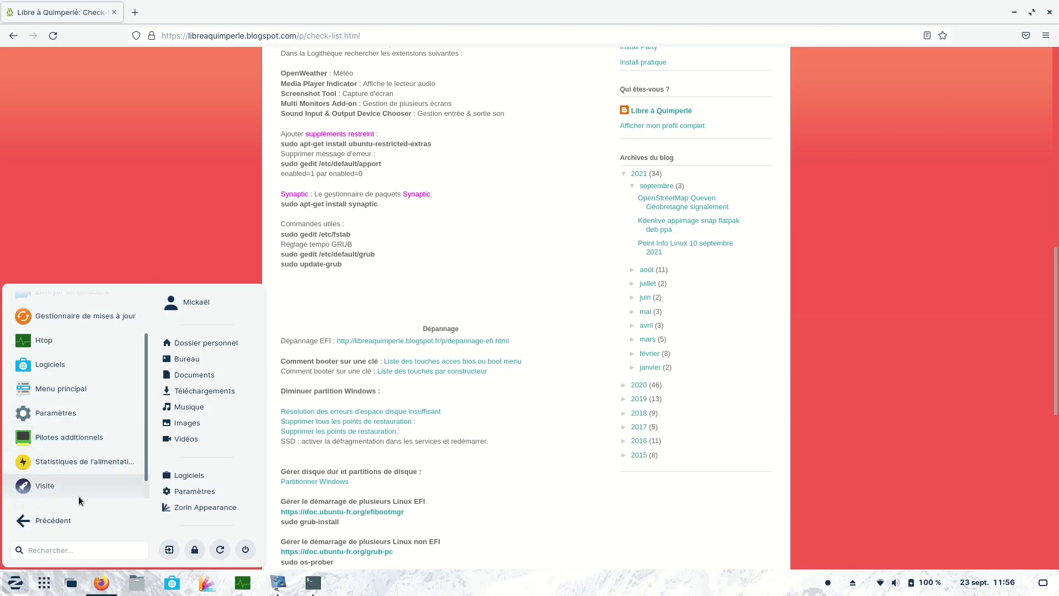
pyautogui.click(57, 436)
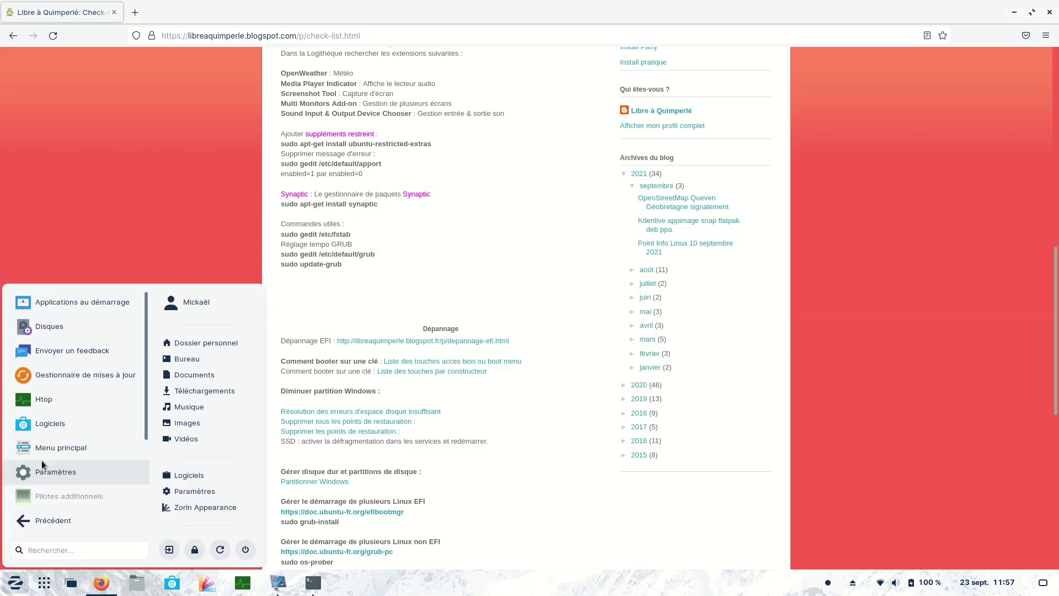
pyautogui.scroll(-3, 43, 461)
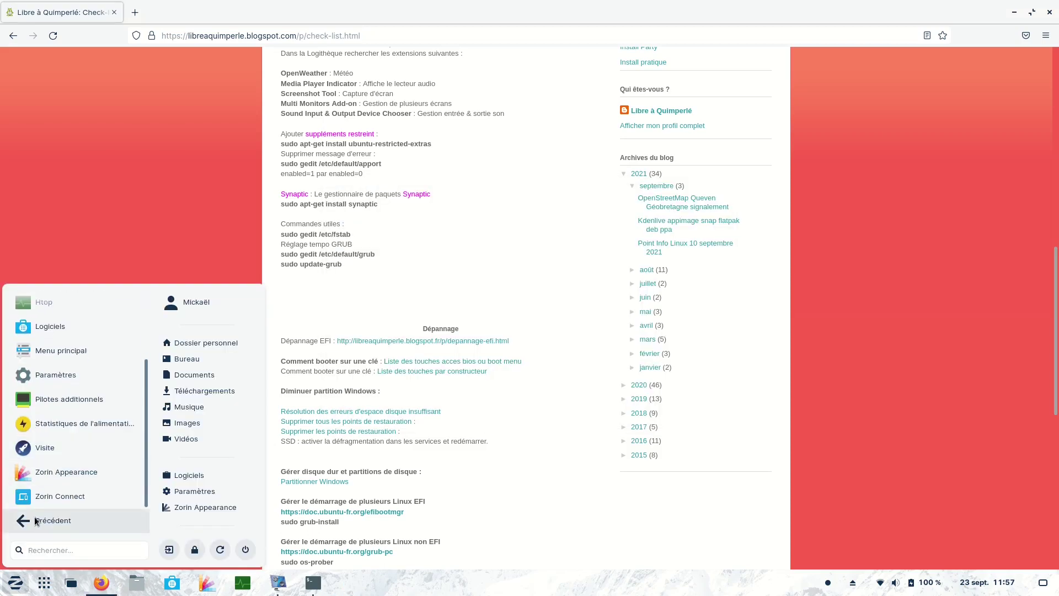
pyautogui.click(43, 521)
pyautogui.click(45, 451)
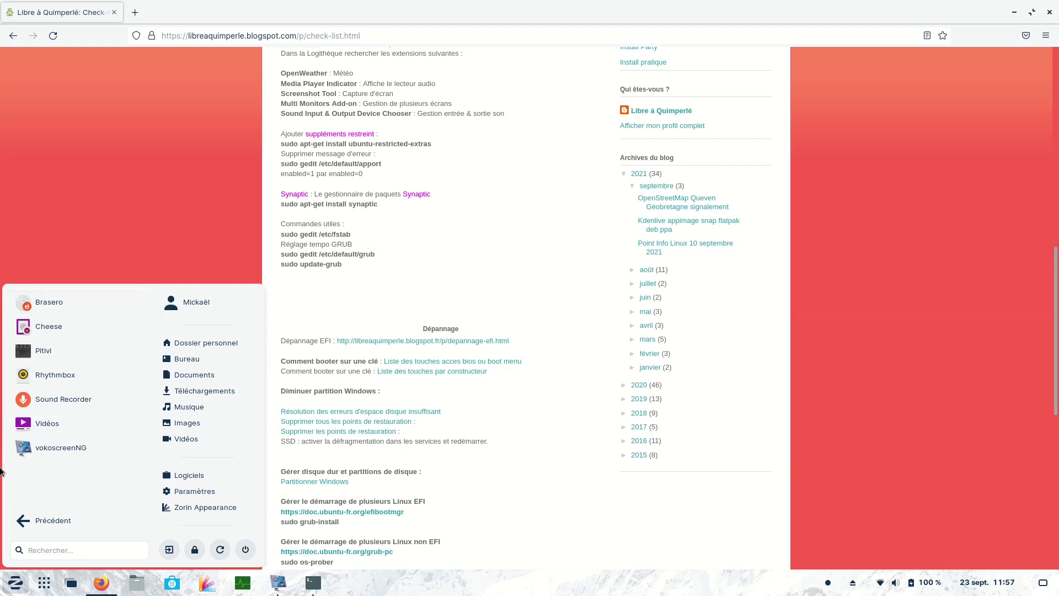
# Open Files and play the vokoscreenNG-2021-09-23_11-35-28.mkv recording, then close the player.
pyautogui.click(142, 591)
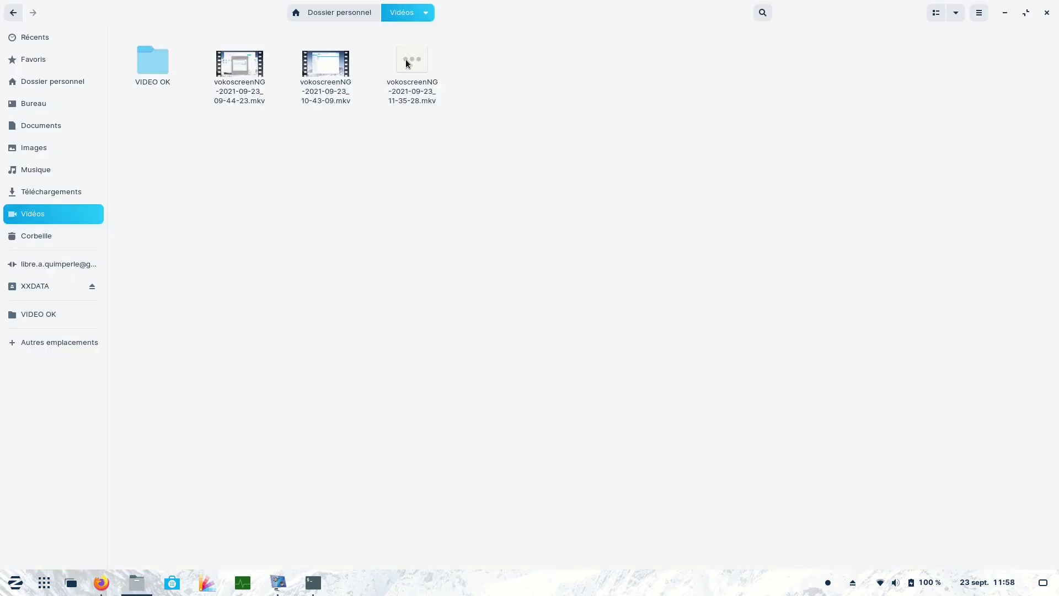
pyautogui.doubleClick(417, 71)
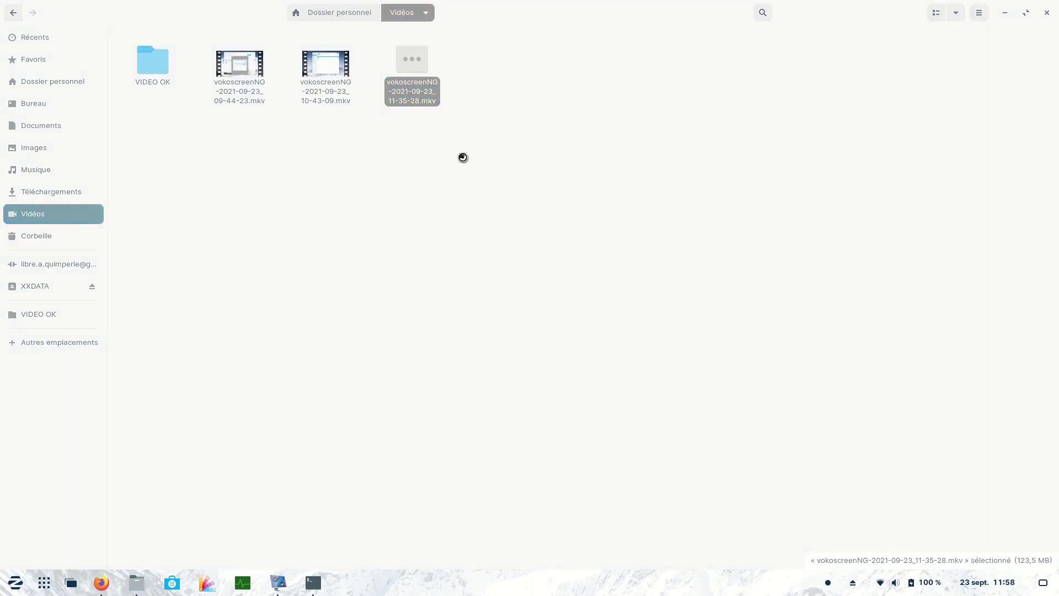
pyautogui.click(1047, 12)
pyautogui.click(499, 251)
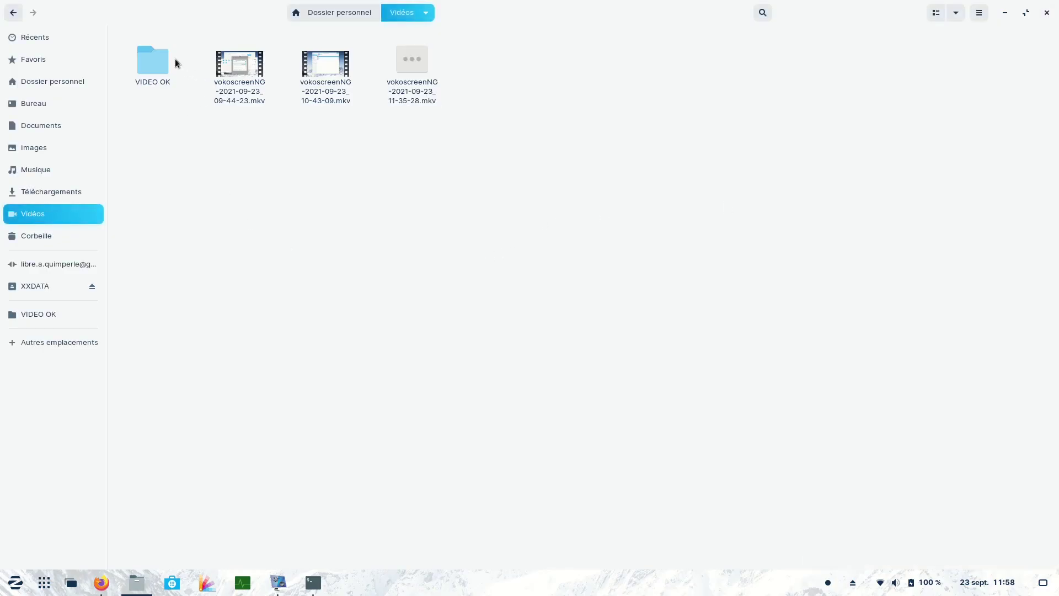
# Play the first Jardin garden video from the DATA drive, then close the player and Files.
pyautogui.click(14, 346)
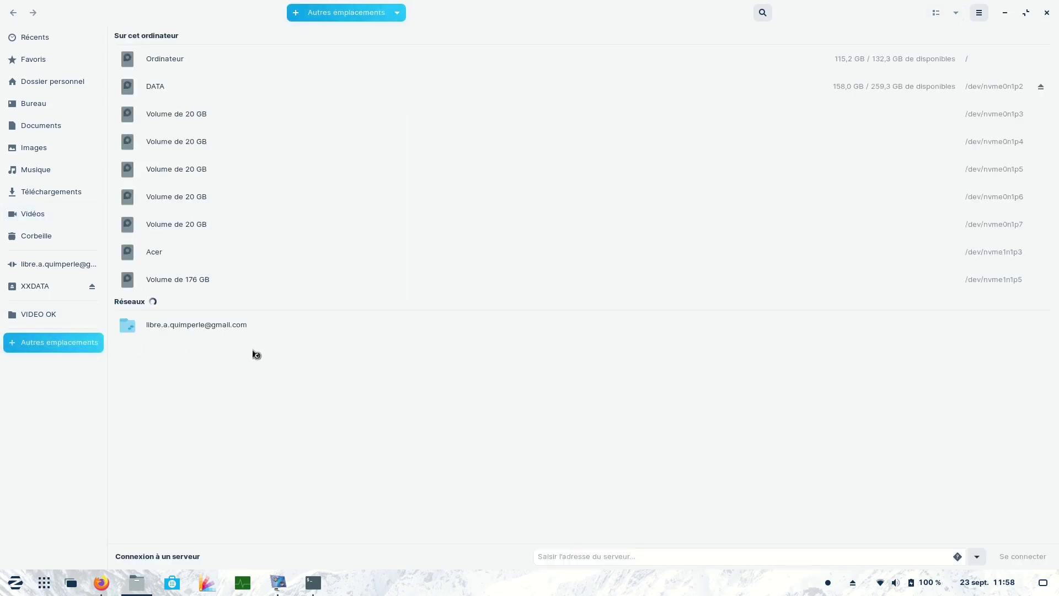
pyautogui.click(151, 291)
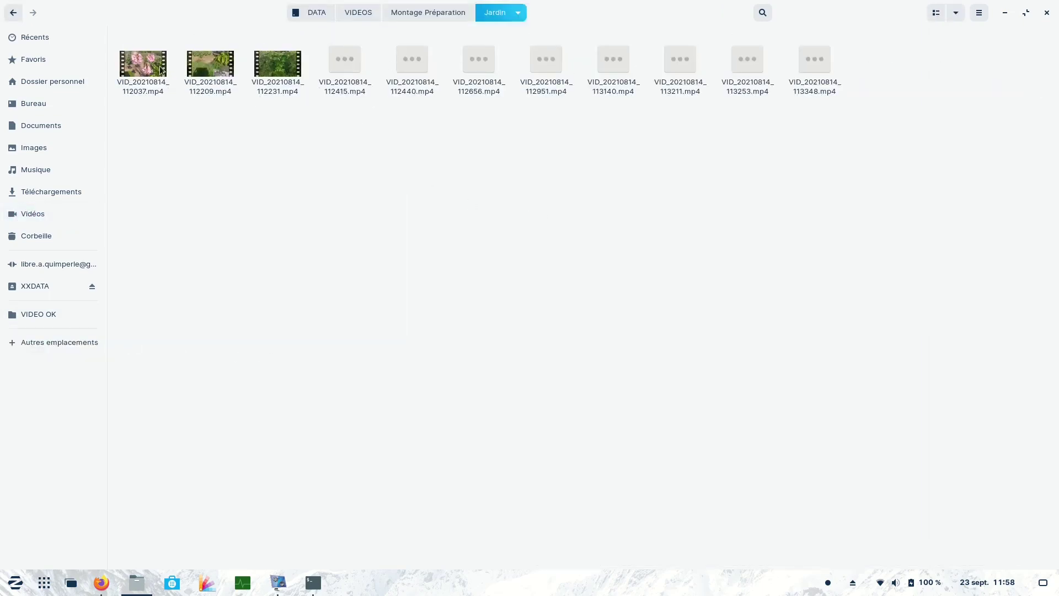
pyautogui.doubleClick(142, 65)
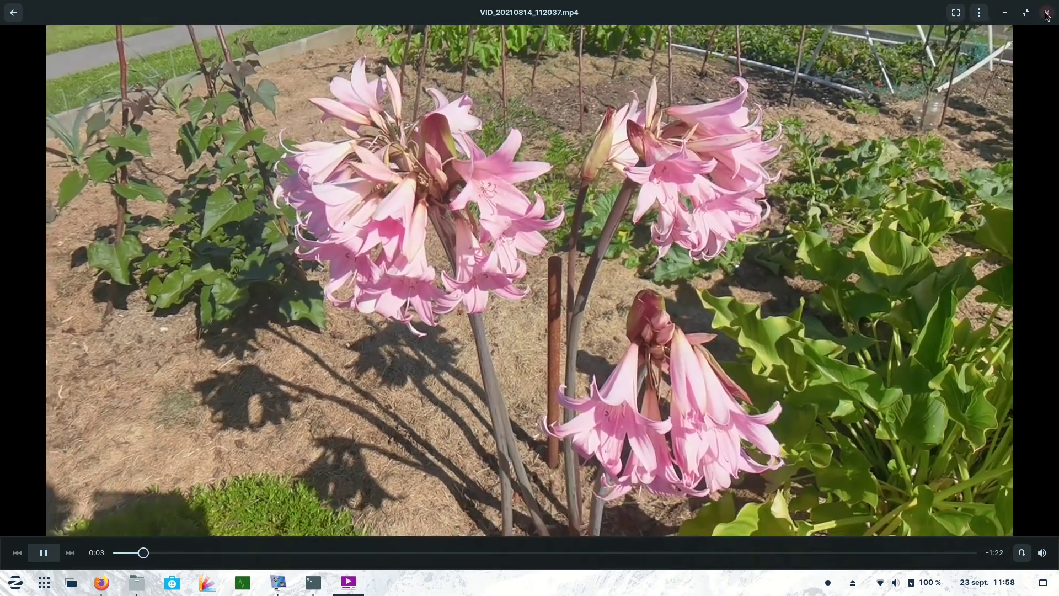
pyautogui.click(1047, 12)
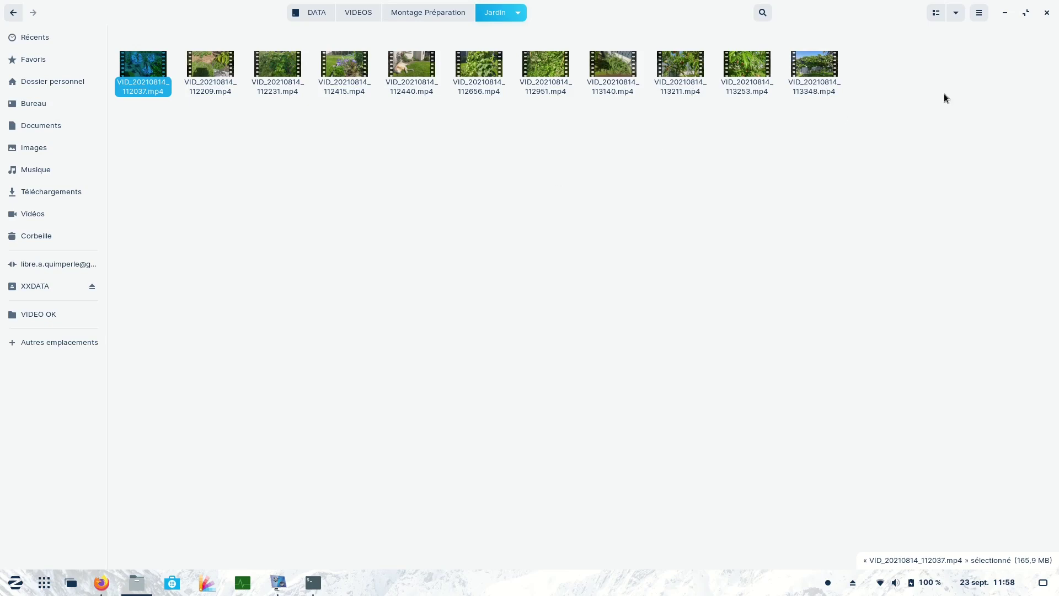
pyautogui.click(1048, 12)
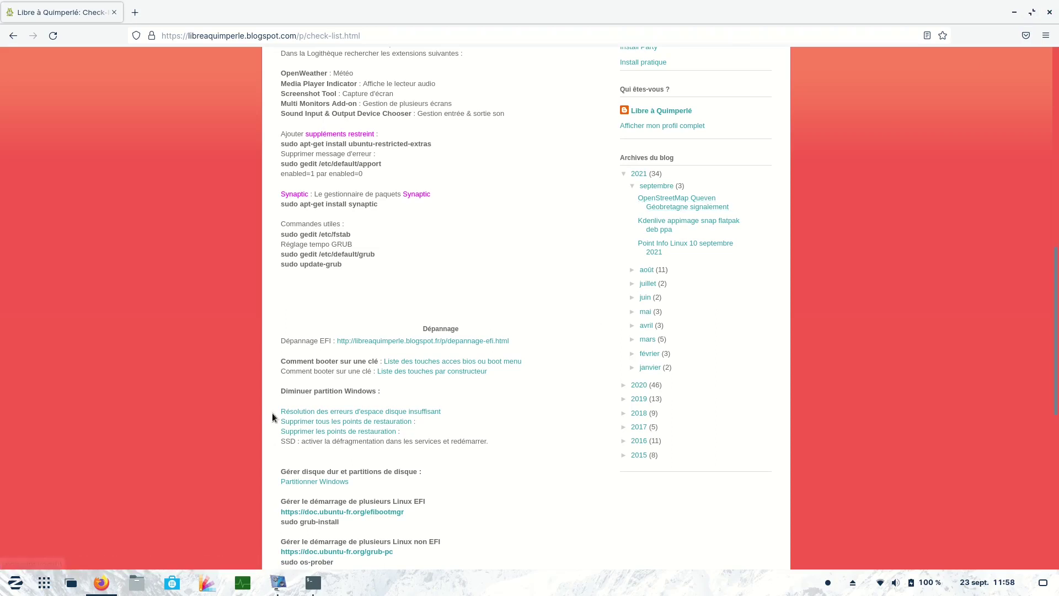
# Launch Disk Usage Analyzer from the Utilitaires apps.
pyautogui.click(15, 583)
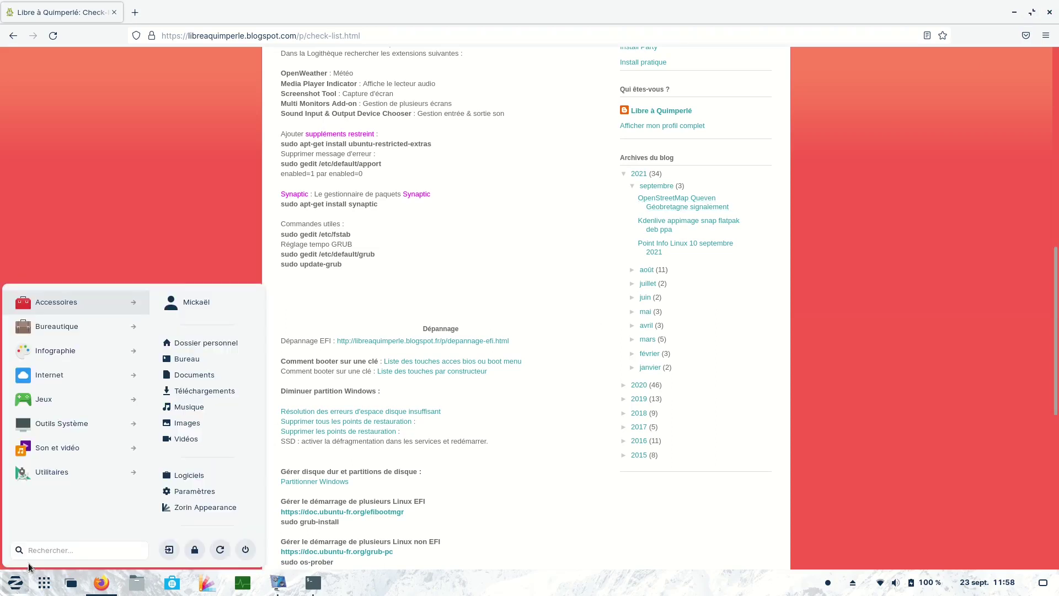
pyautogui.click(67, 448)
pyautogui.click(34, 525)
pyautogui.click(46, 472)
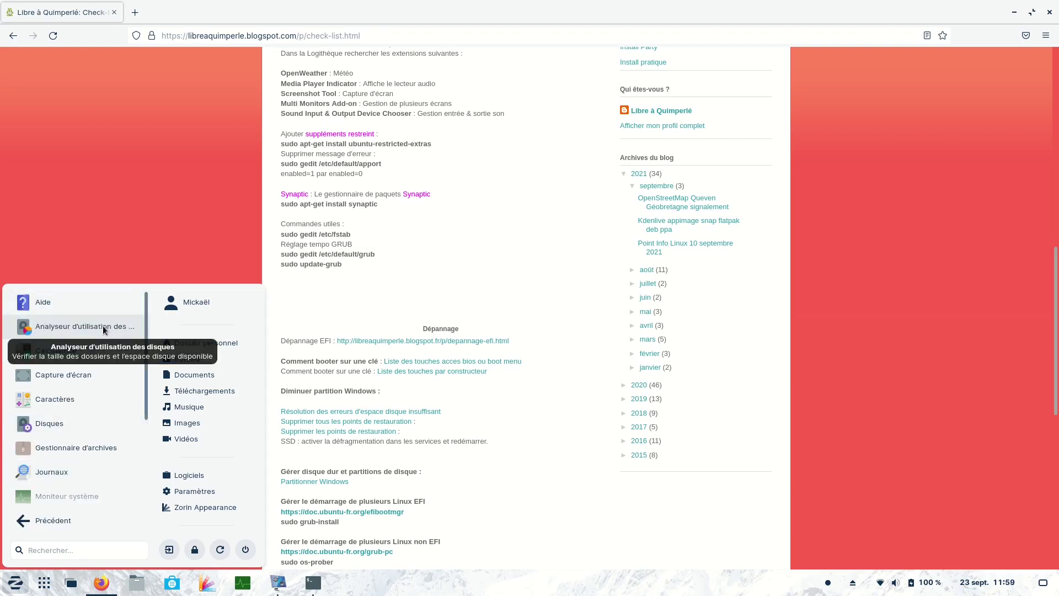
pyautogui.click(77, 325)
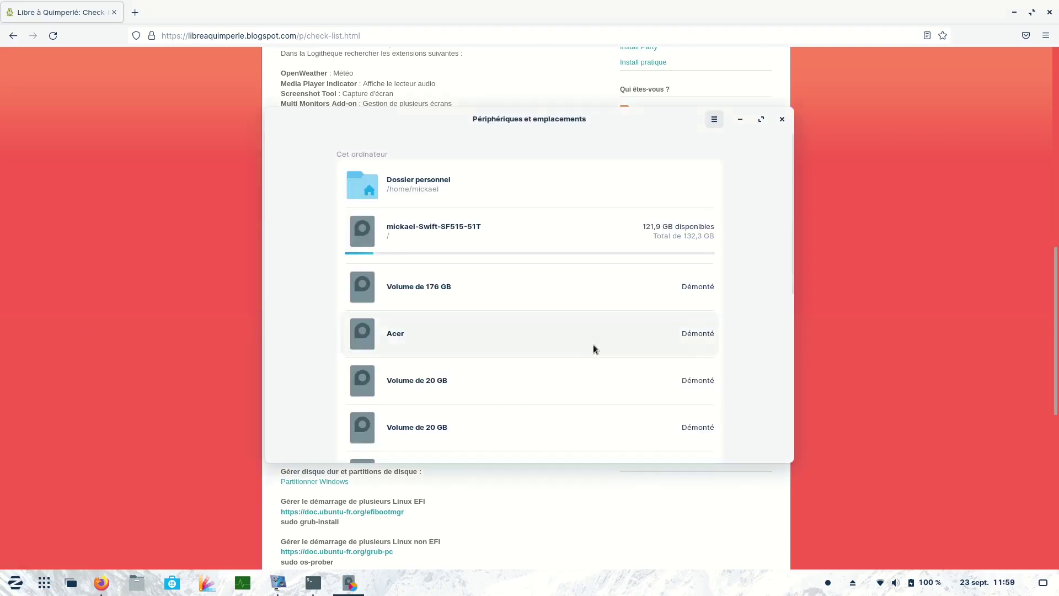
# Scan the 10,3 GB system volume, drill into usr and lib (3,6 GB), then return to /.
pyautogui.scroll(-3, 473, 353)
pyautogui.scroll(3, 475, 361)
pyautogui.click(412, 243)
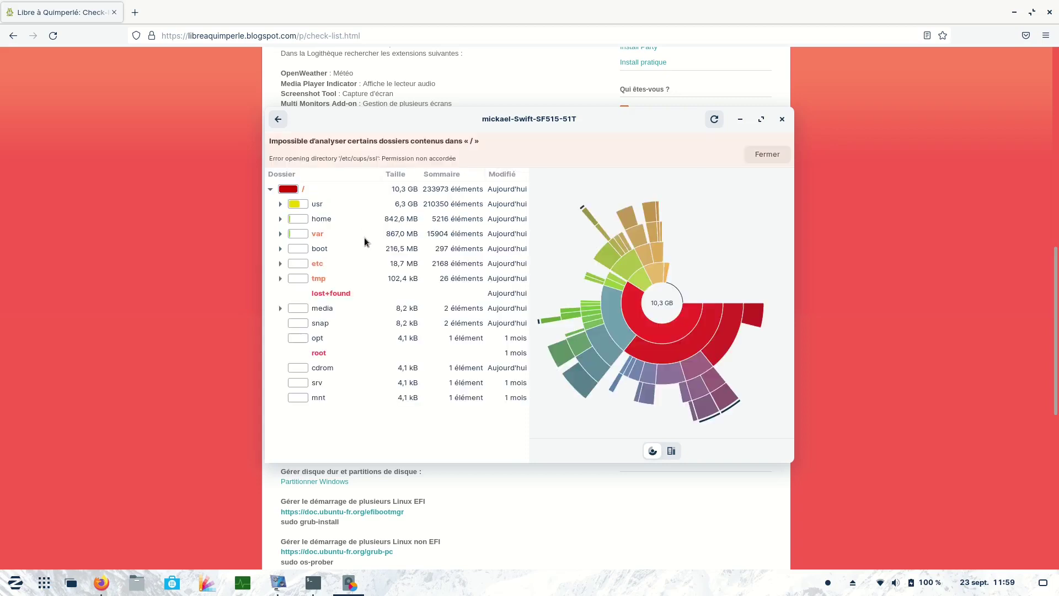
pyautogui.click(674, 322)
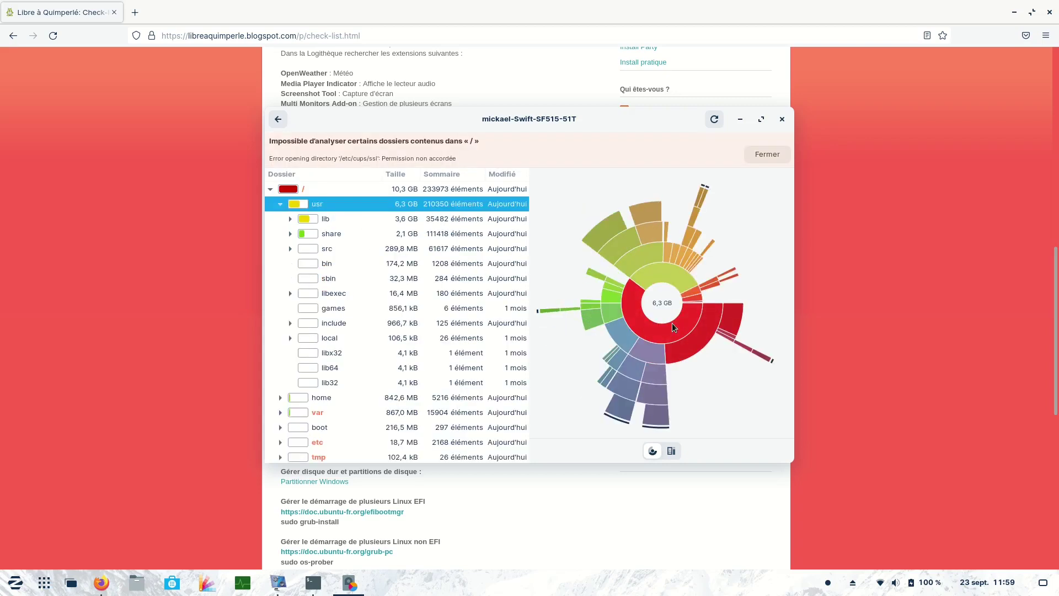
pyautogui.moveTo(675, 327)
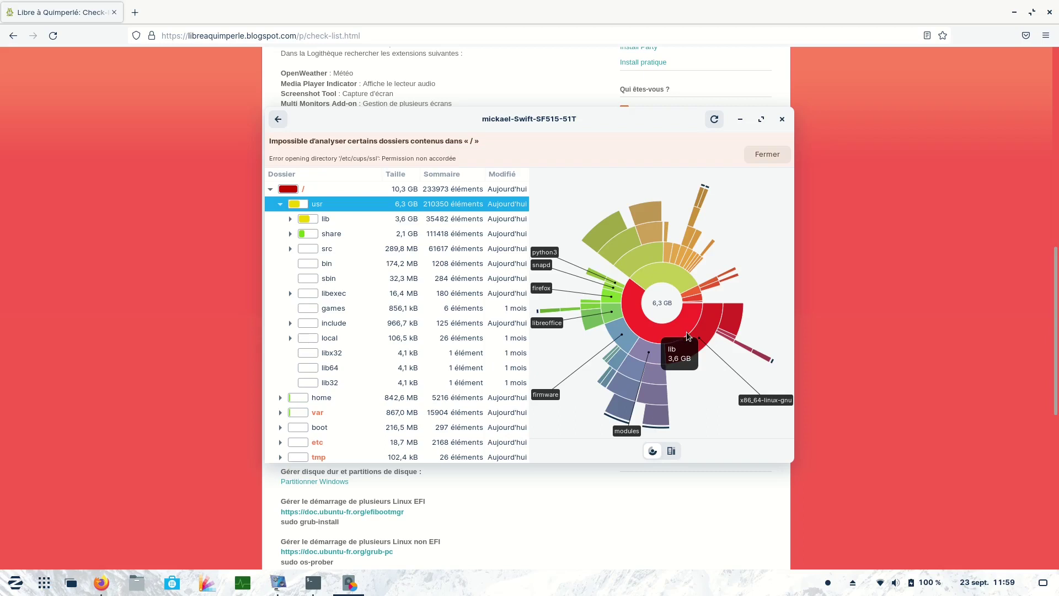
pyautogui.click(686, 333)
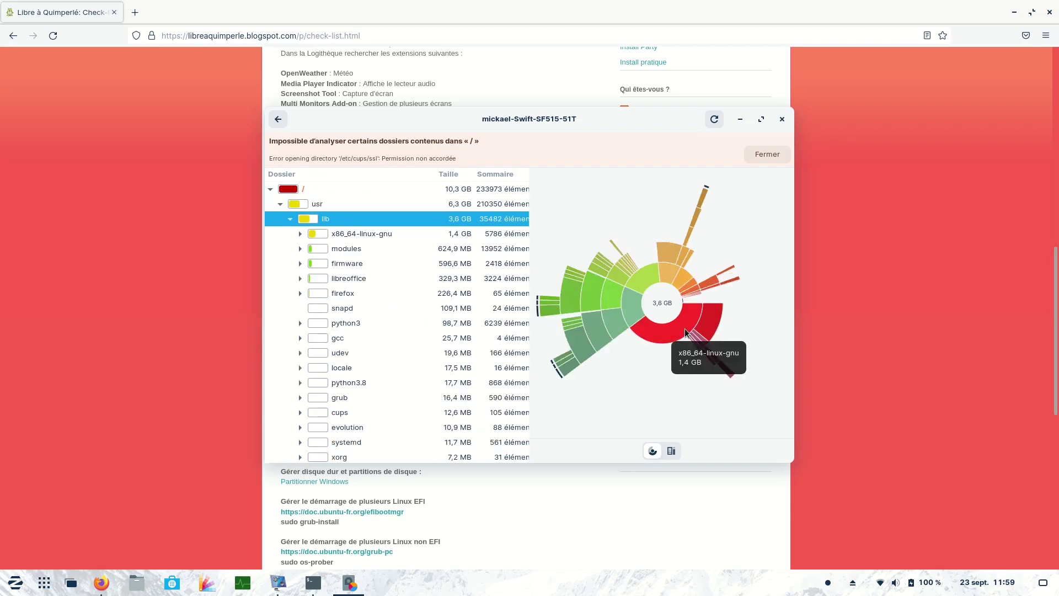
pyautogui.click(270, 190)
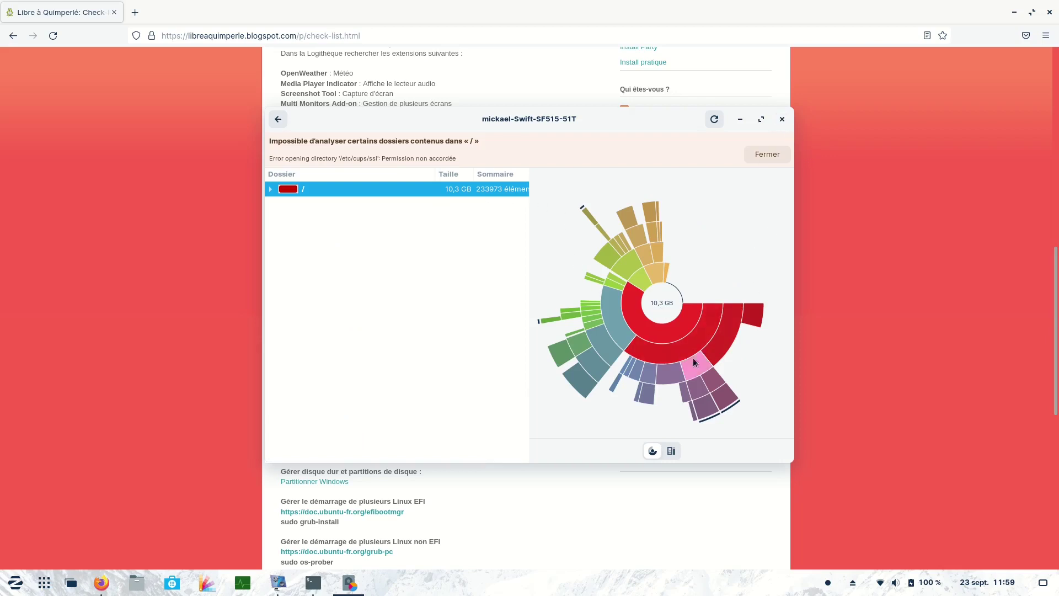
pyautogui.click(772, 154)
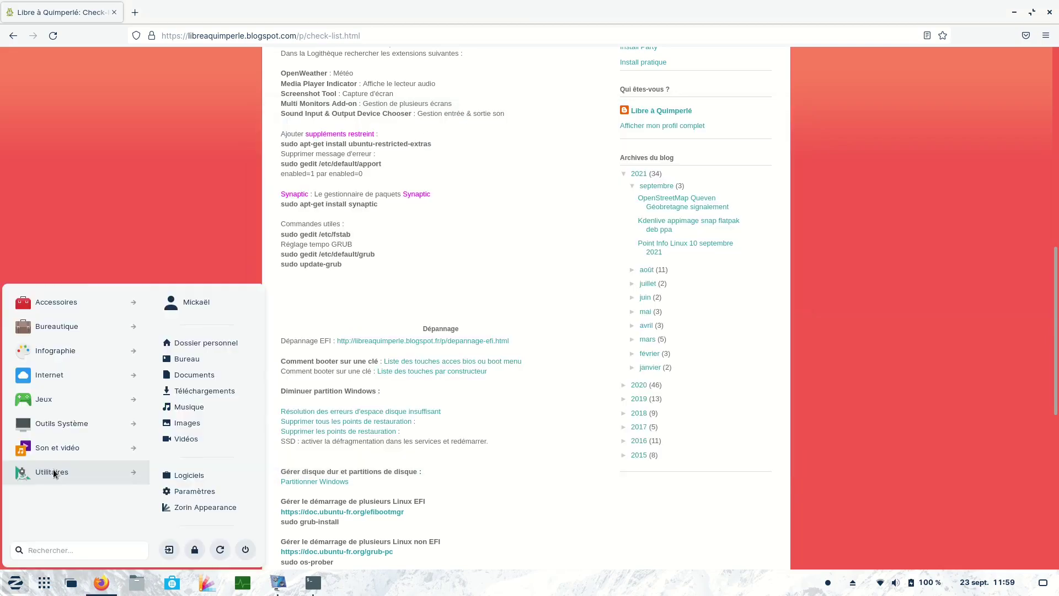
pyautogui.click(54, 473)
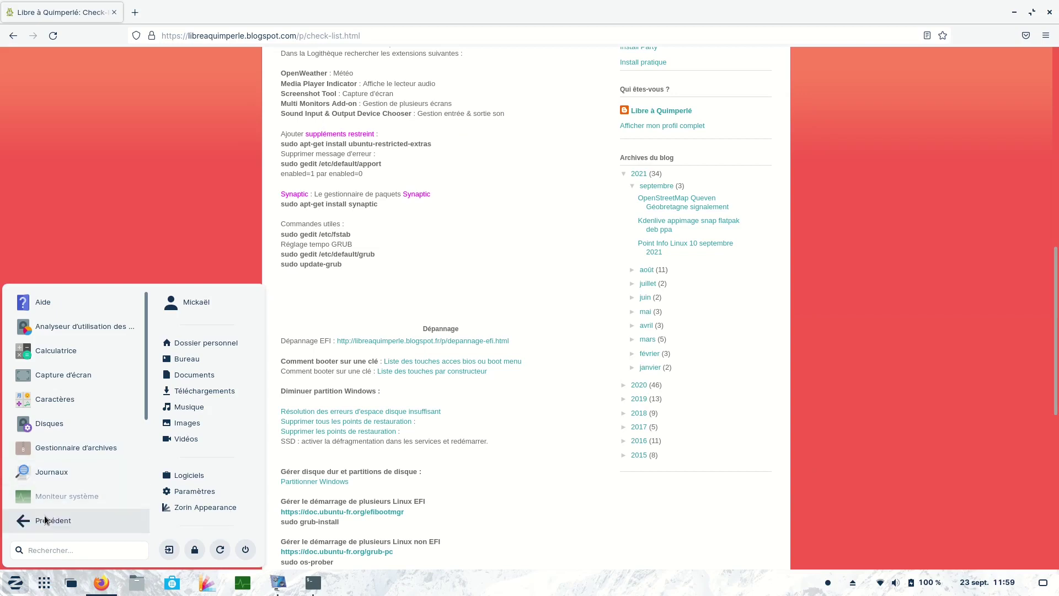
# Launch Sauvegardes and toggle automatic backups off and back on.
pyautogui.scroll(-4, 49, 462)
pyautogui.scroll(-2, 52, 459)
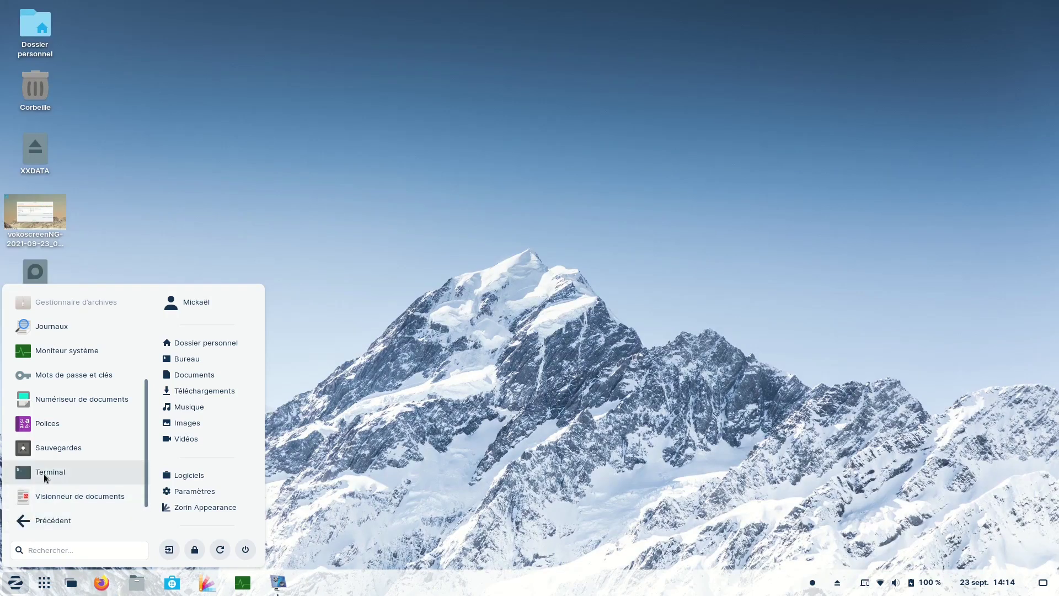
pyautogui.click(65, 448)
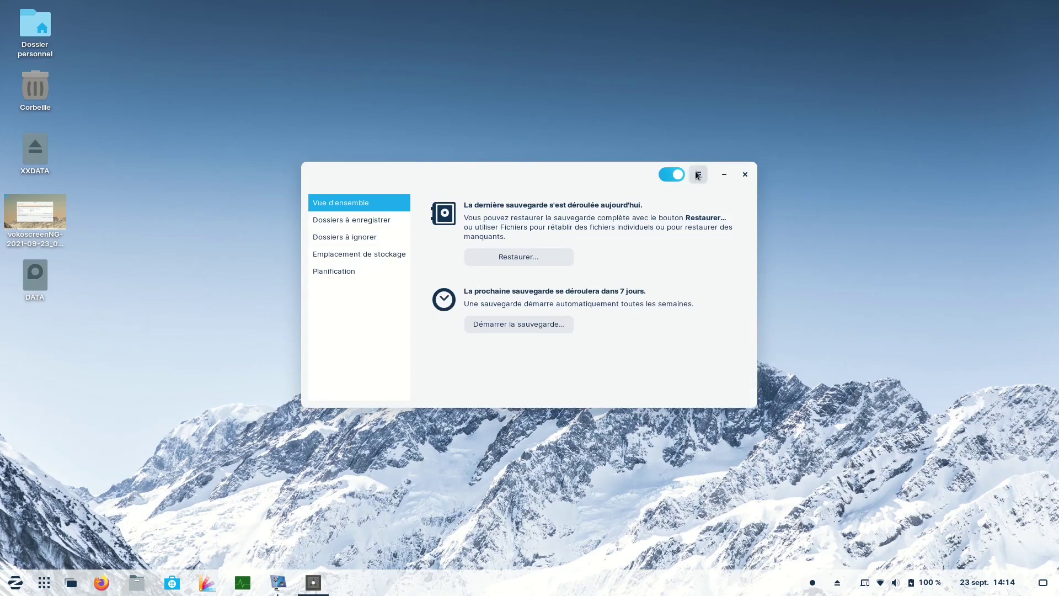
pyautogui.click(667, 176)
pyautogui.click(673, 175)
# Replace Dossier personnel with ~/Images as the backed-up folder, then review ignored folders and storage.
pyautogui.click(358, 223)
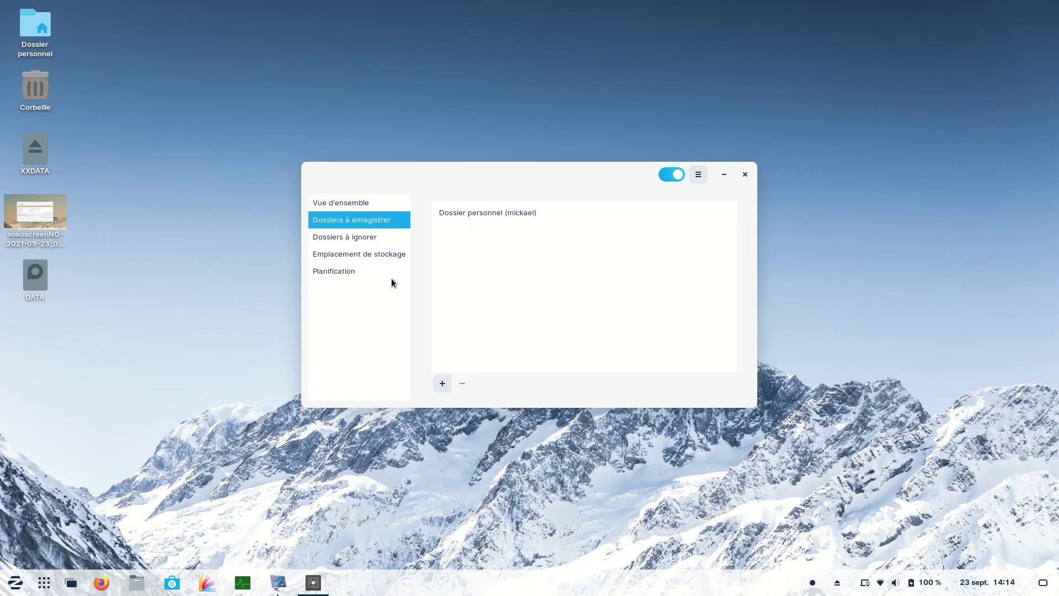
pyautogui.click(480, 215)
pyautogui.click(464, 383)
pyautogui.click(442, 383)
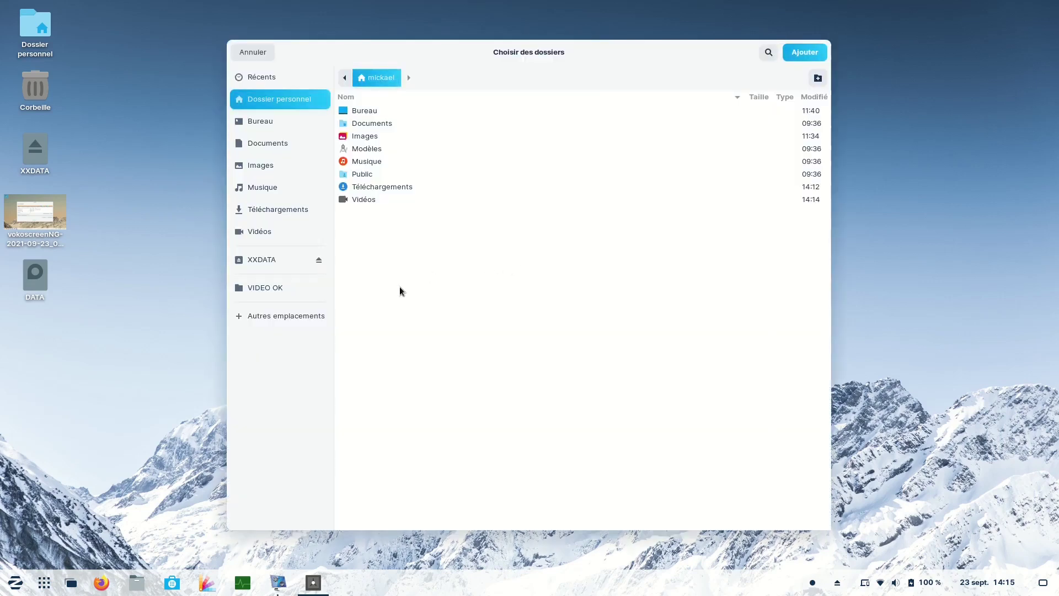
pyautogui.click(365, 136)
pyautogui.click(805, 52)
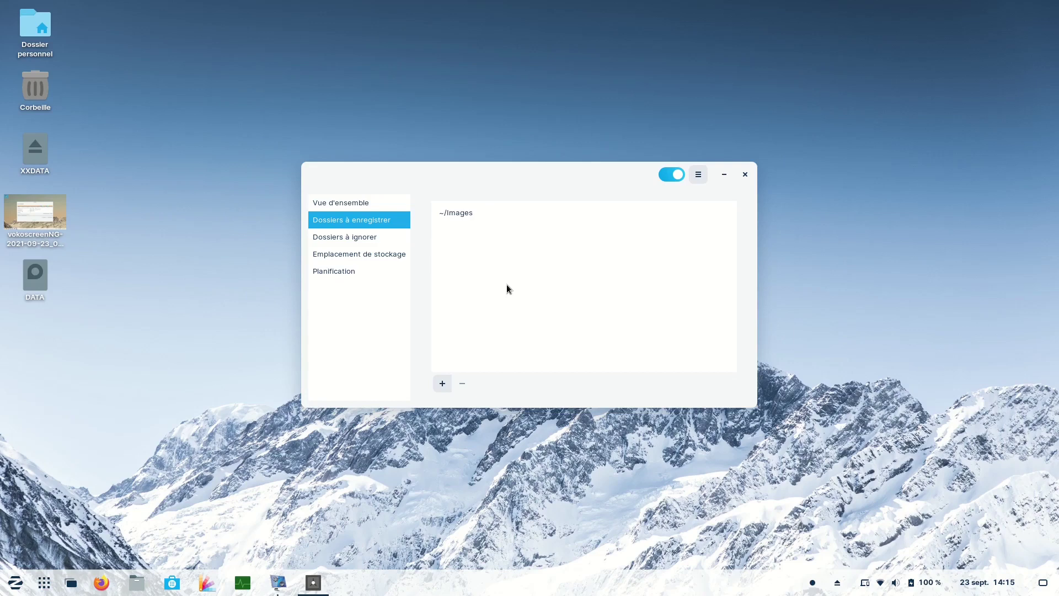
pyautogui.click(351, 240)
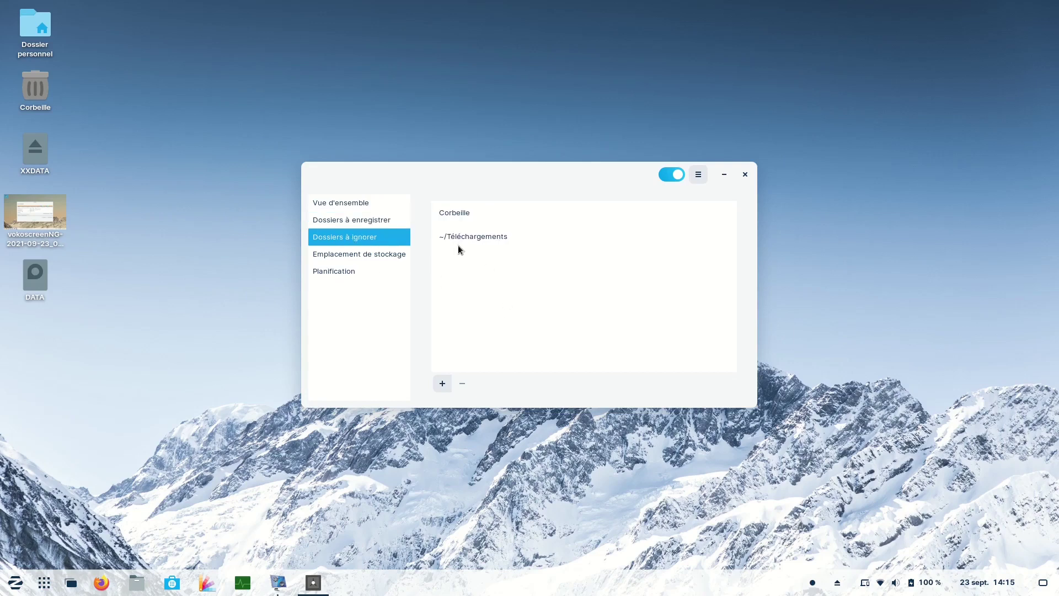
pyautogui.click(364, 255)
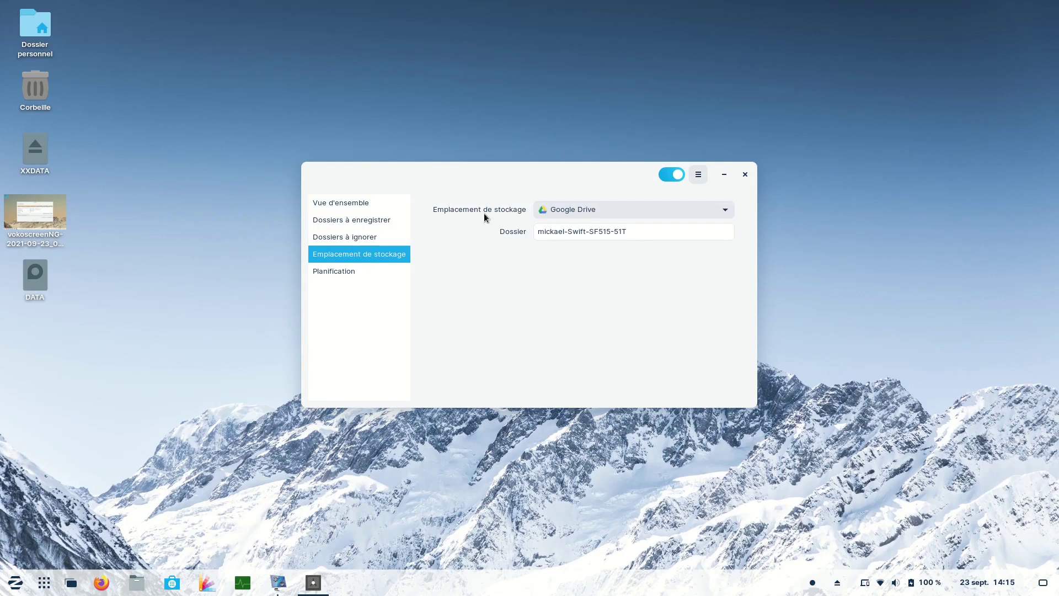
# Set the storage location to Dossier local and browse the folder chooser to the DATA drive.
pyautogui.click(724, 208)
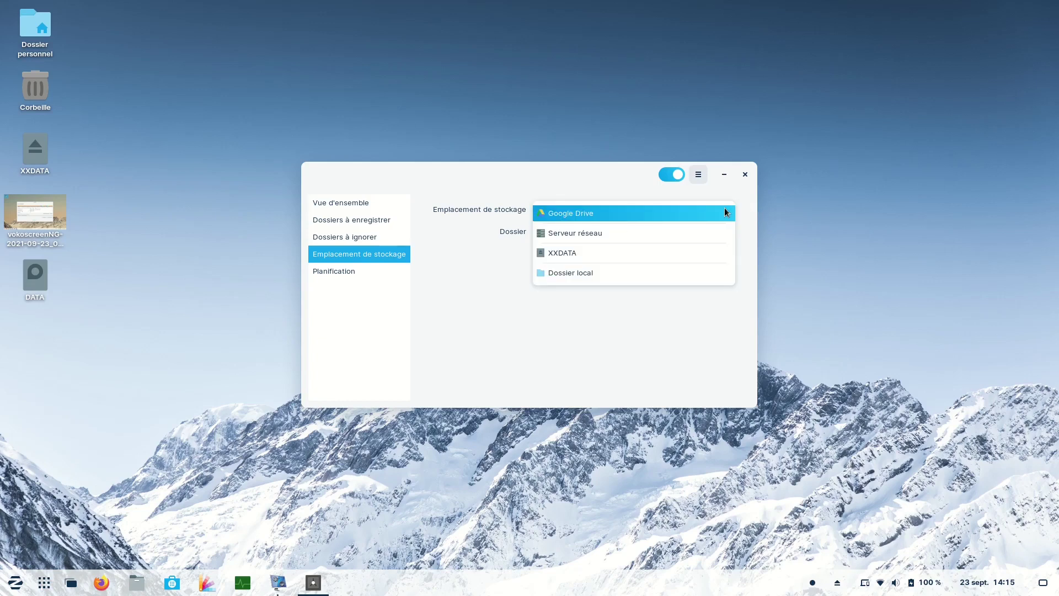
pyautogui.click(598, 273)
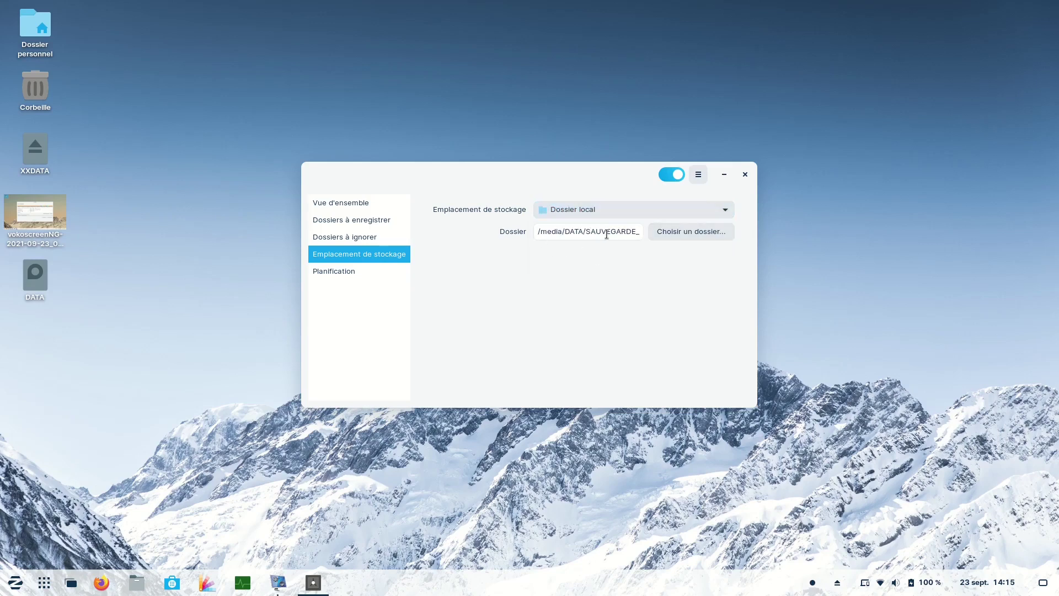
pyautogui.click(679, 231)
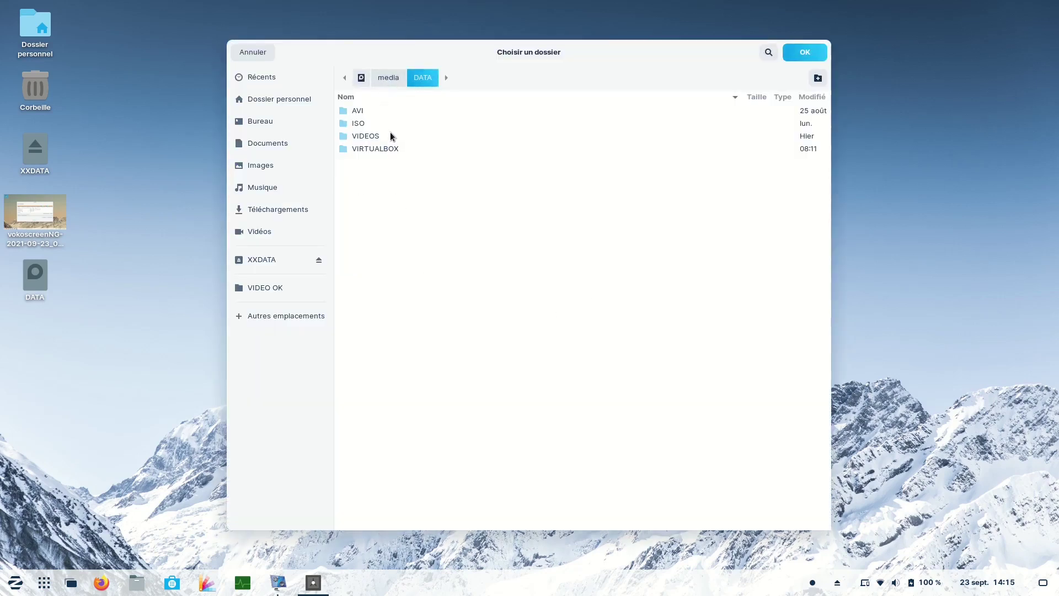
pyautogui.click(281, 315)
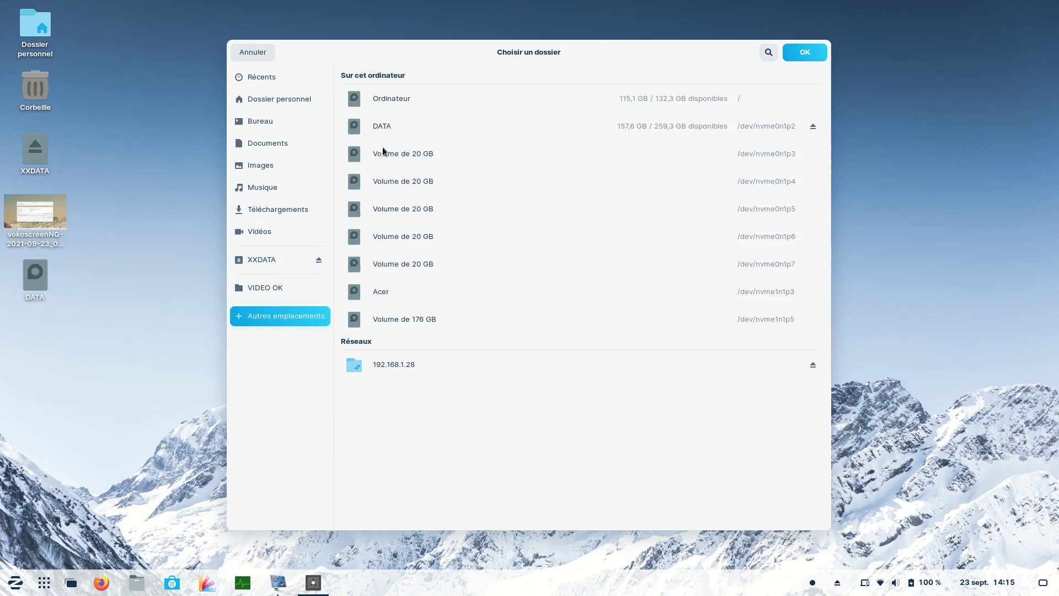
pyautogui.click(387, 129)
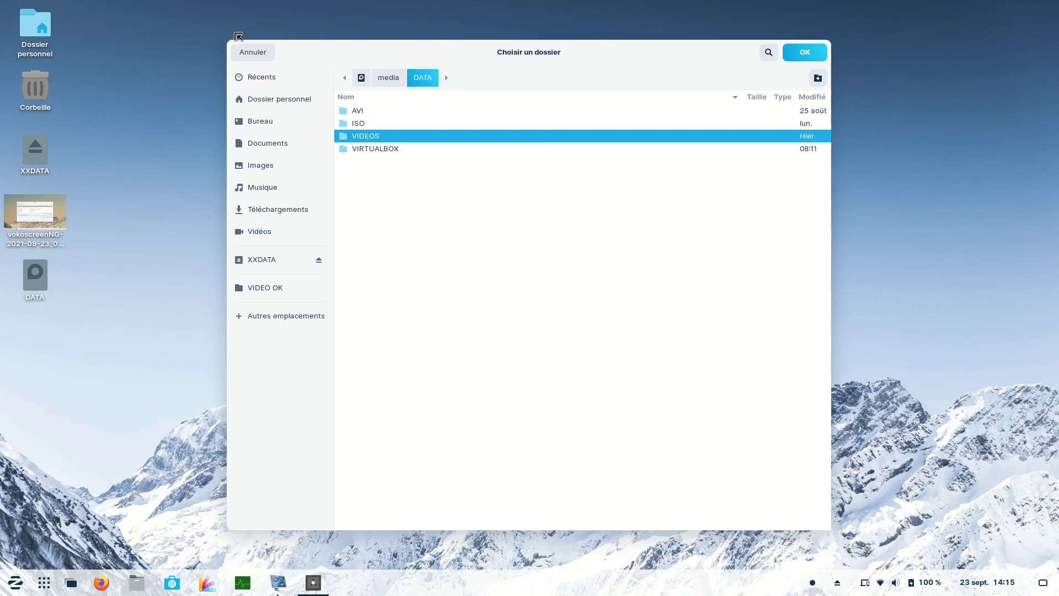
pyautogui.click(136, 582)
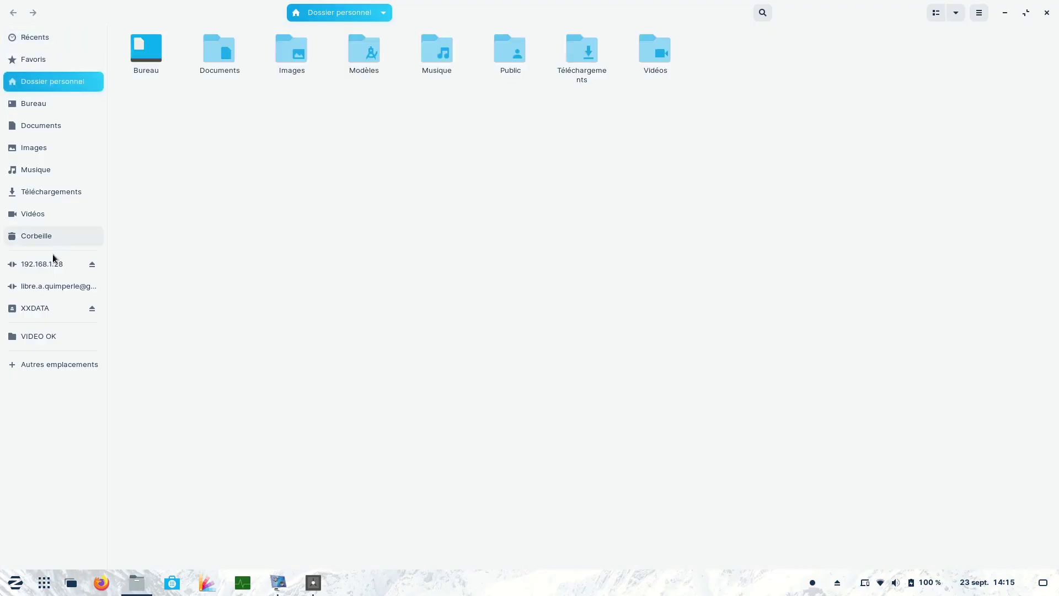
# Create a SAUVEGARDE_ZORIN folder on DATA and select it in the backup folder chooser.
pyautogui.click(8, 366)
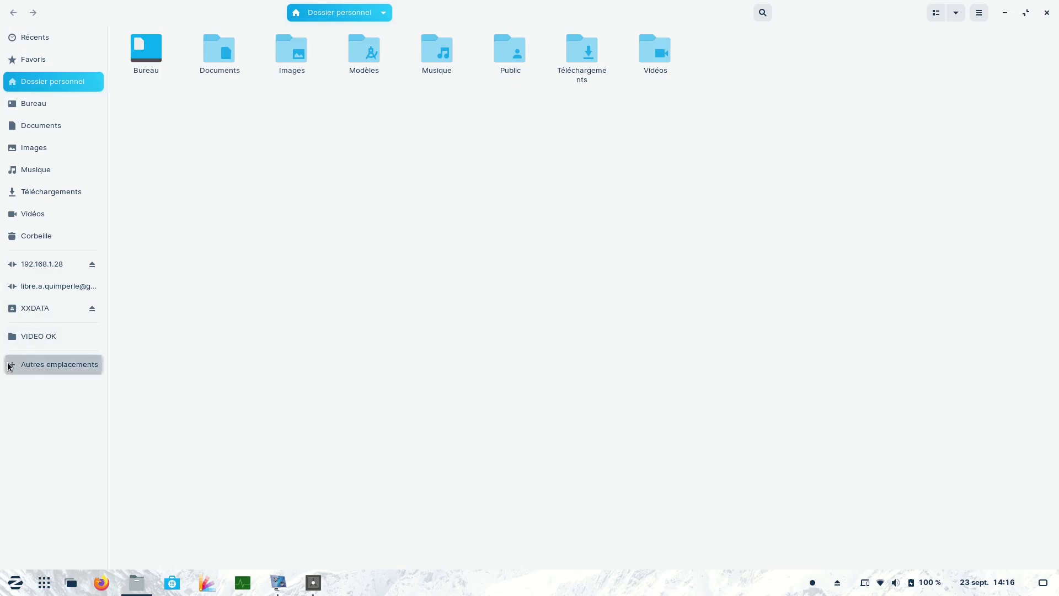
pyautogui.click(161, 87)
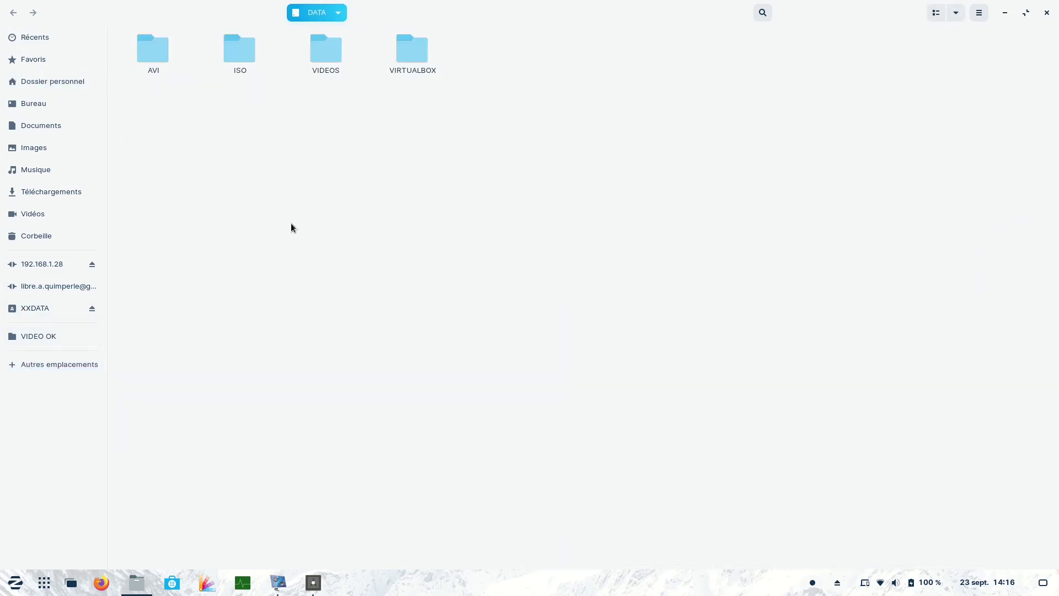
pyautogui.rightClick(545, 122)
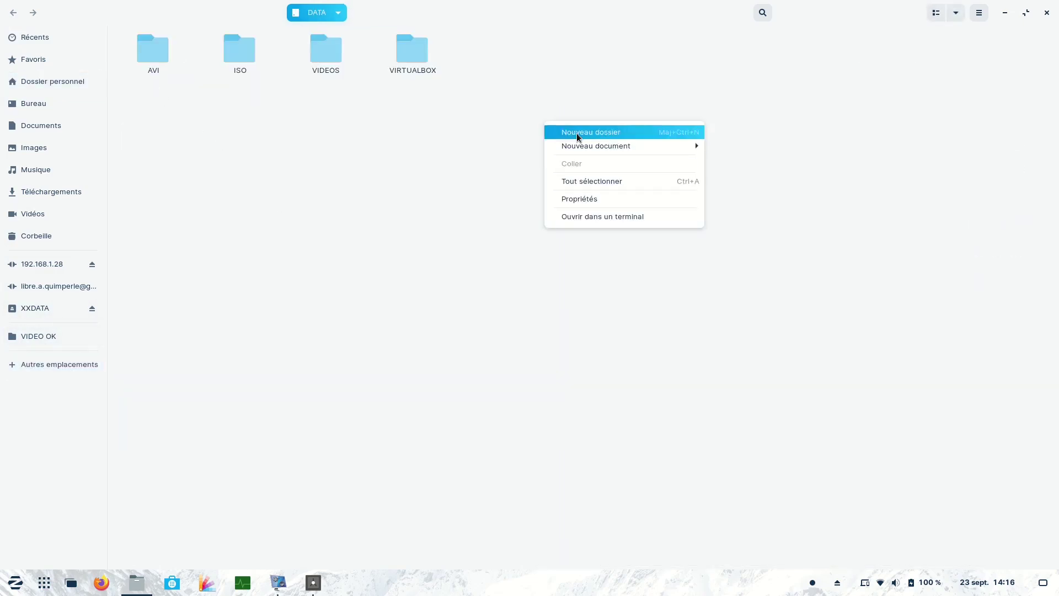
pyautogui.click(577, 132)
pyautogui.write('SAUVEGARDE_ZORIN')
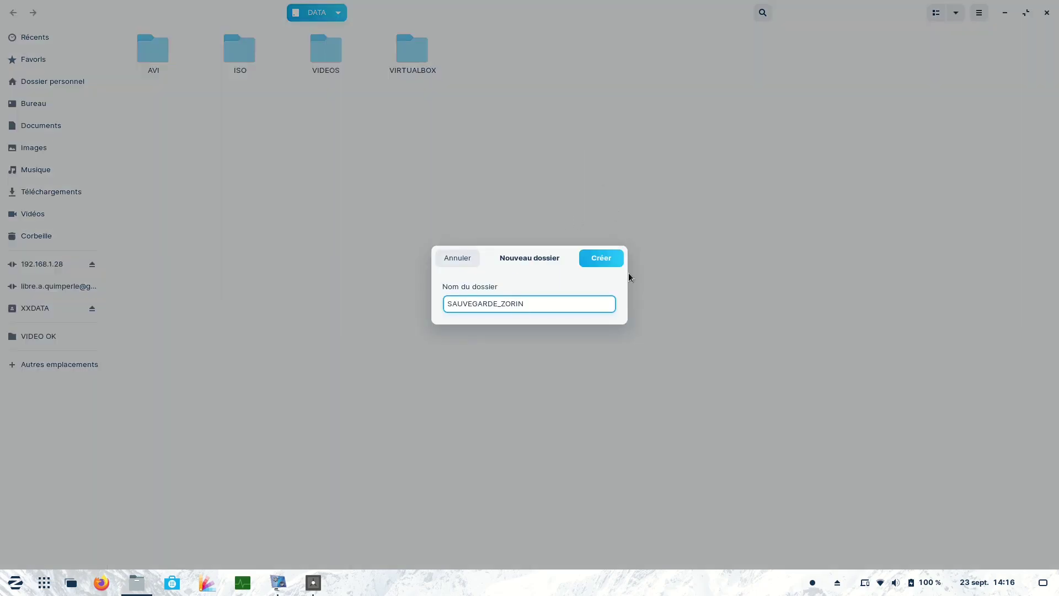
pyautogui.click(598, 257)
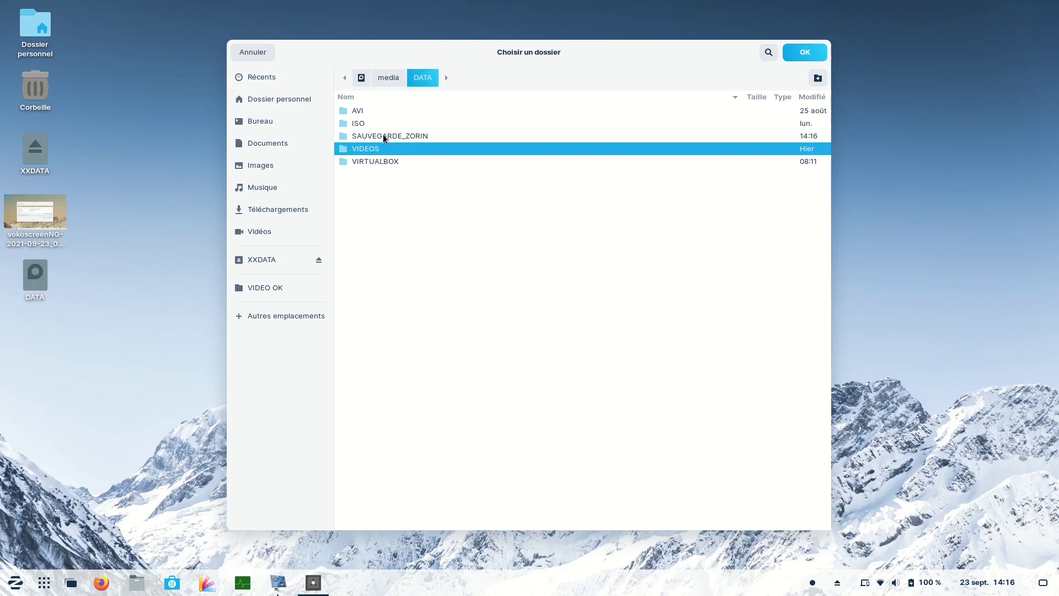
pyautogui.click(385, 137)
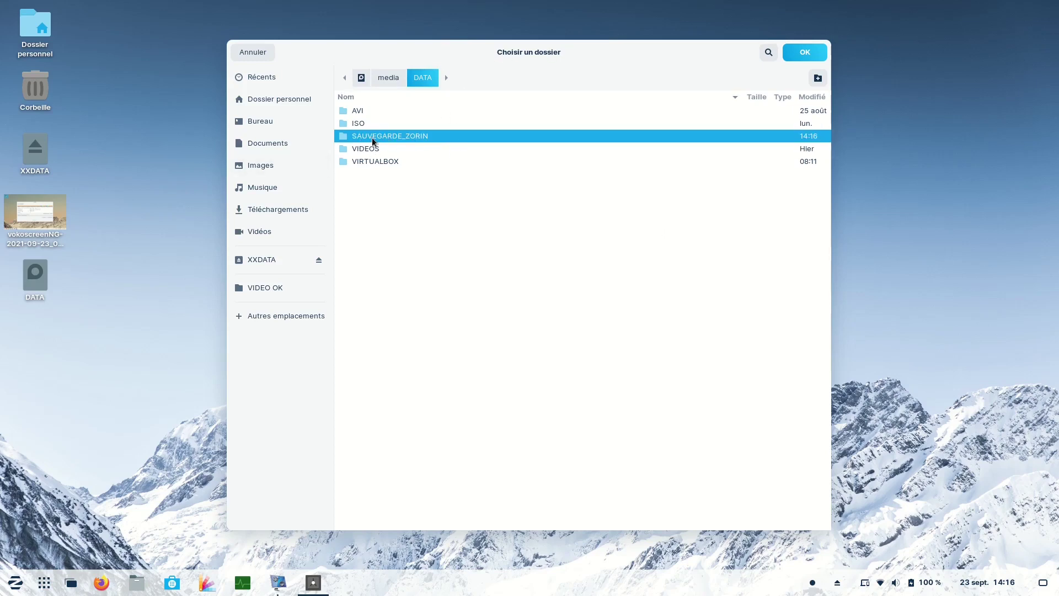
# Confirm /media/DATA/SAUVEGARDE_ZORIN as the storage folder and review the weekly backup schedule.
pyautogui.click(804, 56)
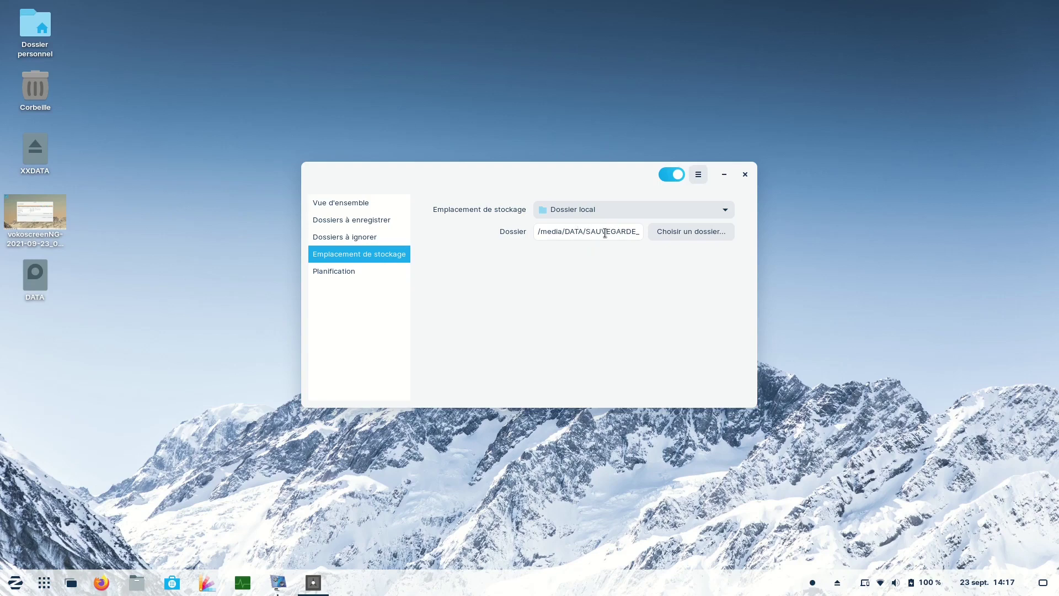
pyautogui.click(350, 271)
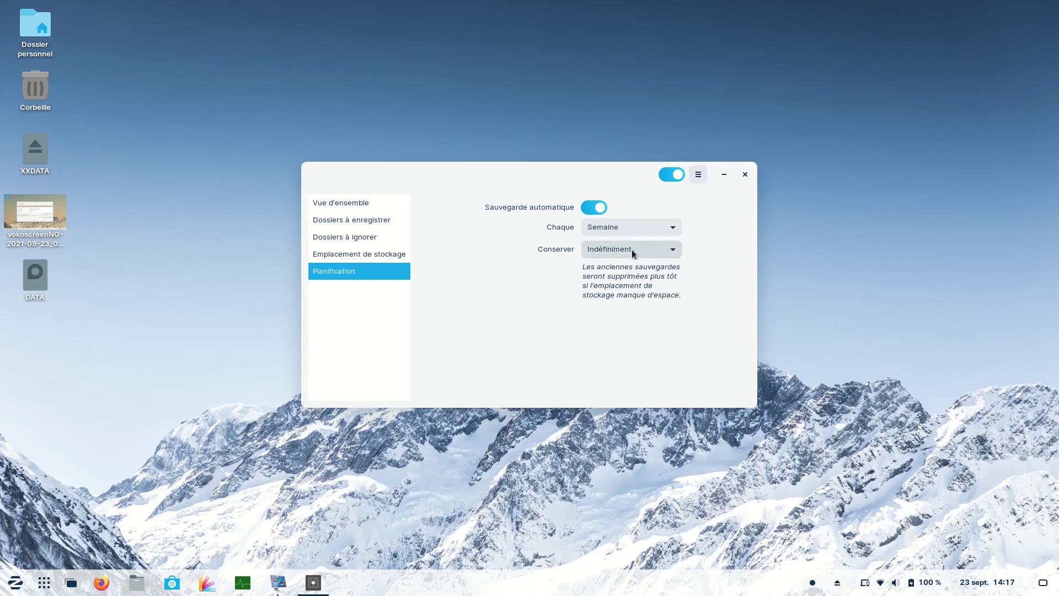
pyautogui.click(342, 204)
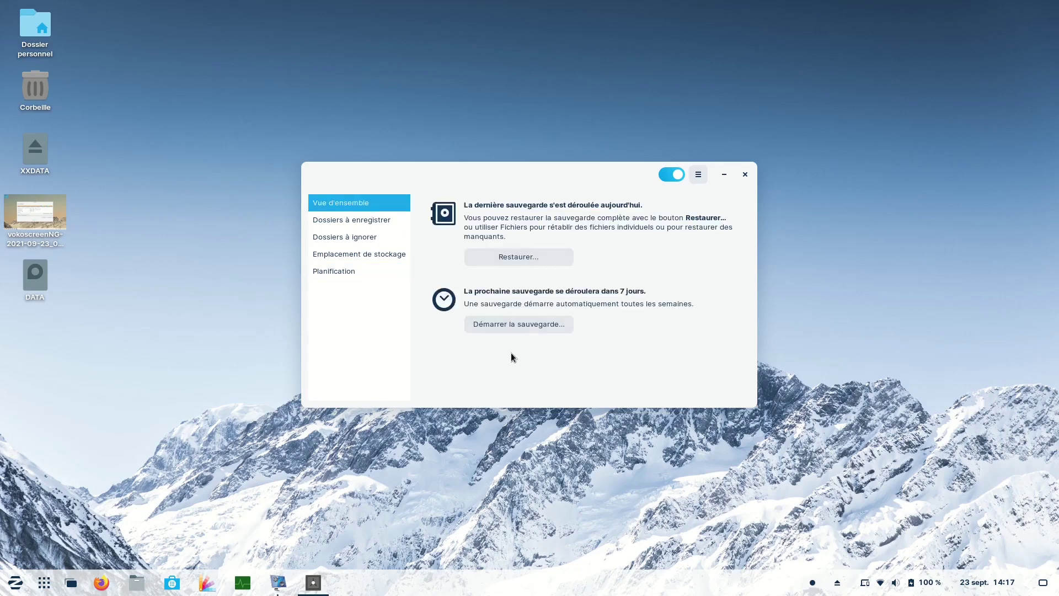
# Run the first backup now, allowing restore without a password, and dismiss the completion notice.
pyautogui.click(531, 323)
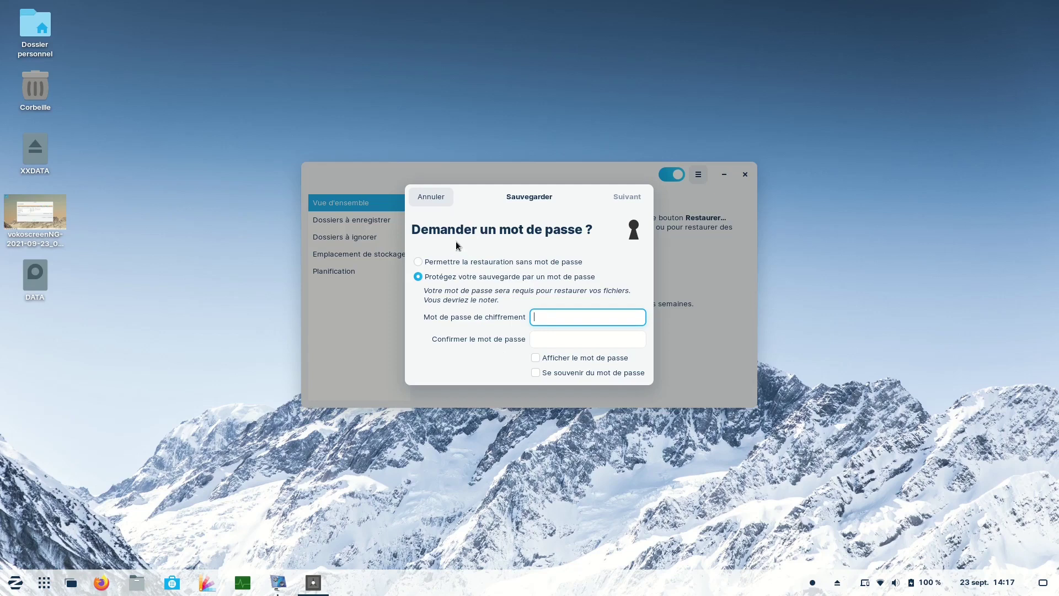
pyautogui.click(422, 262)
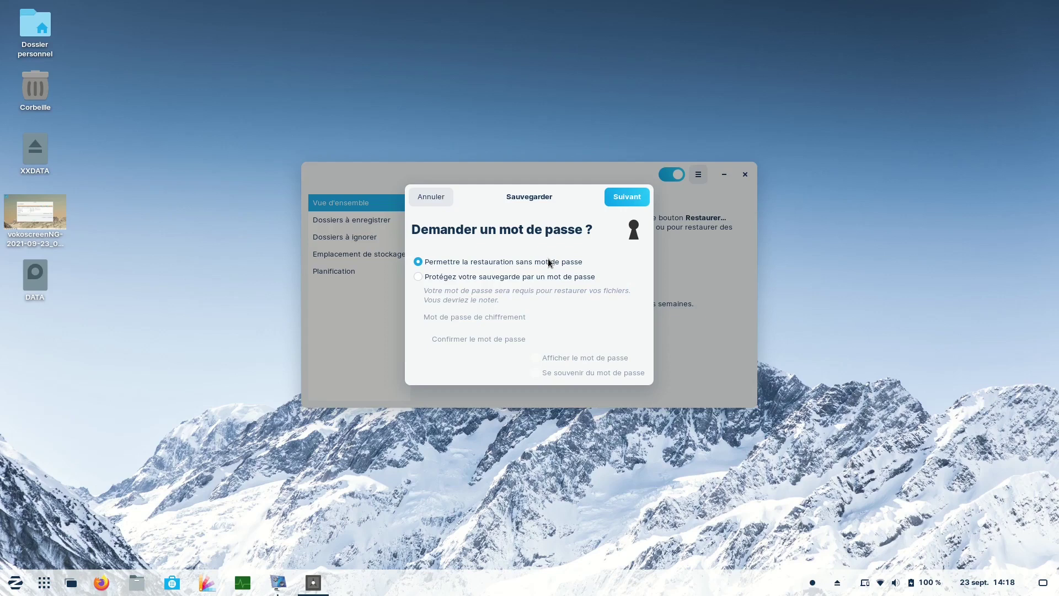
pyautogui.click(626, 197)
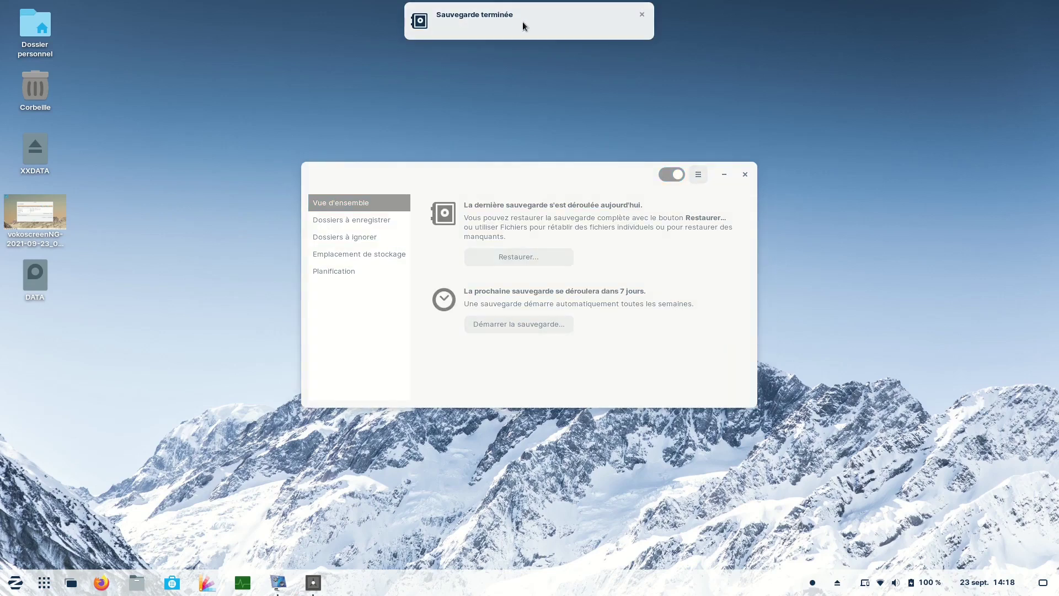
pyautogui.click(522, 23)
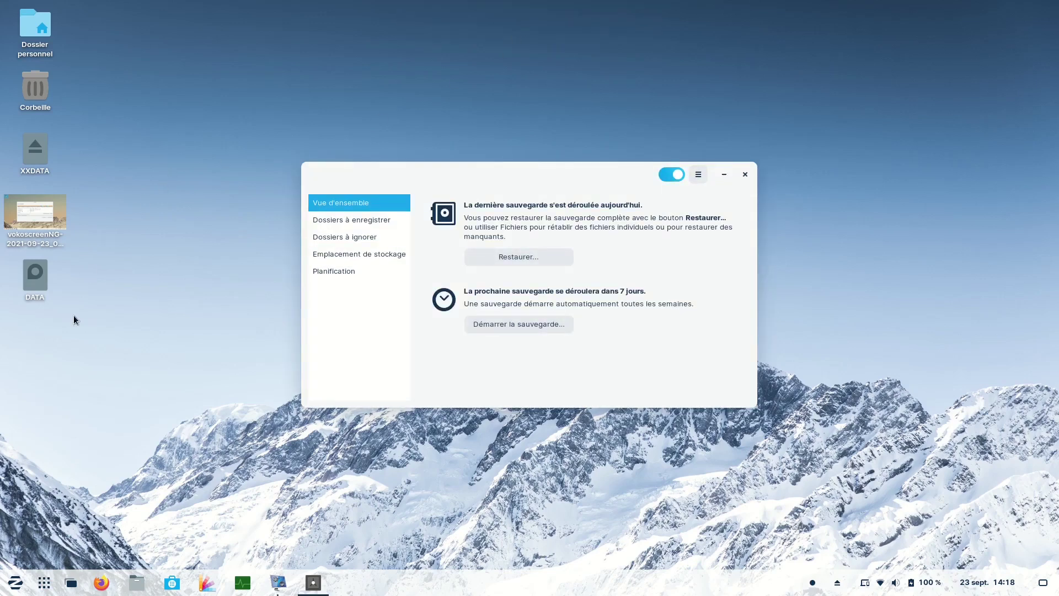
pyautogui.click(137, 582)
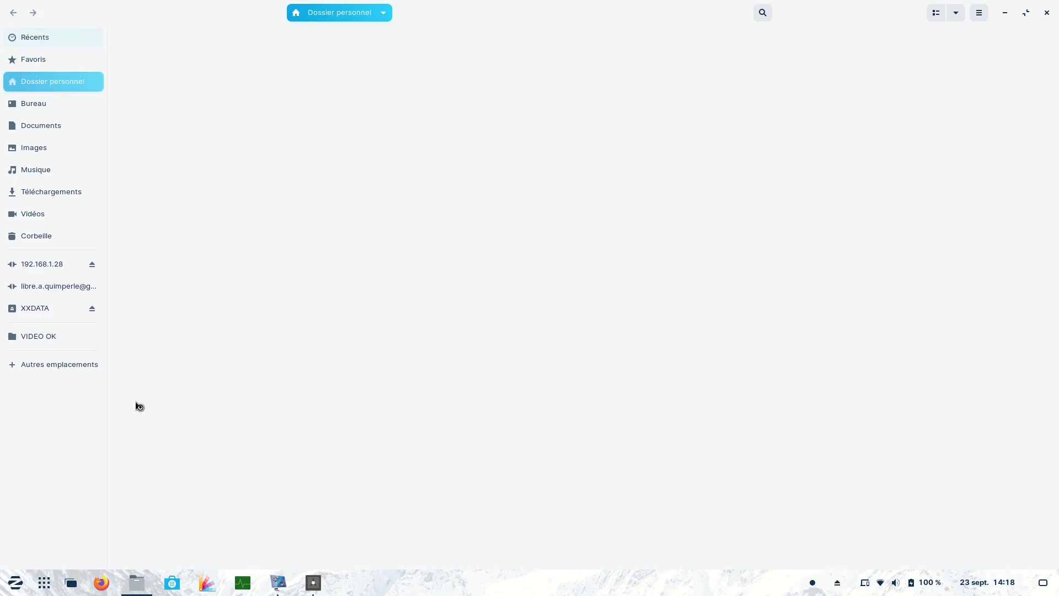
# Browse DATA > SAUVEGARDE_ZORIN to check the three duplicity backup files, then close Files.
pyautogui.click(28, 363)
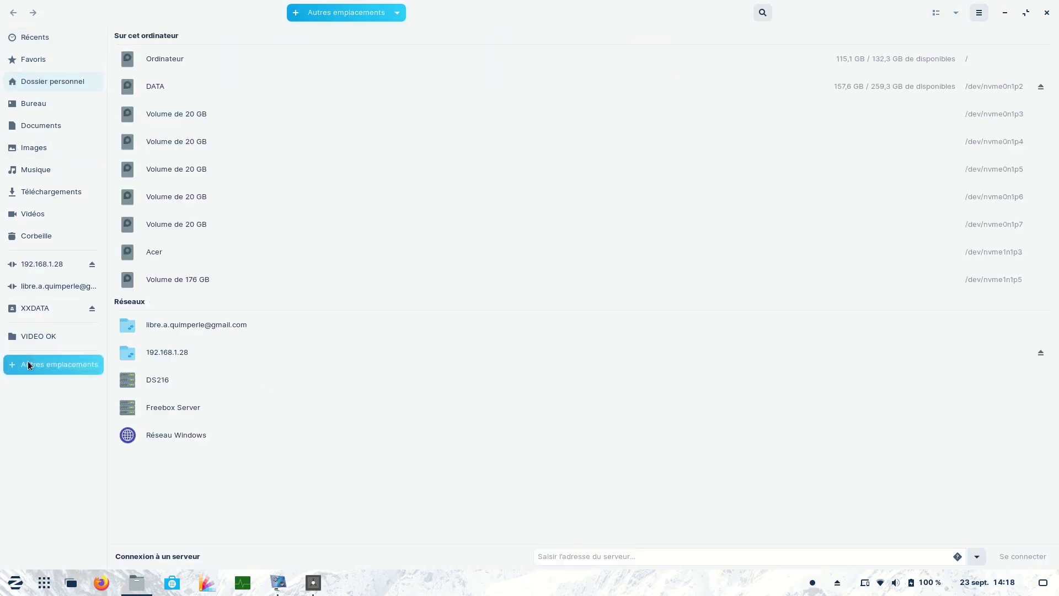
pyautogui.click(152, 89)
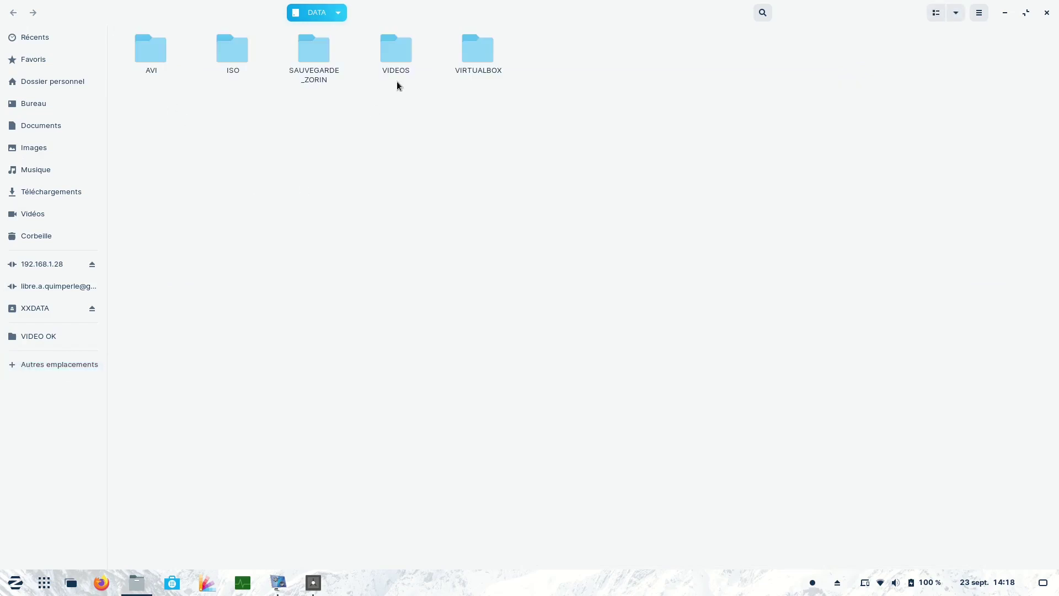
pyautogui.doubleClick(311, 48)
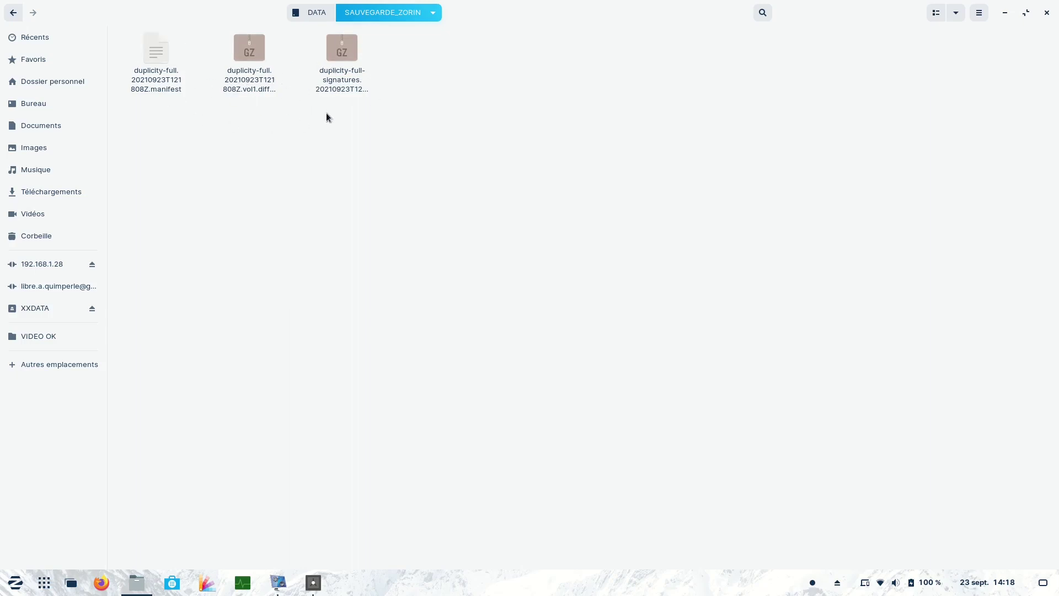
pyautogui.hotkey('ctrl', 'w')
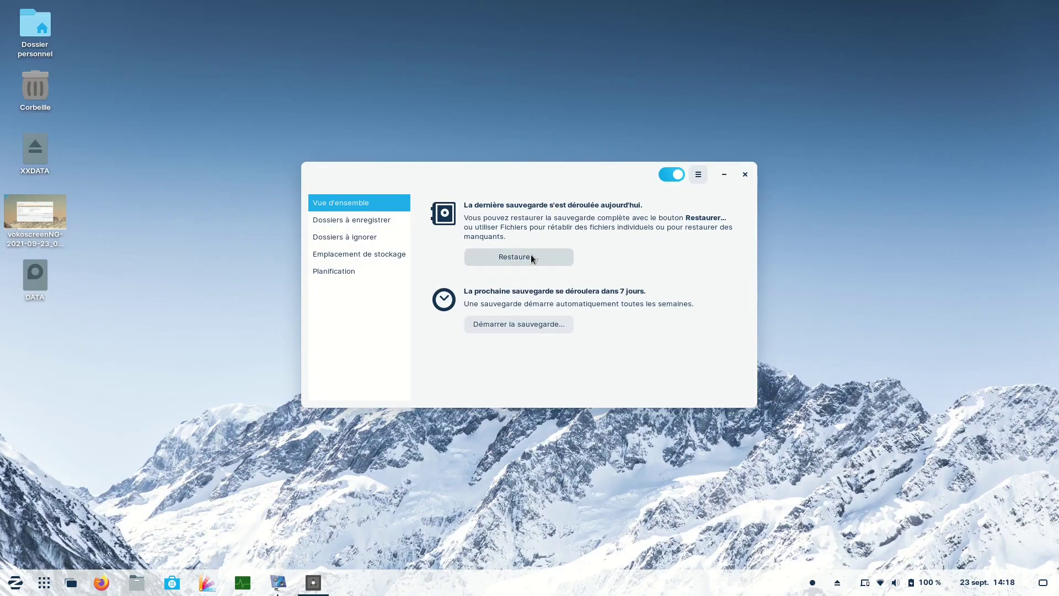
# Delete both image files from the home Images folder and close the file manager.
pyautogui.doubleClick(35, 27)
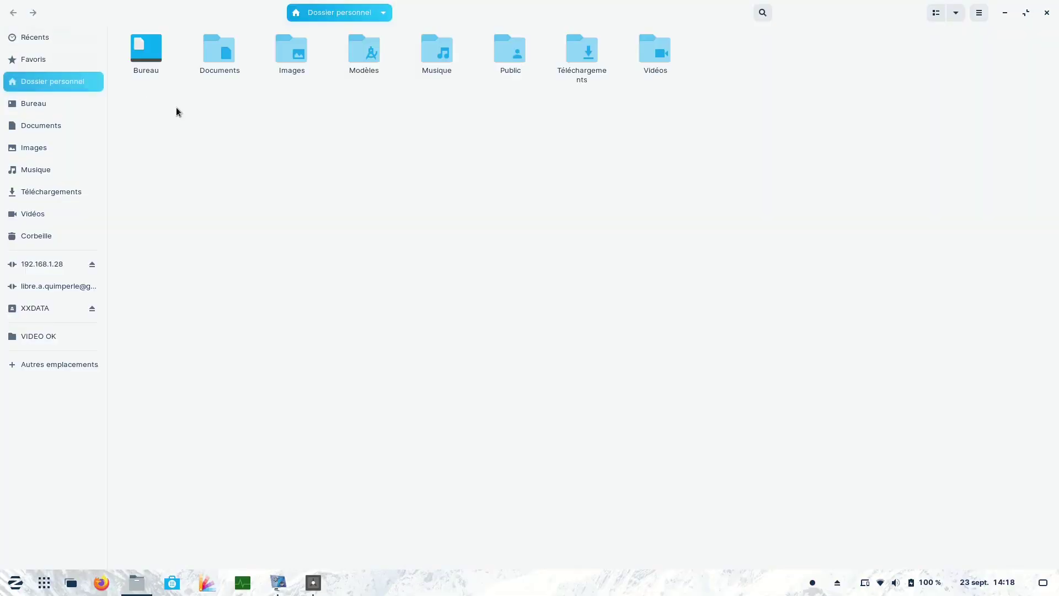
pyautogui.doubleClick(283, 55)
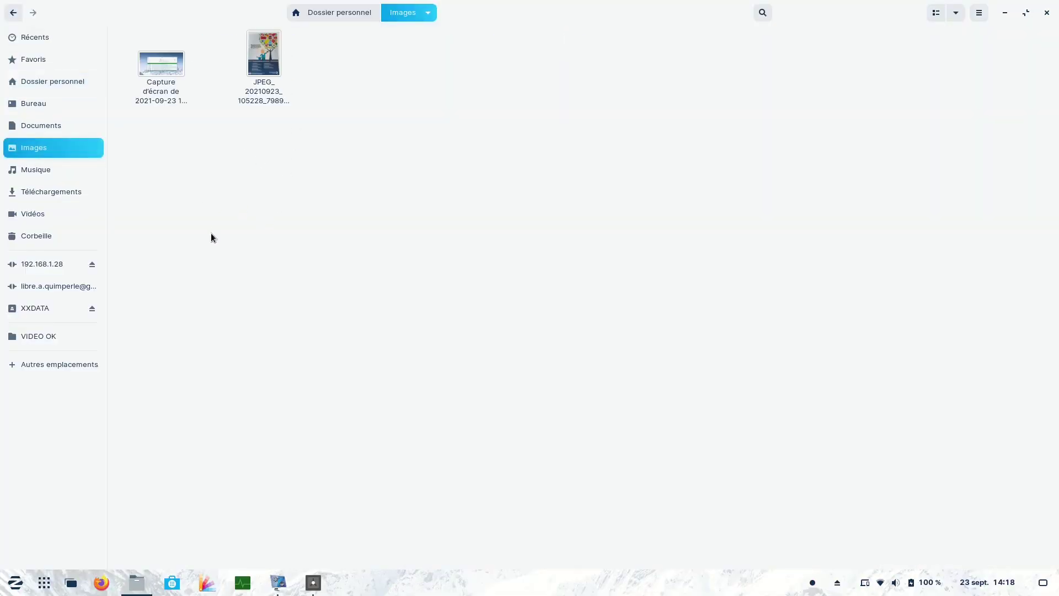
pyautogui.moveTo(131, 42); pyautogui.dragTo(336, 143)
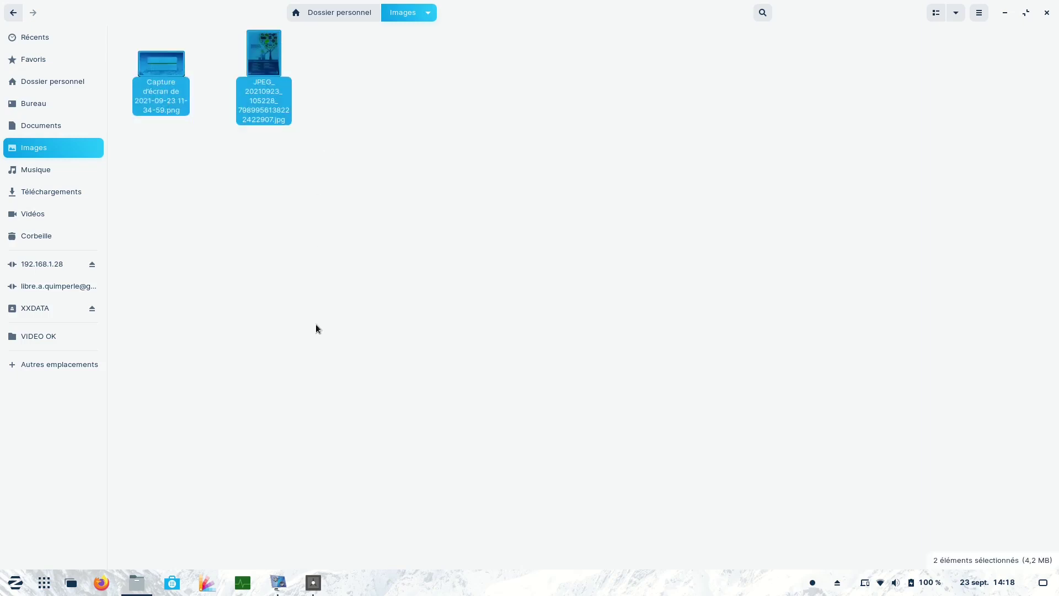
pyautogui.press('Delete')
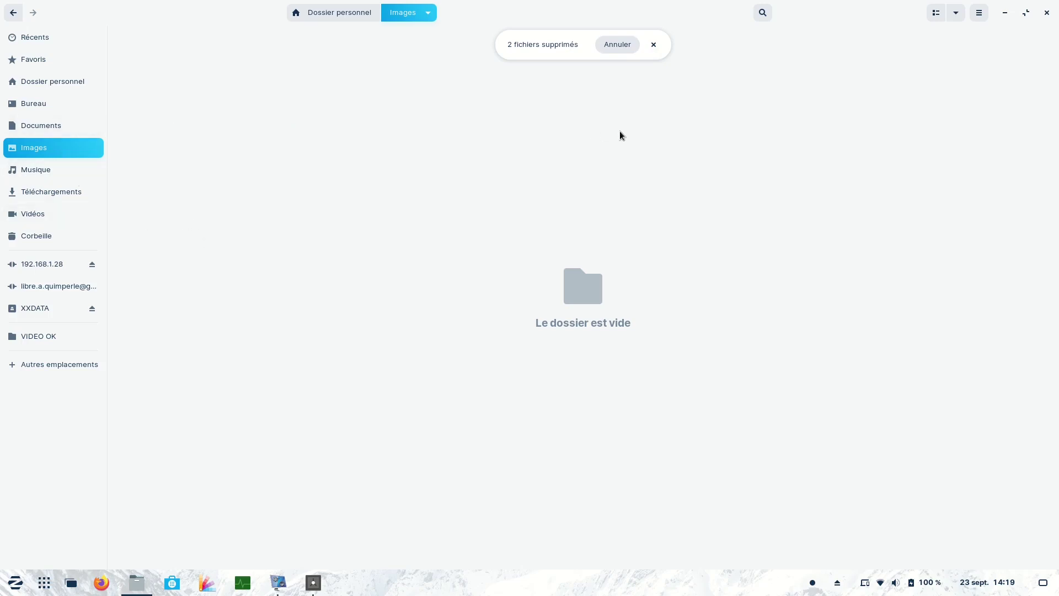
pyautogui.click(1046, 12)
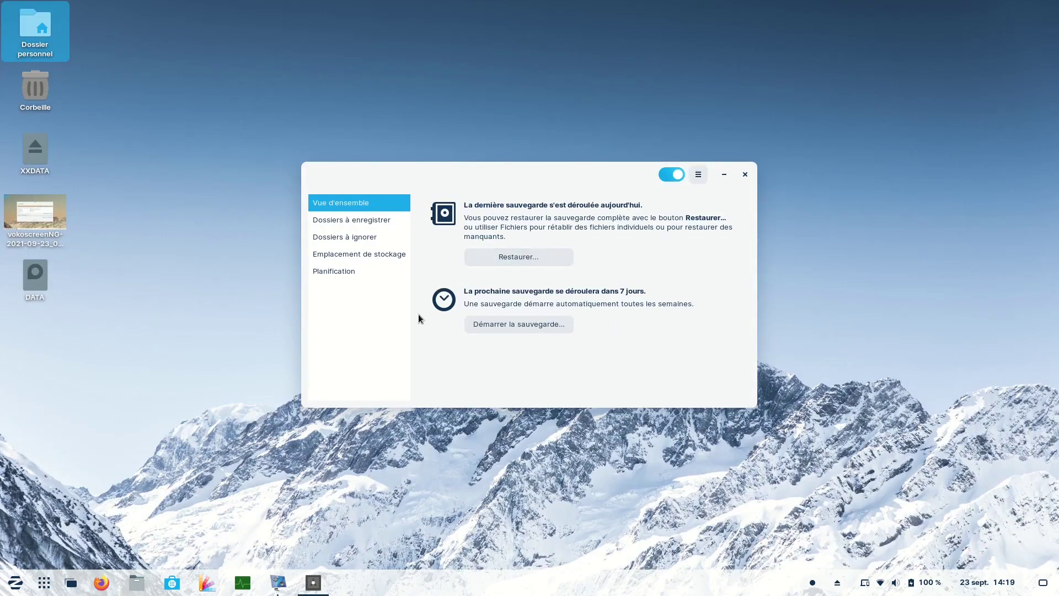
# Start a restore using the SAUVEGARDE_ZORIN folder on DATA as the backup source.
pyautogui.click(535, 260)
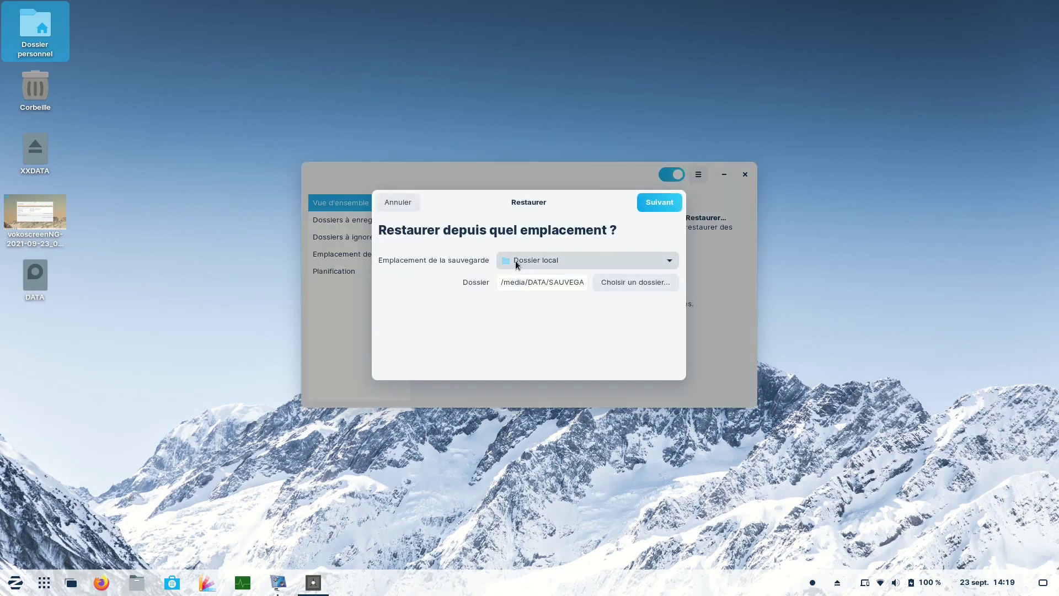
pyautogui.click(626, 285)
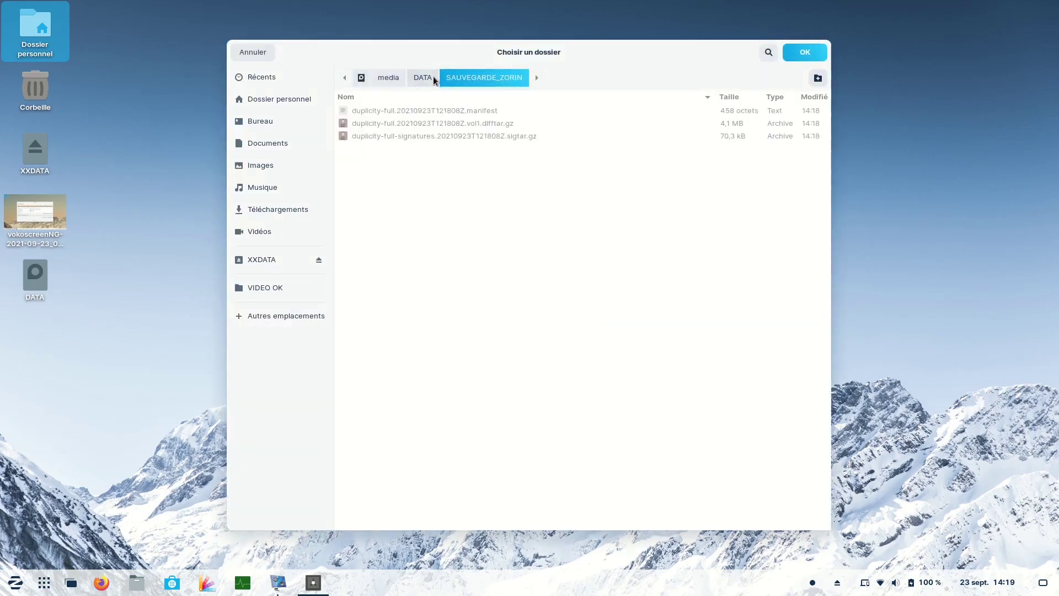
pyautogui.click(432, 78)
pyautogui.doubleClick(400, 137)
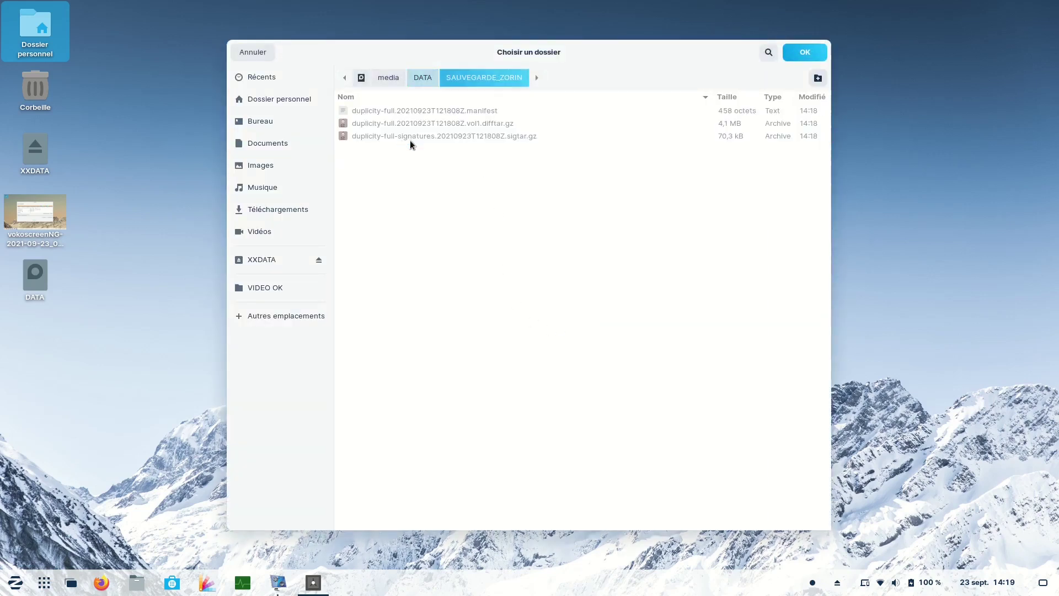
pyautogui.click(805, 52)
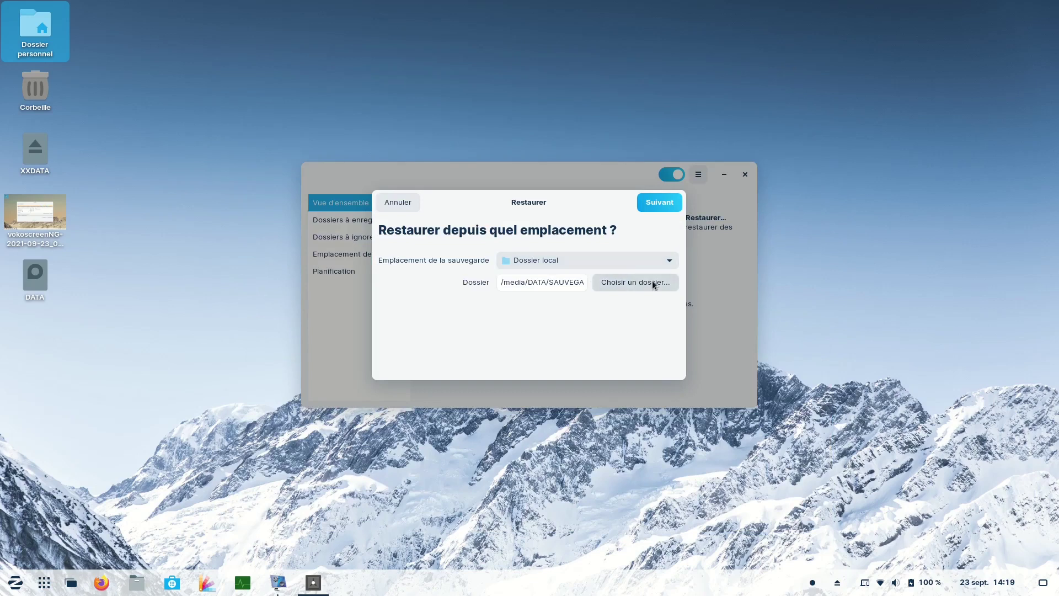
pyautogui.click(655, 206)
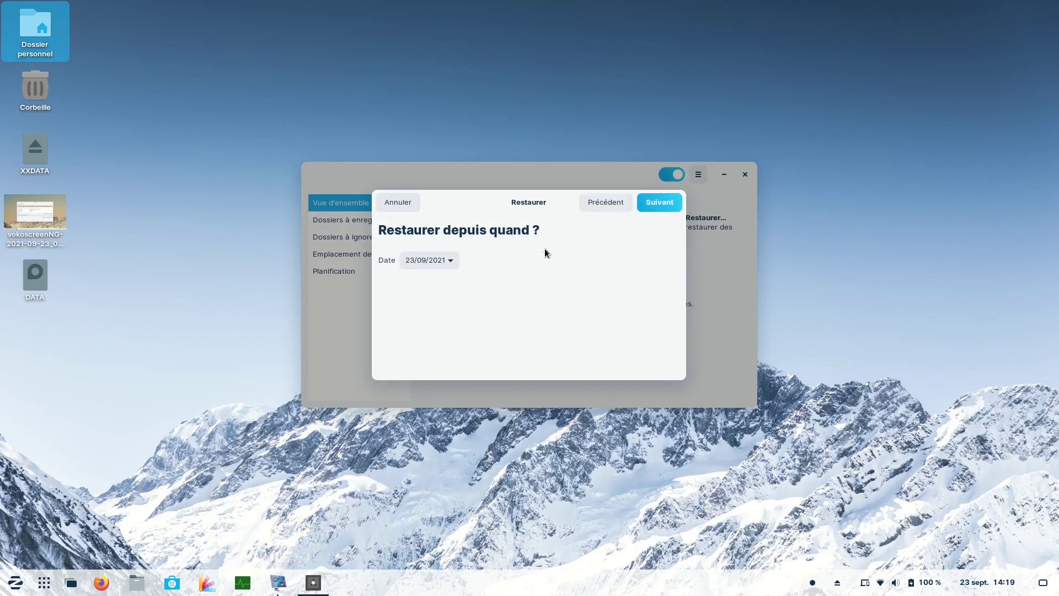
# Restore the 23/09/2021 backup to the original file locations and close the finished dialog.
pyautogui.click(452, 261)
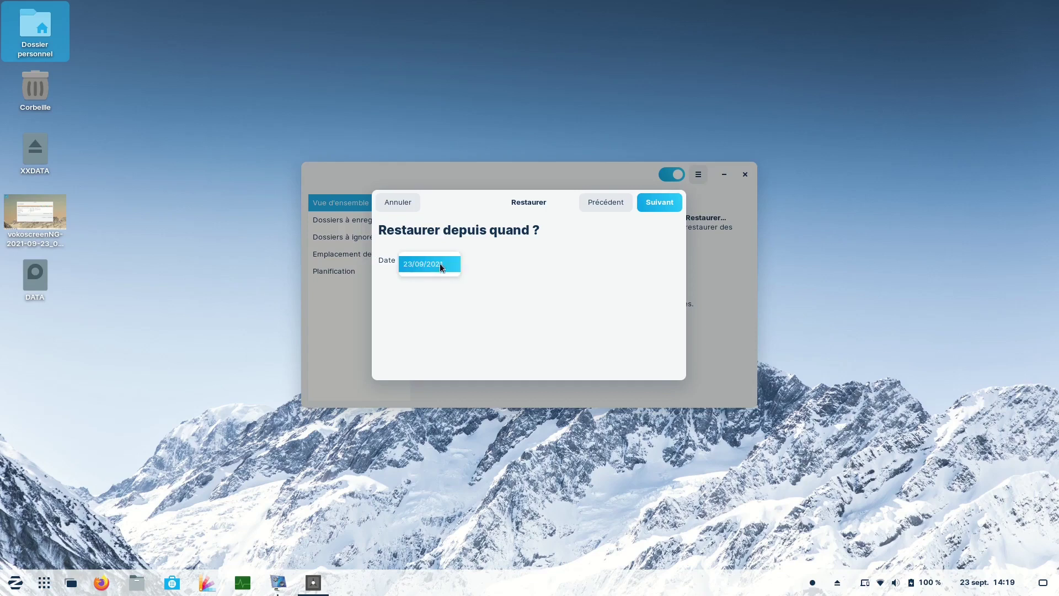
pyautogui.click(440, 265)
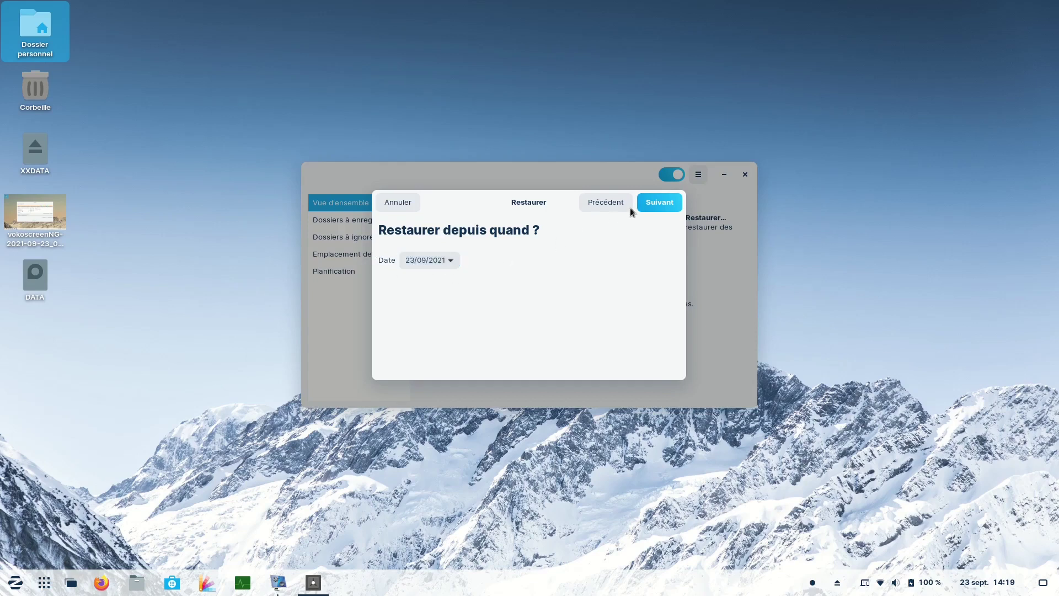
pyautogui.click(659, 203)
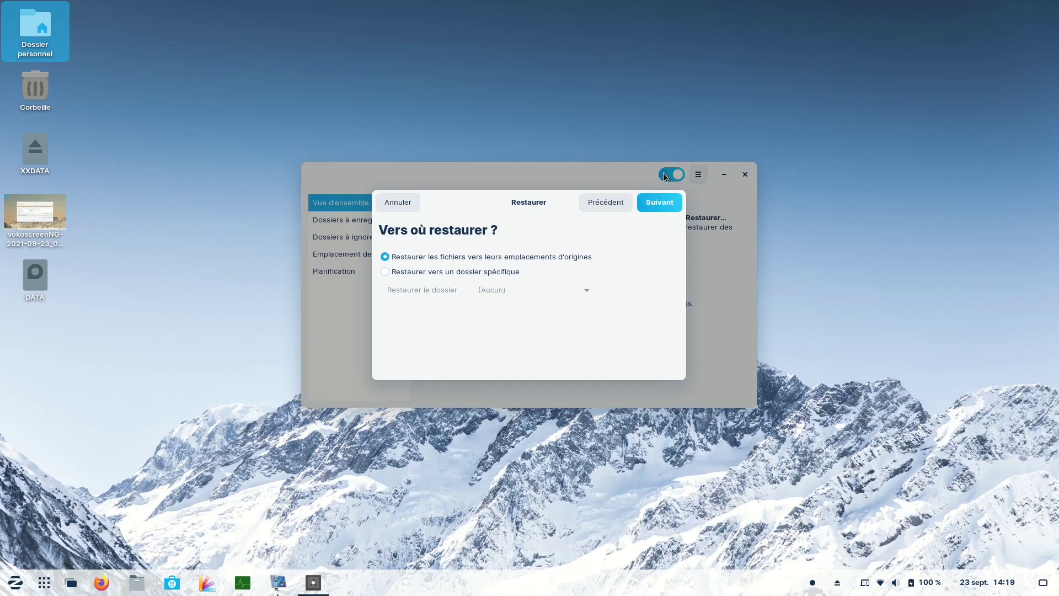
pyautogui.click(665, 198)
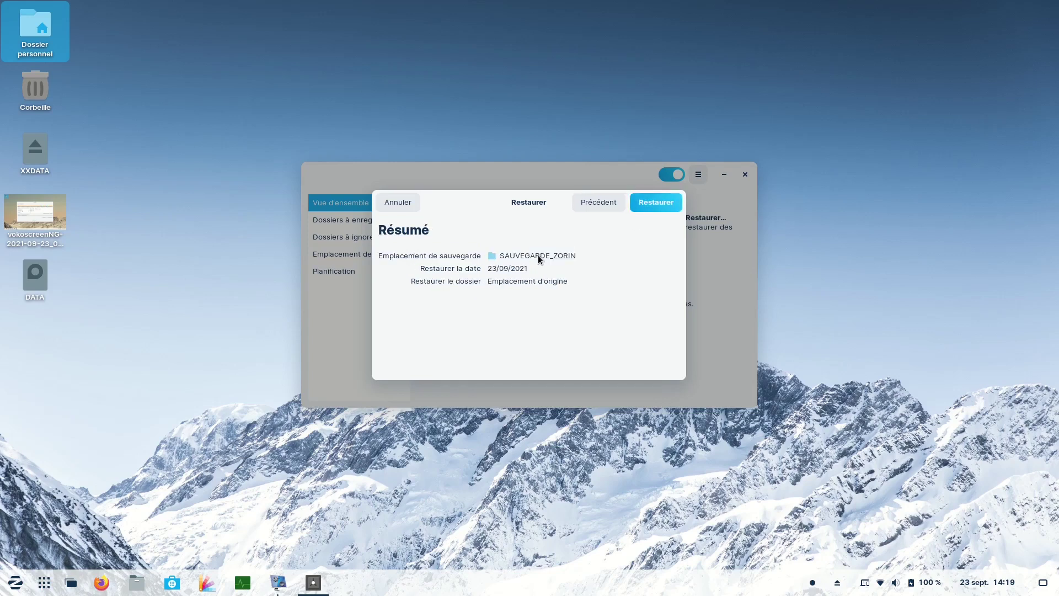
pyautogui.click(649, 203)
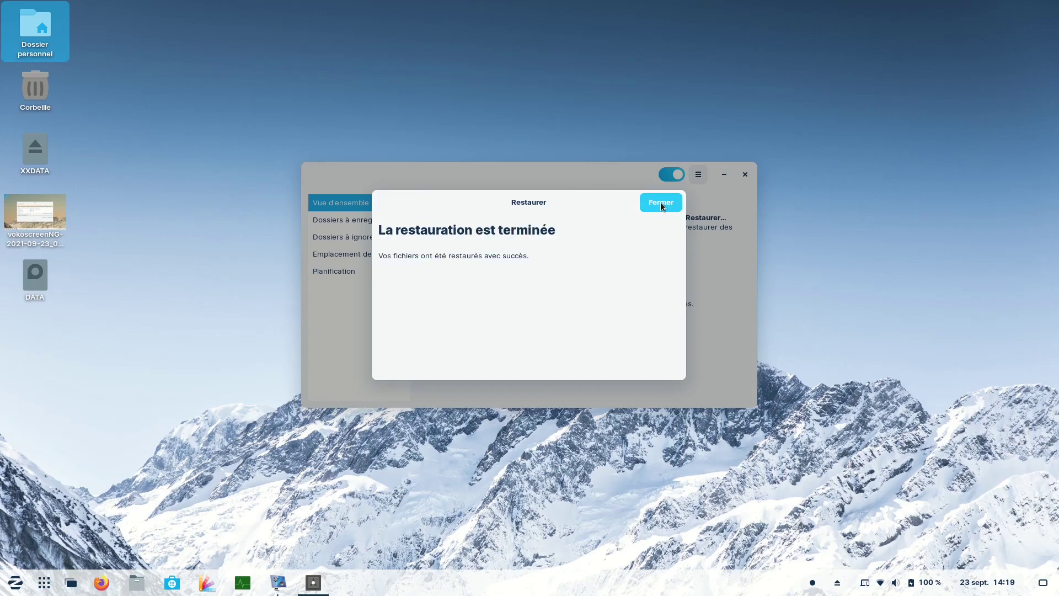
pyautogui.click(662, 203)
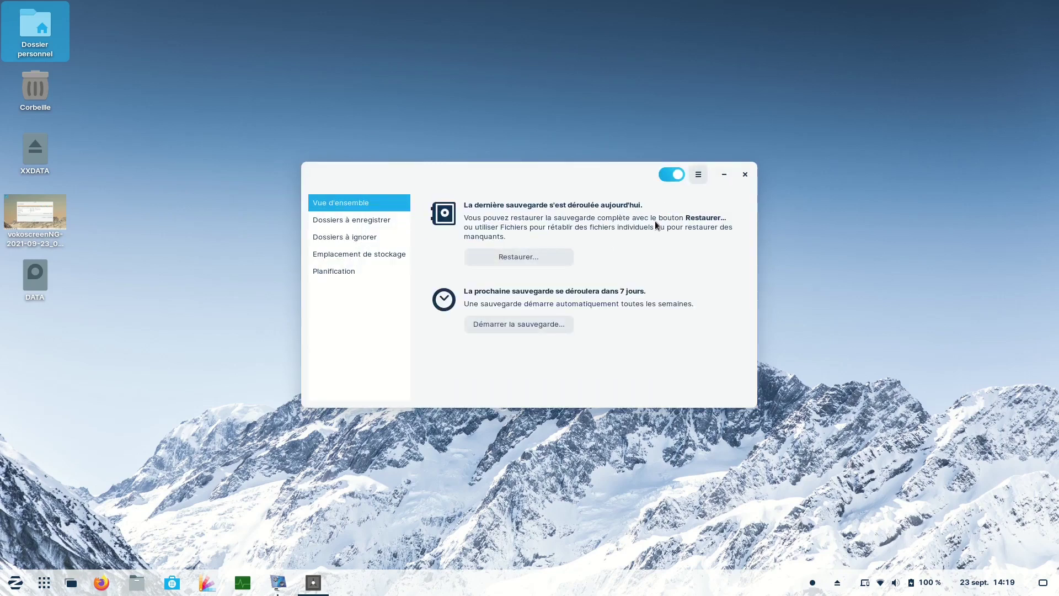
# Check that the two restored pictures are back in the Images folder.
pyautogui.doubleClick(41, 28)
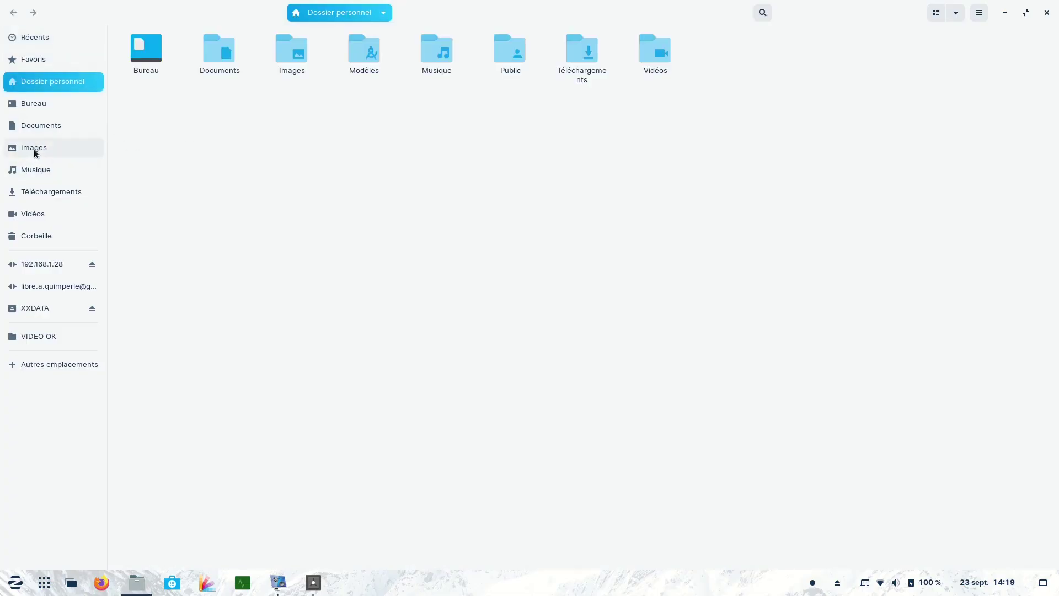
pyautogui.click(34, 149)
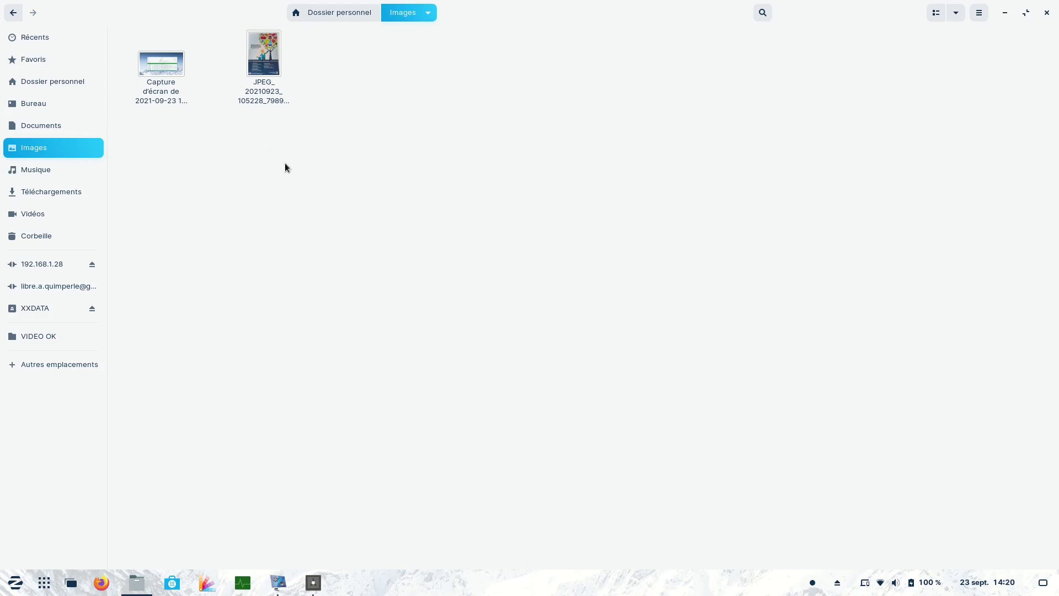
pyautogui.click(1050, 14)
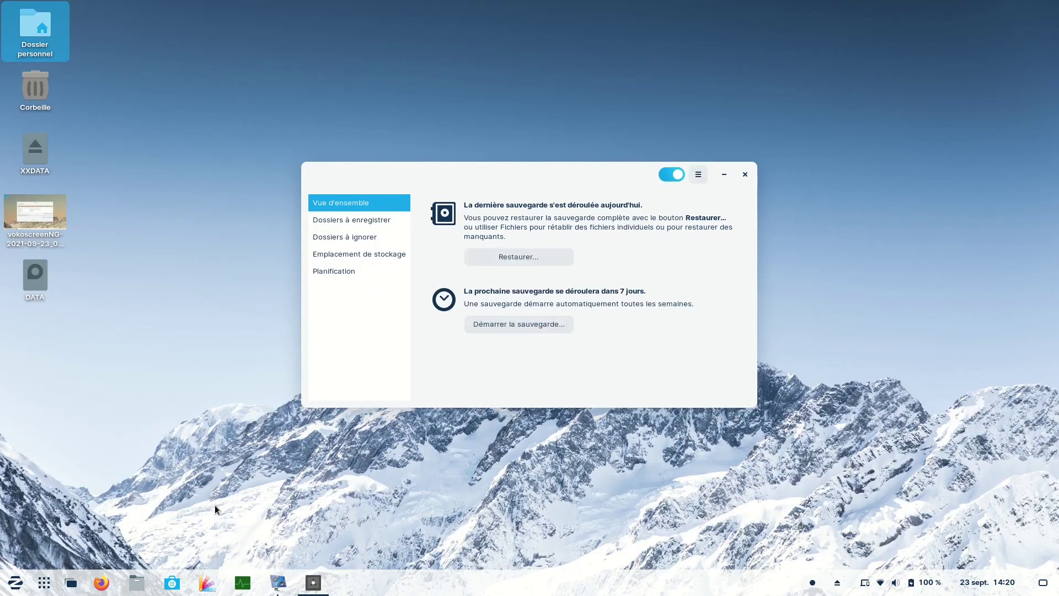
# Reopen Files and inspect the SAUVEGARDE_ZORIN backup folder on the DATA drive.
pyautogui.click(145, 583)
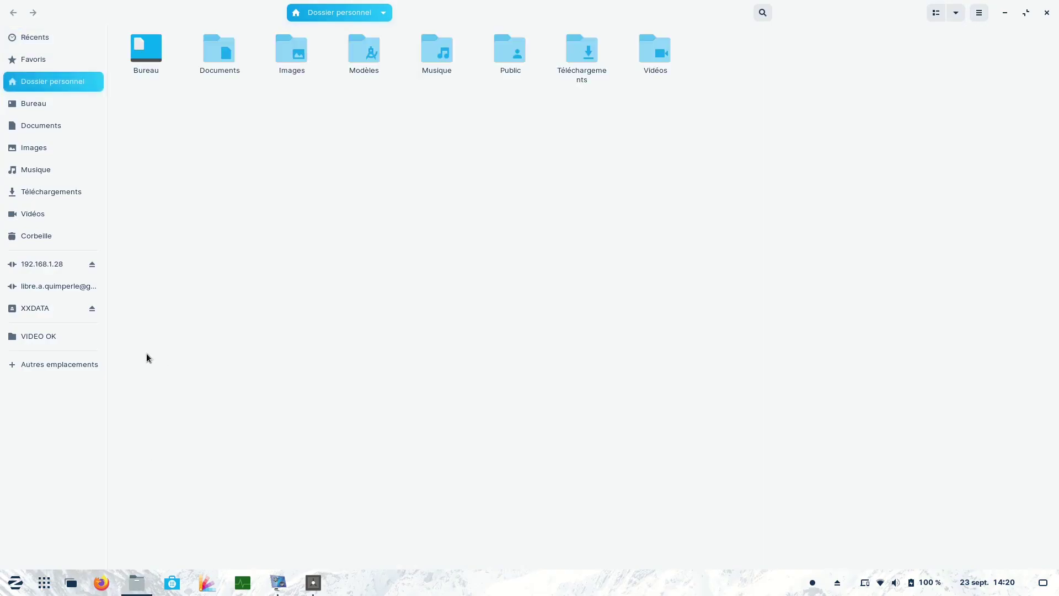
pyautogui.click(15, 365)
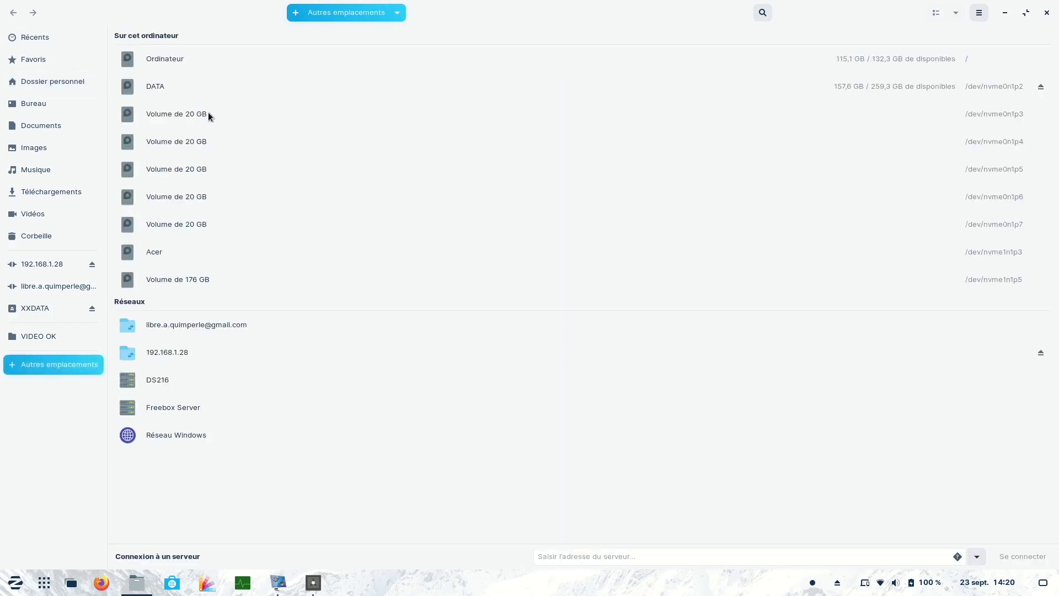
pyautogui.click(154, 88)
pyautogui.doubleClick(323, 62)
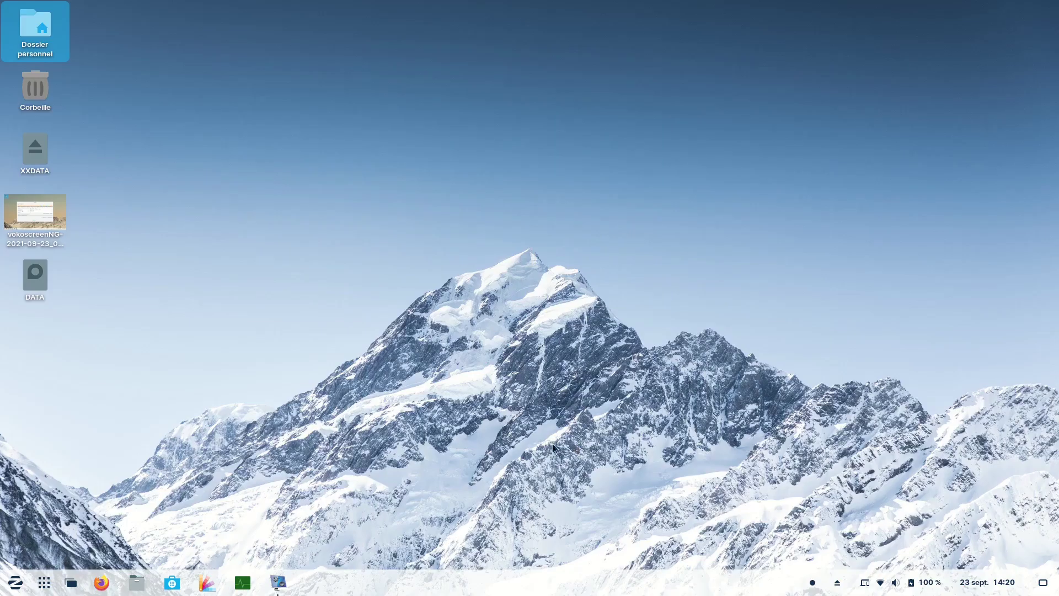
pyautogui.click(15, 583)
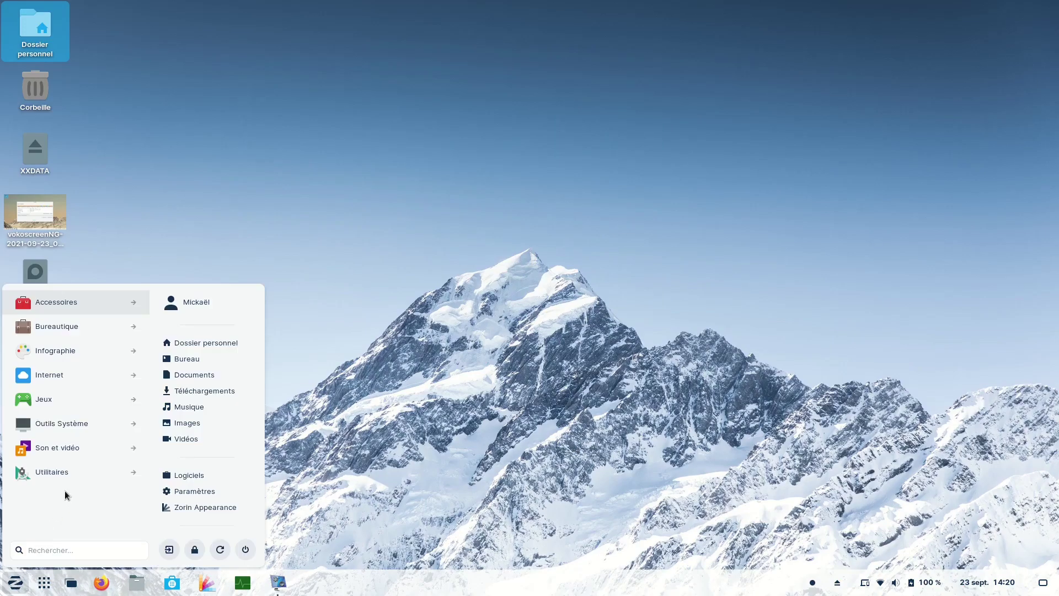
pyautogui.click(71, 476)
pyautogui.scroll(-5, 73, 480)
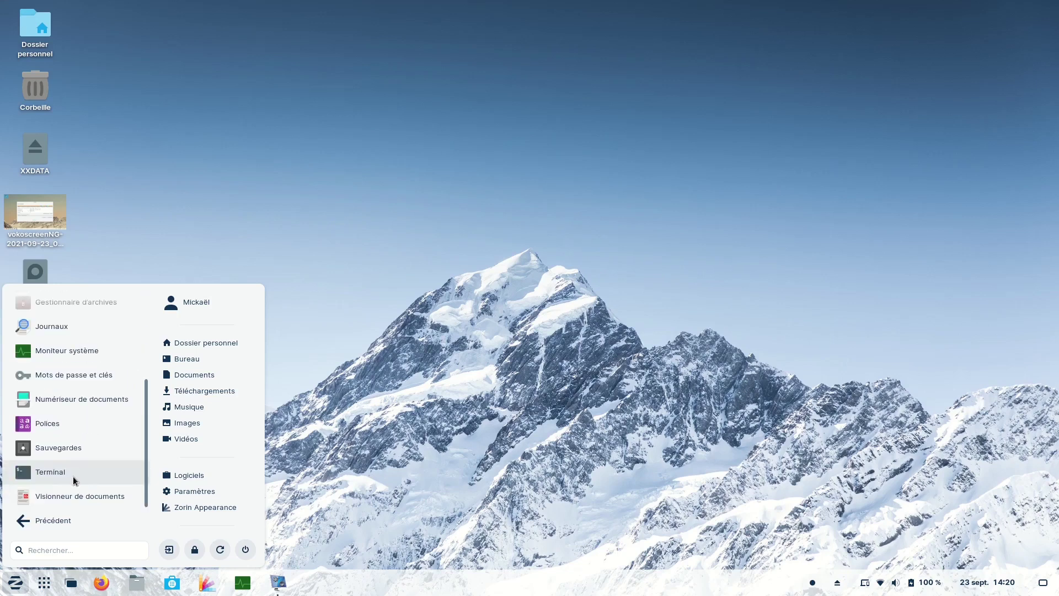
pyautogui.click(274, 228)
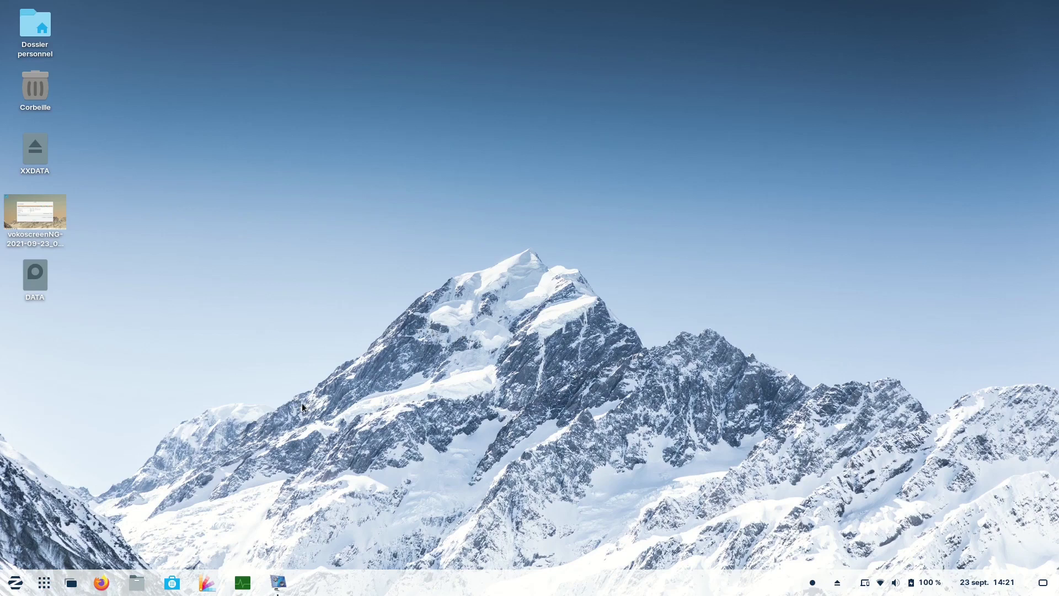
pyautogui.click(101, 583)
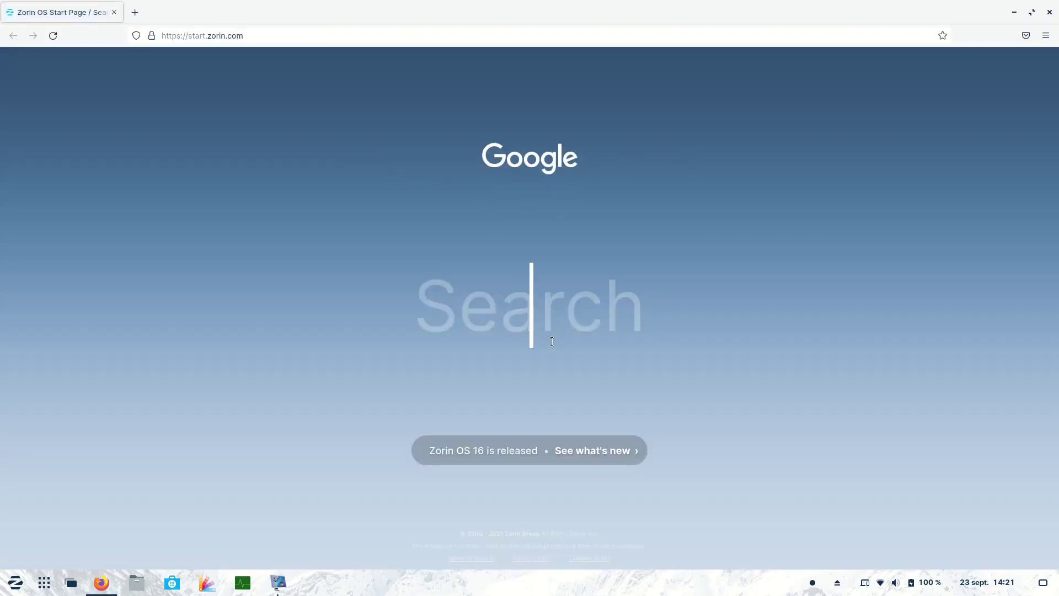
# Search 'distrowatc' from the Firefox start page to reach DistroWatch's Zorin OS entry.
pyautogui.write('distrowatc')
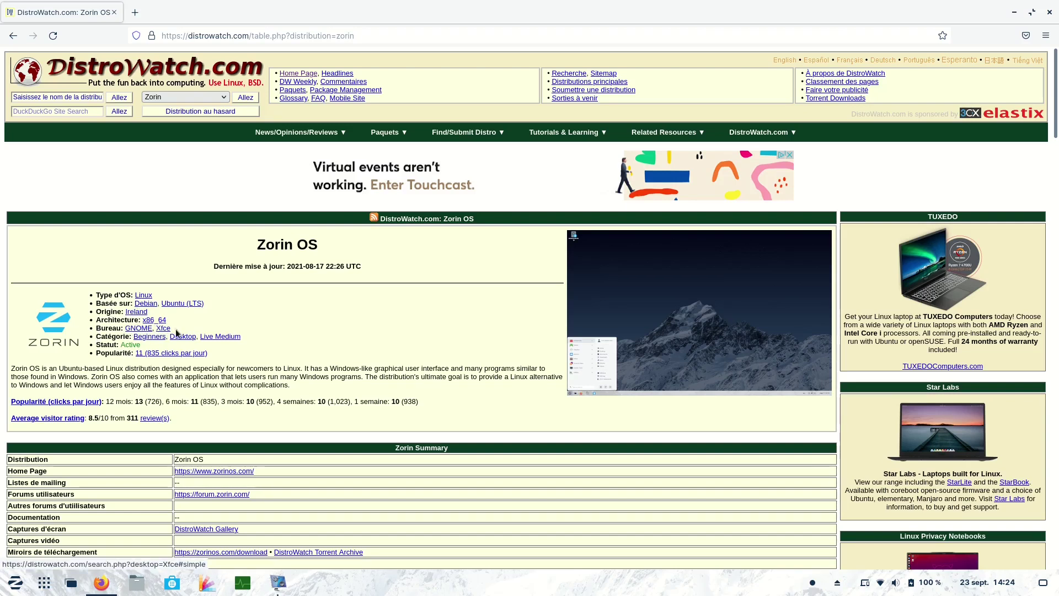
# Scroll down the DistroWatch Zorin OS page to the reviews, then back up.
pyautogui.scroll(-10, 197, 383)
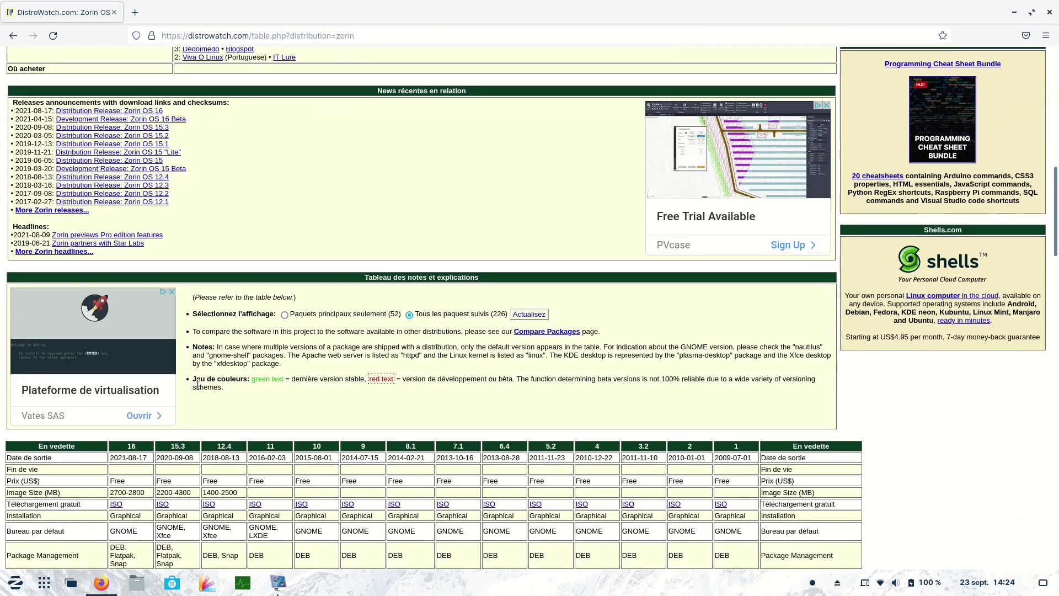
pyautogui.scroll(-3, 177, 351)
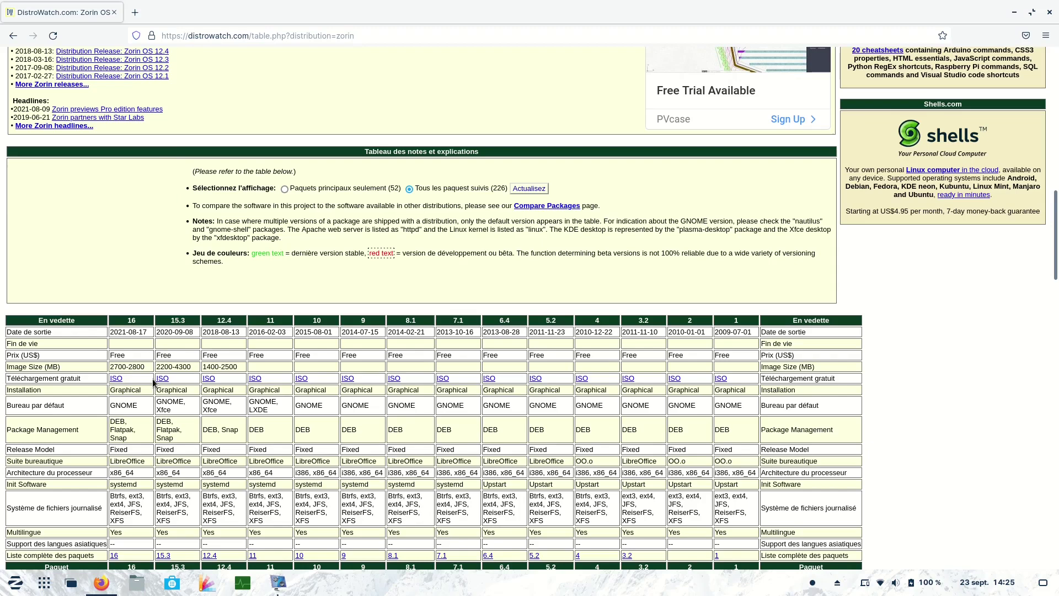
pyautogui.scroll(-15, 134, 401)
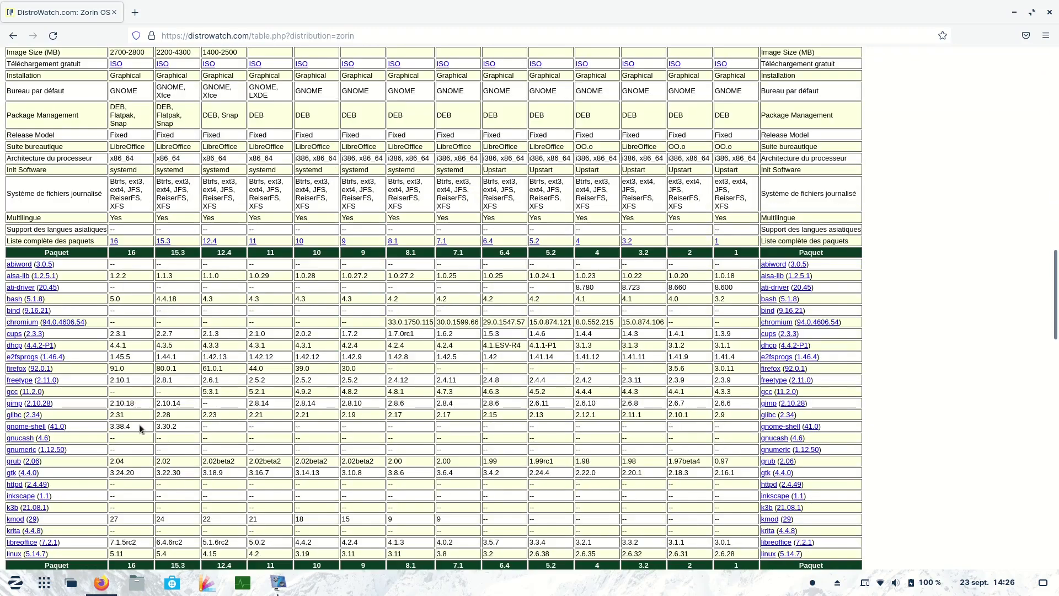
pyautogui.scroll(-12, 140, 426)
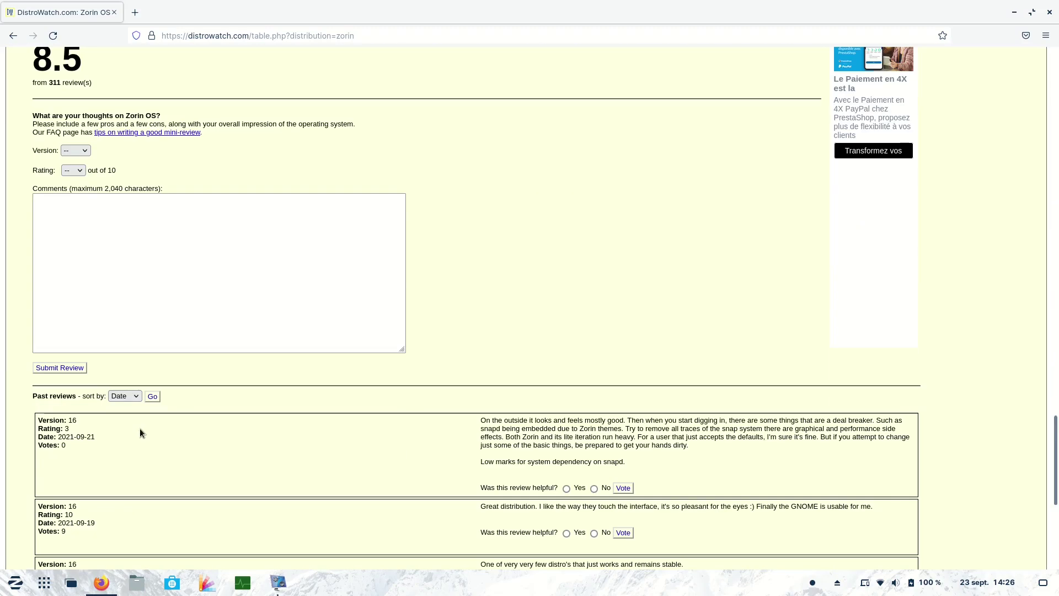
pyautogui.scroll(20, 140, 428)
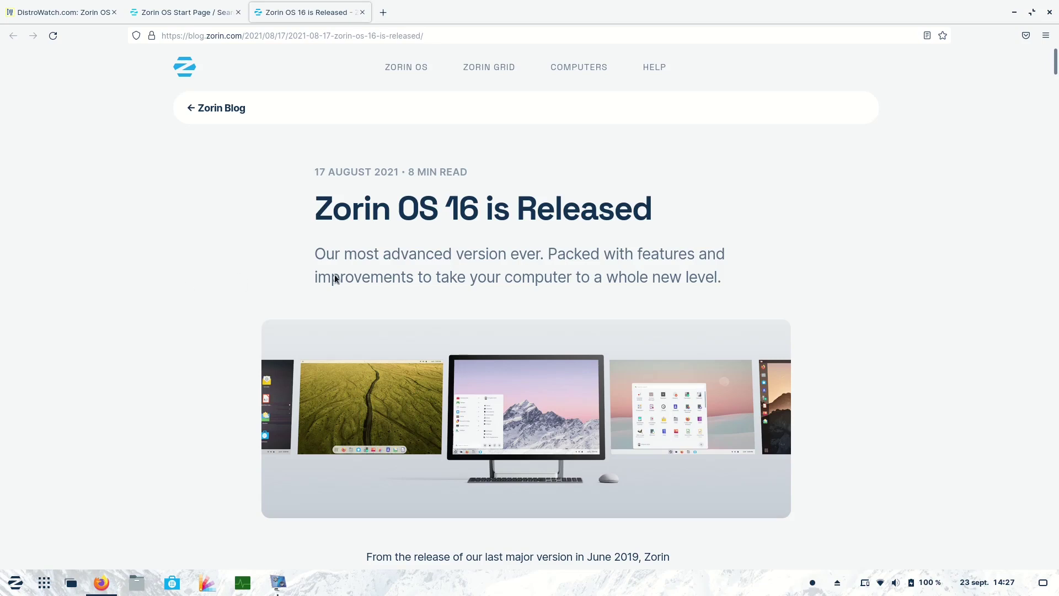
pyautogui.scroll(-3, 116, 281)
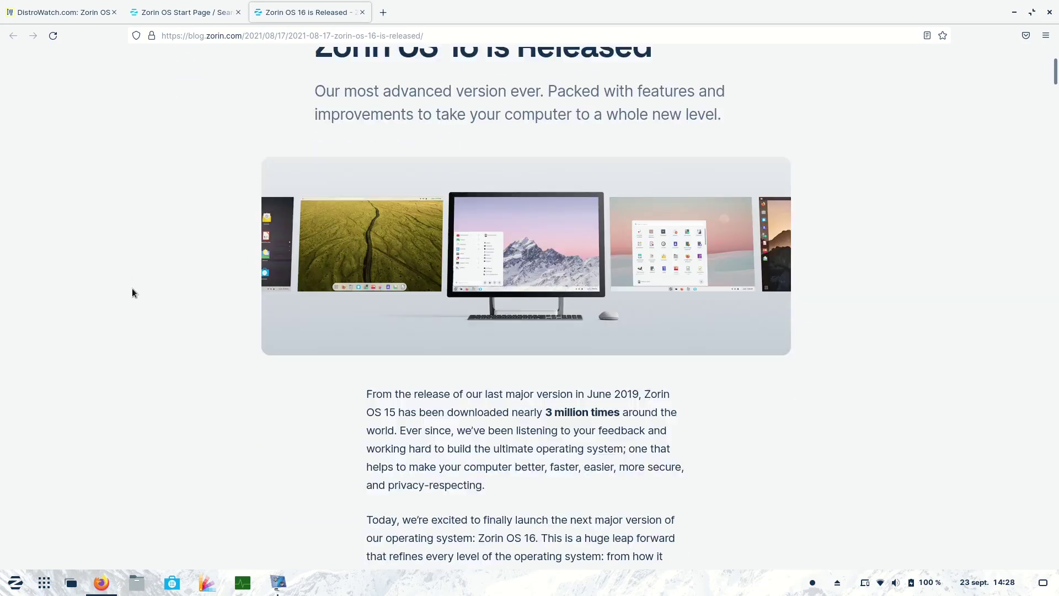
pyautogui.scroll(3, 133, 292)
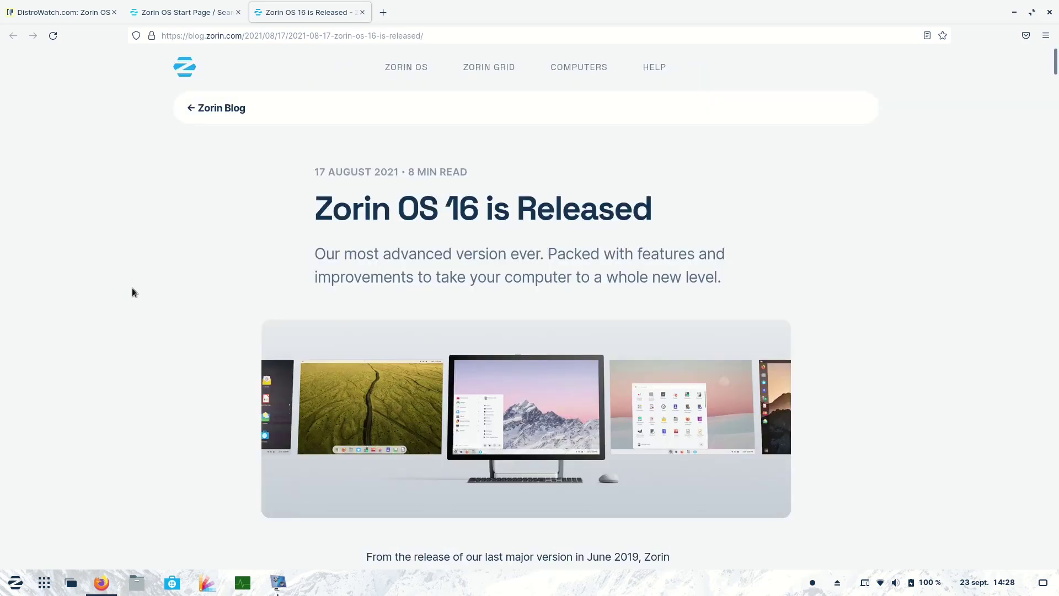
pyautogui.scroll(-10, 345, 293)
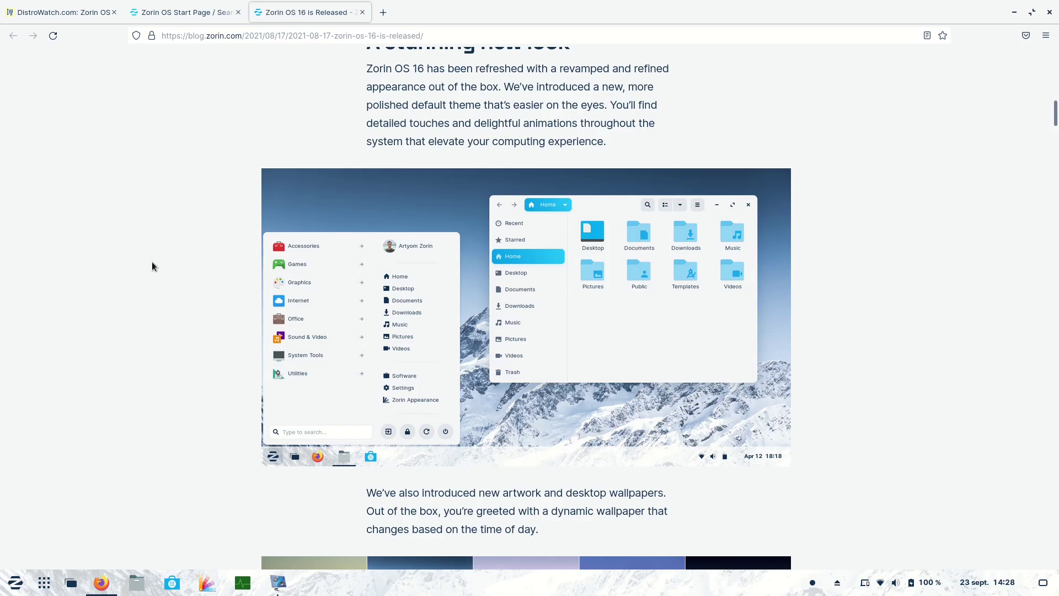
pyautogui.scroll(10, 123, 272)
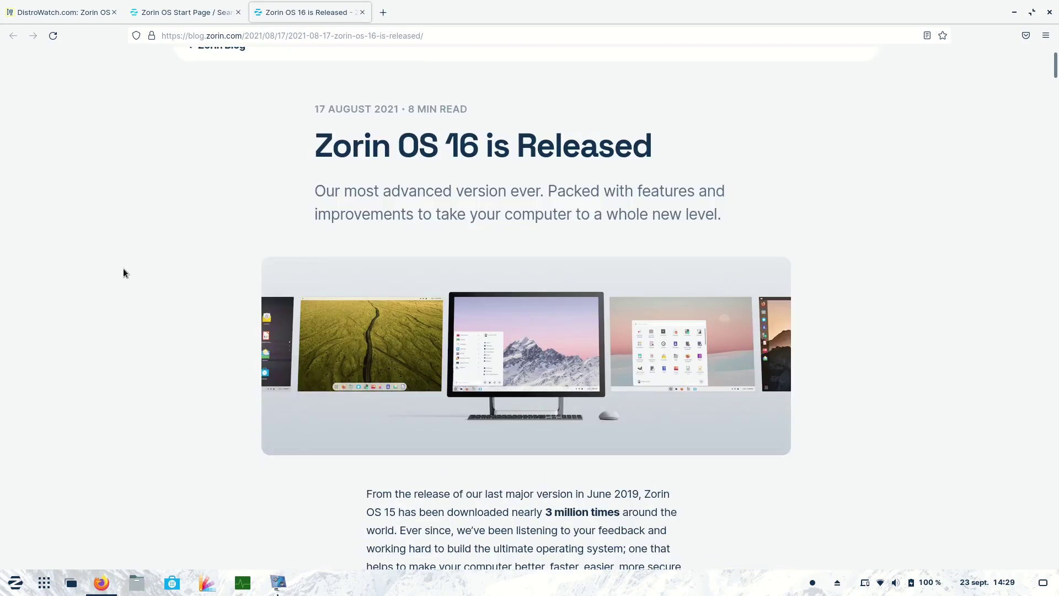